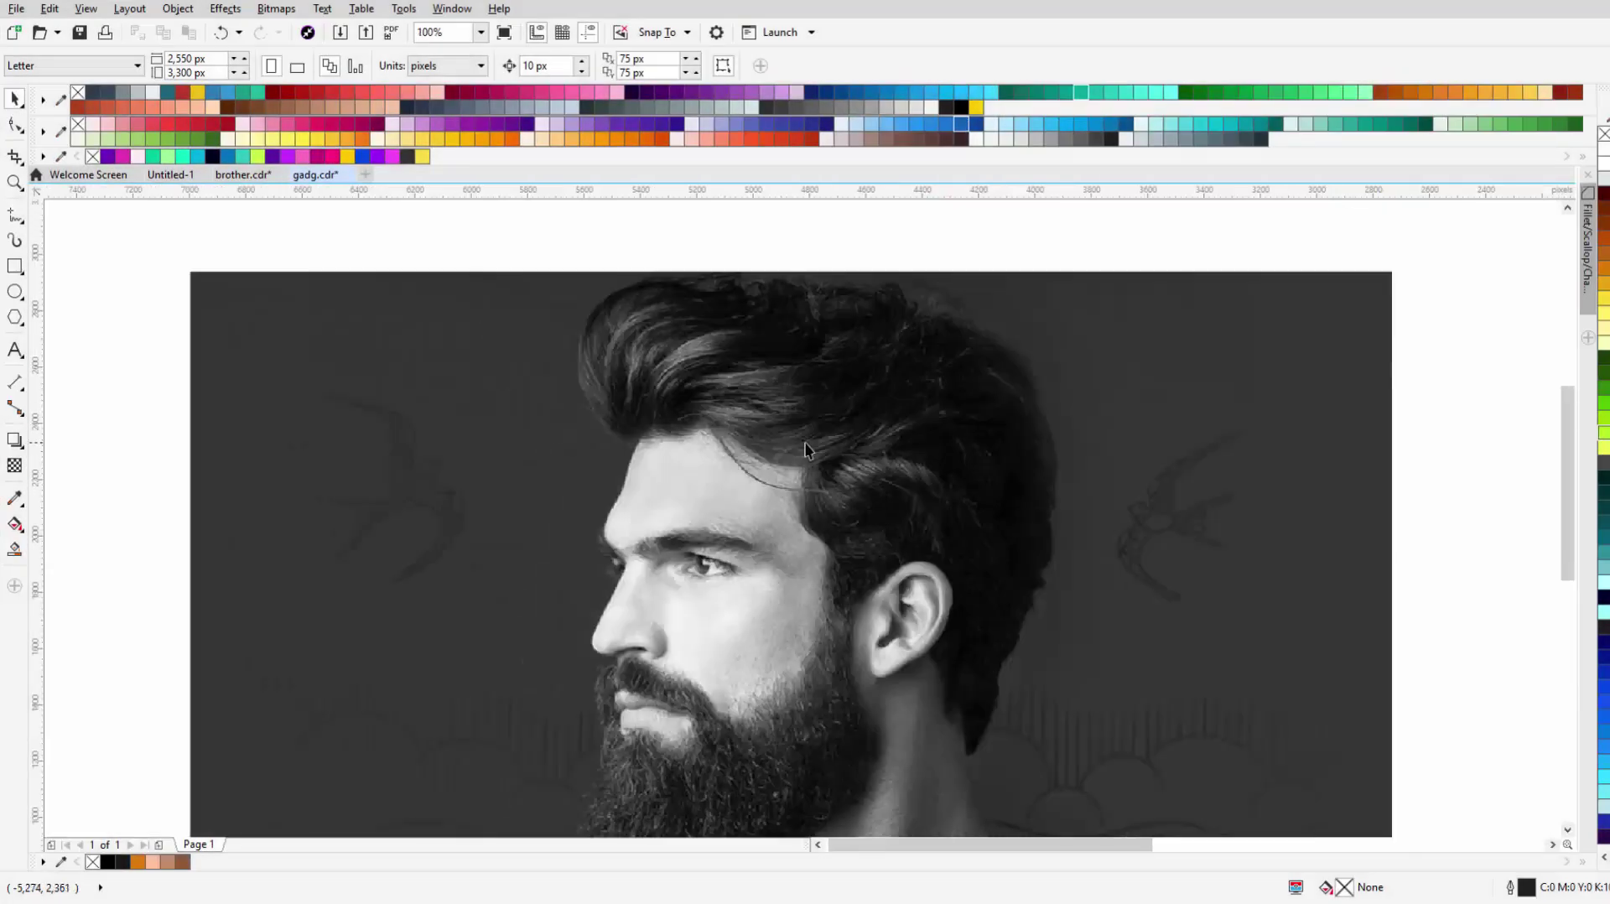
Step: Give the bearded-man photo a Uniform transparency of 40 to fade it for tracing
click(805, 451)
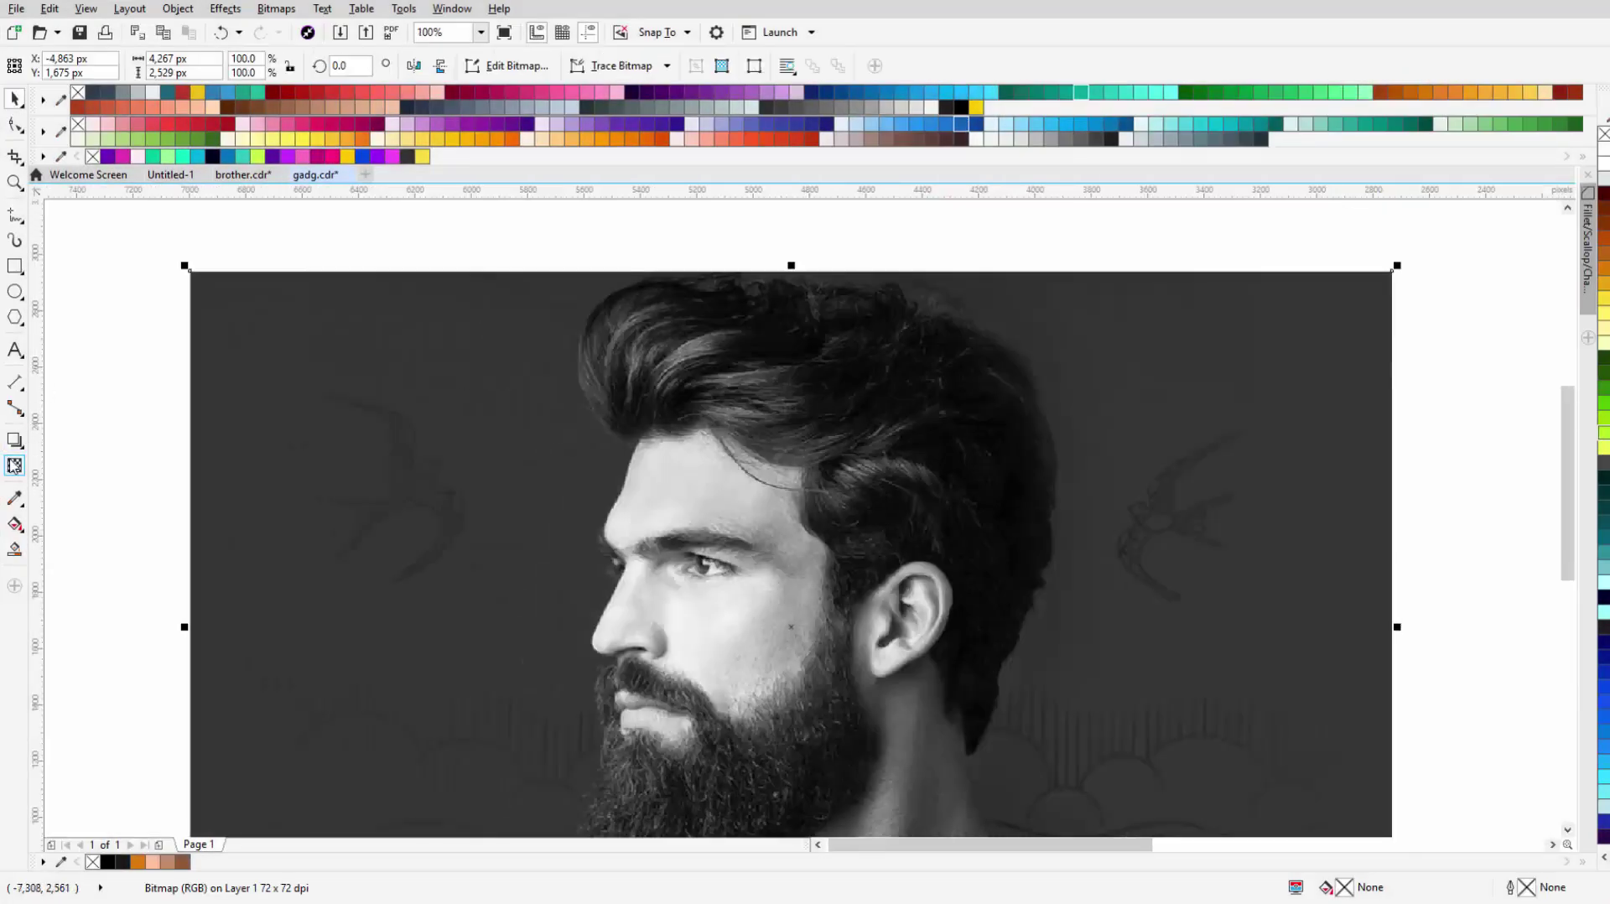
click(15, 465)
click(39, 65)
text(40)
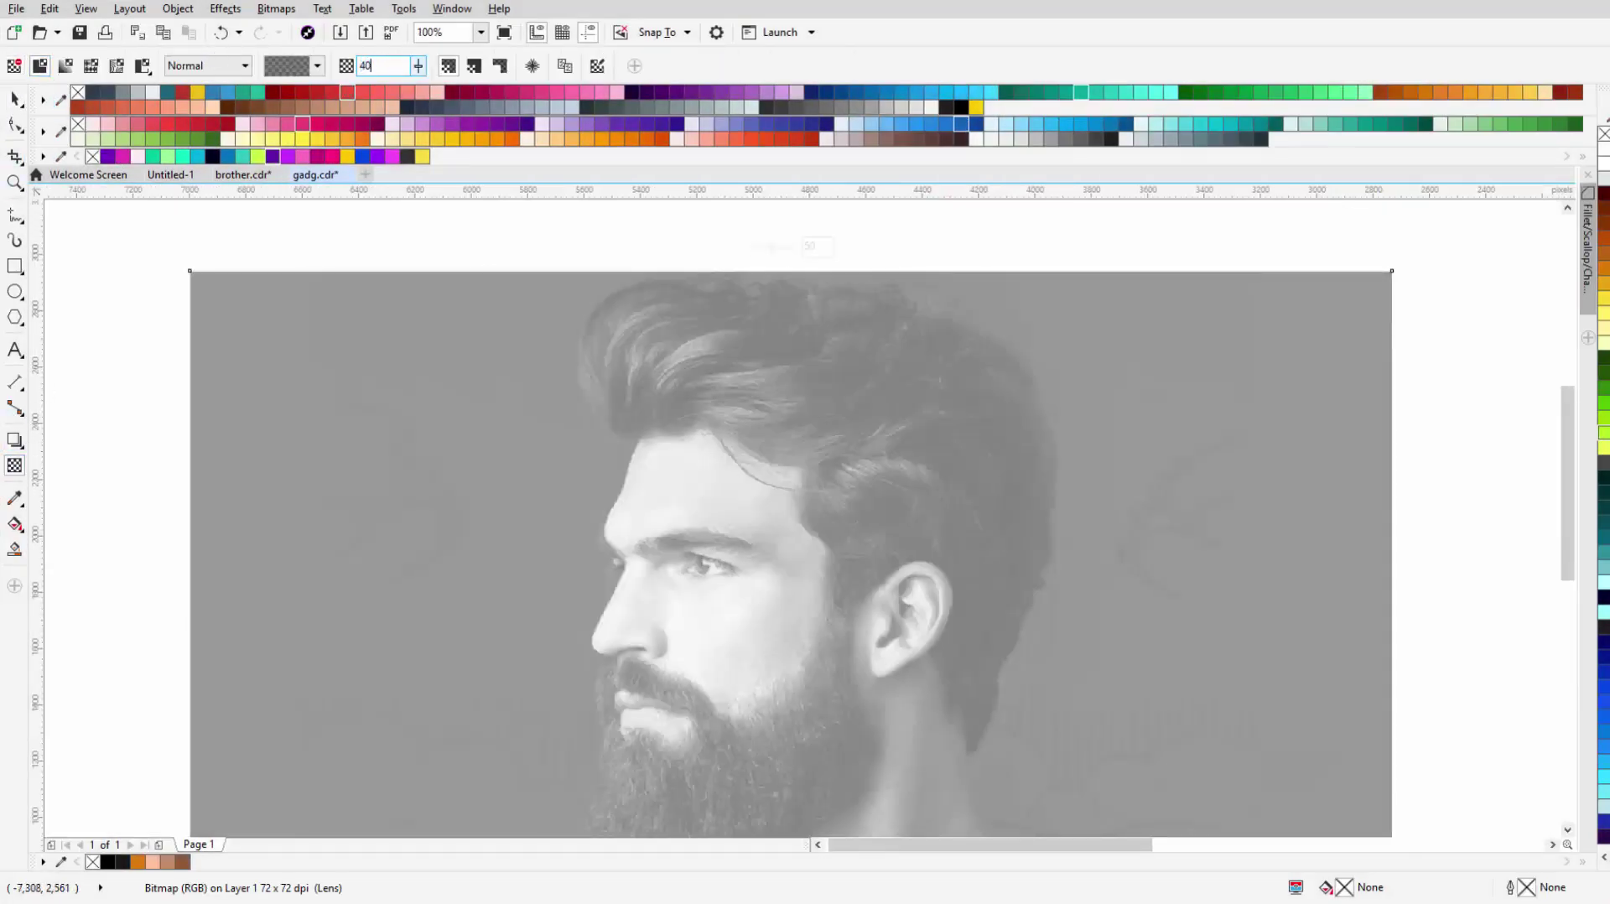
key(Return)
Step: With the Bézier tool, start the outline at the hair's front edge and curve it upward
click(9, 227)
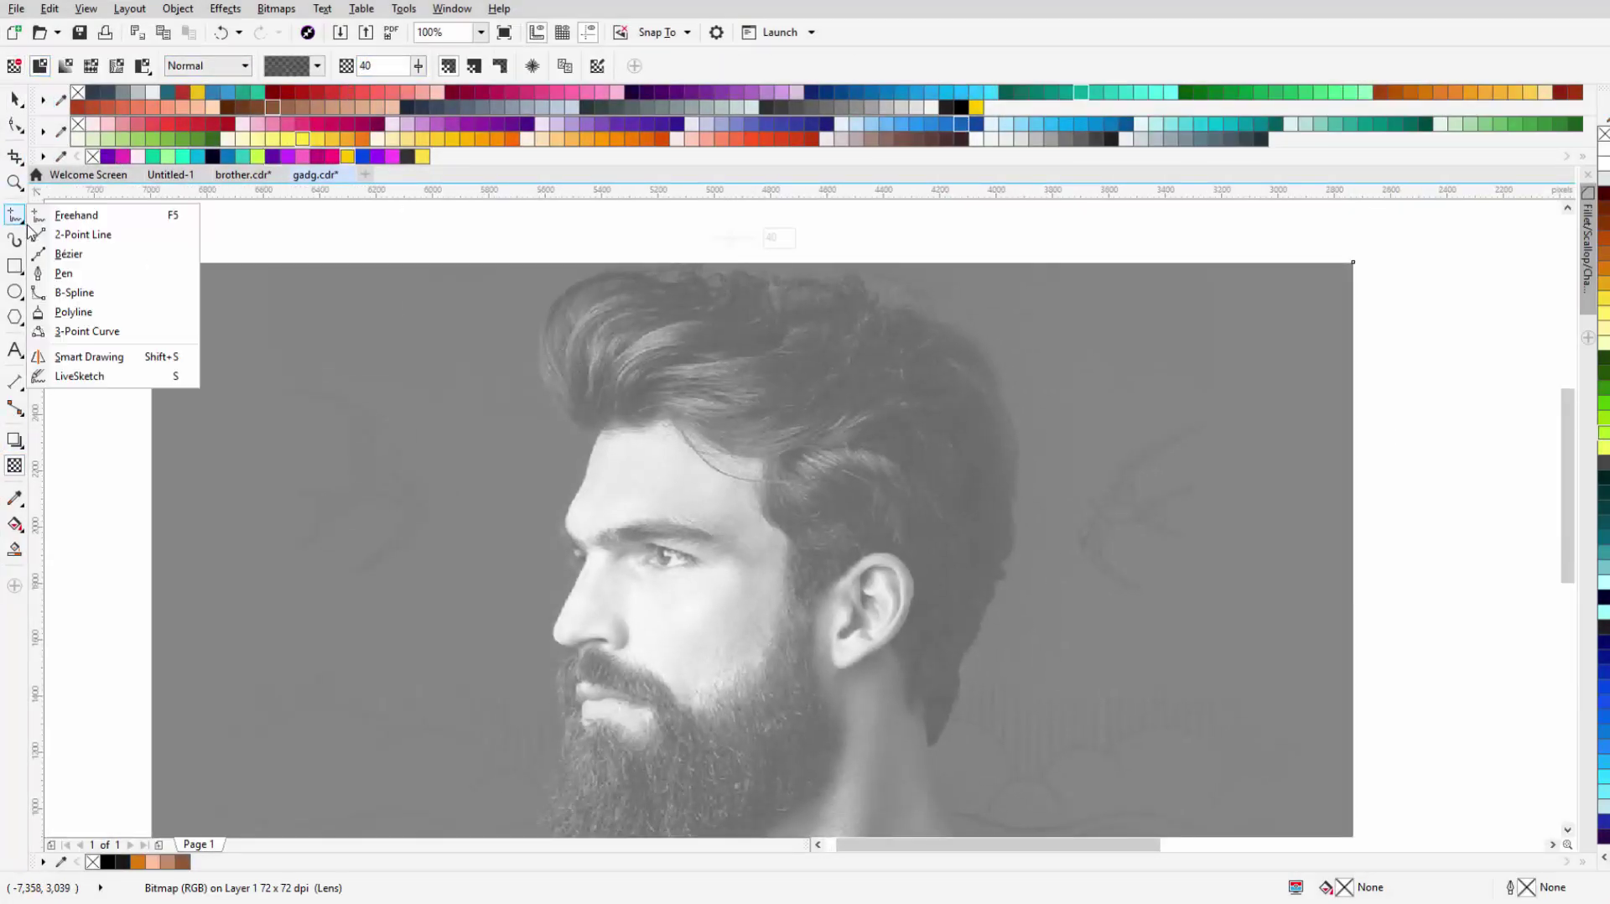
click(67, 266)
scroll(543, 467, up, 4)
scroll(560, 435, down, 3)
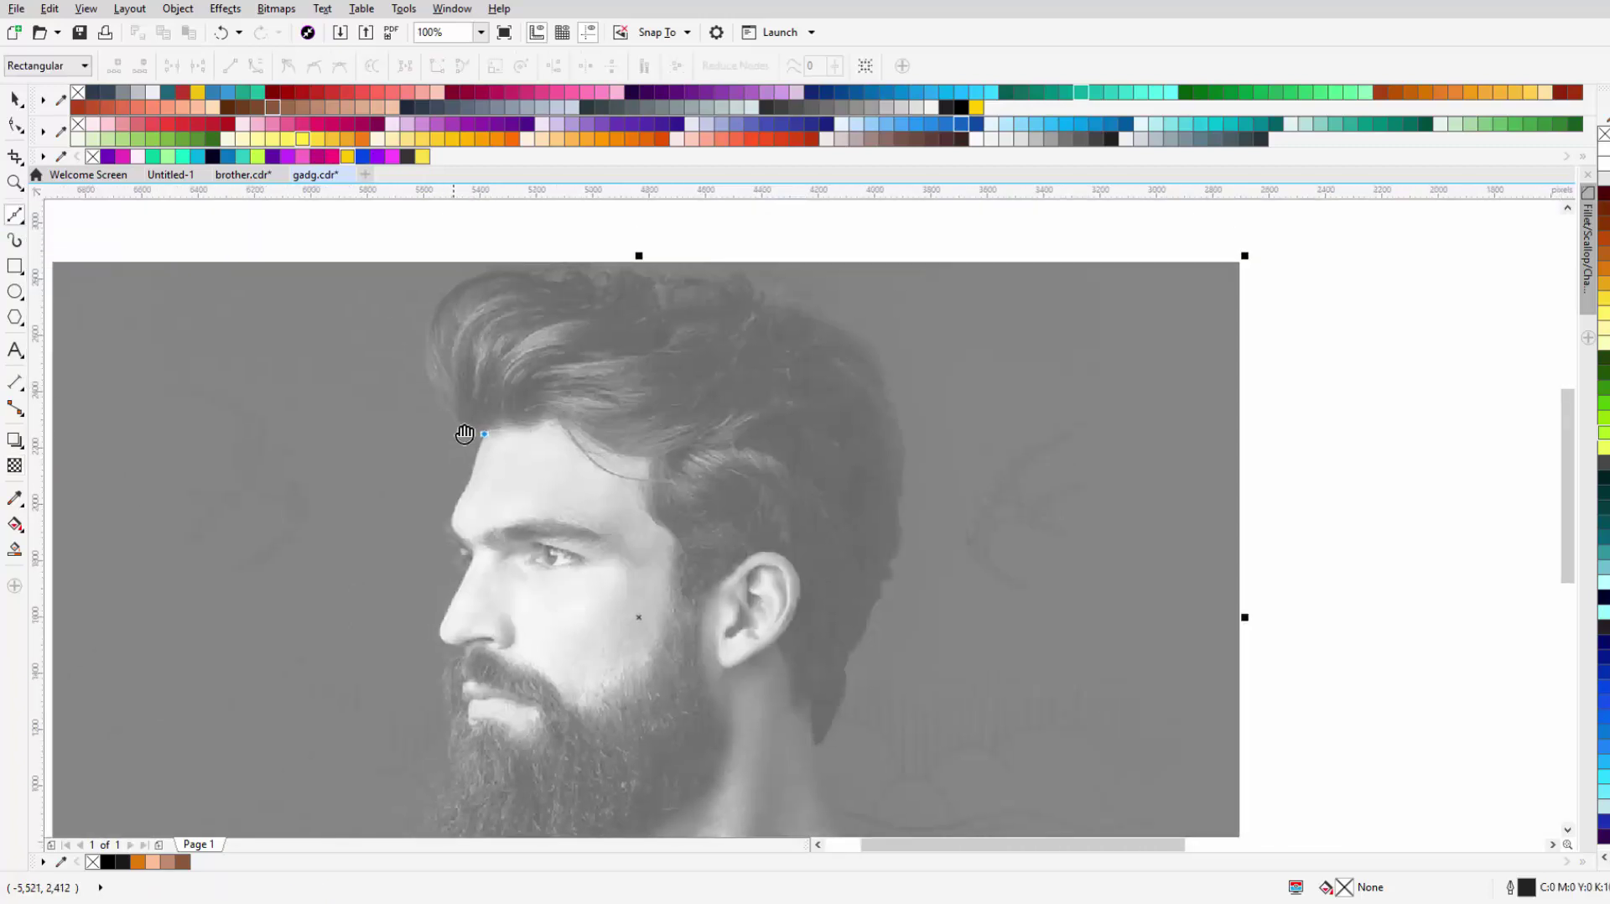
scroll(431, 361, up, 2)
mouse_move(430, 359)
mouse_down()
mouse_move(500, 214)
mouse_move(510, 235)
mouse_up()
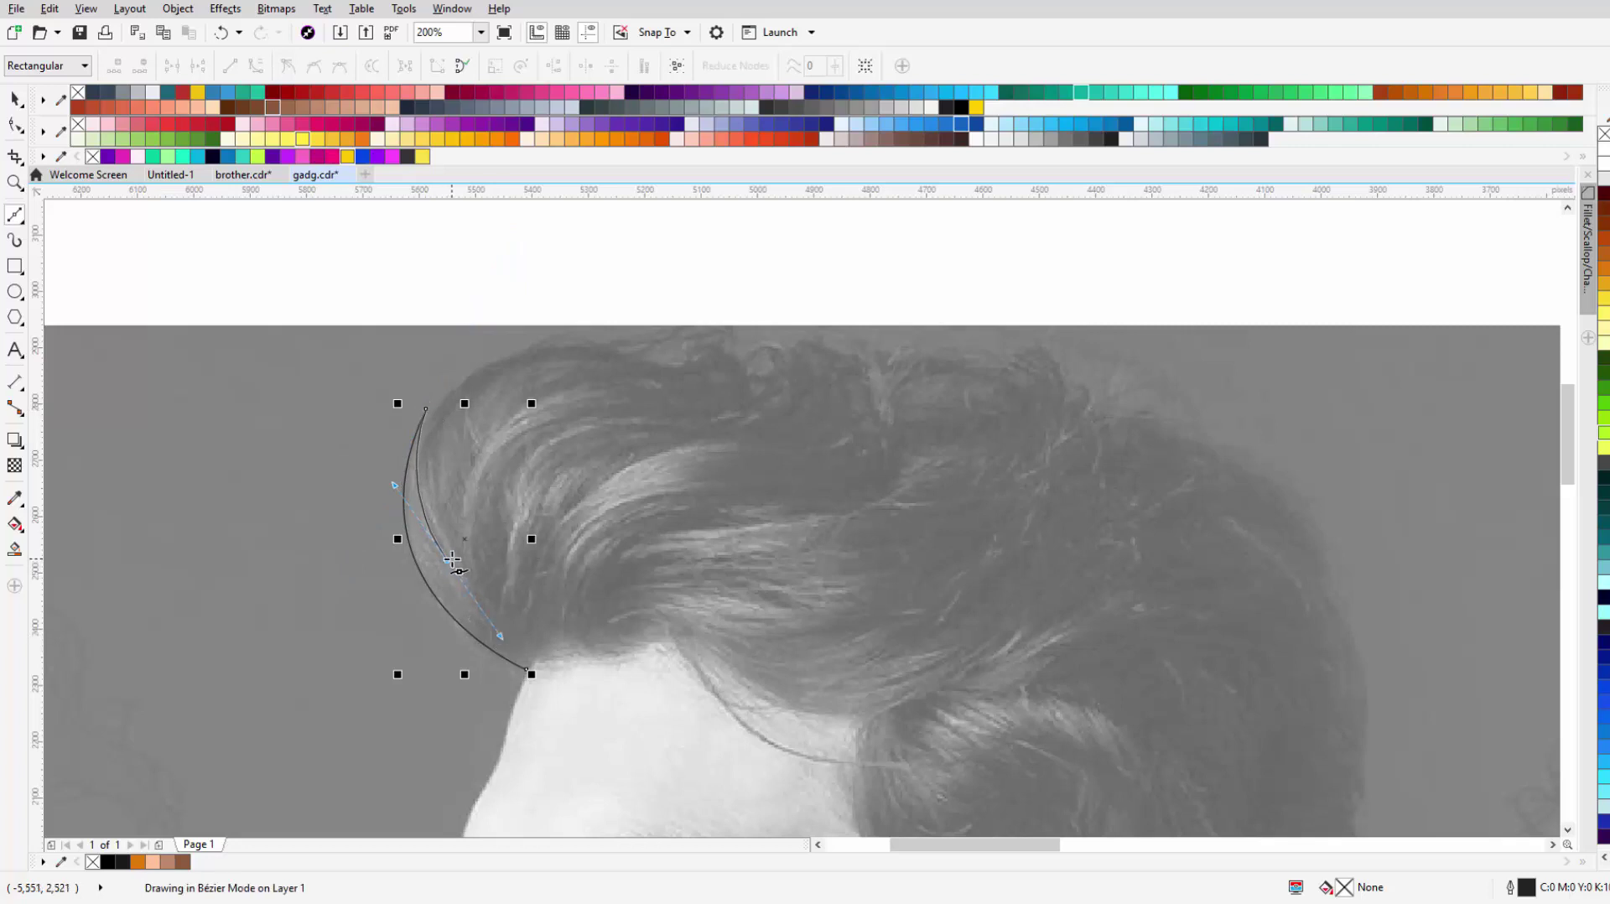
scroll(545, 369, up, 2)
drag(550, 362, 423, 375)
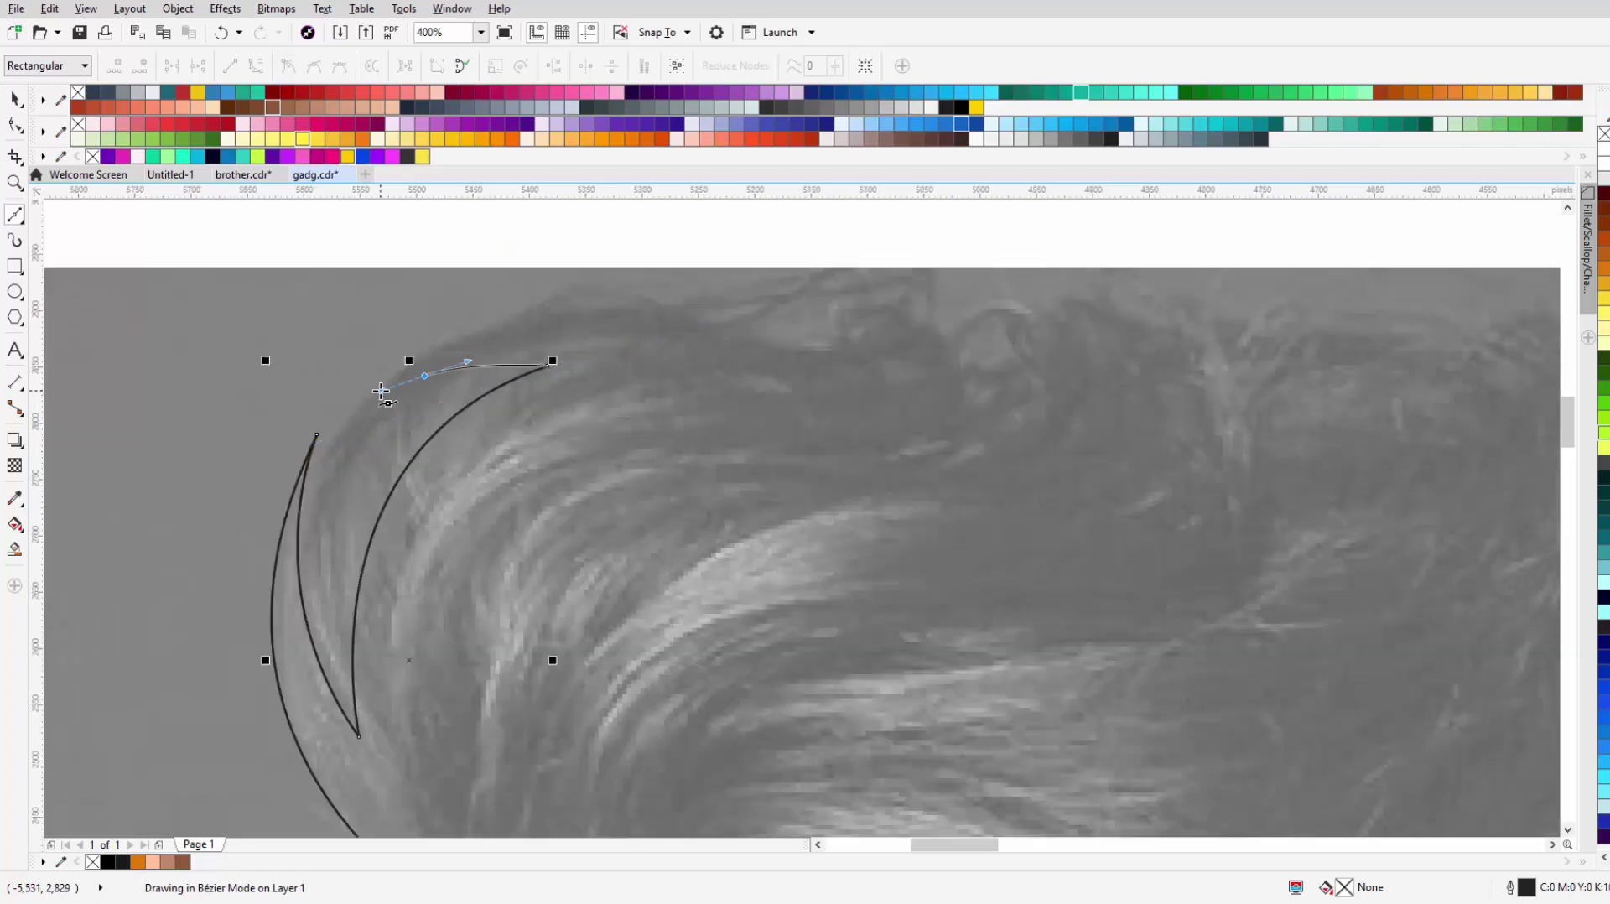
Step: Trace the outline over the hair's top, its wave and the crown
click(601, 431)
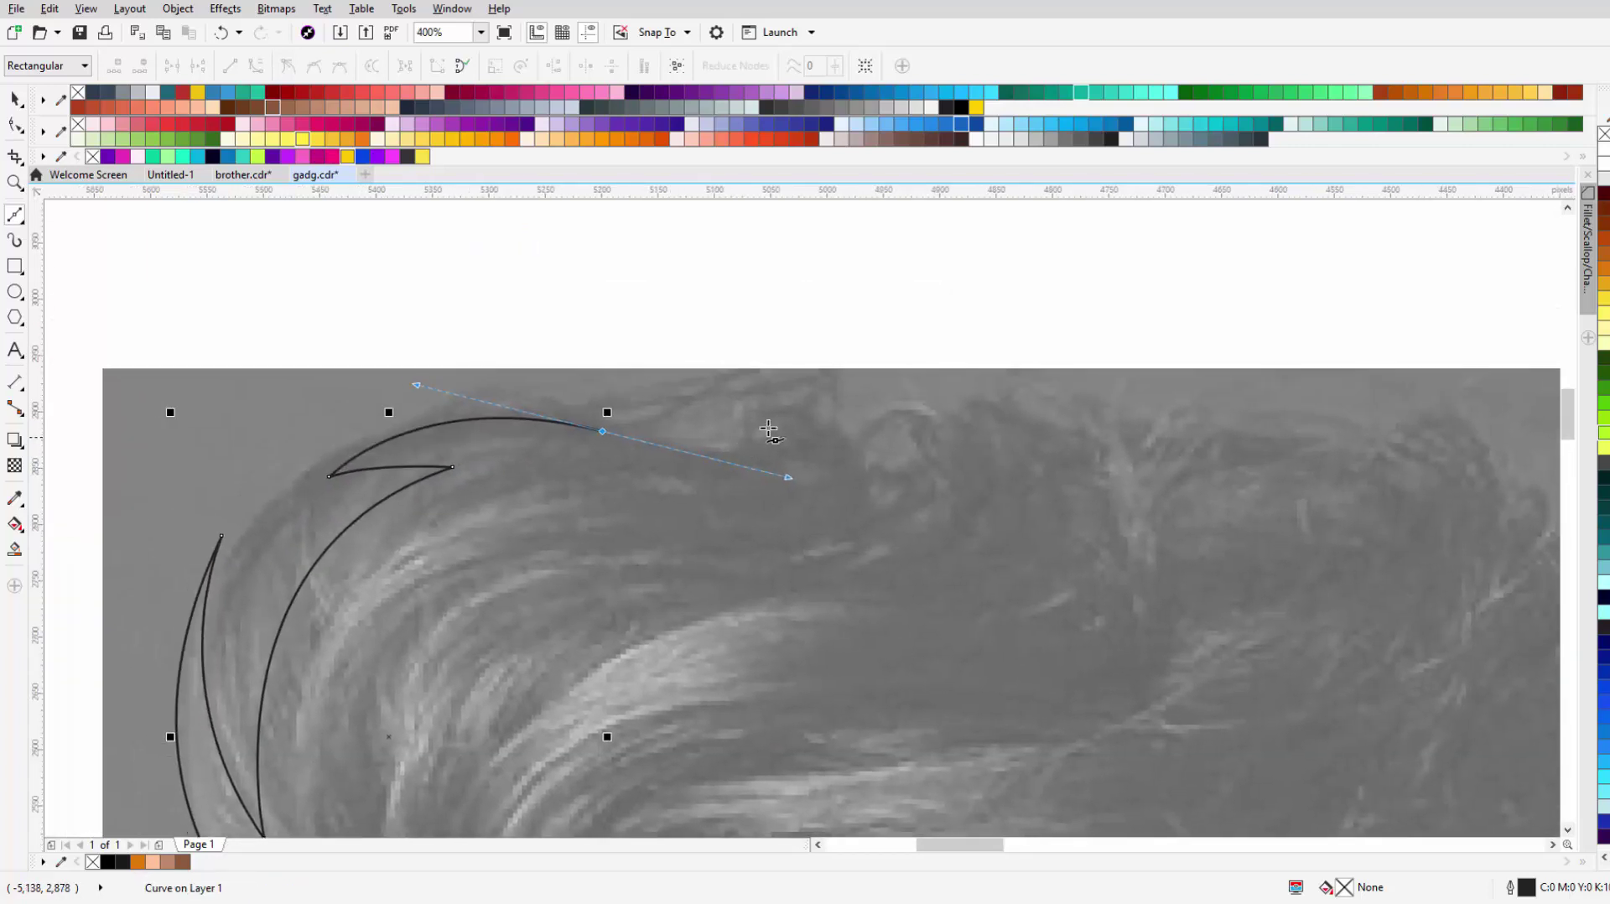
click(871, 379)
drag(867, 438, 864, 447)
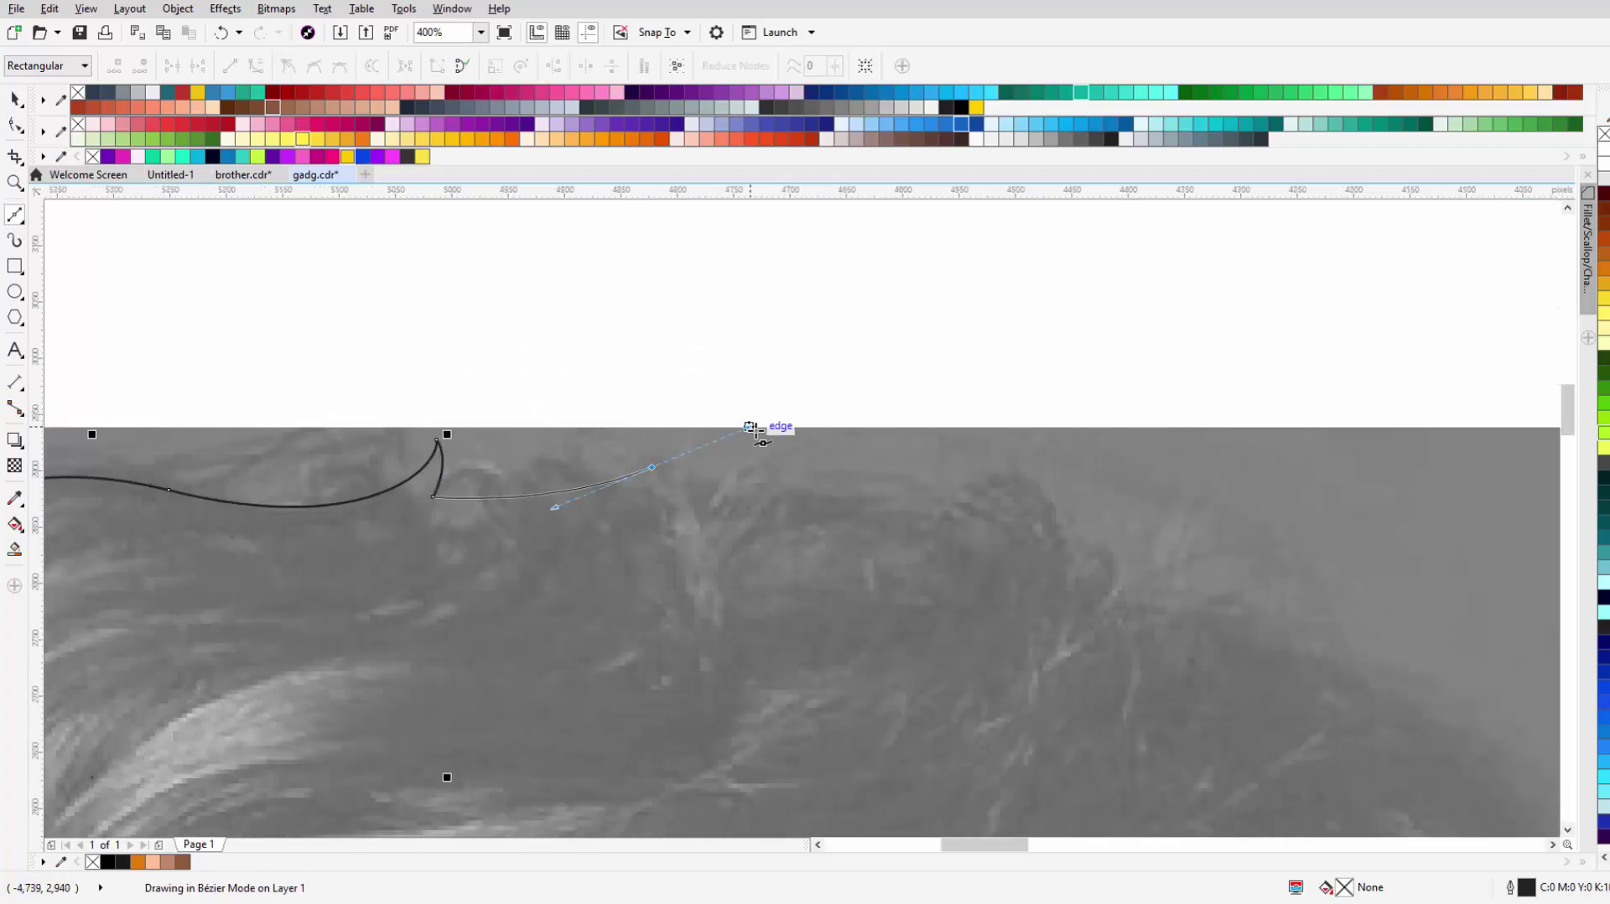
click(528, 419)
click(923, 462)
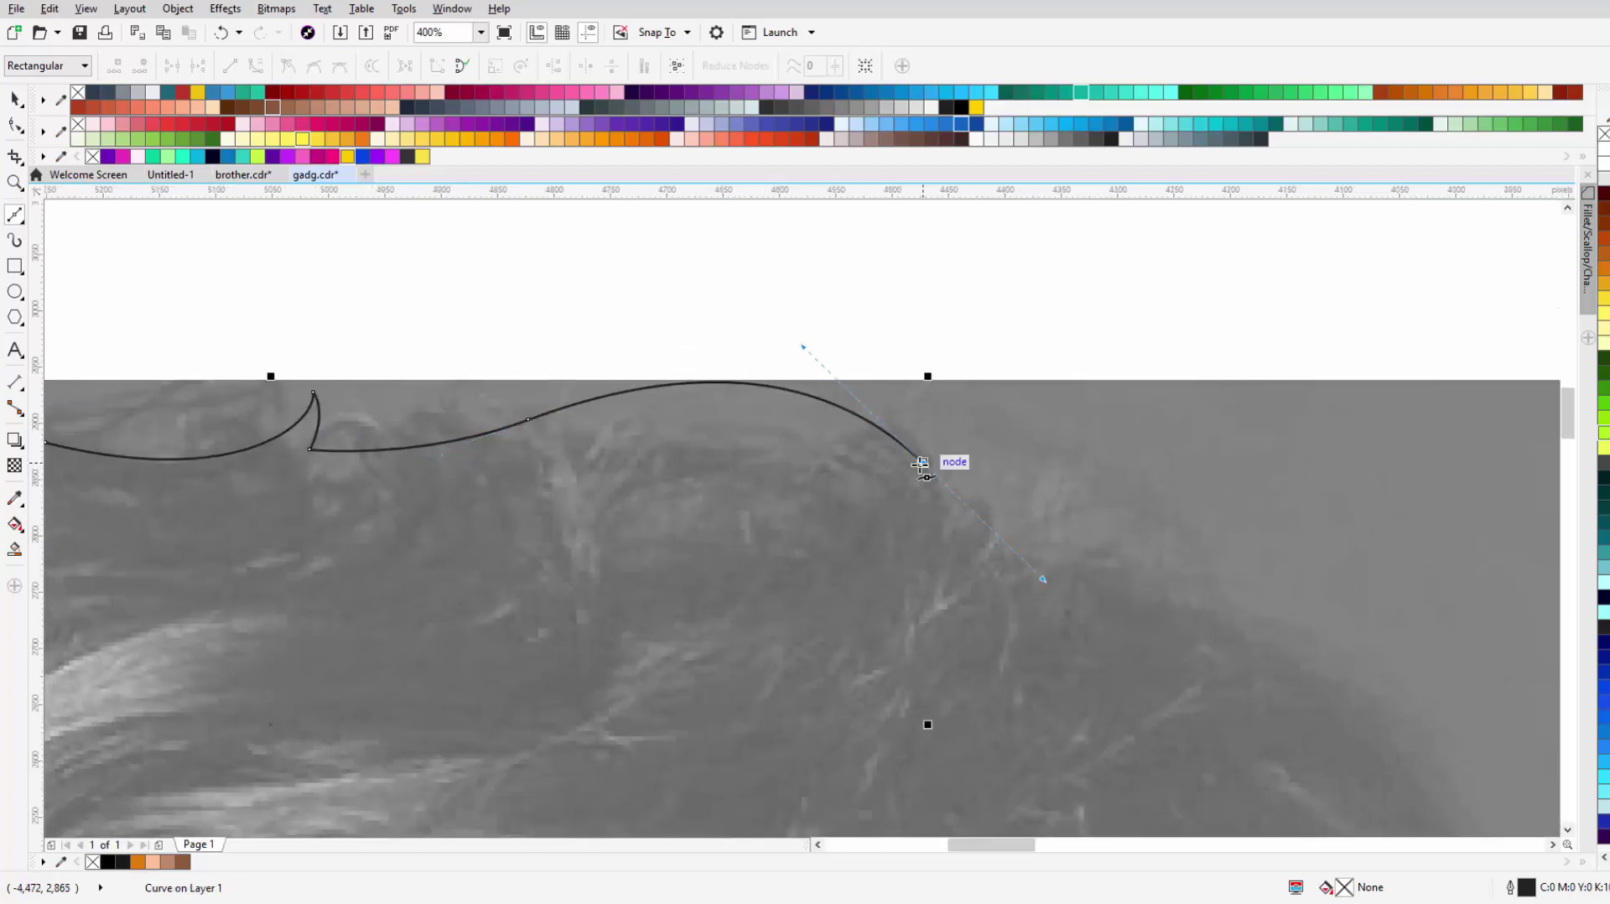
mouse_move(719, 421)
mouse_down()
mouse_move(558, 442)
mouse_move(478, 488)
mouse_up()
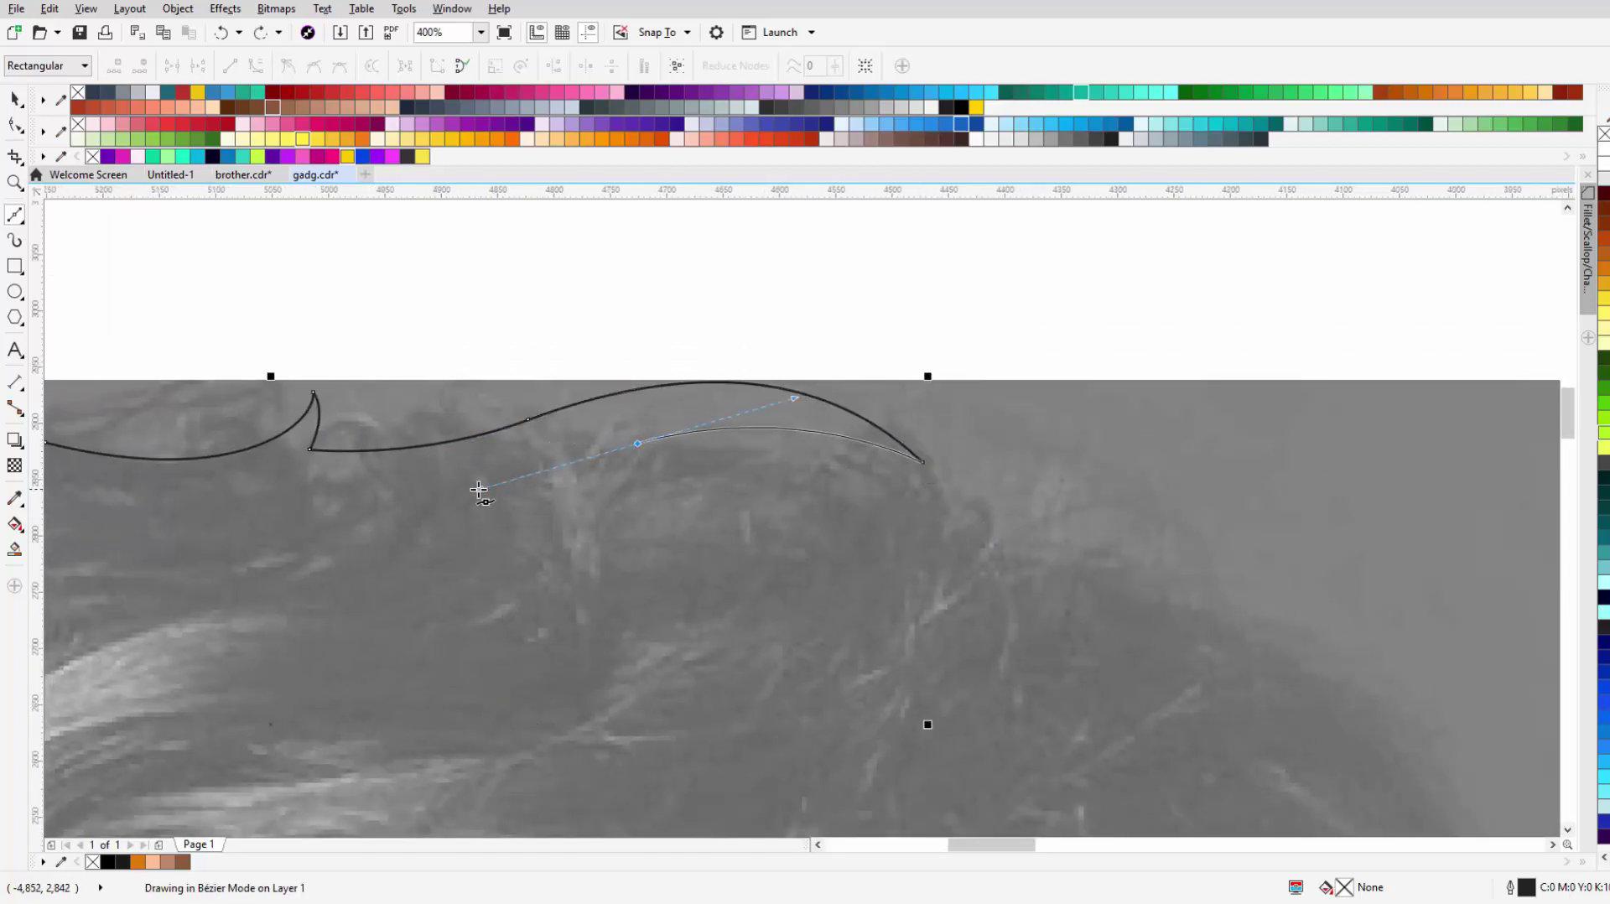
Step: Continue the outline down the back of the hair toward the neck
scroll(665, 593, down, 3)
scroll(504, 507, down, 2)
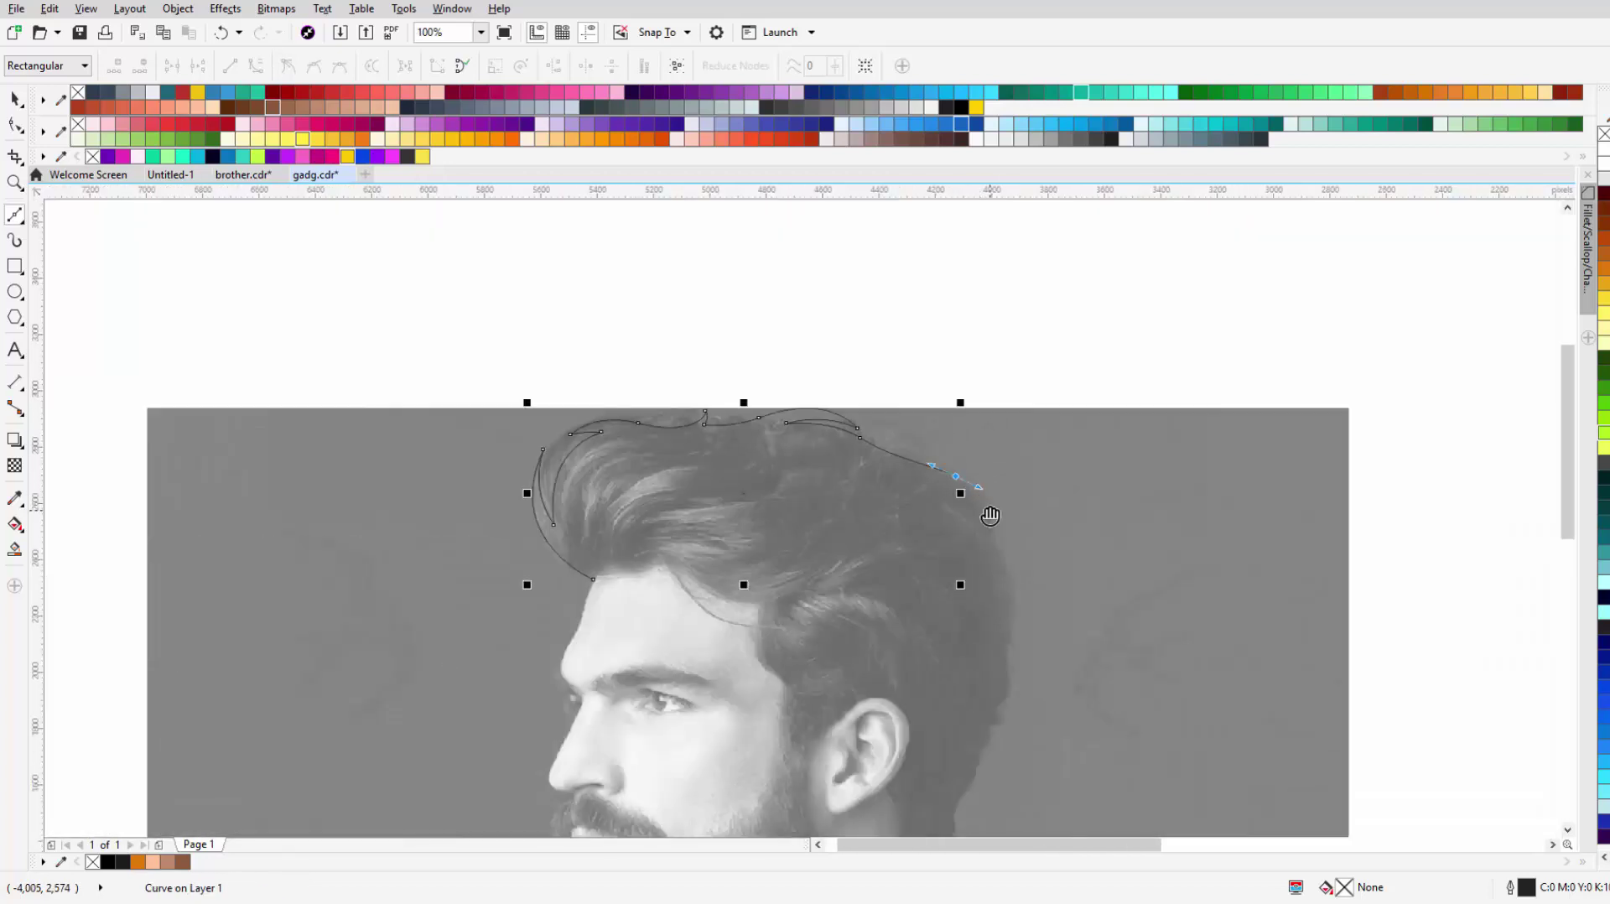
scroll(955, 471, up, 1)
mouse_move(871, 356)
mouse_down()
mouse_move(919, 379)
mouse_move(849, 367)
mouse_up()
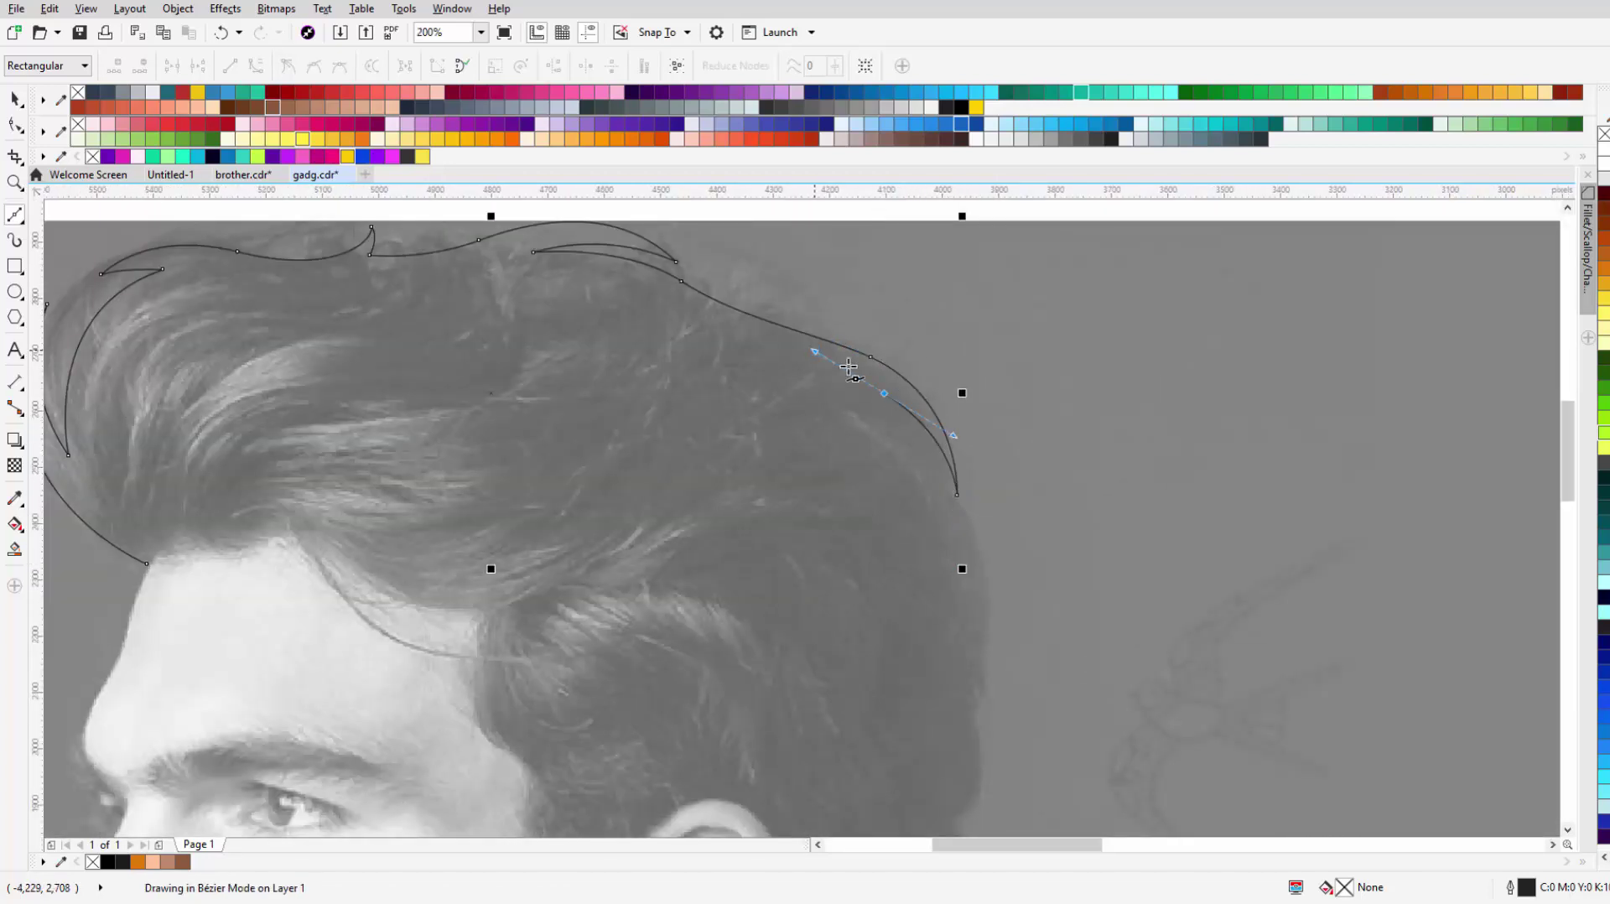
mouse_move(929, 461)
mouse_down()
mouse_move(954, 537)
mouse_move(859, 635)
mouse_move(910, 532)
mouse_up()
scroll(906, 528, down, 2)
scroll(909, 531, down, 2)
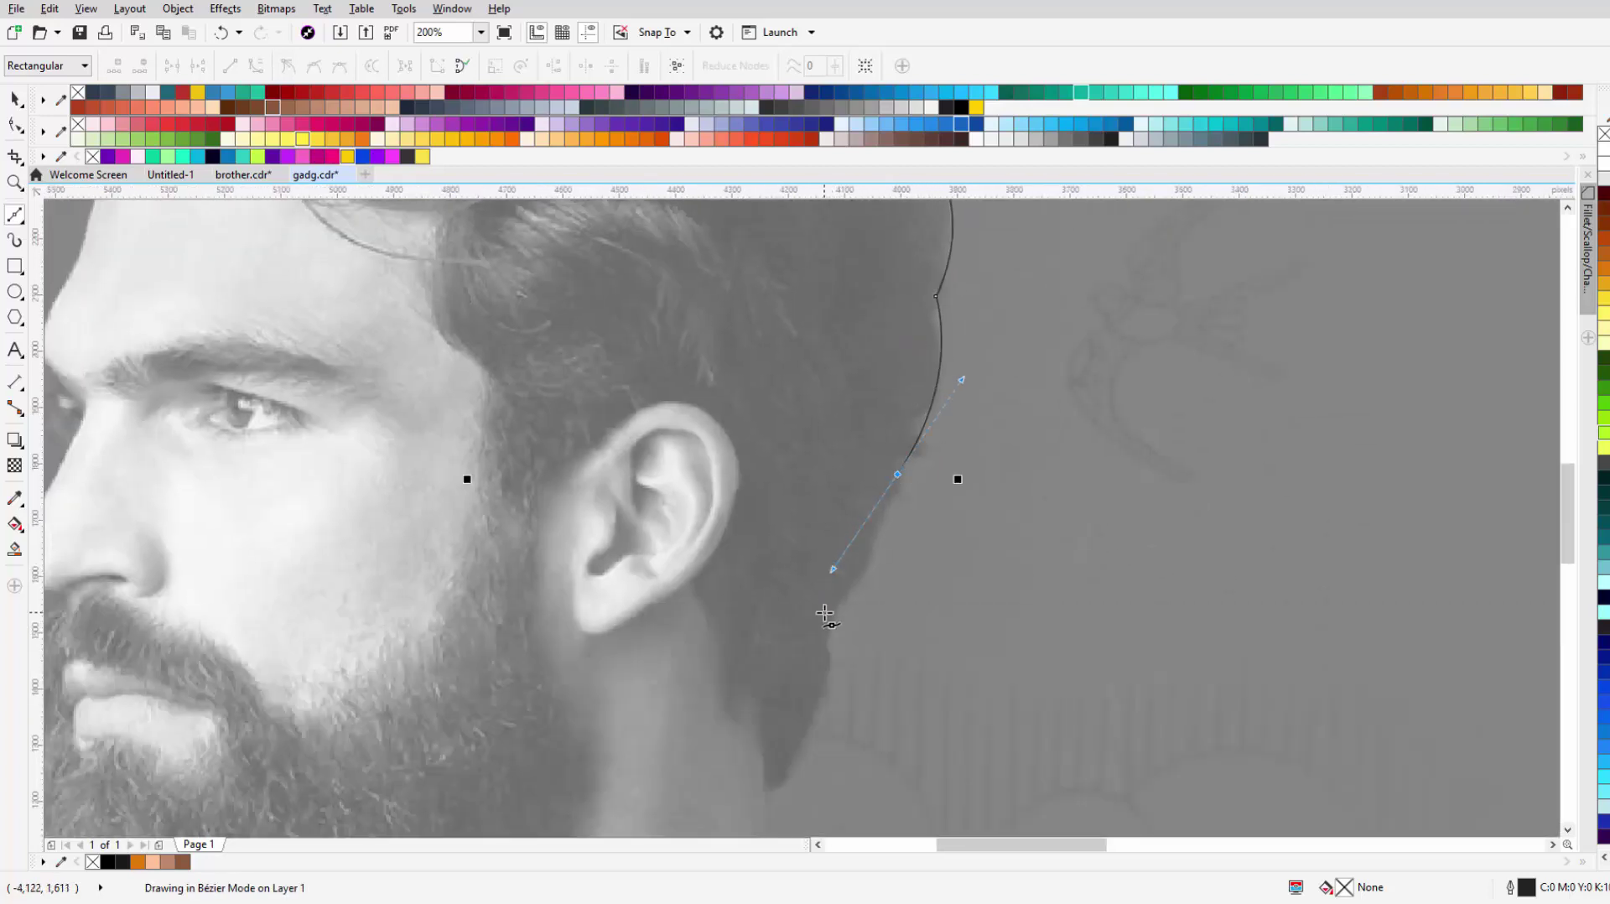
scroll(826, 614, down, 2)
Step: Carry the outline from the hair's end down the neck below the ear
drag(806, 637, 807, 637)
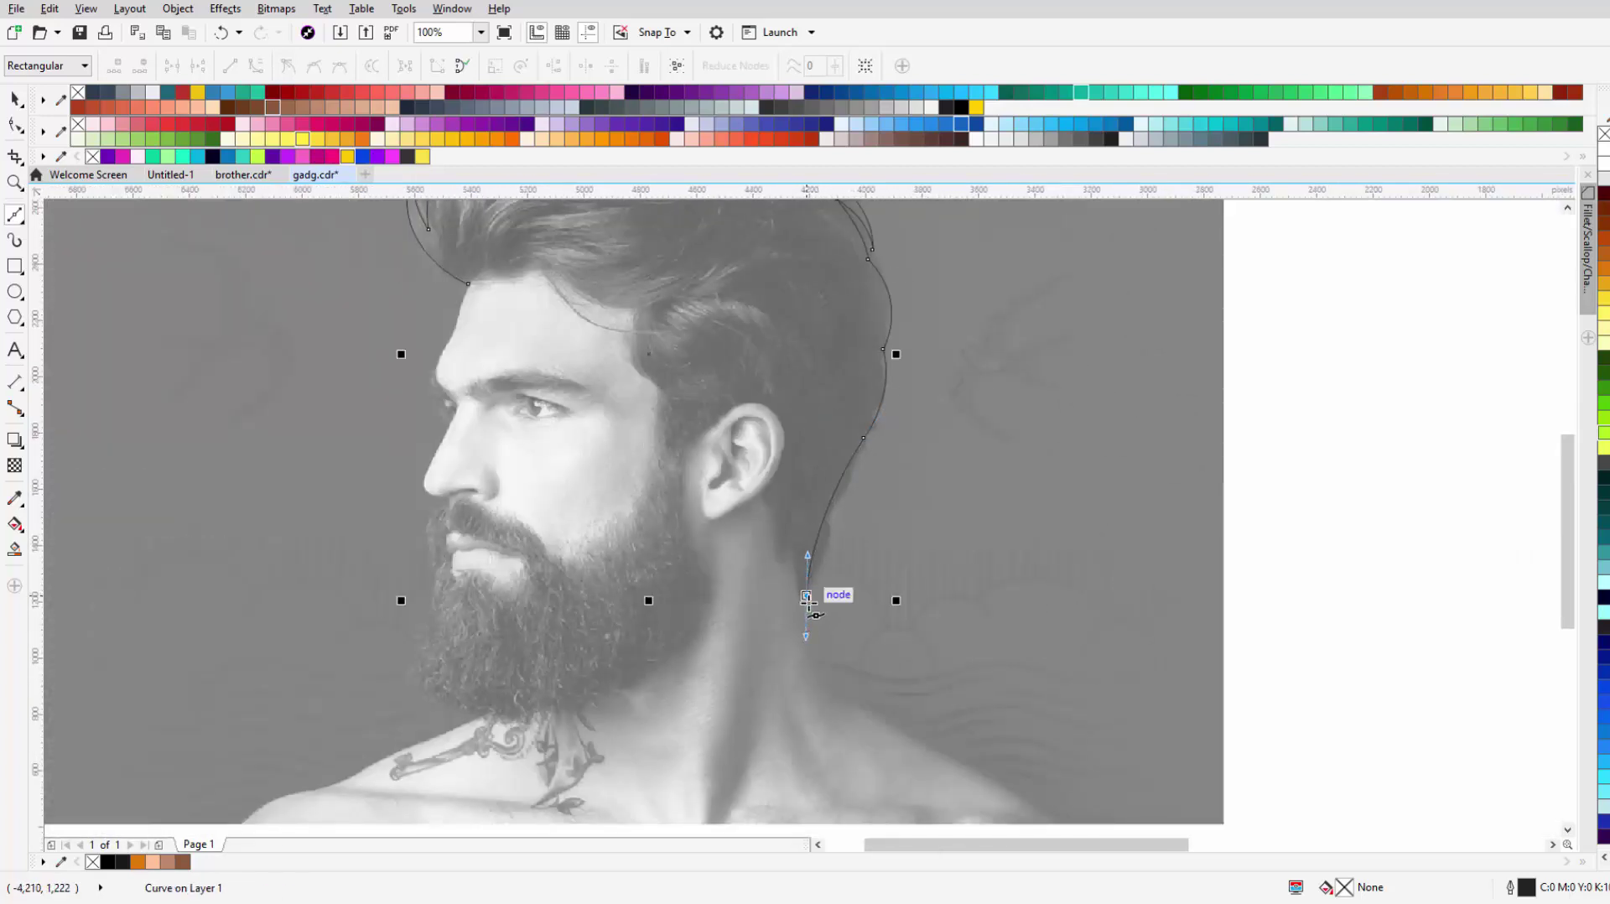
scroll(808, 595, up, 2)
scroll(793, 584, down, 2)
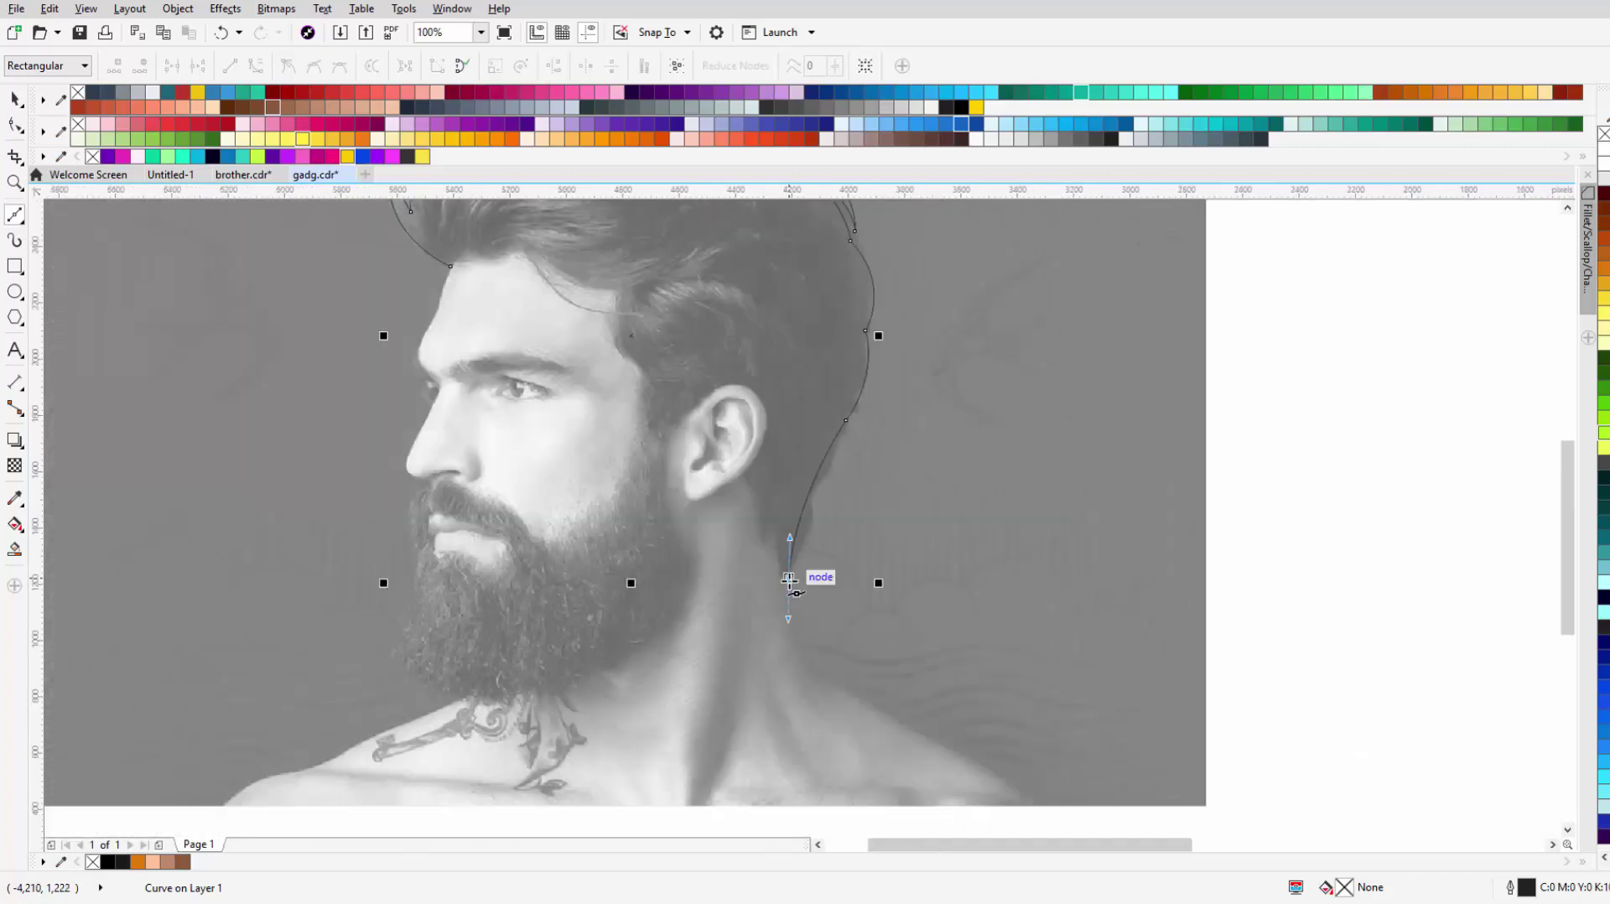
scroll(781, 540, up, 2)
click(786, 503)
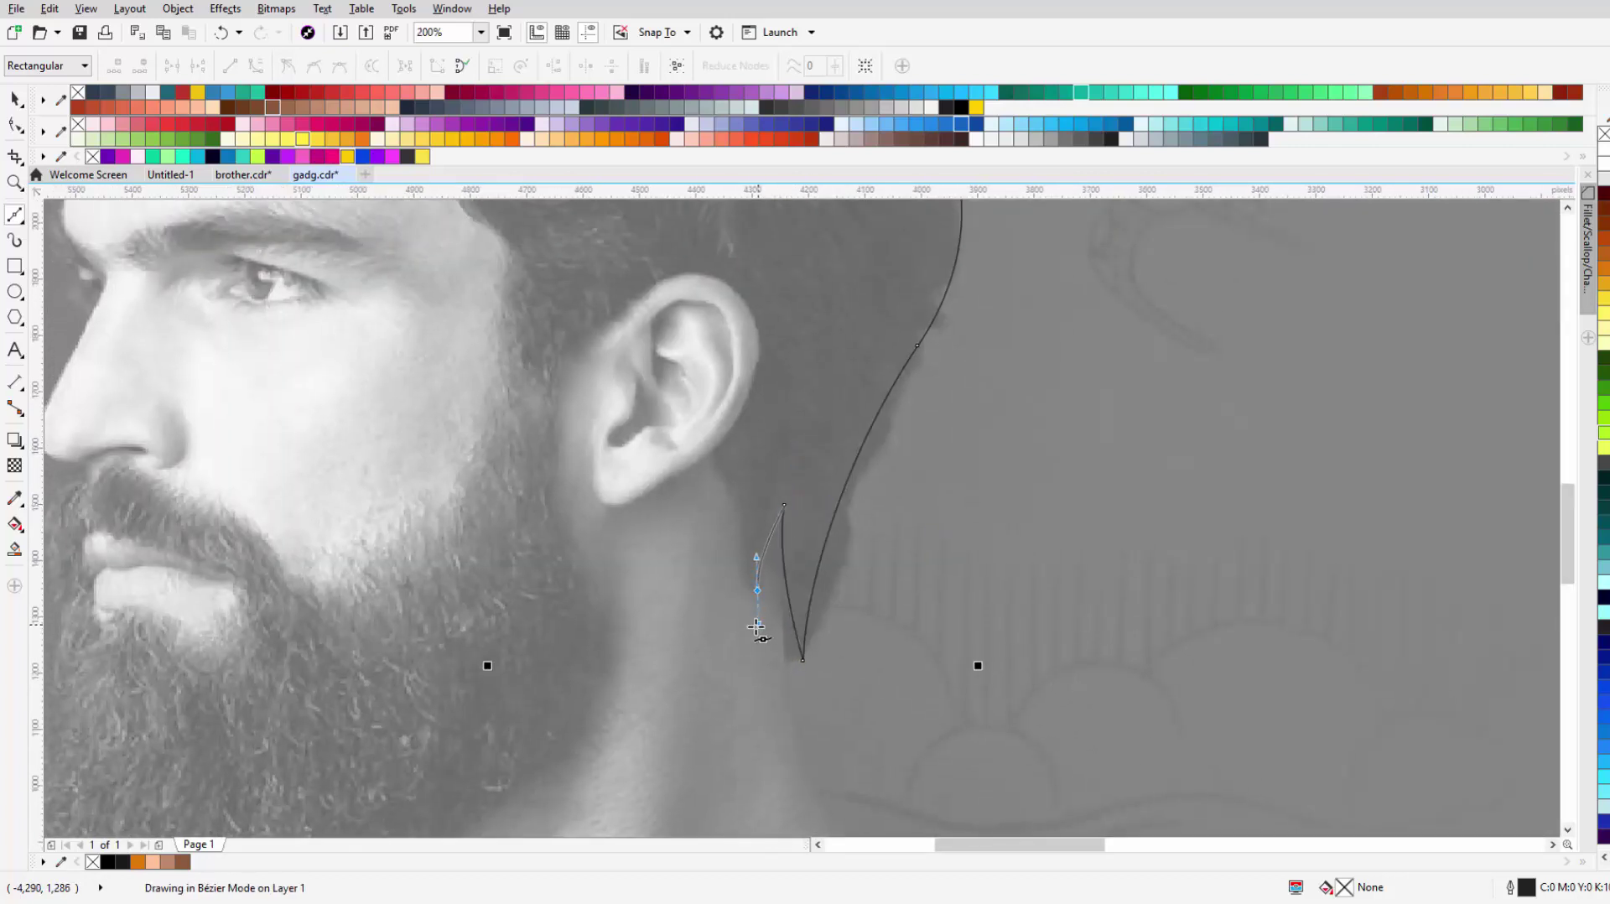
drag(774, 572, 759, 625)
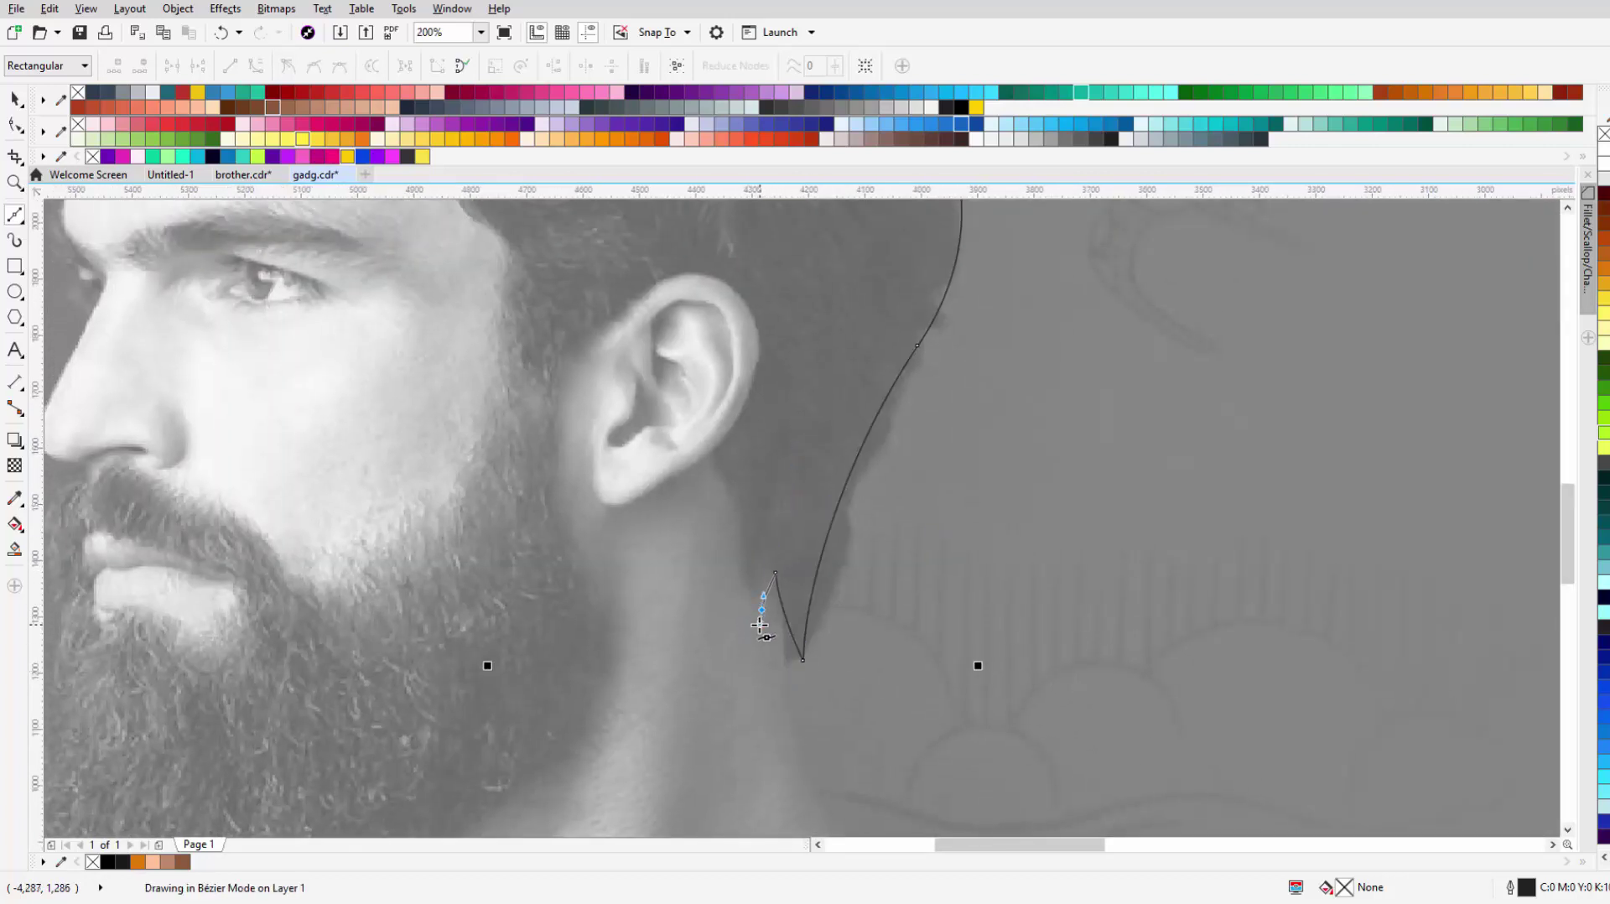
Step: Trace the outline under the earlobe, up the back and over the top of the ear
scroll(712, 436, up, 1)
click(721, 495)
scroll(931, 504, up, 1)
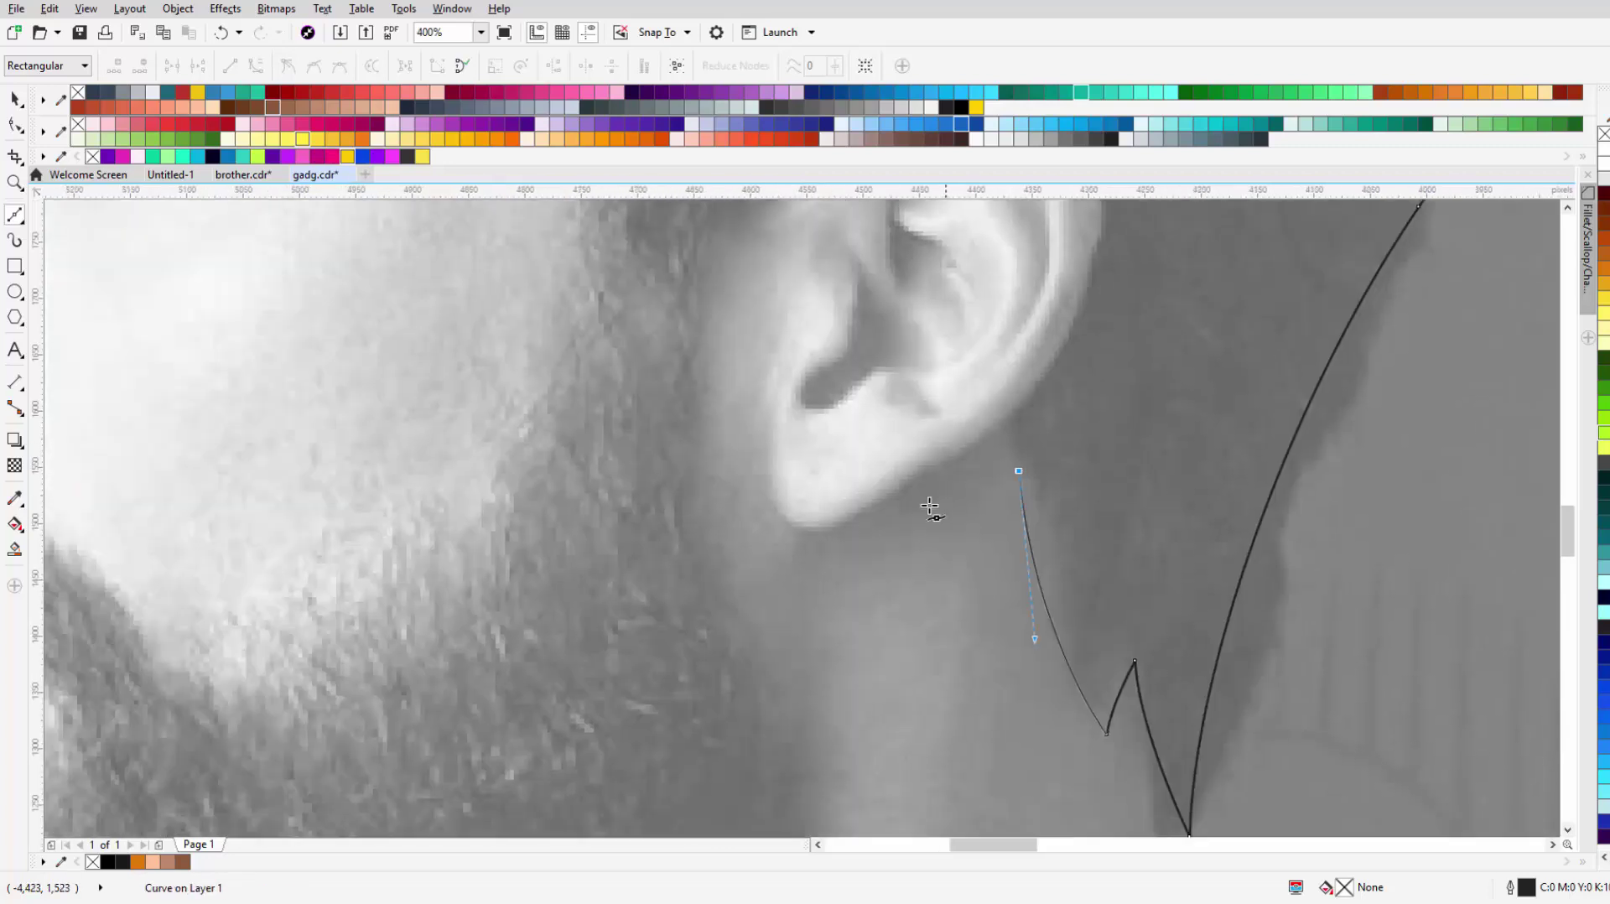
click(870, 539)
drag(762, 501, 770, 493)
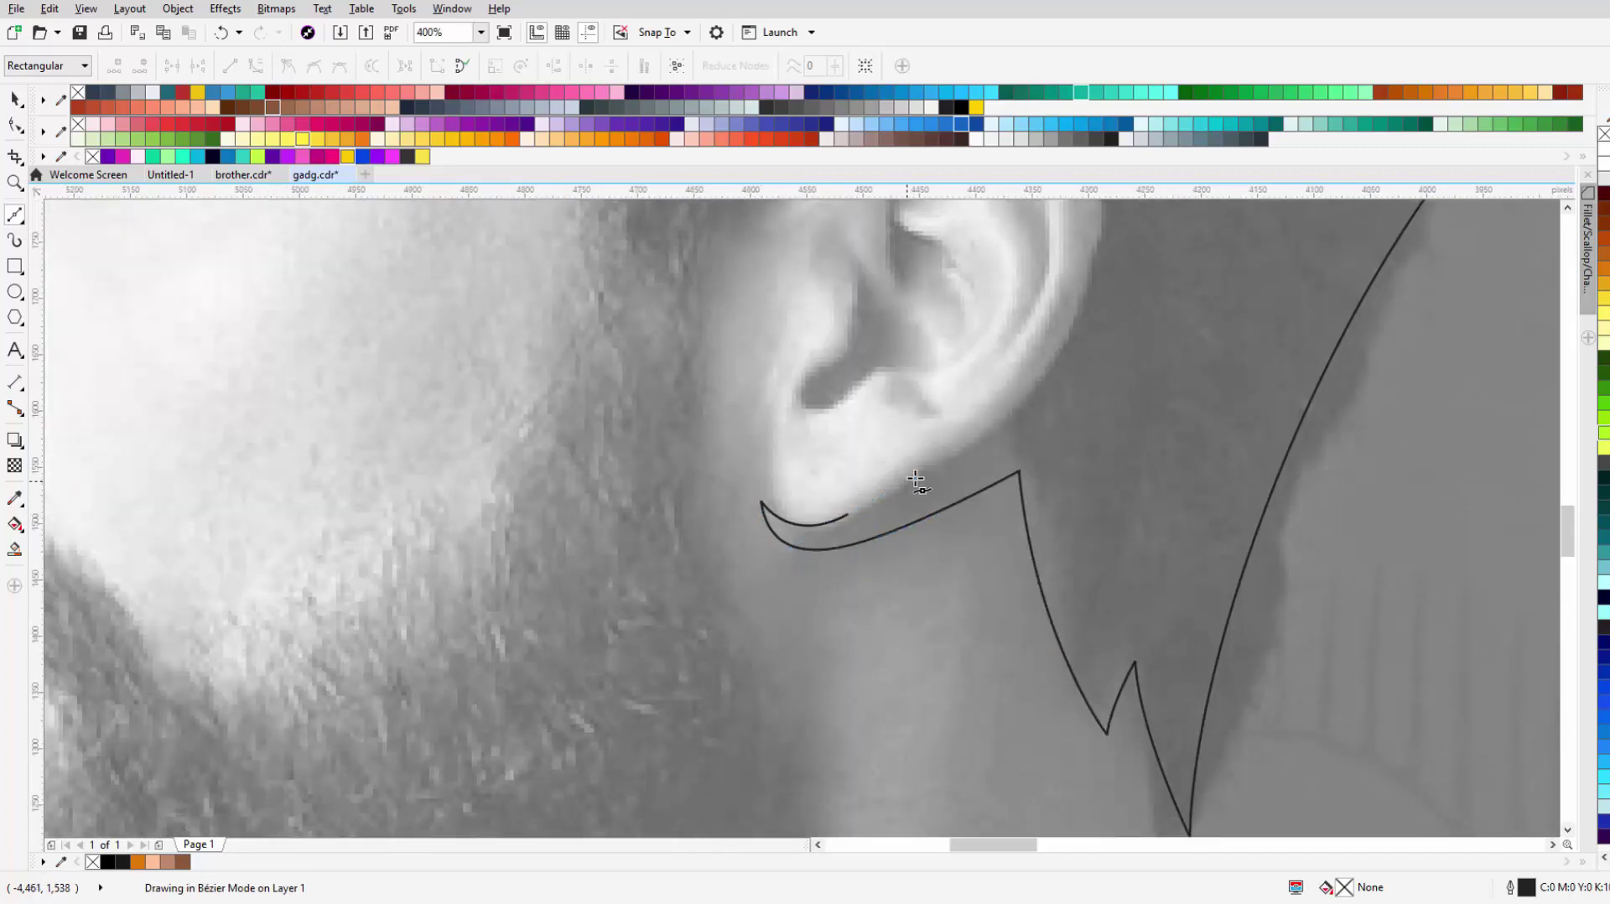
scroll(916, 480, up, 1)
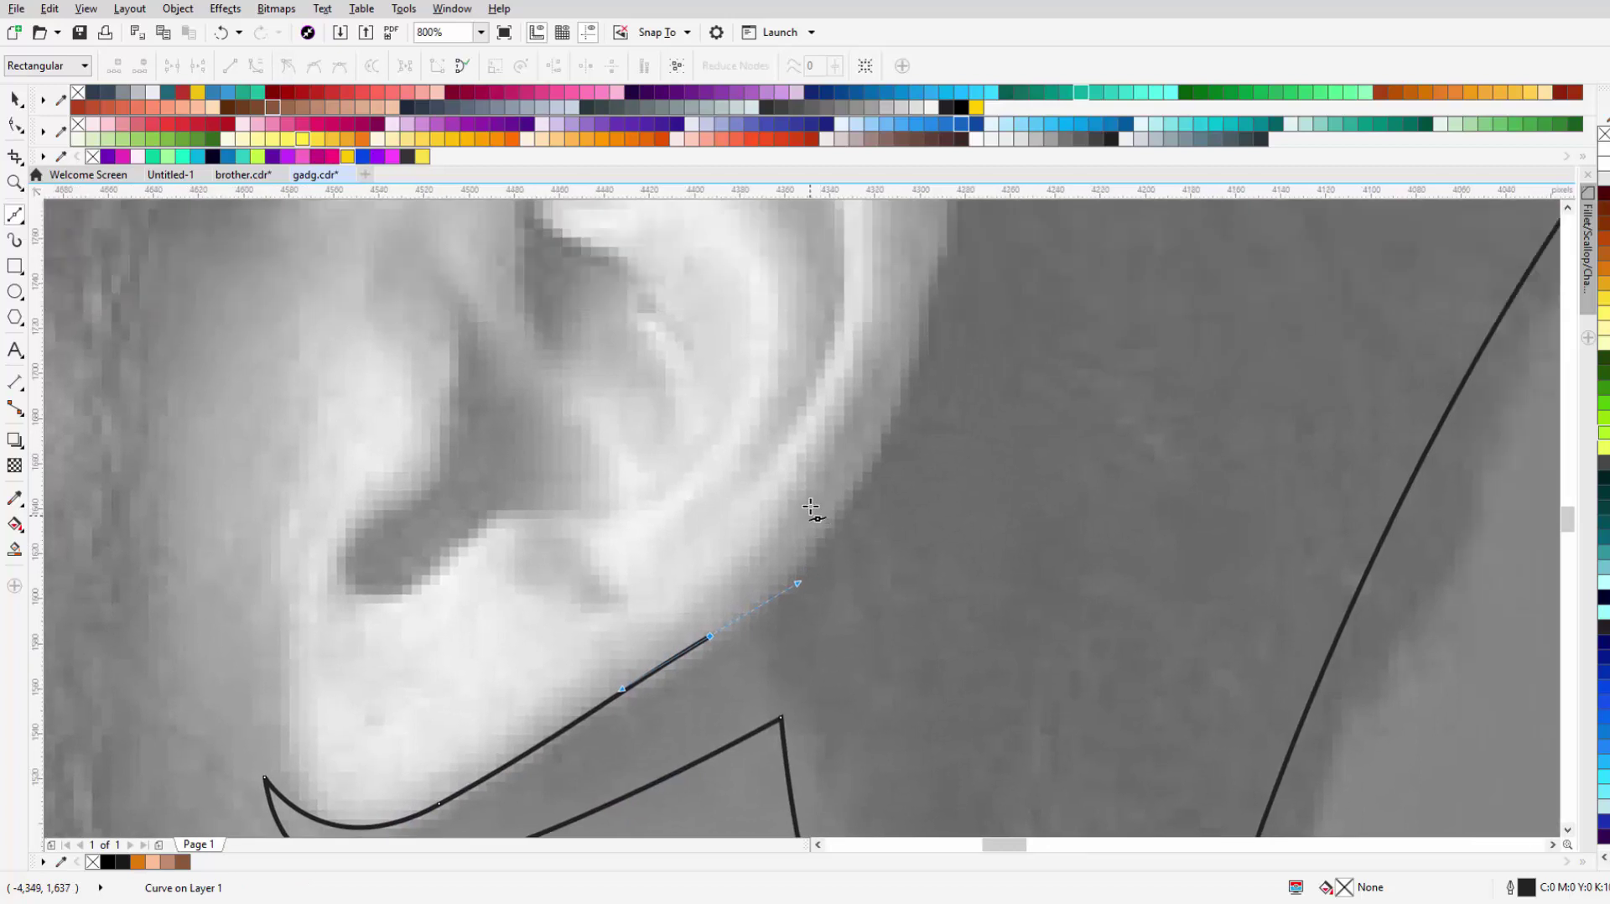
scroll(809, 537, down, 1)
click(780, 382)
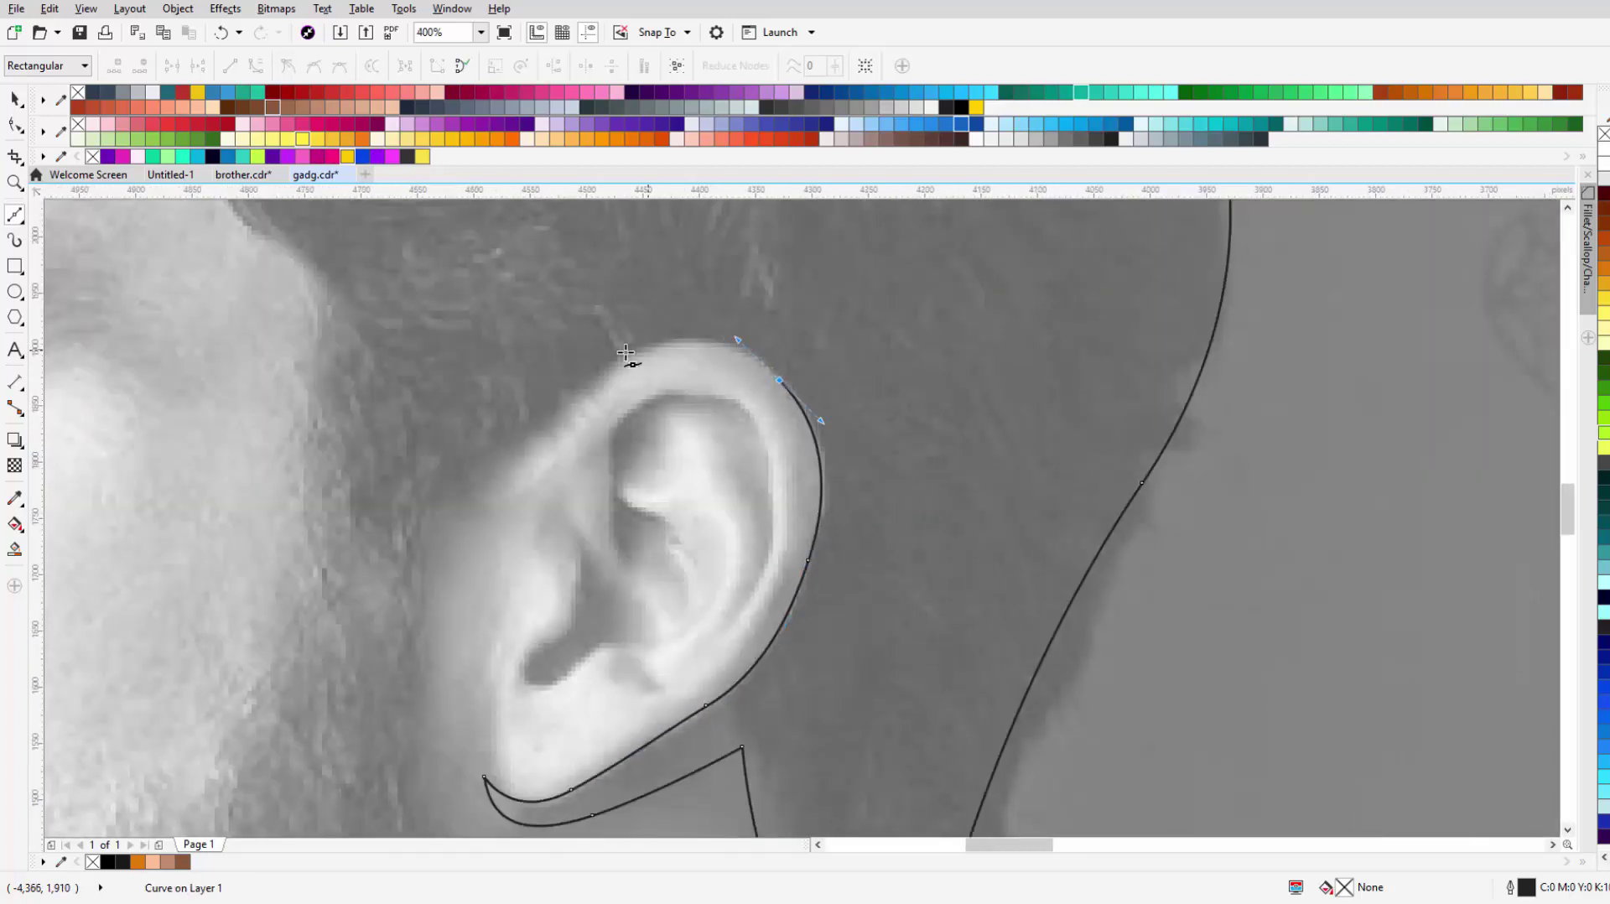
click(609, 370)
drag(517, 449, 514, 460)
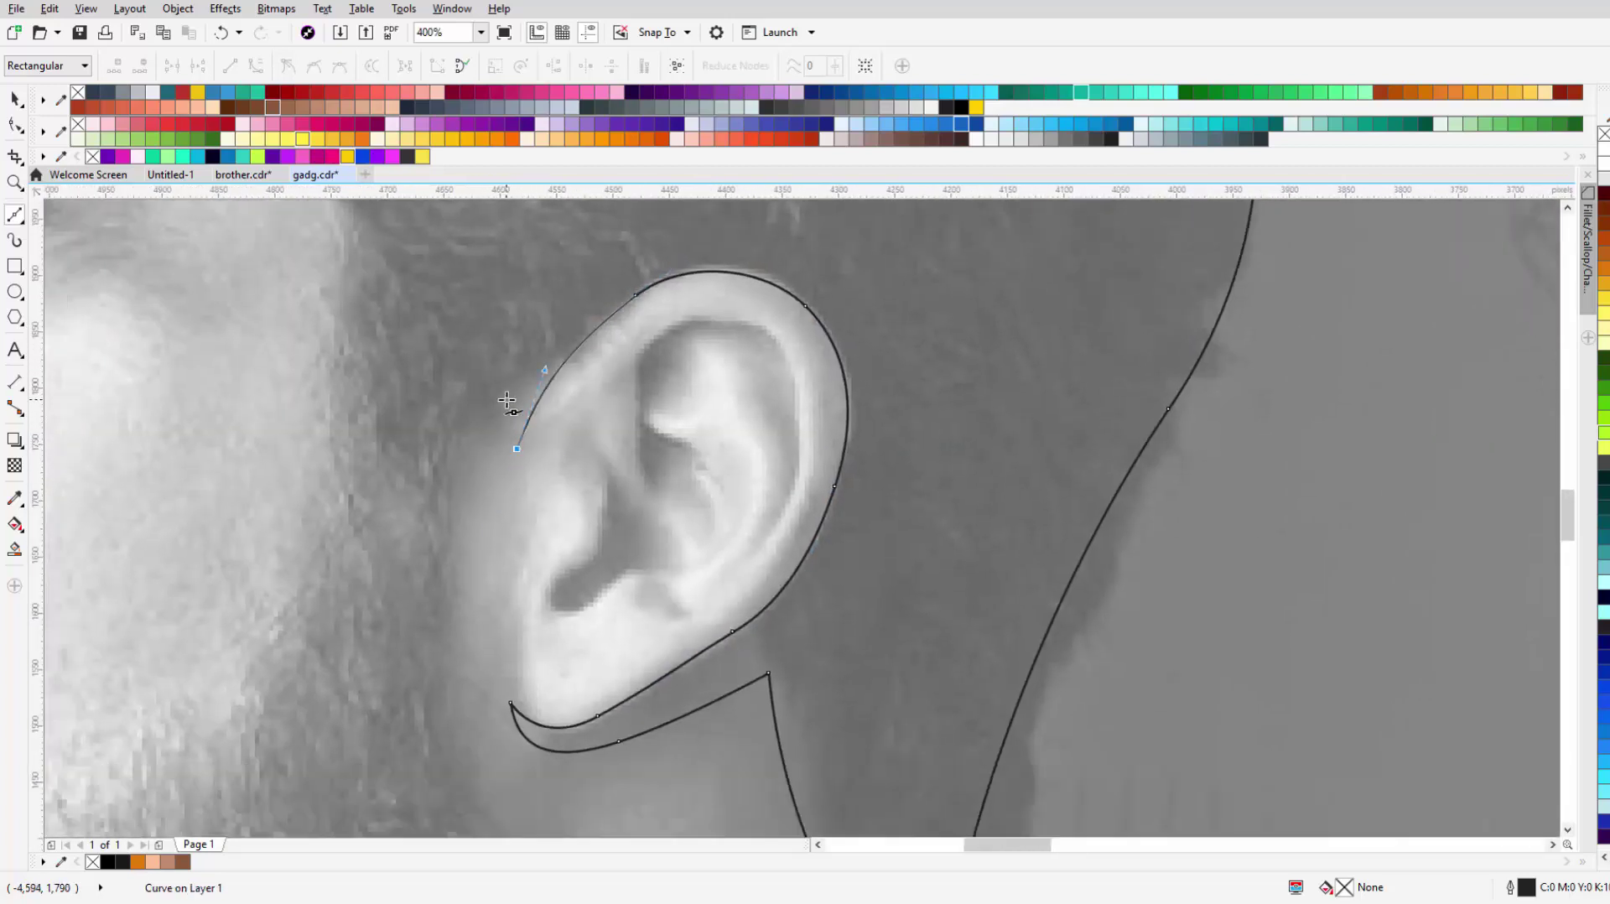
Step: Bring the outline down from the ear along the jawline and the beard edge
scroll(486, 504, down, 2)
scroll(478, 587, down, 1)
scroll(453, 470, down, 2)
scroll(475, 577, up, 1)
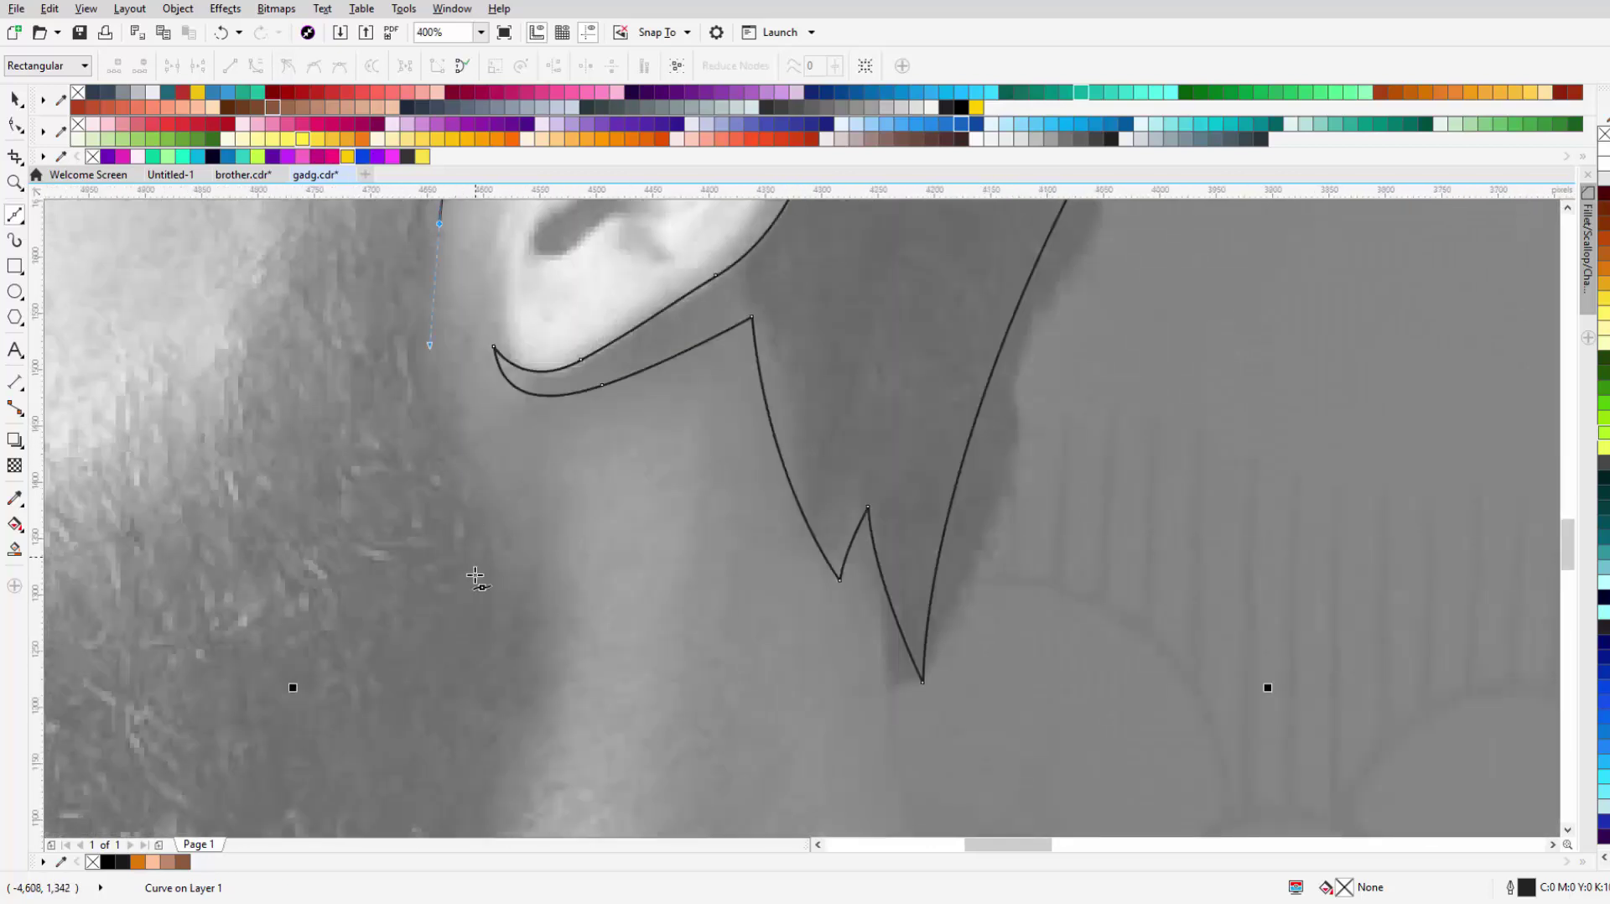
click(475, 574)
drag(493, 479, 491, 436)
scroll(498, 480, down, 1)
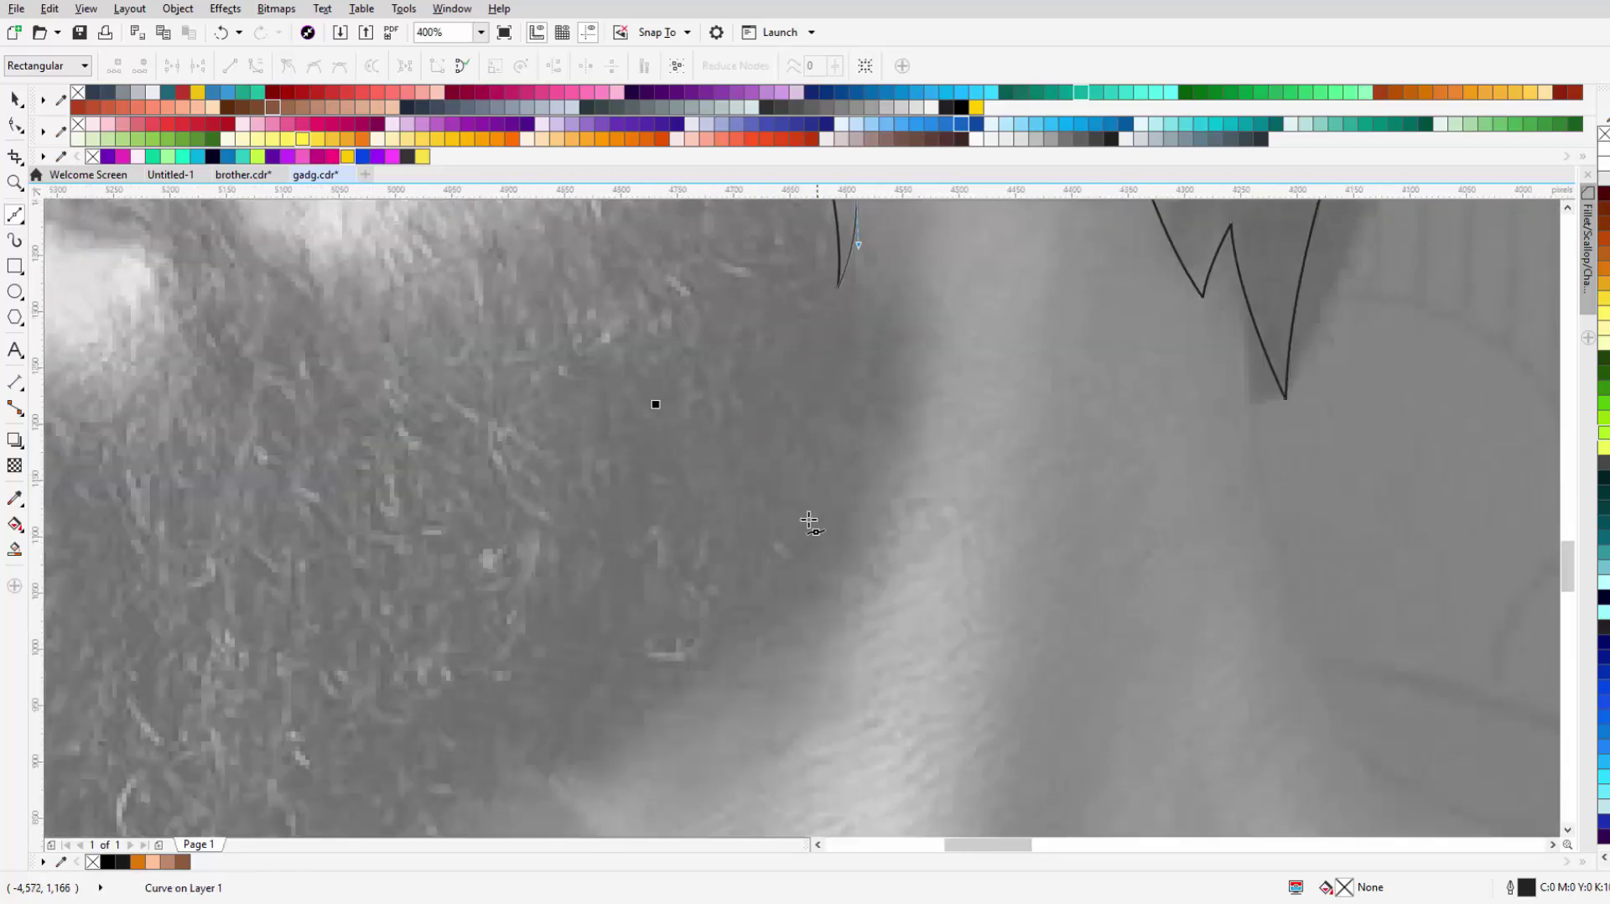
scroll(906, 547, down, 2)
mouse_move(851, 534)
mouse_down()
mouse_move(813, 547)
mouse_move(847, 574)
mouse_move(765, 585)
mouse_up()
Step: Trace under the beard to the chin and up its front toward the lip
drag(506, 417, 508, 425)
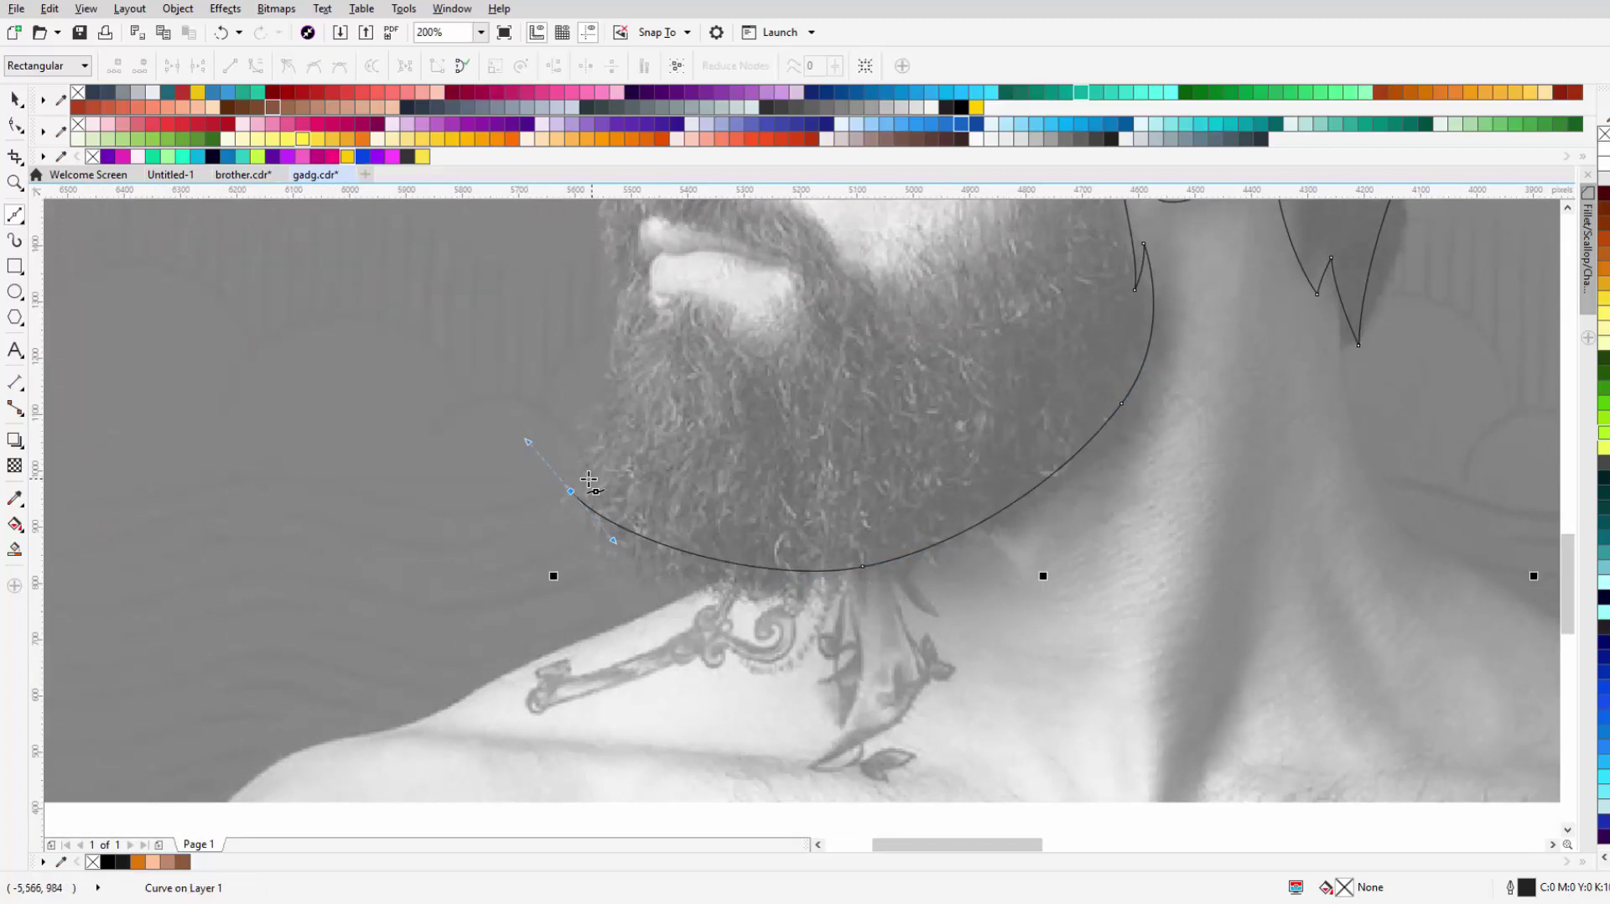
scroll(593, 425, up, 2)
drag(587, 462, 595, 363)
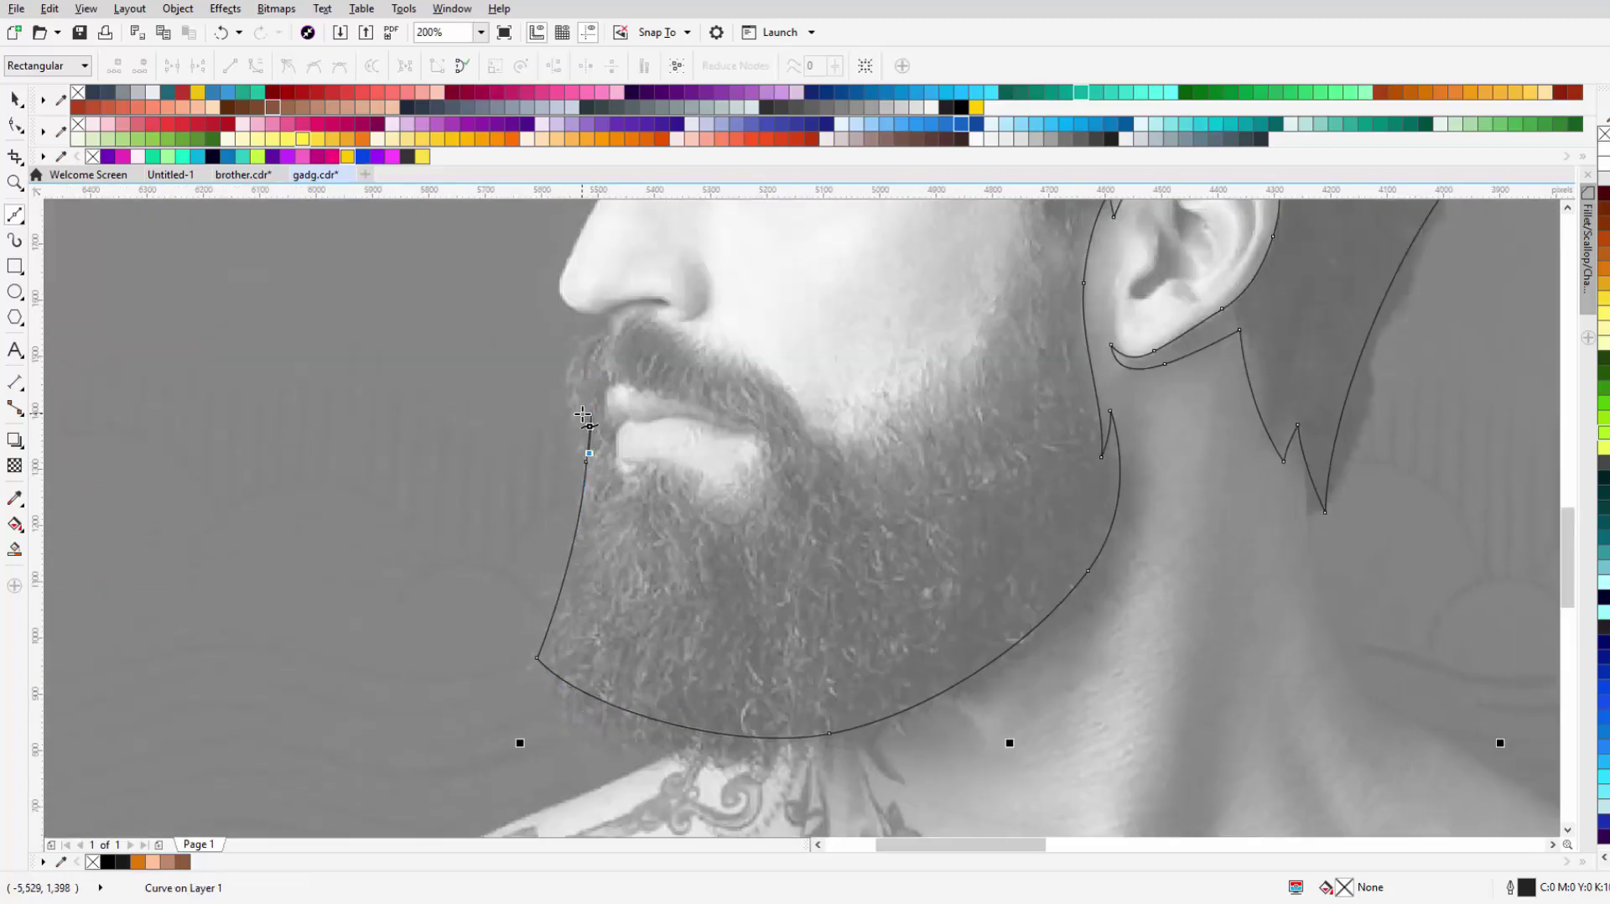
scroll(583, 415, up, 2)
scroll(569, 598, up, 2)
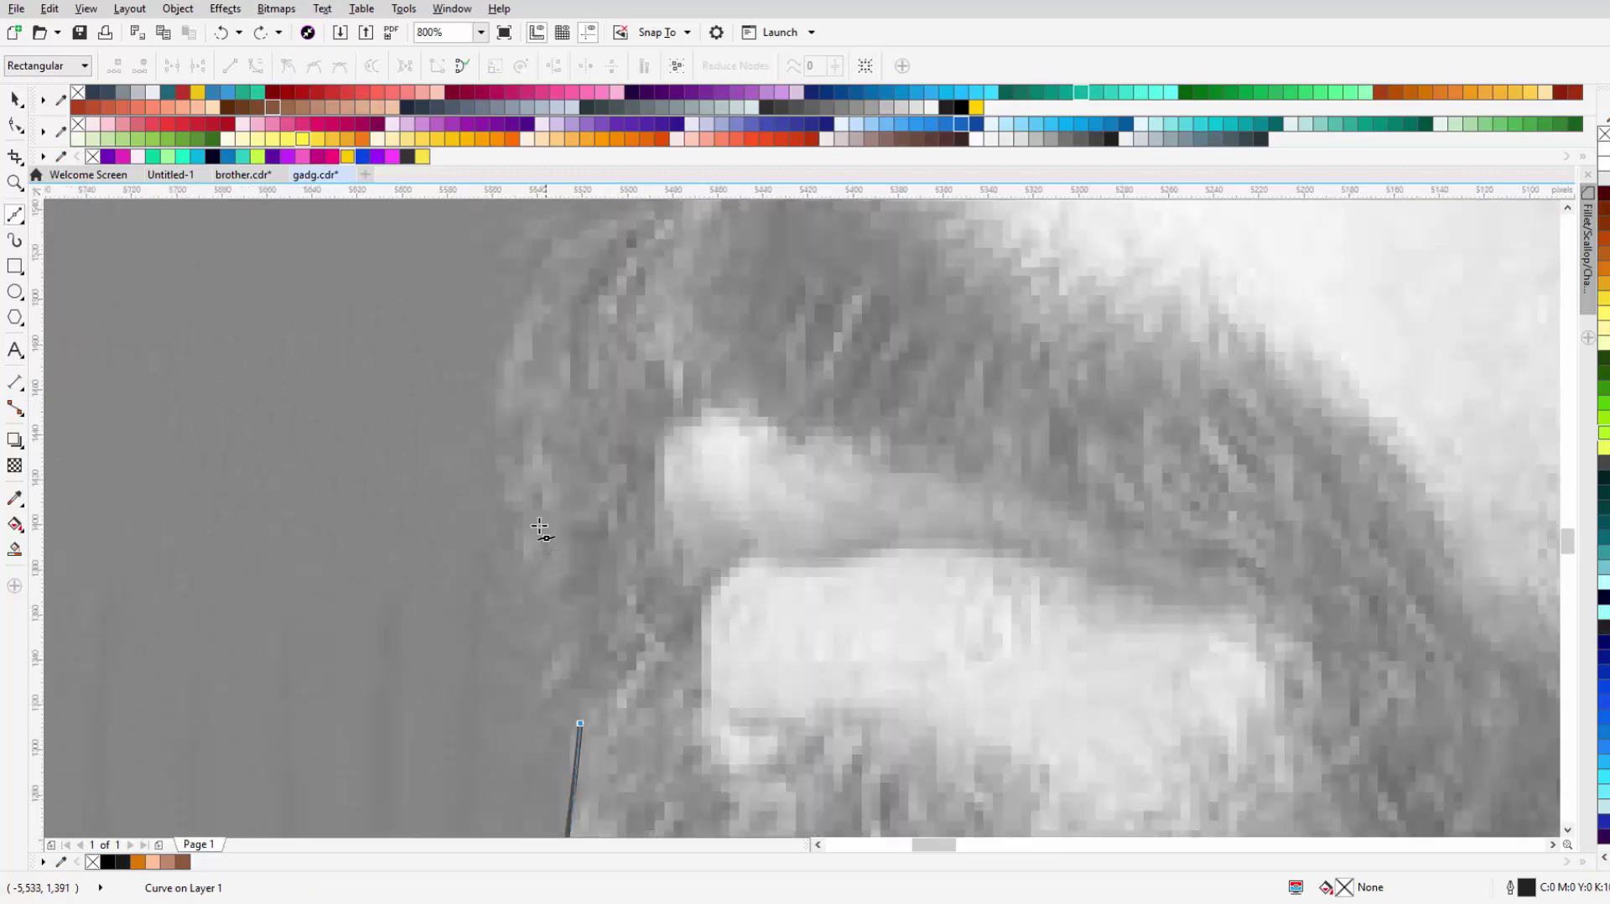
scroll(513, 386, down, 1)
drag(547, 531, 433, 447)
scroll(469, 469, up, 2)
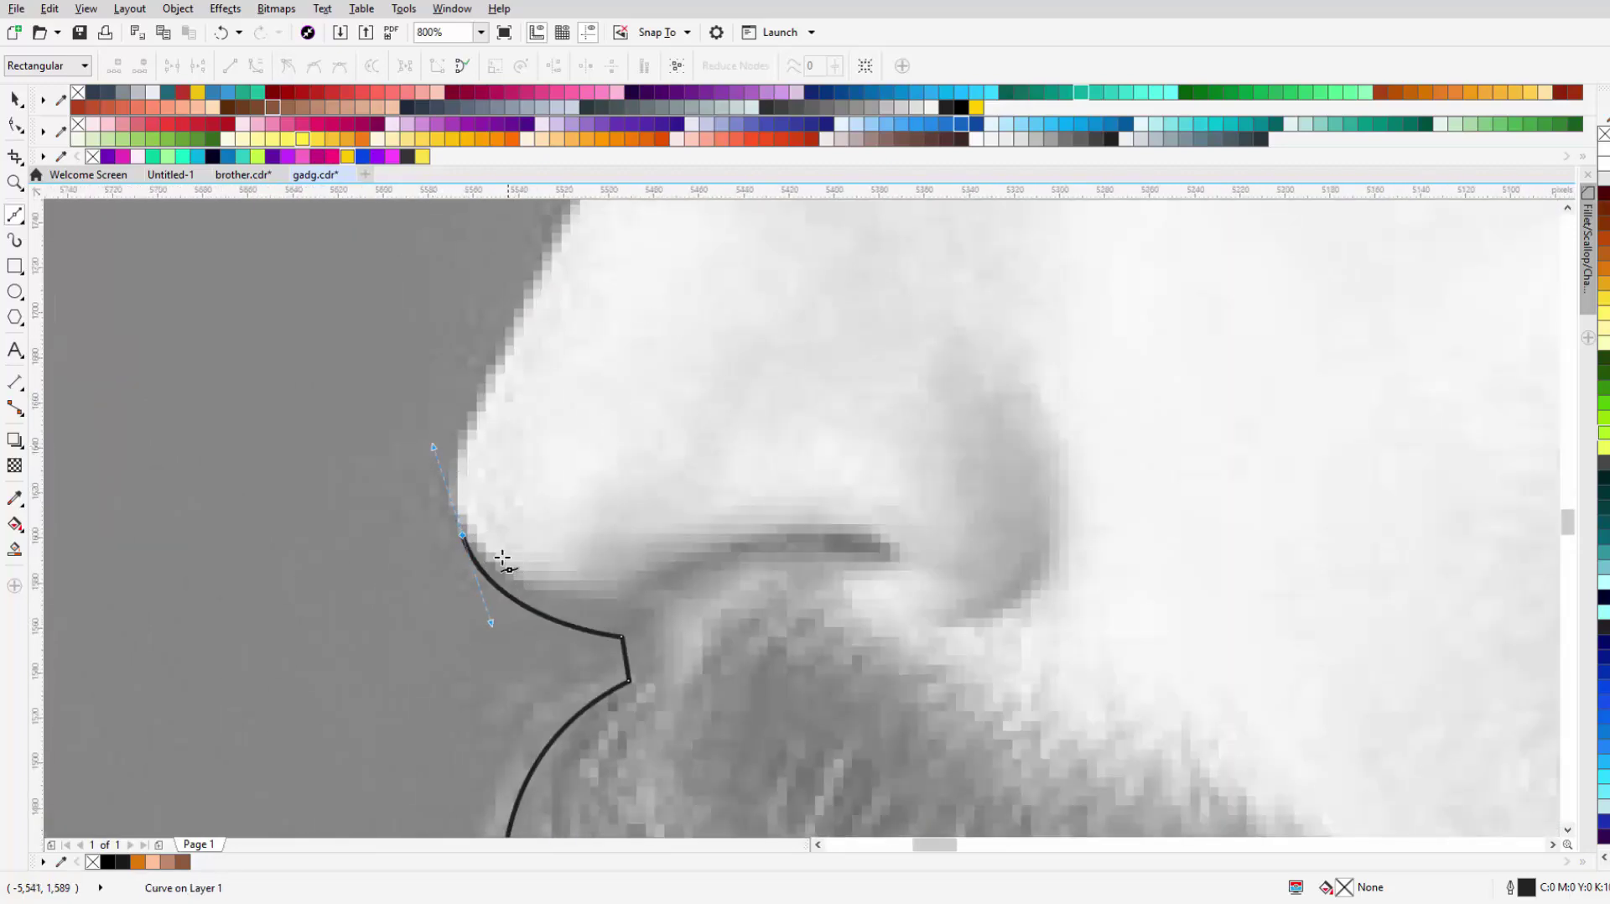
Step: Add nodes under the nose following the nostril's edge
click(547, 587)
scroll(547, 588, up, 1)
scroll(827, 557, up, 1)
click(823, 480)
click(1062, 518)
drag(963, 585, 874, 577)
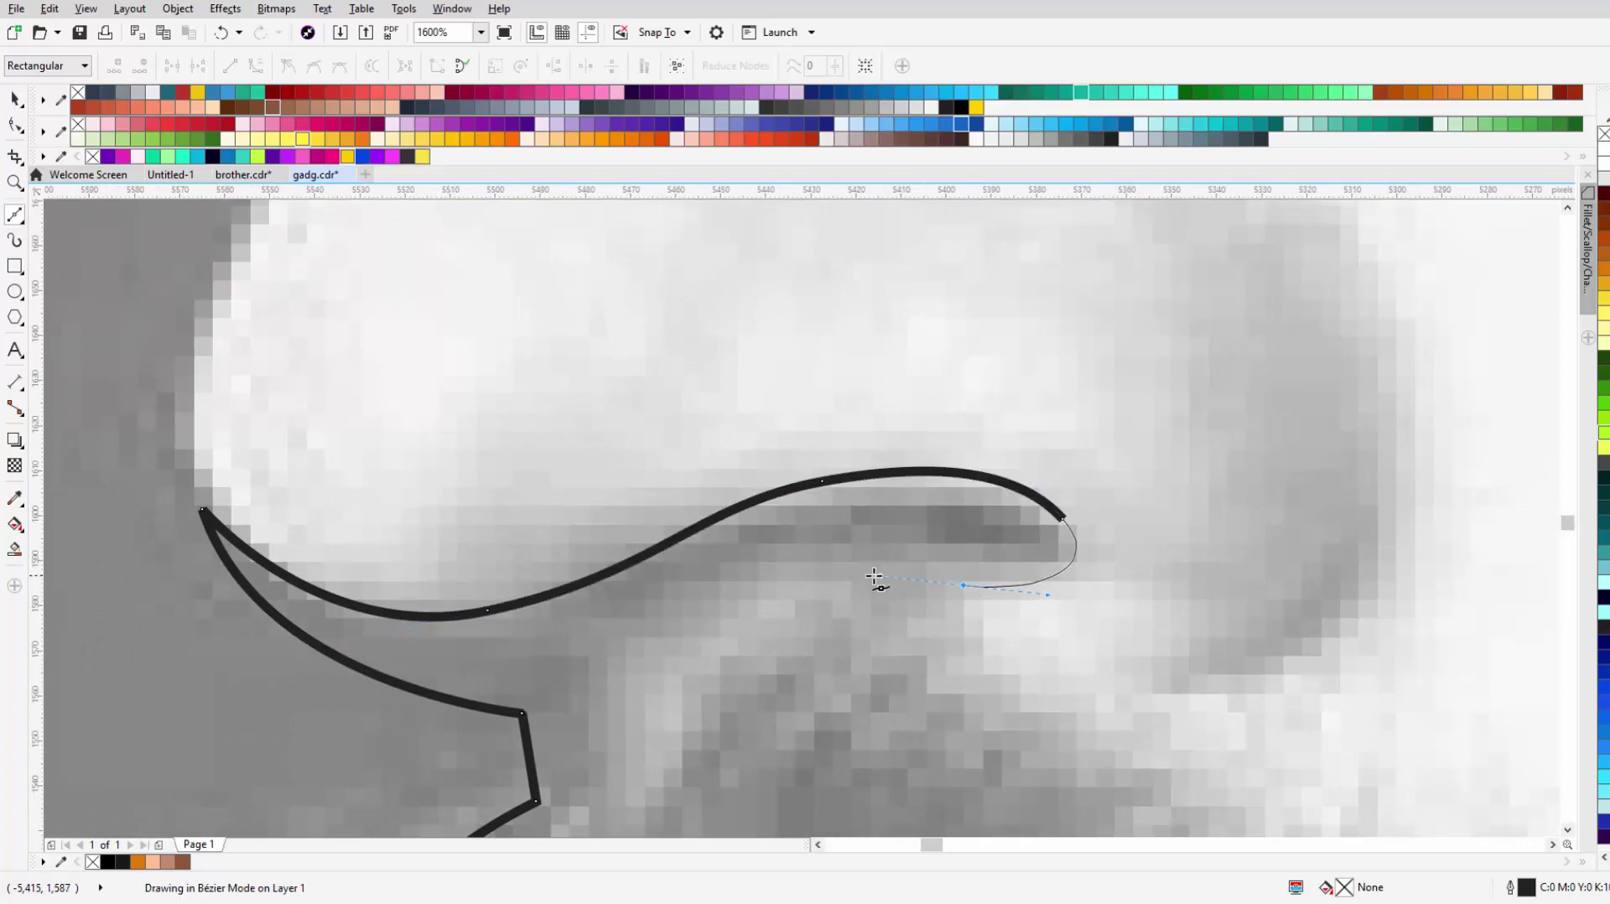
scroll(874, 578, down, 2)
scroll(722, 524, up, 2)
Step: Curve the outline back beneath the nostril, undoing two misplaced nodes
click(709, 512)
click(580, 600)
drag(632, 644, 659, 626)
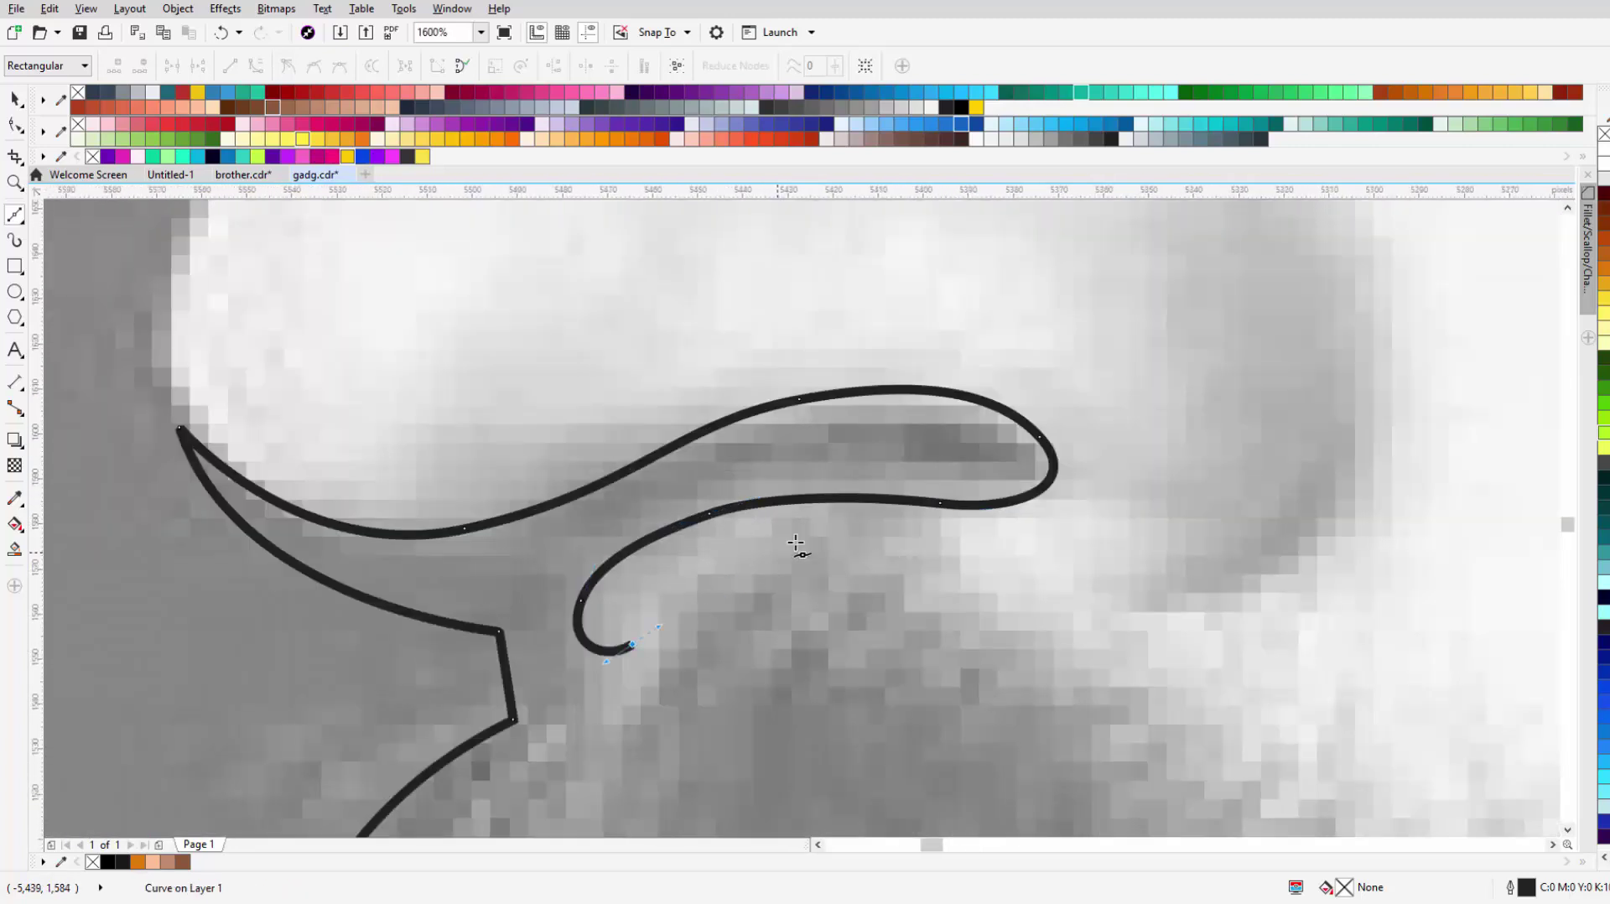
scroll(796, 546, down, 3)
key(ctrl+z)
scroll(752, 592, up, 2)
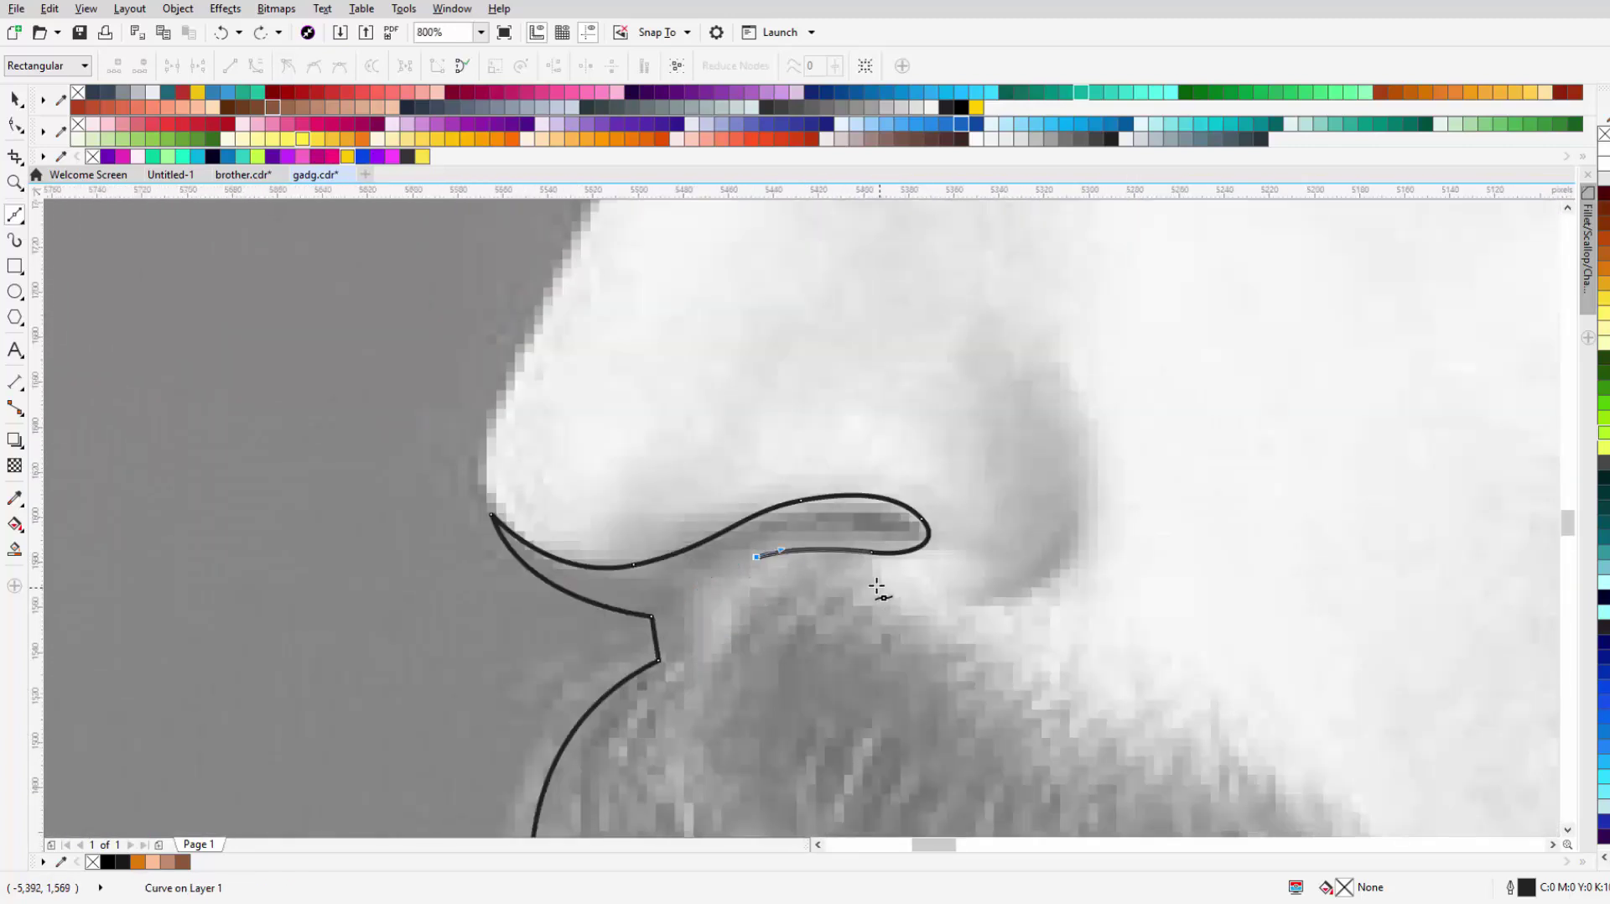
scroll(931, 618, down, 1)
scroll(931, 618, up, 1)
click(873, 547)
scroll(852, 550, down, 2)
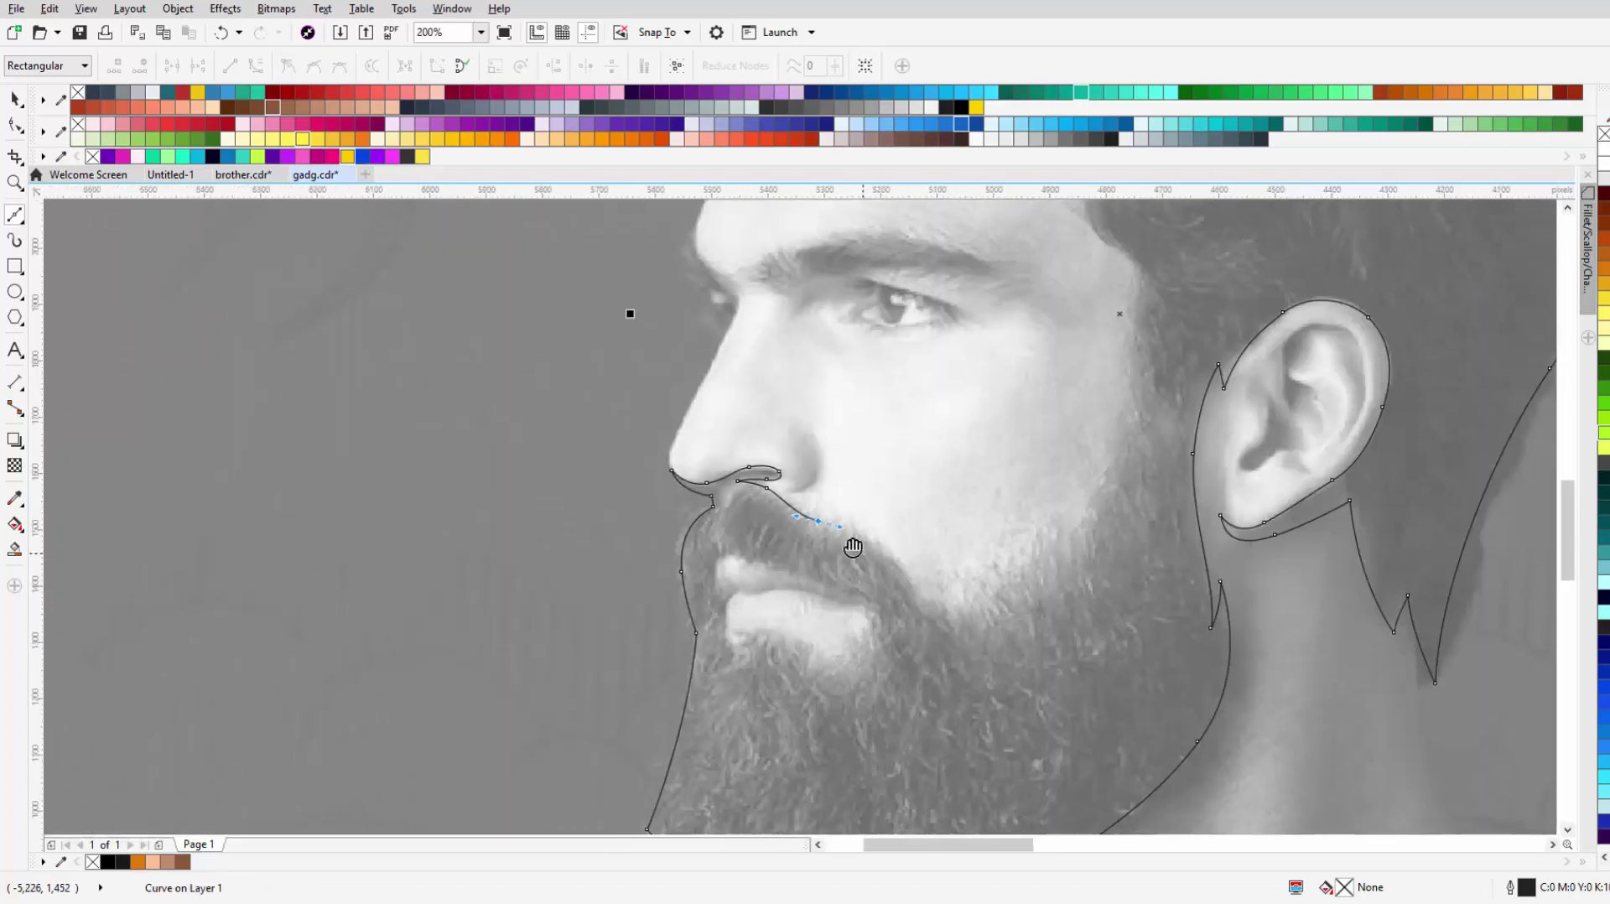
key(ctrl+z)
scroll(844, 511, up, 1)
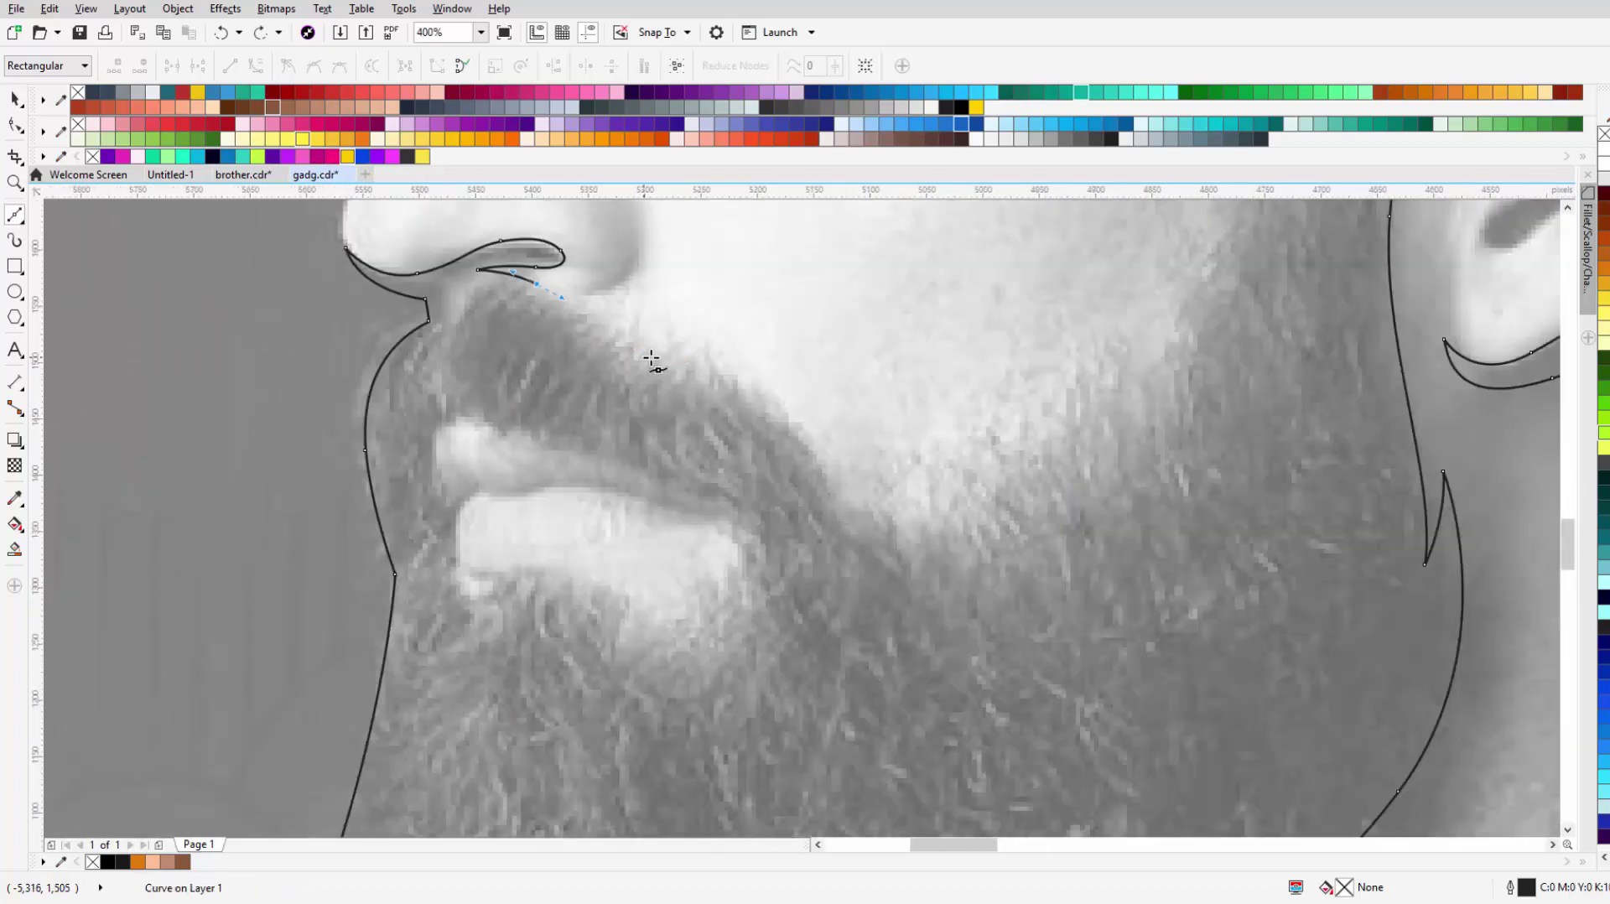
Step: Trace along the moustache top, up the cheek and back toward the beard
click(671, 366)
drag(854, 503, 874, 570)
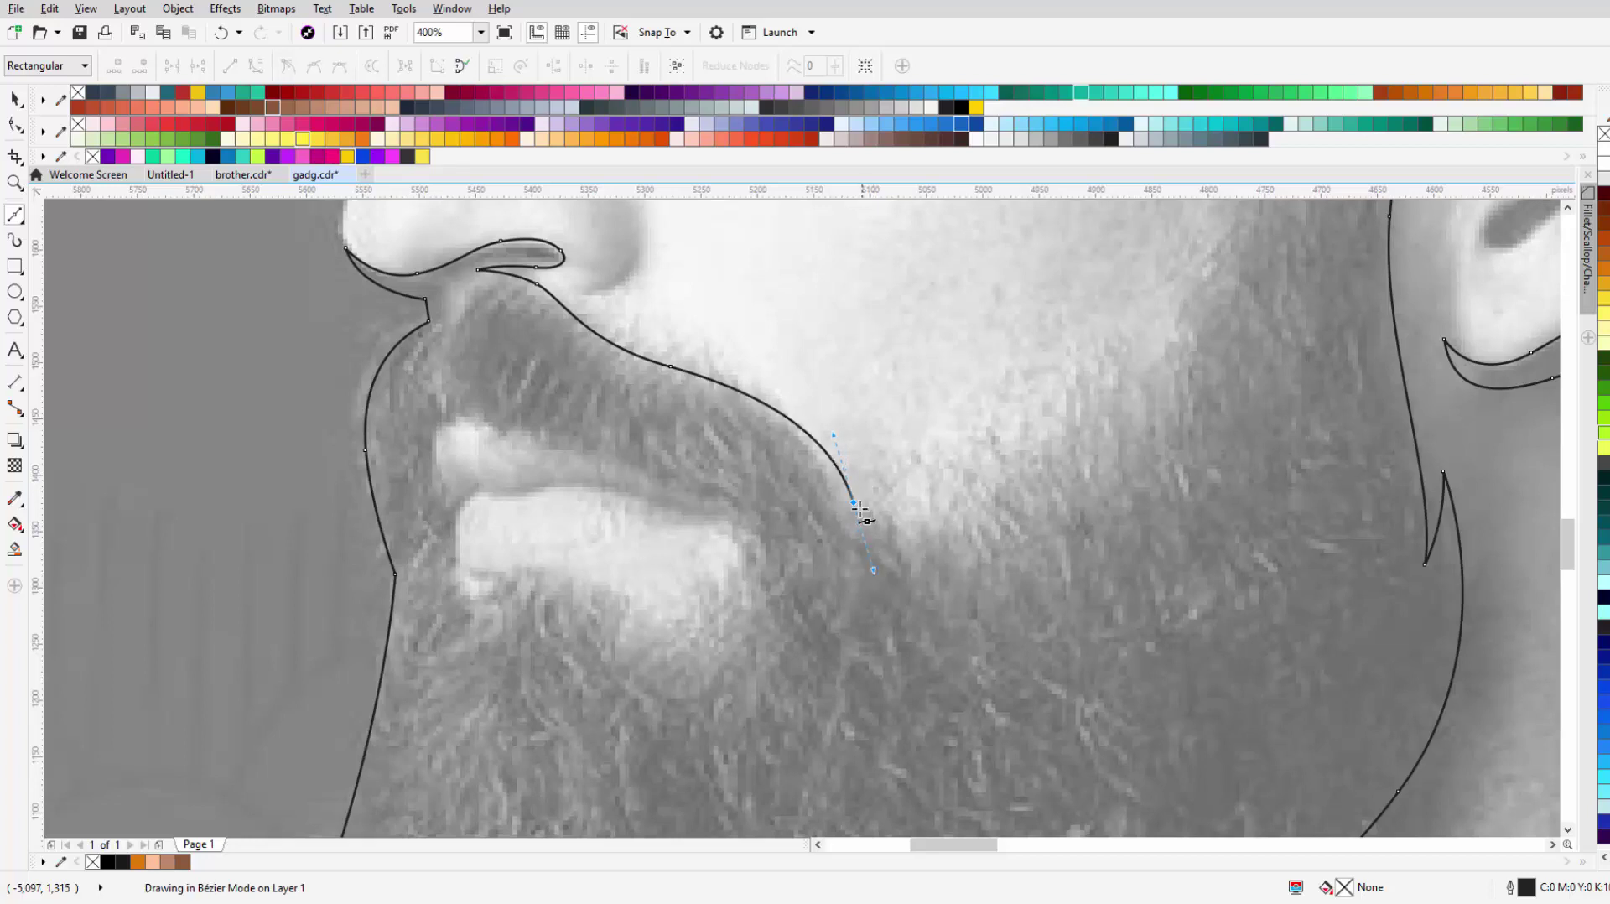
click(904, 543)
scroll(903, 543, down, 2)
scroll(931, 521, up, 2)
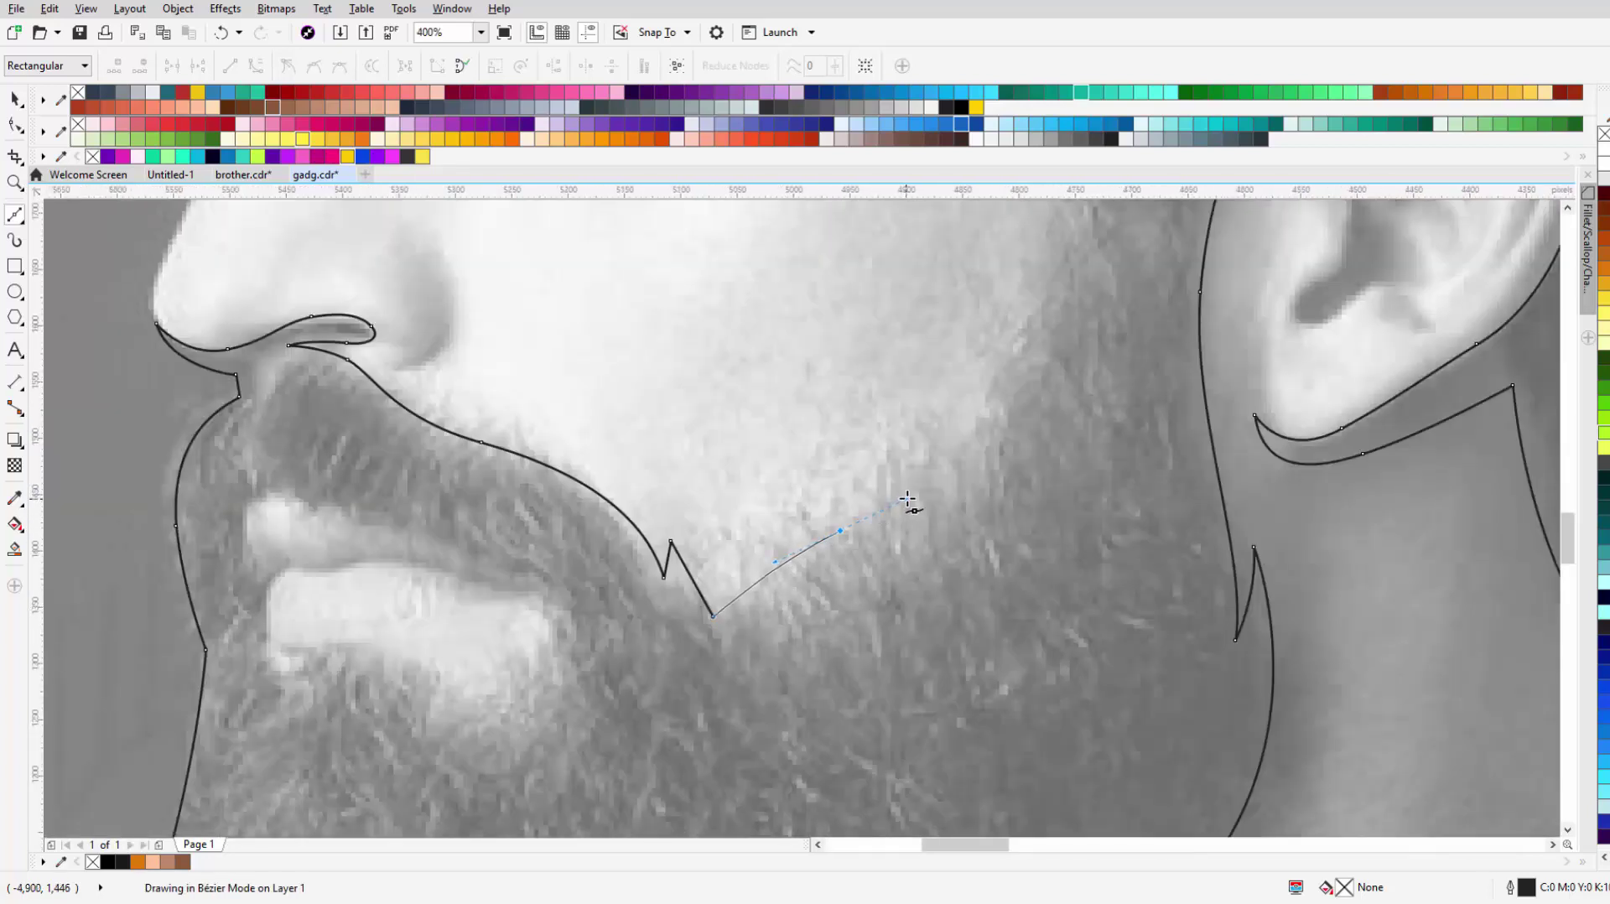
drag(971, 363, 983, 307)
drag(936, 503, 899, 575)
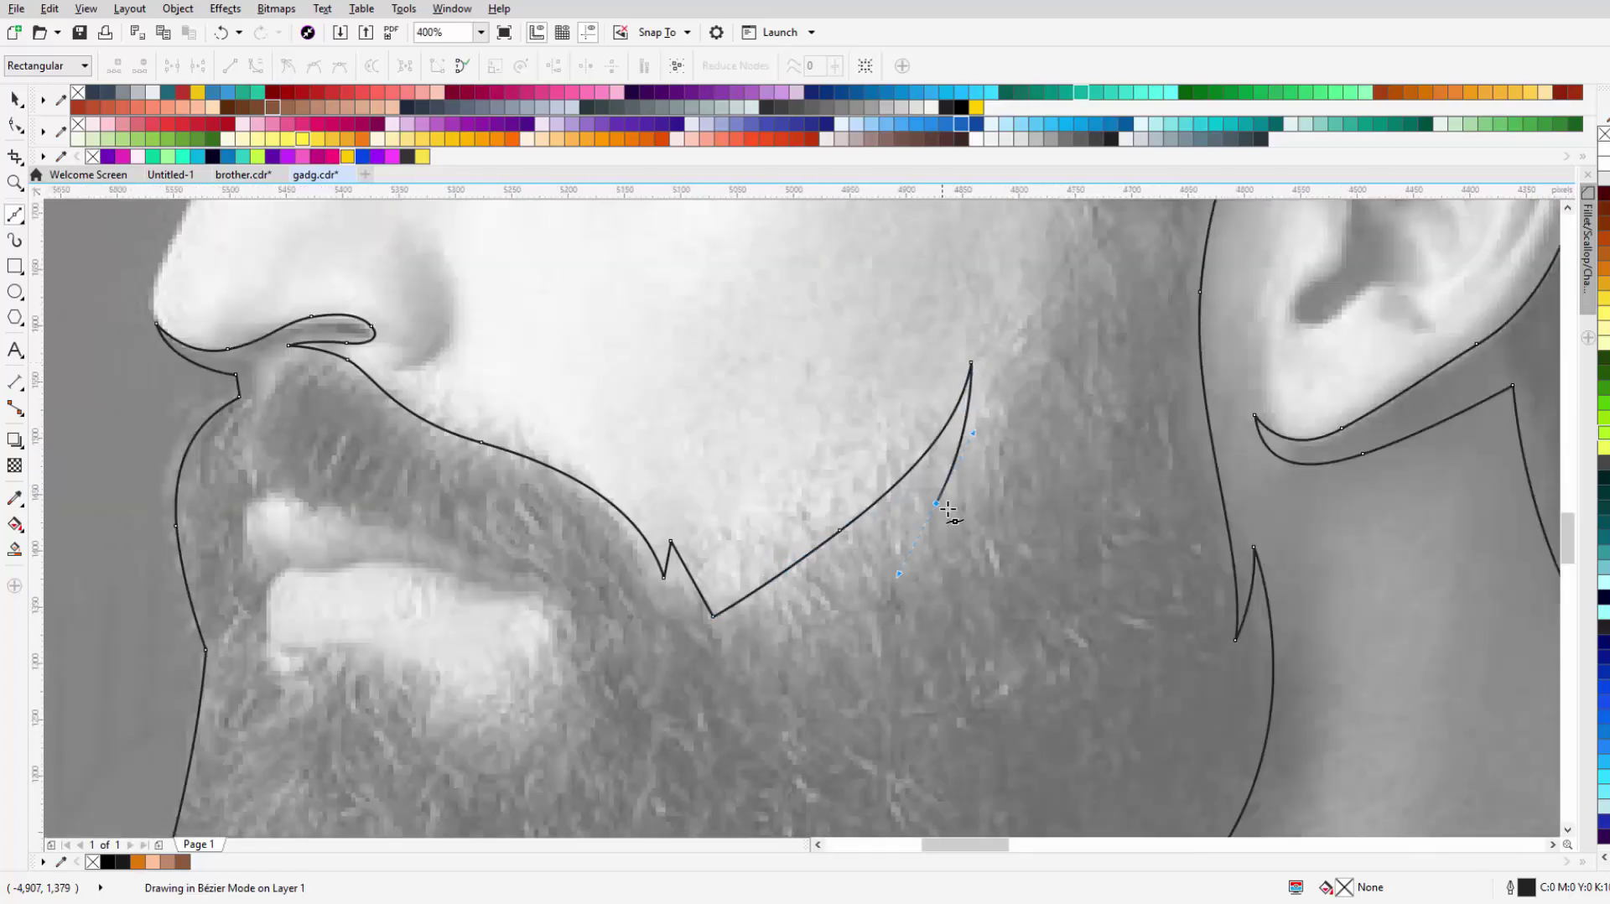
scroll(839, 587, down, 2)
Step: Curve the outline up to a sharp corner at the temple and along the sideburn
scroll(864, 570, up, 2)
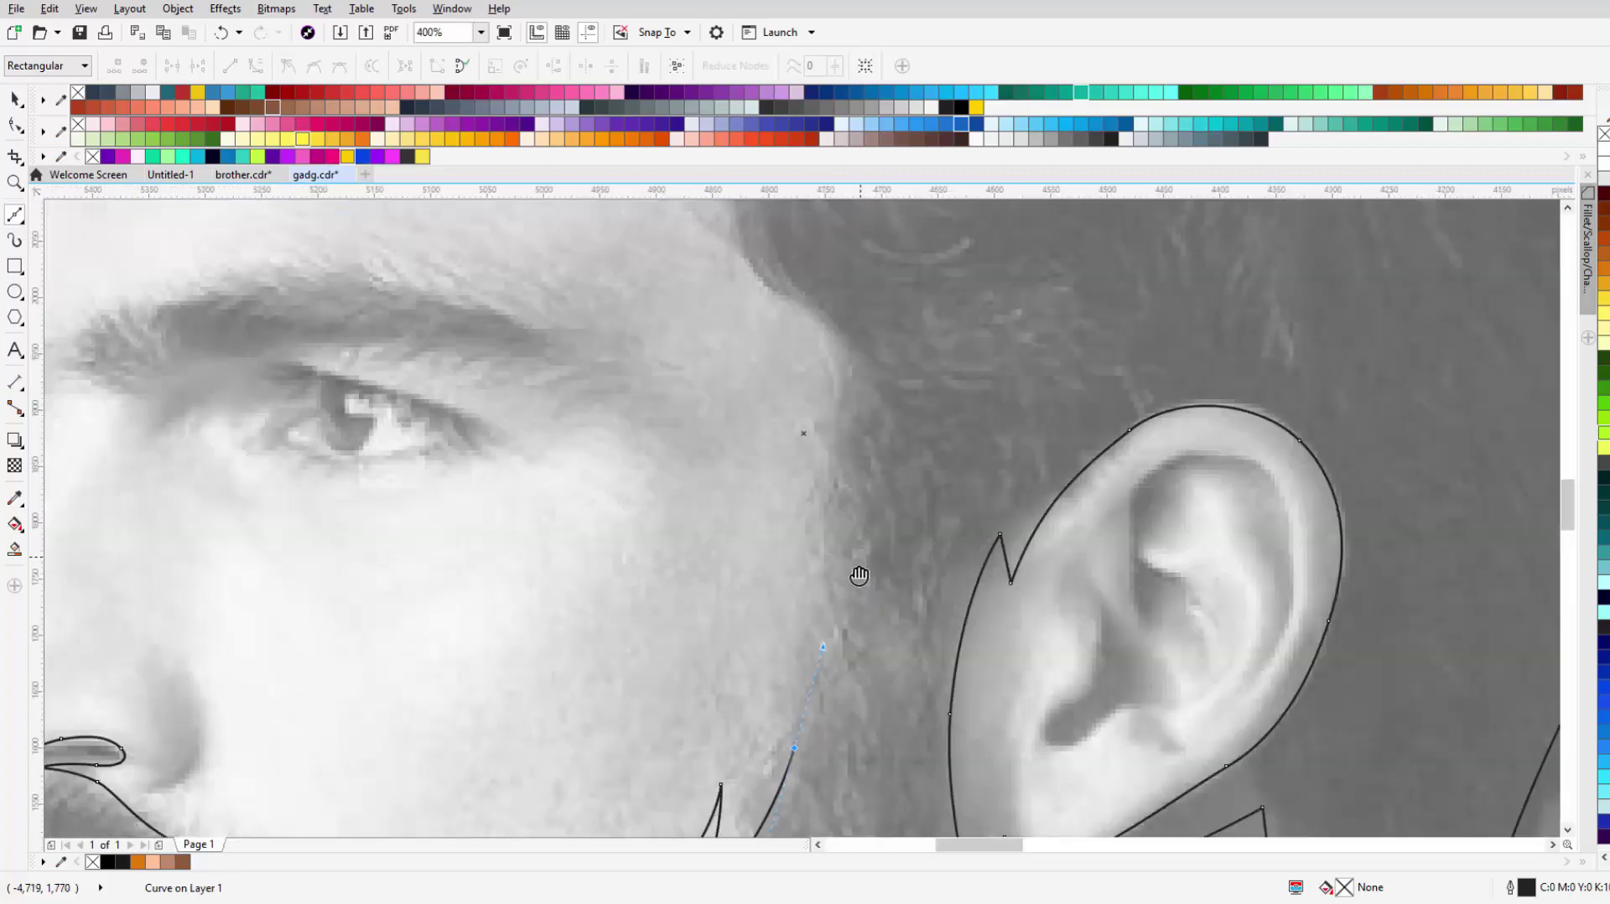
drag(788, 485, 783, 408)
click(838, 586)
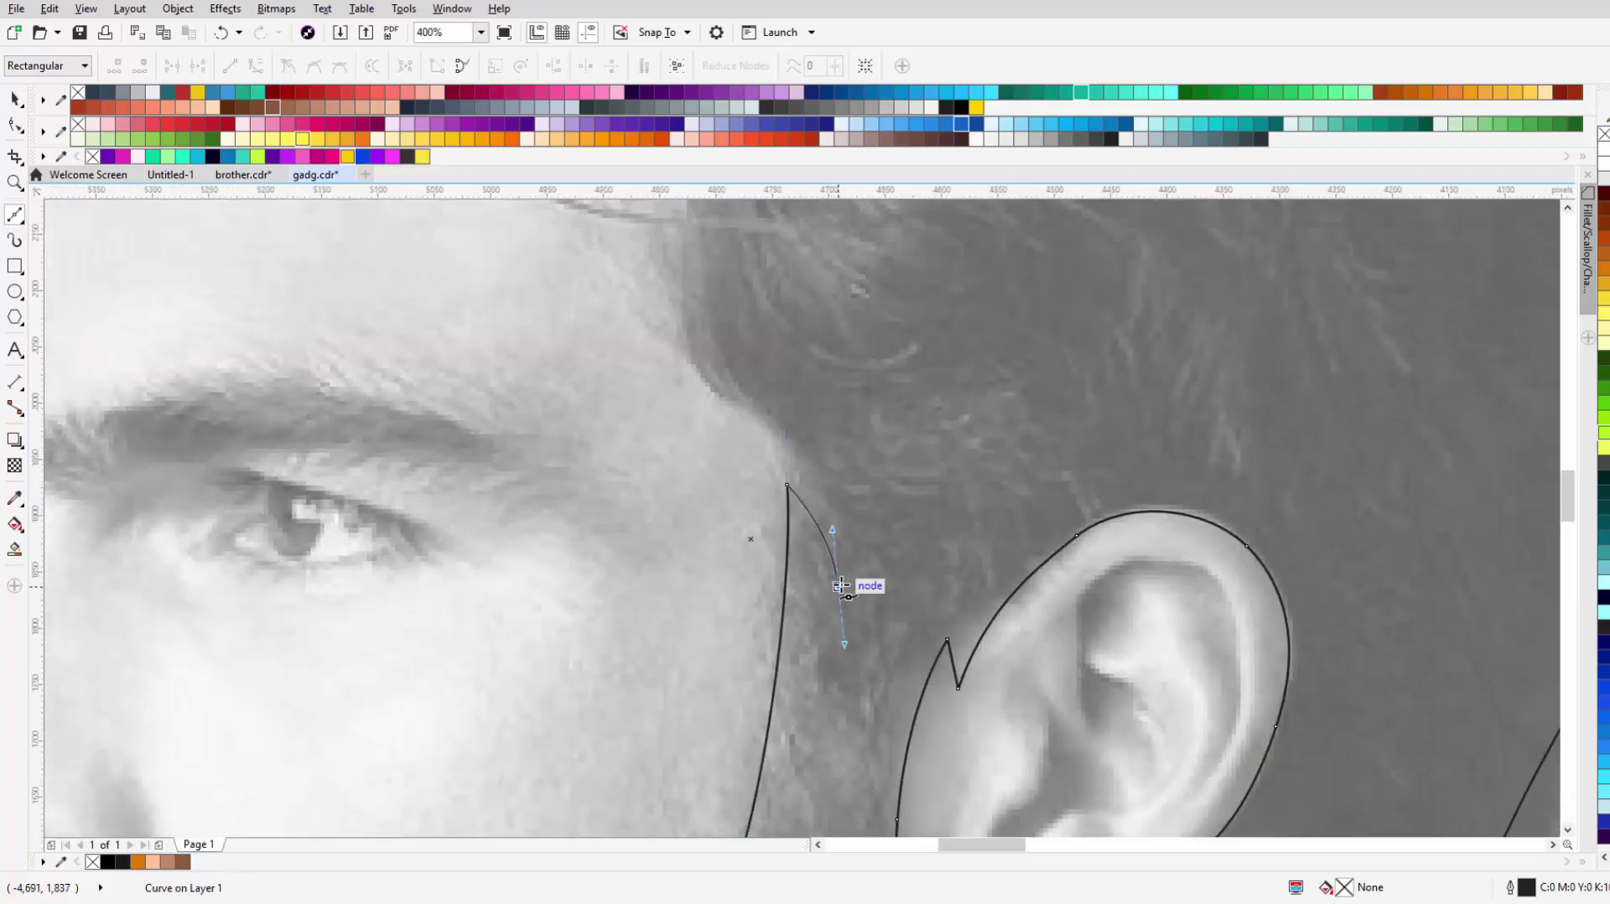
scroll(788, 603, up, 3)
drag(793, 634, 726, 582)
drag(685, 490, 682, 423)
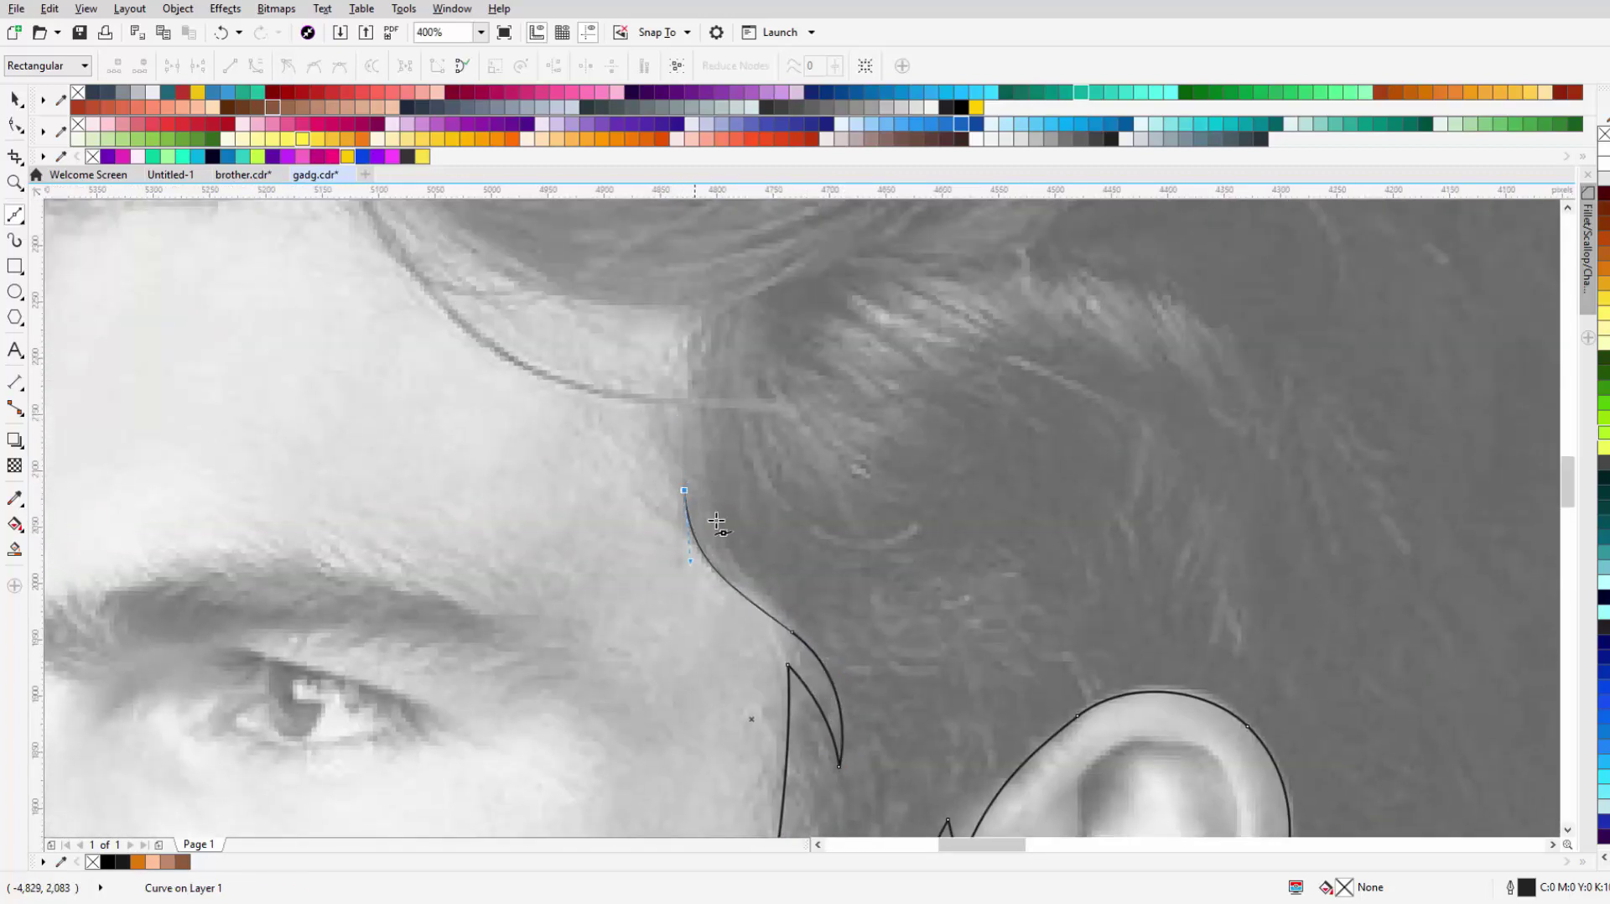
Step: Extend the outline into the hair along the front hairline, discarding a wrong strand node
scroll(738, 539, up, 3)
drag(709, 499, 728, 336)
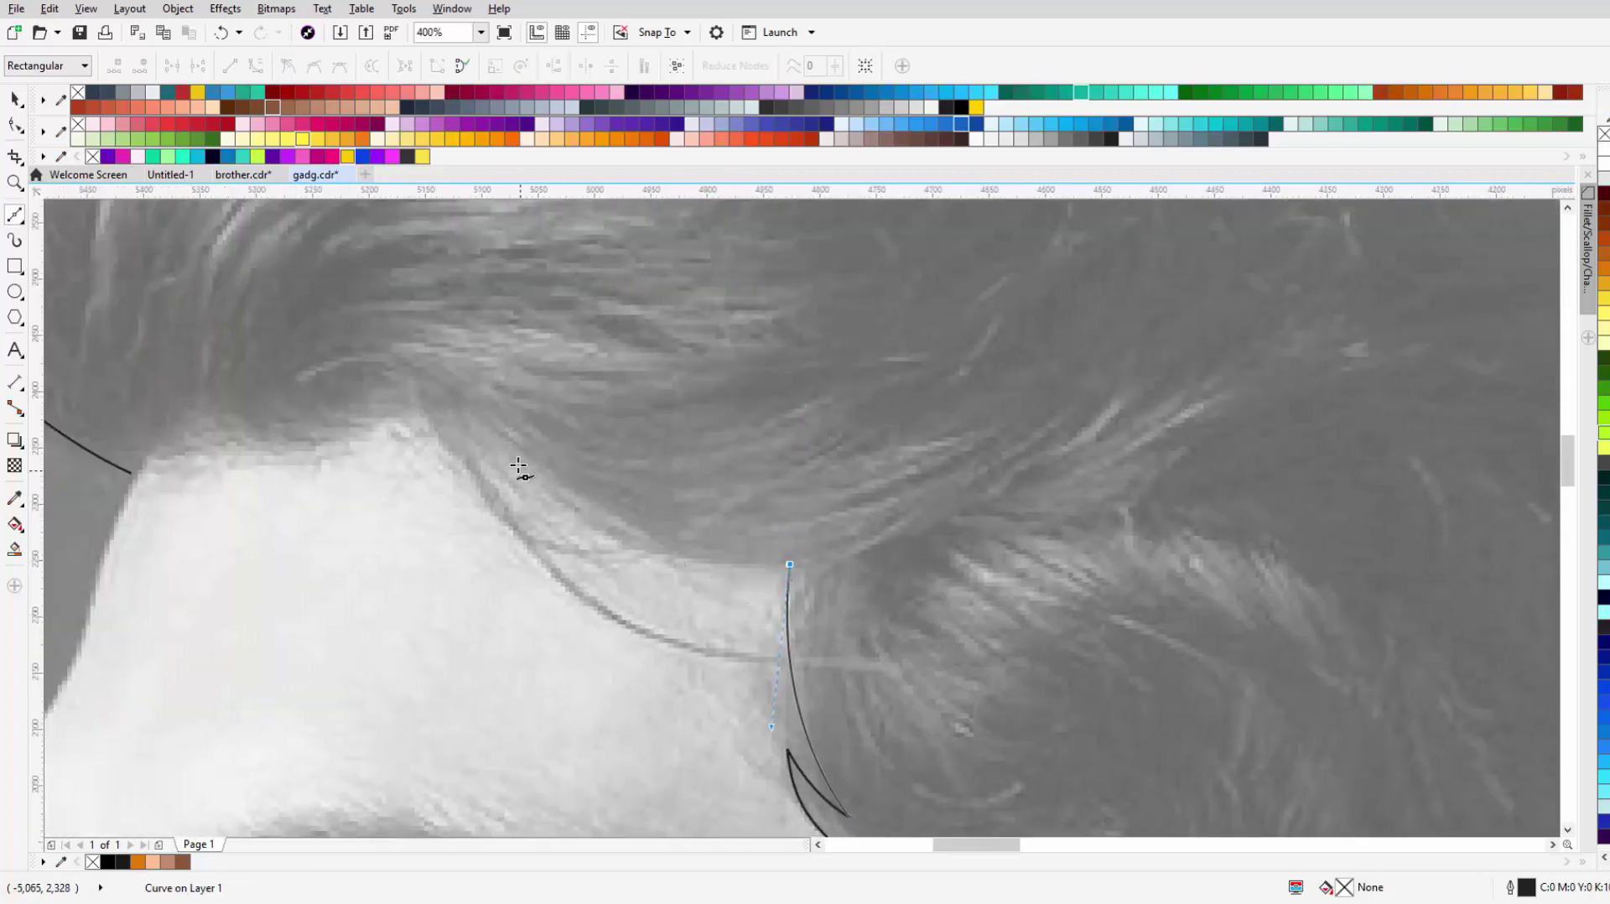
drag(508, 449, 575, 564)
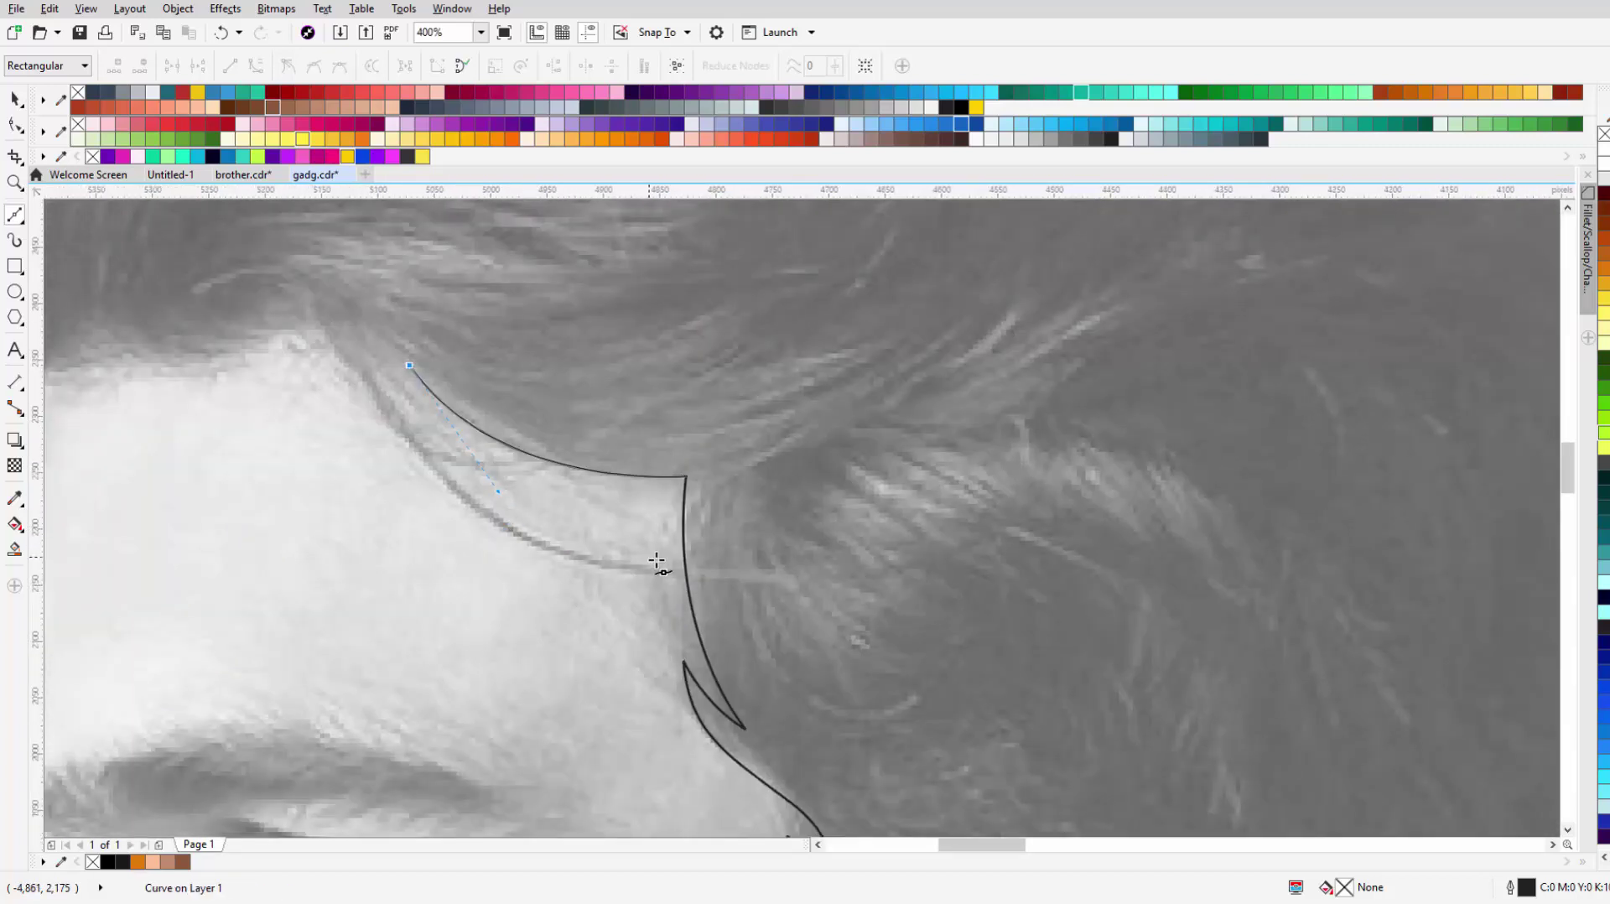
click(657, 560)
scroll(754, 604, left, 3)
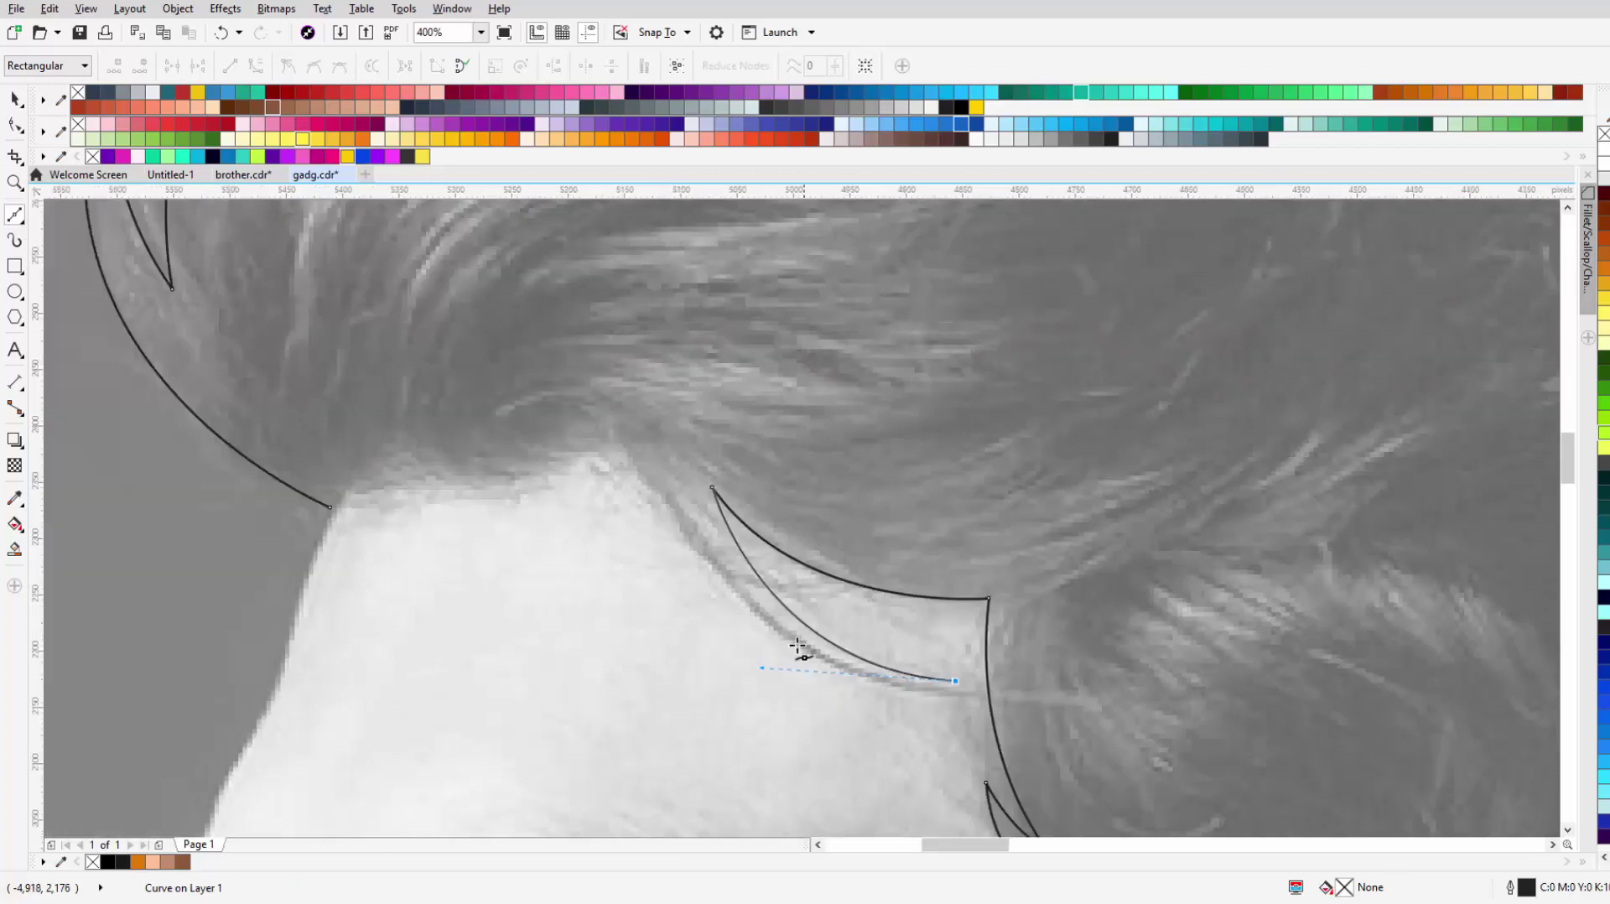
drag(744, 611, 676, 522)
key(ctrl+z)
Step: Shape pointed hair-strand tips along the fringe back toward the forehead
click(957, 681)
drag(618, 442, 563, 201)
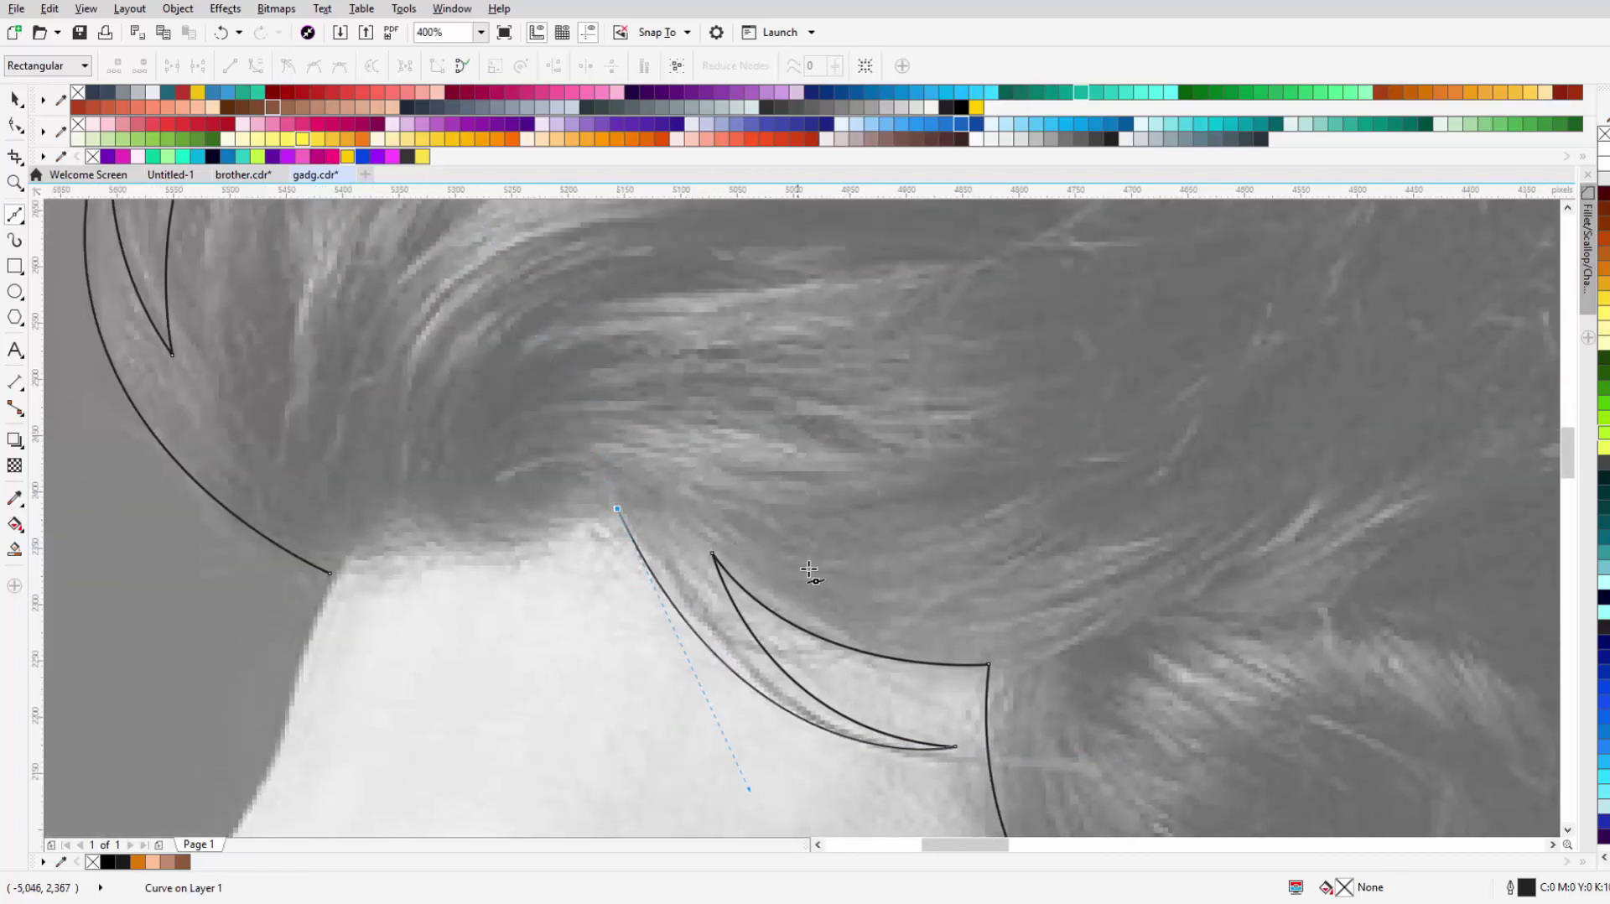
drag(822, 580, 918, 654)
key(ctrl+z)
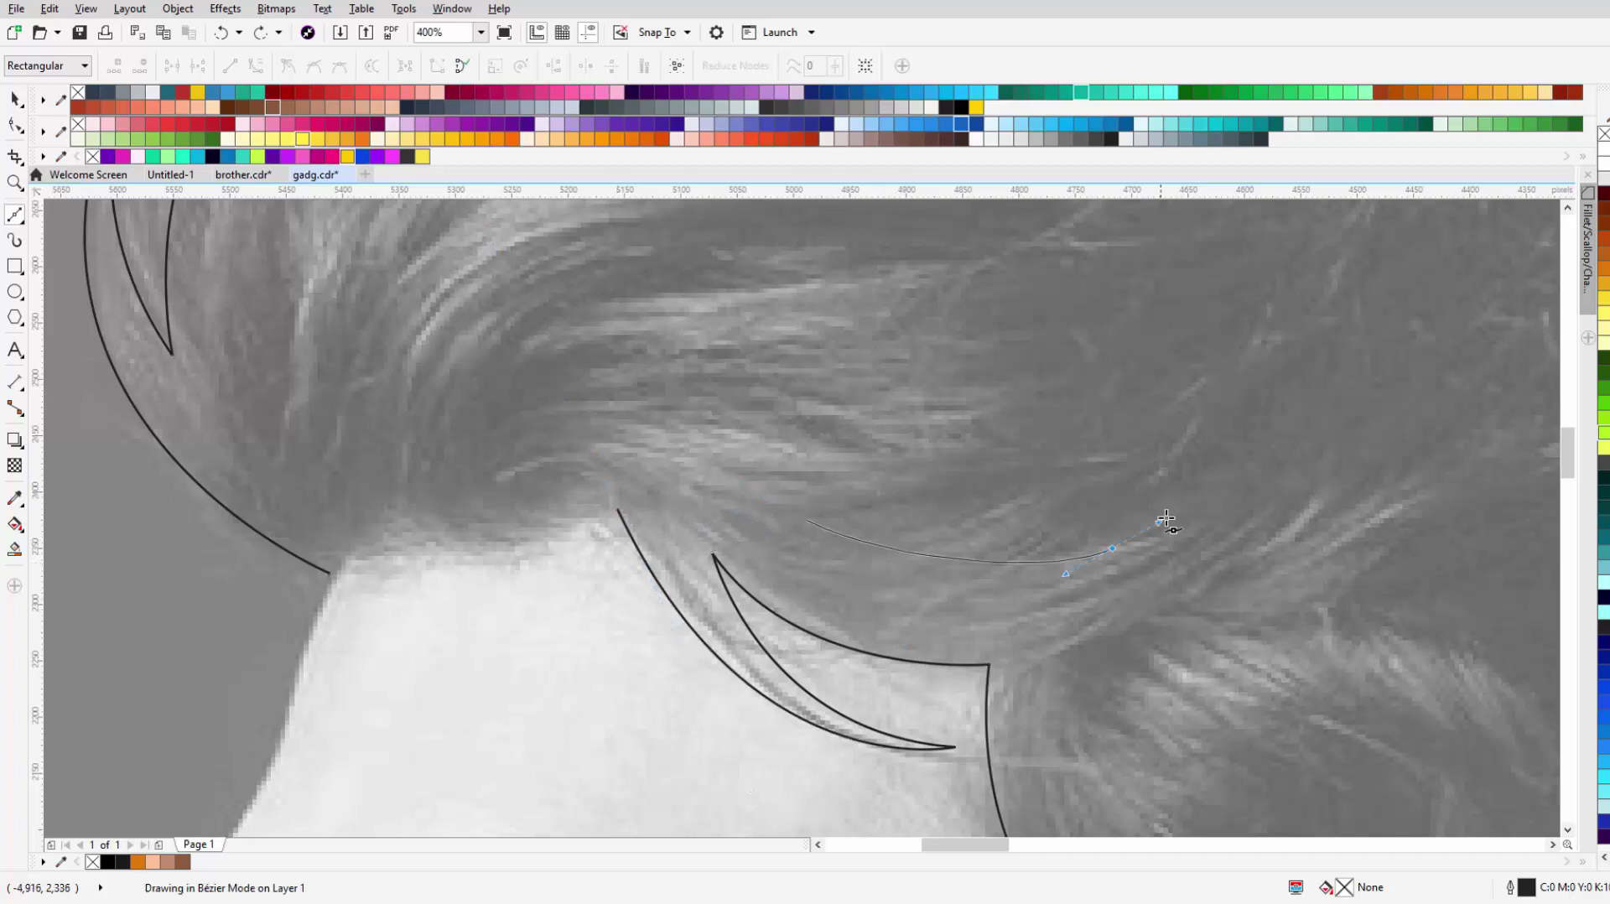
click(1112, 548)
click(698, 457)
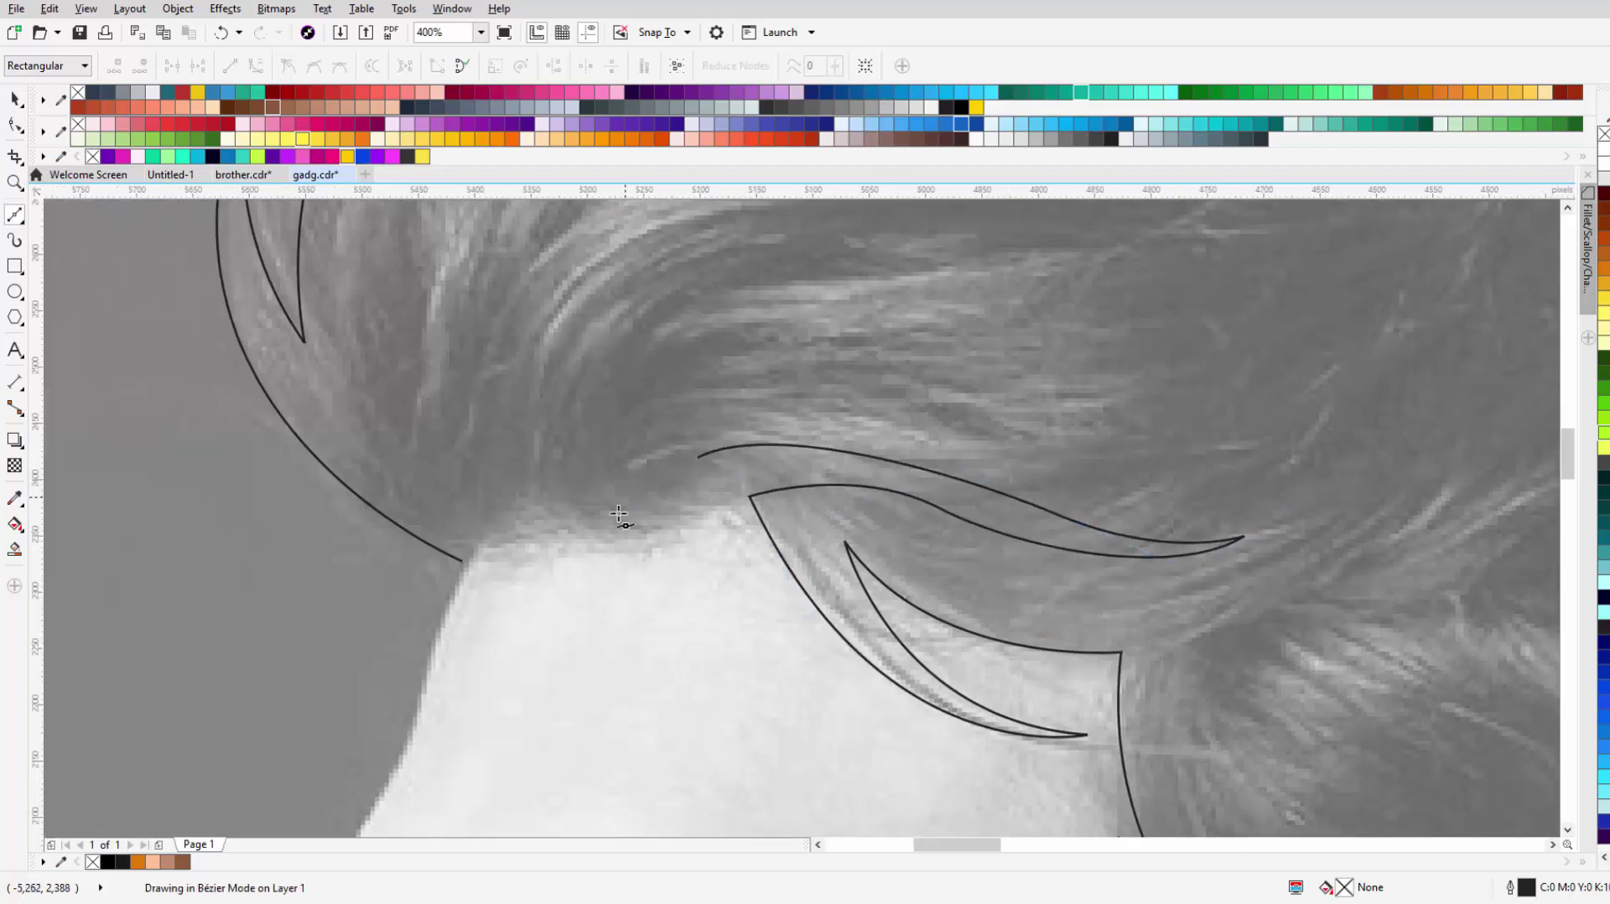
scroll(435, 533, down, 5)
scroll(515, 506, up, 4)
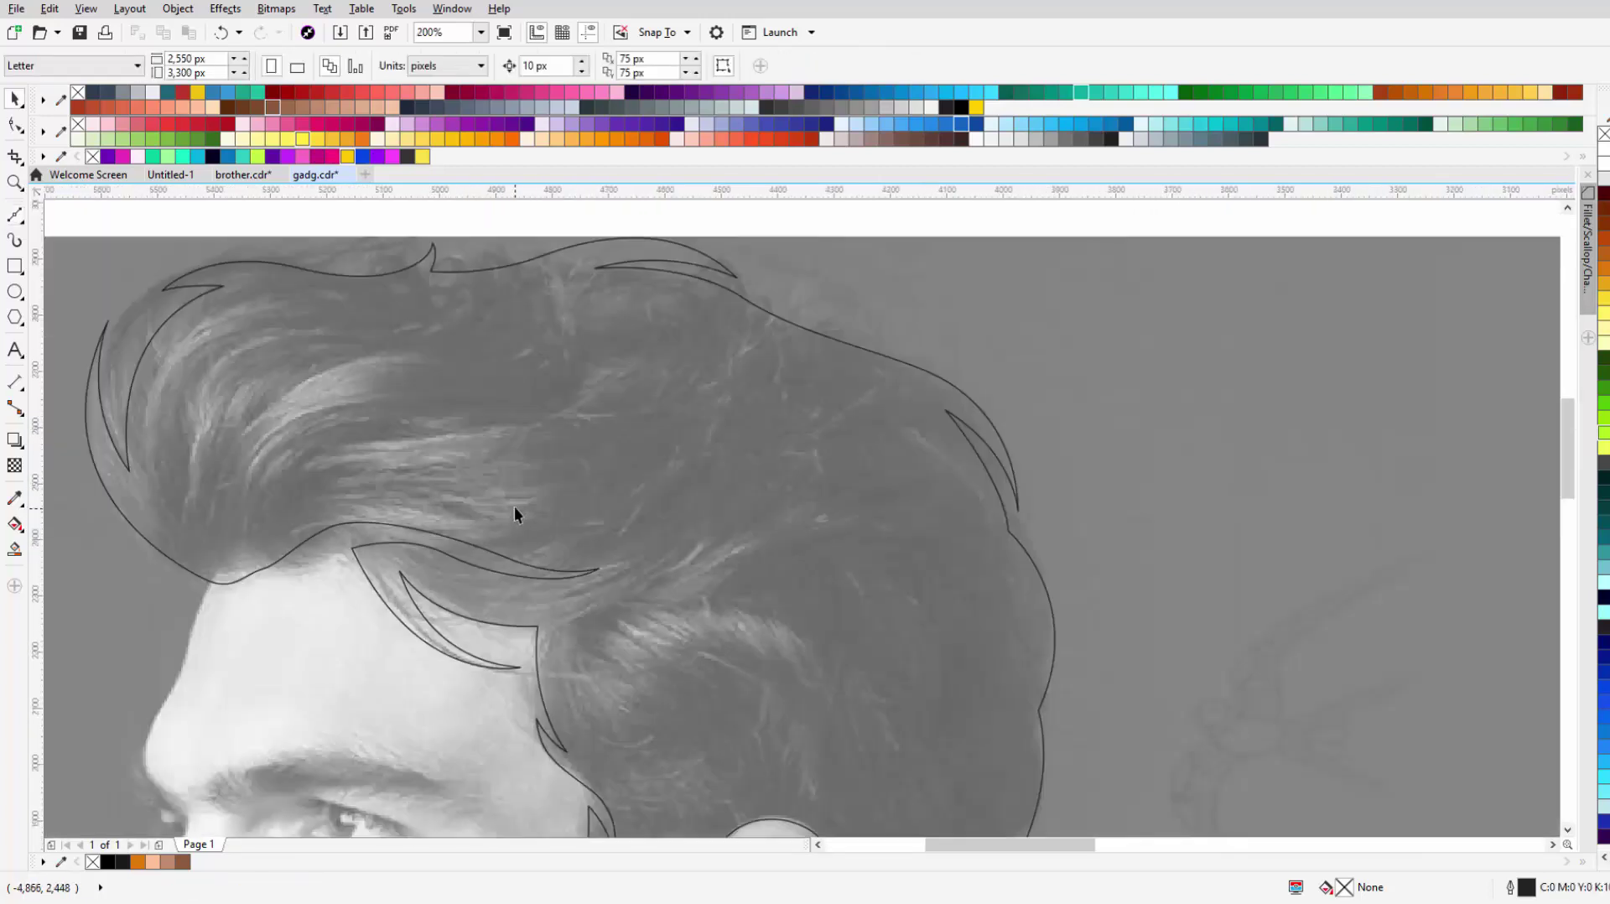
key(F10)
click(15, 215)
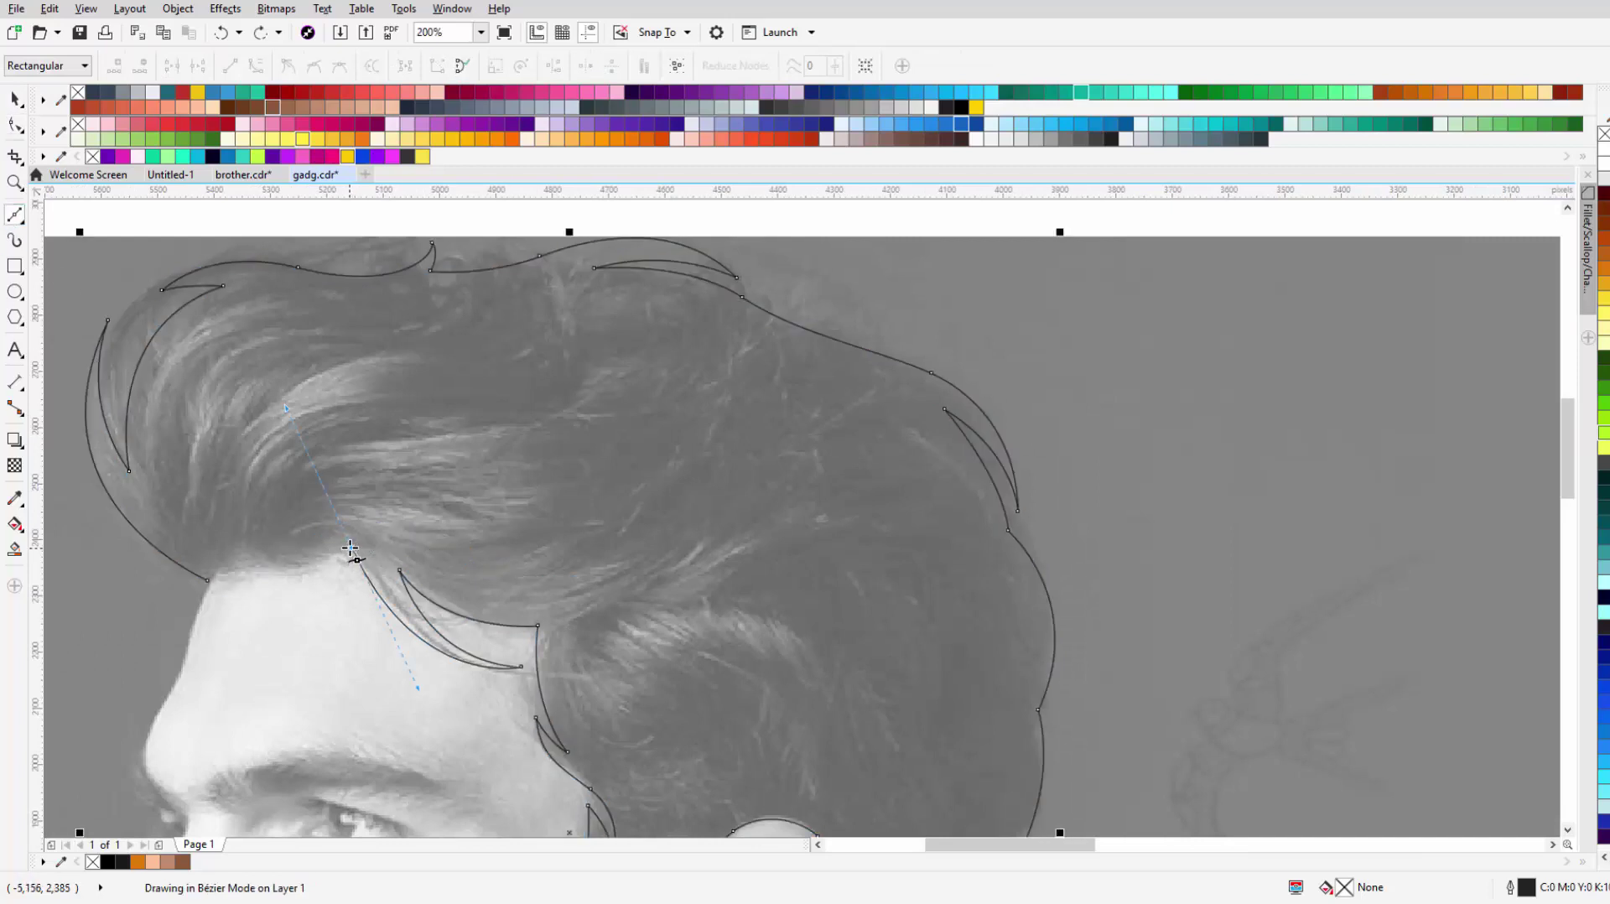
scroll(351, 549, down, 2)
scroll(485, 549, up, 3)
scroll(620, 526, down, 4)
key(space)
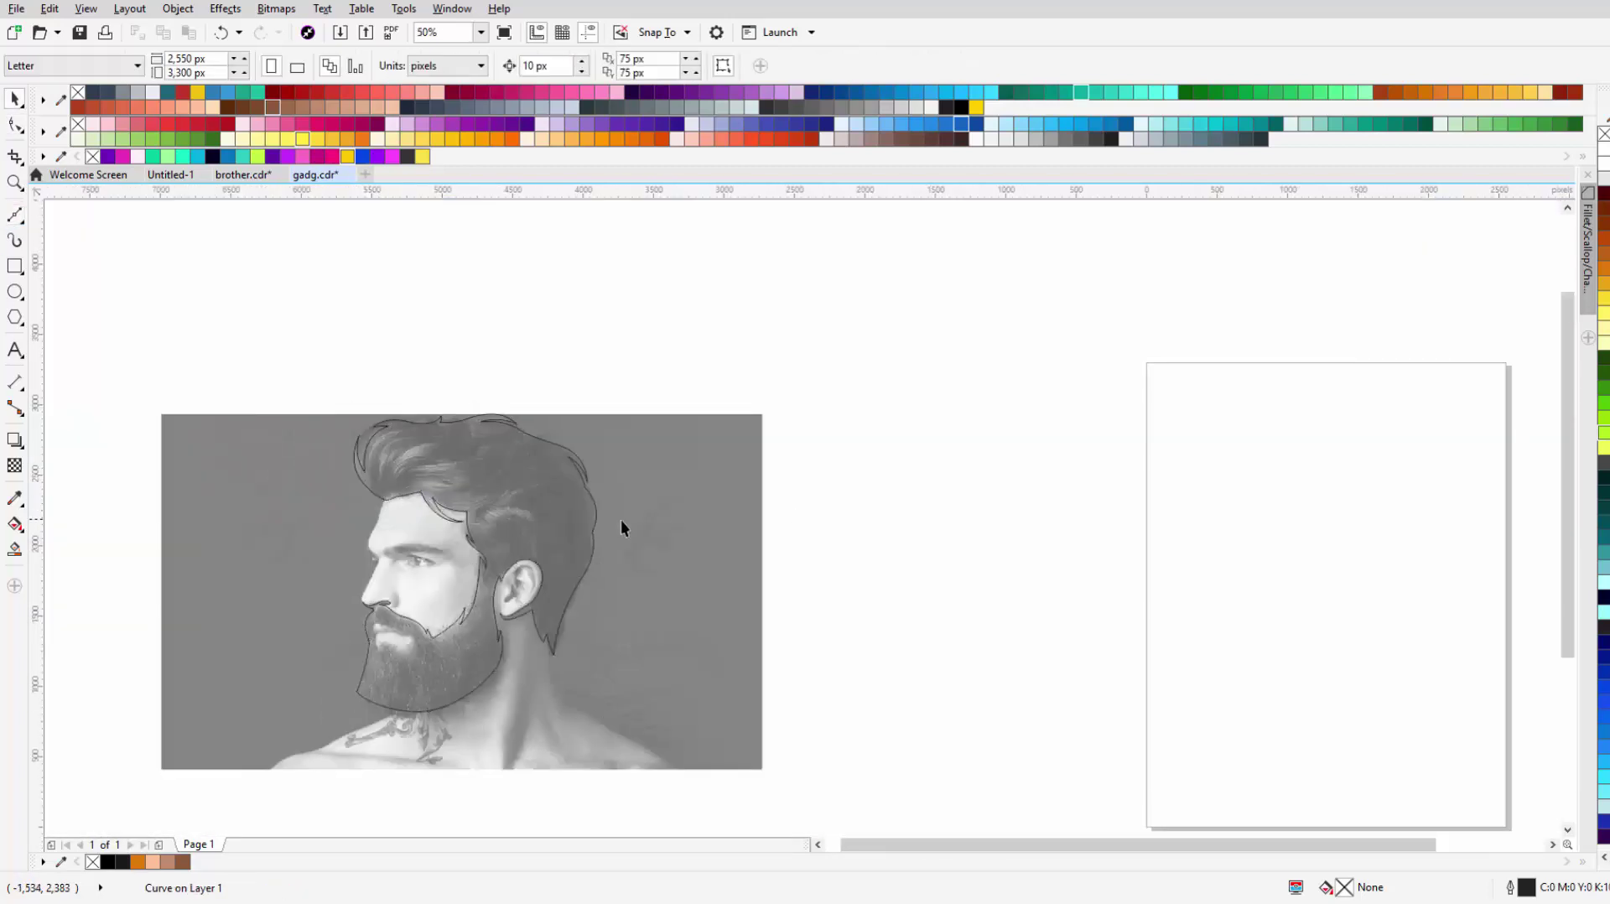
click(595, 524)
click(962, 106)
click(953, 359)
scroll(696, 436, down, 1)
scroll(601, 469, up, 3)
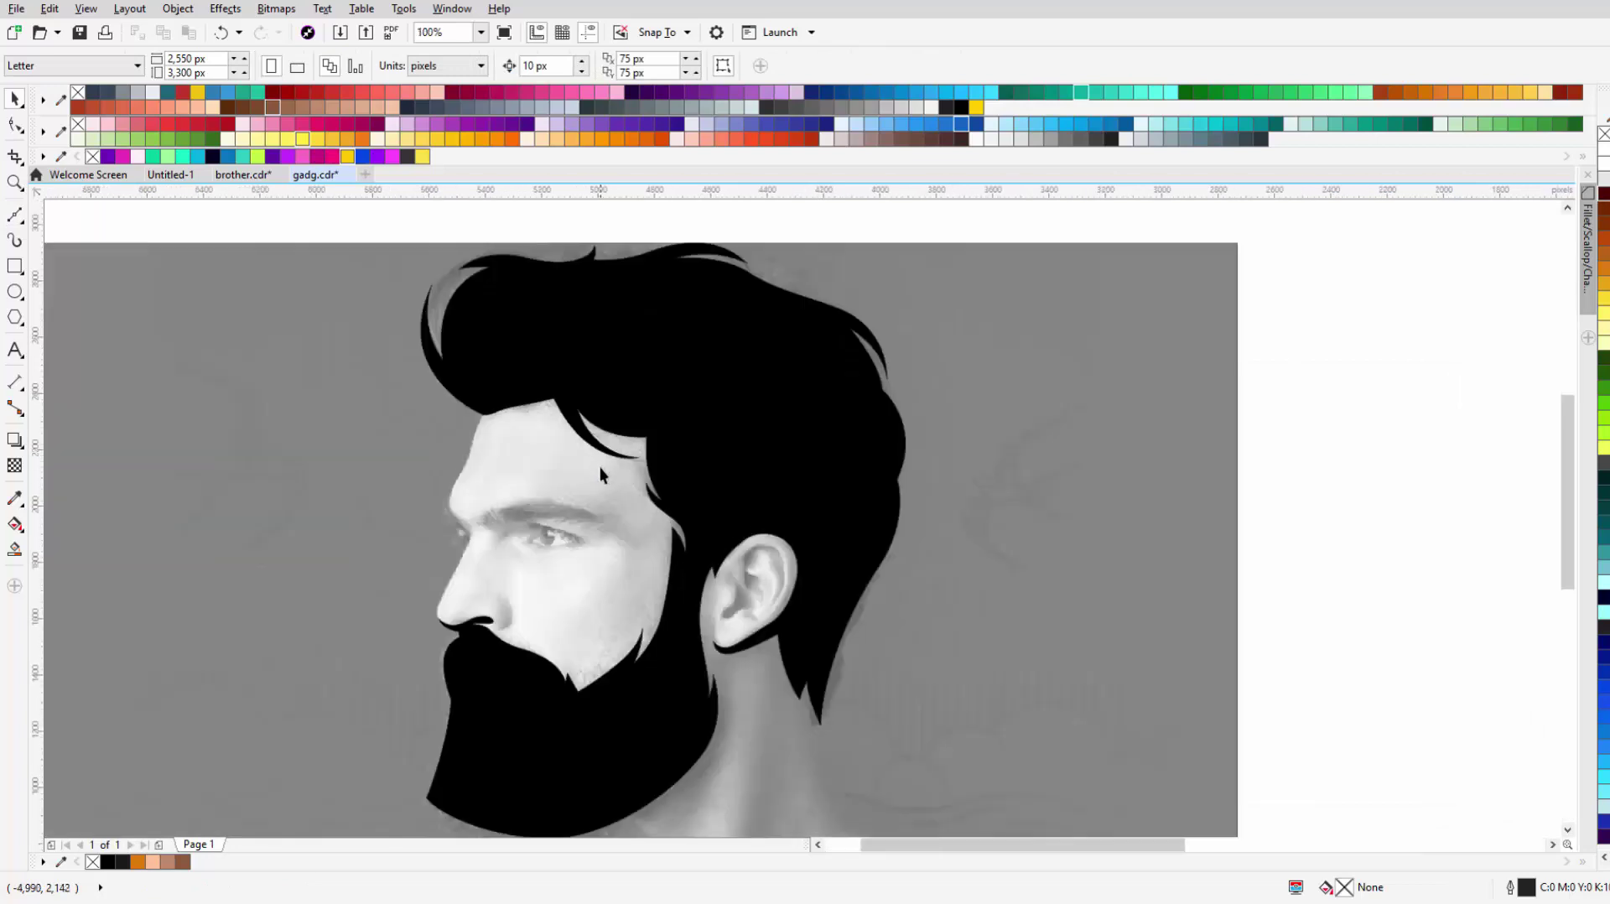
key(ctrl+z)
click(1311, 420)
scroll(528, 479, up, 3)
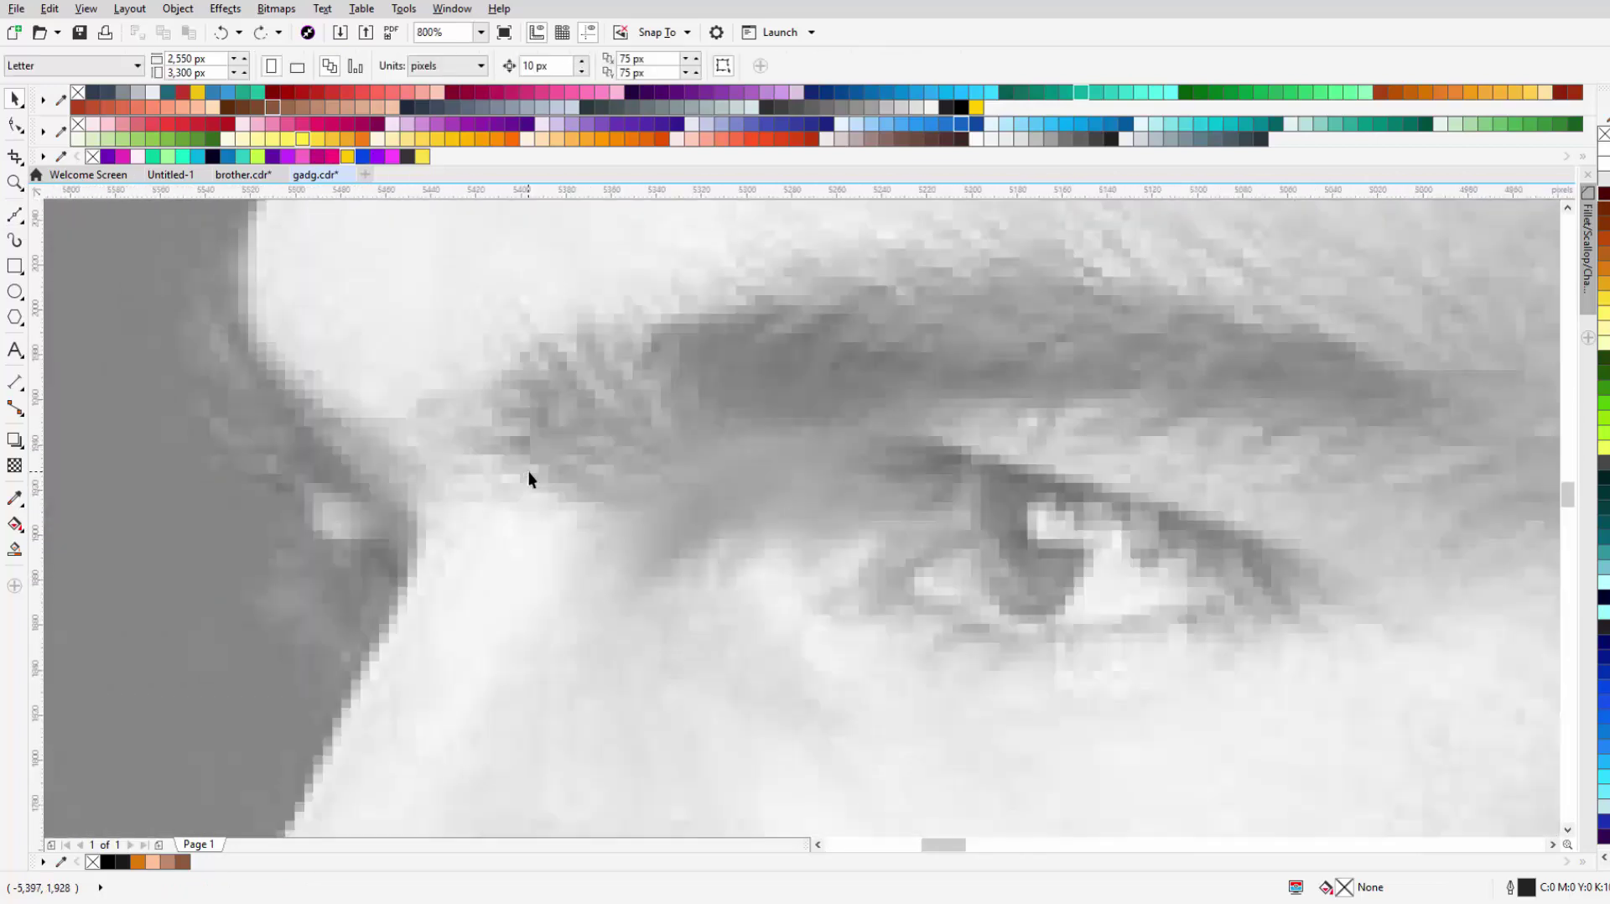
Step: Start a Bézier outline at the brow's inner end with zigzag points for brow hairs
key(F5)
click(451, 384)
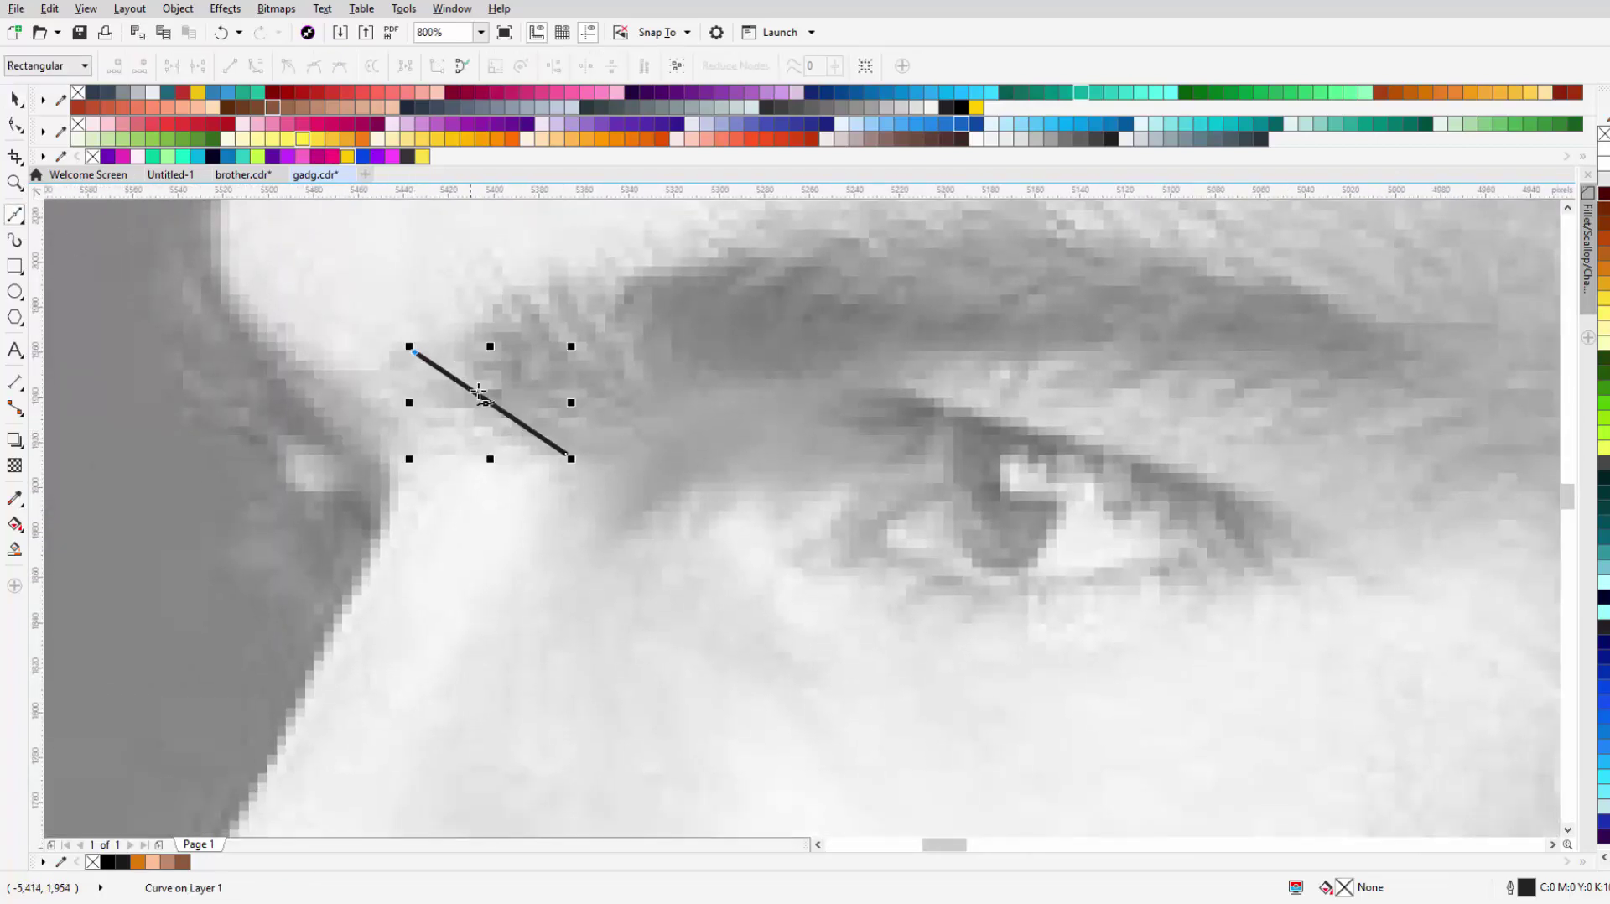
key(ctrl+z)
drag(345, 278, 345, 279)
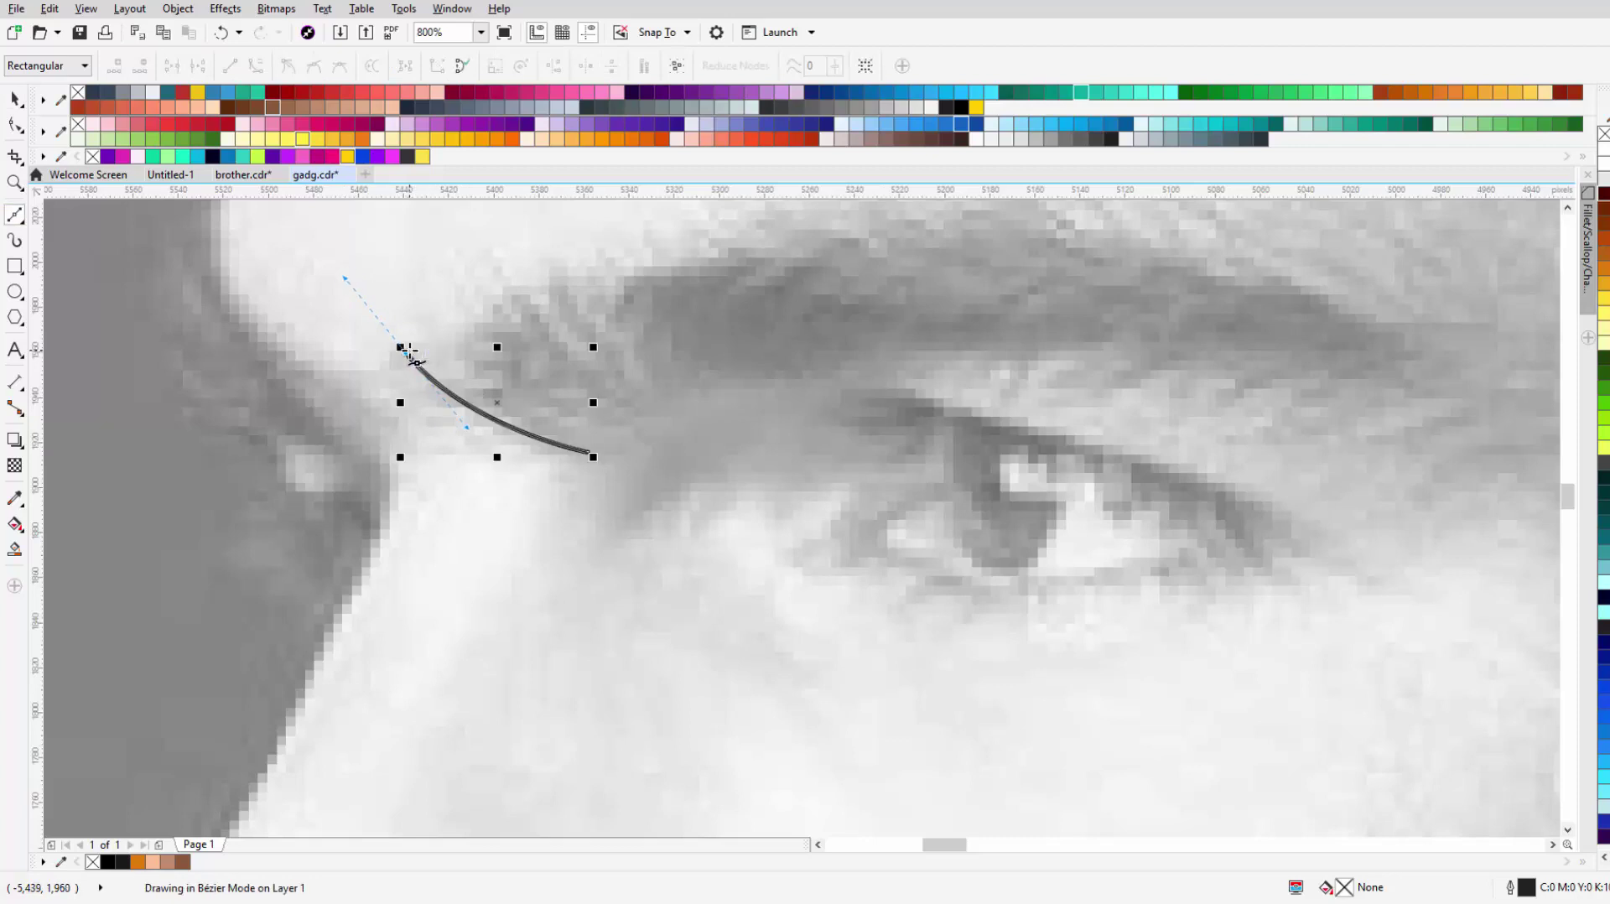
click(503, 305)
click(582, 344)
click(547, 250)
click(585, 279)
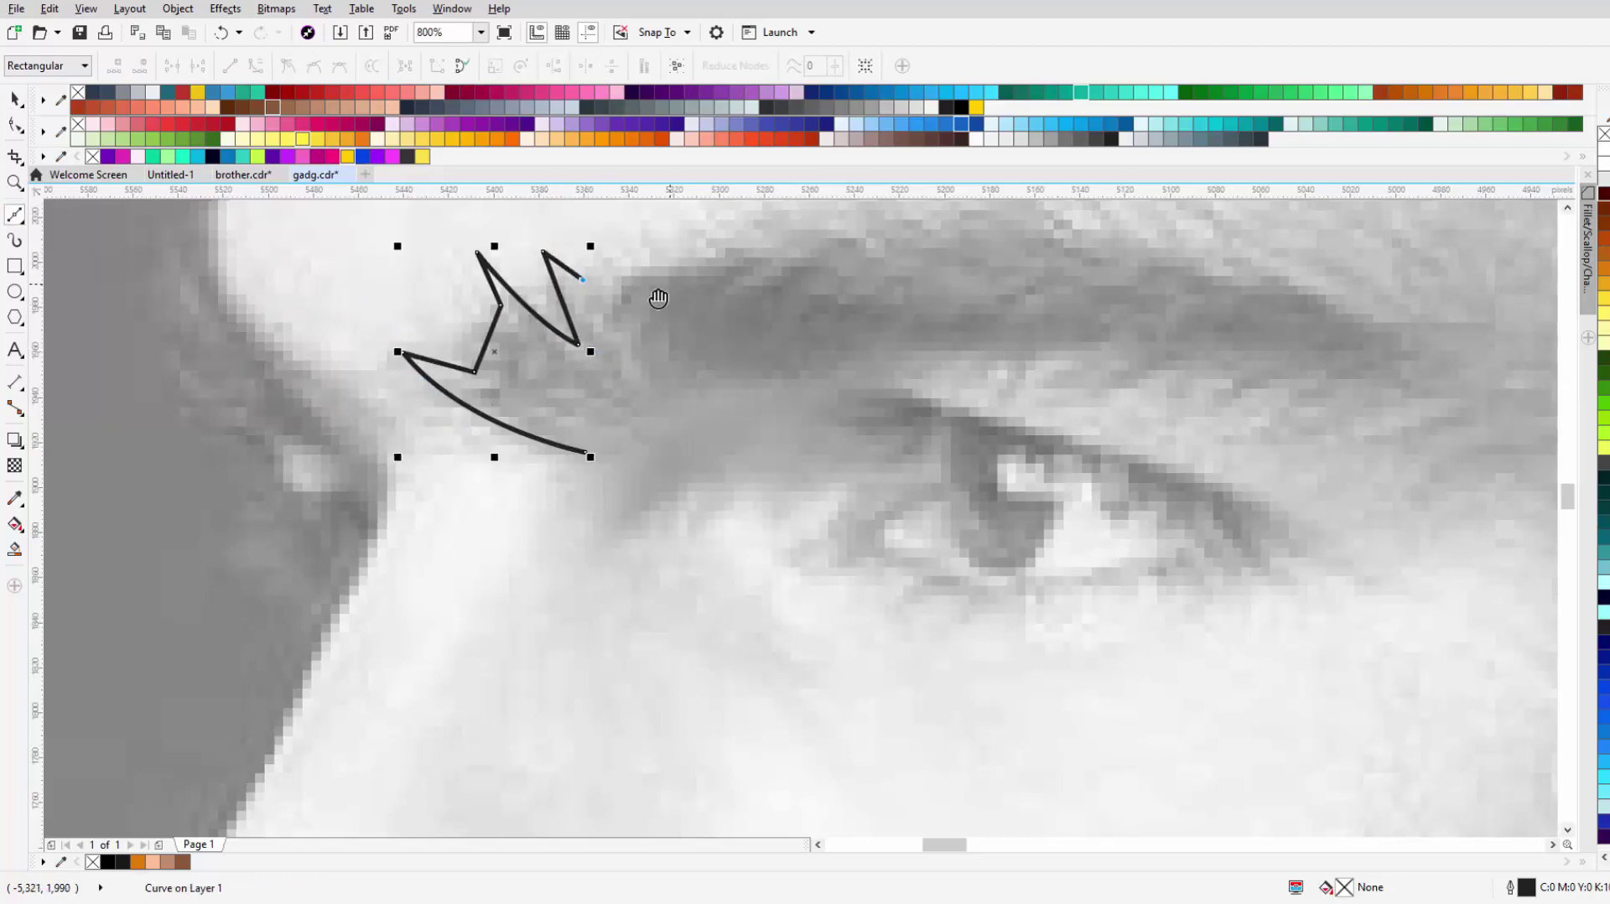
Step: Trace along the brow top to a hooked outer tip and back under the brow
drag(530, 384, 742, 342)
key(ctrl+z)
click(830, 371)
click(755, 385)
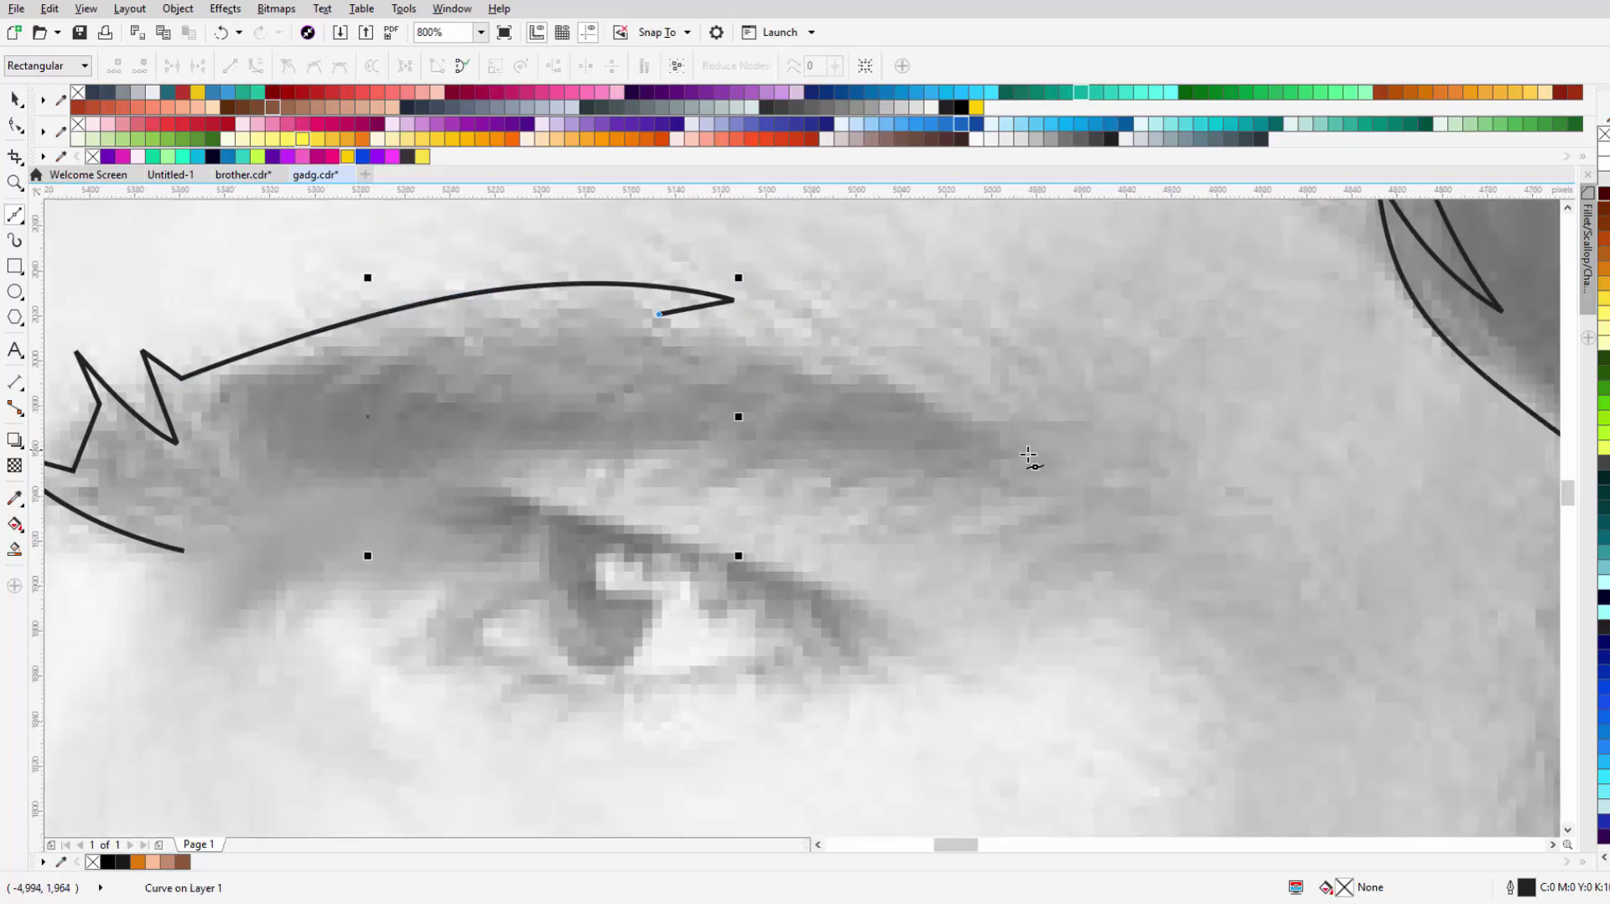
click(1076, 473)
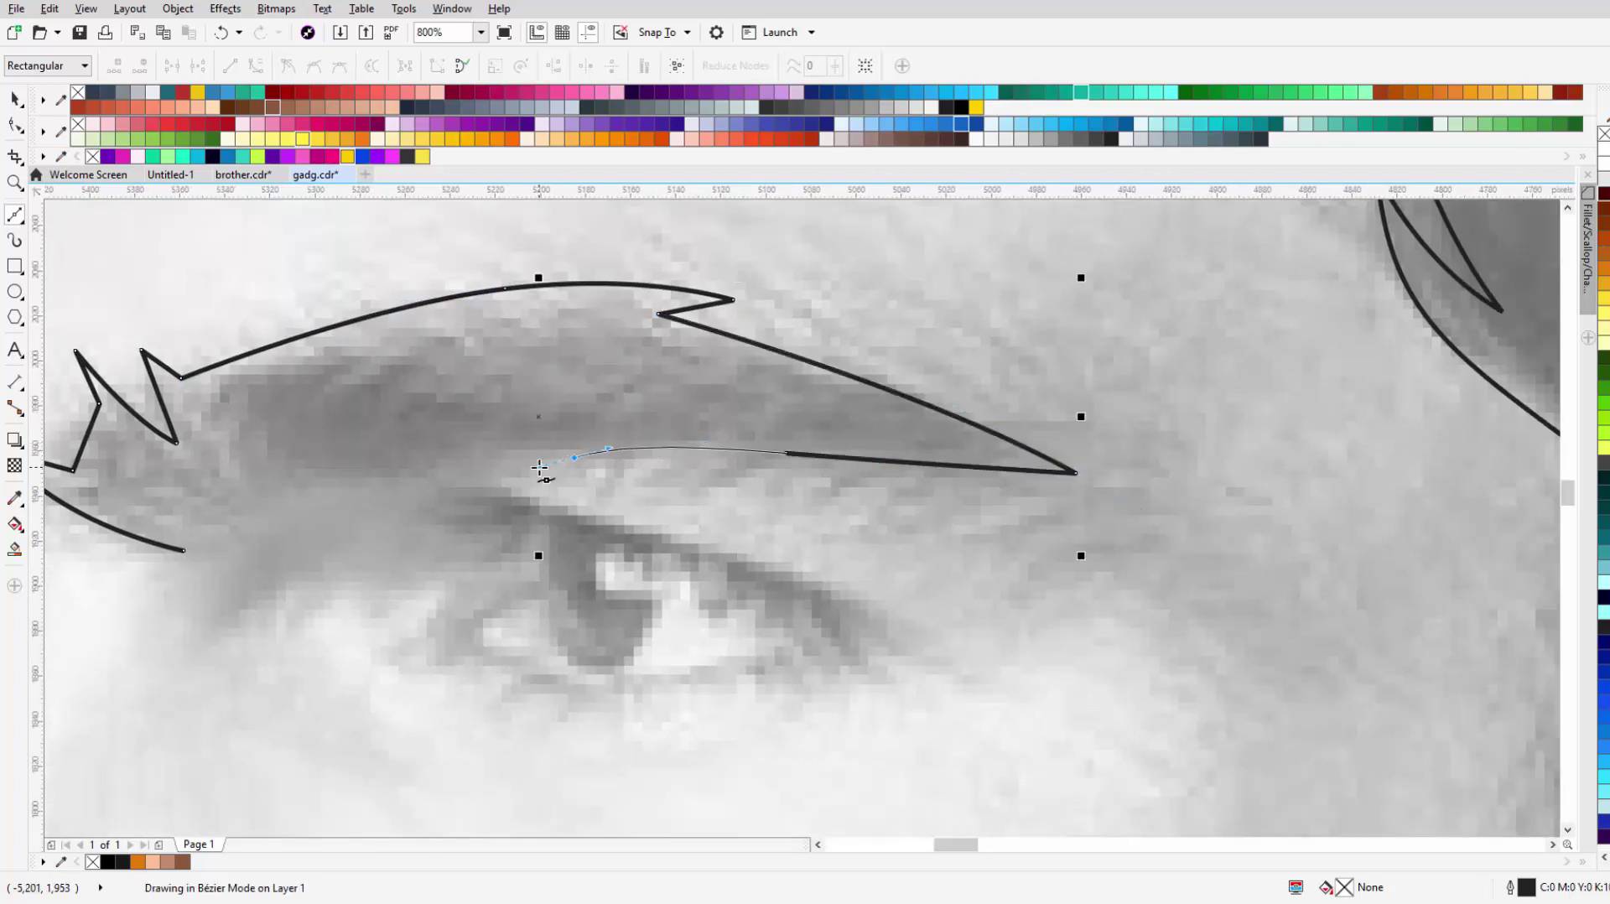
drag(560, 437, 673, 467)
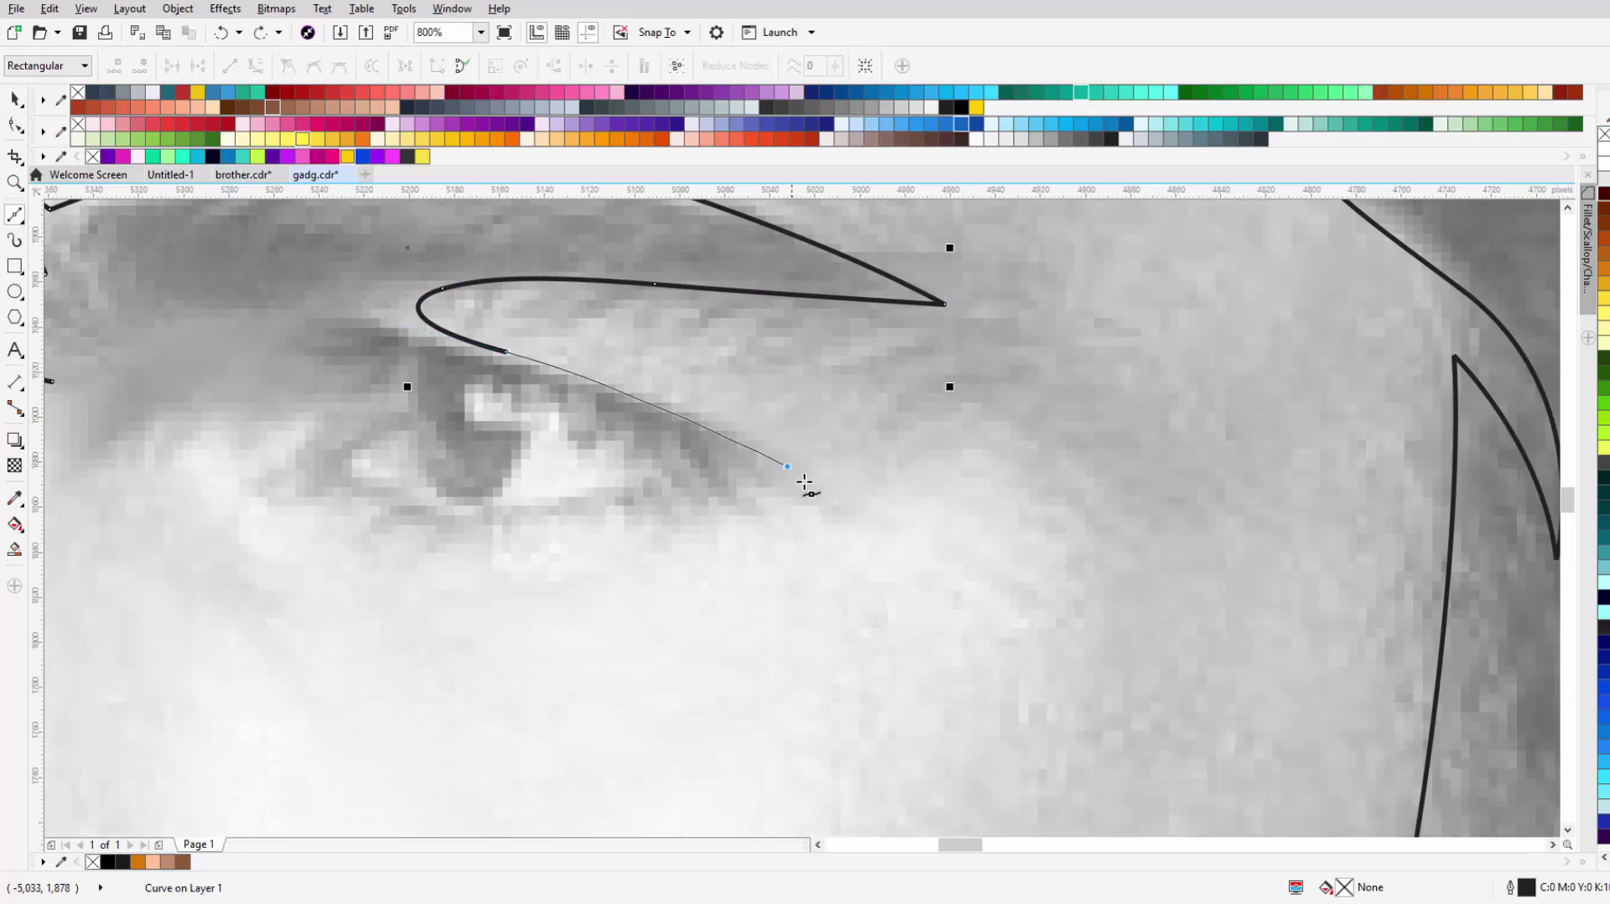
Step: Curve the outline along the upper eyelid, redoing a misplaced segment
click(788, 468)
drag(860, 568, 738, 574)
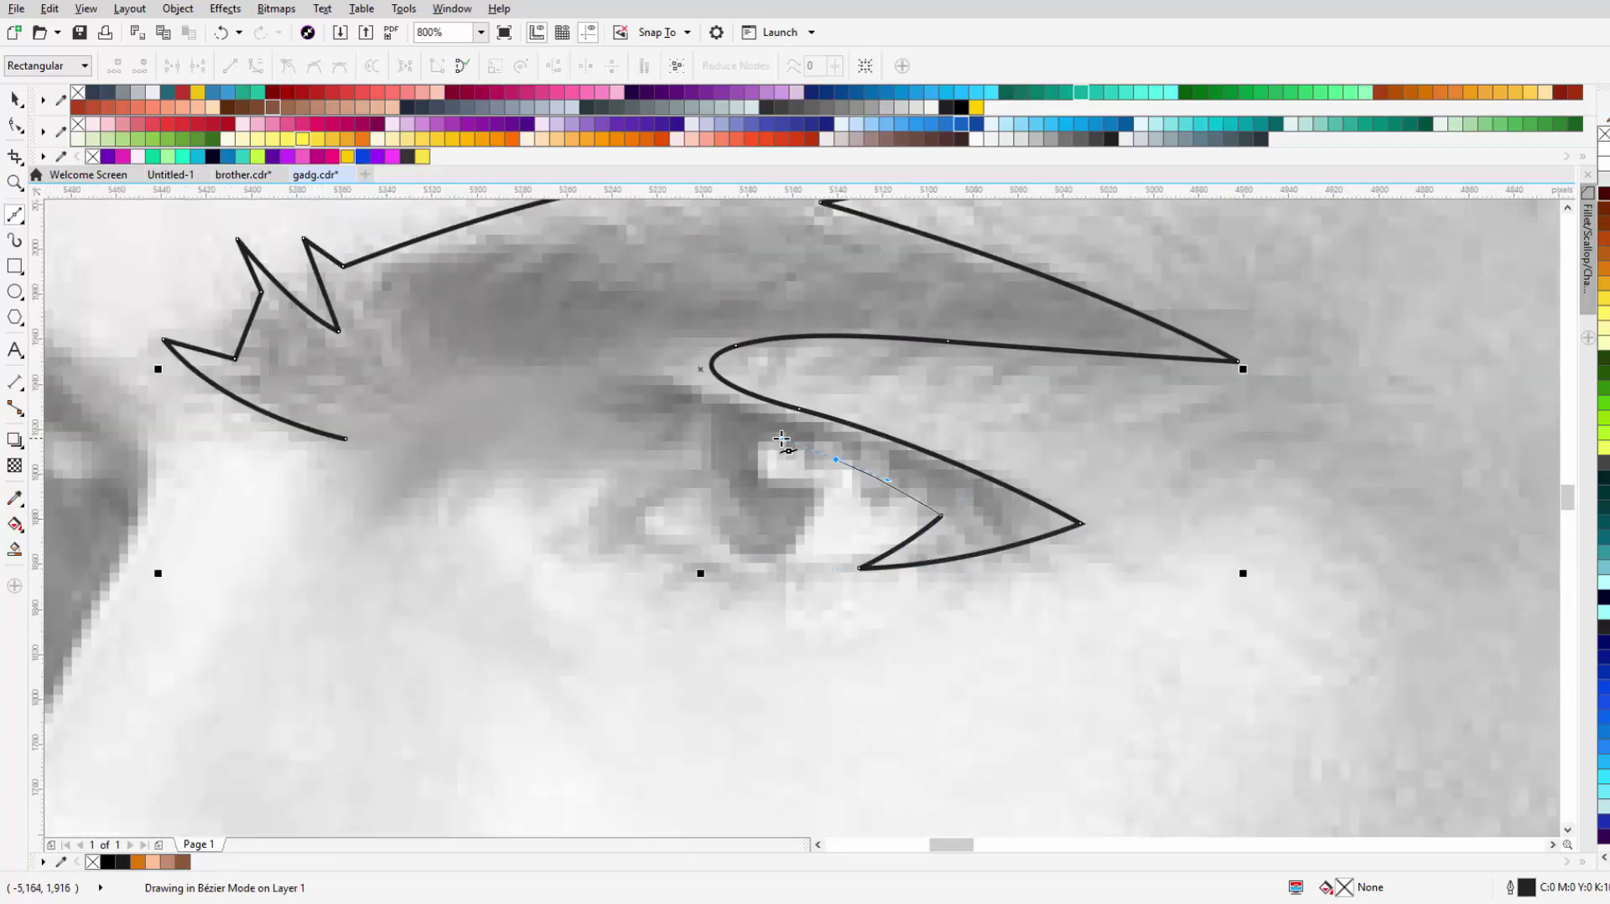
key(ctrl+z)
key(ctrl+z)
key(ctrl+z)
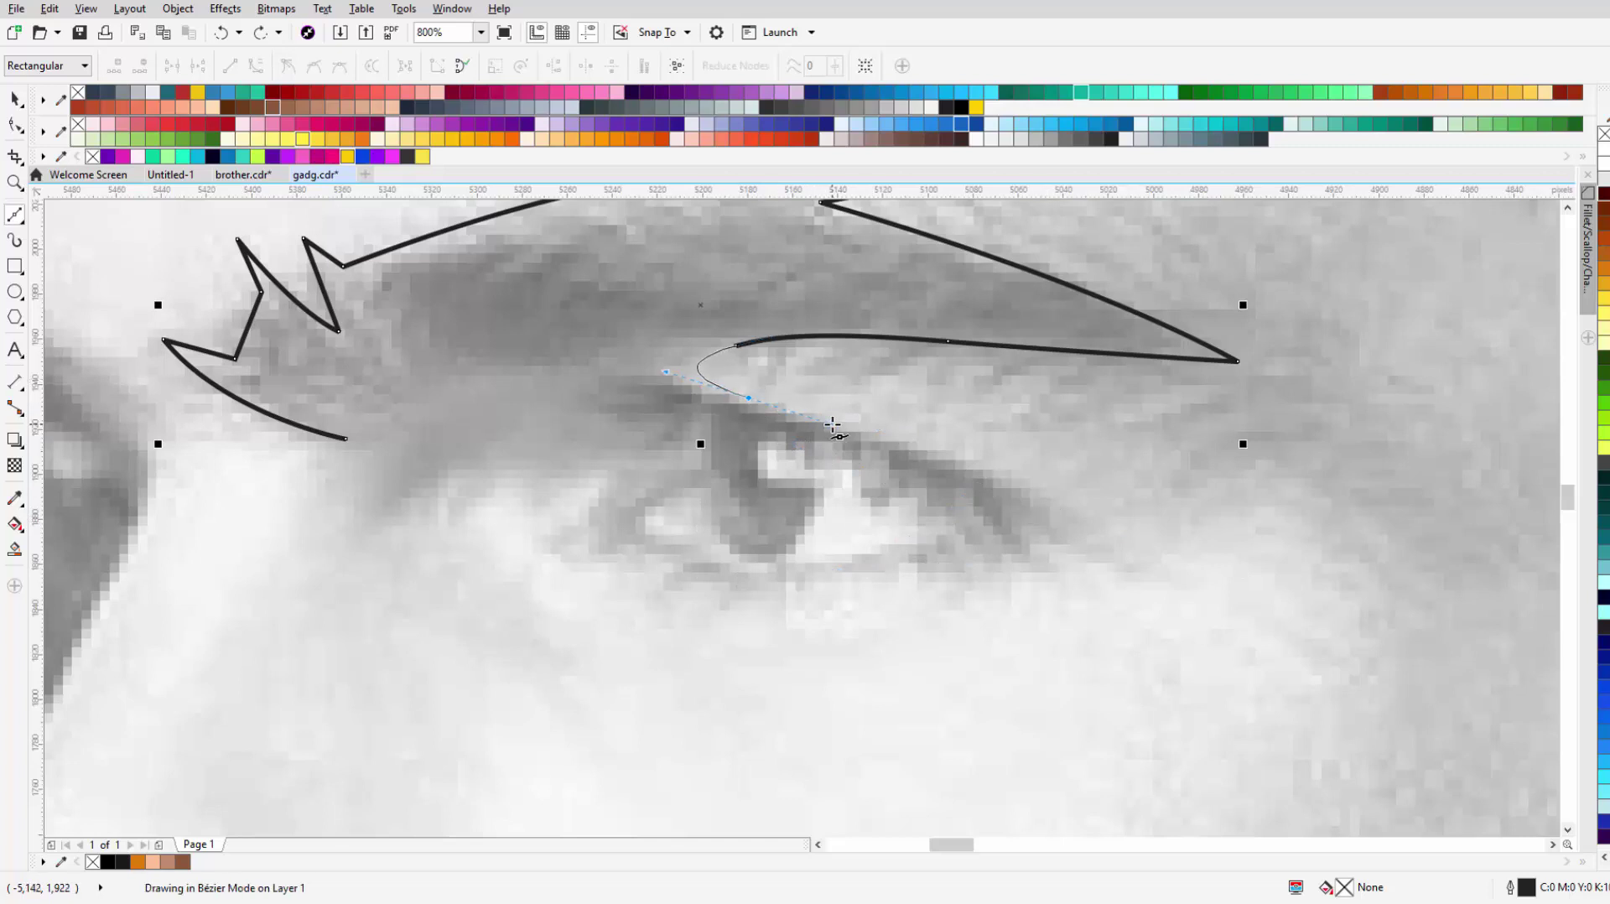
click(1038, 506)
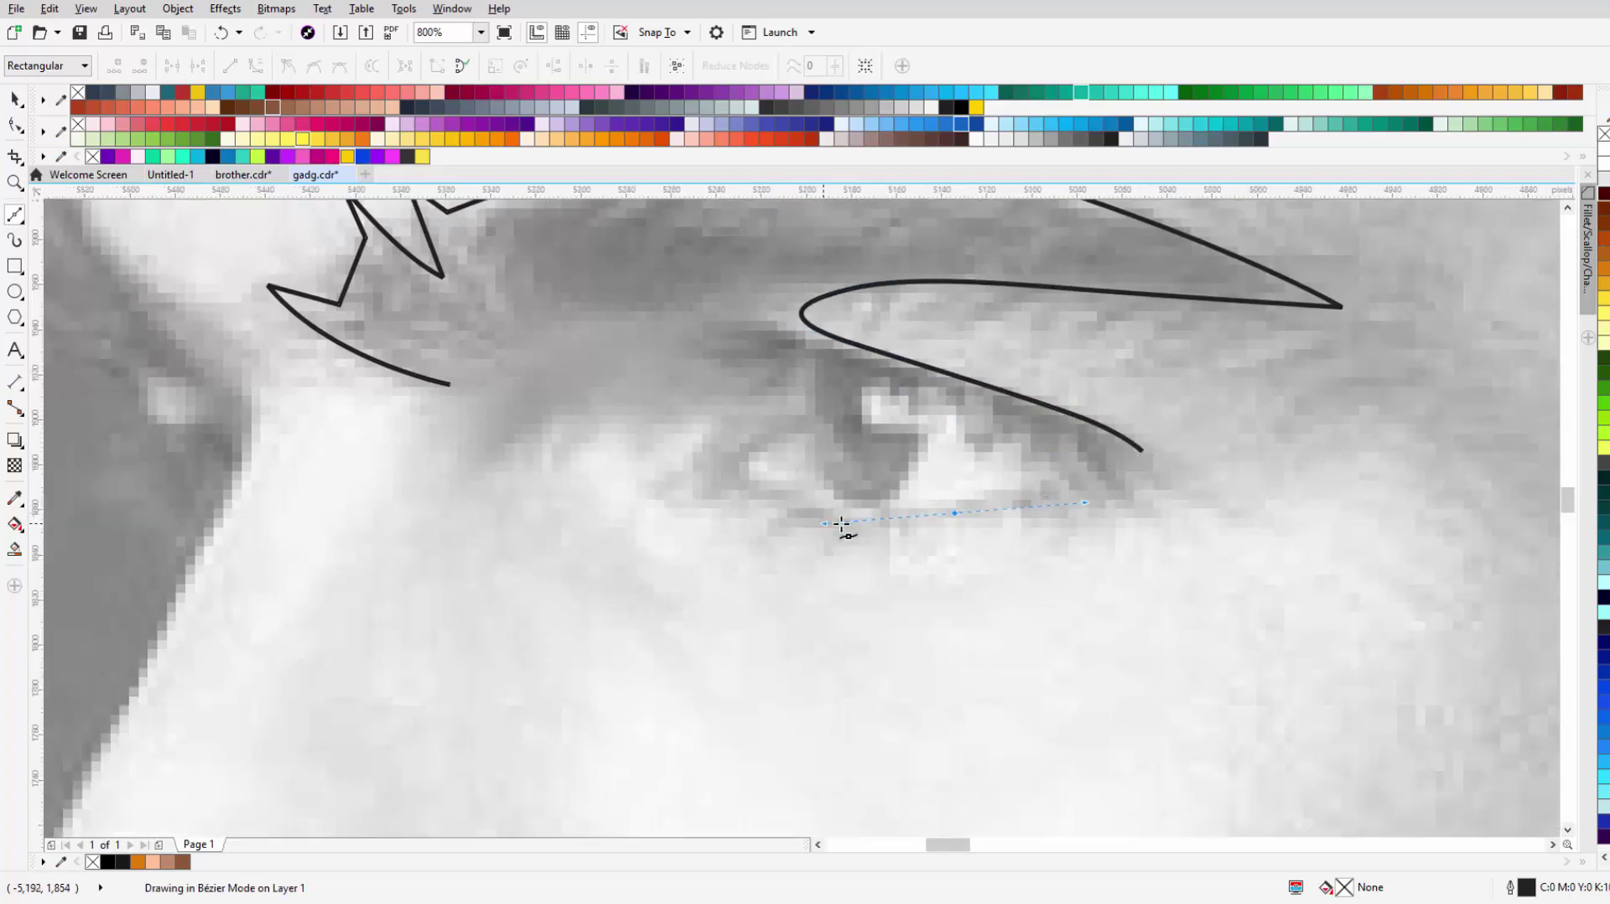
drag(841, 524, 847, 523)
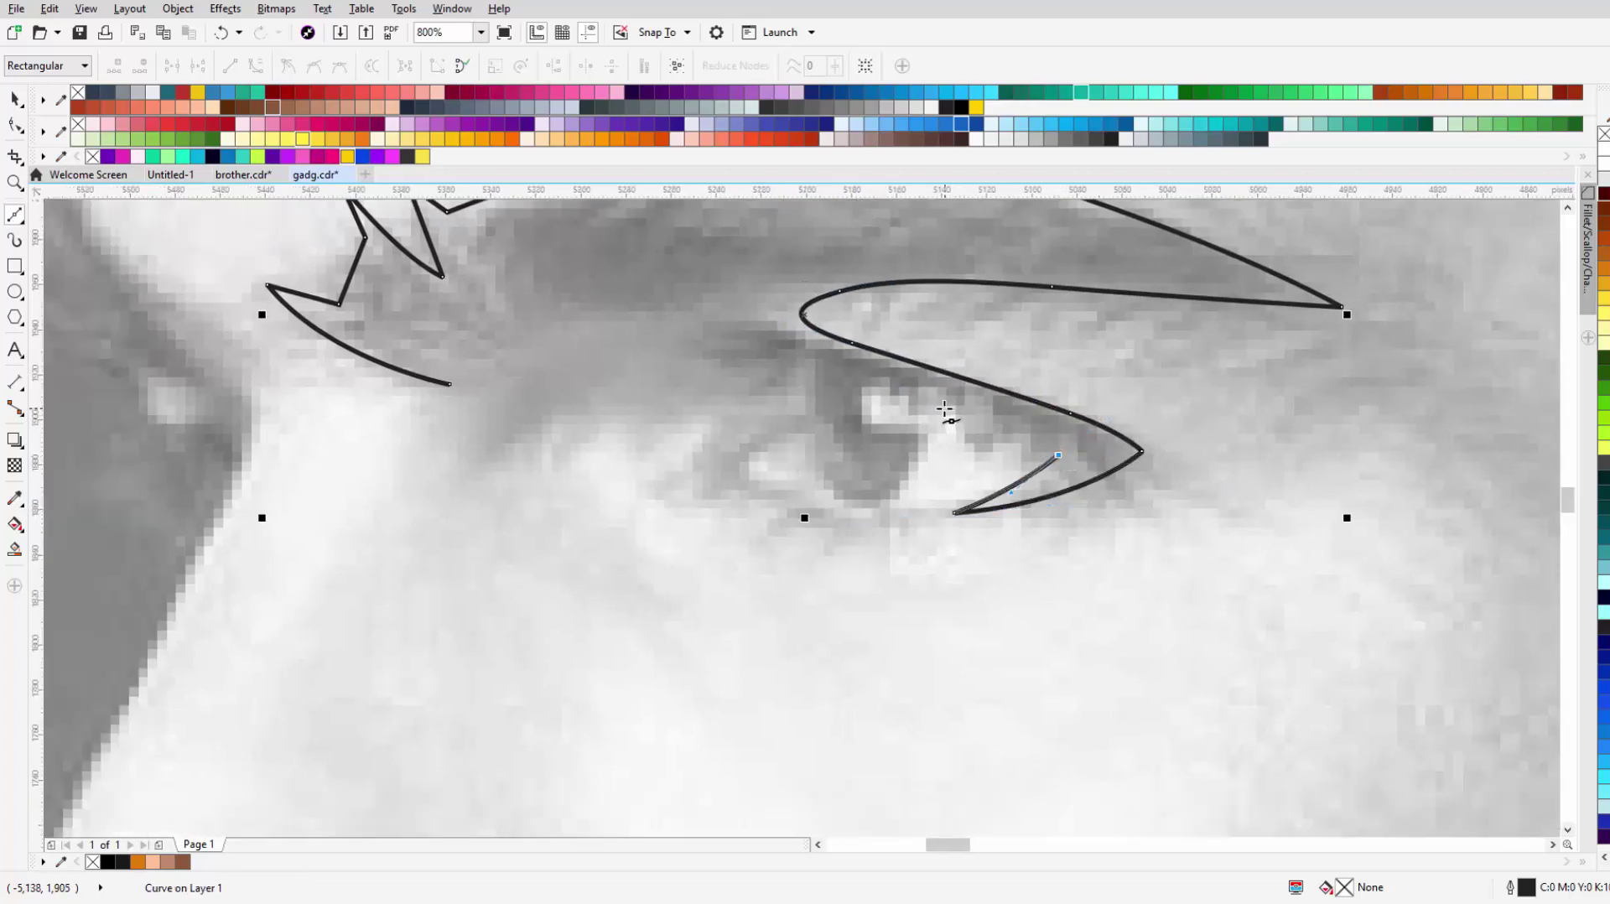
Step: Curve around and under the iris to the inner eye corner and close the shape
drag(874, 392, 874, 393)
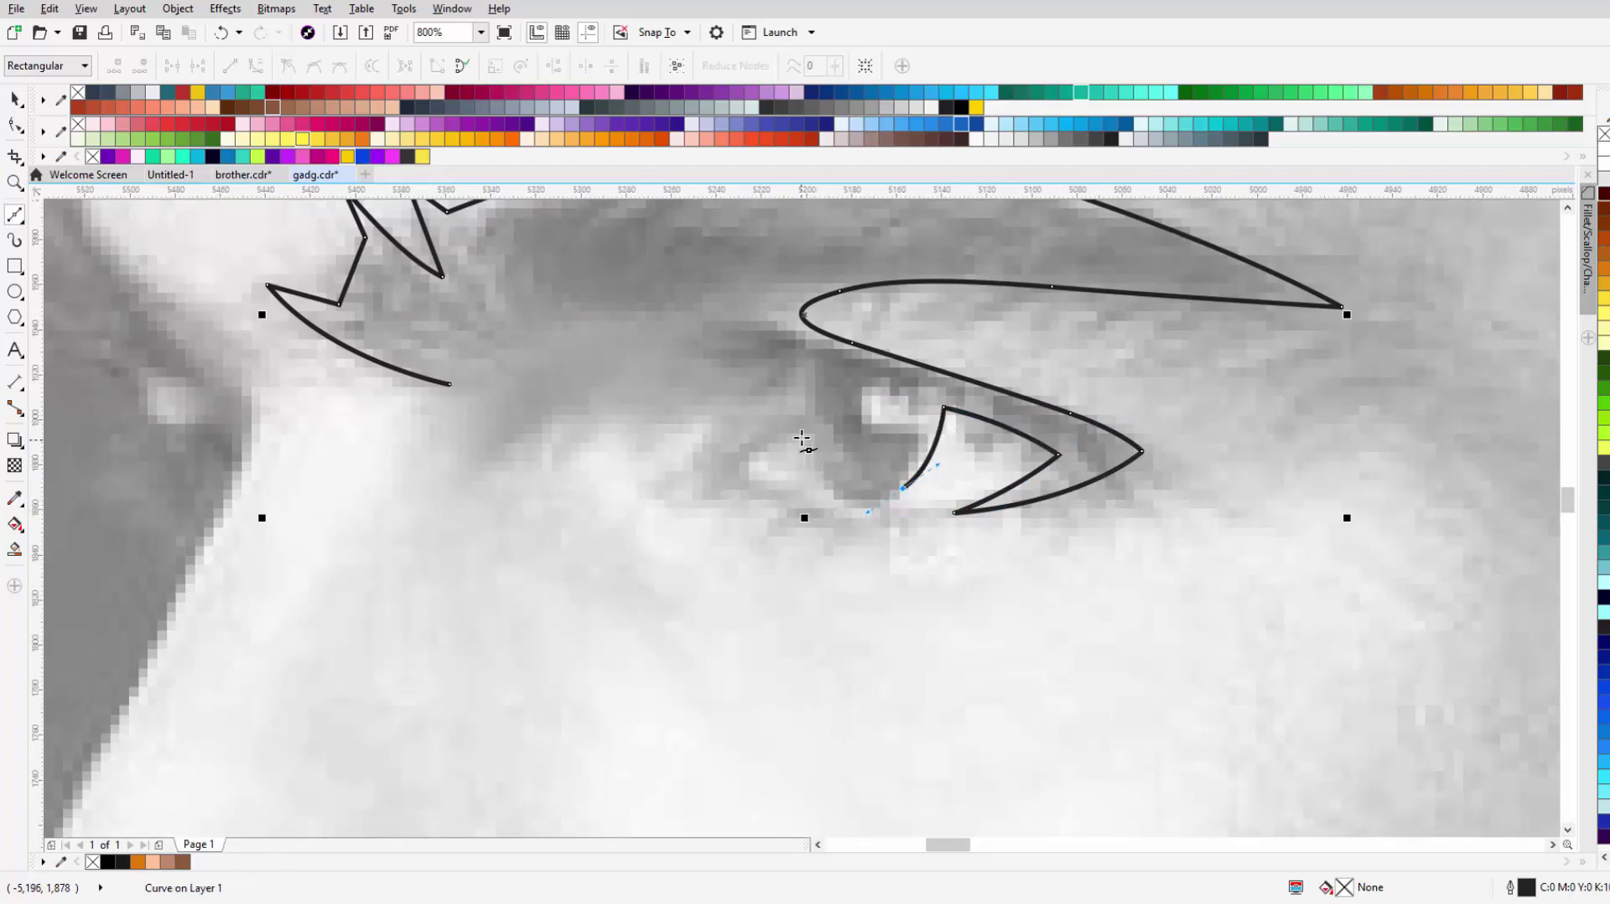
drag(787, 363, 788, 369)
drag(745, 470, 746, 474)
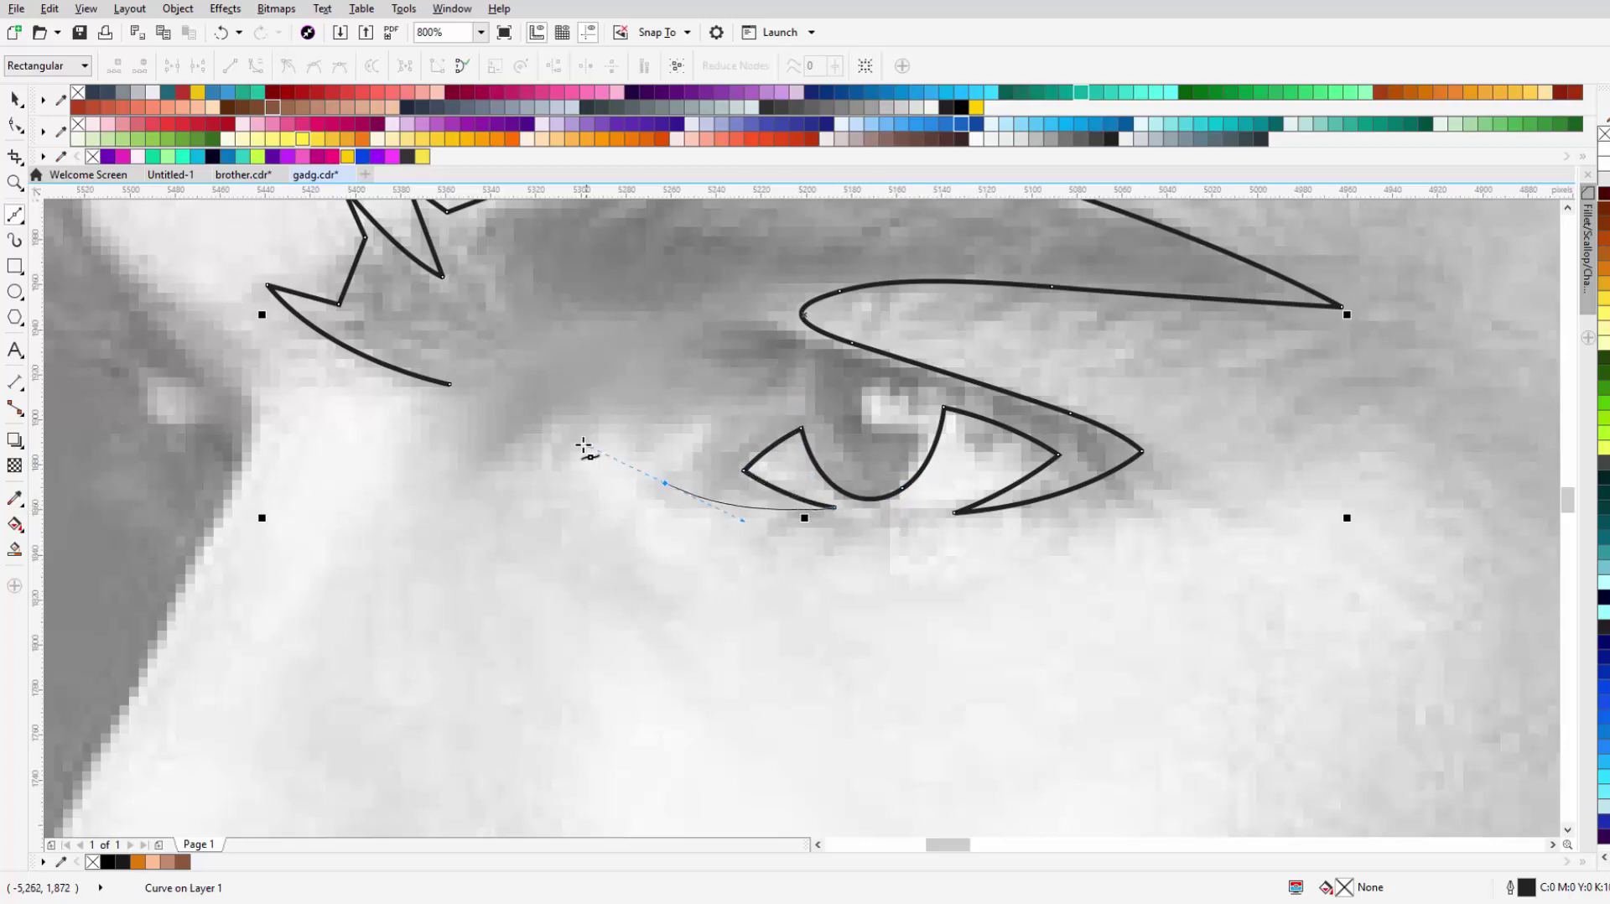
click(728, 419)
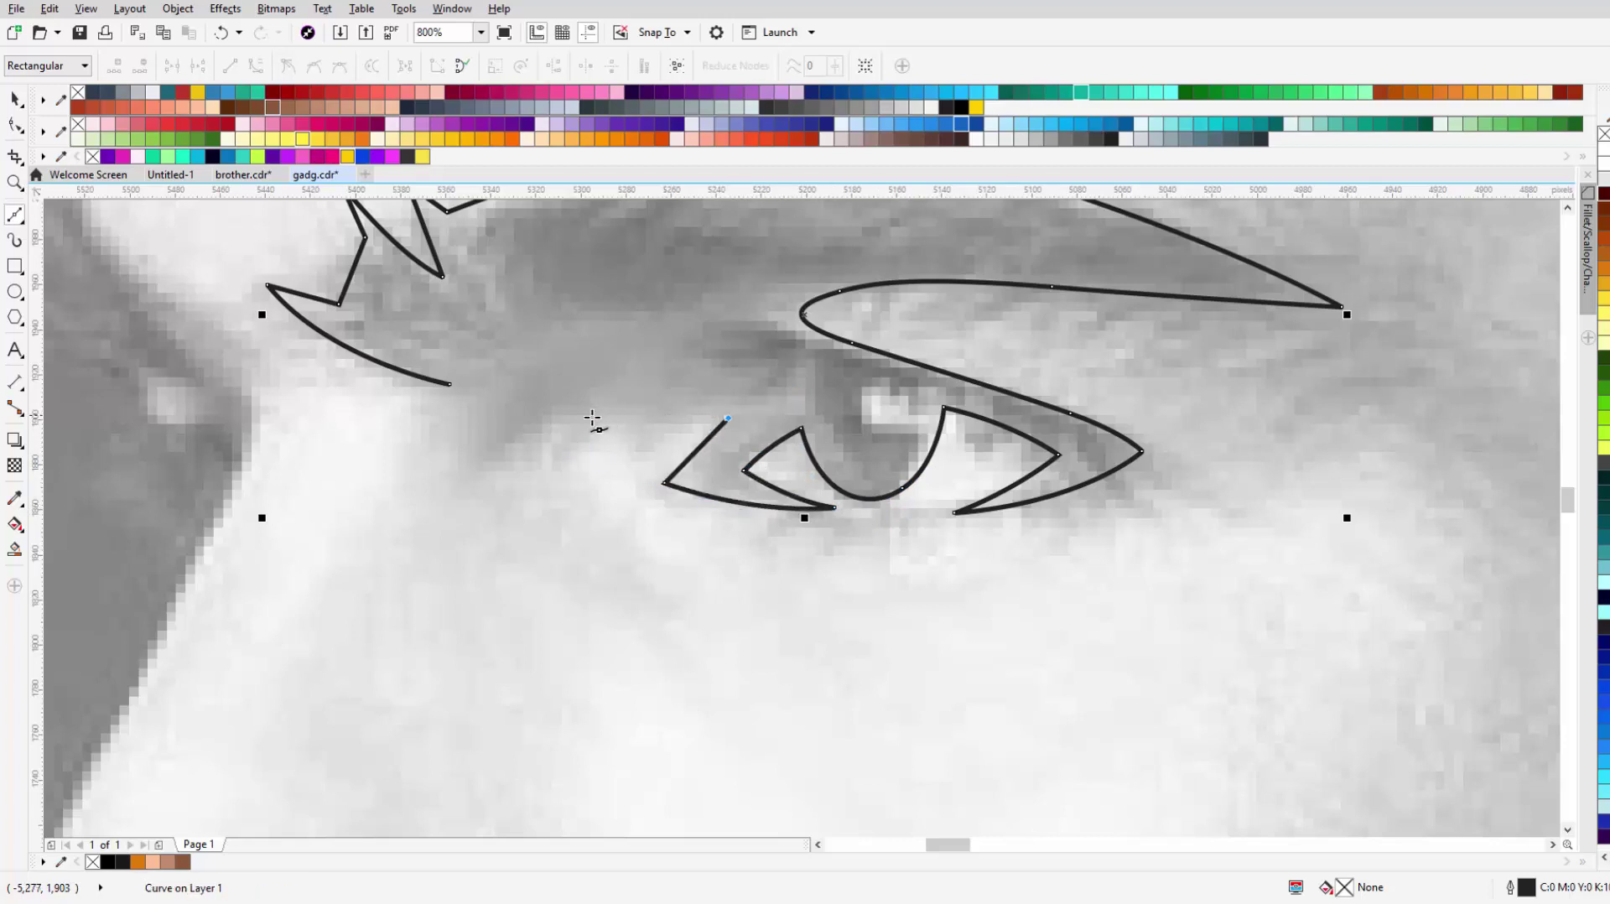
click(444, 463)
click(450, 384)
Step: Select the finished eye outline and inspect its nodes
scroll(467, 431, down, 3)
key(space)
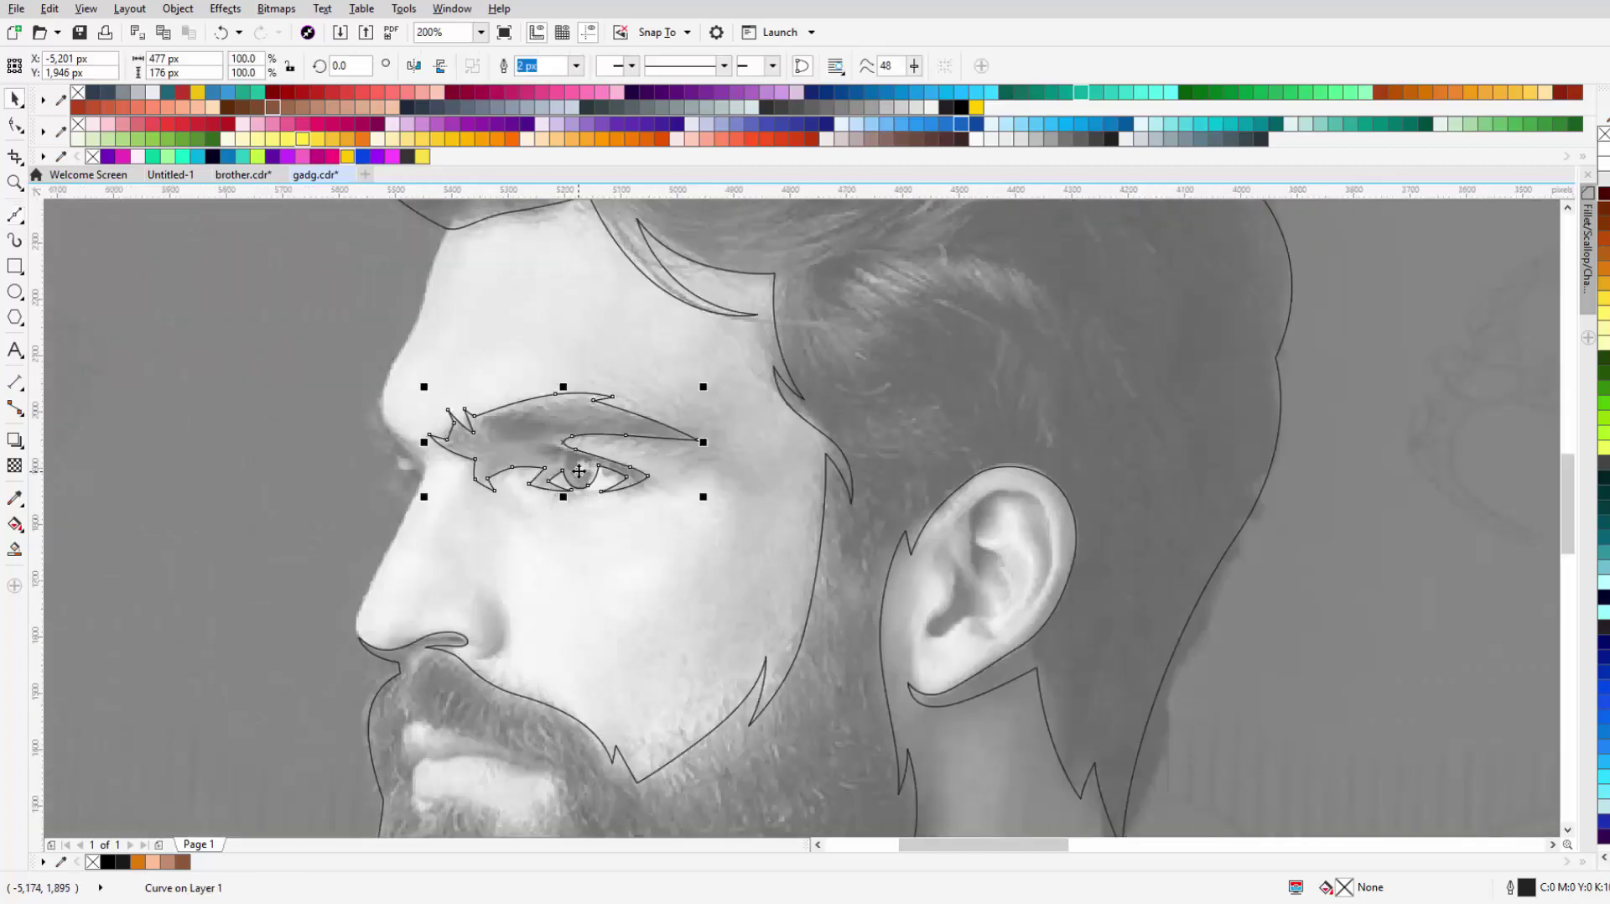
scroll(594, 436, up, 1)
scroll(595, 436, up, 2)
key(F10)
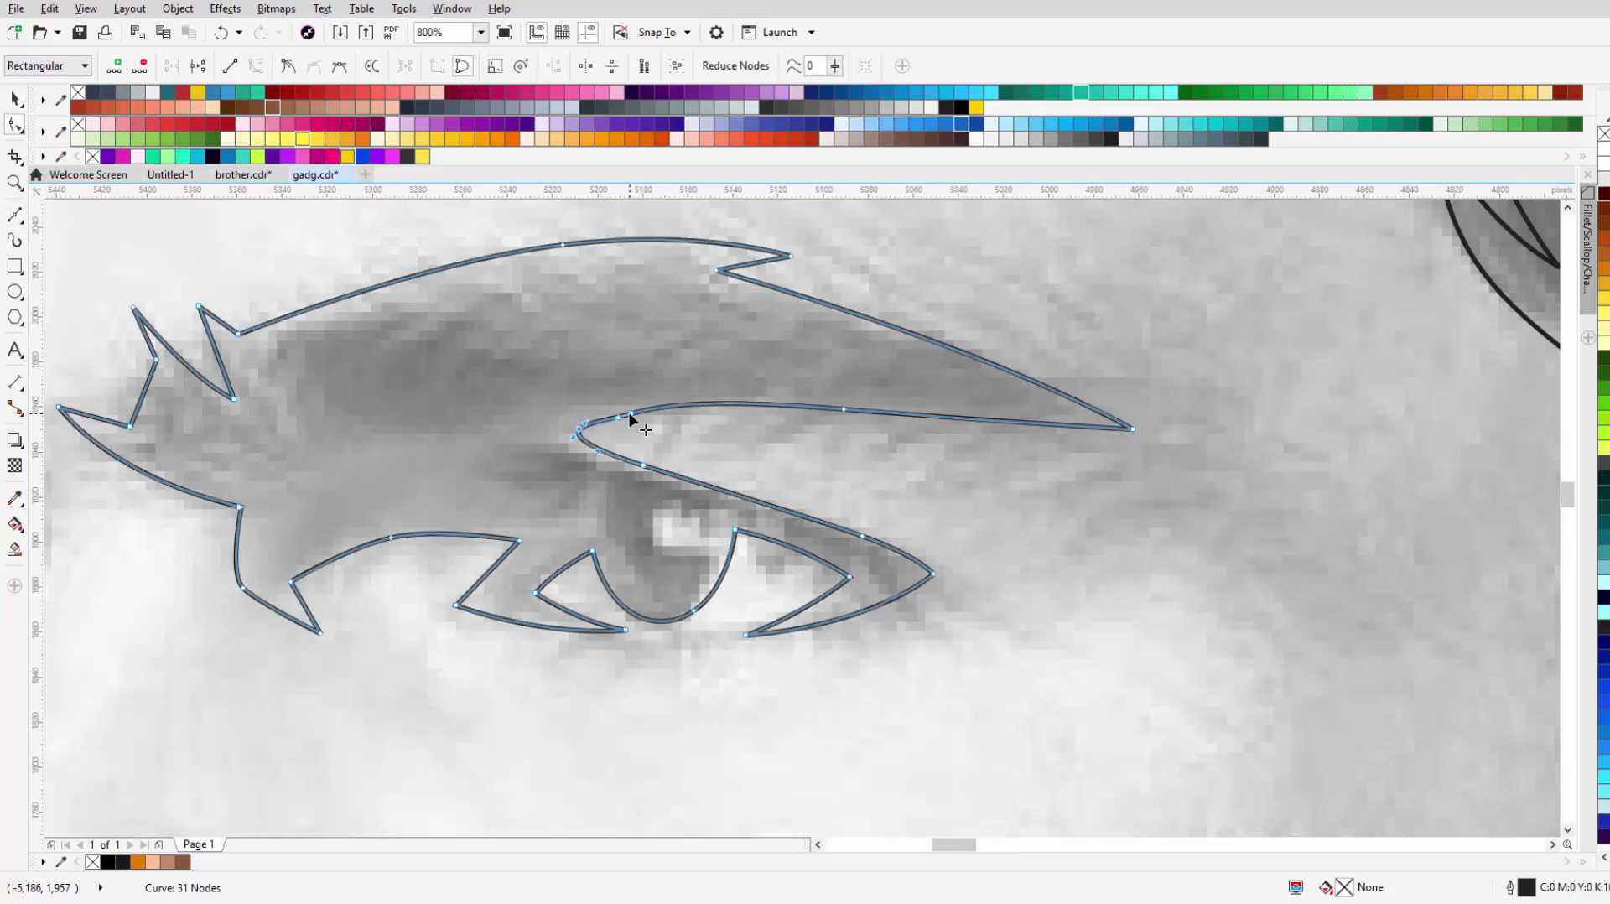
key(space)
scroll(665, 513, up, 1)
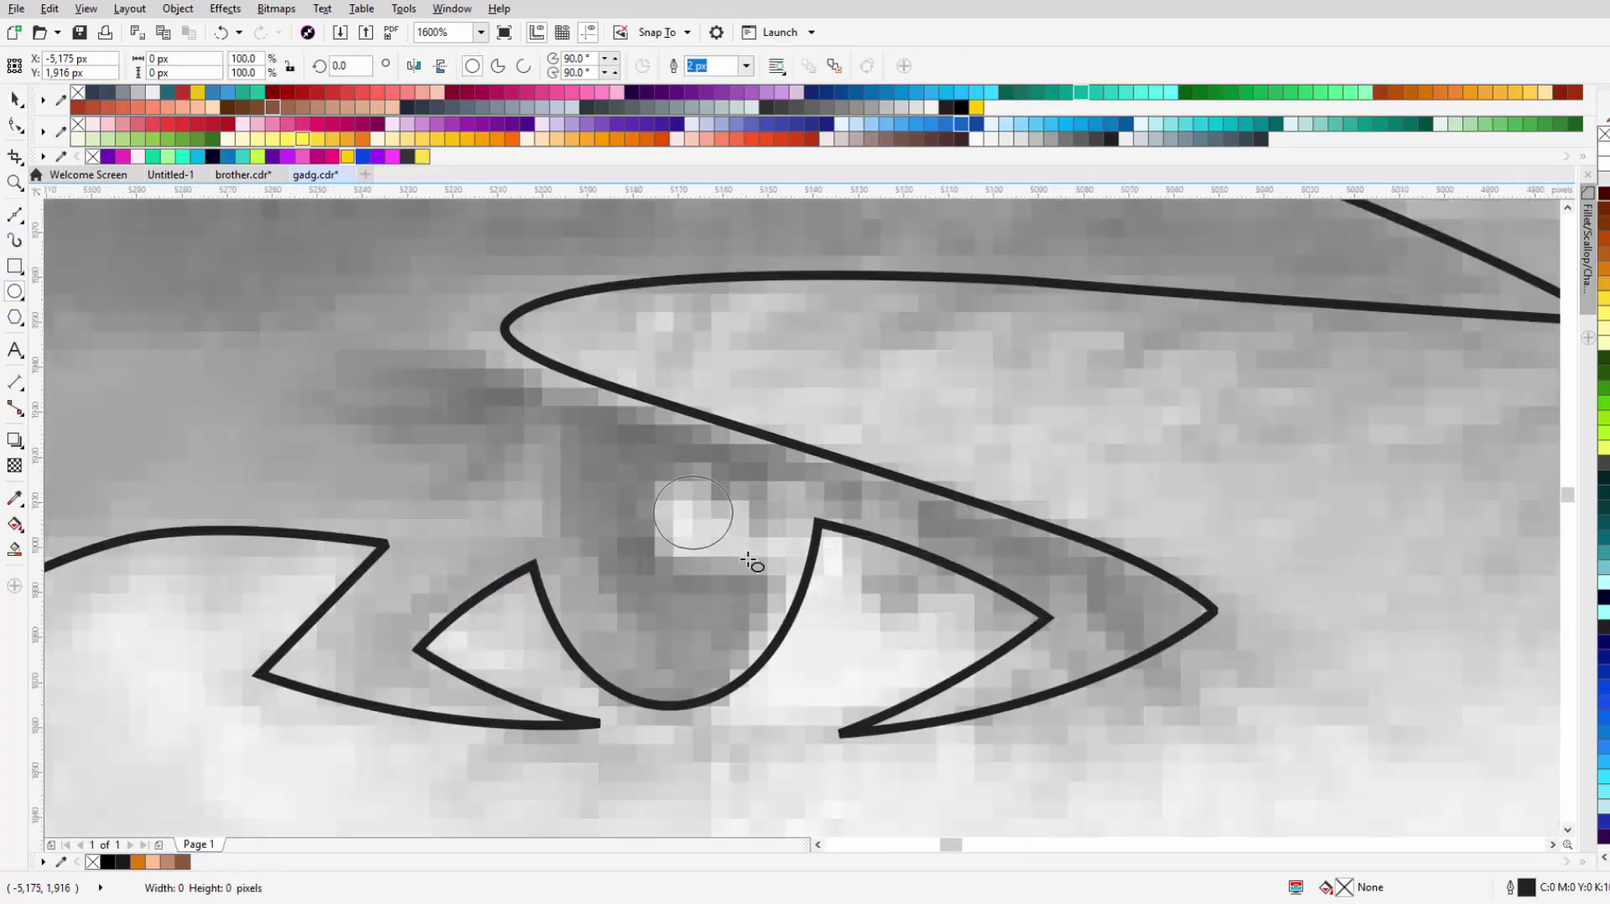
Step: Draw a small circle over the iris and a Bézier curve across it from its edge
drag(650, 471, 765, 570)
click(749, 514)
key(F5)
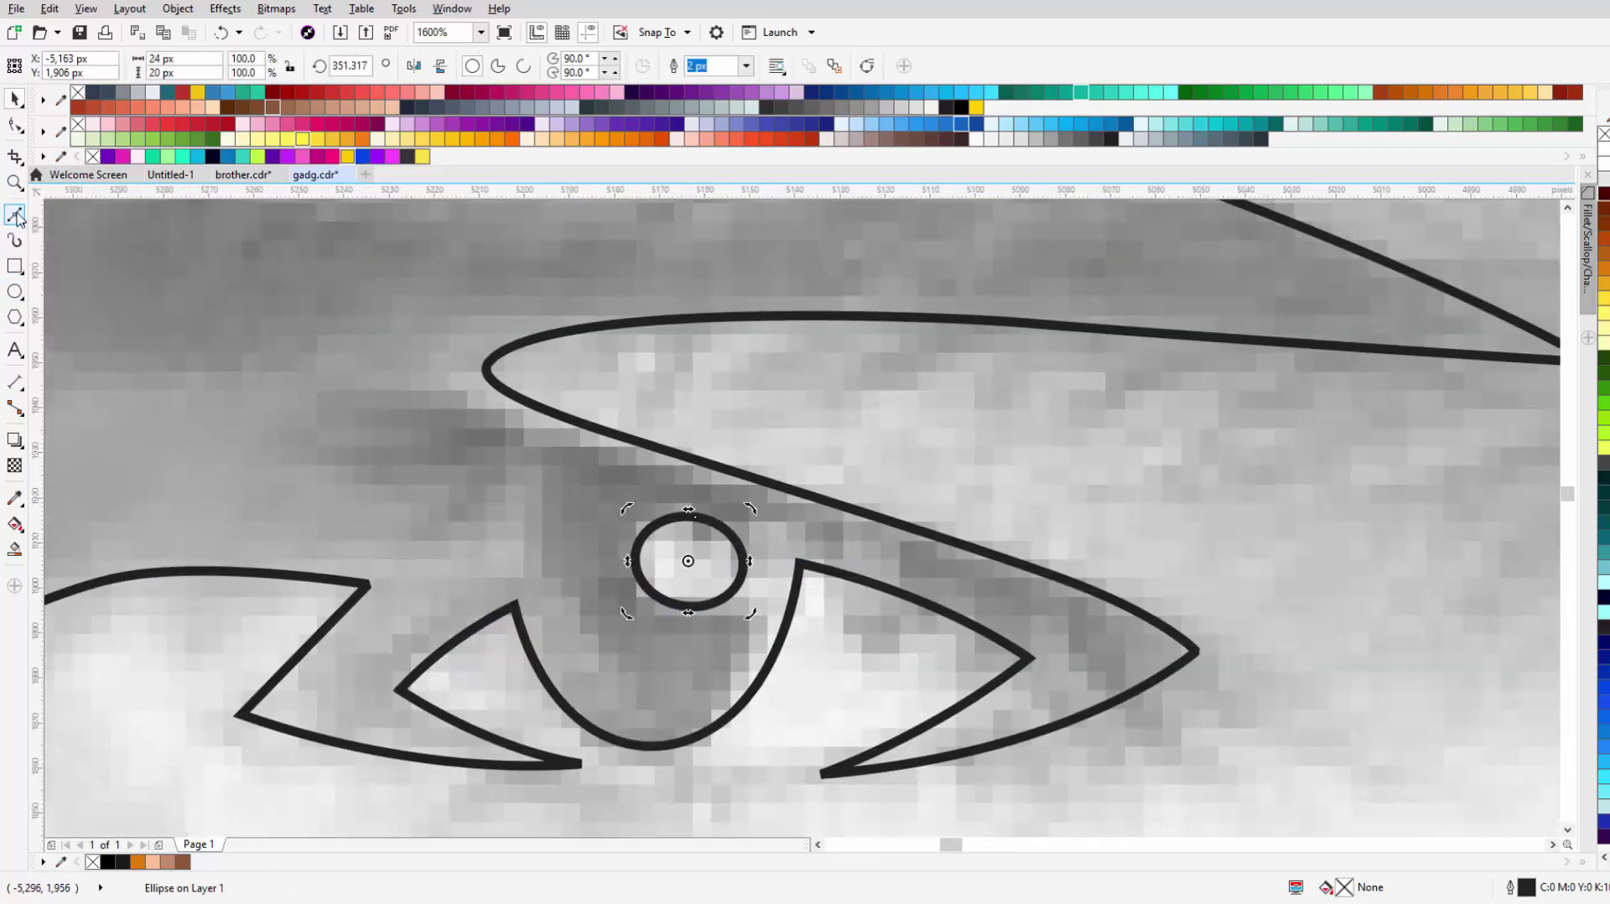
scroll(654, 508, up, 1)
click(688, 515)
drag(865, 573, 890, 538)
click(684, 515)
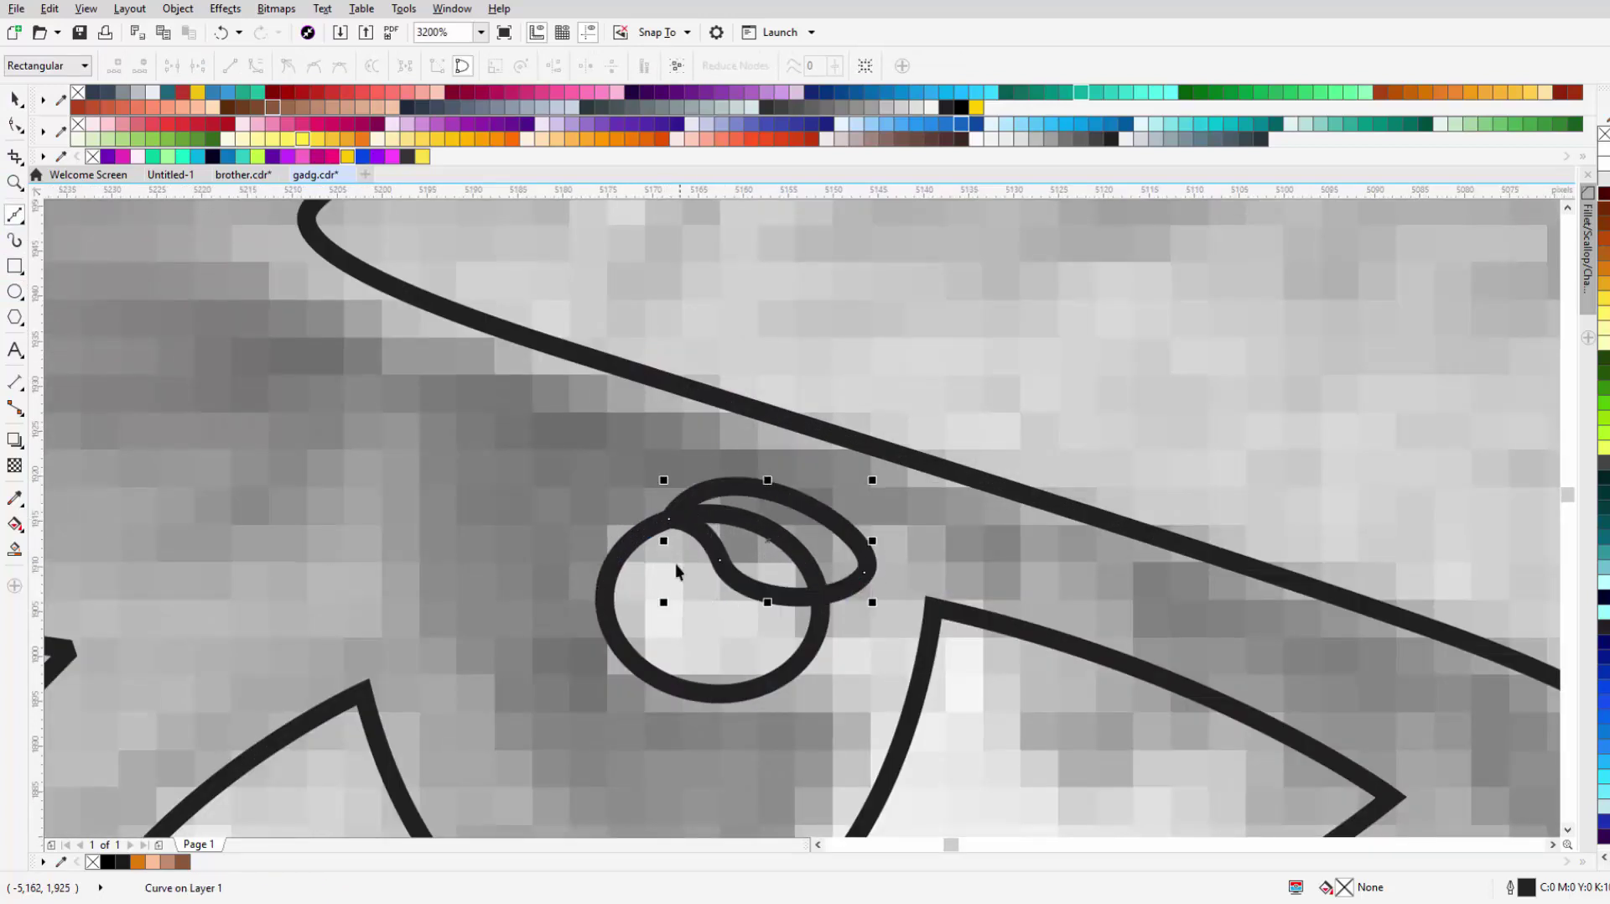
key(space)
Step: Combine the iris circle and curve into one catchlight shape, then deselect it
click(524, 65)
scroll(777, 632, down, 2)
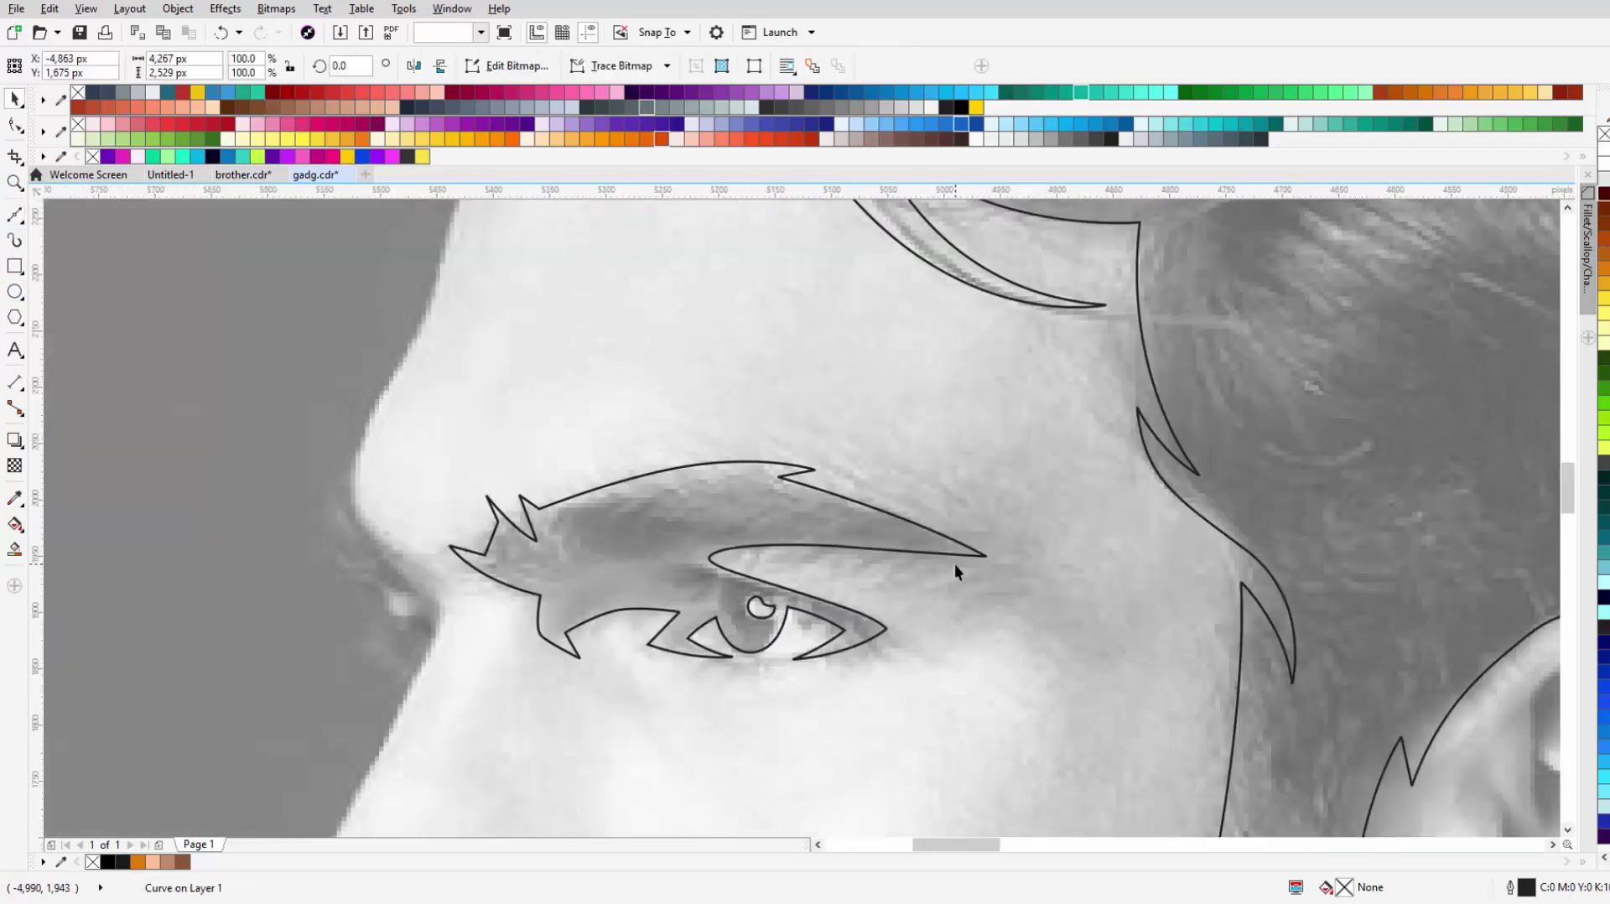
scroll(738, 620, up, 1)
shift+click(698, 459)
scroll(698, 459, down, 4)
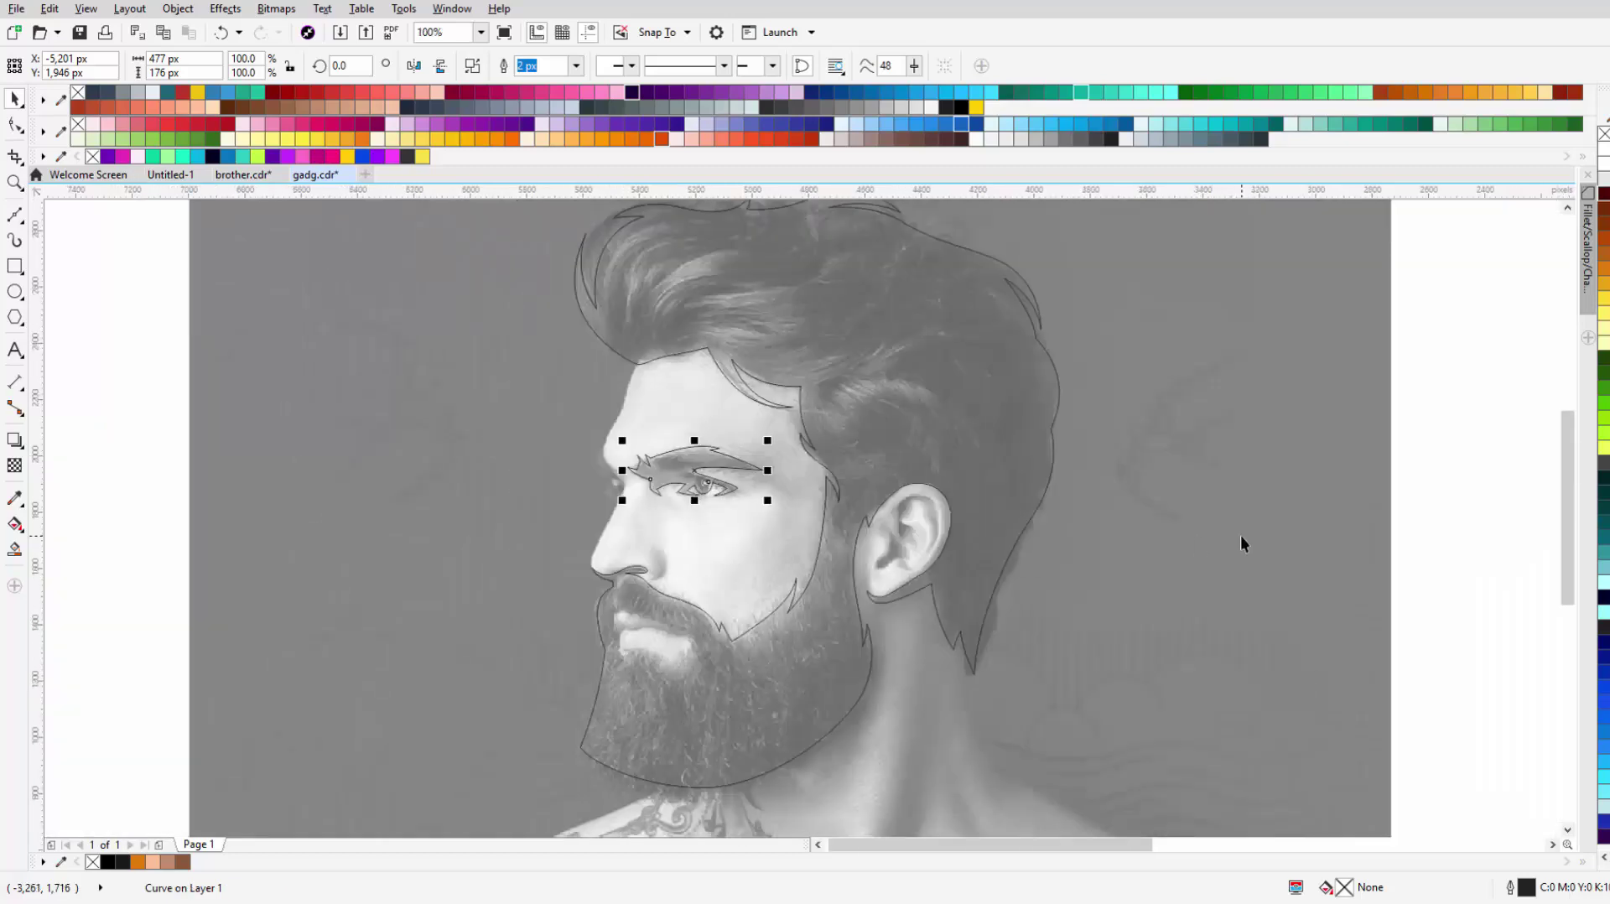
click(1243, 545)
scroll(521, 478, up, 3)
scroll(574, 578, up, 1)
key(F10)
Step: Start the nose-bridge outline with nodes along the brow edge, undoing and redoing a segment
scroll(188, 434, down, 1)
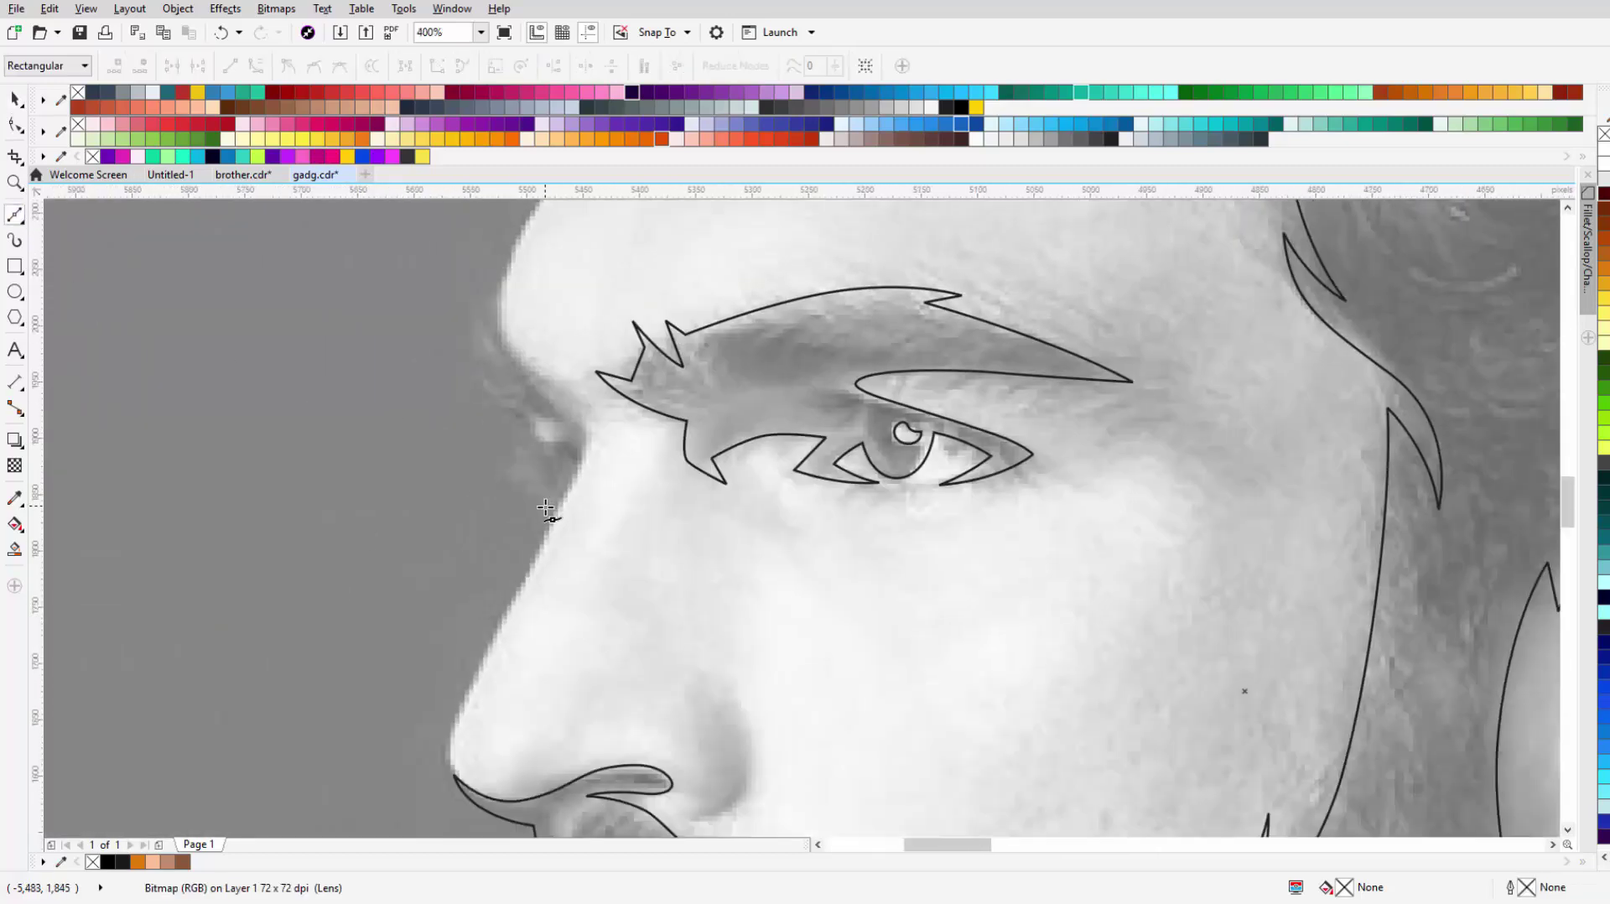
click(544, 519)
click(605, 424)
scroll(523, 414, up, 3)
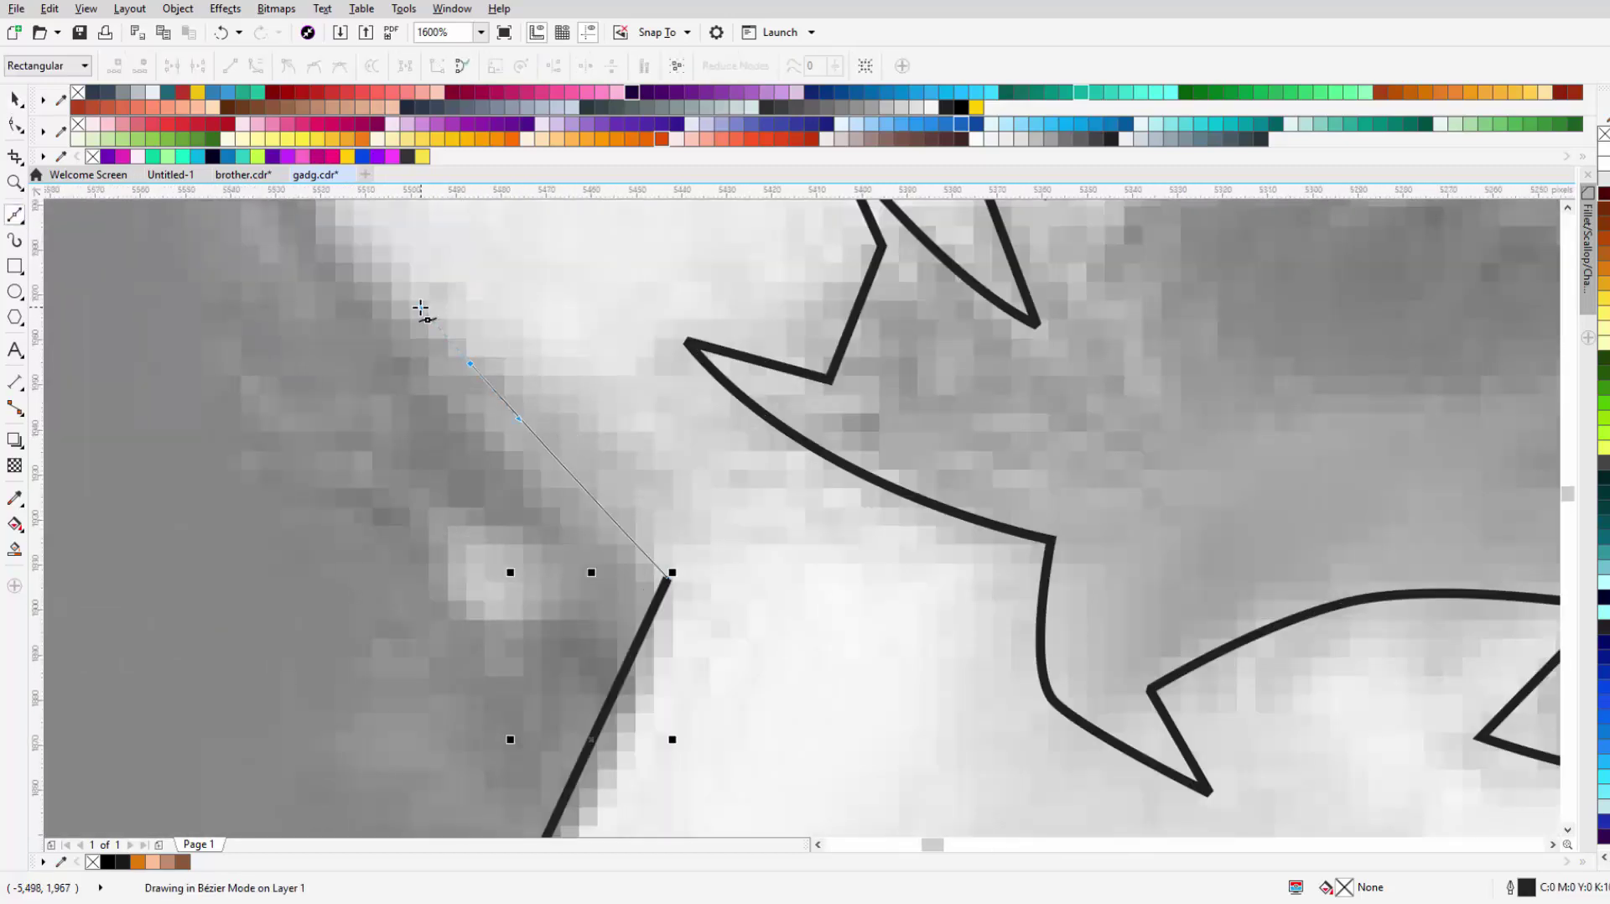
scroll(421, 309, down, 3)
scroll(484, 466, up, 2)
click(485, 497)
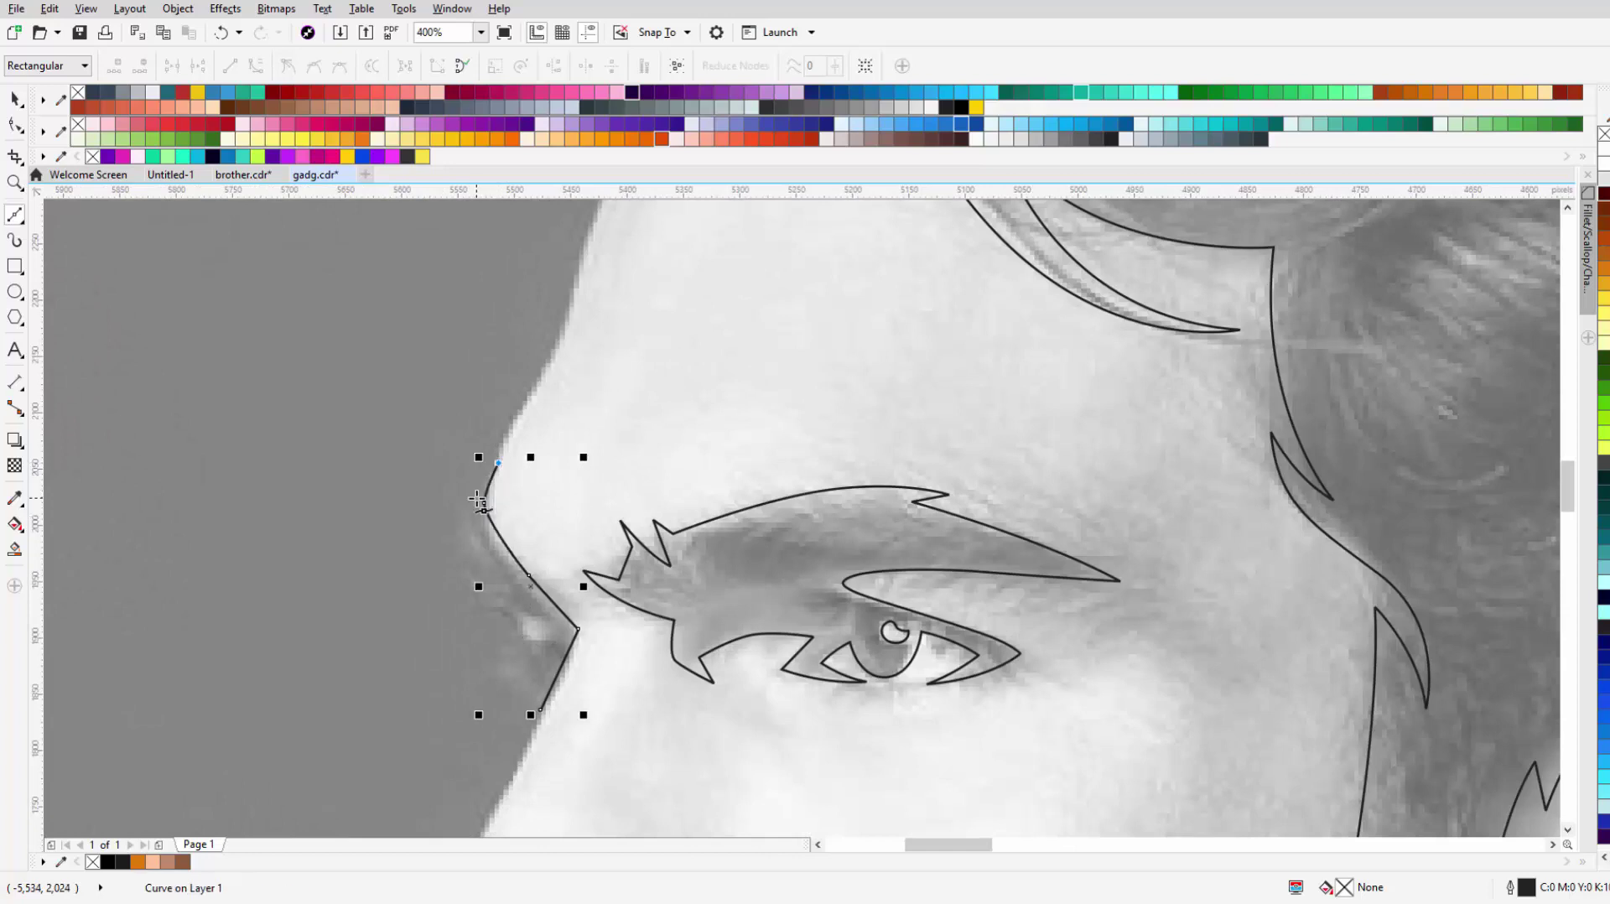
scroll(477, 499, up, 2)
drag(451, 533, 425, 547)
scroll(439, 619, down, 2)
scroll(457, 553, up, 1)
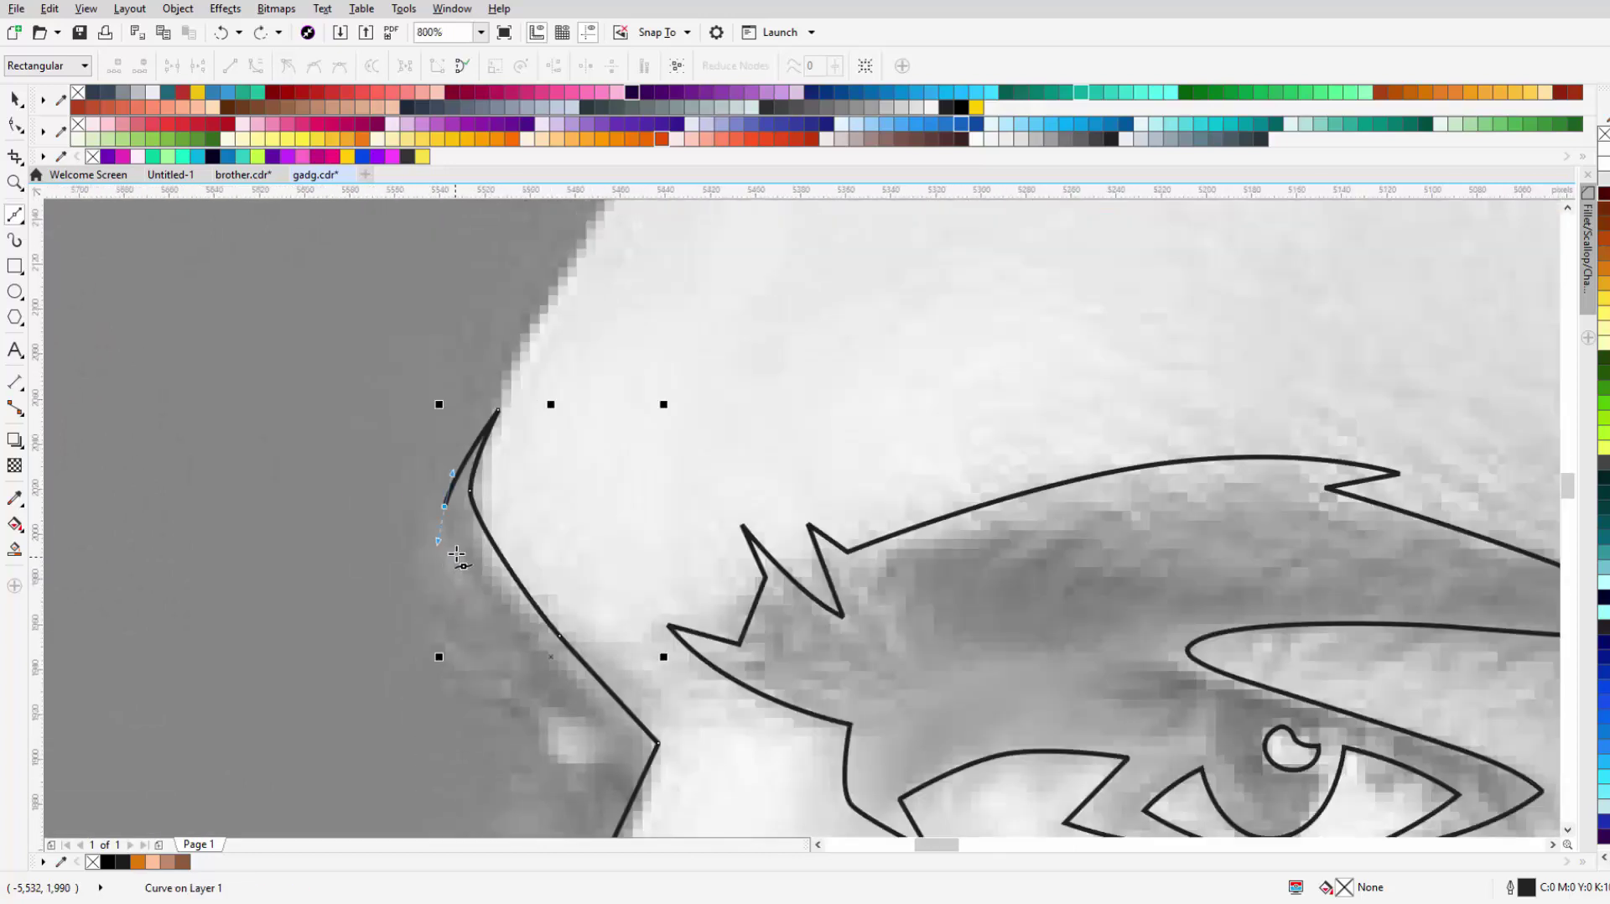
key(ctrl+z)
scroll(467, 566, down, 3)
key(ctrl+shift+z)
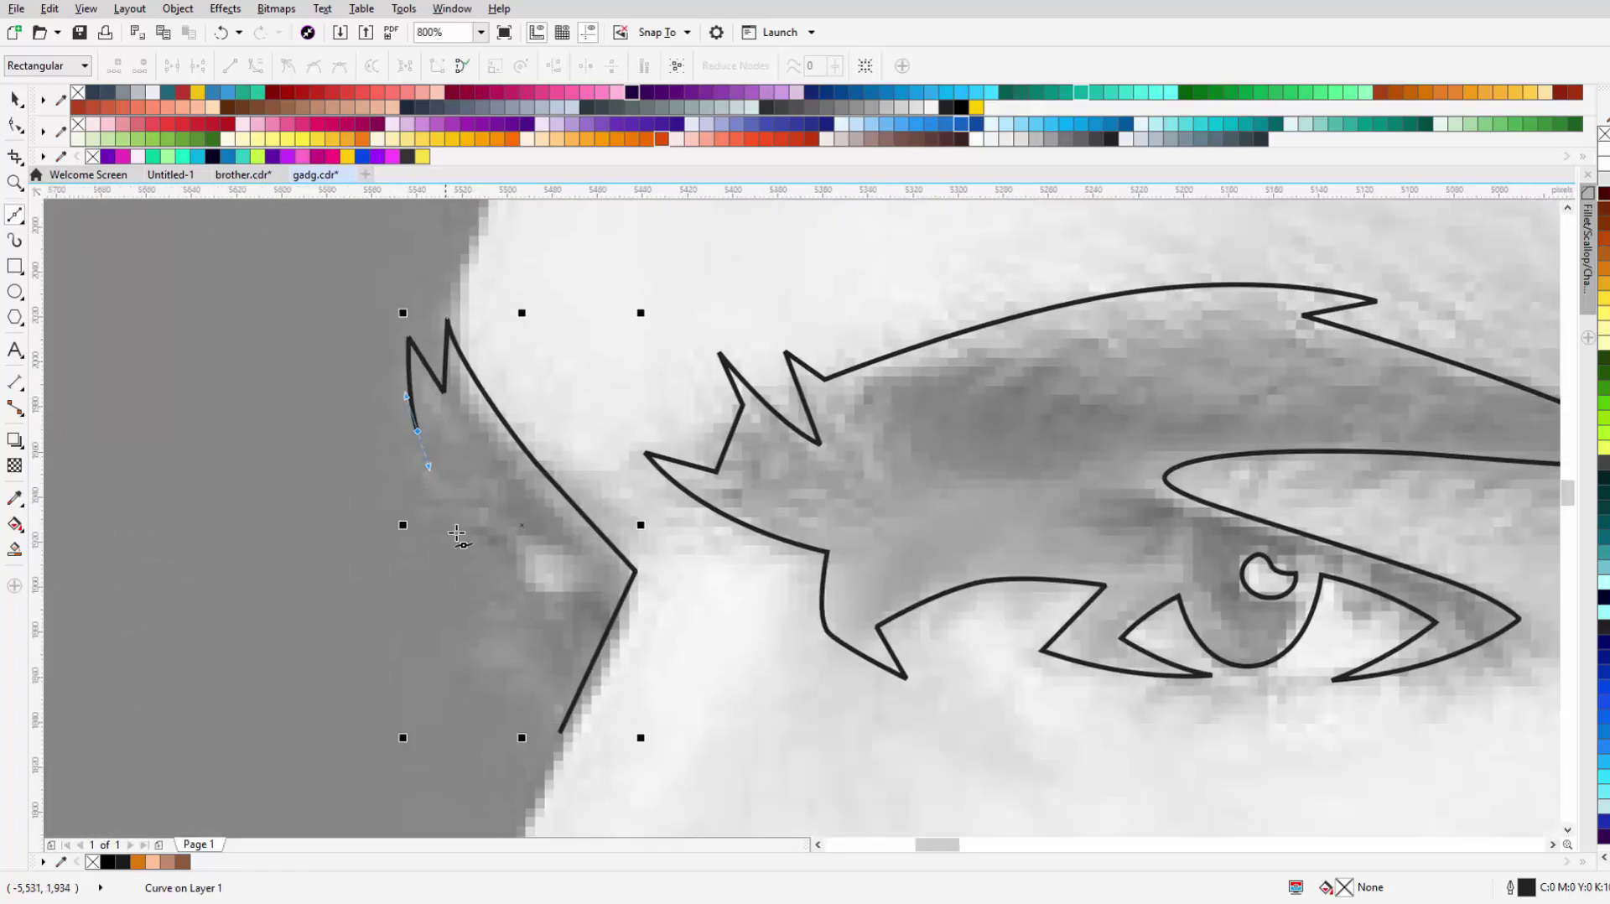
Step: Add nodes down the nose shadow and close the jagged outline at its start node
click(467, 610)
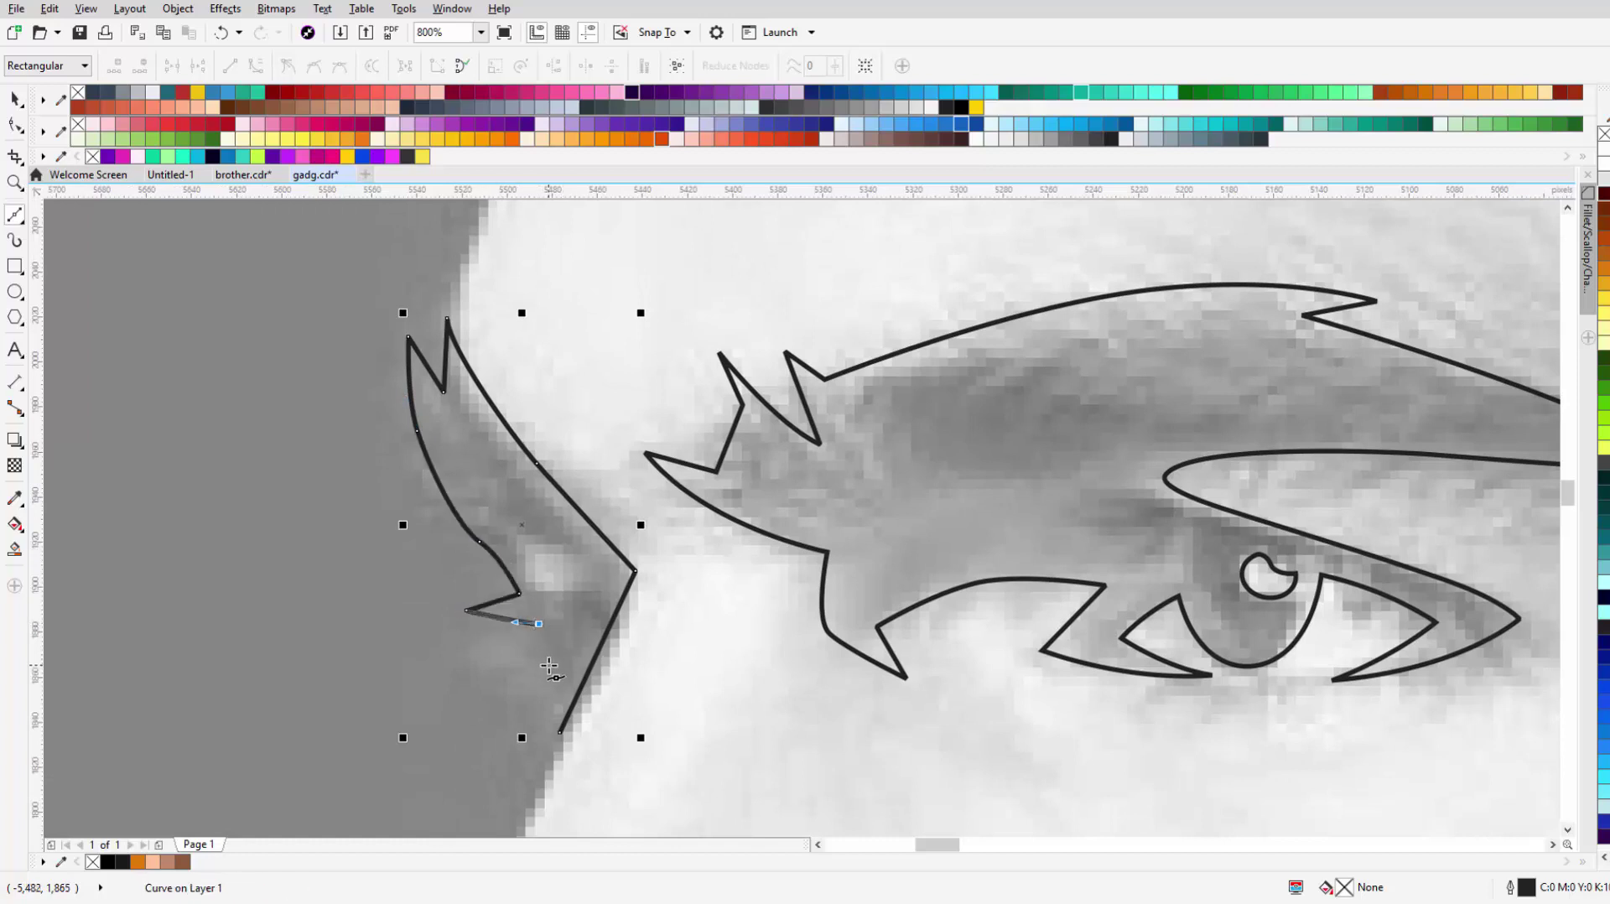
click(549, 663)
scroll(570, 629, down, 2)
click(572, 711)
click(624, 604)
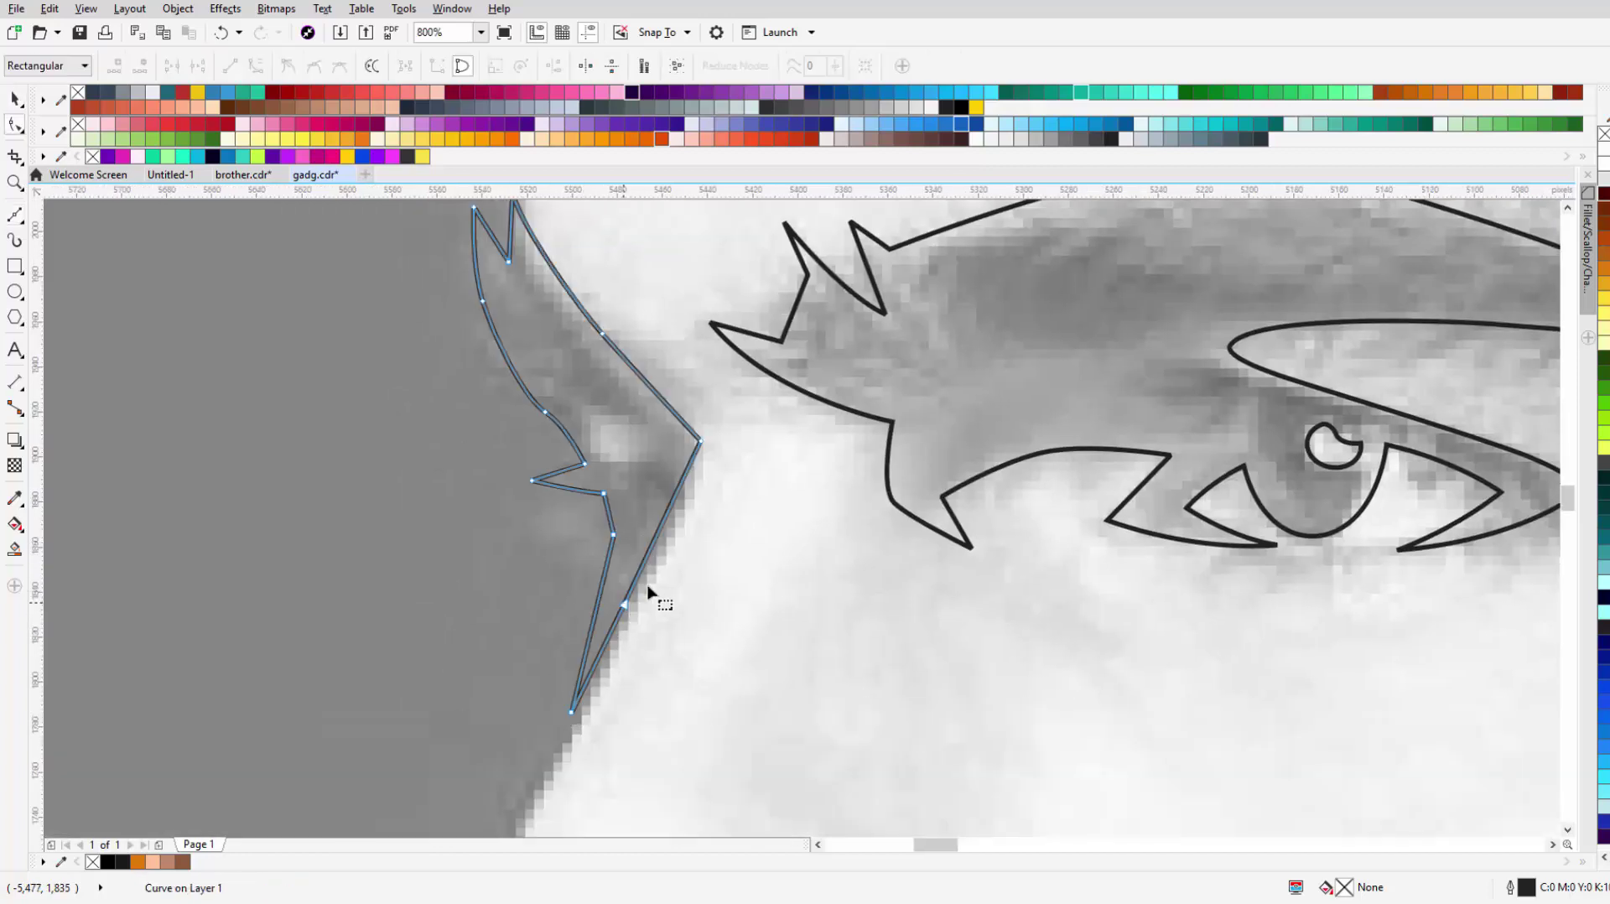
scroll(648, 591, down, 3)
scroll(671, 537, down, 3)
scroll(637, 520, up, 5)
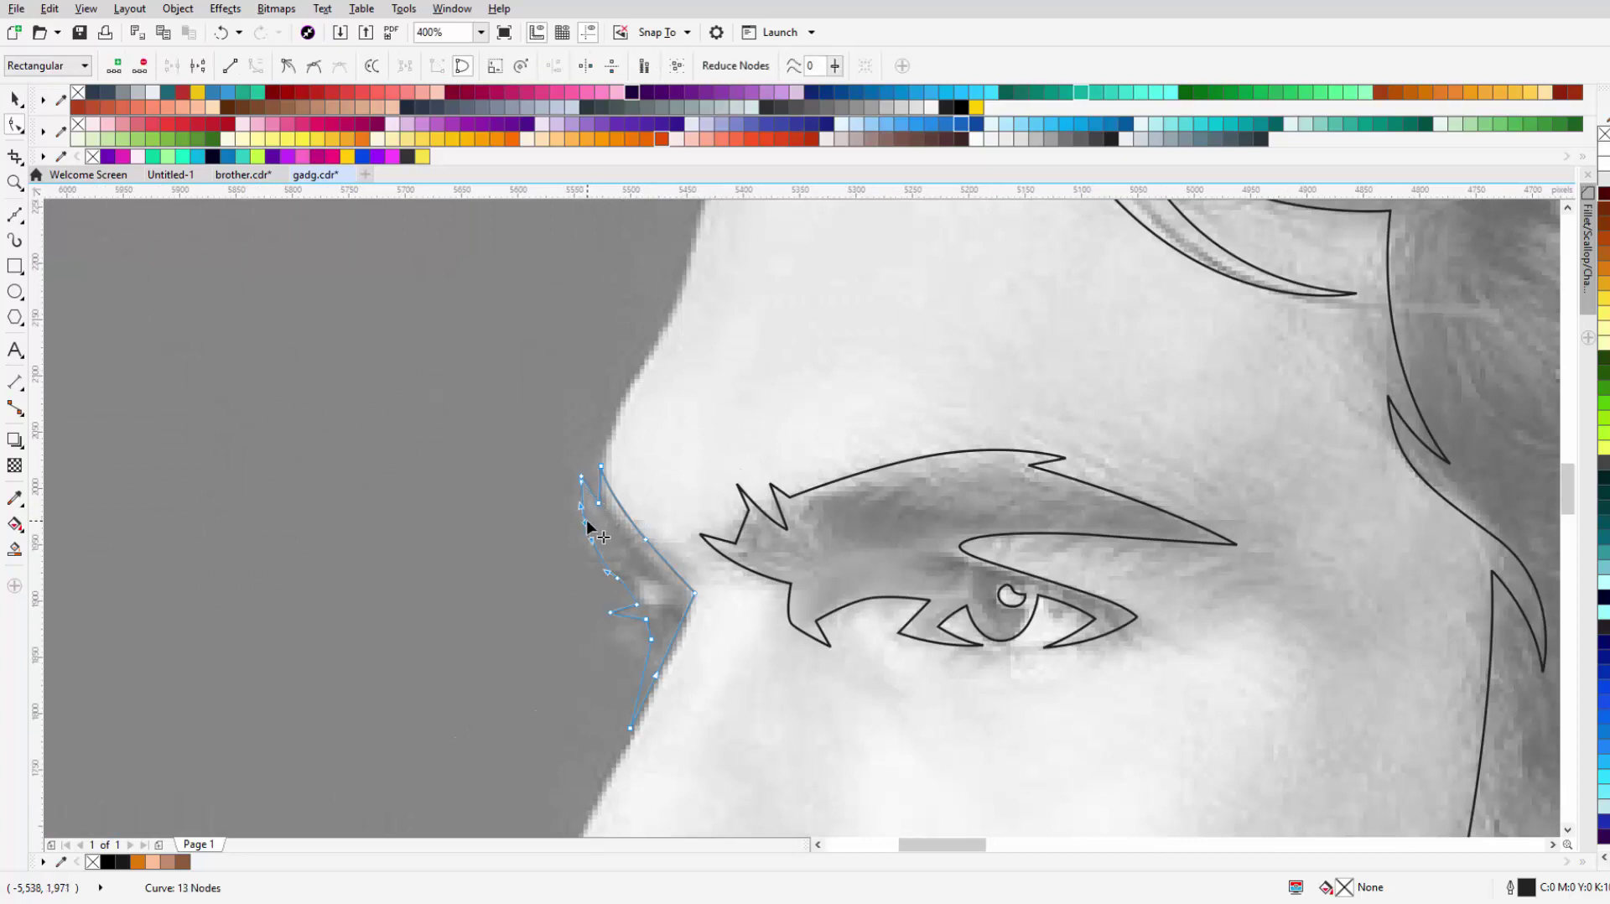
scroll(600, 516, down, 3)
key(space)
scroll(576, 536, up, 2)
scroll(592, 491, up, 2)
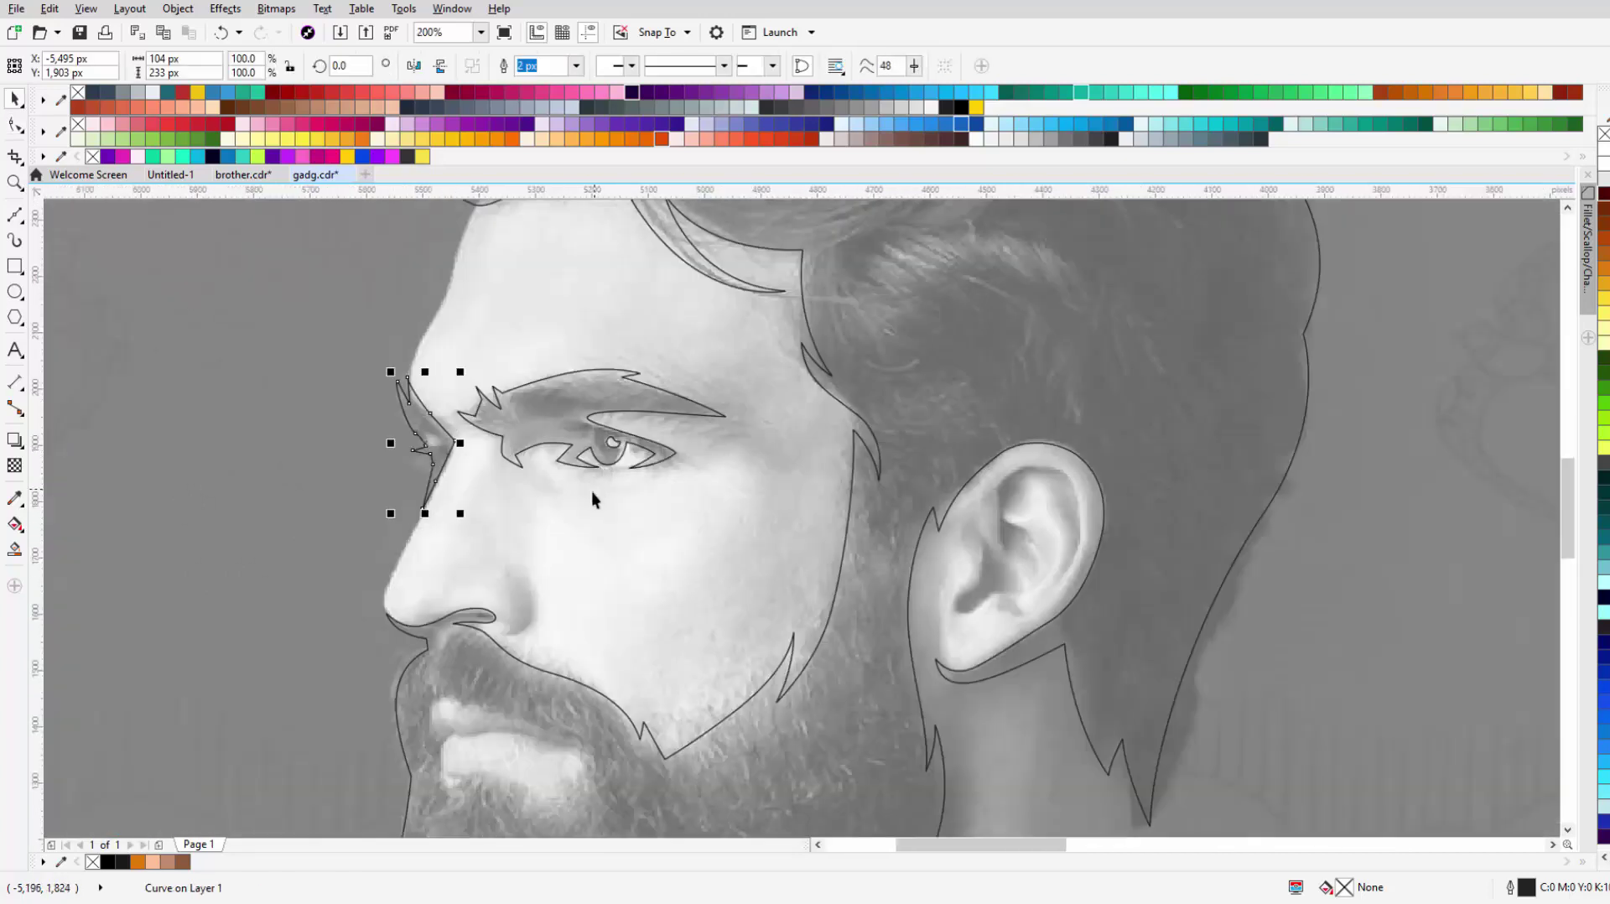
key(space)
Step: Trace the curved hook and inner rim of the ear fold, fixing one misplaced segment
scroll(761, 437, up, 2)
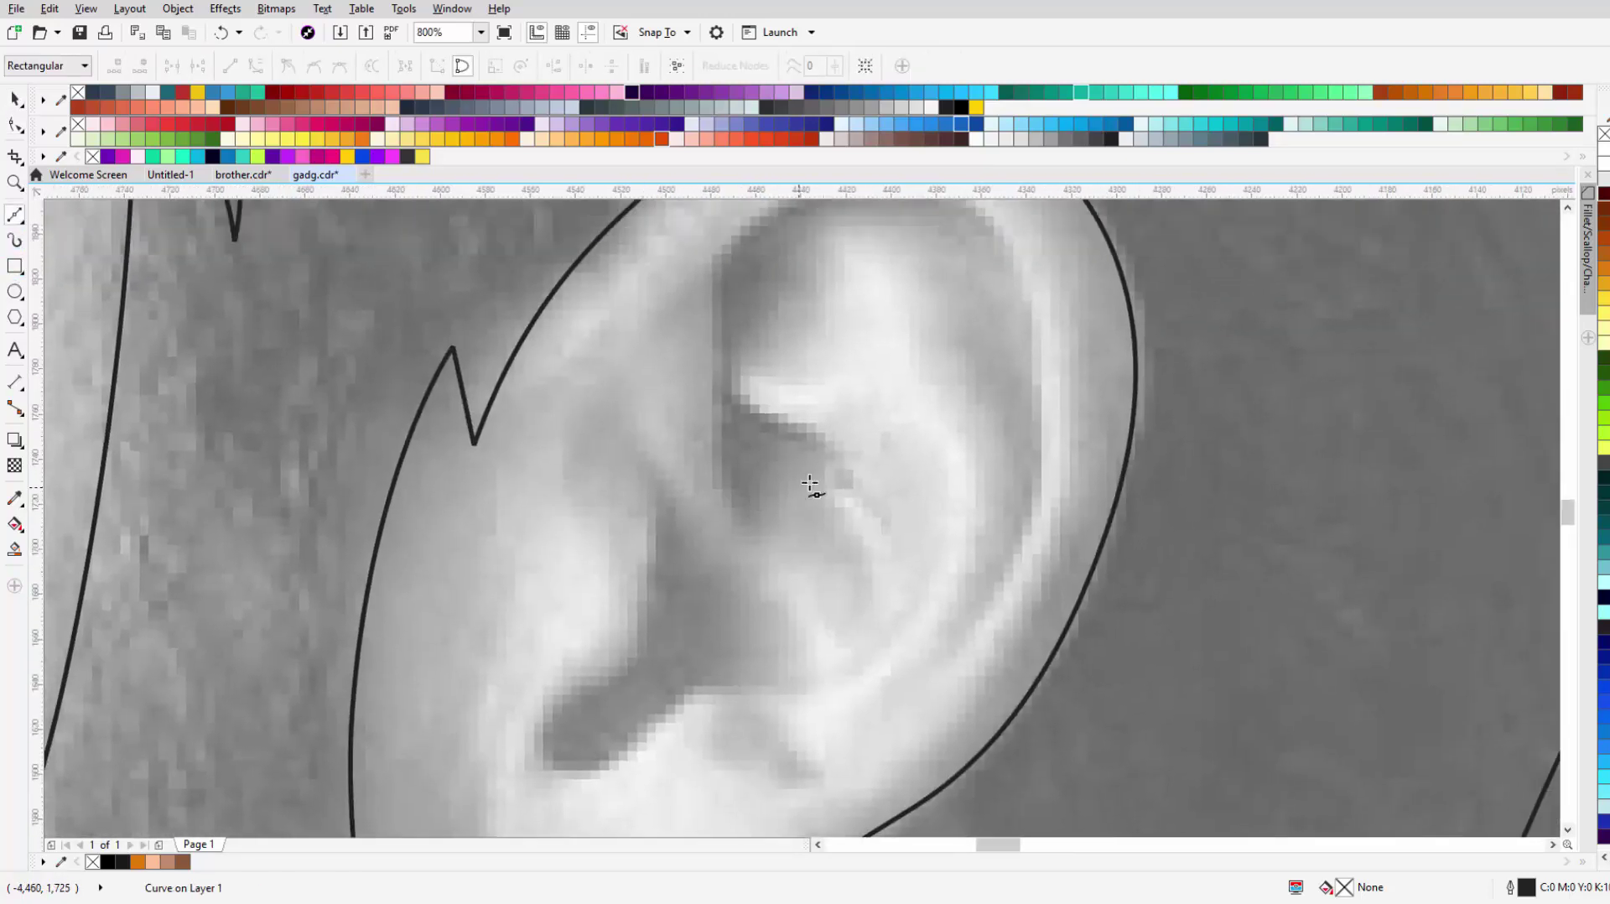
drag(885, 600, 885, 600)
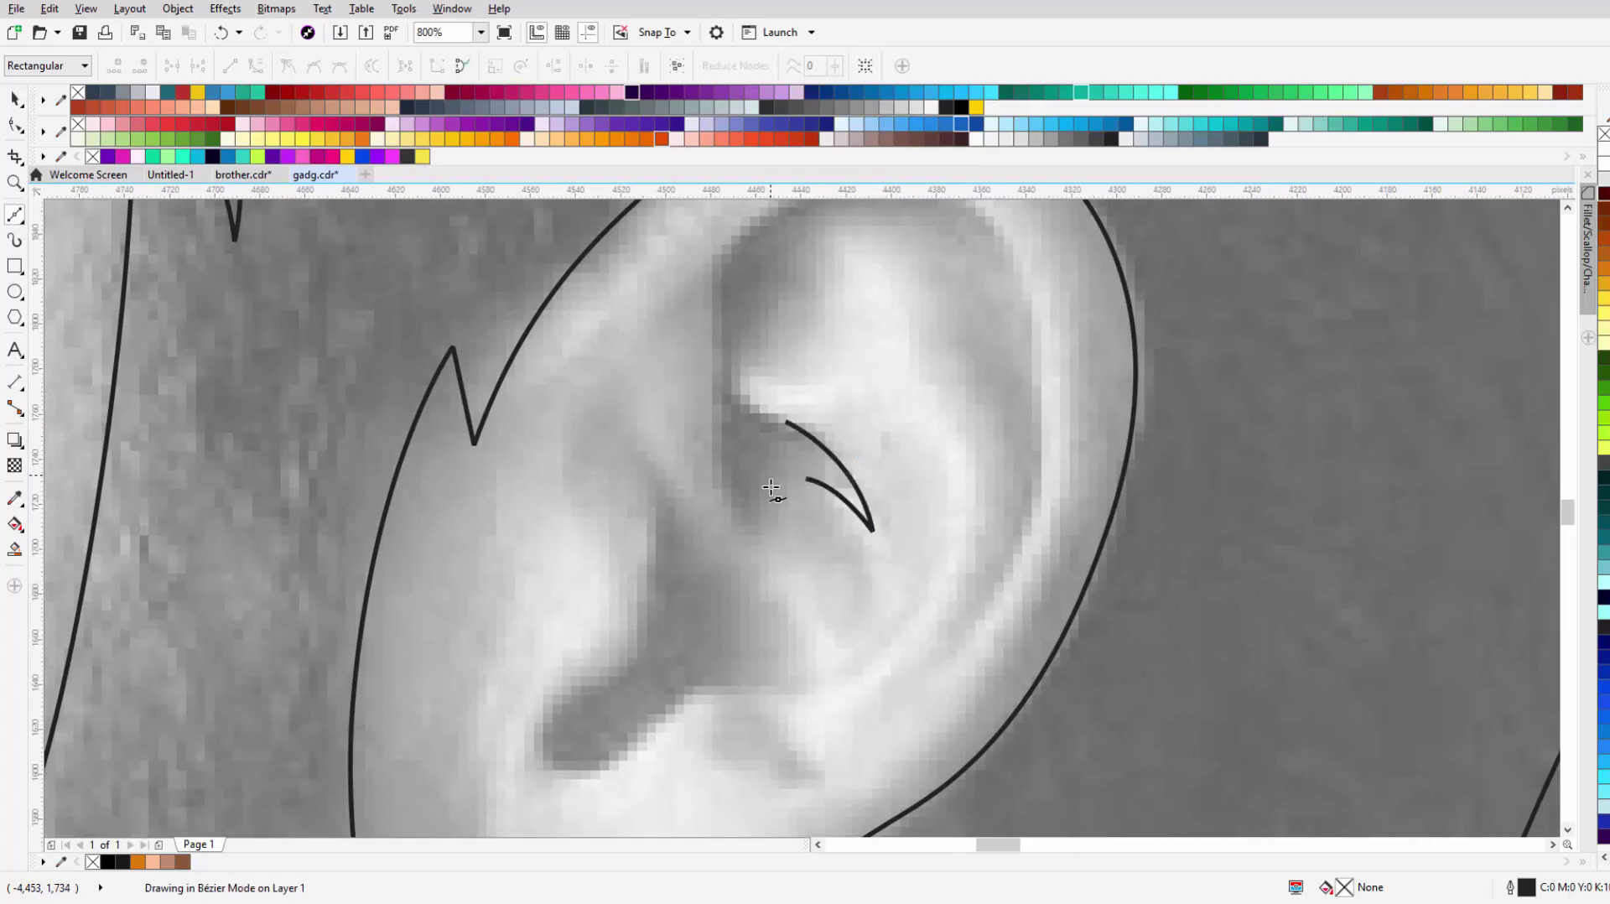
click(780, 534)
mouse_move(707, 426)
mouse_down()
mouse_move(709, 354)
mouse_move(880, 323)
mouse_up()
click(689, 464)
click(970, 448)
click(898, 659)
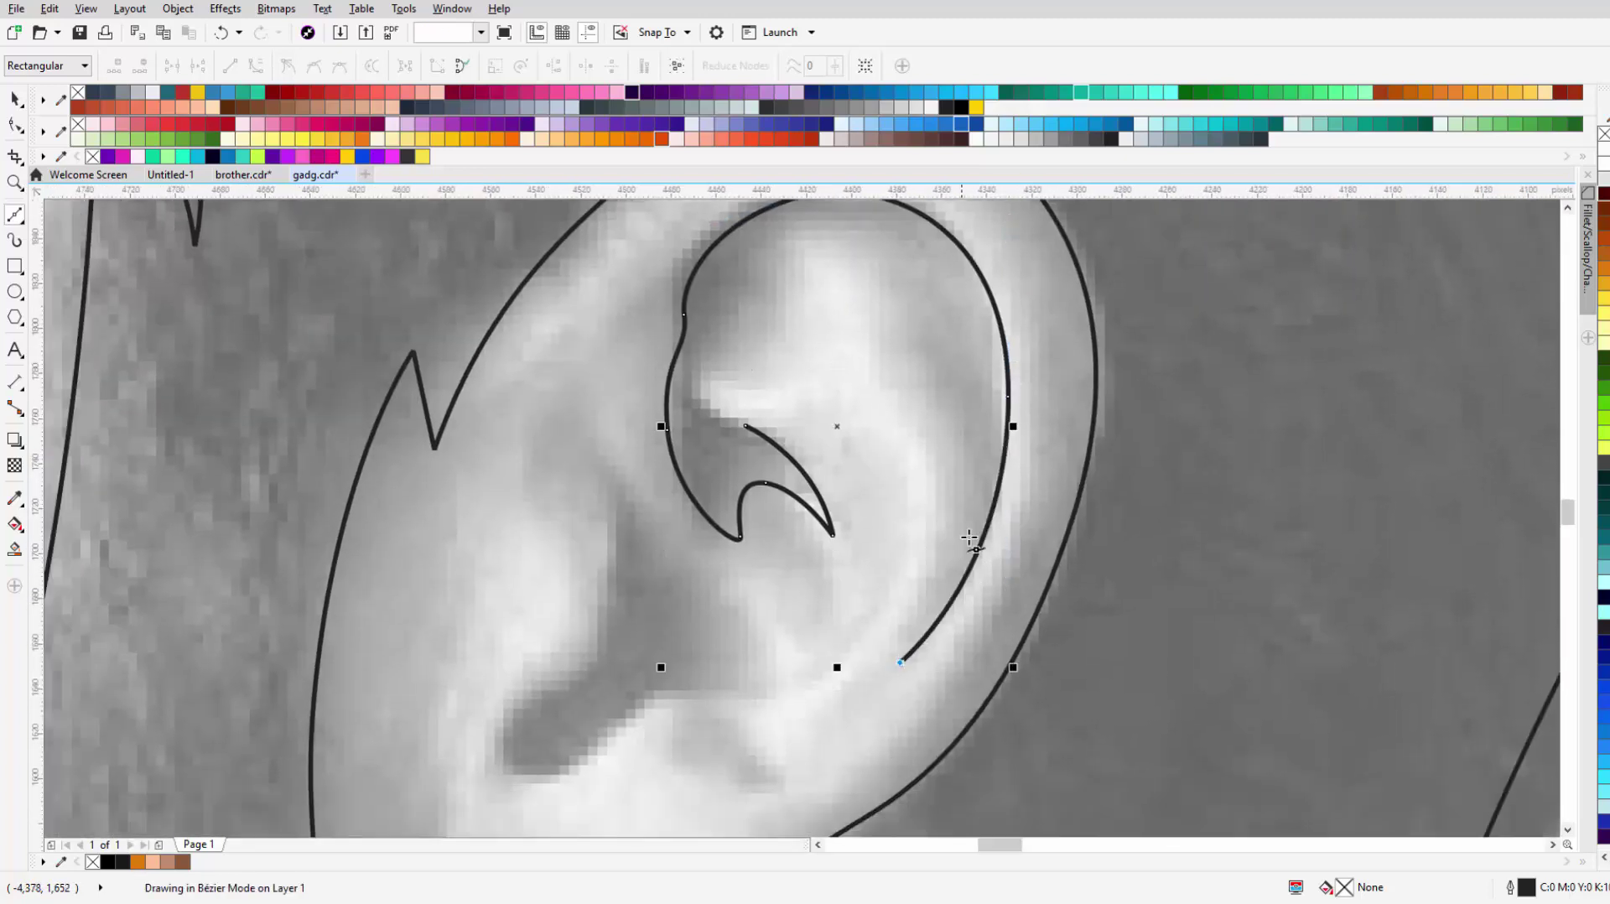
click(964, 446)
key(ctrl+z)
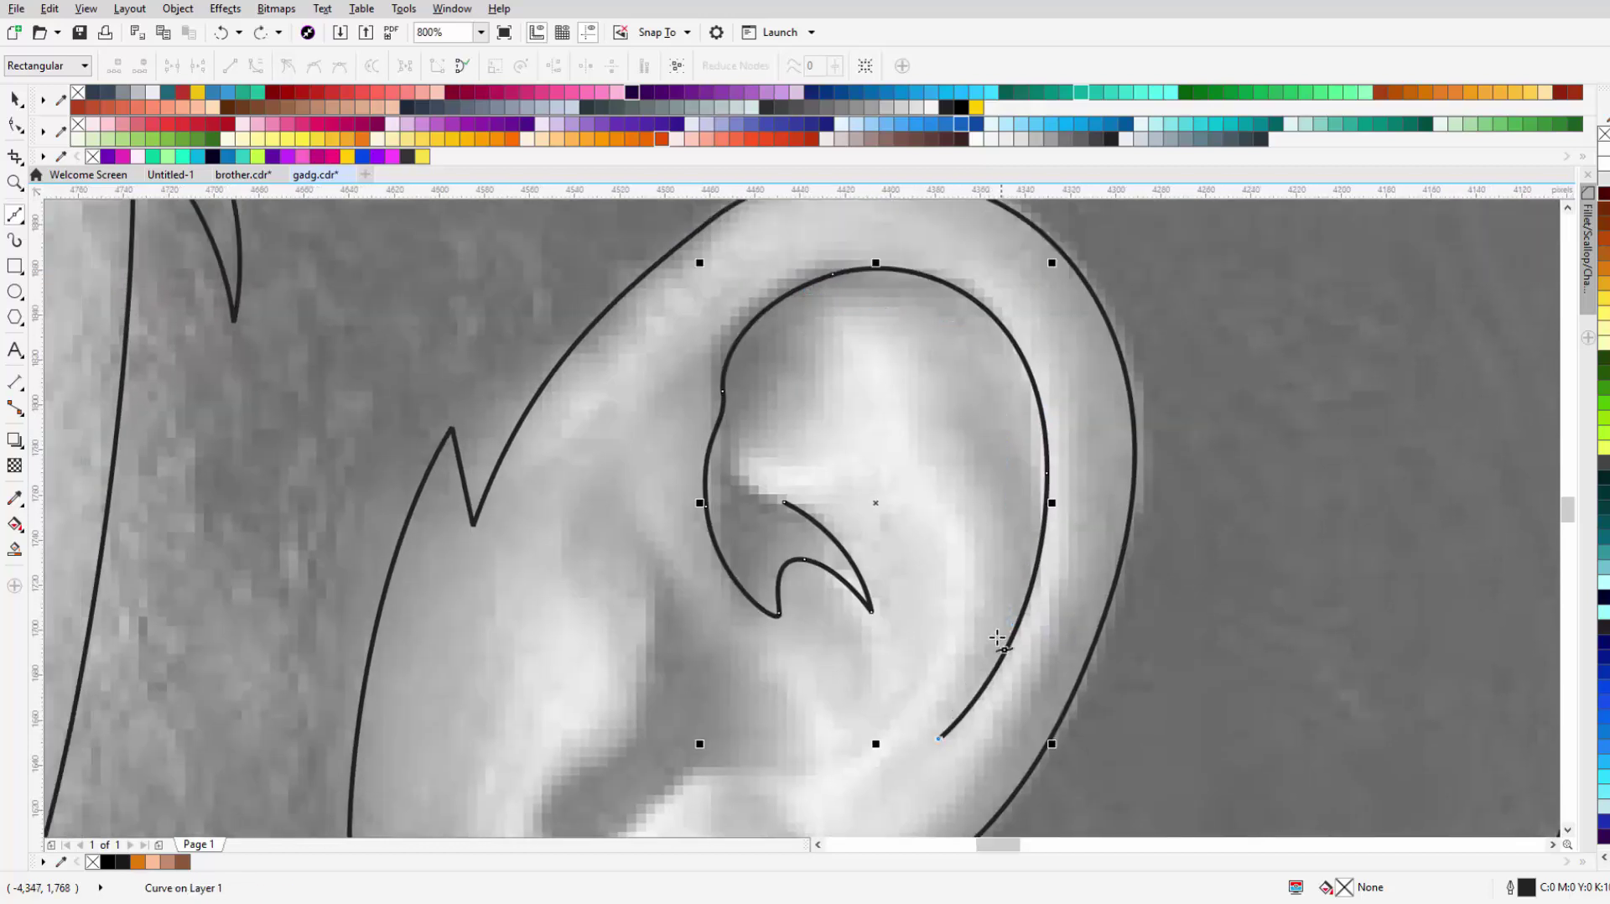
click(939, 739)
drag(1015, 503, 1014, 396)
drag(903, 311, 874, 307)
click(819, 358)
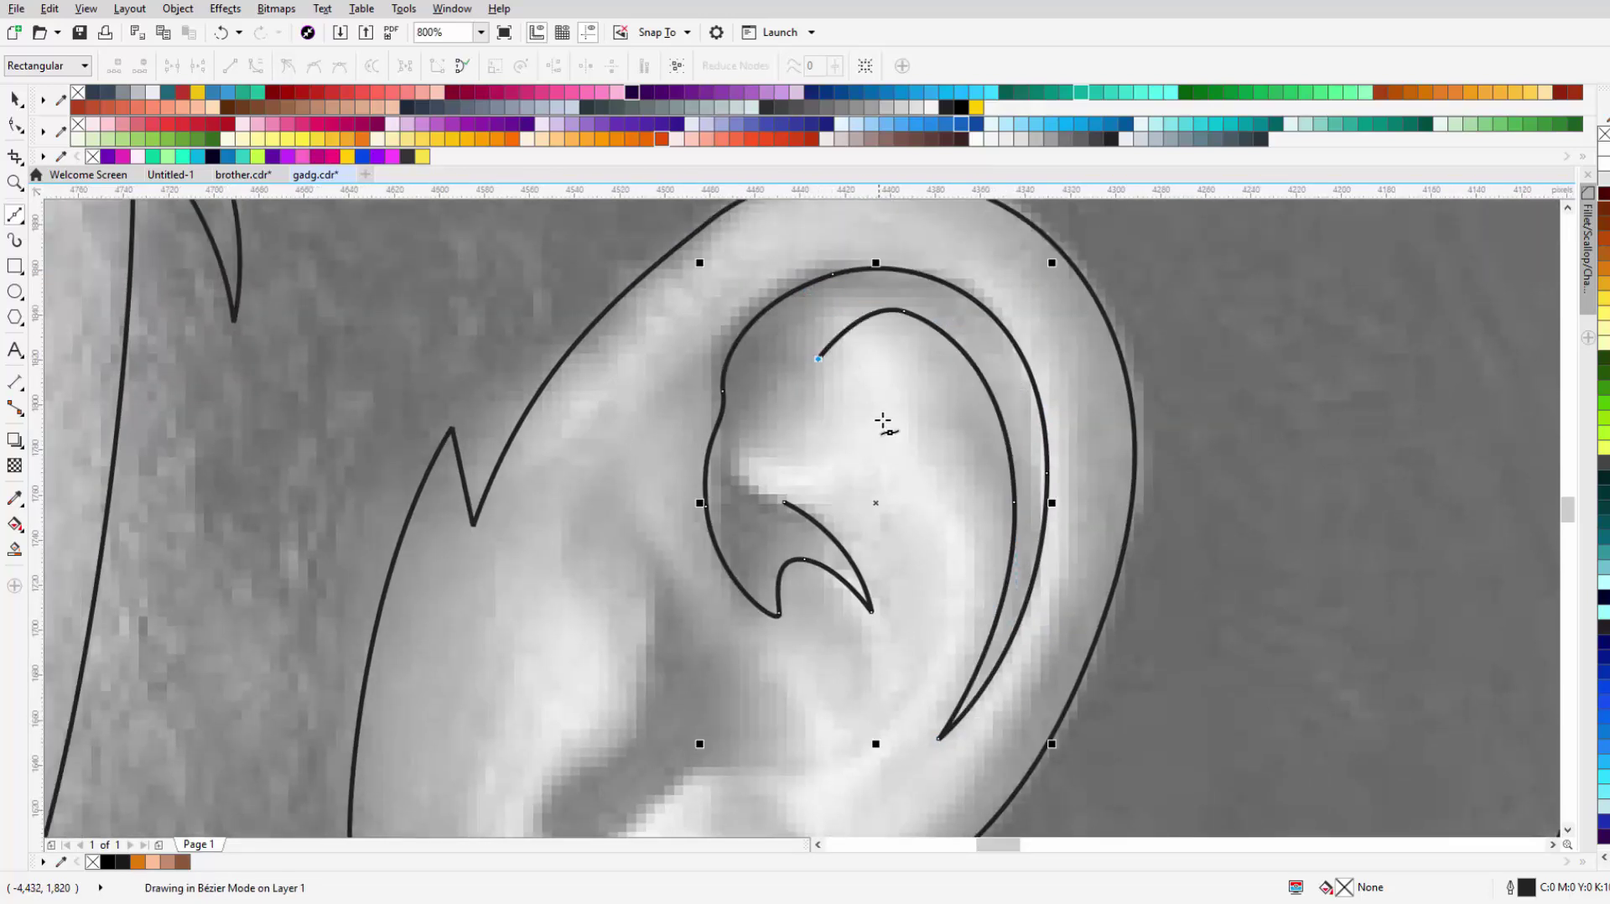
drag(885, 424, 906, 480)
drag(760, 415, 760, 414)
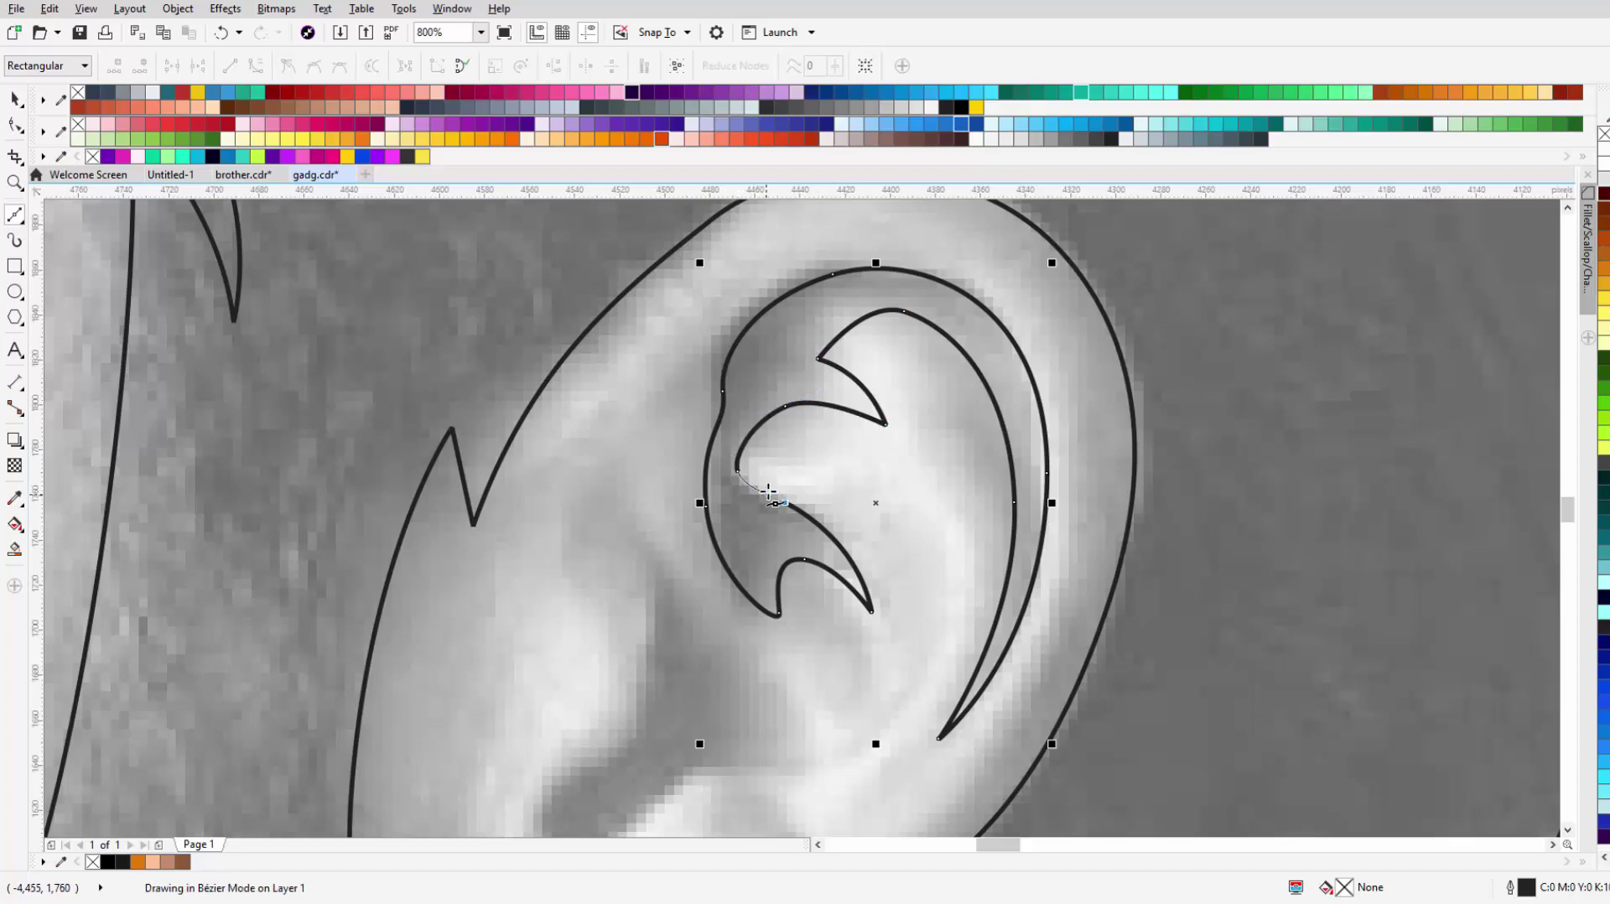
scroll(768, 492, down, 3)
scroll(808, 421, up, 3)
Step: Trace the lower inner-ear fold toward the earlobe and close it on its start node
click(786, 375)
click(773, 508)
drag(690, 597, 673, 634)
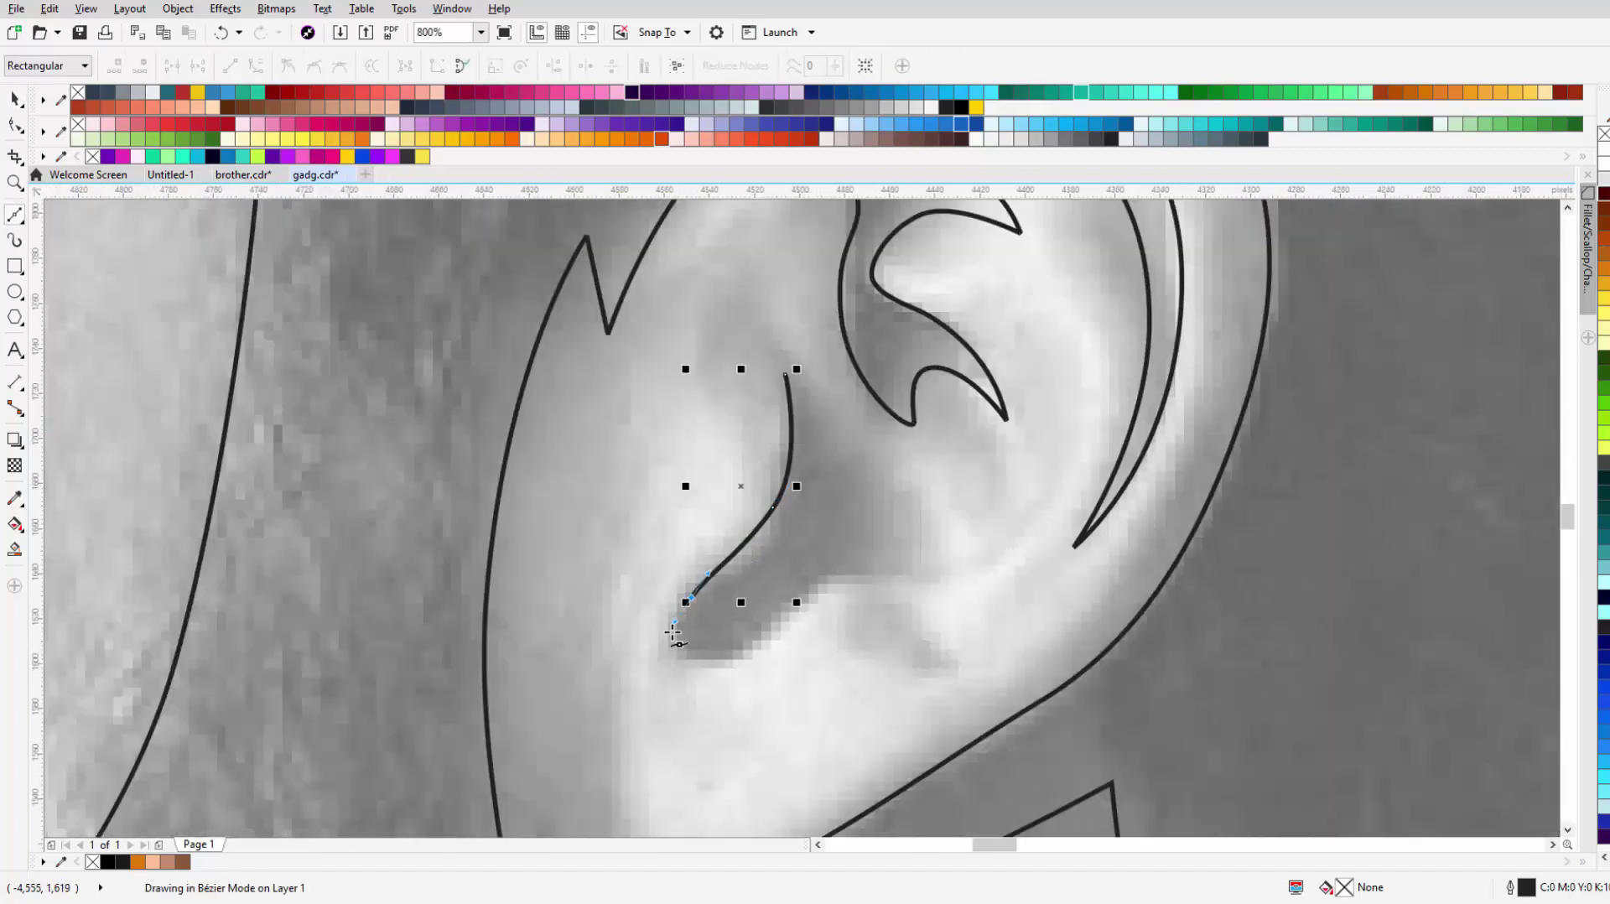
click(730, 647)
click(860, 577)
click(975, 577)
click(1050, 498)
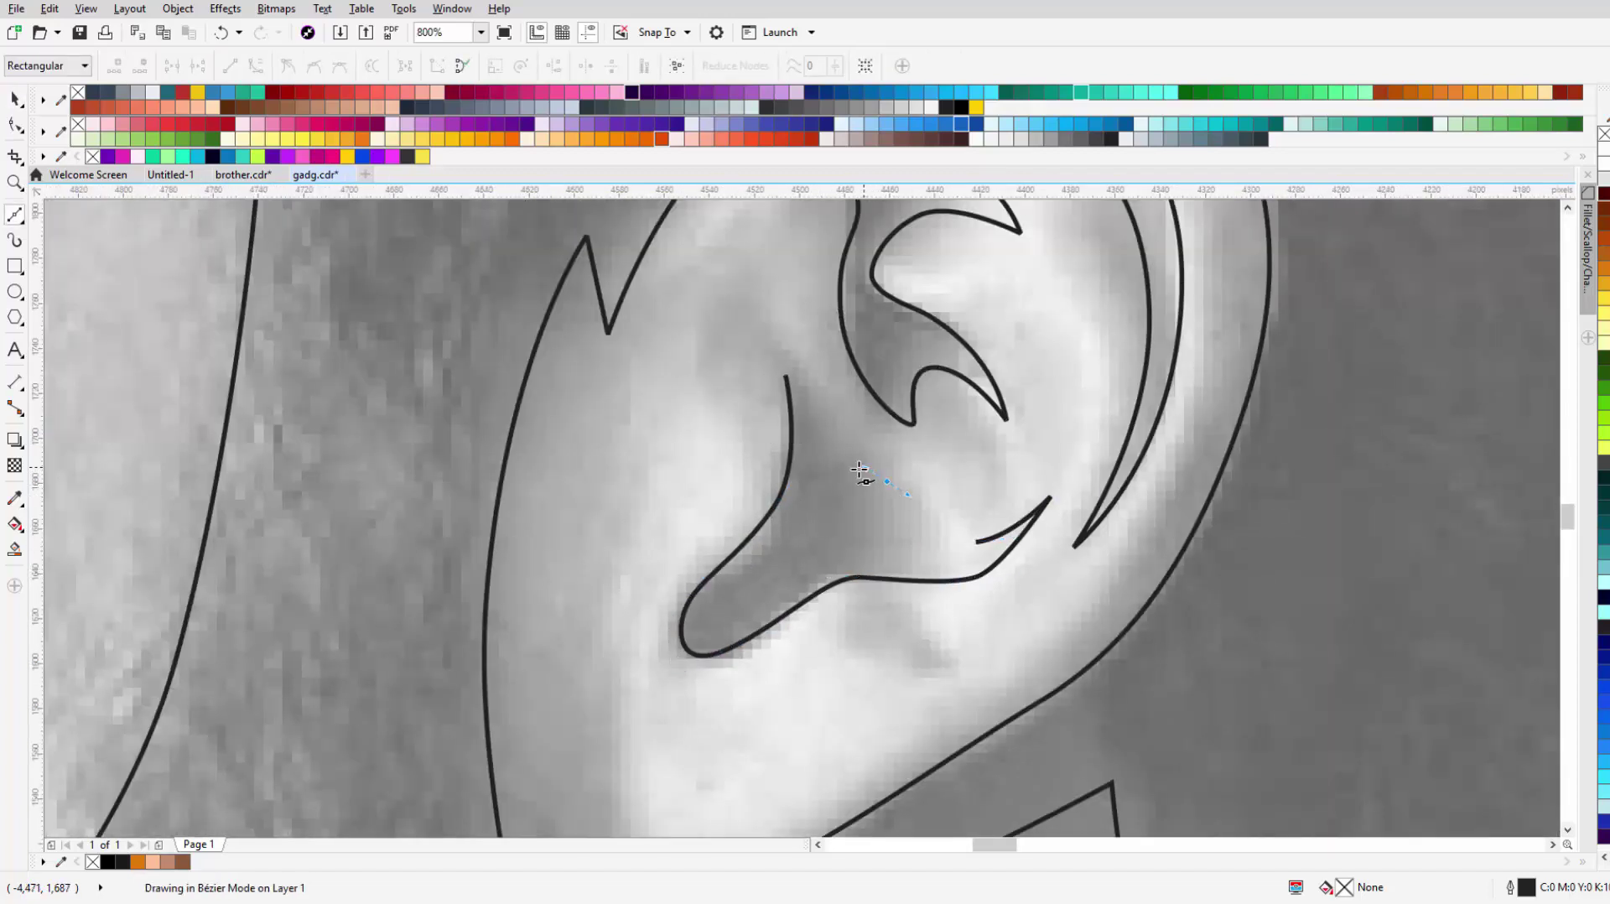
click(785, 375)
scroll(786, 375, down, 3)
scroll(755, 420, up, 2)
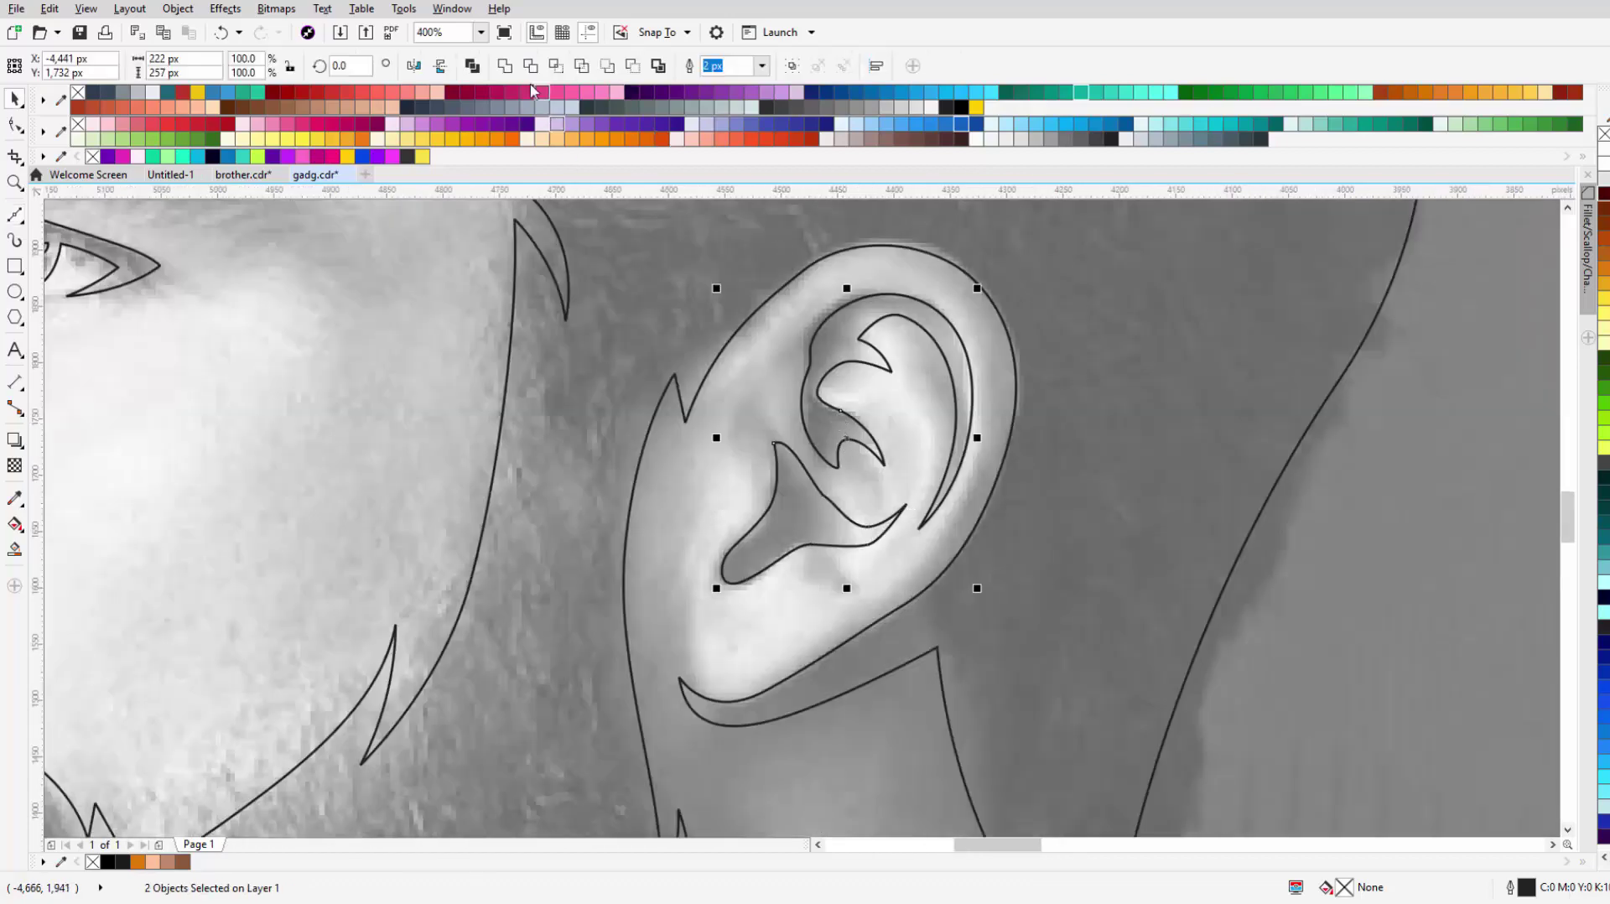
scroll(615, 460, down, 2)
scroll(615, 460, up, 1)
scroll(742, 473, down, 1)
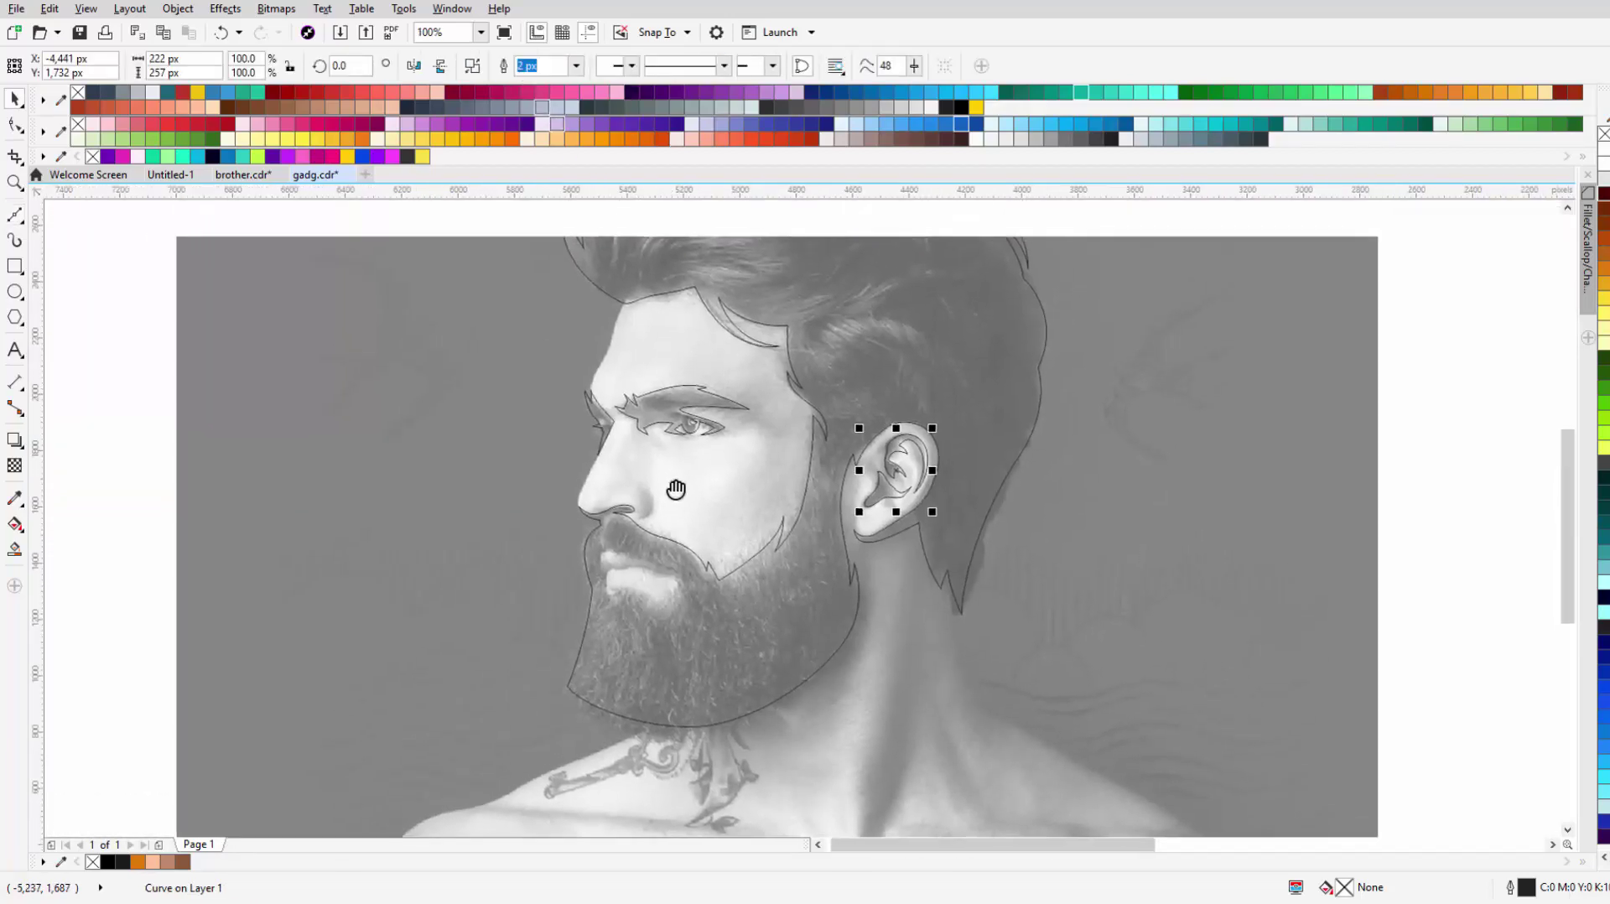
Step: Trace the nostril edge and close it into a crescent shape
scroll(671, 503, up, 2)
scroll(663, 507, up, 2)
click(18, 214)
scroll(713, 503, up, 2)
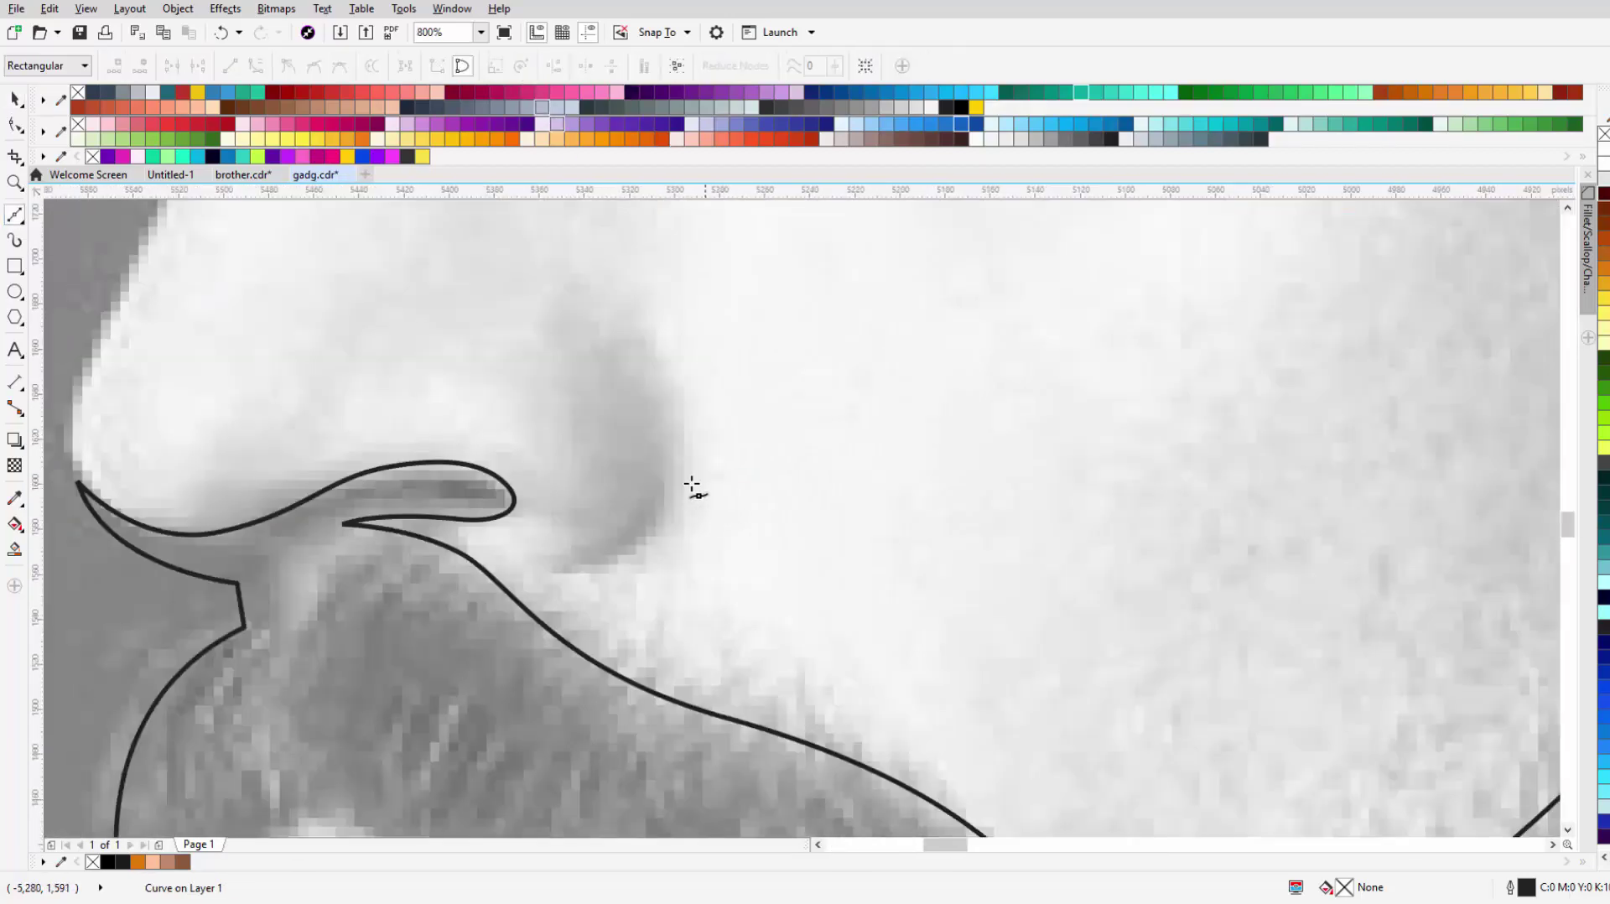
click(637, 482)
click(549, 549)
scroll(591, 562, up, 2)
drag(675, 556, 749, 532)
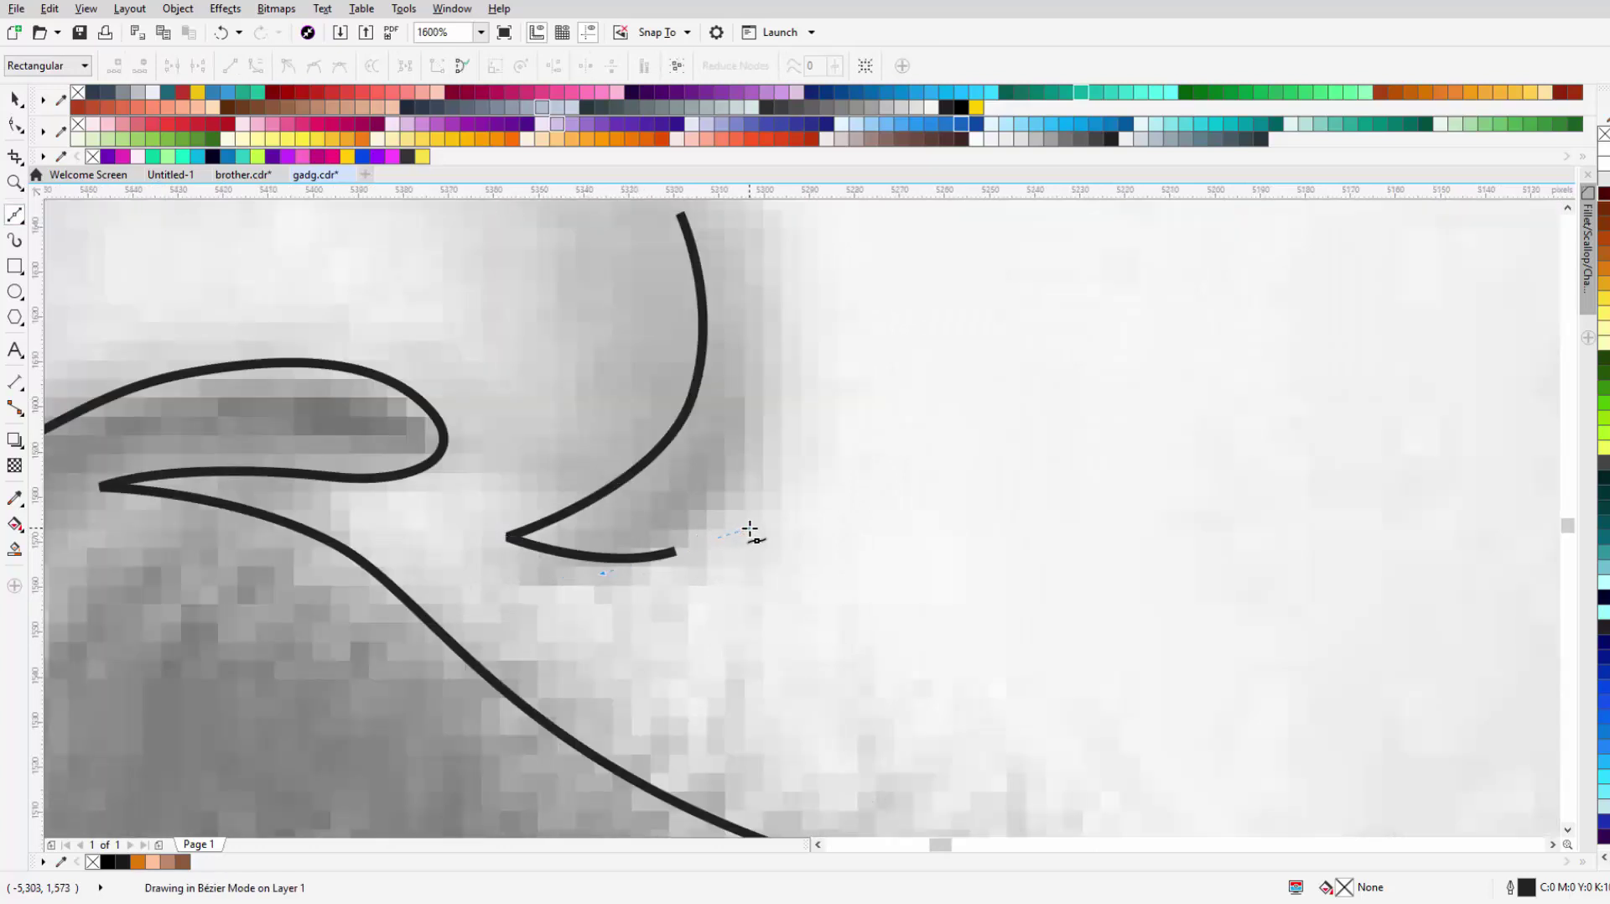
click(635, 287)
key(space)
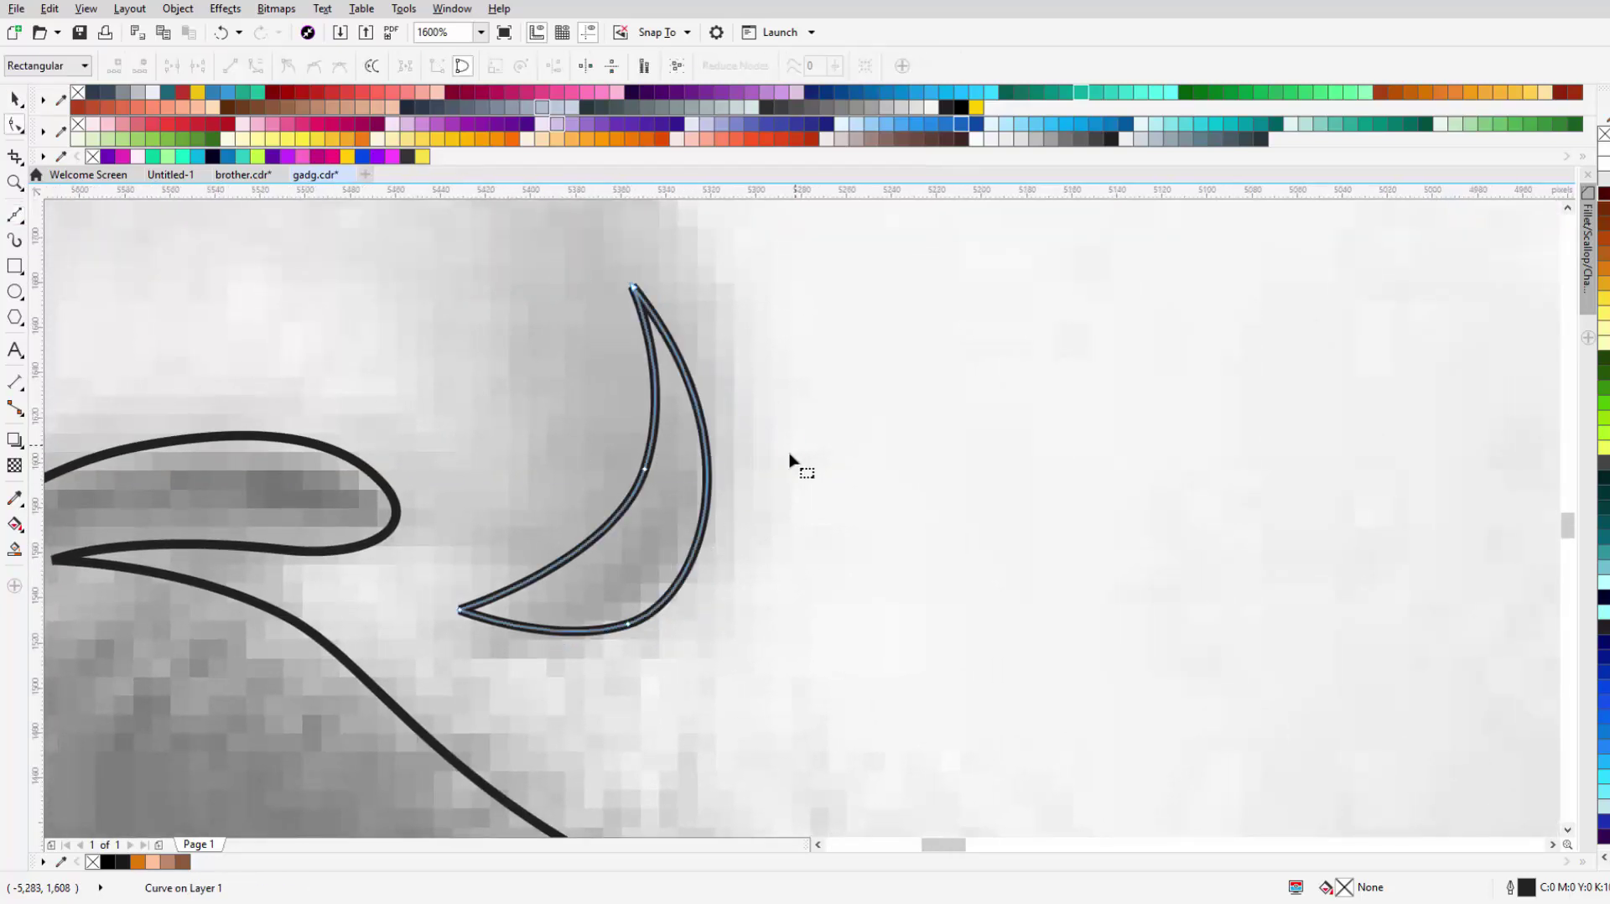
scroll(758, 469, down, 3)
scroll(751, 552, up, 2)
Step: Trace and close the rounded lower-lip highlight outline
click(14, 214)
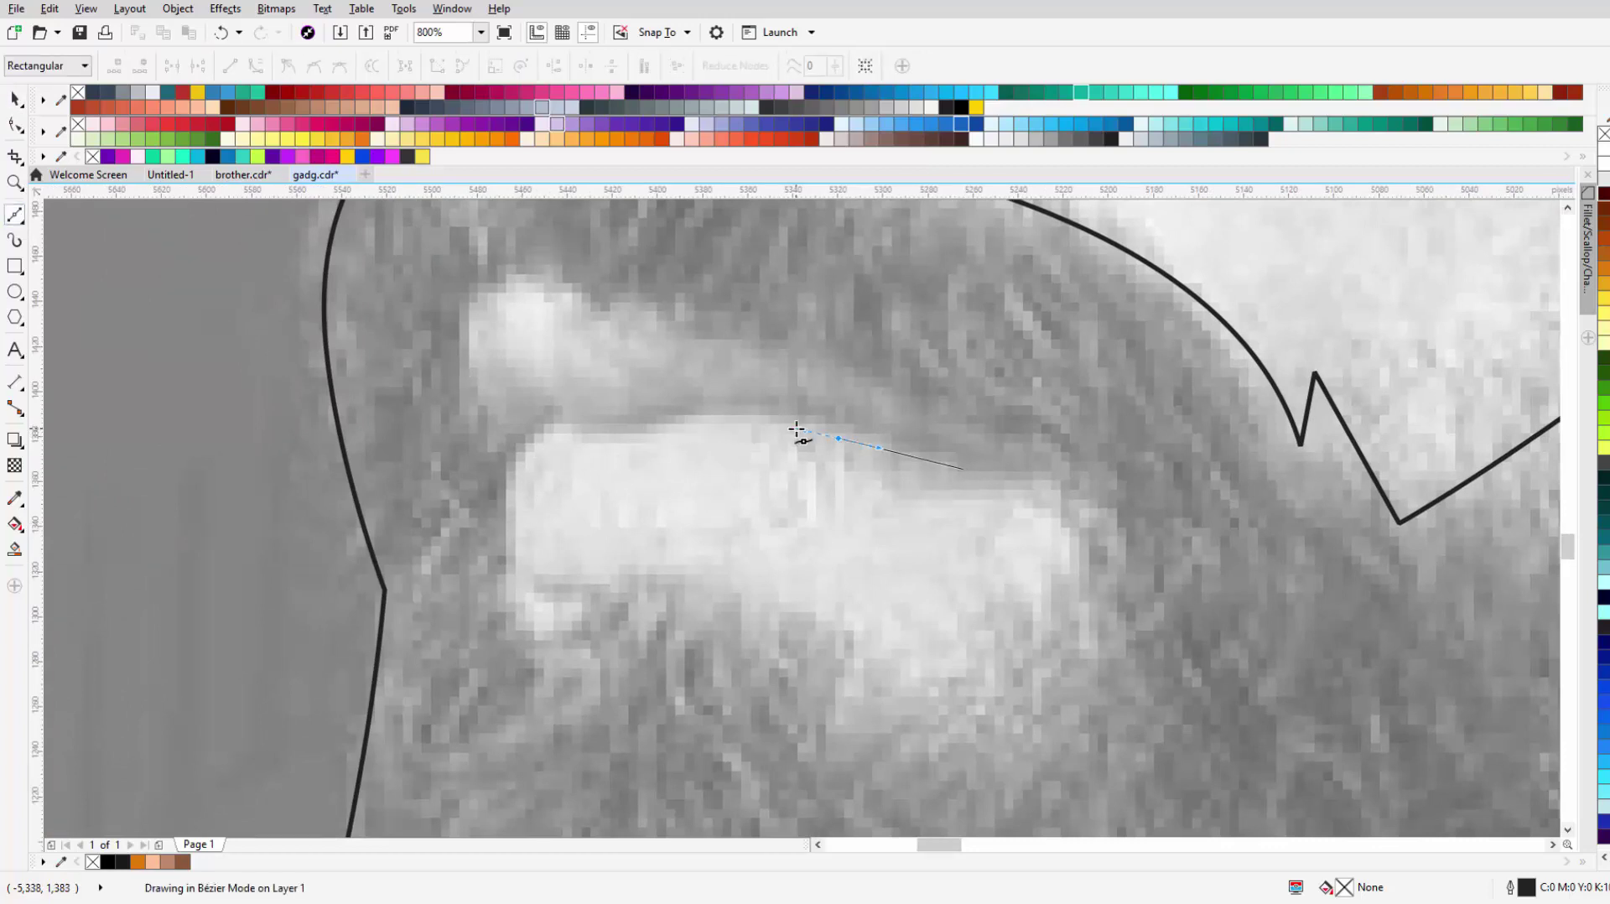
click(570, 442)
click(499, 501)
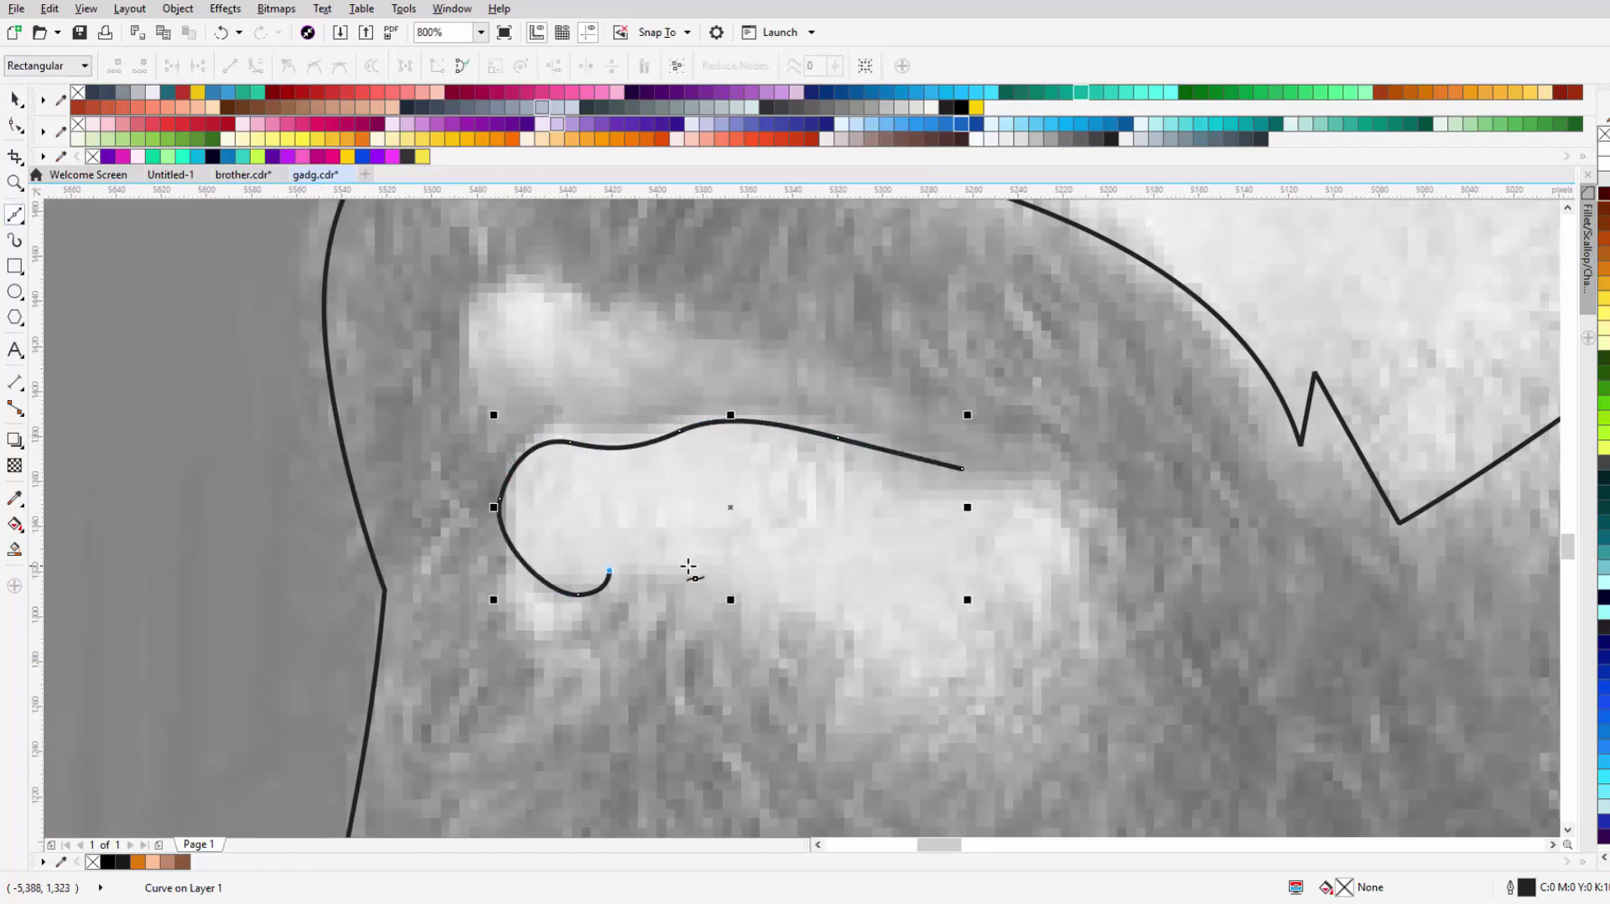
drag(1057, 593, 1060, 591)
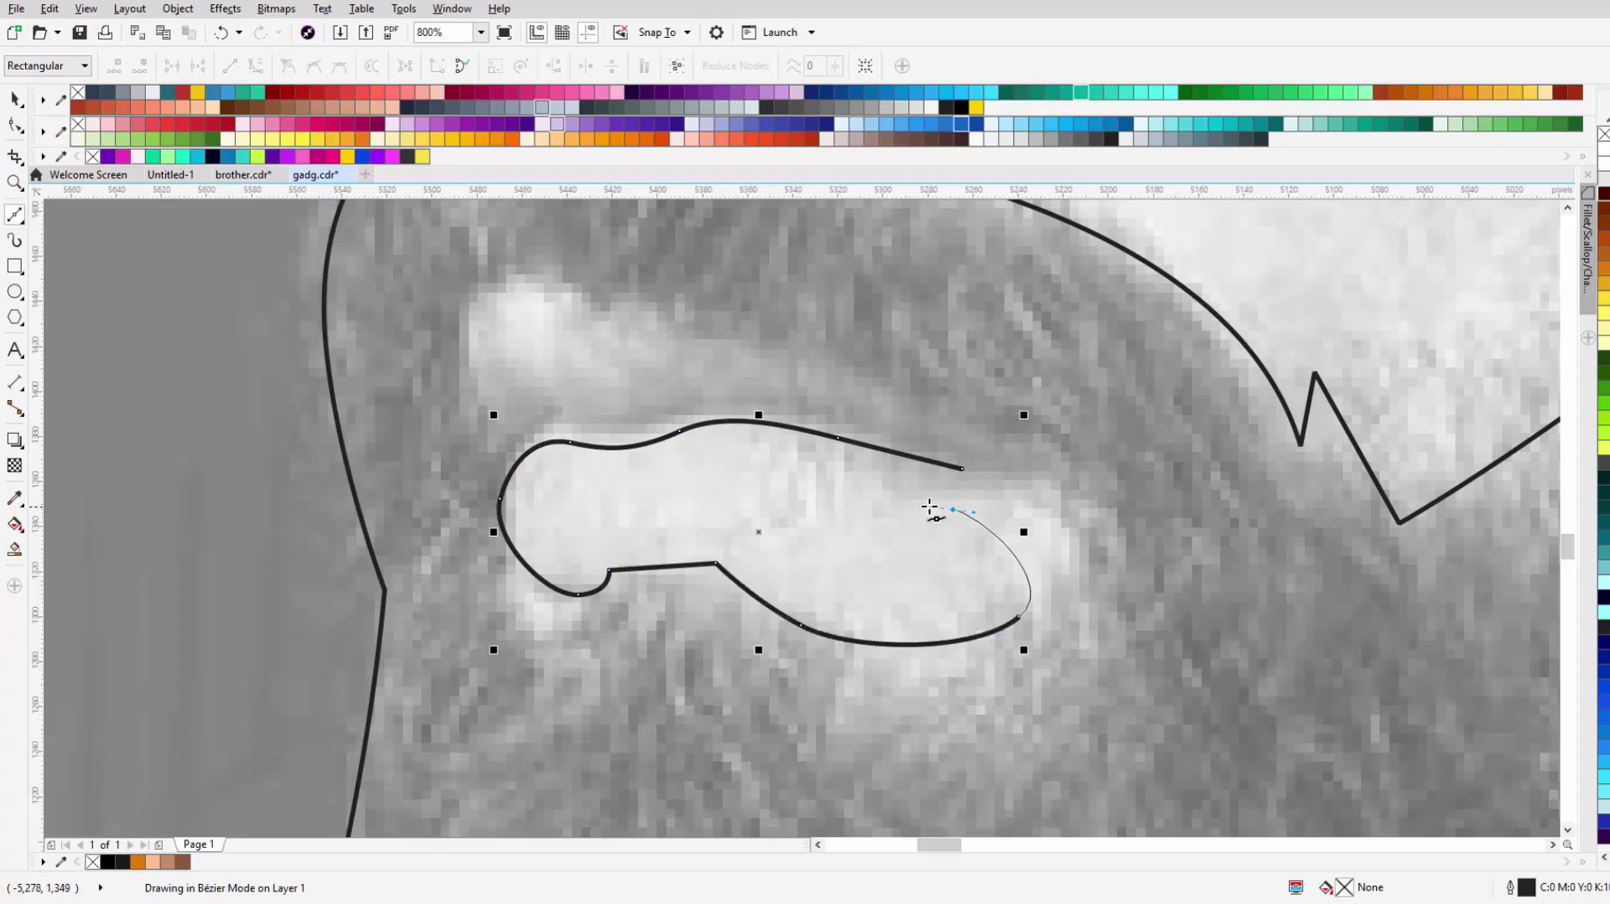
click(953, 509)
click(824, 508)
click(963, 468)
scroll(839, 503, down, 3)
scroll(551, 514, up, 3)
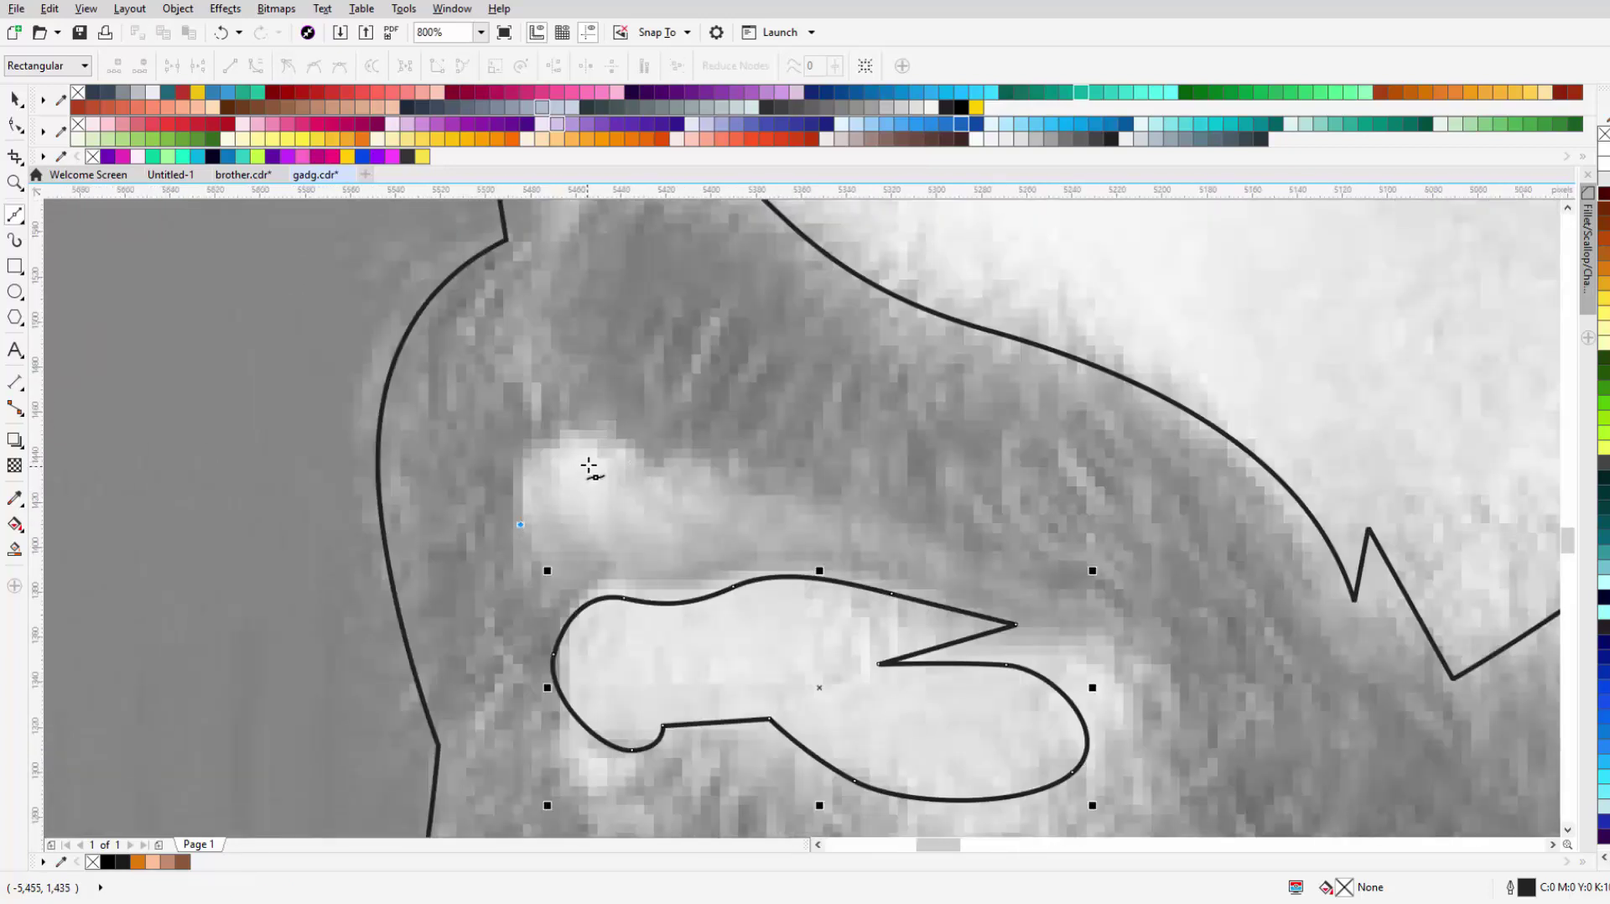
Step: Draw the thin pointed crescent along the upper lip highlight
drag(587, 472, 617, 472)
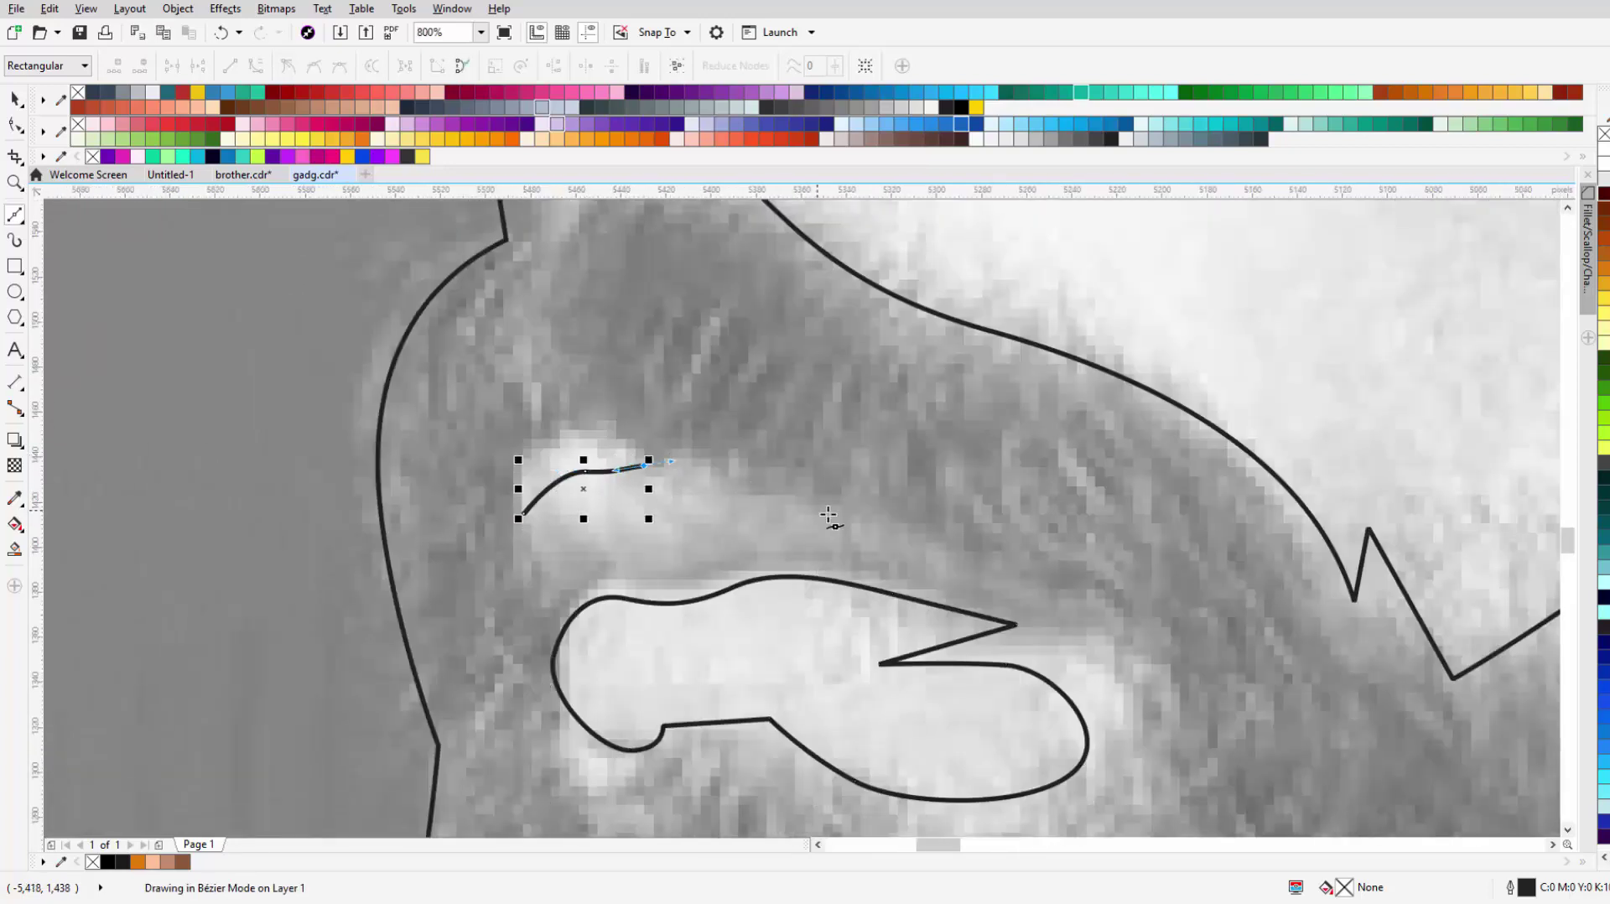
drag(904, 545, 872, 528)
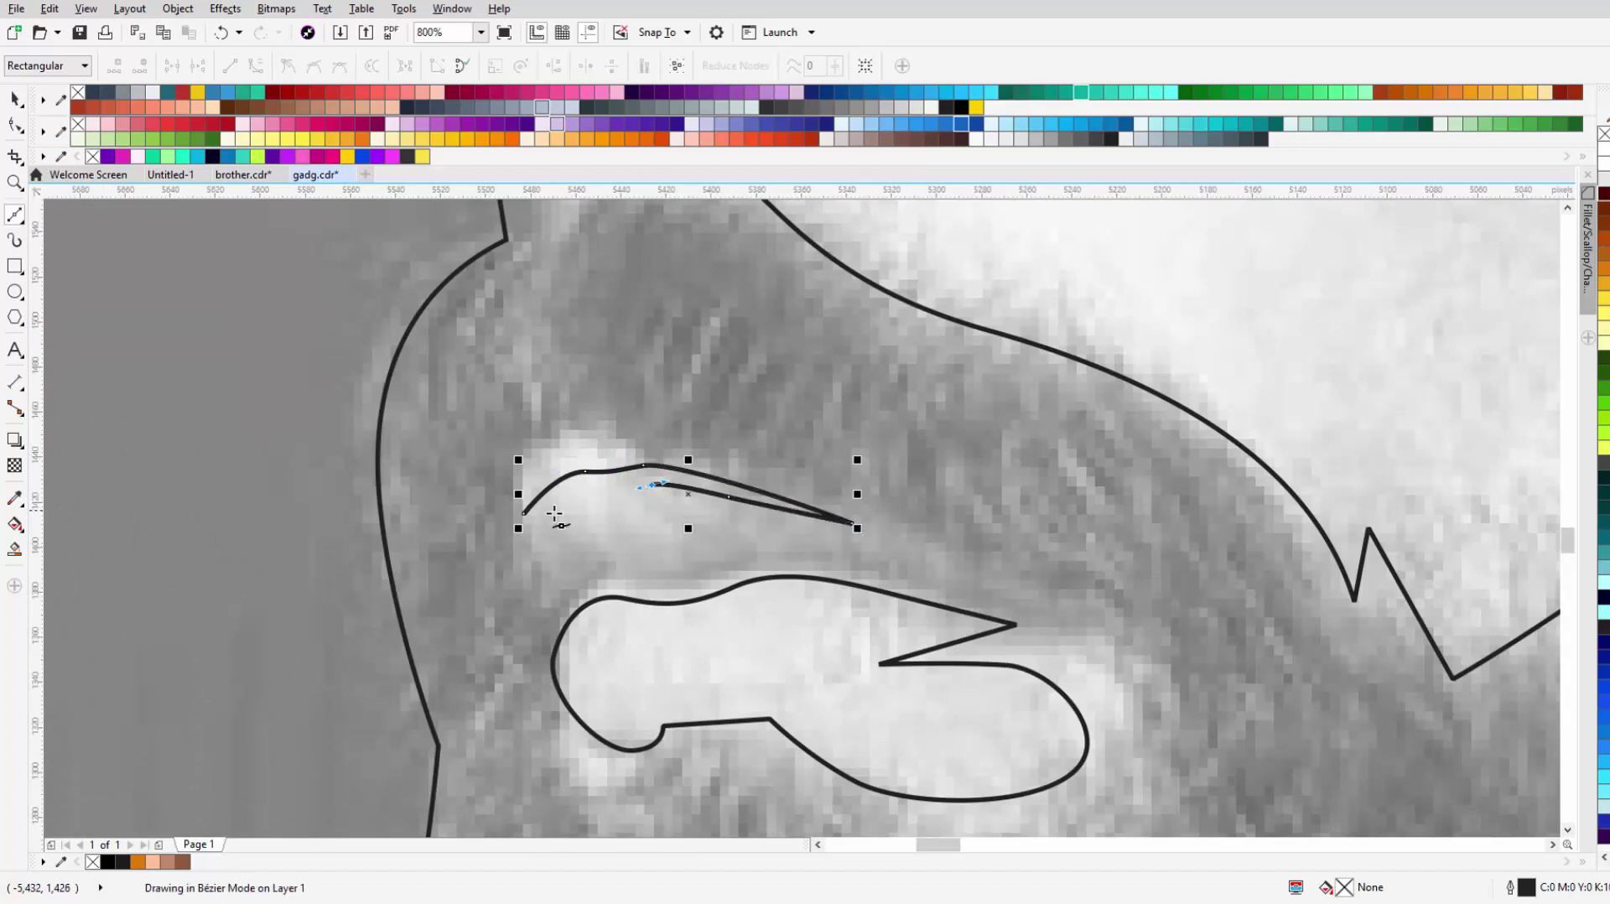
key(space)
scroll(575, 480, down, 3)
scroll(515, 594, down, 2)
scroll(560, 513, up, 2)
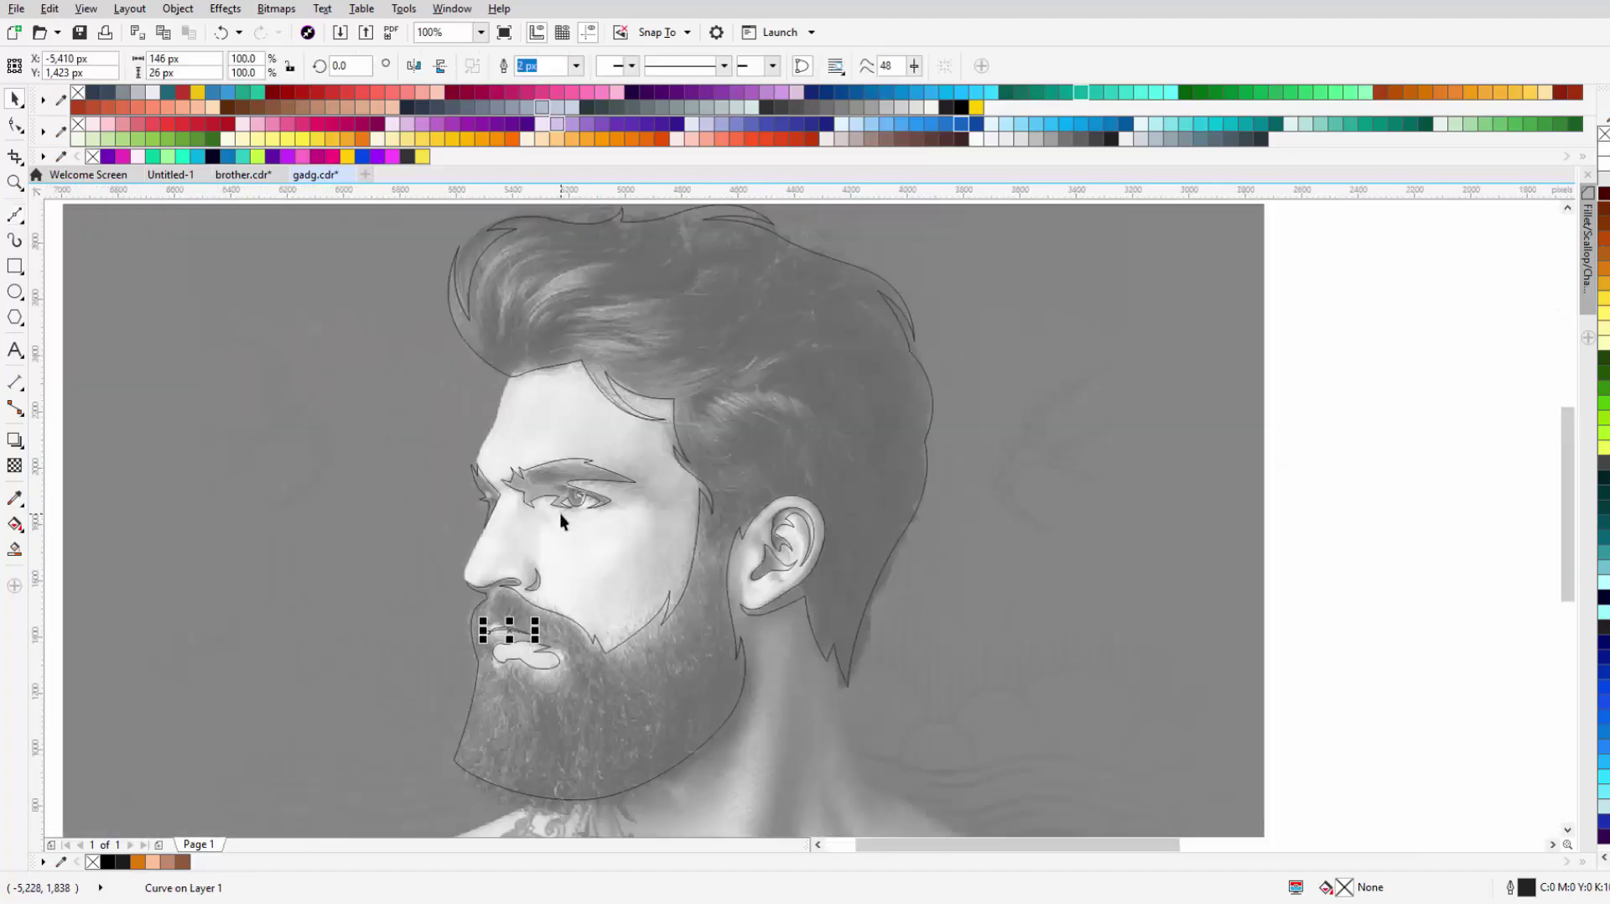
scroll(540, 530, up, 1)
scroll(540, 530, down, 2)
key(ctrl+a)
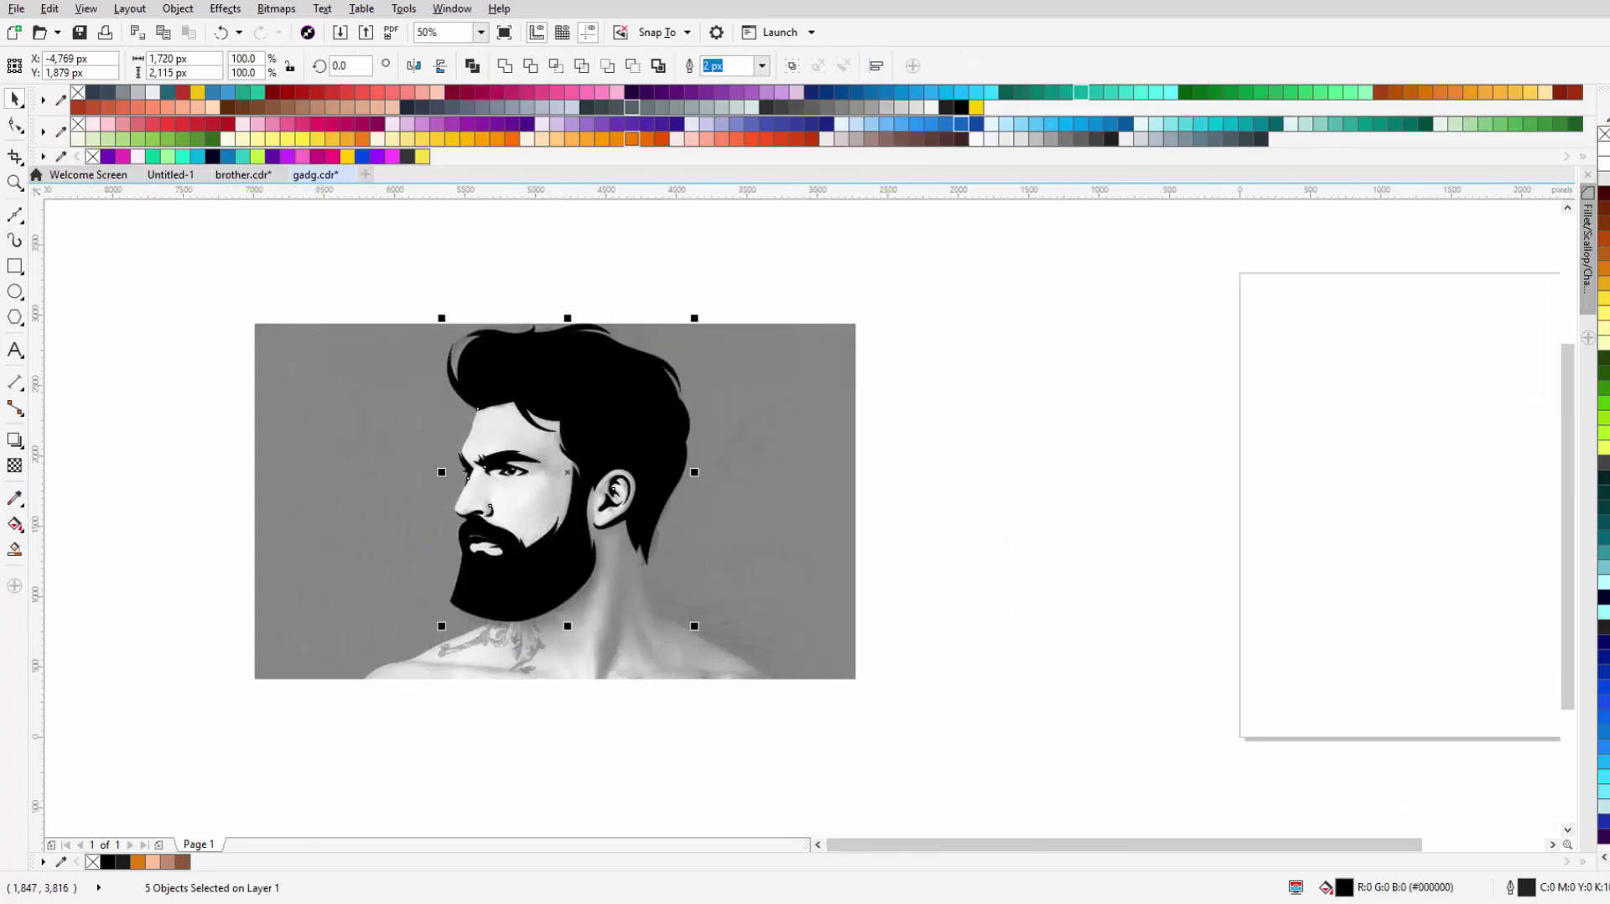
key(ctrl+z)
click(946, 391)
scroll(635, 497, up, 1)
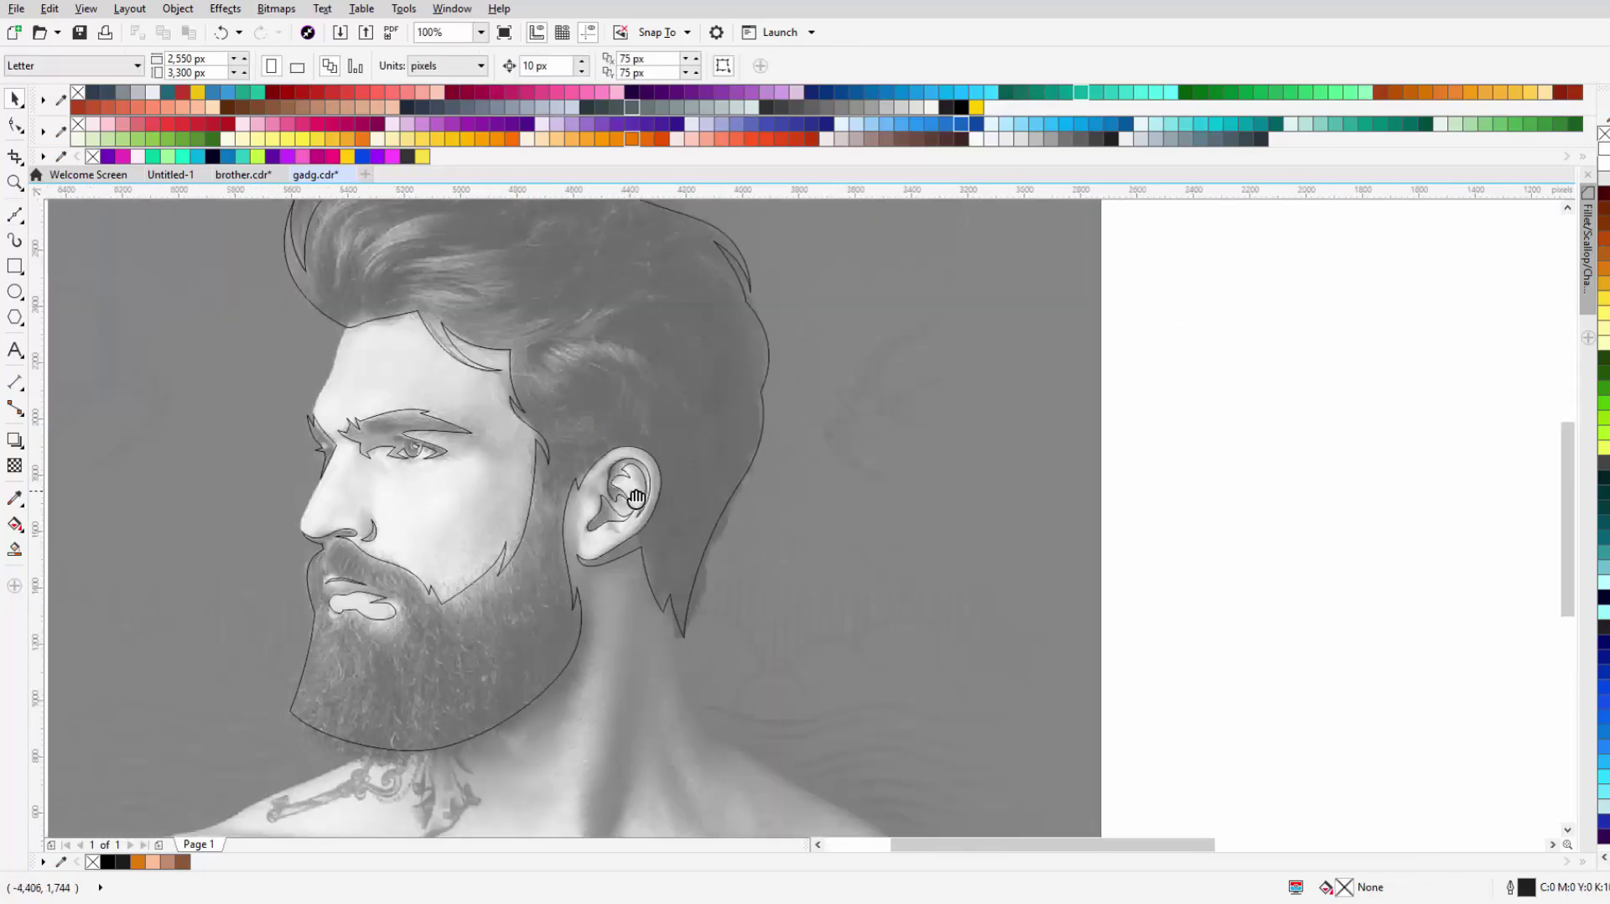
drag(635, 498, 697, 520)
scroll(587, 394, up, 1)
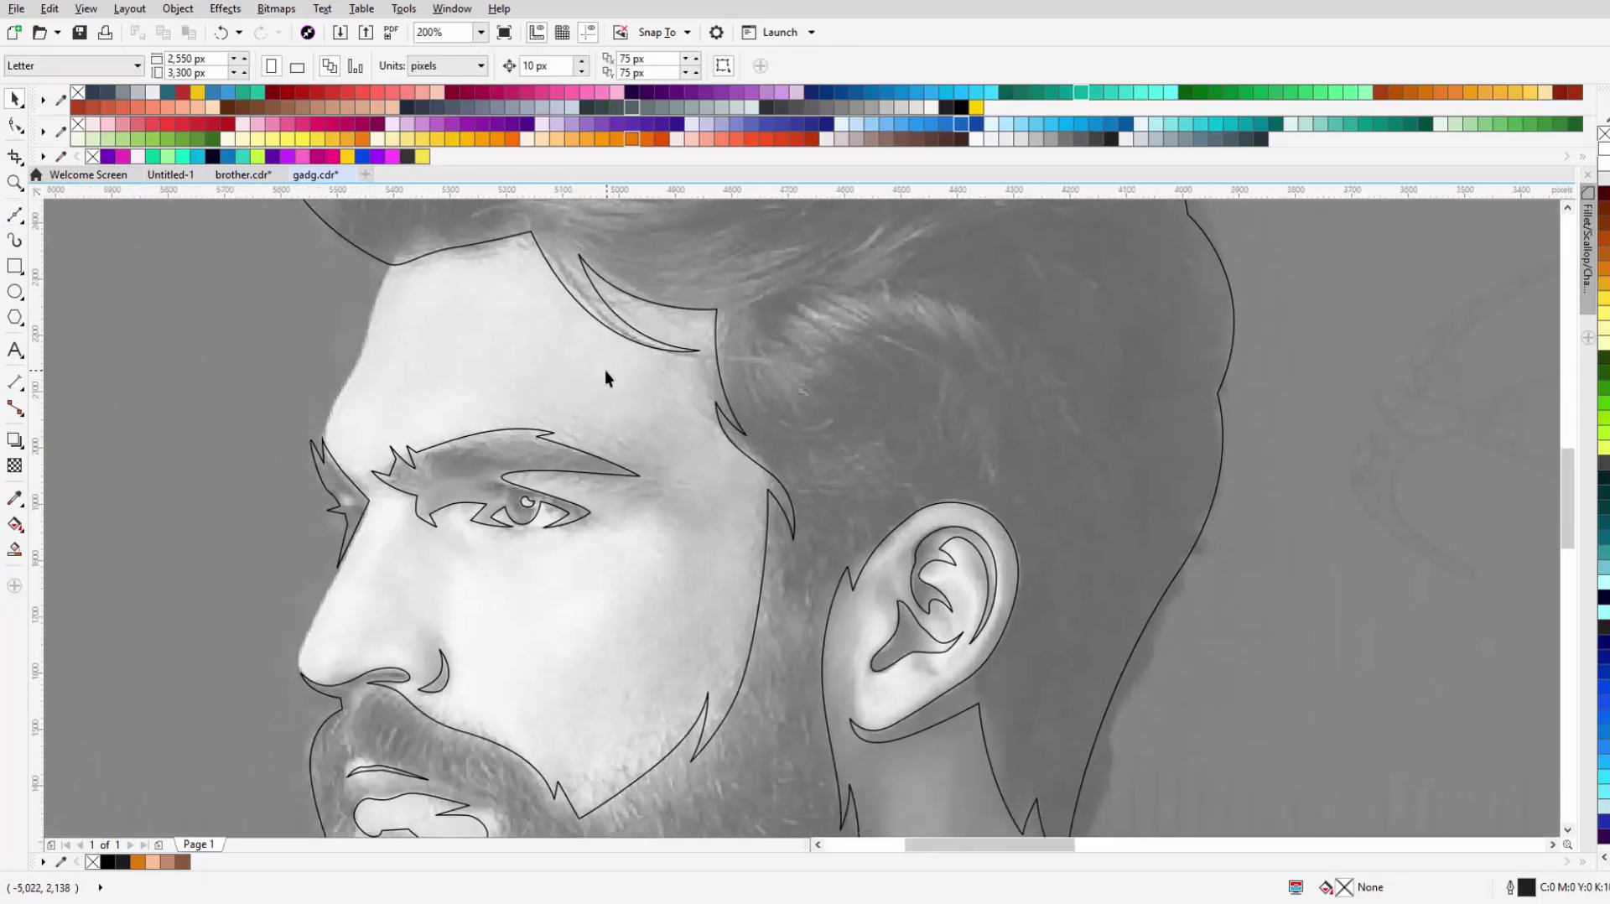
scroll(587, 420, down, 1)
Step: Delete the unwanted temple curve and remove the lightening effect from the photo
key(F5)
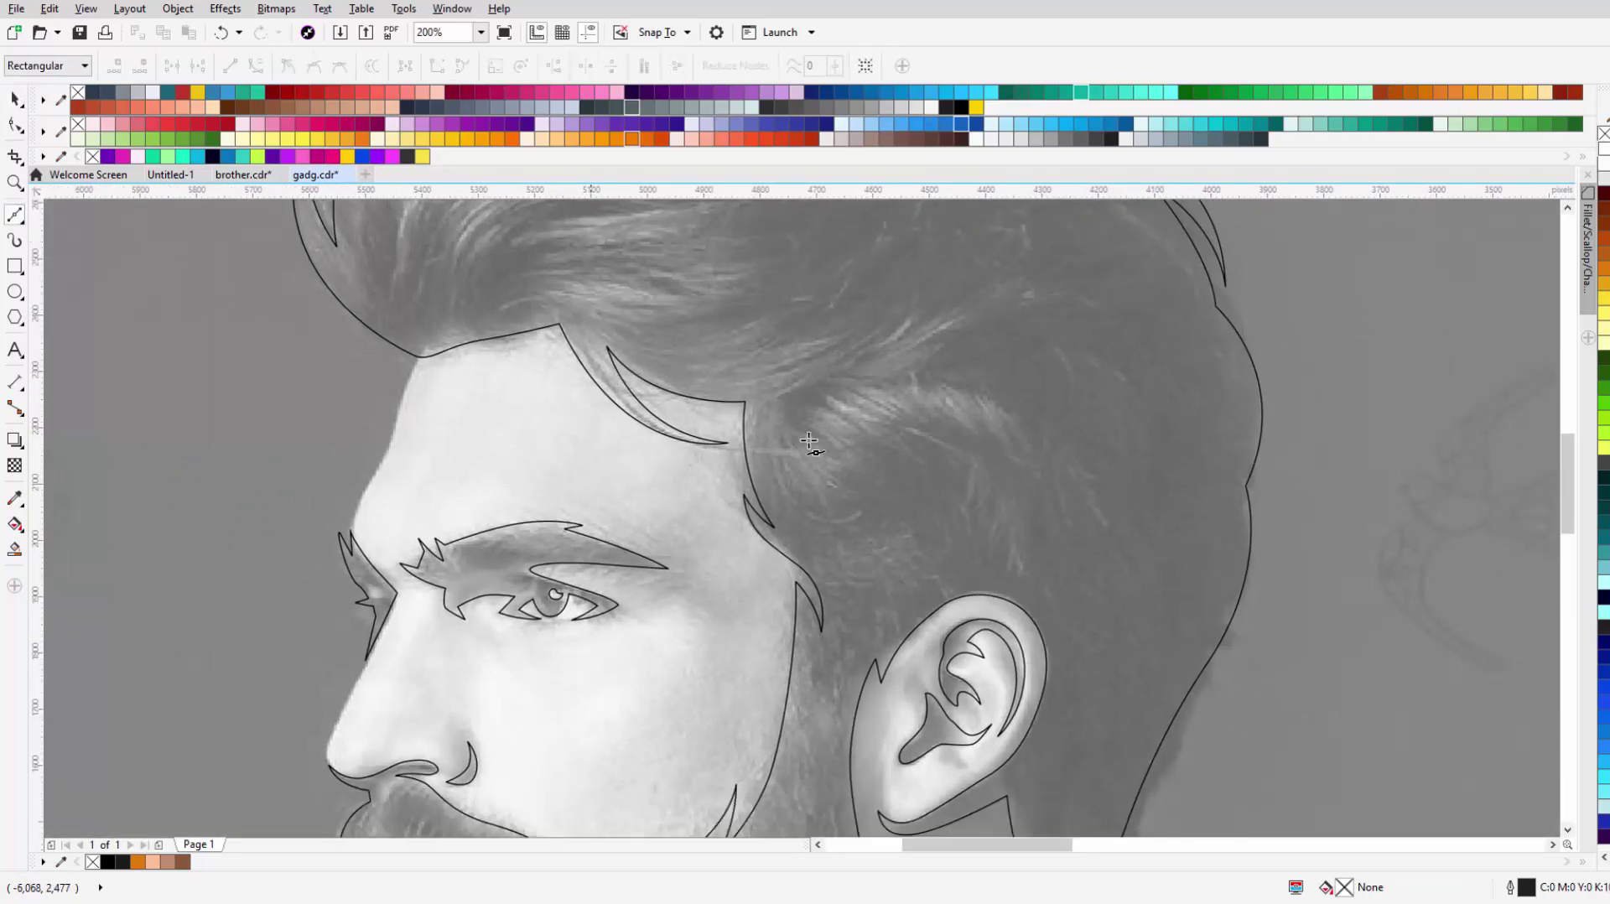
key(space)
scroll(634, 506, down, 1)
scroll(736, 492, up, 1)
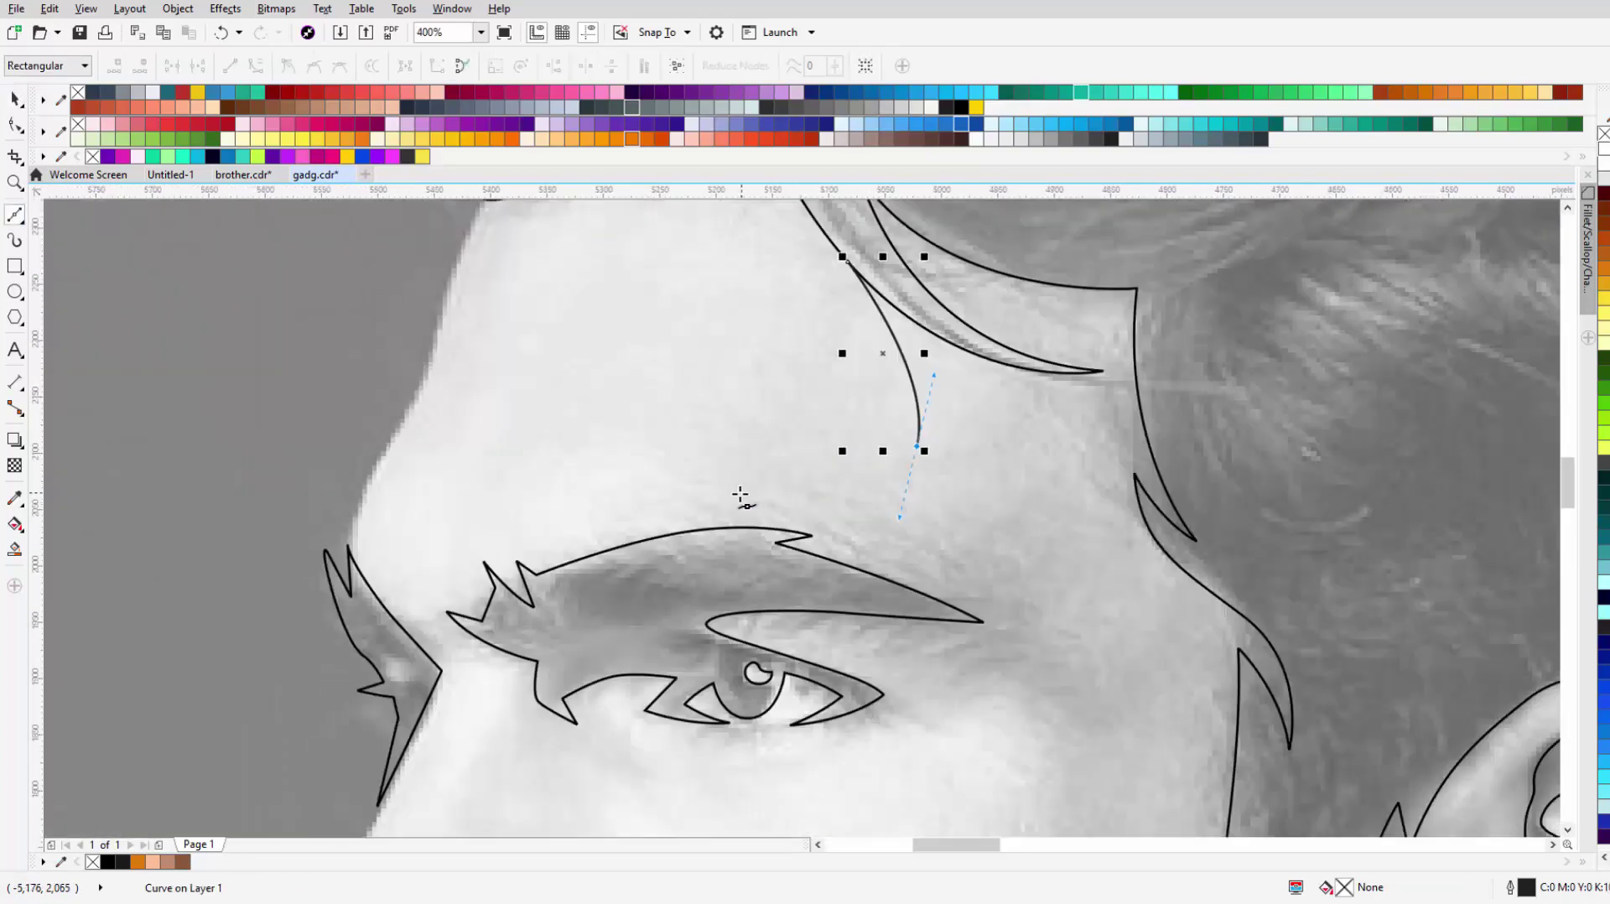
key(Delete)
scroll(676, 492, down, 1)
click(675, 492)
key(F5)
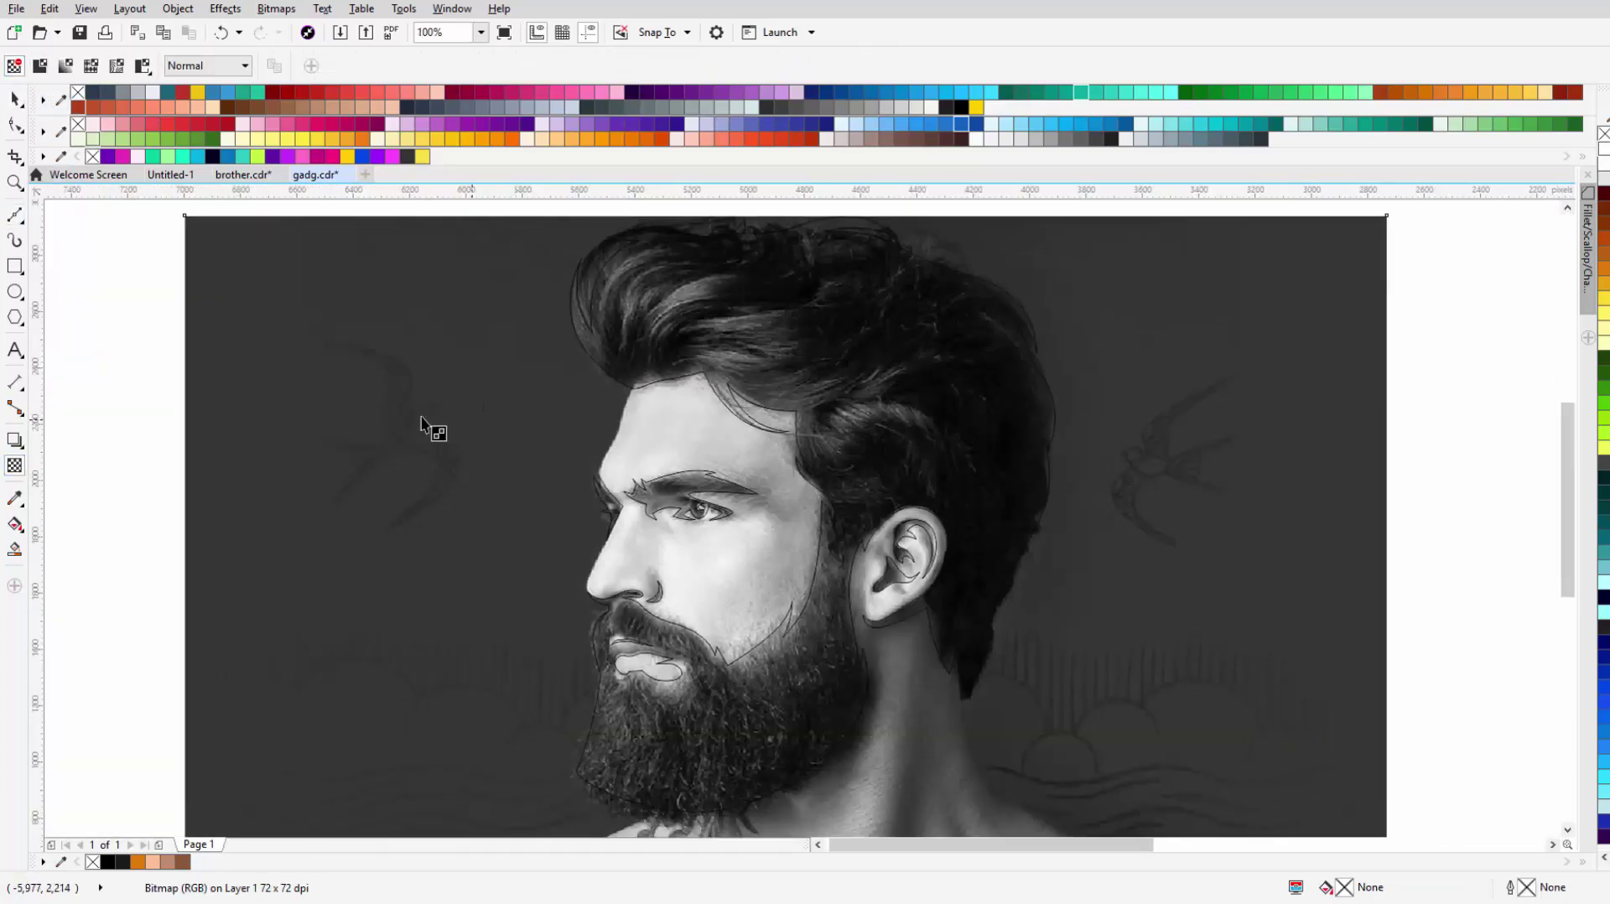
key(space)
key(space)
Step: Trace a new curve from the temple down and along the eyebrow
scroll(767, 452, up, 2)
click(701, 351)
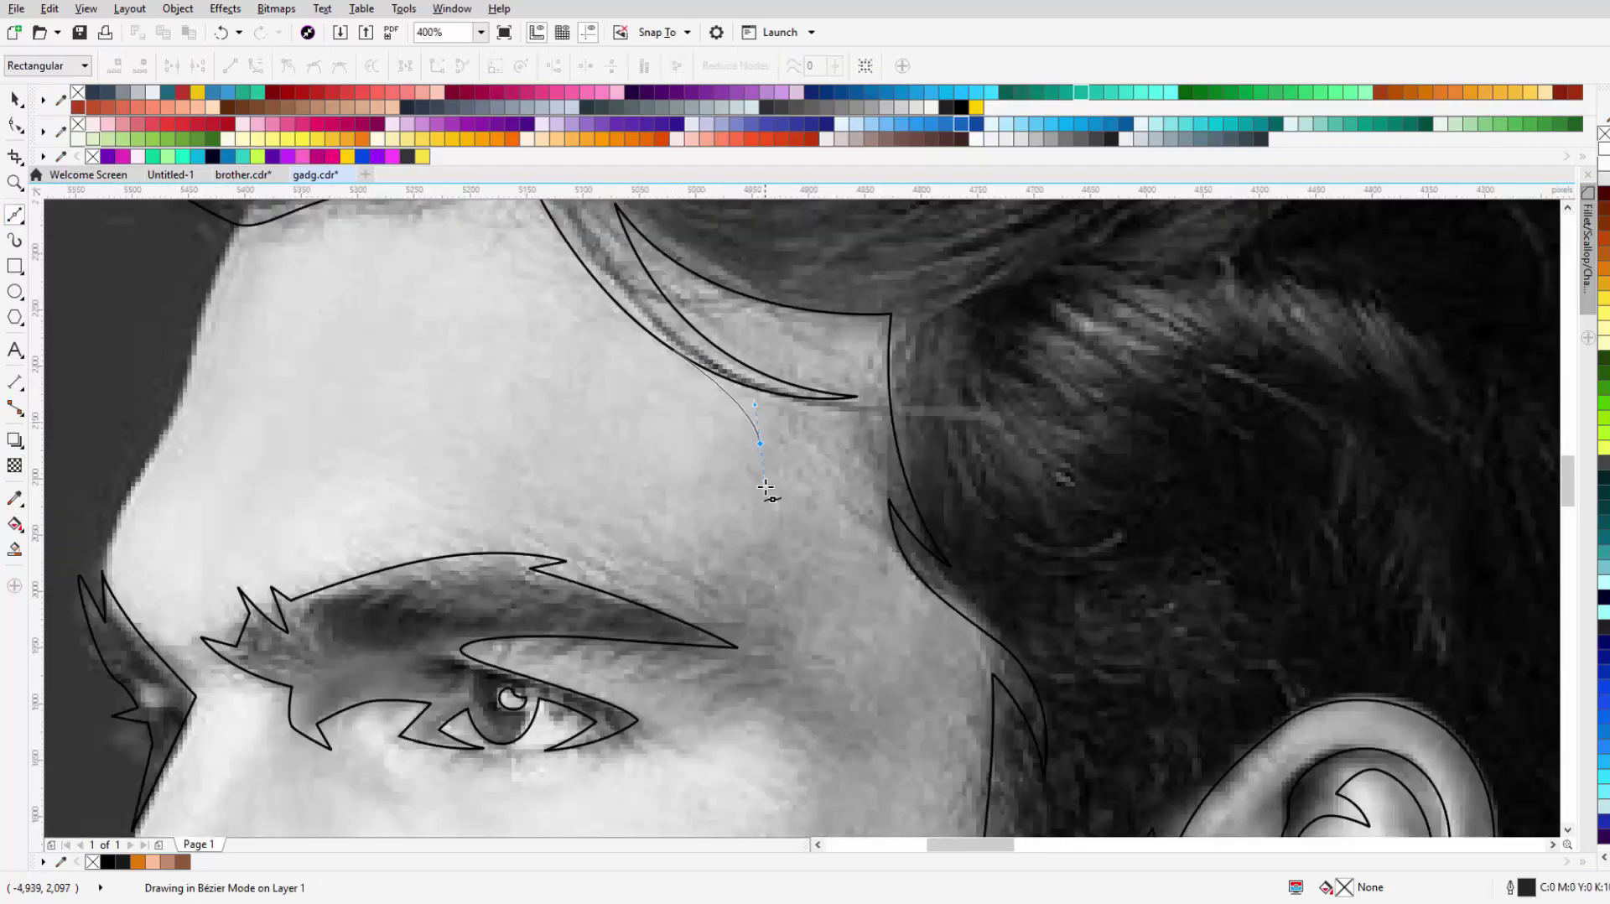
drag(756, 571, 706, 571)
scroll(461, 558, down, 3)
click(439, 472)
click(565, 485)
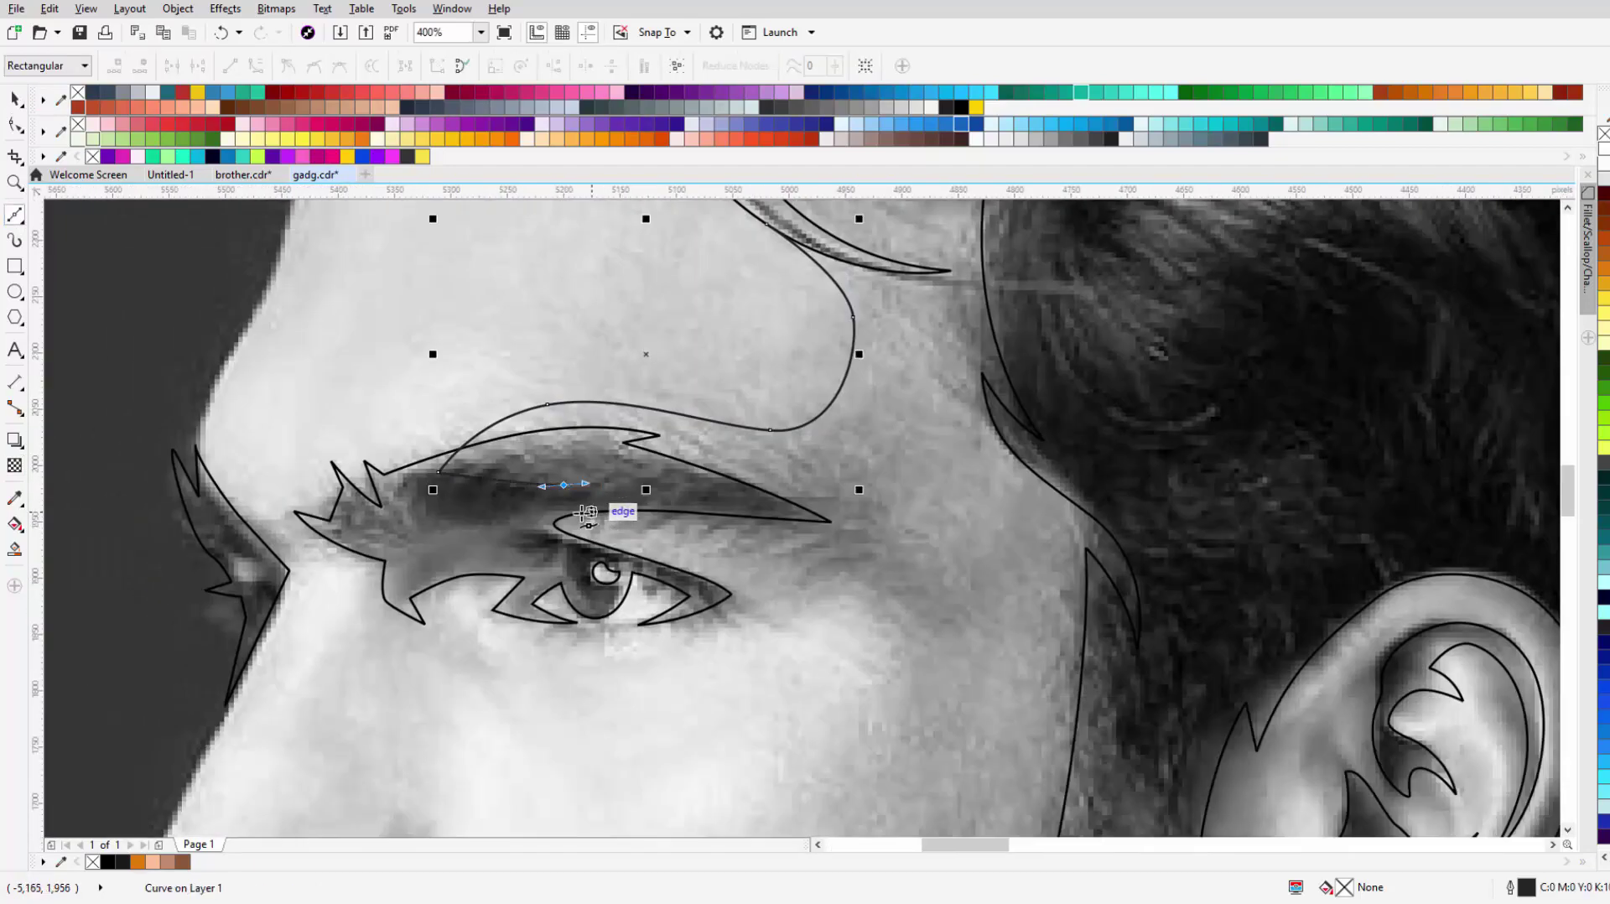
click(517, 511)
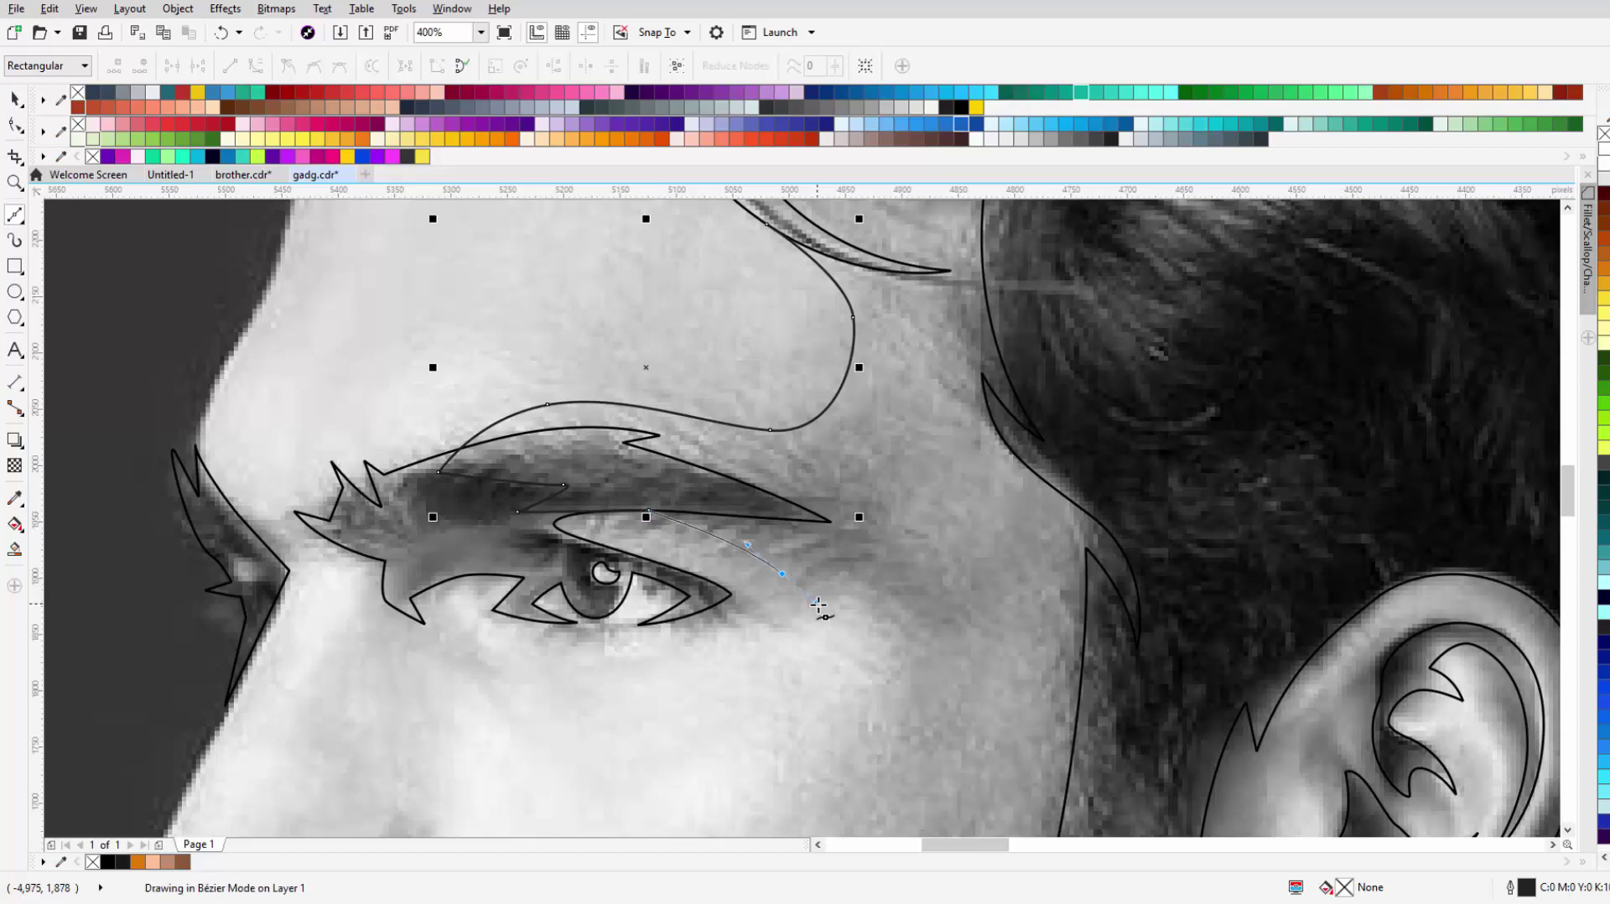
Step: Continue the outline past the brow's inner end to beneath the eye, undoing a misplaced node
scroll(818, 605, down, 4)
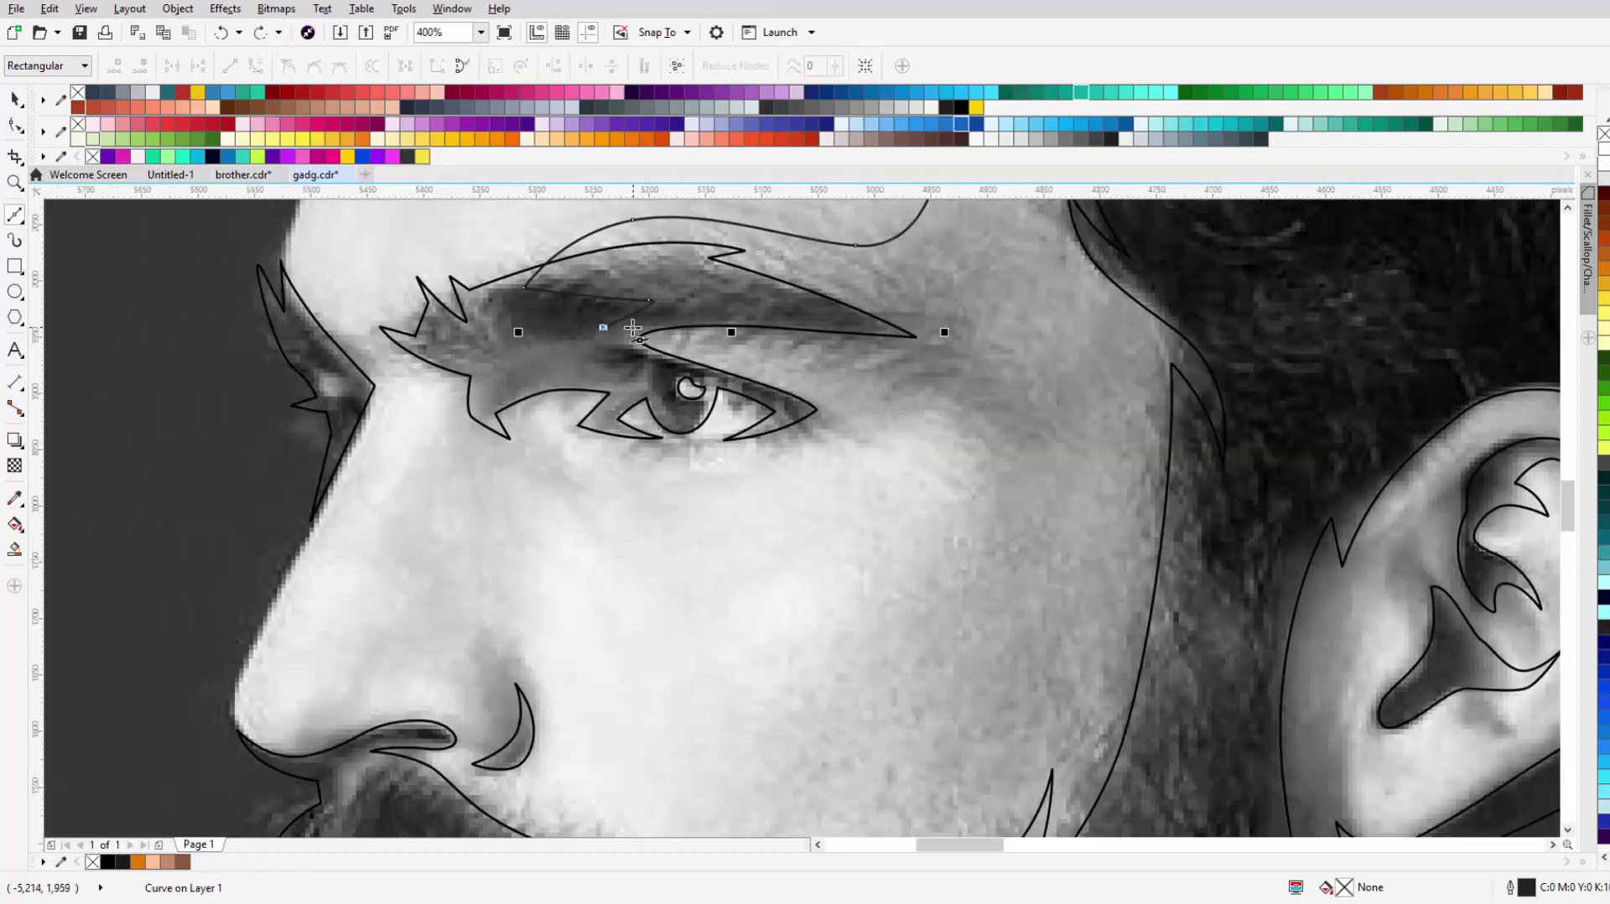
scroll(632, 328, up, 1)
click(371, 293)
drag(379, 401, 361, 442)
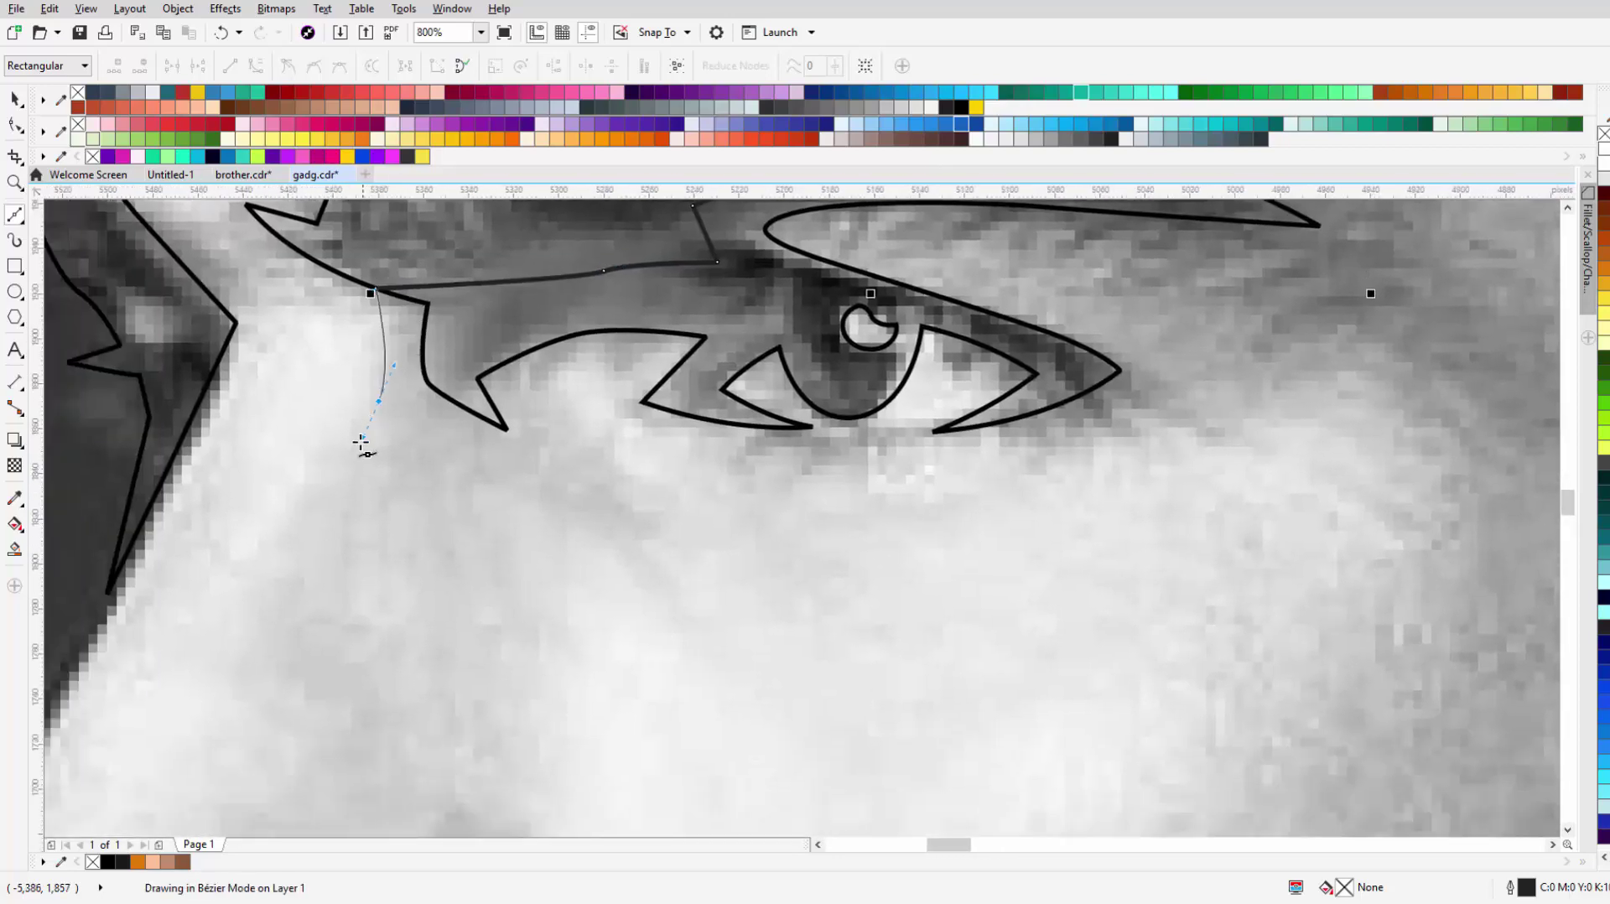
click(302, 554)
scroll(288, 621, down, 1)
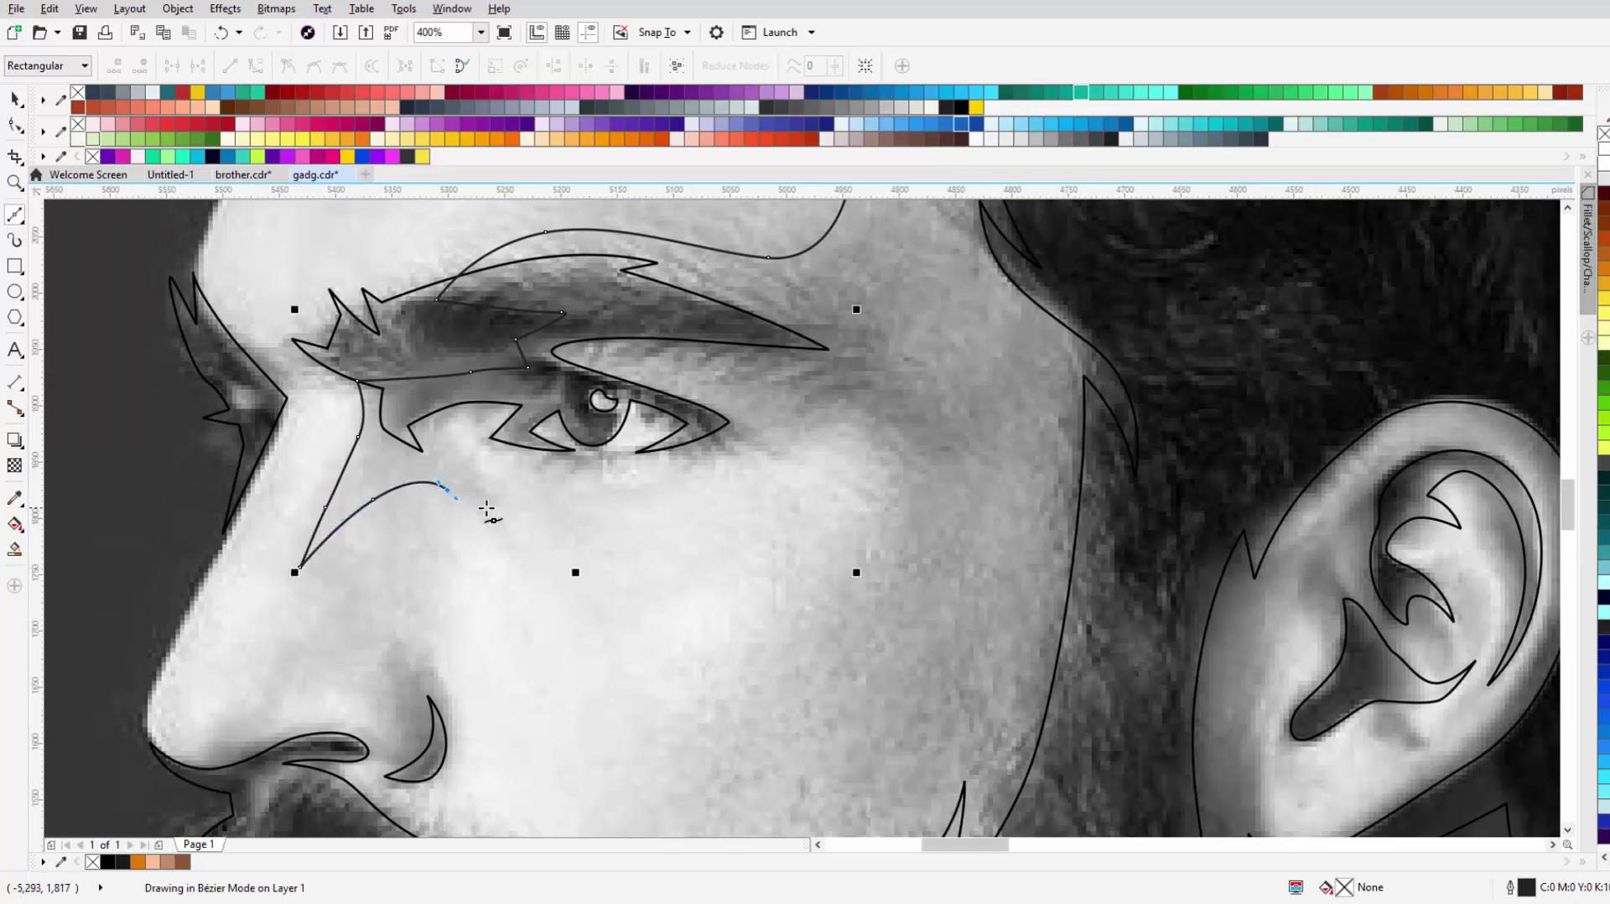
scroll(503, 487, up, 1)
key(ctrl+z)
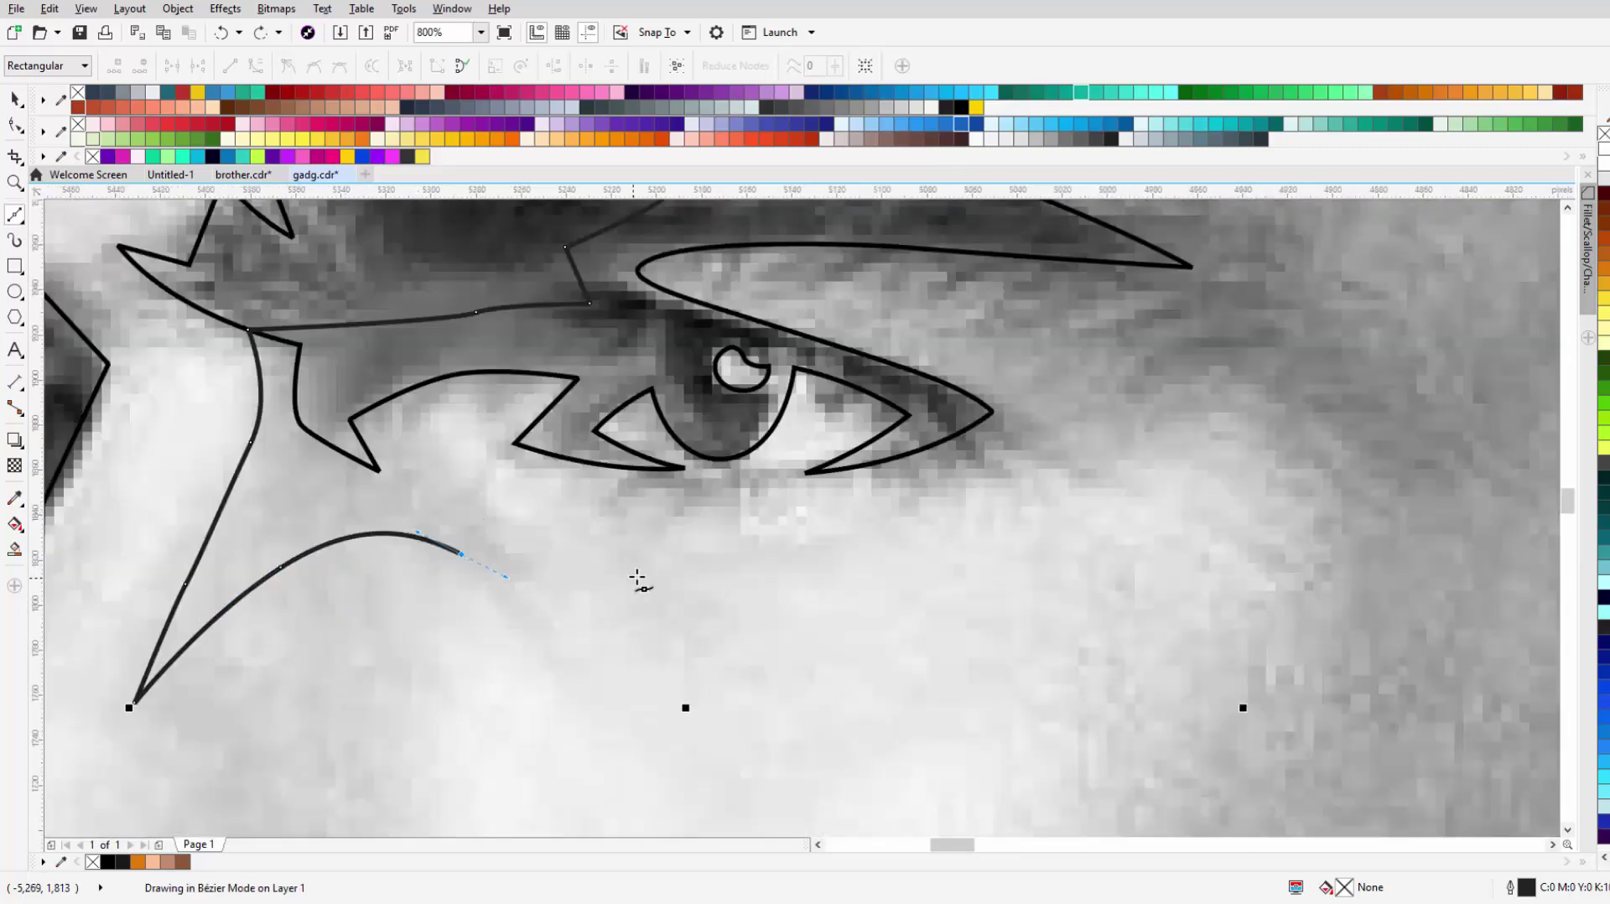
click(563, 455)
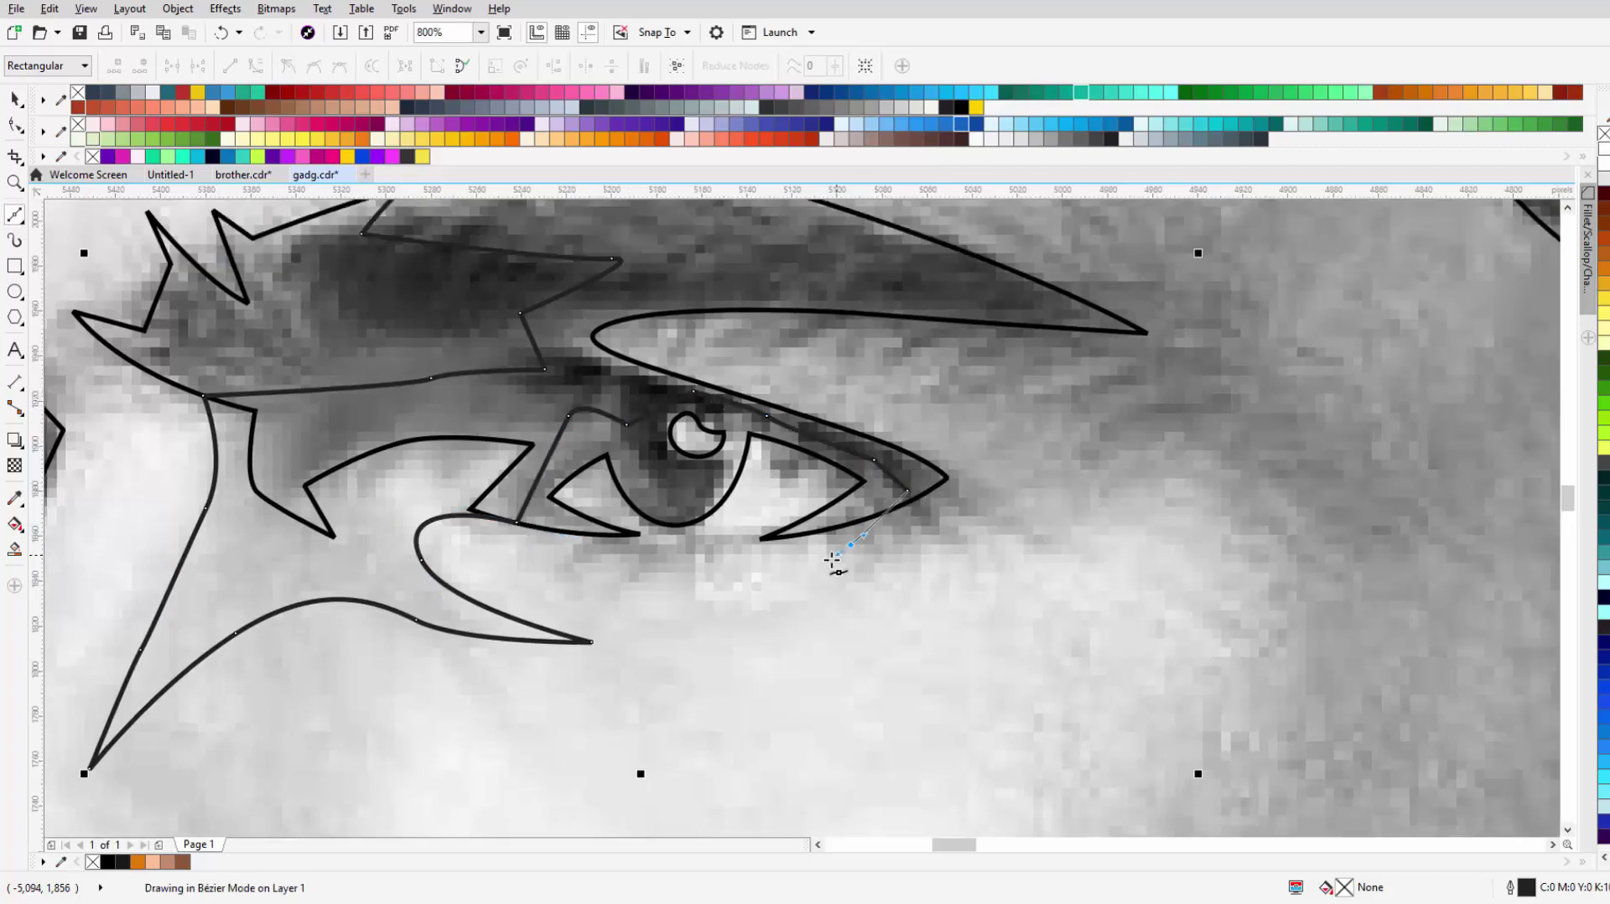
scroll(1070, 517, down, 1)
Step: Curve the outline along the lower eyelid and extend it down toward the cheek
scroll(931, 298, down, 1)
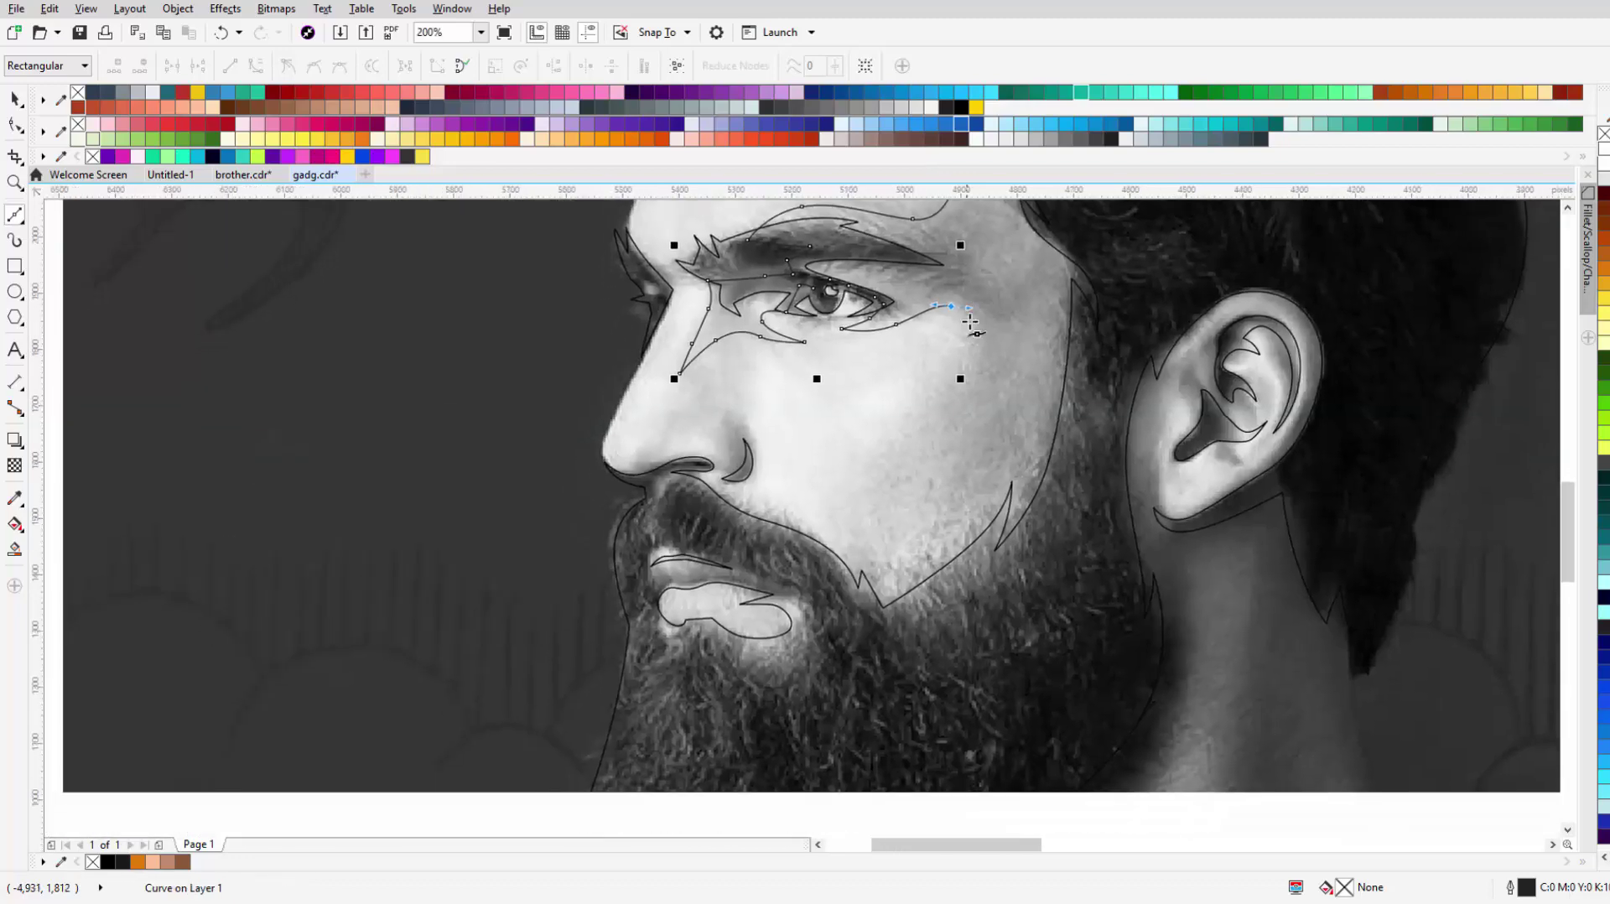
drag(918, 403, 872, 430)
click(854, 474)
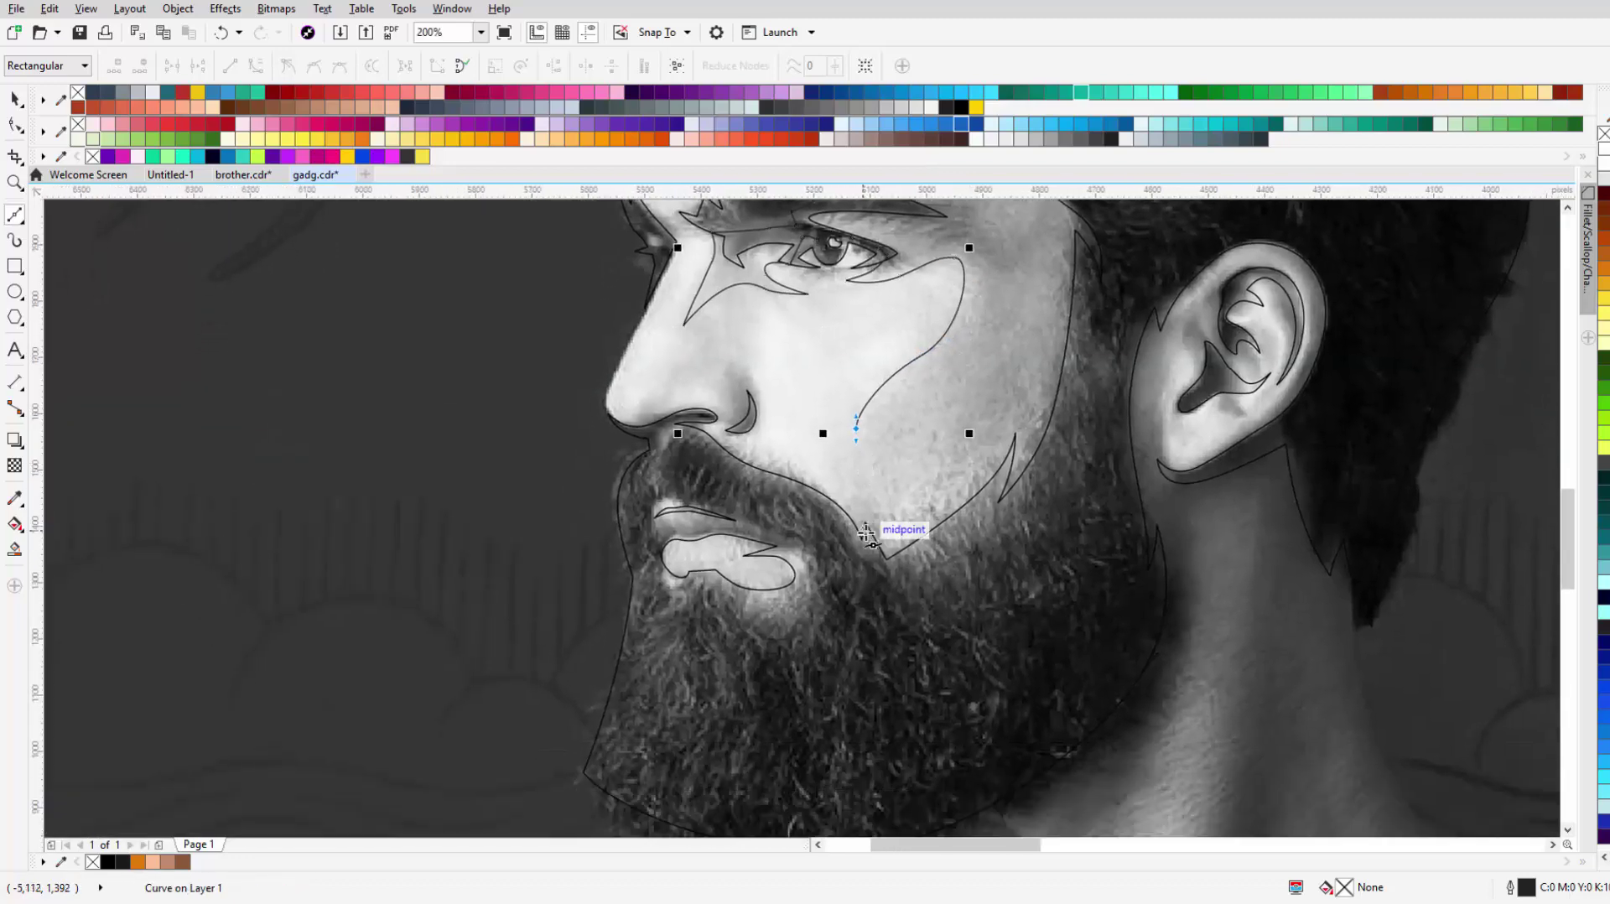
scroll(827, 550, down, 2)
scroll(839, 579, up, 1)
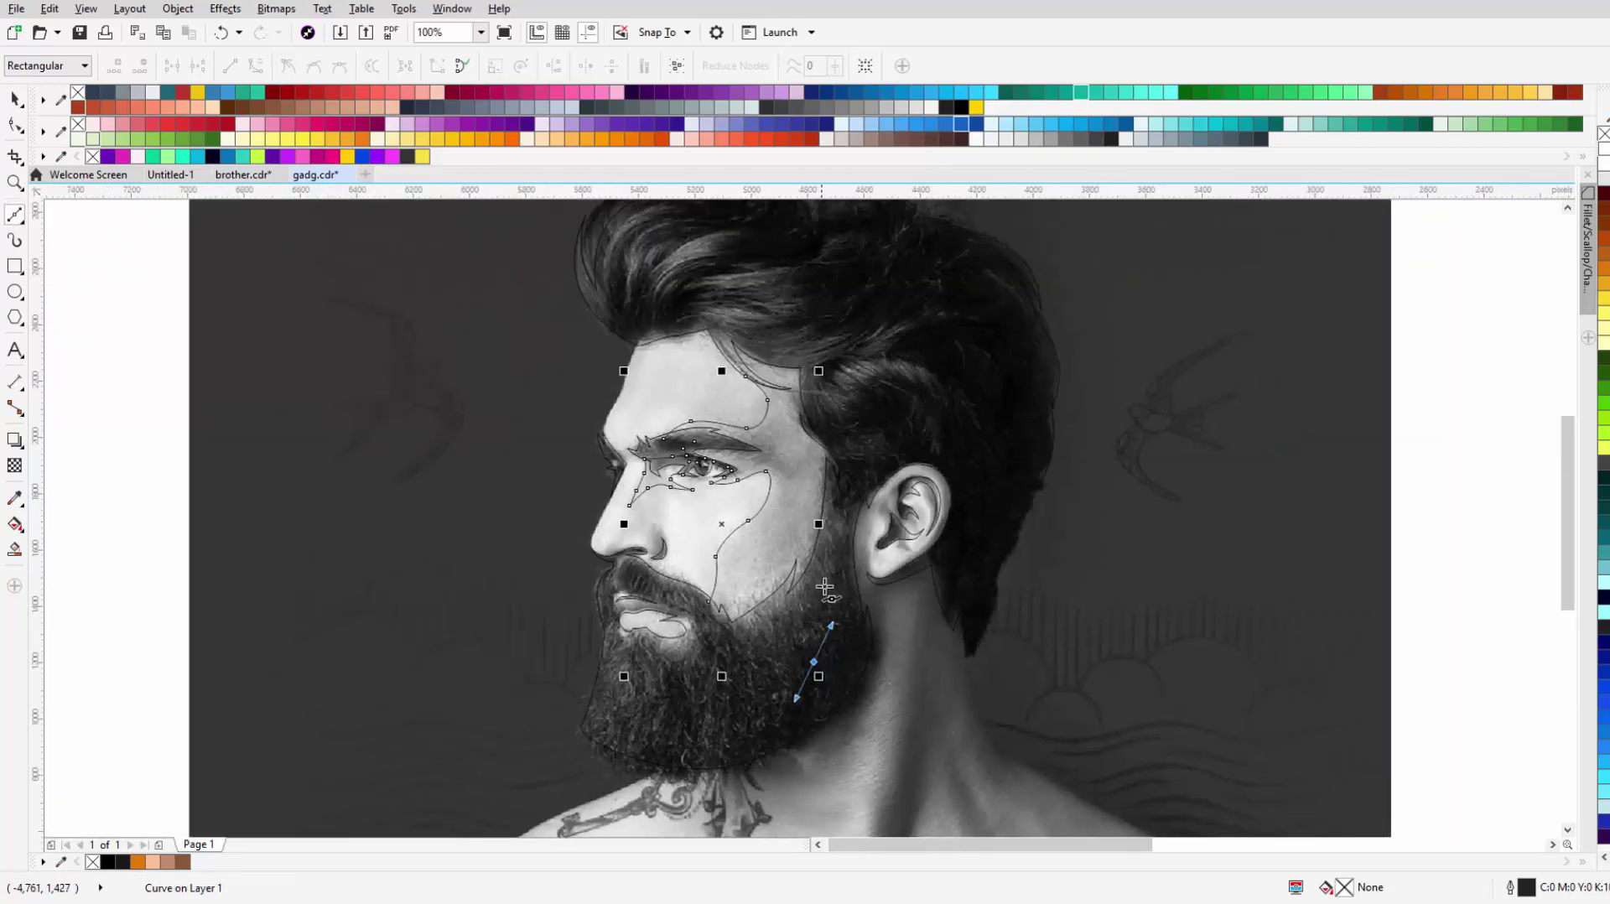
scroll(844, 582, up, 1)
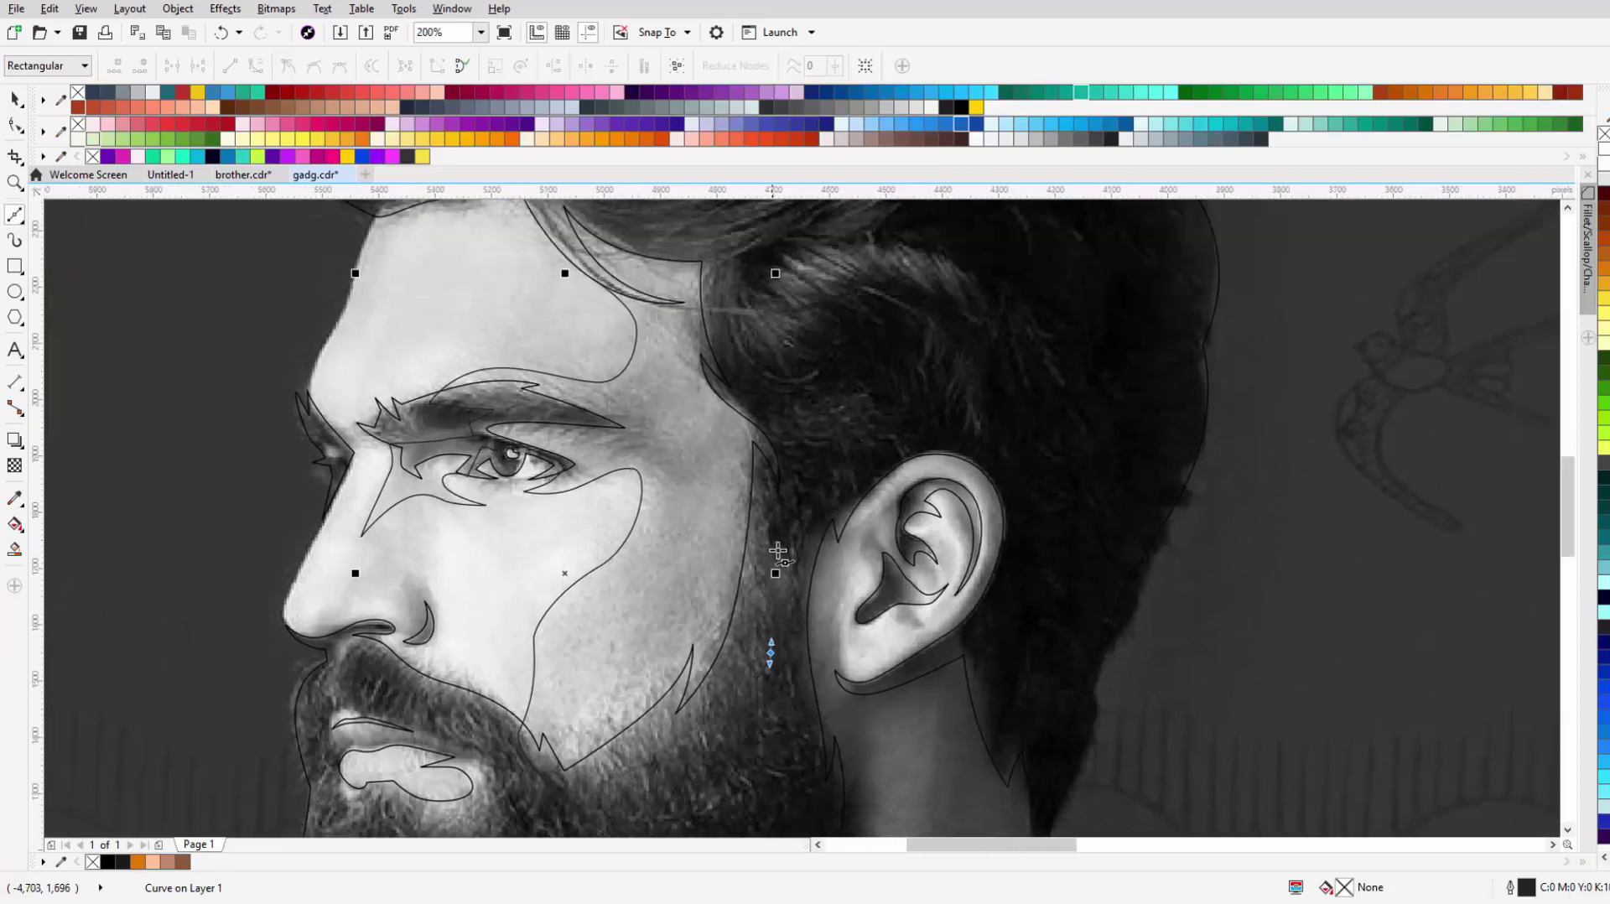
scroll(805, 470, down, 1)
Step: Add a curved node following the forehead hairline
drag(805, 466, 825, 422)
scroll(708, 382, up, 1)
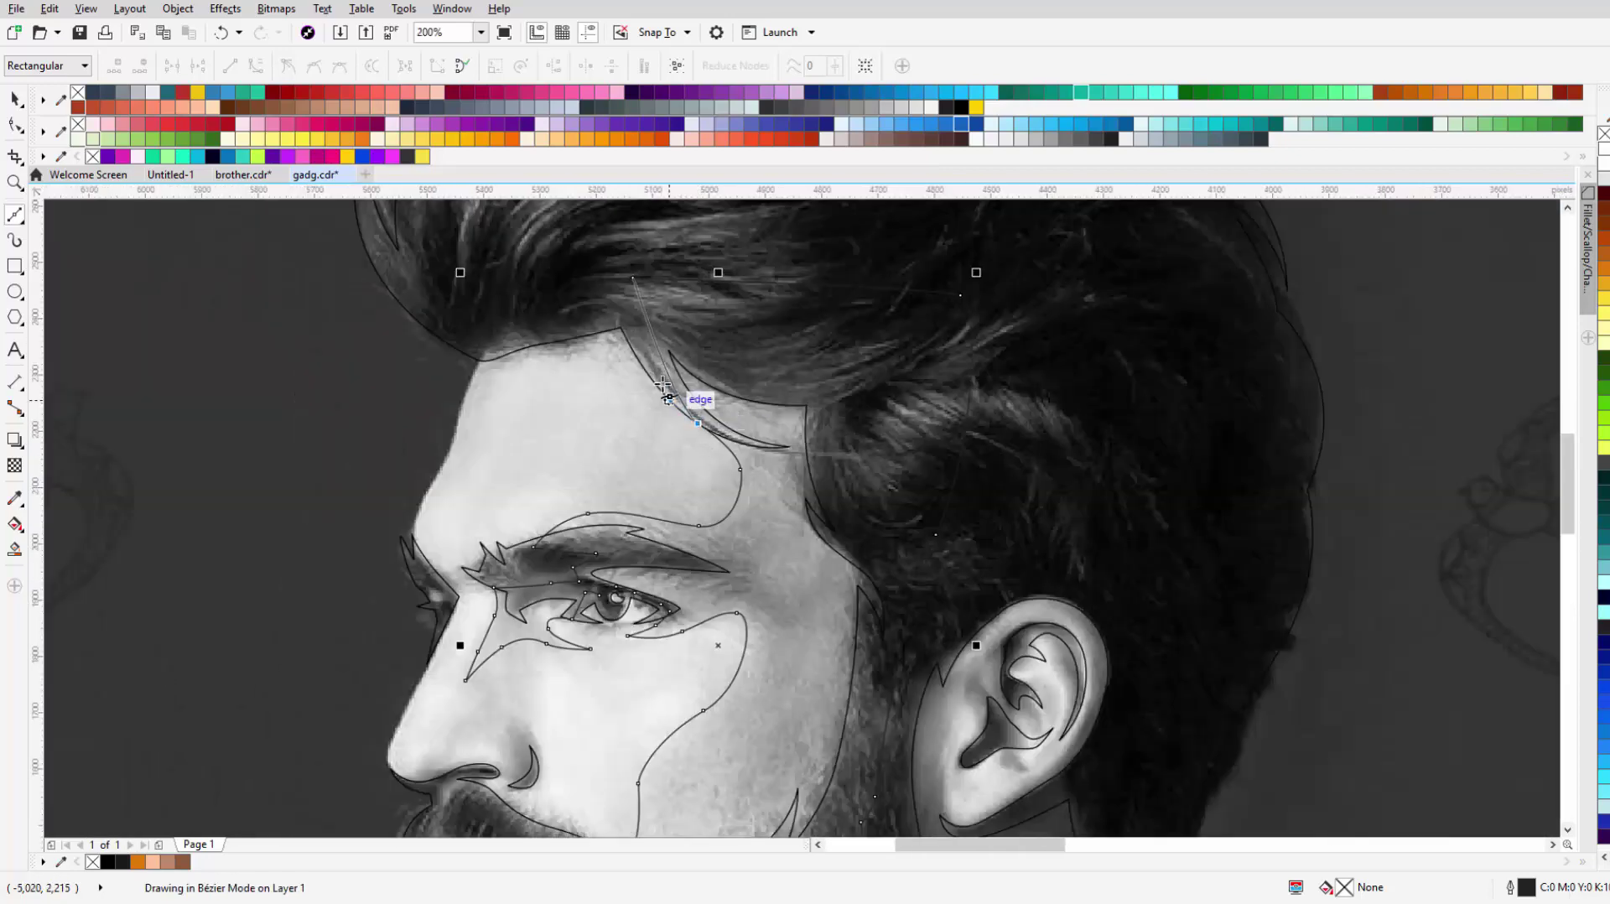
scroll(671, 403, down, 1)
scroll(677, 470, up, 4)
Step: Draw a small closed loop under the eyebrow, then finish drawing and deselect
click(723, 475)
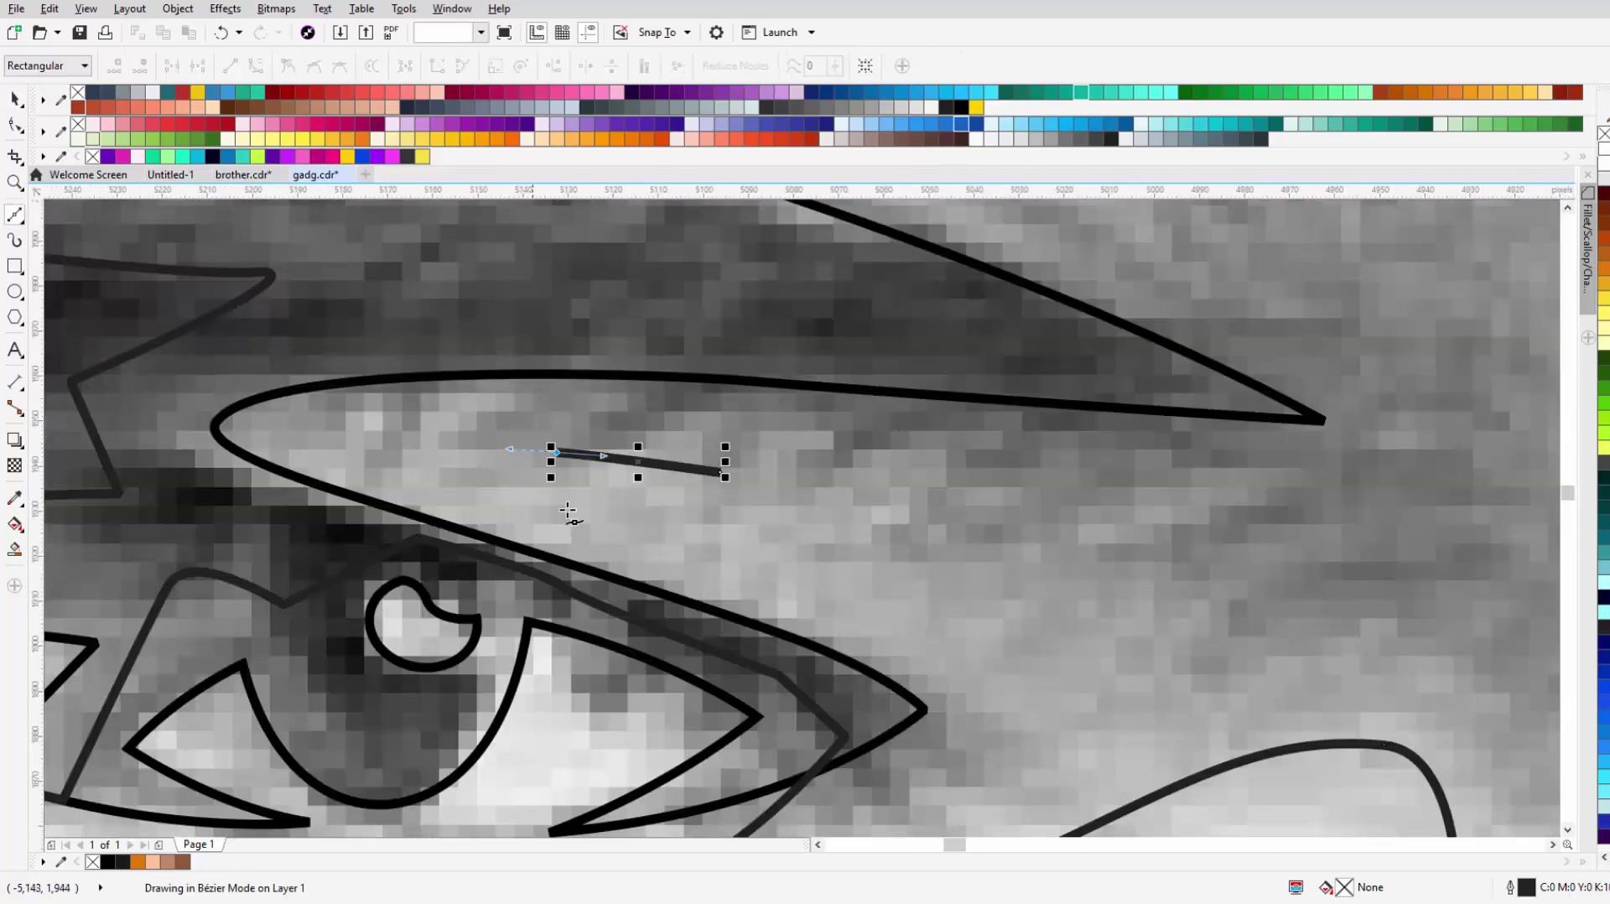
click(874, 581)
click(545, 453)
key(space)
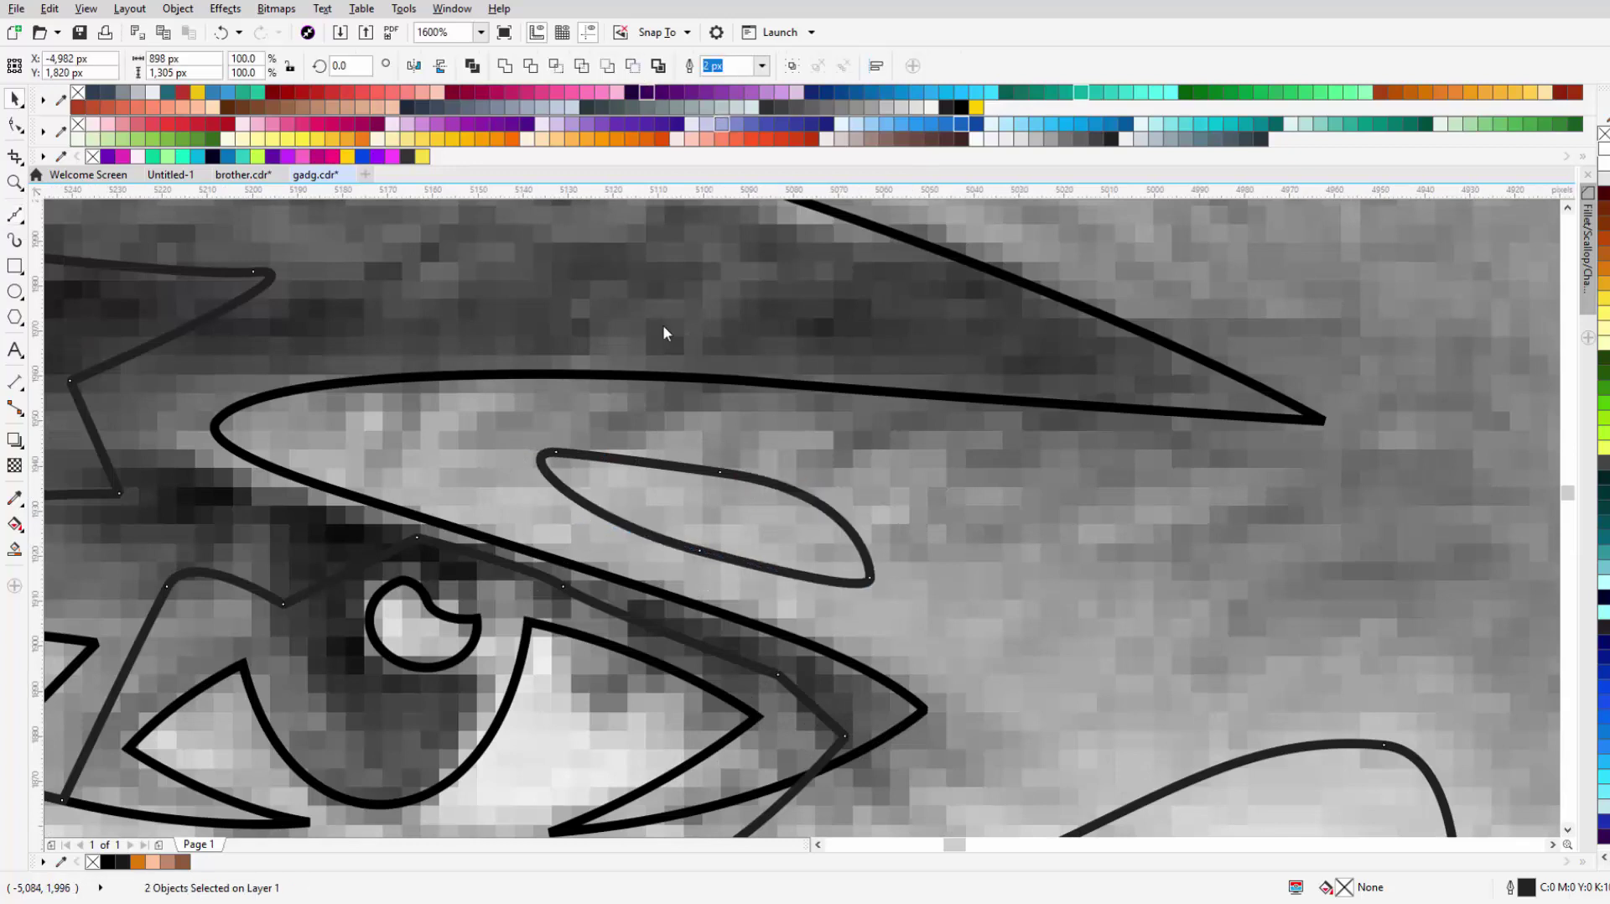
scroll(664, 329, down, 4)
key(Escape)
scroll(576, 554, up, 2)
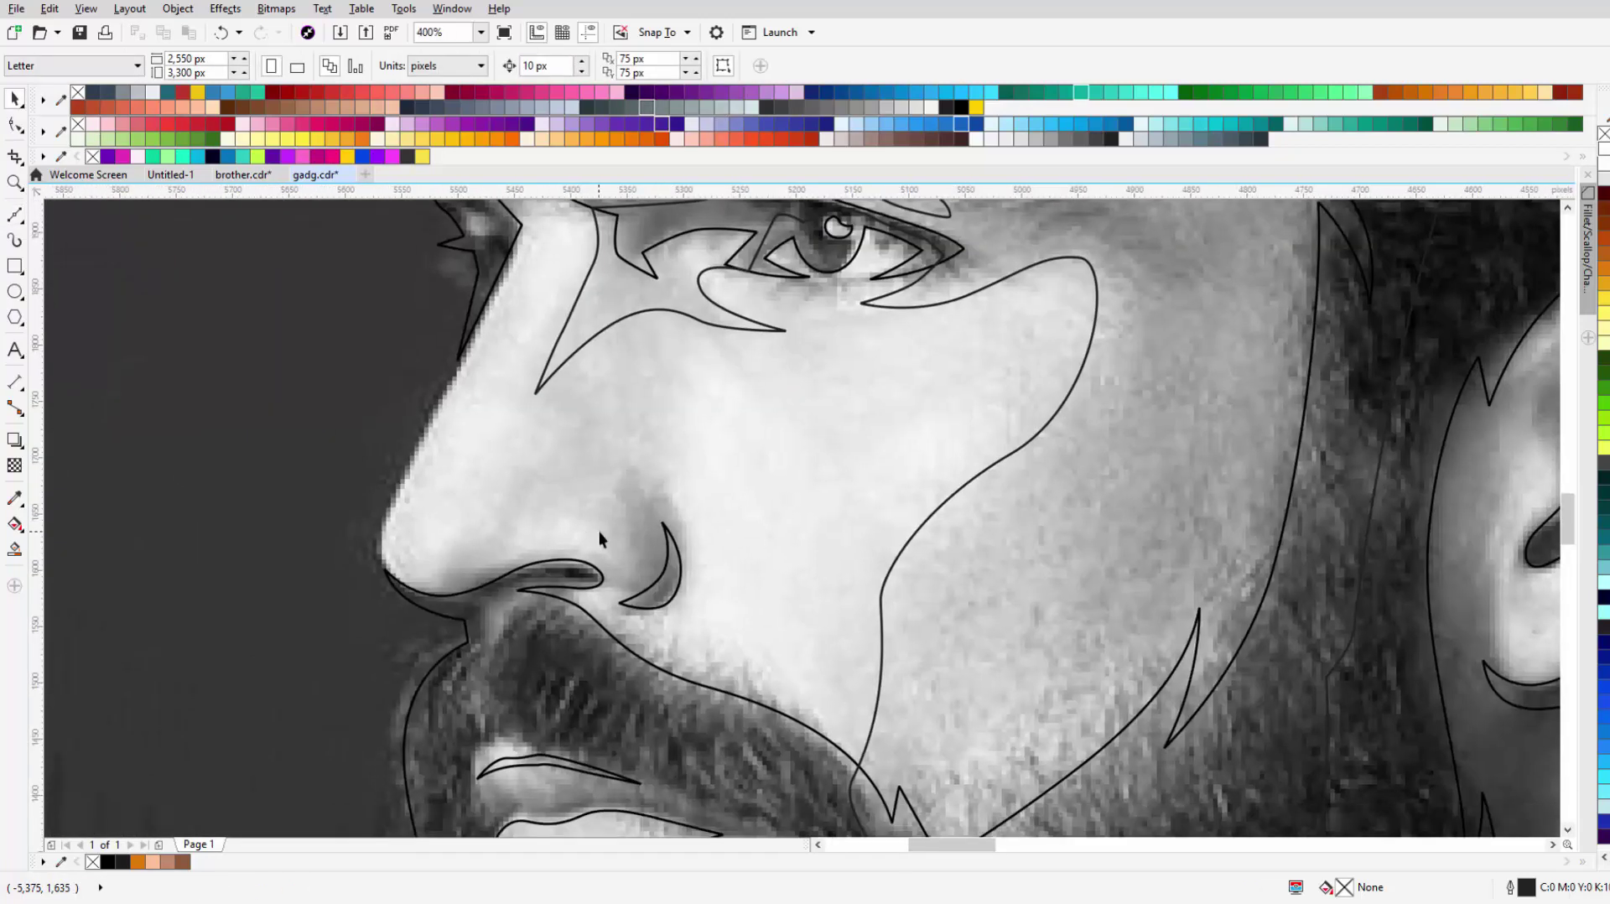
Step: Trace a closed Bézier shape around the nostril from the nose tip, undoing one bad segment
key(space)
click(404, 582)
scroll(404, 582, up, 1)
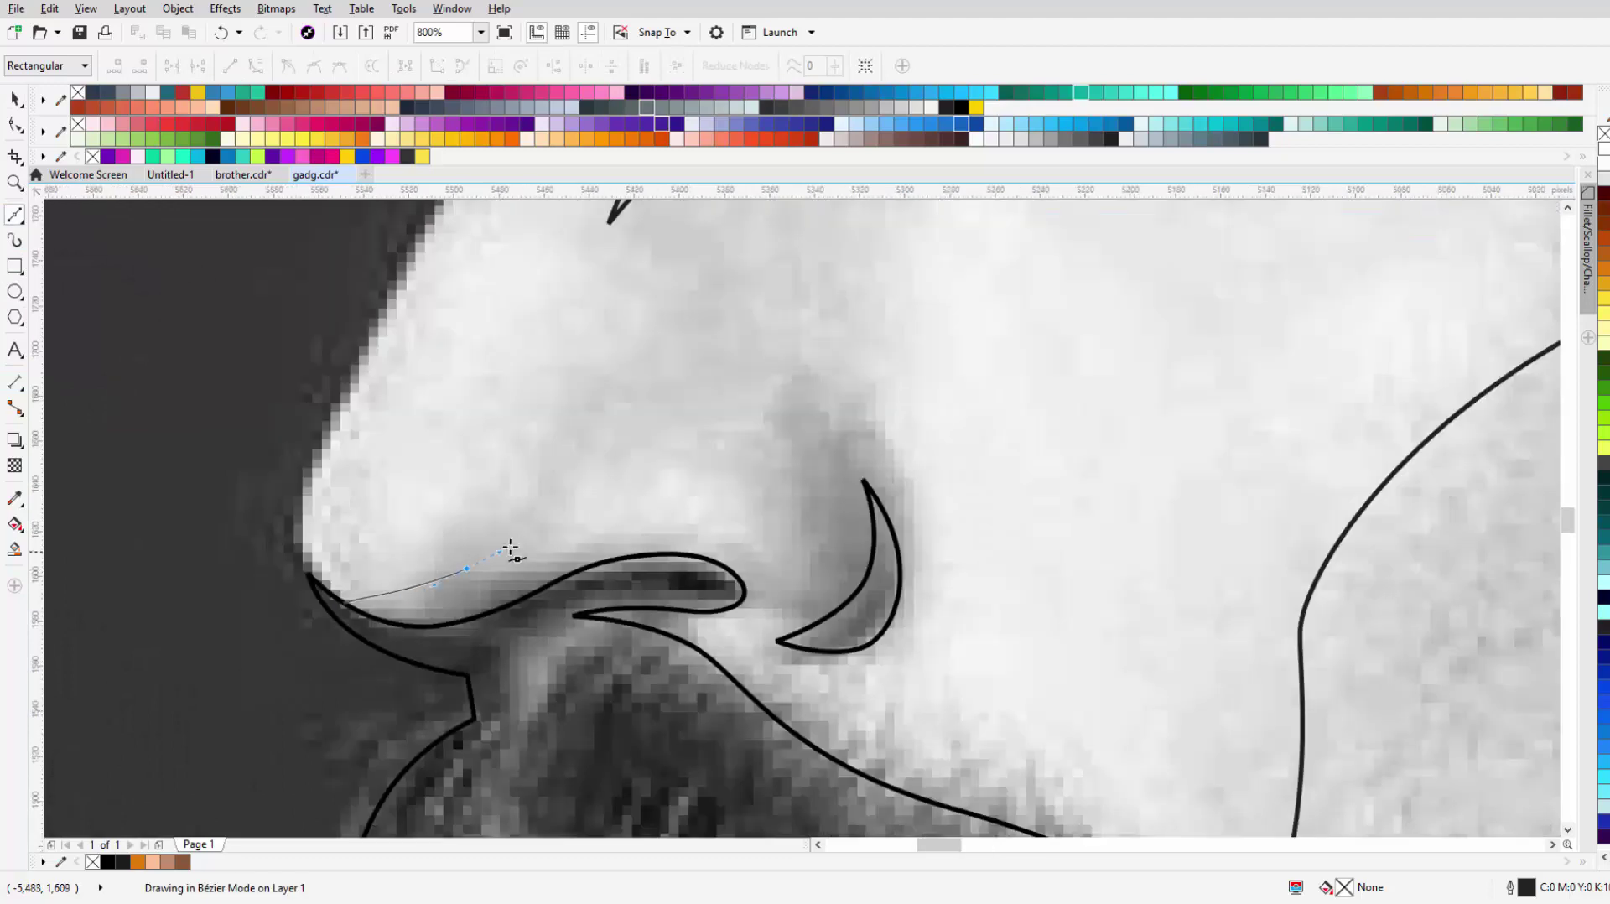
drag(597, 439, 593, 478)
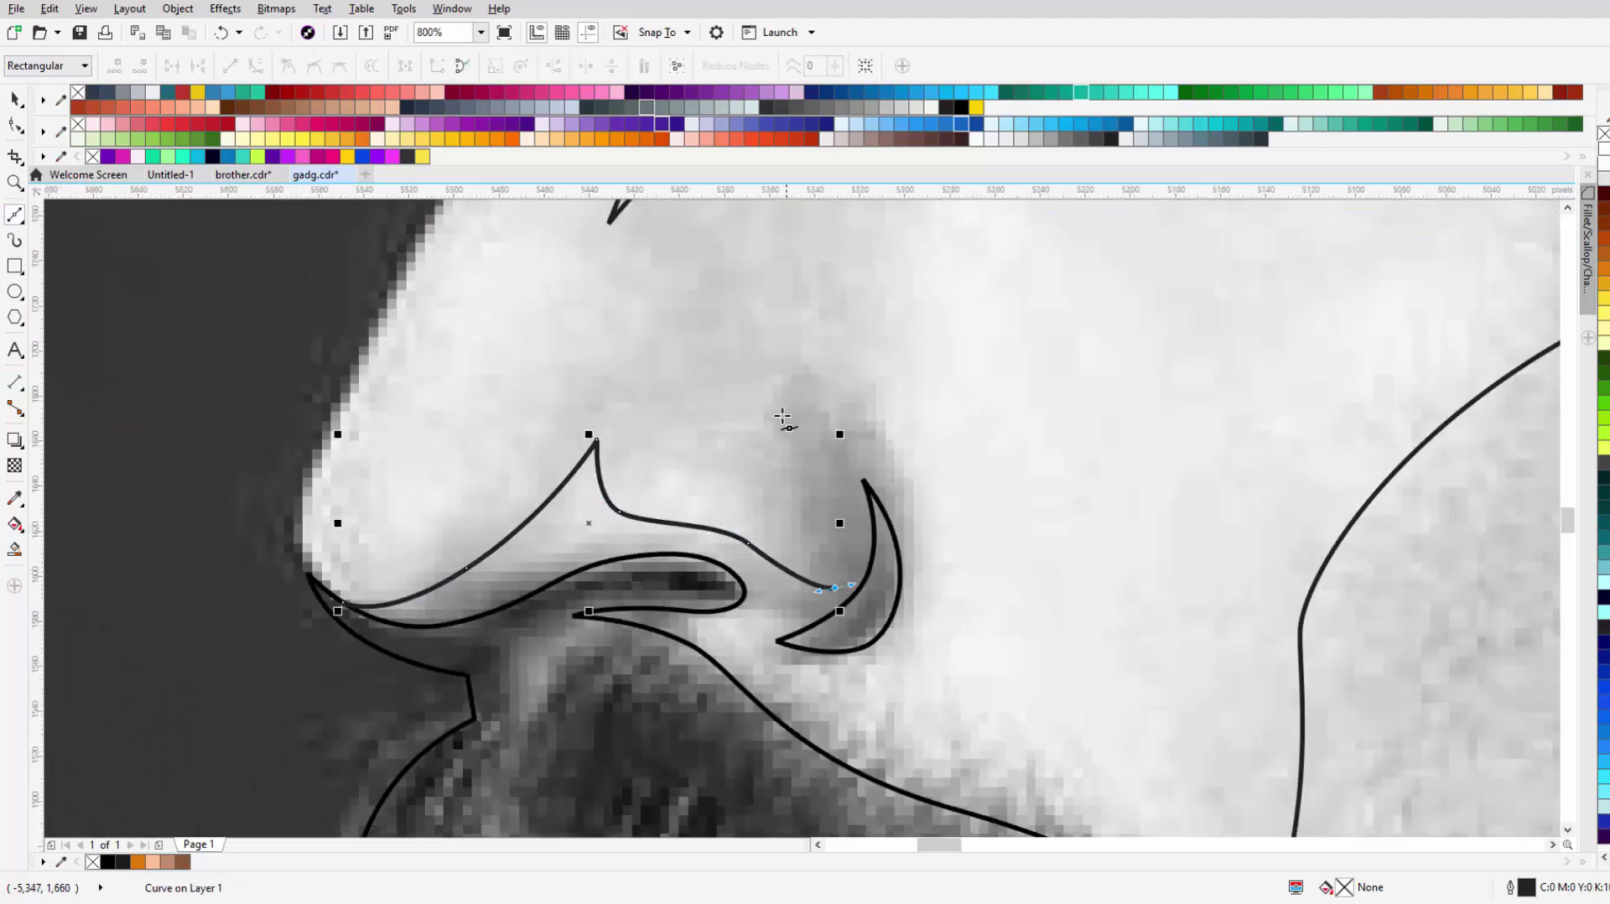
key(ctrl+z)
scroll(917, 478, down, 2)
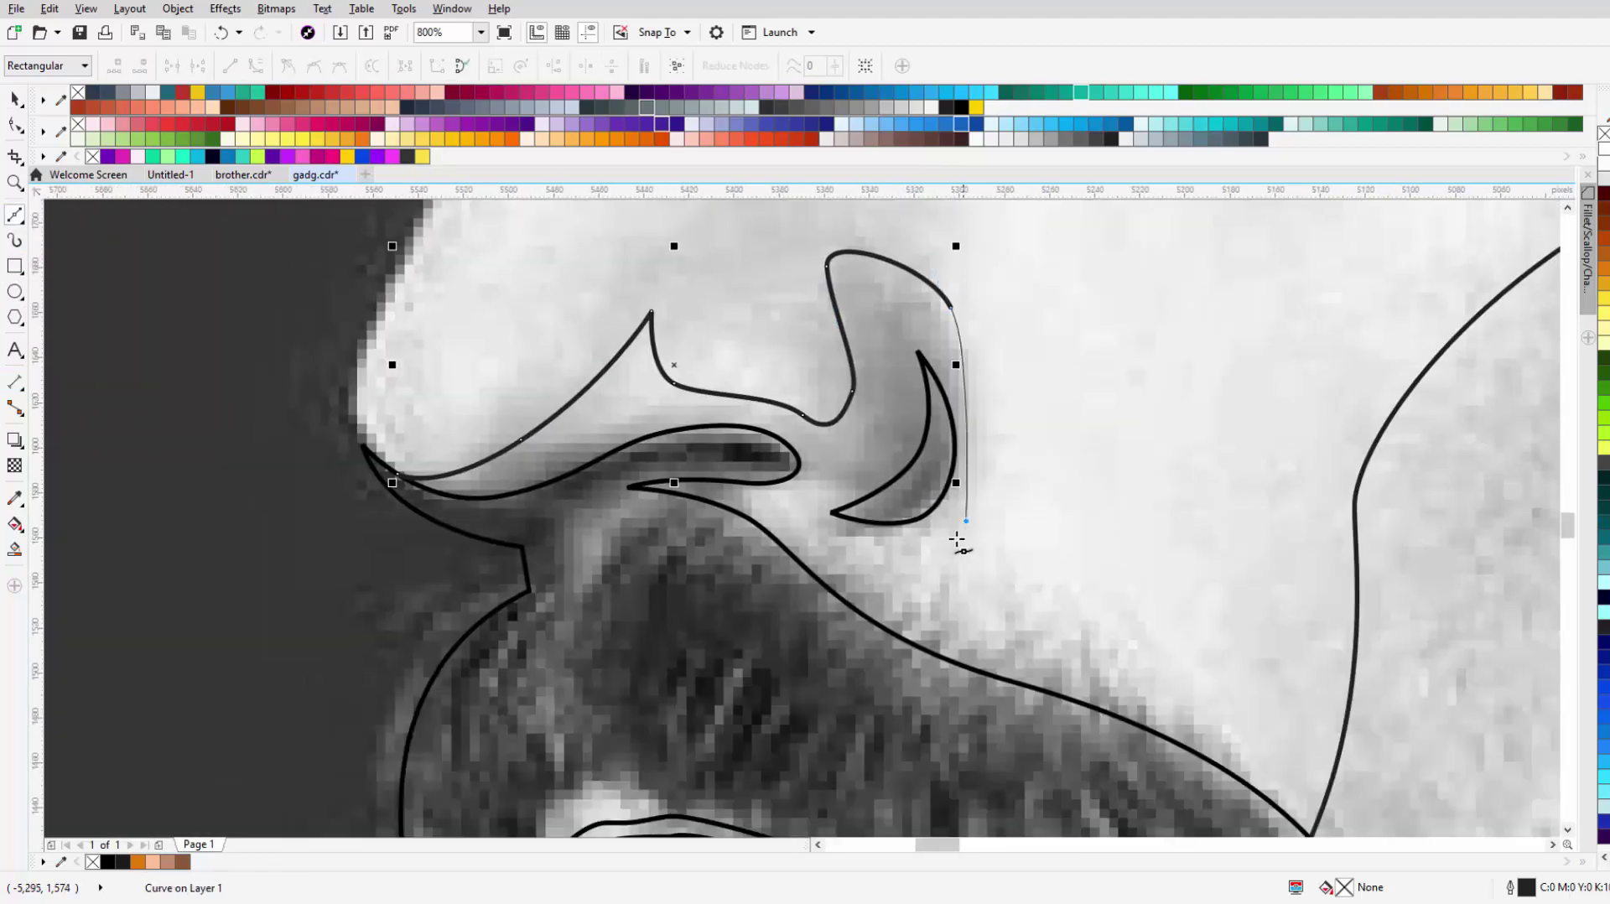
scroll(952, 539, down, 2)
drag(980, 566, 1015, 592)
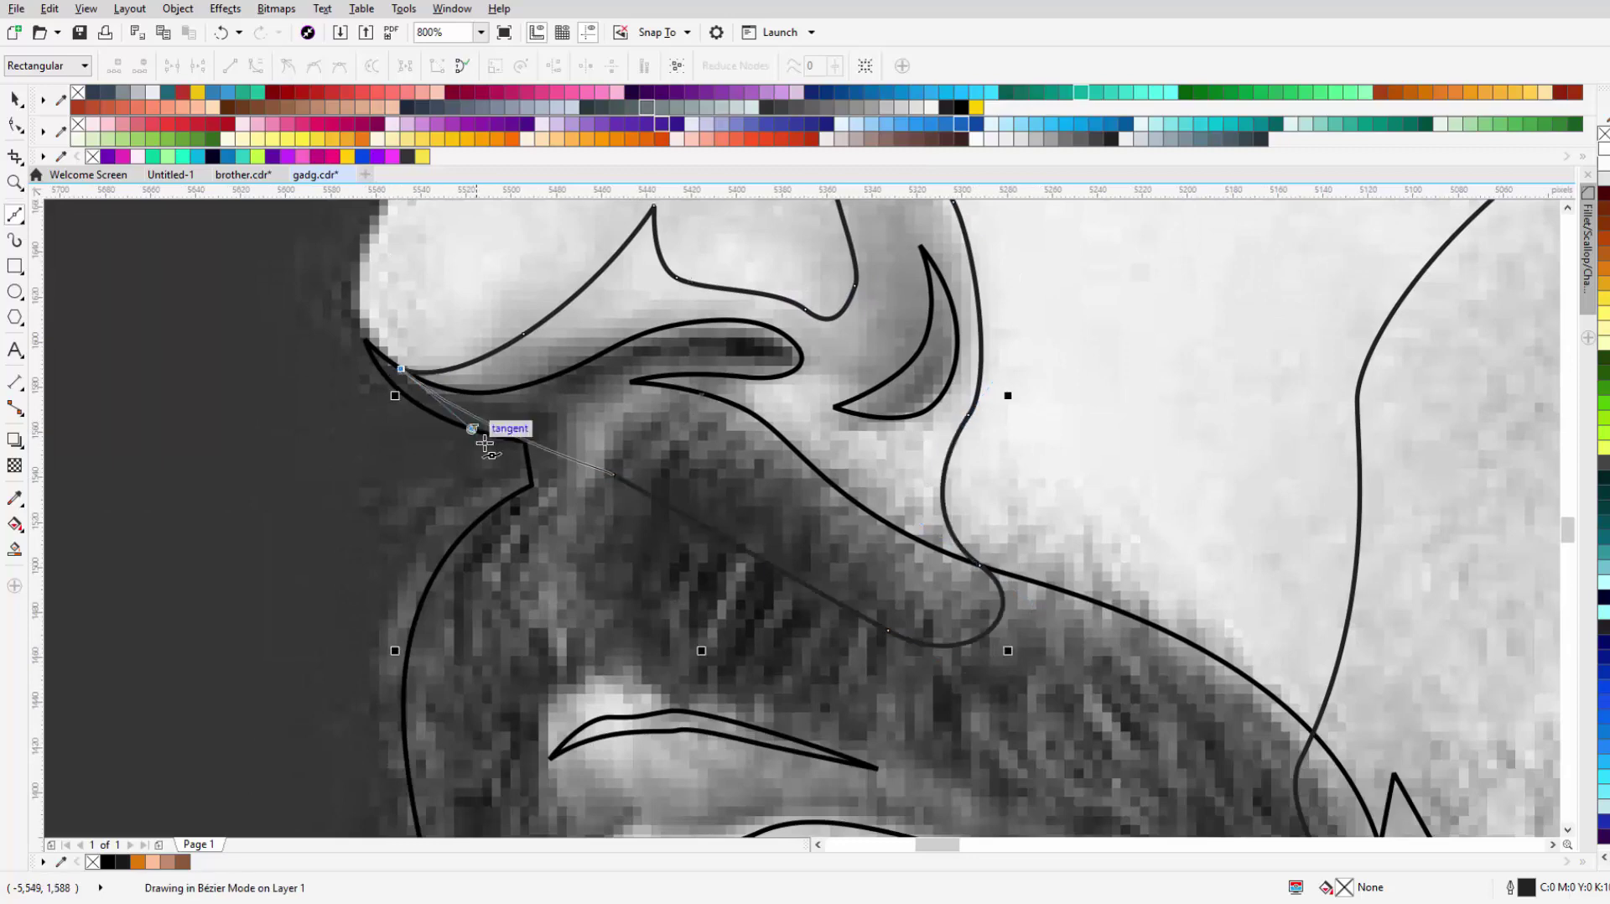
click(467, 423)
scroll(824, 429, down, 2)
key(ctrl+a)
scroll(1132, 592, down, 2)
Step: Deselect, pan to the ear, and start a Bézier curve just right of the beard
click(1062, 490)
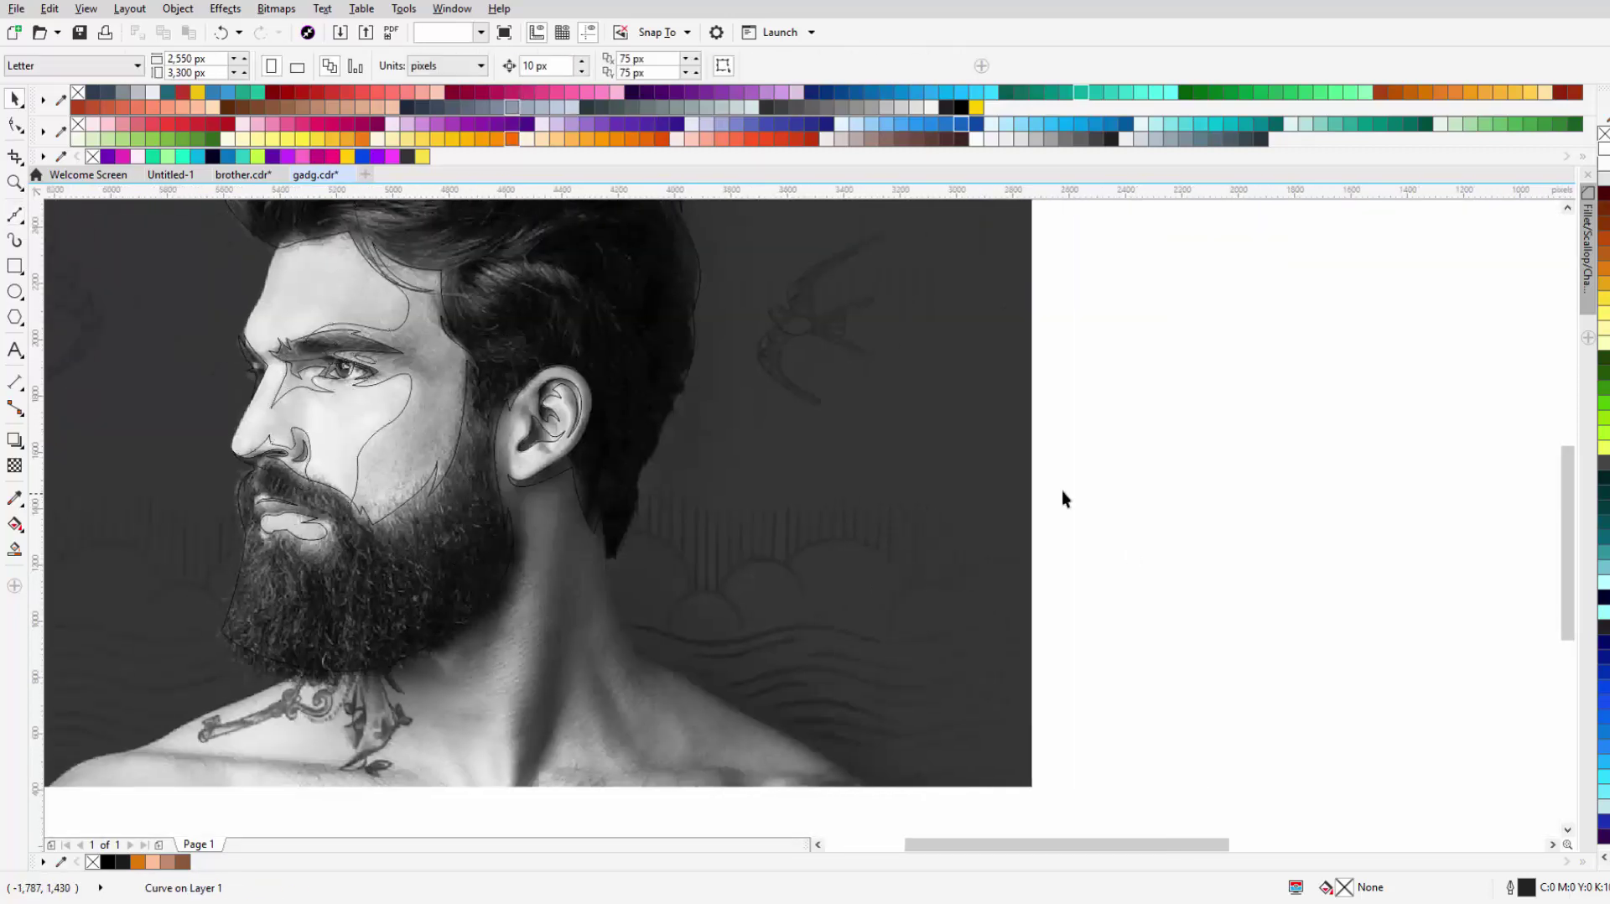
scroll(1062, 491, up, 2)
drag(555, 453, 526, 614)
click(14, 215)
scroll(416, 555, down, 3)
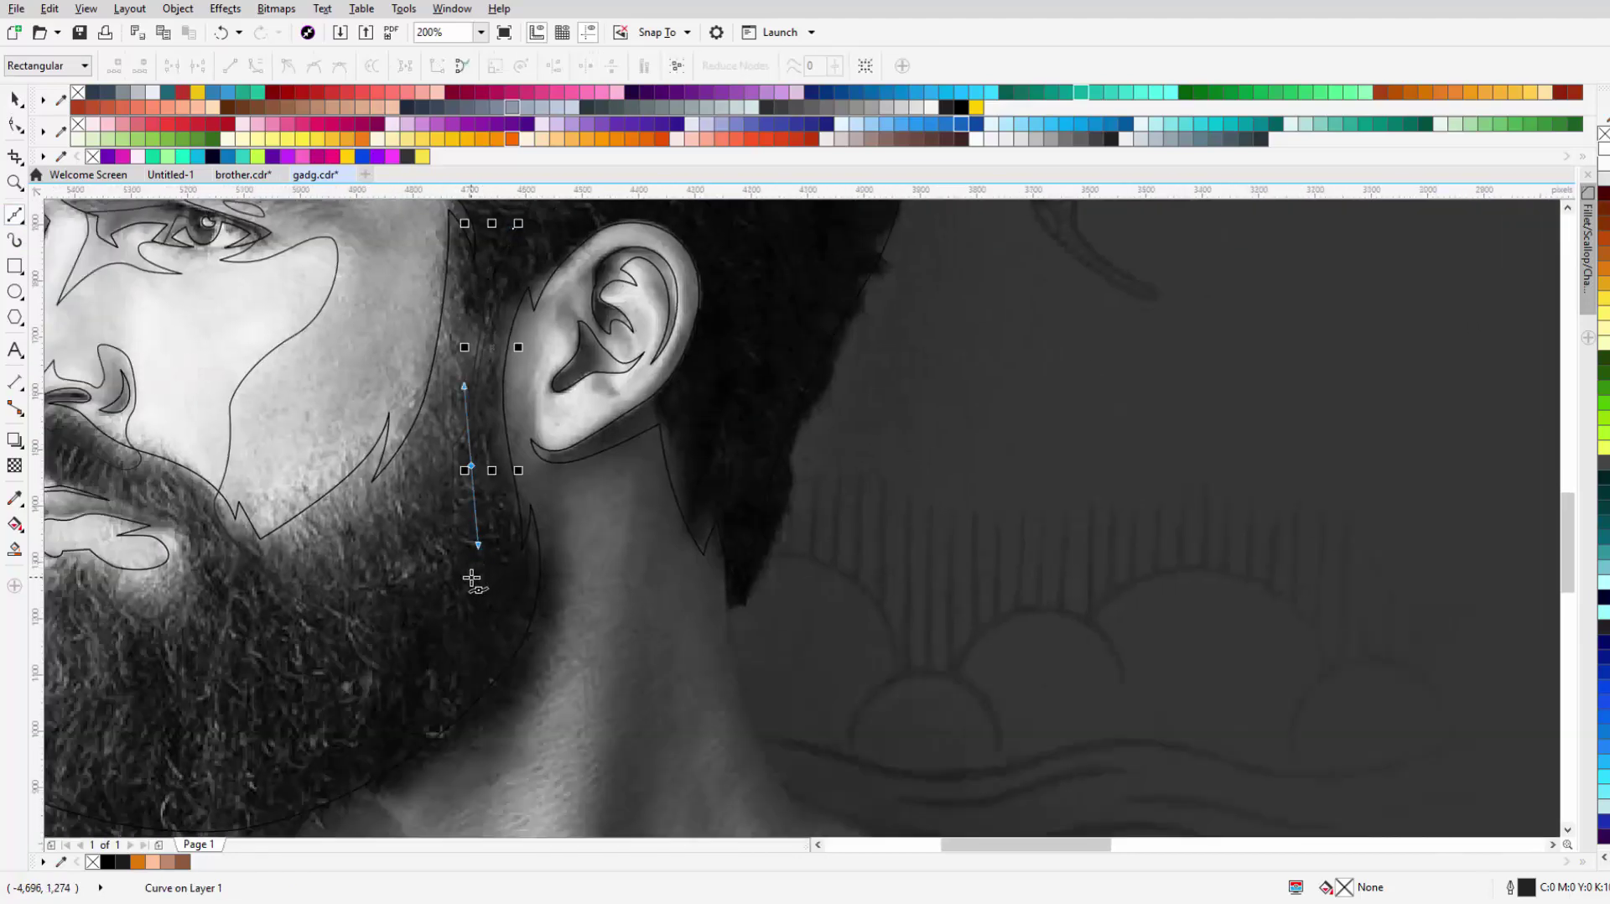
scroll(504, 503, down, 5)
drag(519, 572, 663, 541)
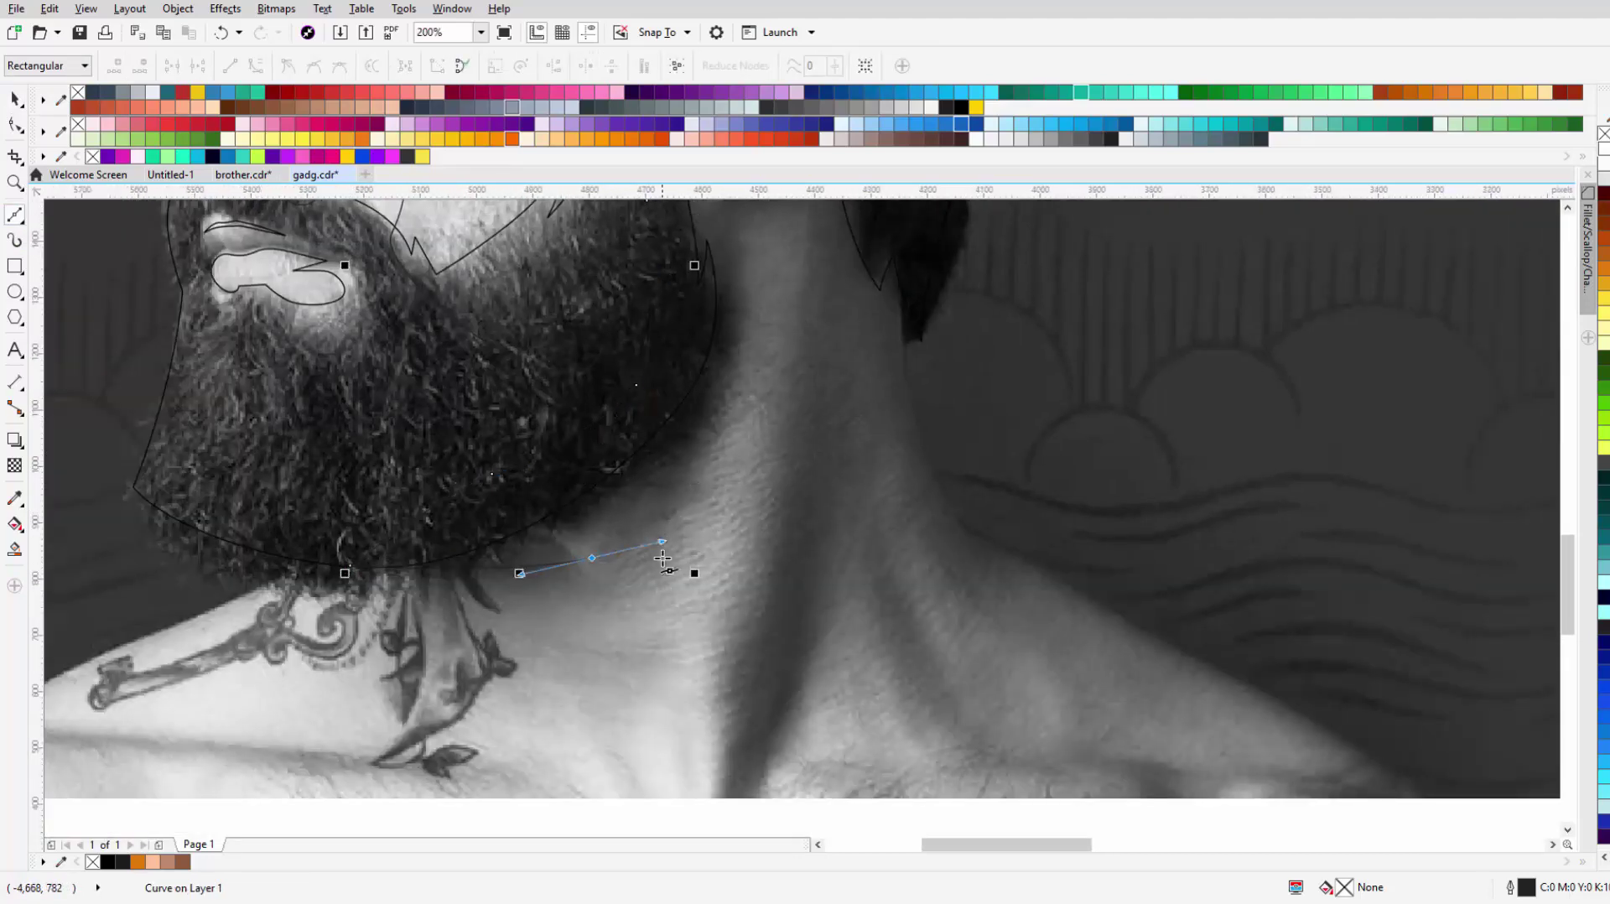
scroll(690, 497, down, 1)
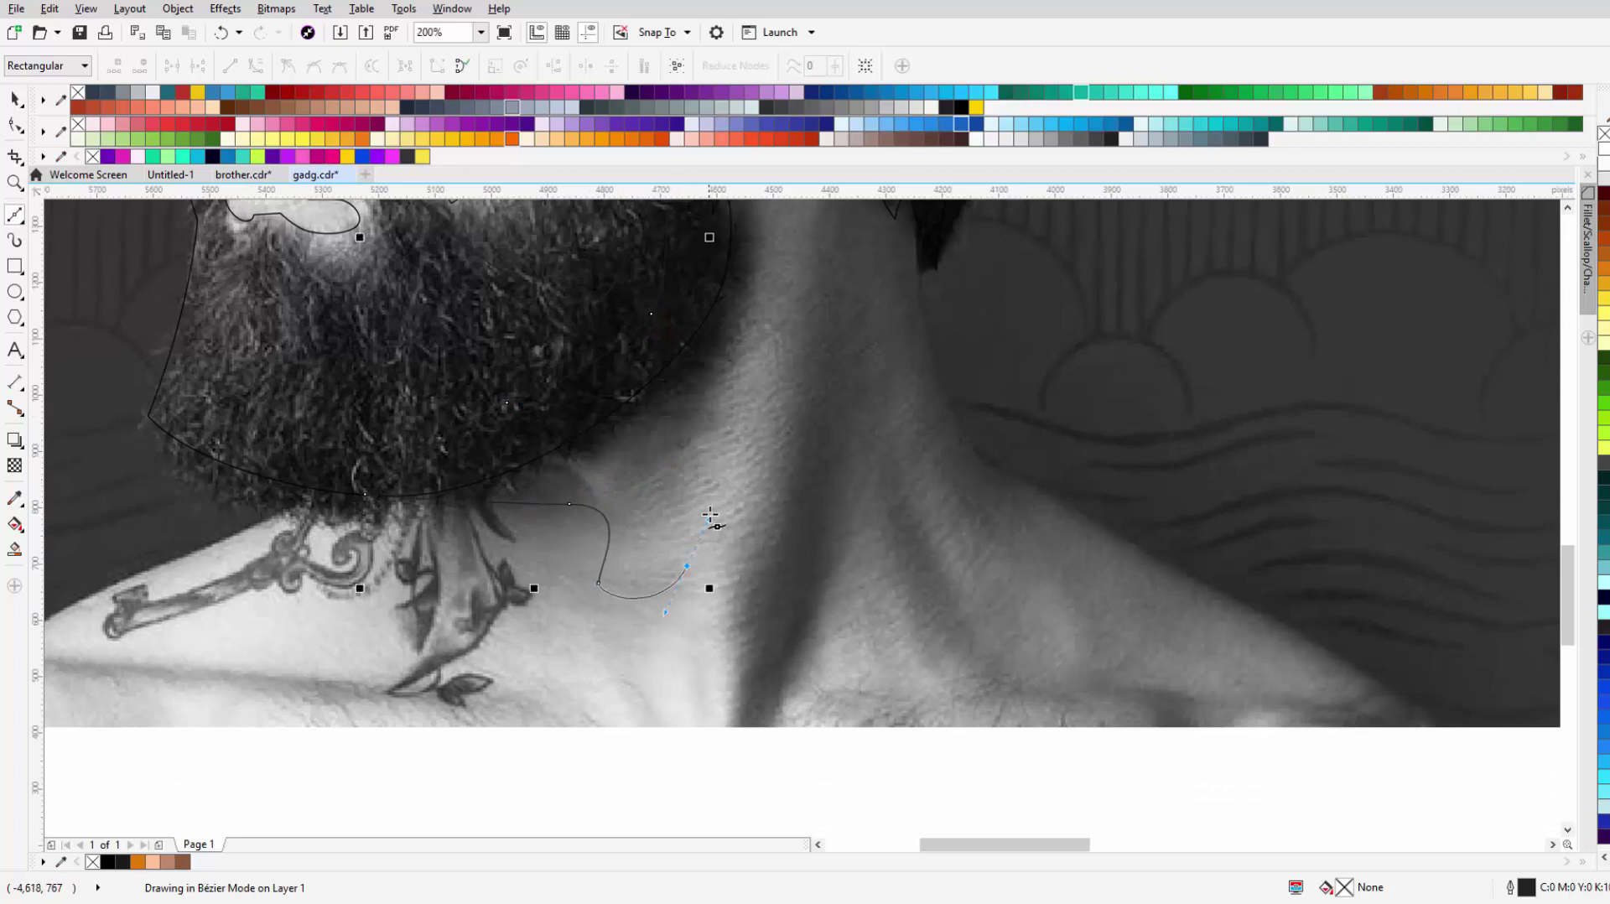
scroll(713, 470, up, 1)
Step: Extend the curve up and across the neck shadows, shaping the last node
mouse_move(753, 511)
mouse_down()
mouse_move(743, 576)
mouse_move(841, 530)
mouse_up()
scroll(711, 557, down, 2)
scroll(885, 455, up, 3)
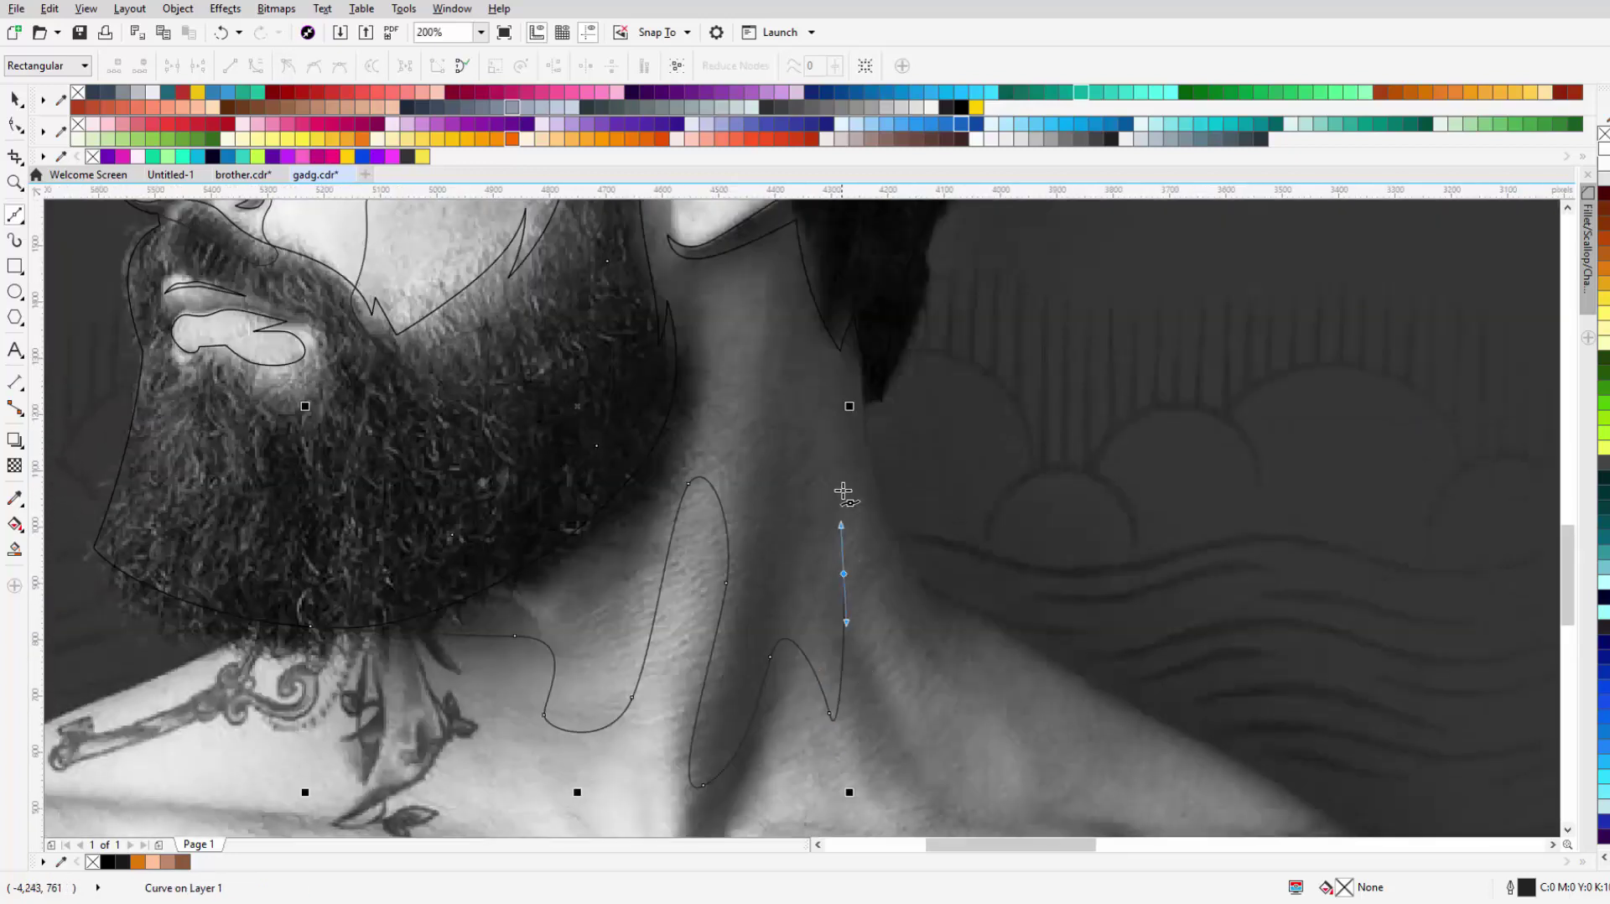
drag(889, 629, 906, 635)
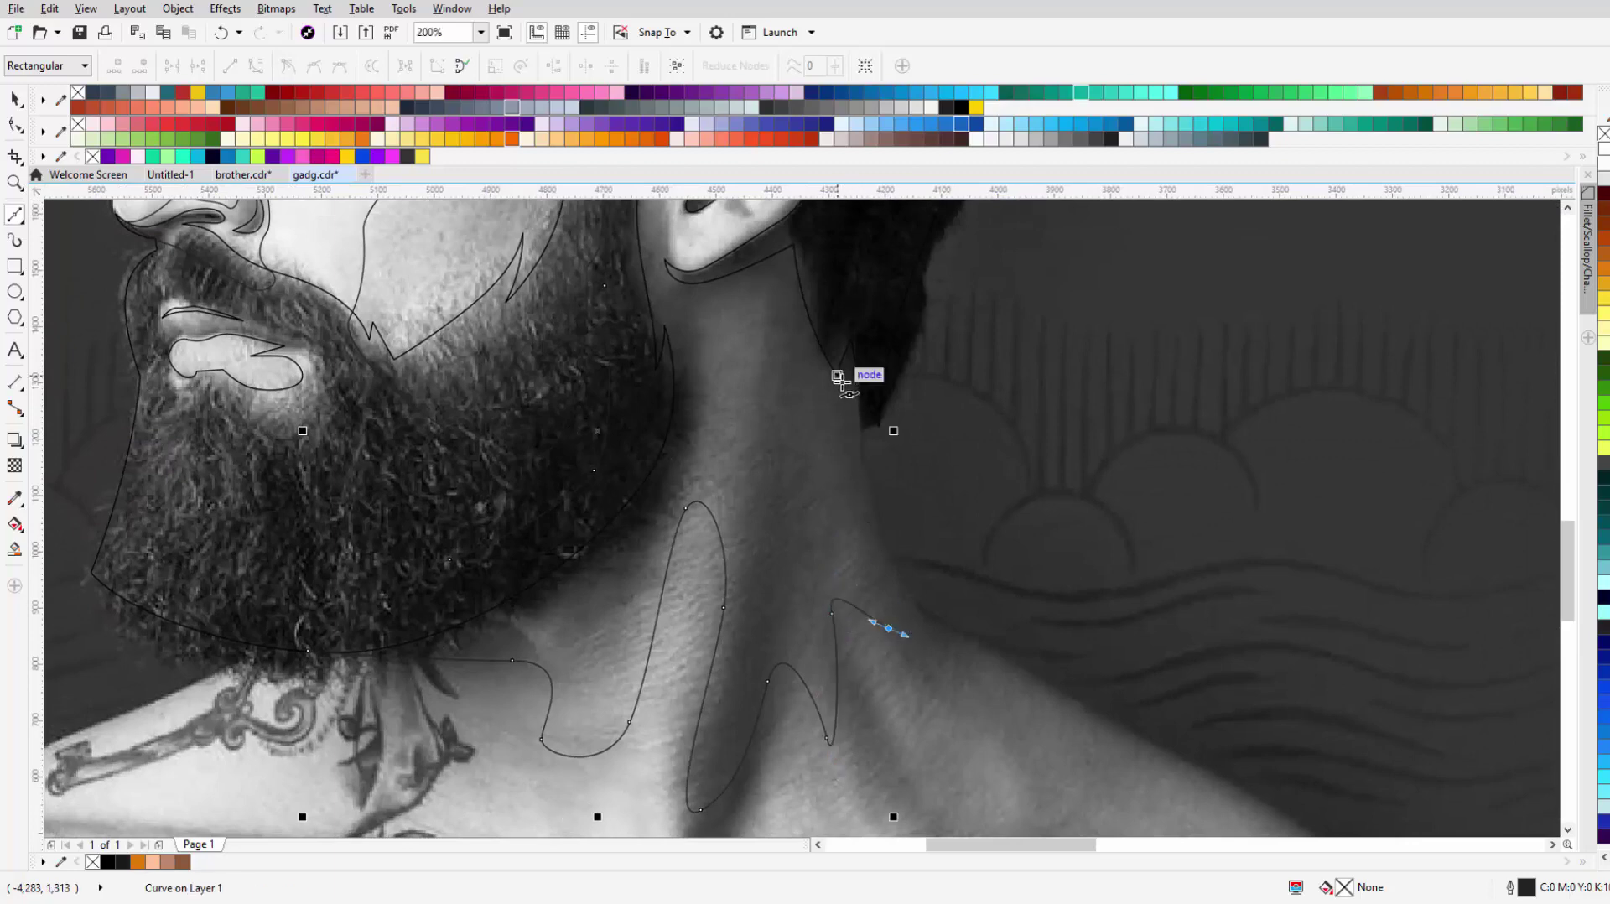
scroll(839, 379, up, 1)
drag(851, 383, 852, 375)
scroll(767, 501, up, 4)
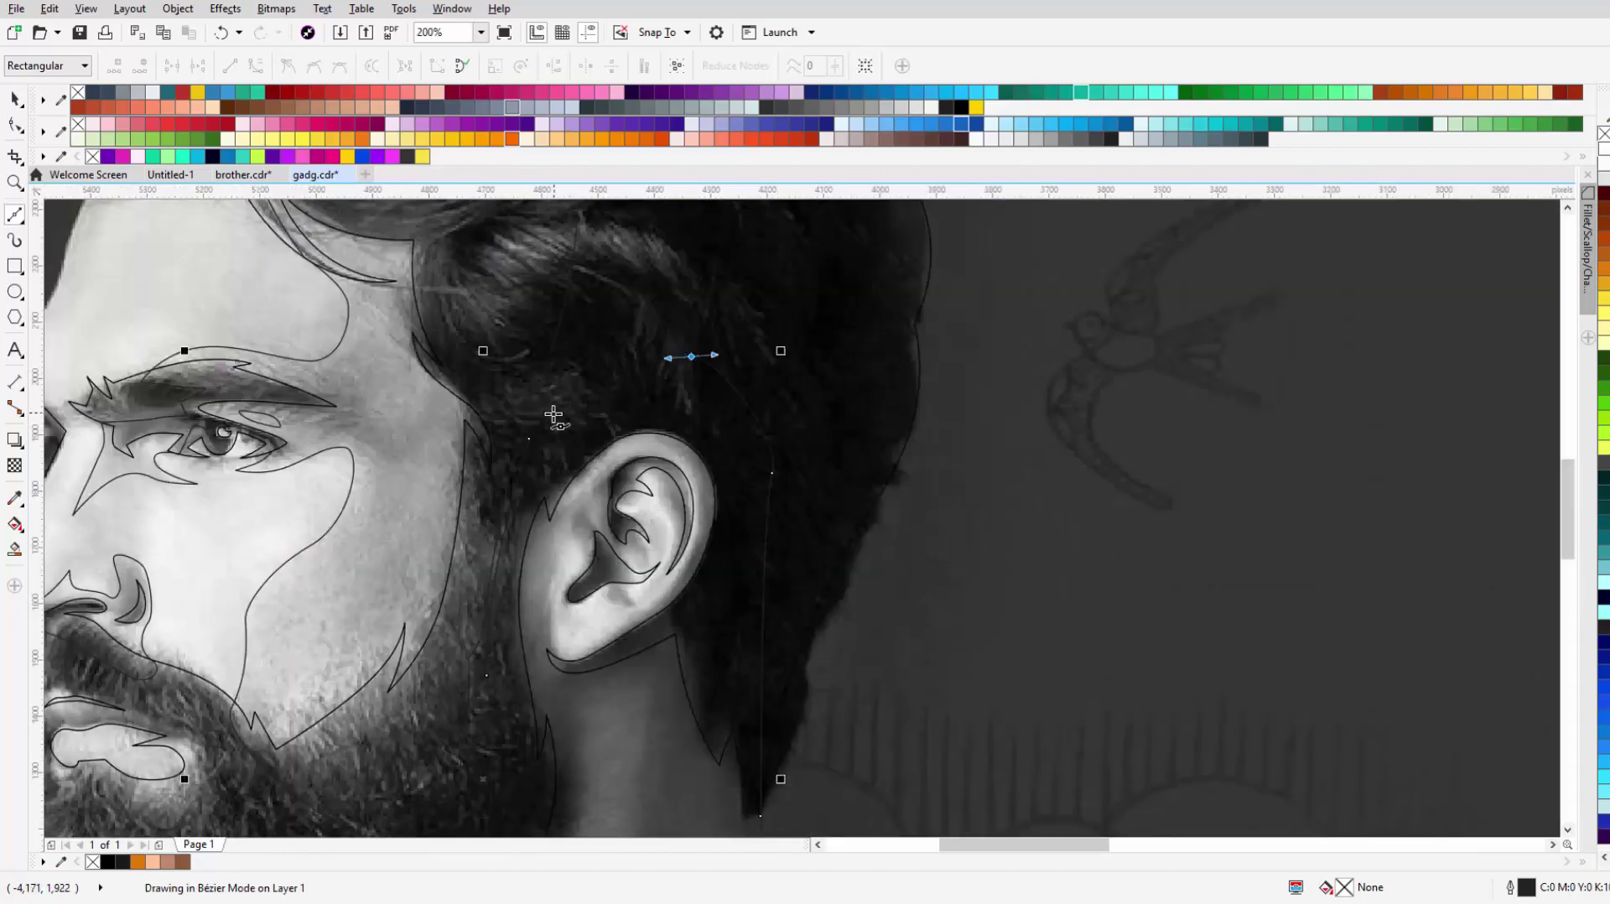
Step: Continue the curve along the ear's front edge and around the earlobe
scroll(587, 394, down, 1)
scroll(625, 344, up, 2)
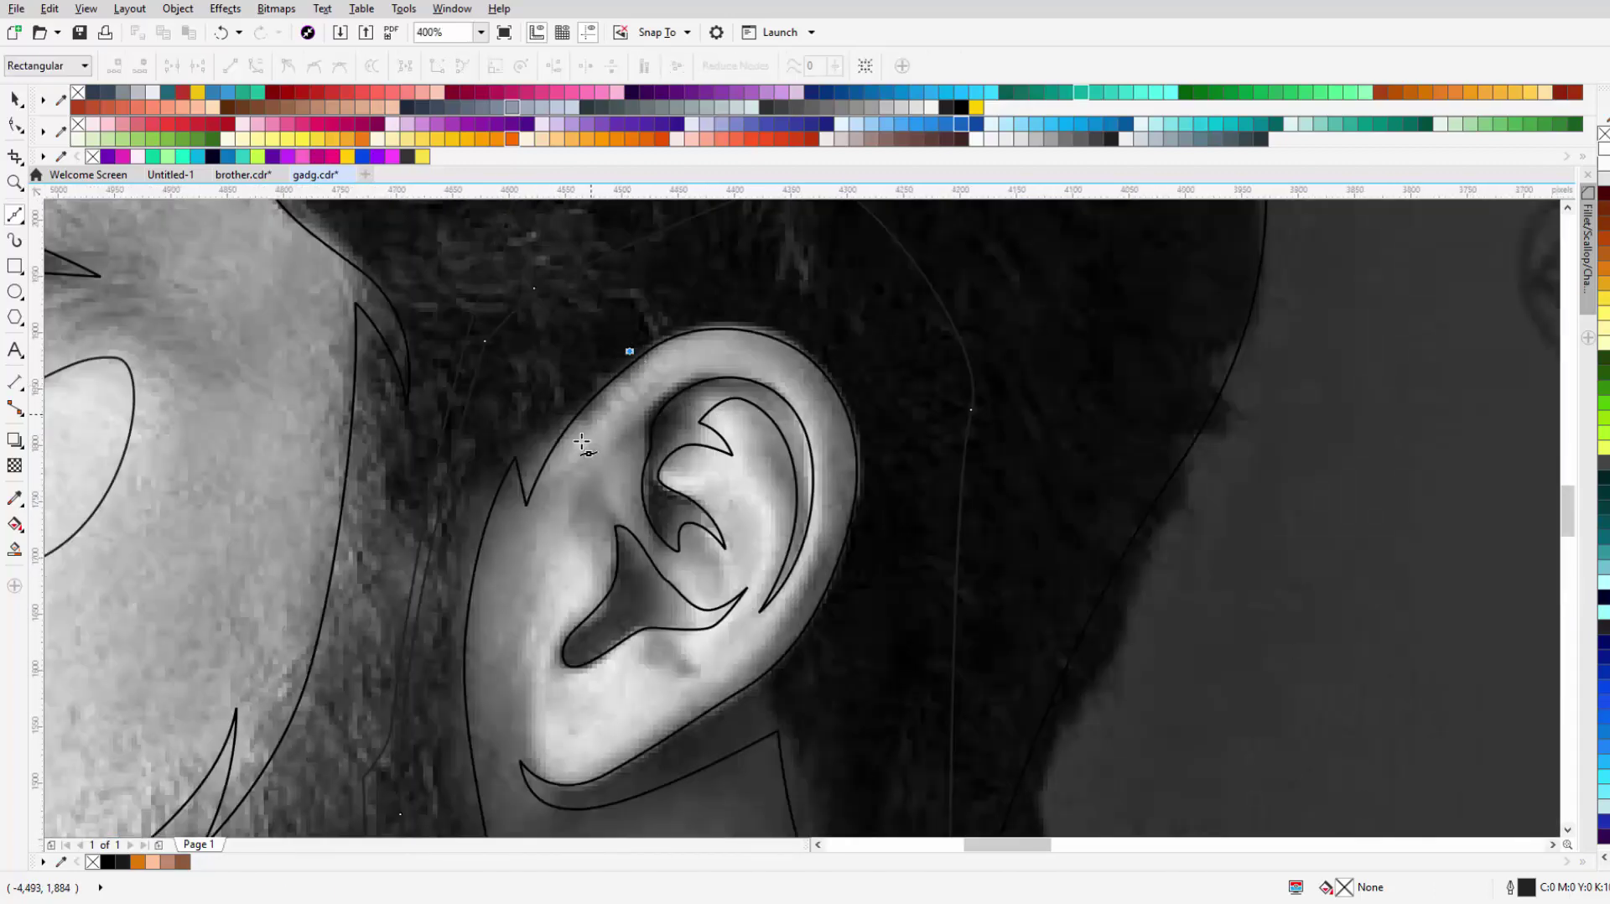
drag(548, 485, 542, 527)
scroll(521, 653, down, 1)
click(523, 648)
drag(543, 718, 579, 713)
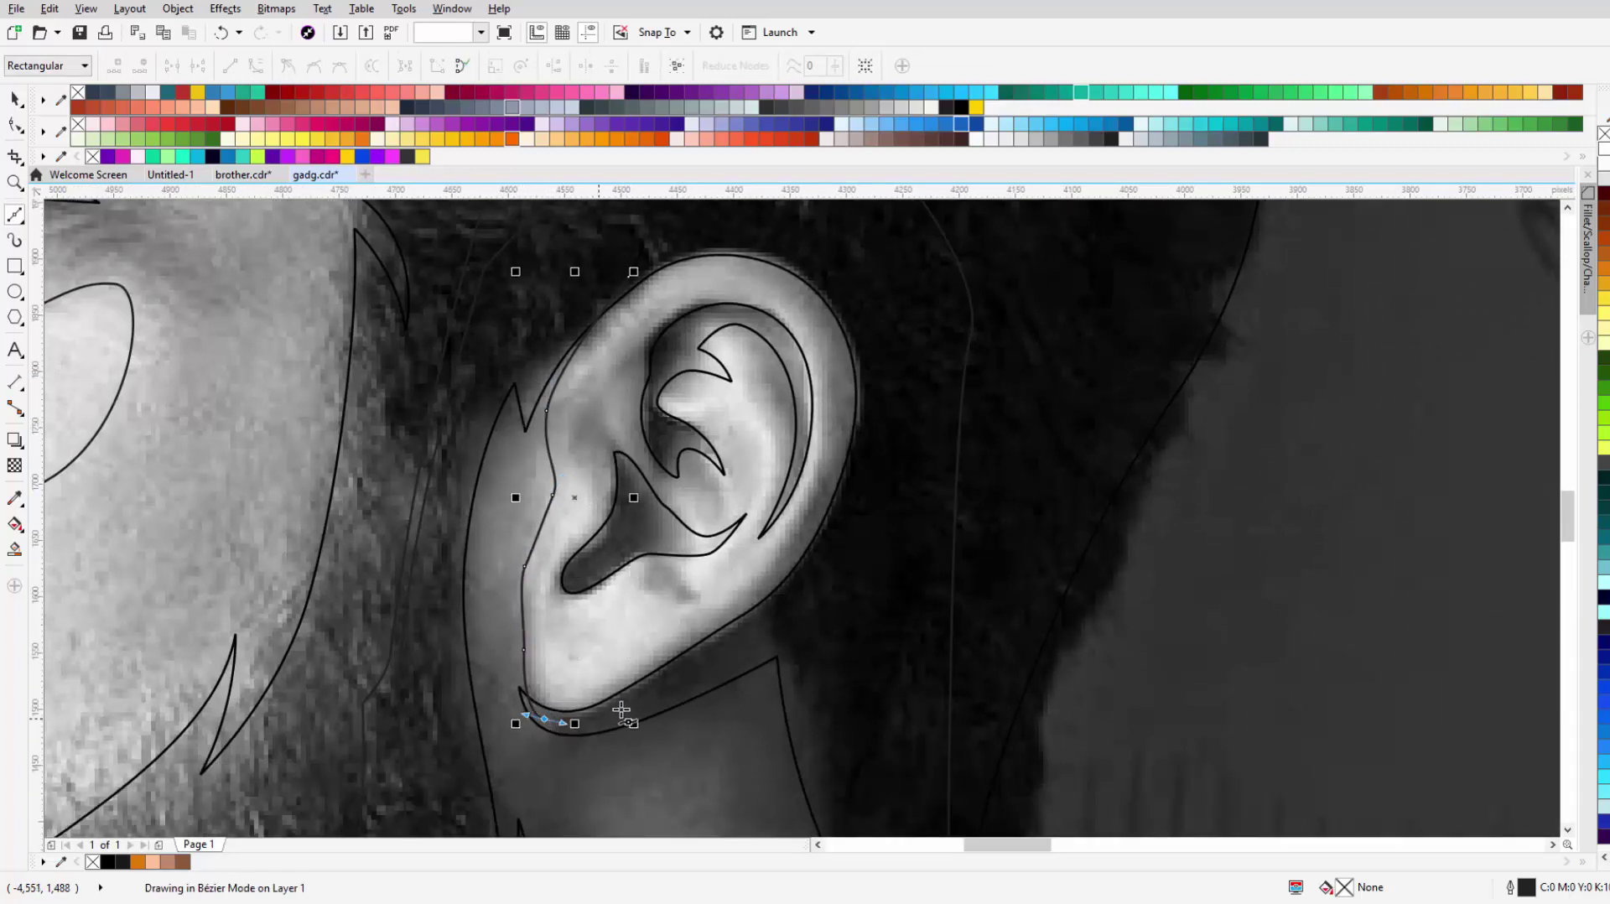
drag(677, 688, 703, 676)
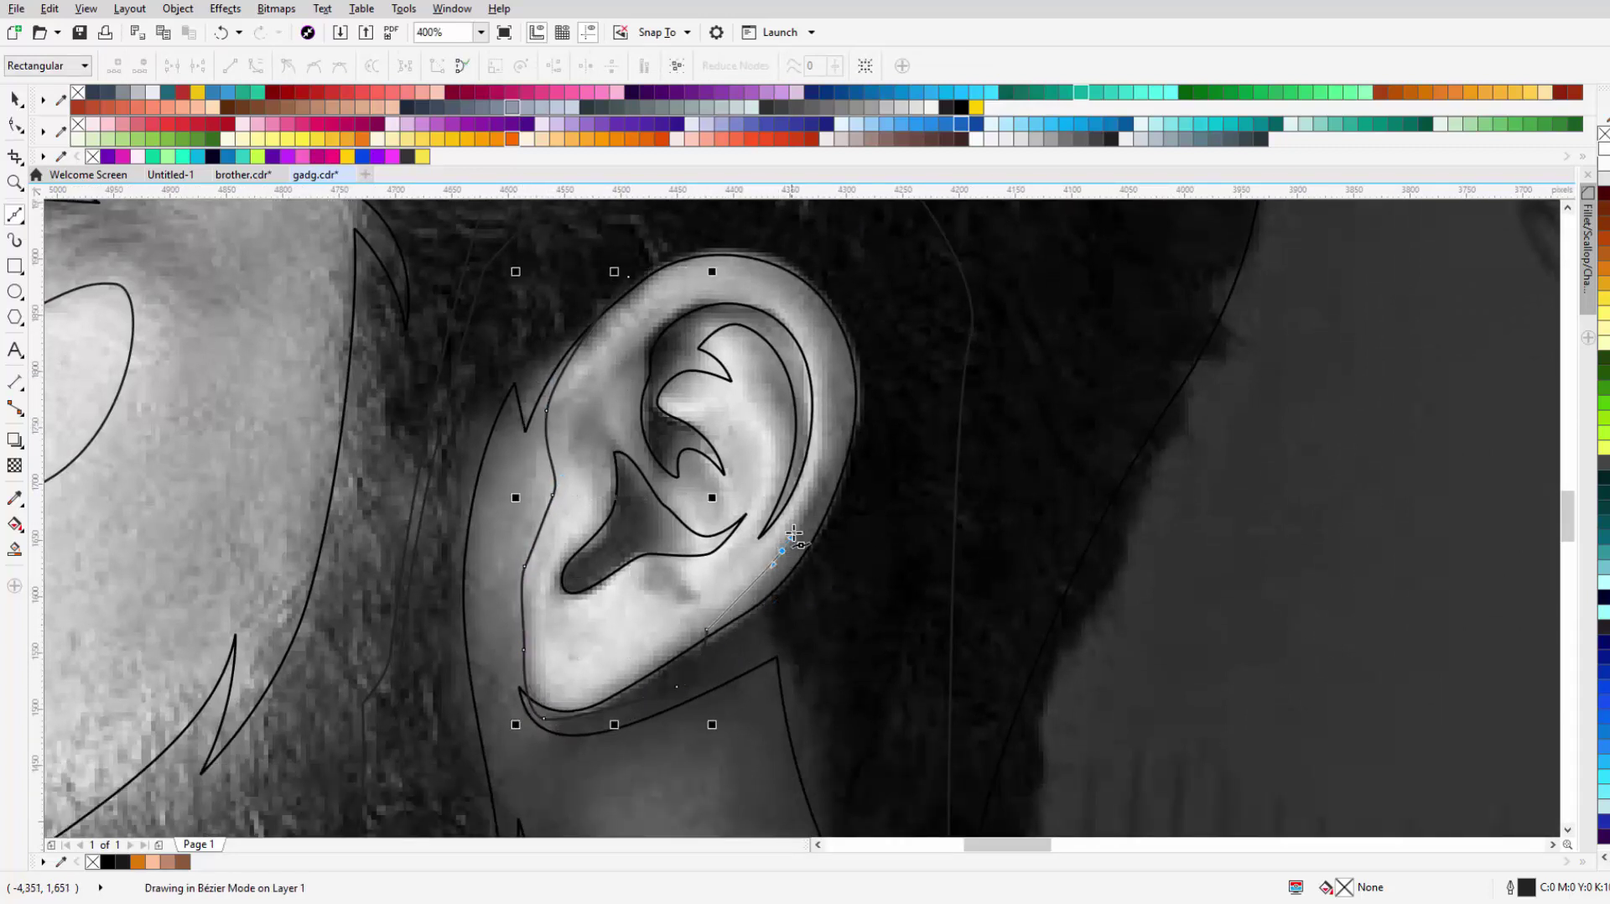
Step: Trace up the ear's outer rim and back along the pointed inner rim
scroll(797, 405, up, 2)
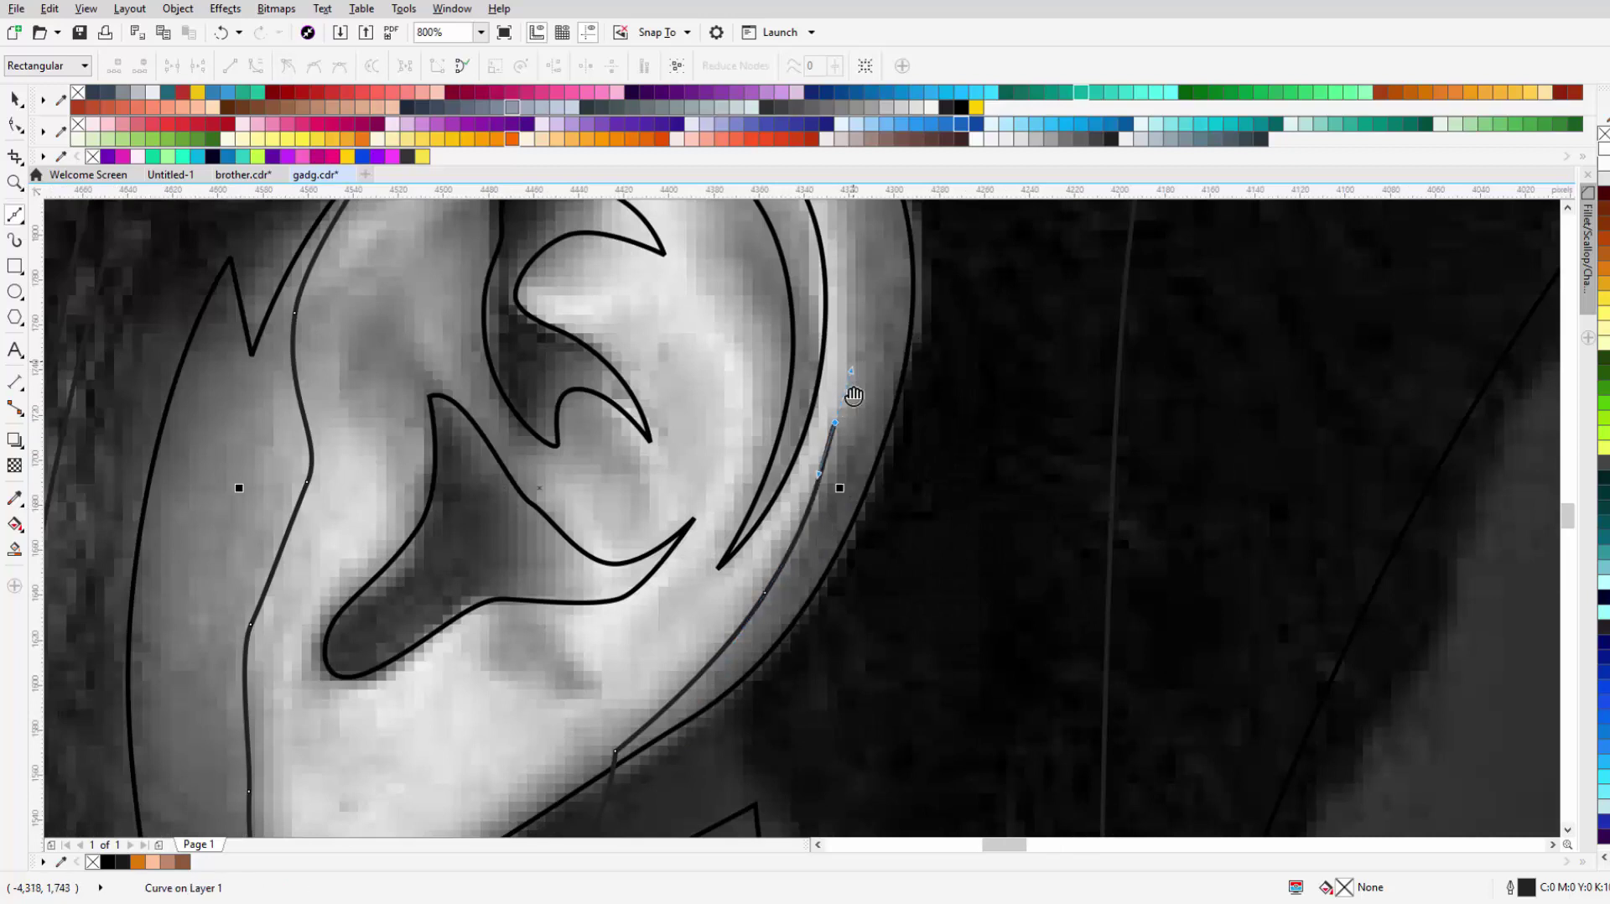
drag(761, 376, 767, 430)
scroll(768, 430, down, 1)
click(736, 585)
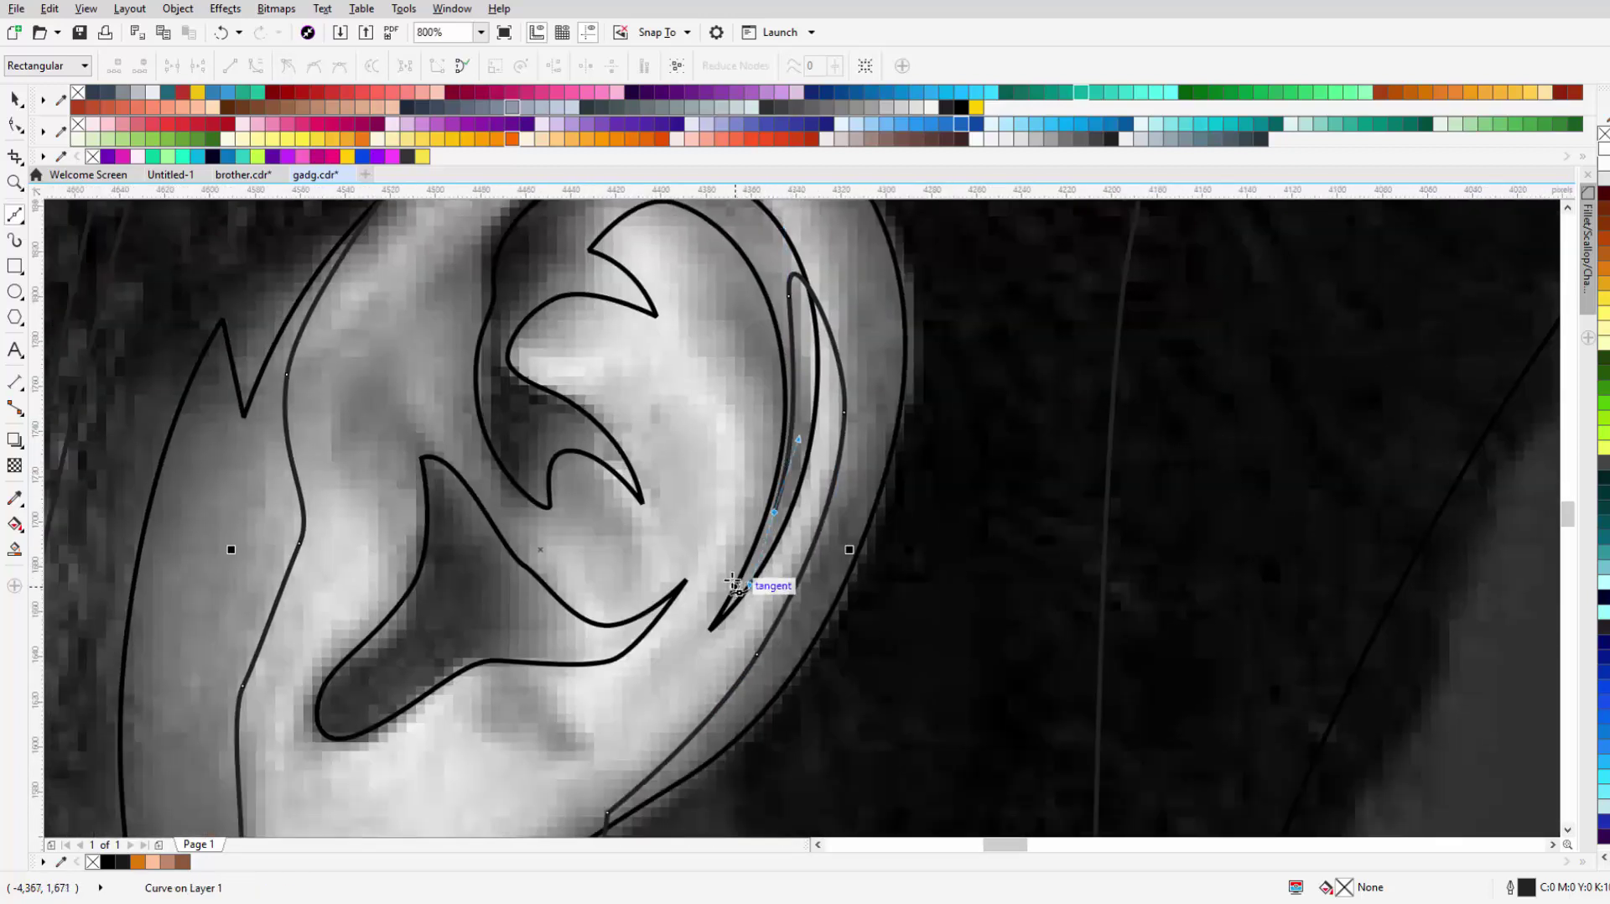
click(746, 423)
drag(651, 338, 606, 370)
scroll(674, 405, down, 1)
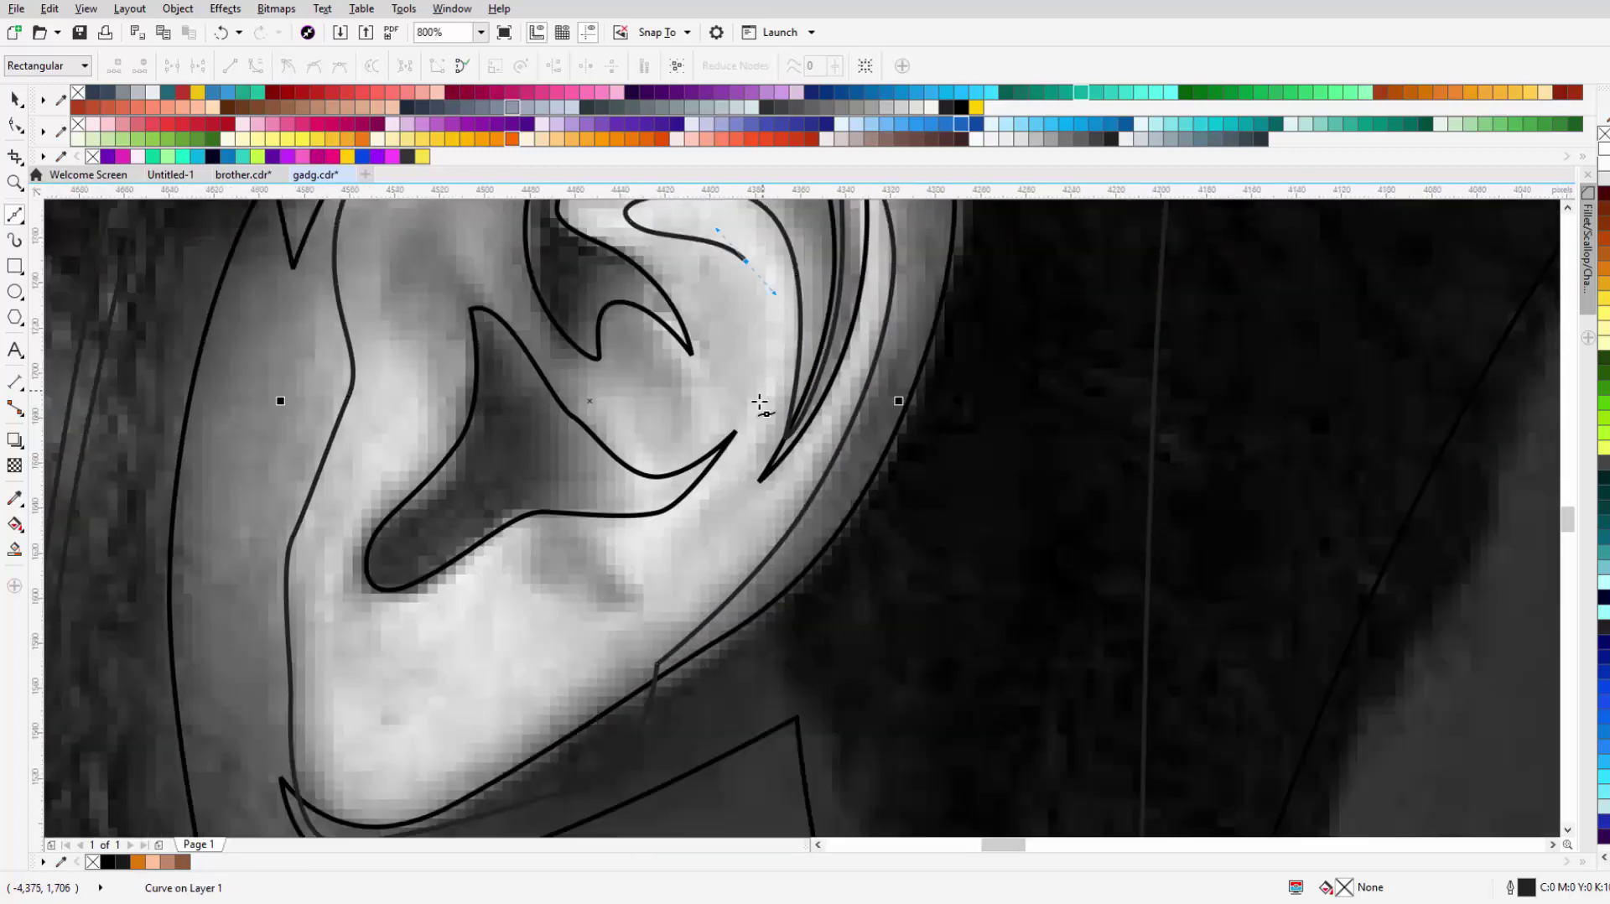
scroll(721, 469, left, 1)
drag(759, 461, 729, 465)
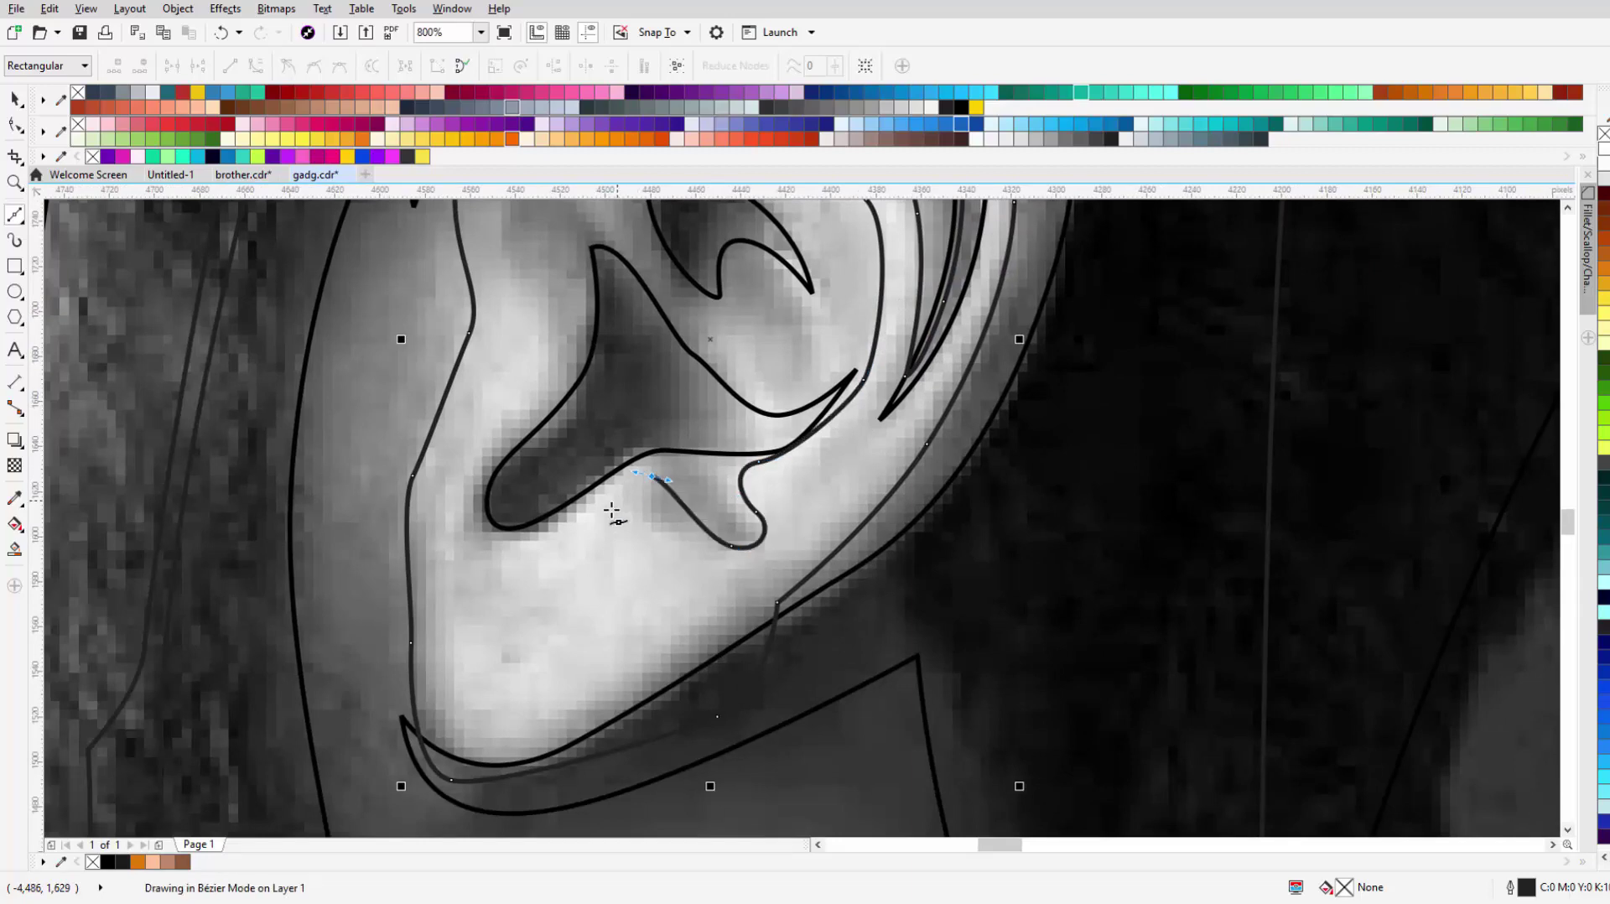
Step: Carry the curve over the ear's upper rim and top, then finish the shape
scroll(612, 511, down, 2)
scroll(581, 405, up, 2)
drag(591, 579, 608, 527)
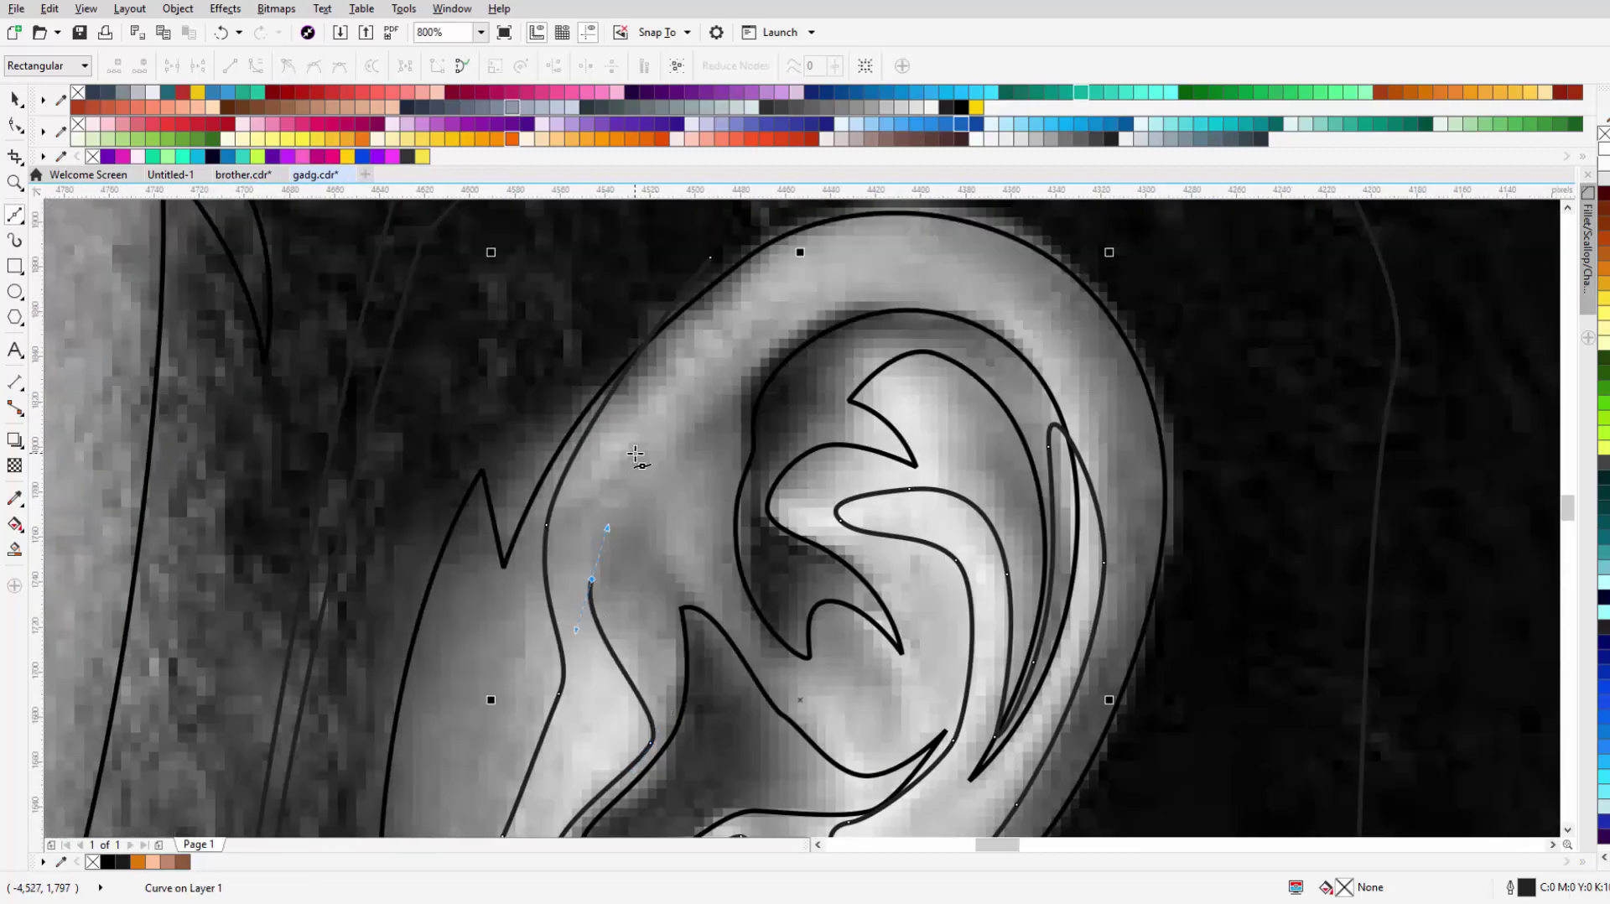
scroll(636, 454, down, 2)
scroll(687, 334, up, 2)
drag(692, 490, 706, 474)
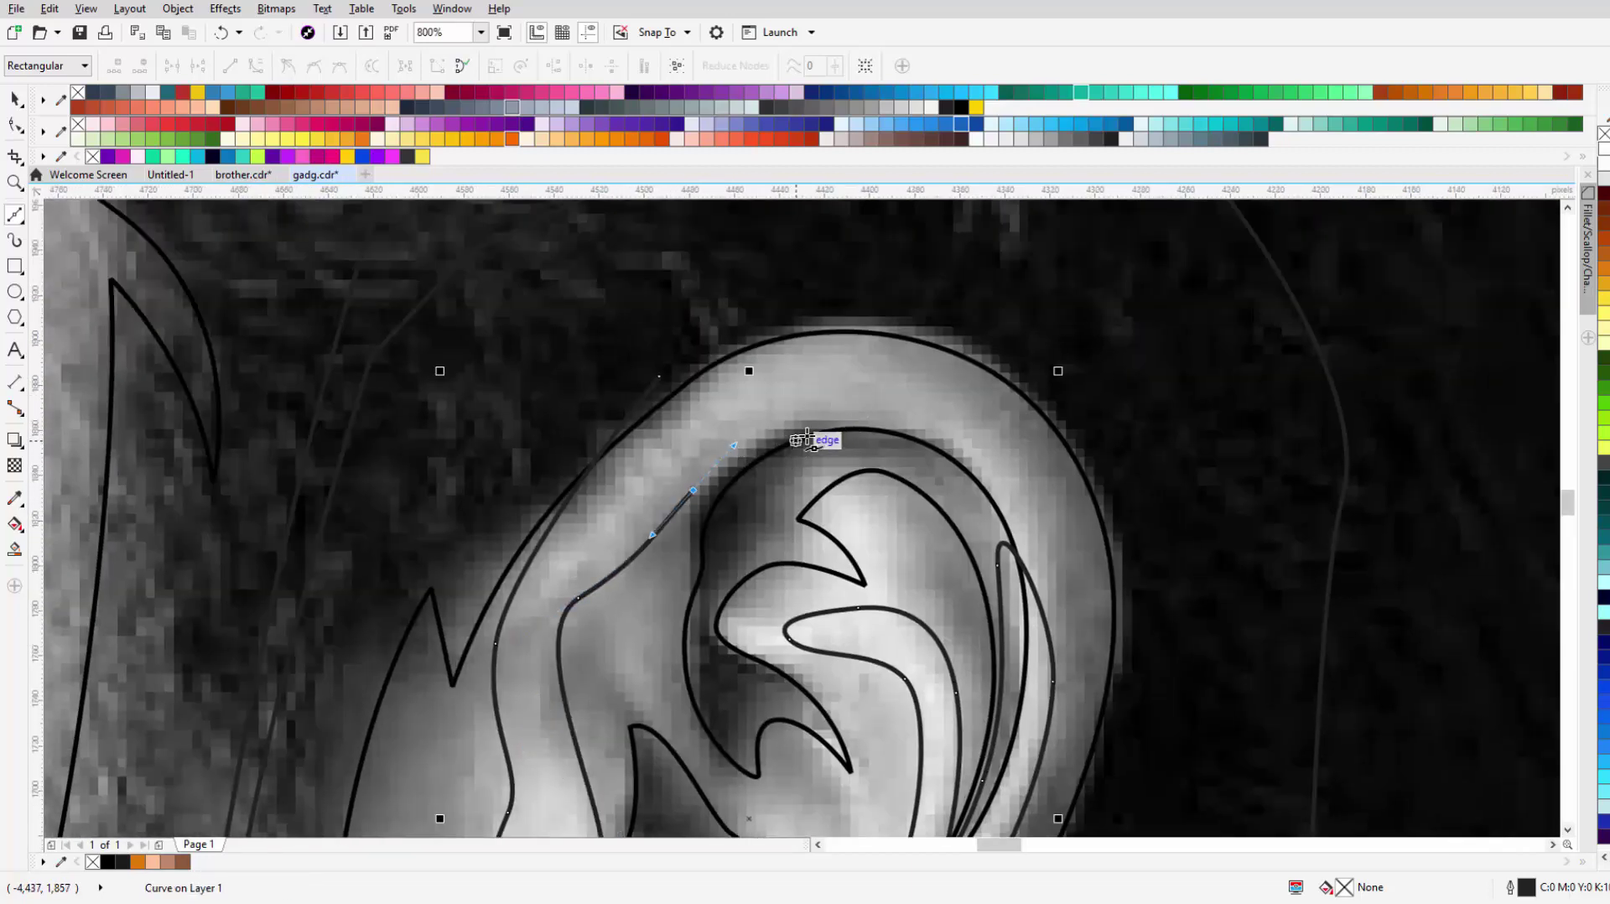
drag(971, 419, 1061, 396)
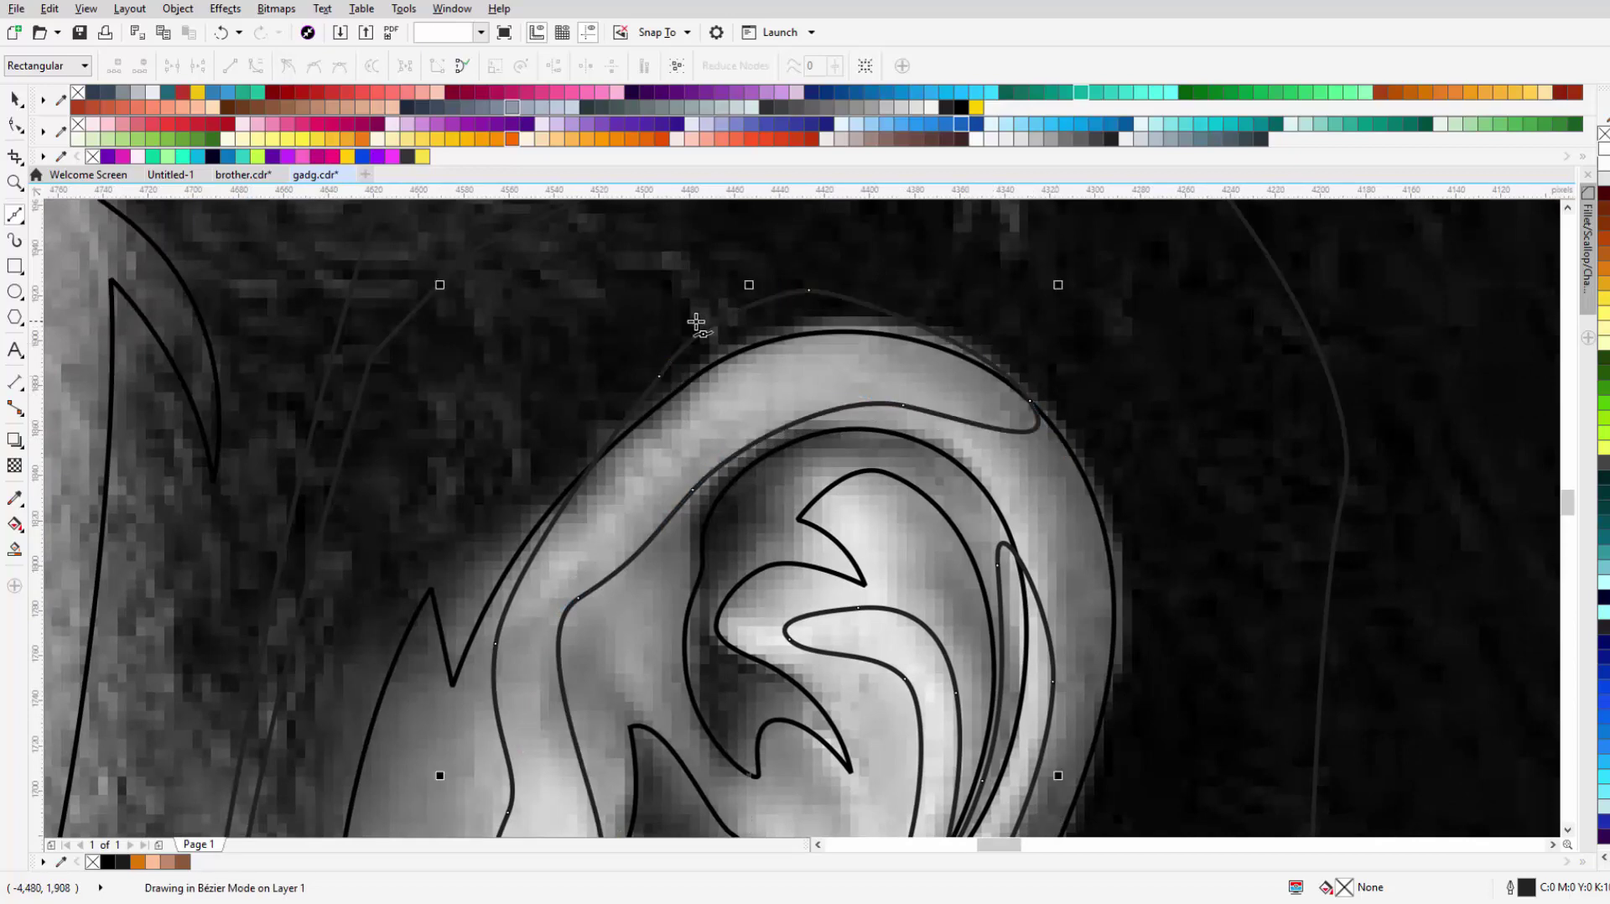
scroll(701, 324, down, 2)
key(space)
Step: Move the line-art face off the photo to the right
scroll(528, 414, down, 1)
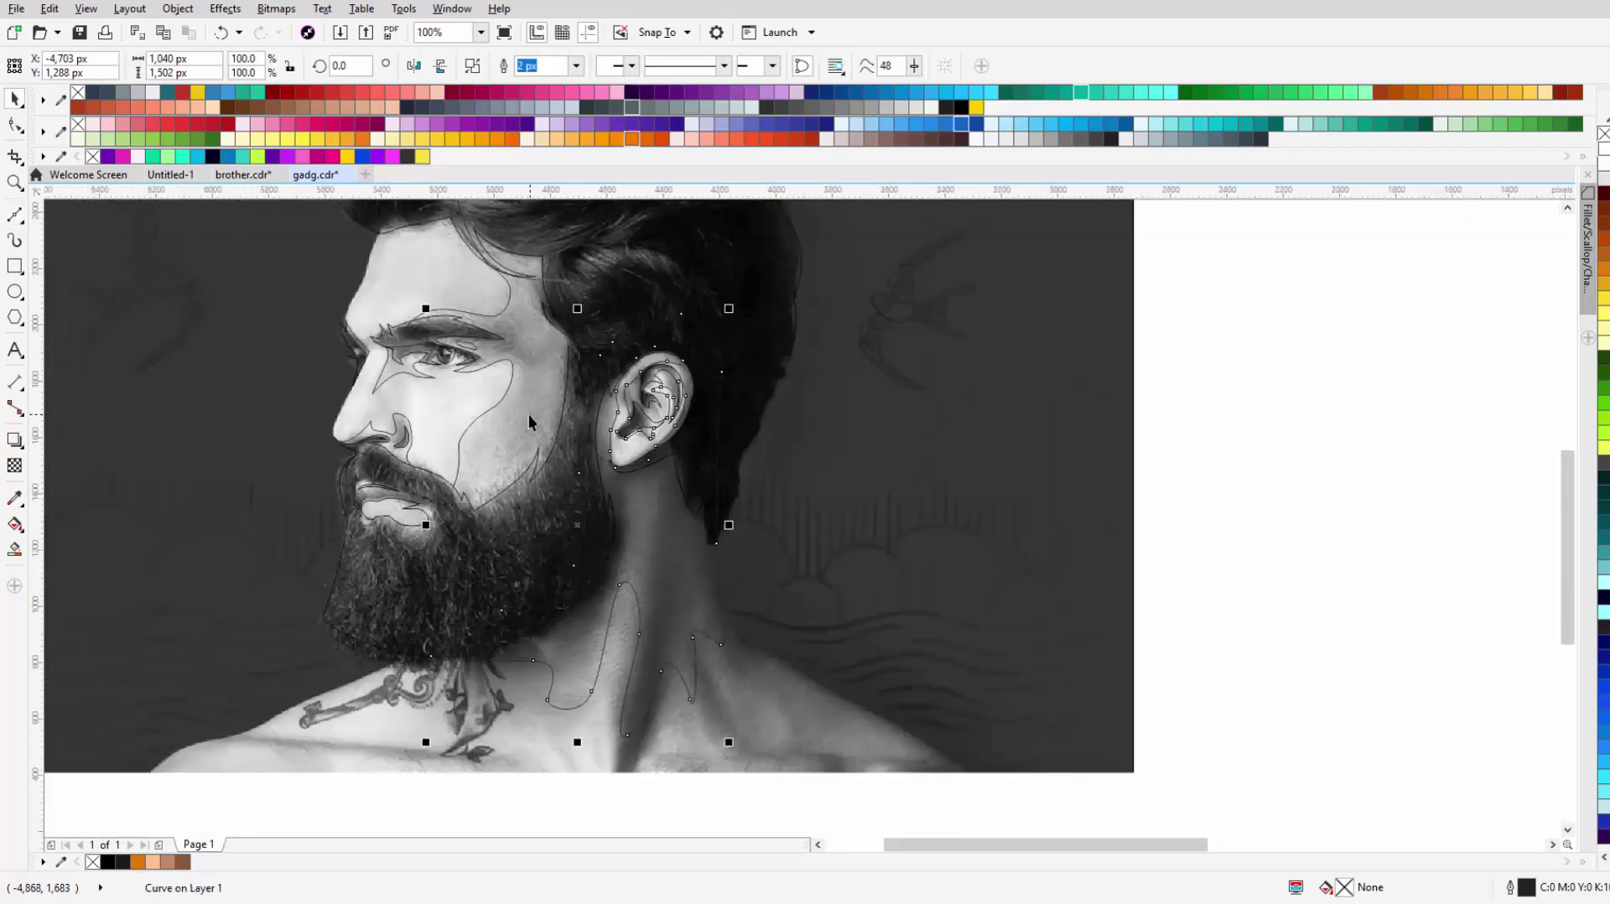
scroll(780, 451, down, 1)
key(Escape)
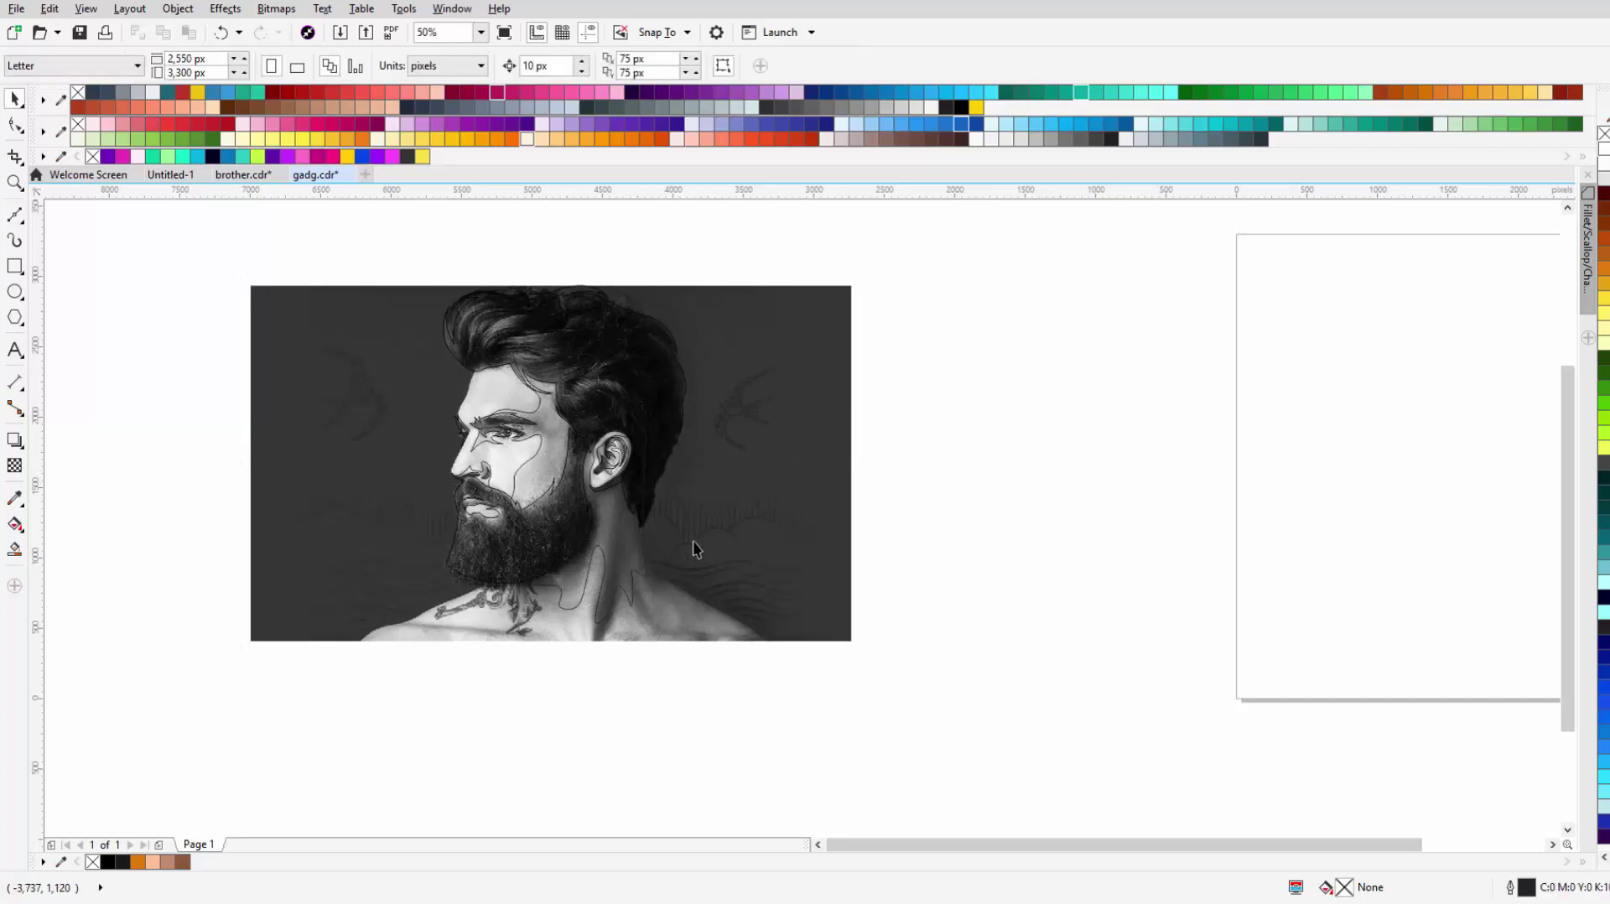
click(636, 503)
drag(636, 503, 1173, 504)
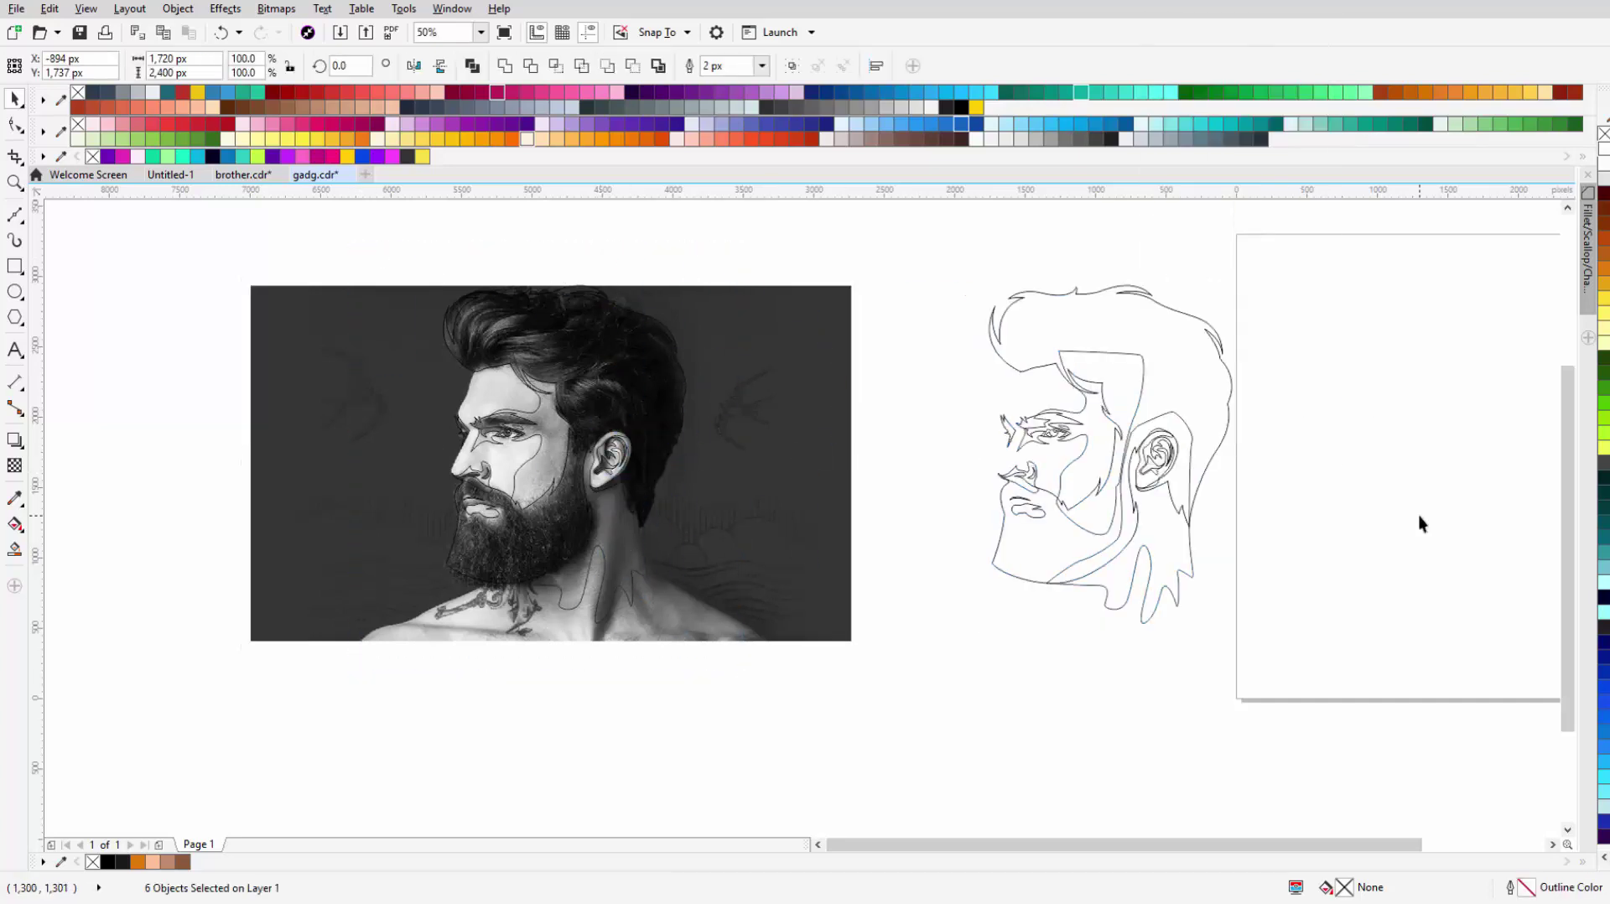
Step: Fill the face regions gray and the hair and beard regions black
click(837, 626)
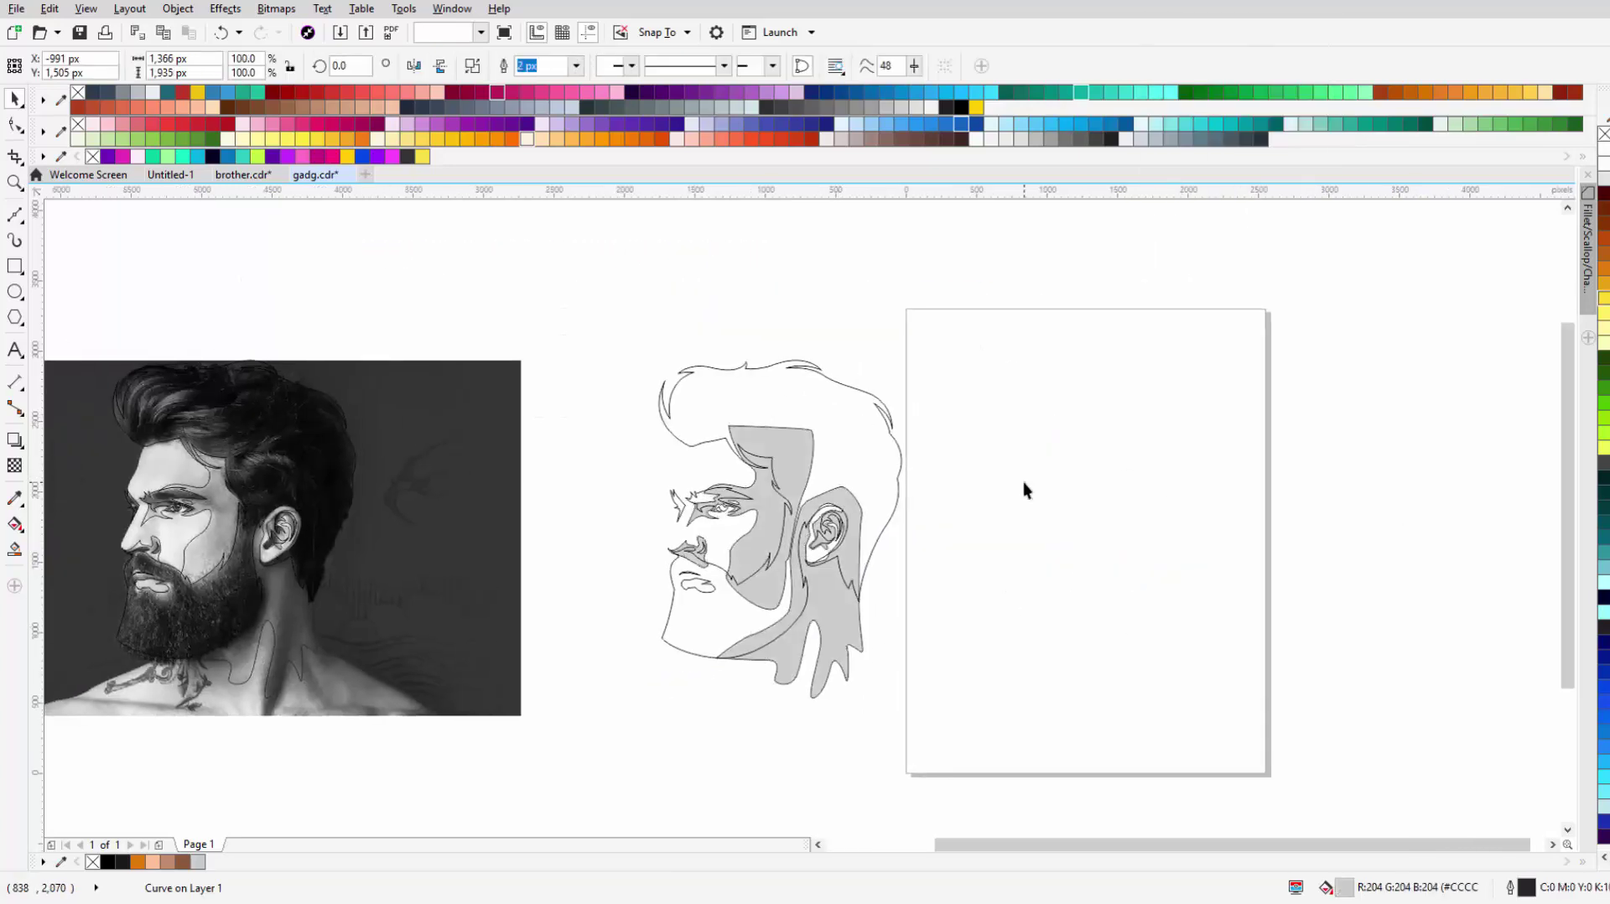
key(Escape)
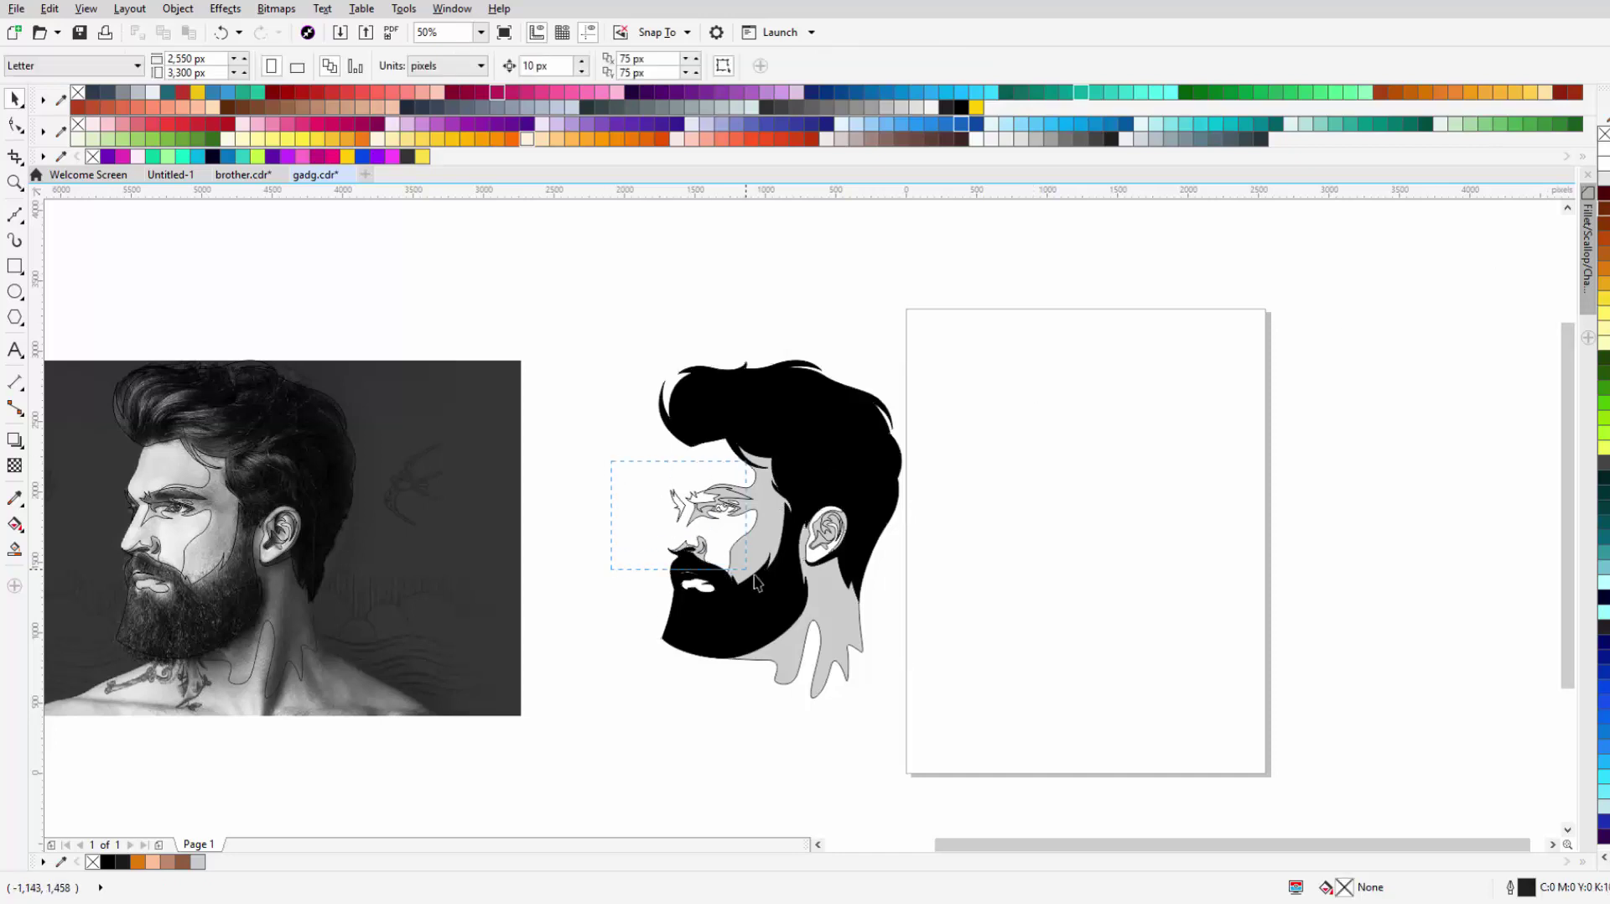
drag(612, 461, 755, 575)
scroll(929, 485, up, 1)
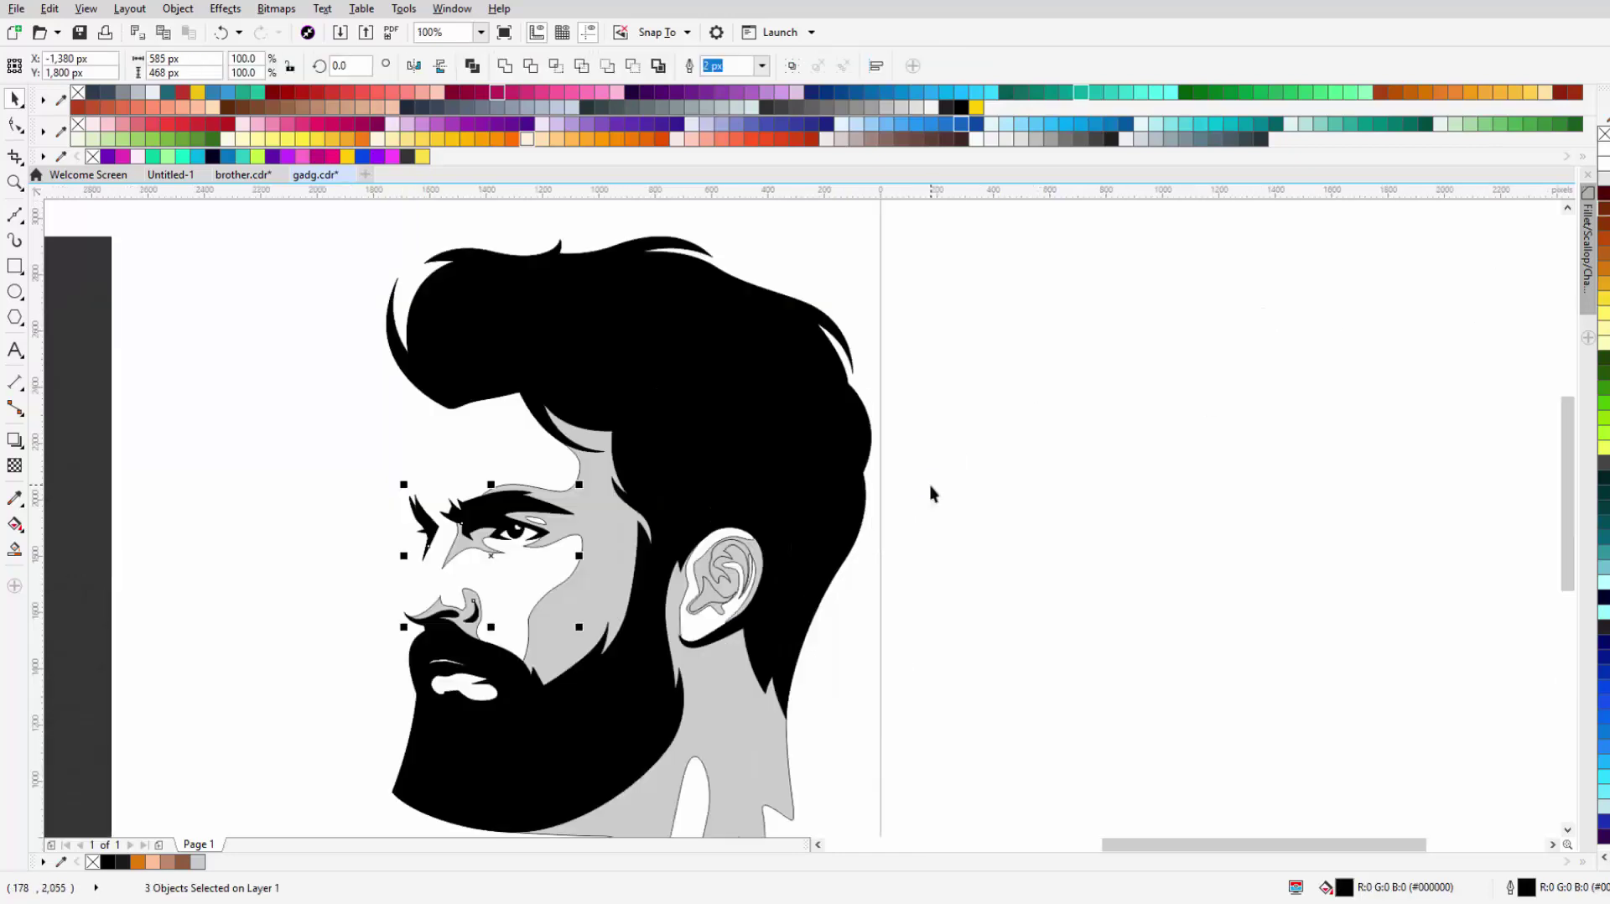
scroll(738, 573, up, 1)
Step: Select the ear, eye and whole-head shapes to check them, then clear the selection
click(736, 574)
scroll(459, 458, left, 3)
shift+click(459, 458)
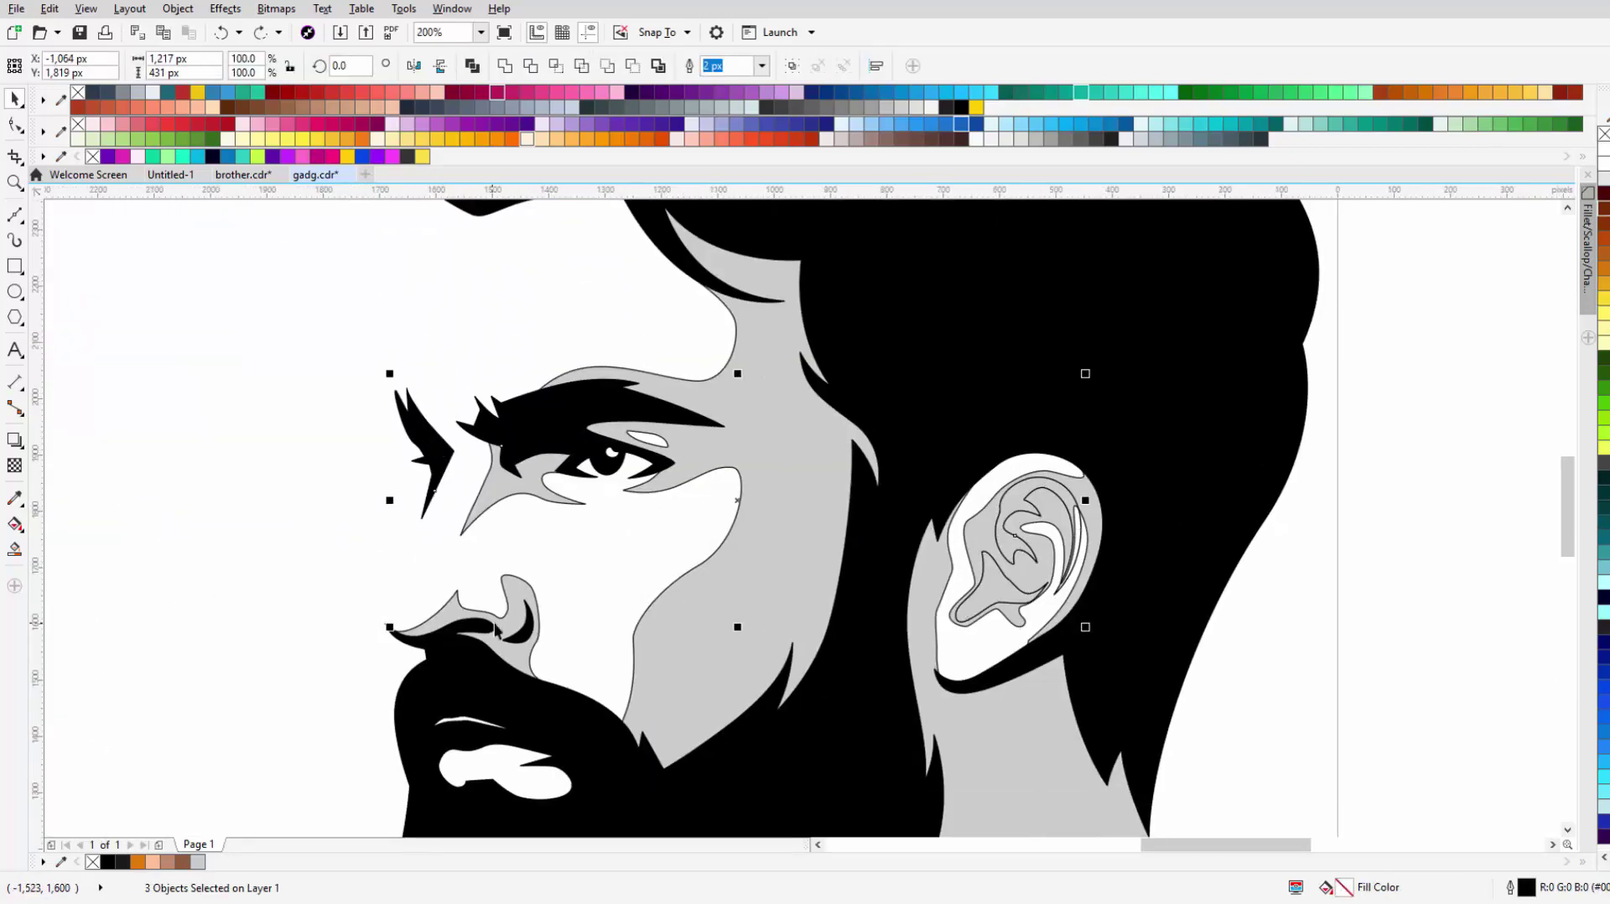
scroll(680, 578, down, 2)
click(663, 597)
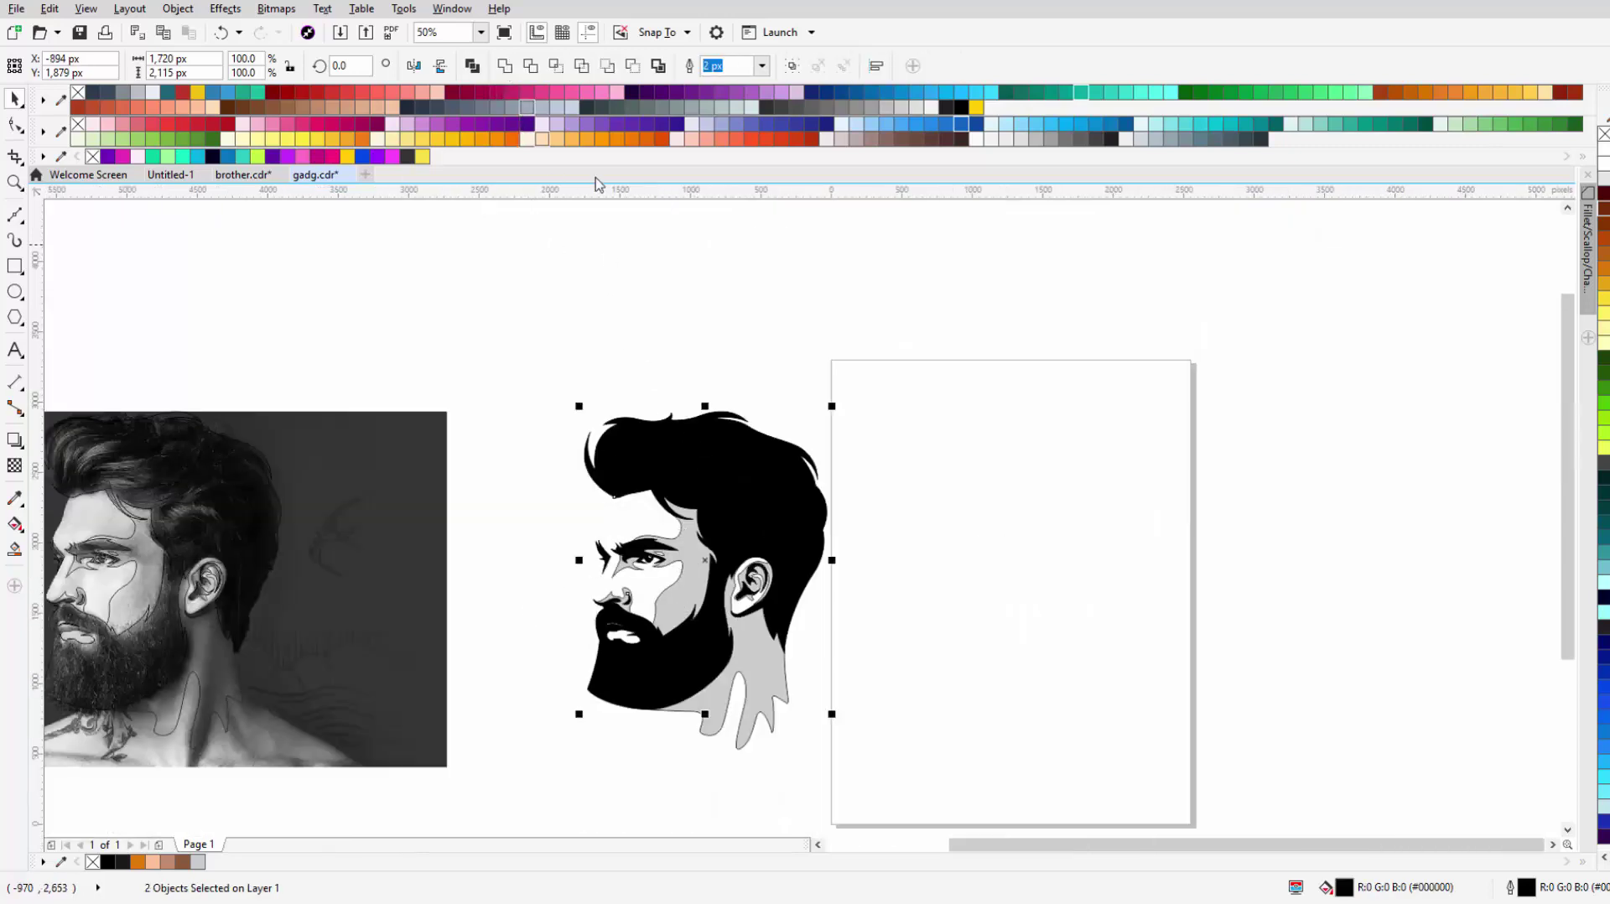
drag(504, 375, 948, 793)
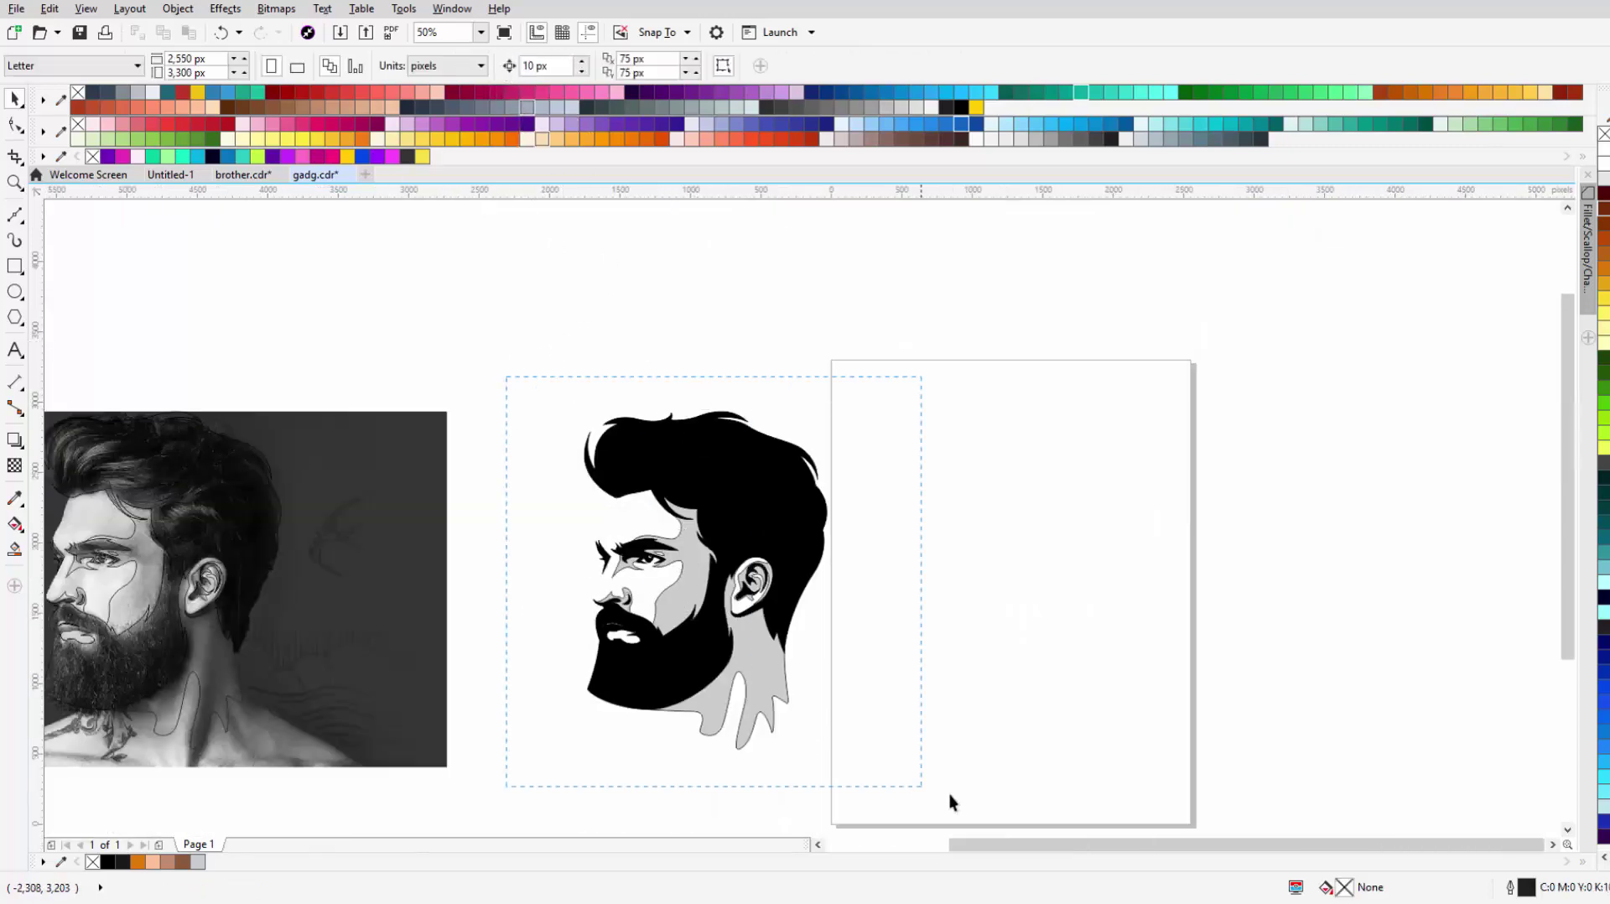
click(950, 421)
Step: Inspect the head curve selection and zoom around the finished portrait
scroll(923, 476, down, 1)
scroll(816, 513, up, 1)
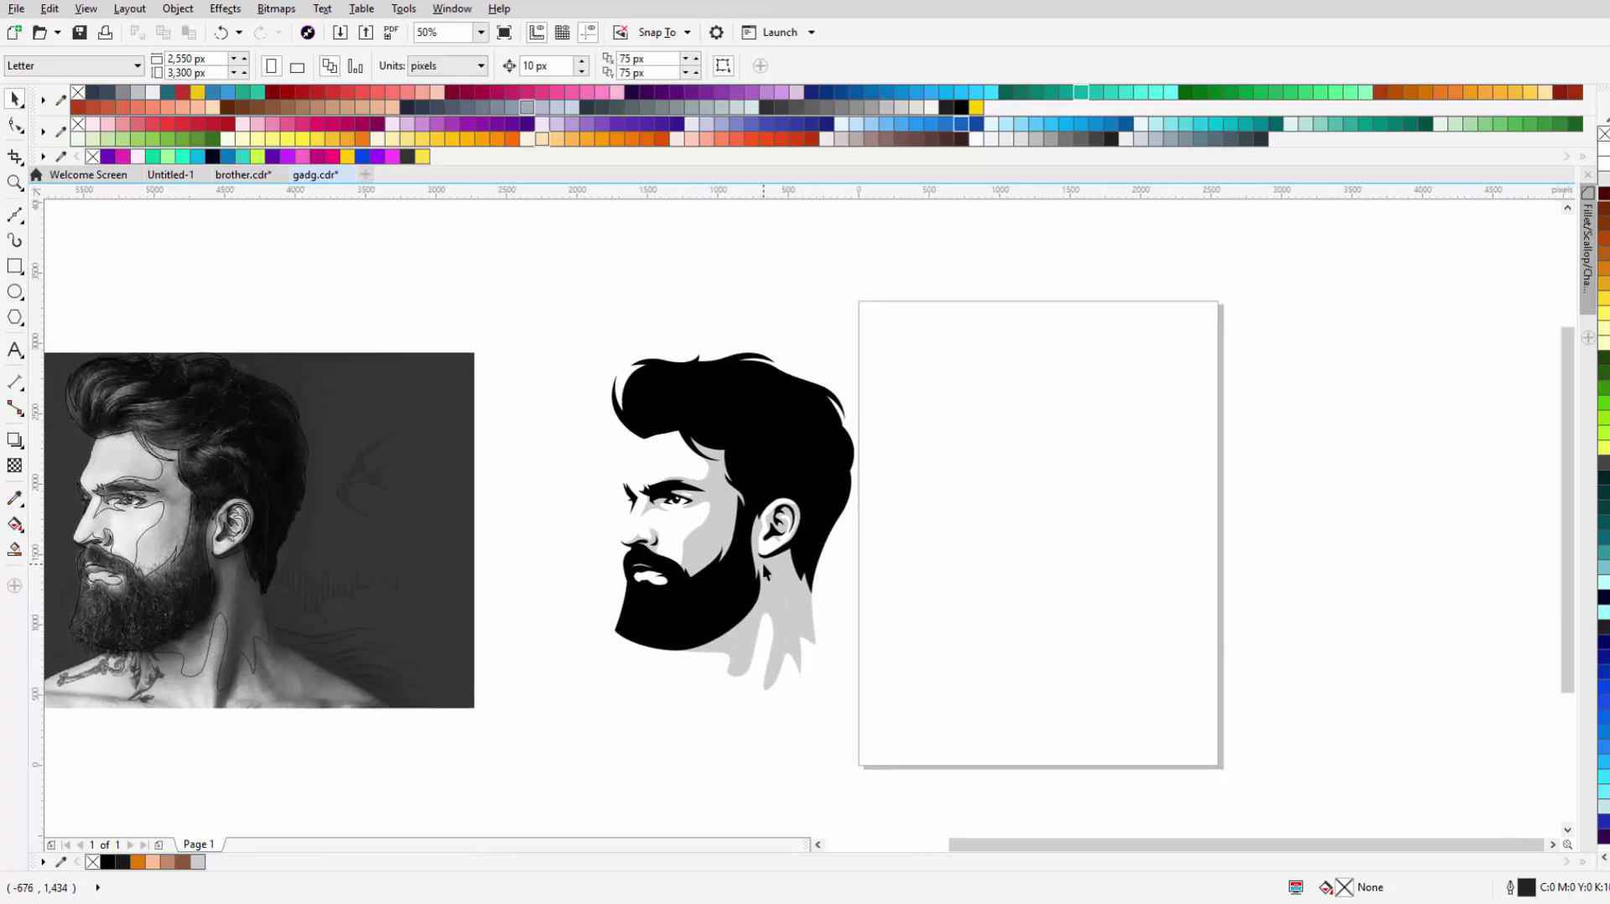
click(787, 595)
scroll(787, 596, up, 1)
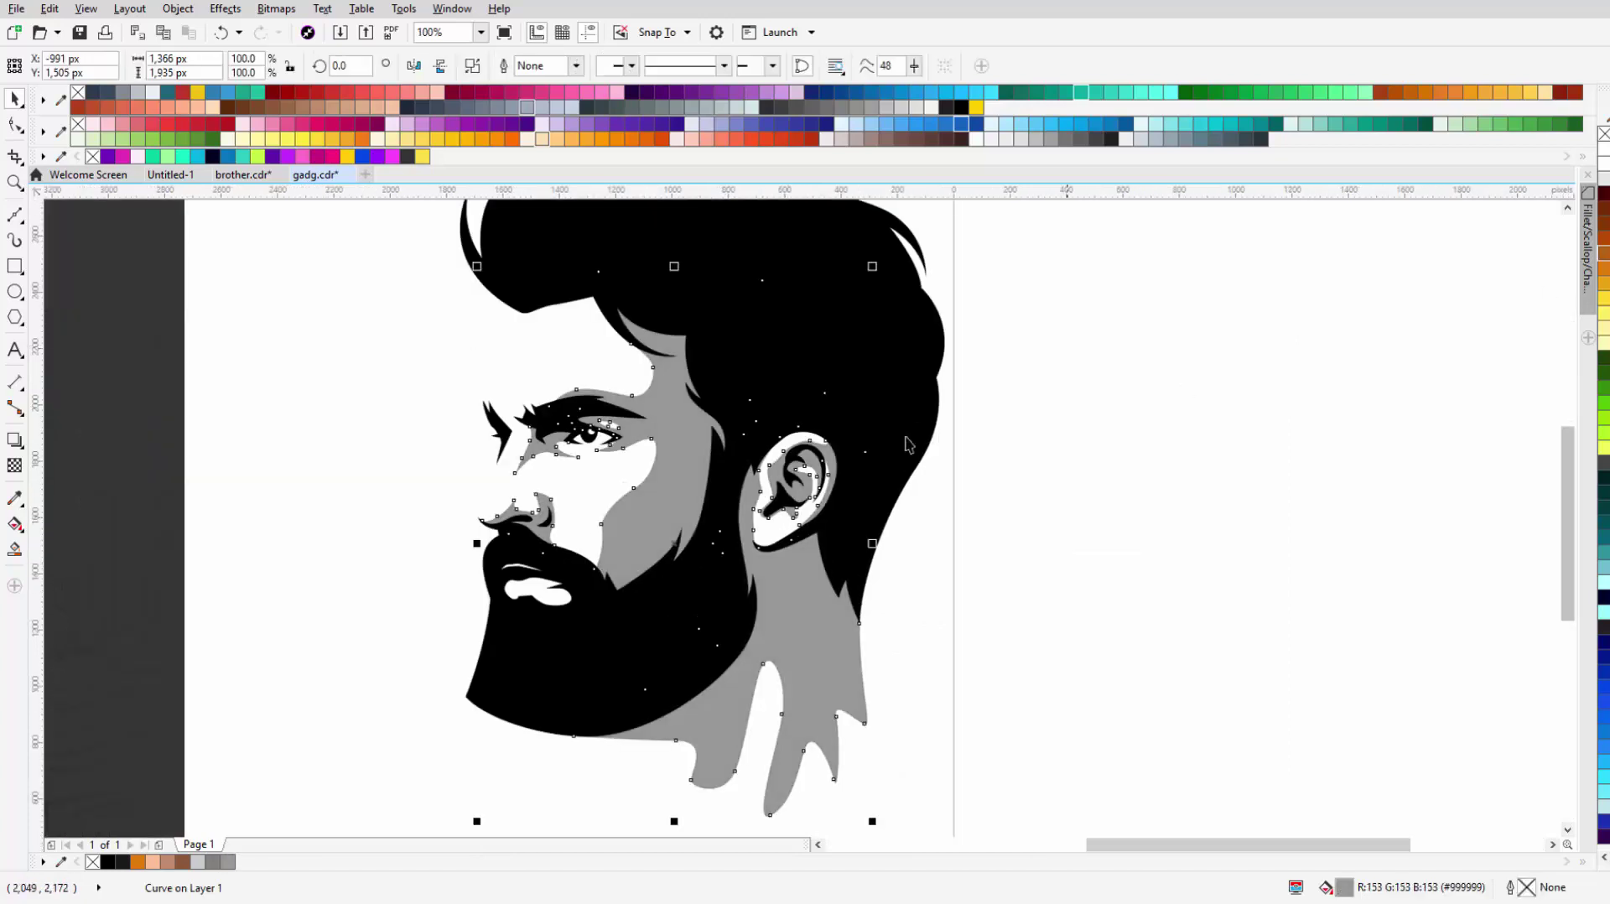
scroll(871, 439, down, 2)
click(870, 439)
scroll(801, 442, up, 1)
scroll(928, 427, down, 1)
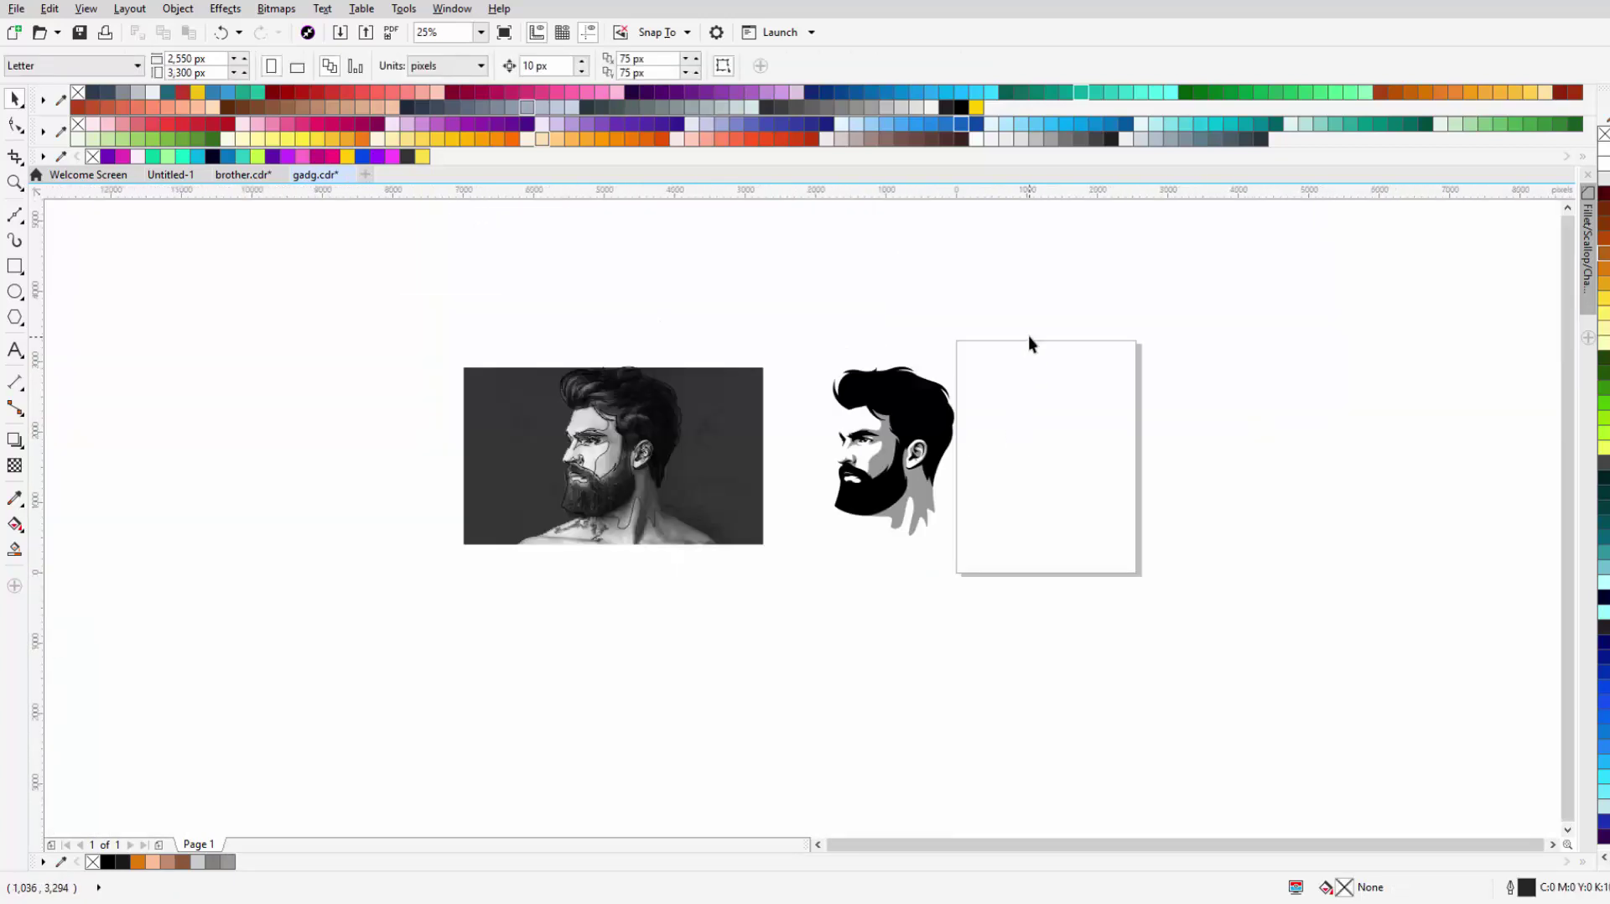
scroll(866, 398, up, 1)
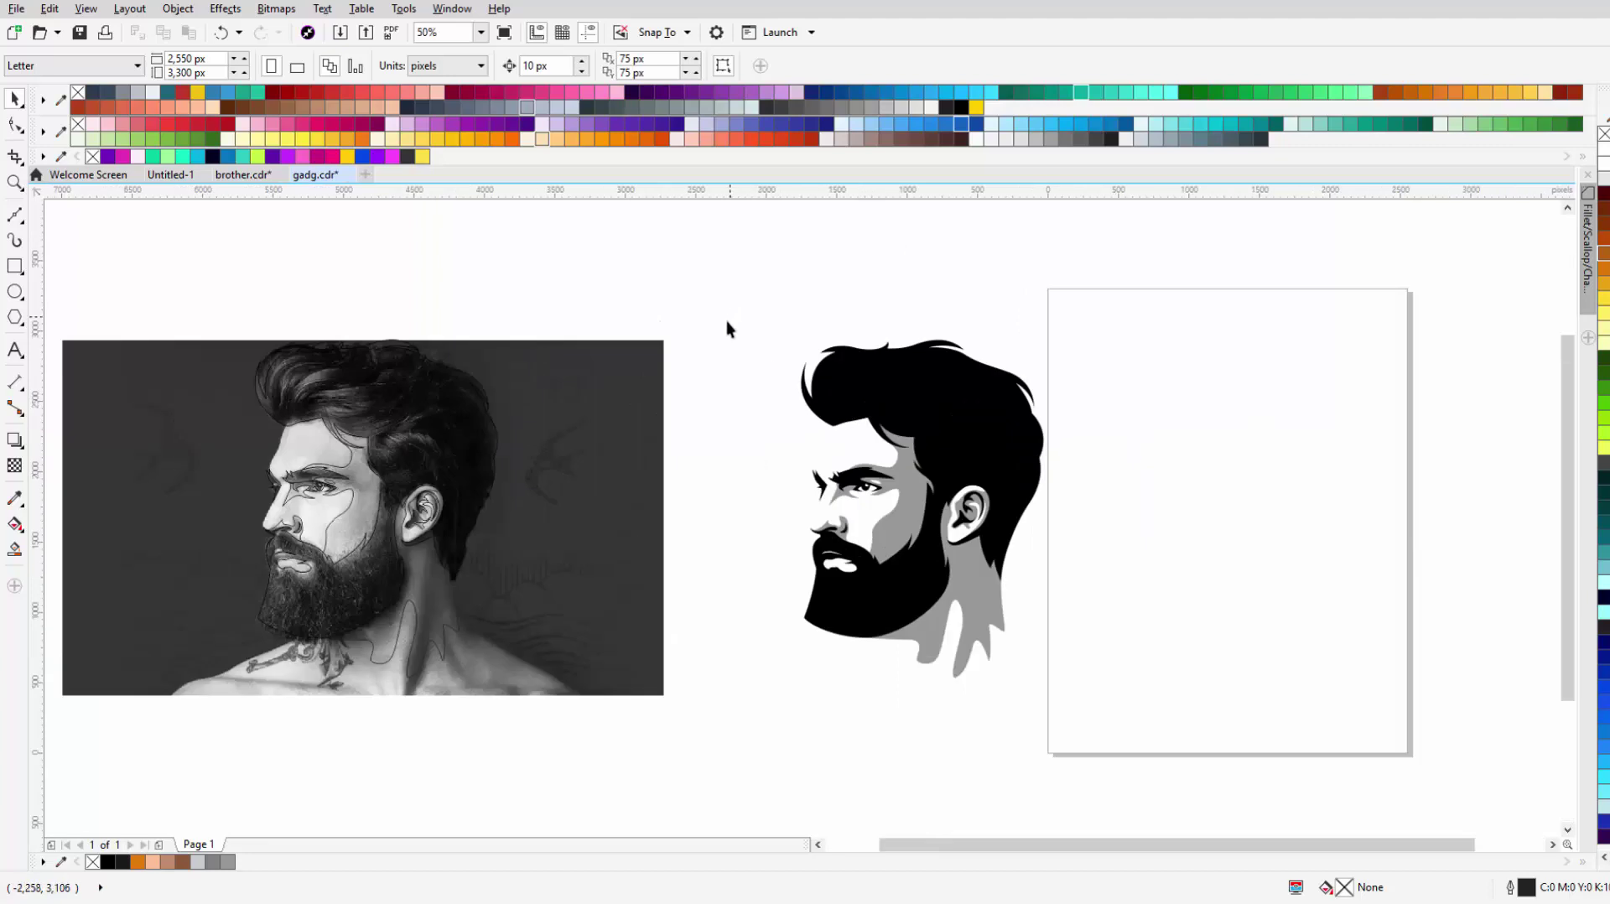
drag(604, 406, 645, 407)
Step: Delete the leftover trace lines and move the vector head onto the photo
drag(230, 285, 590, 733)
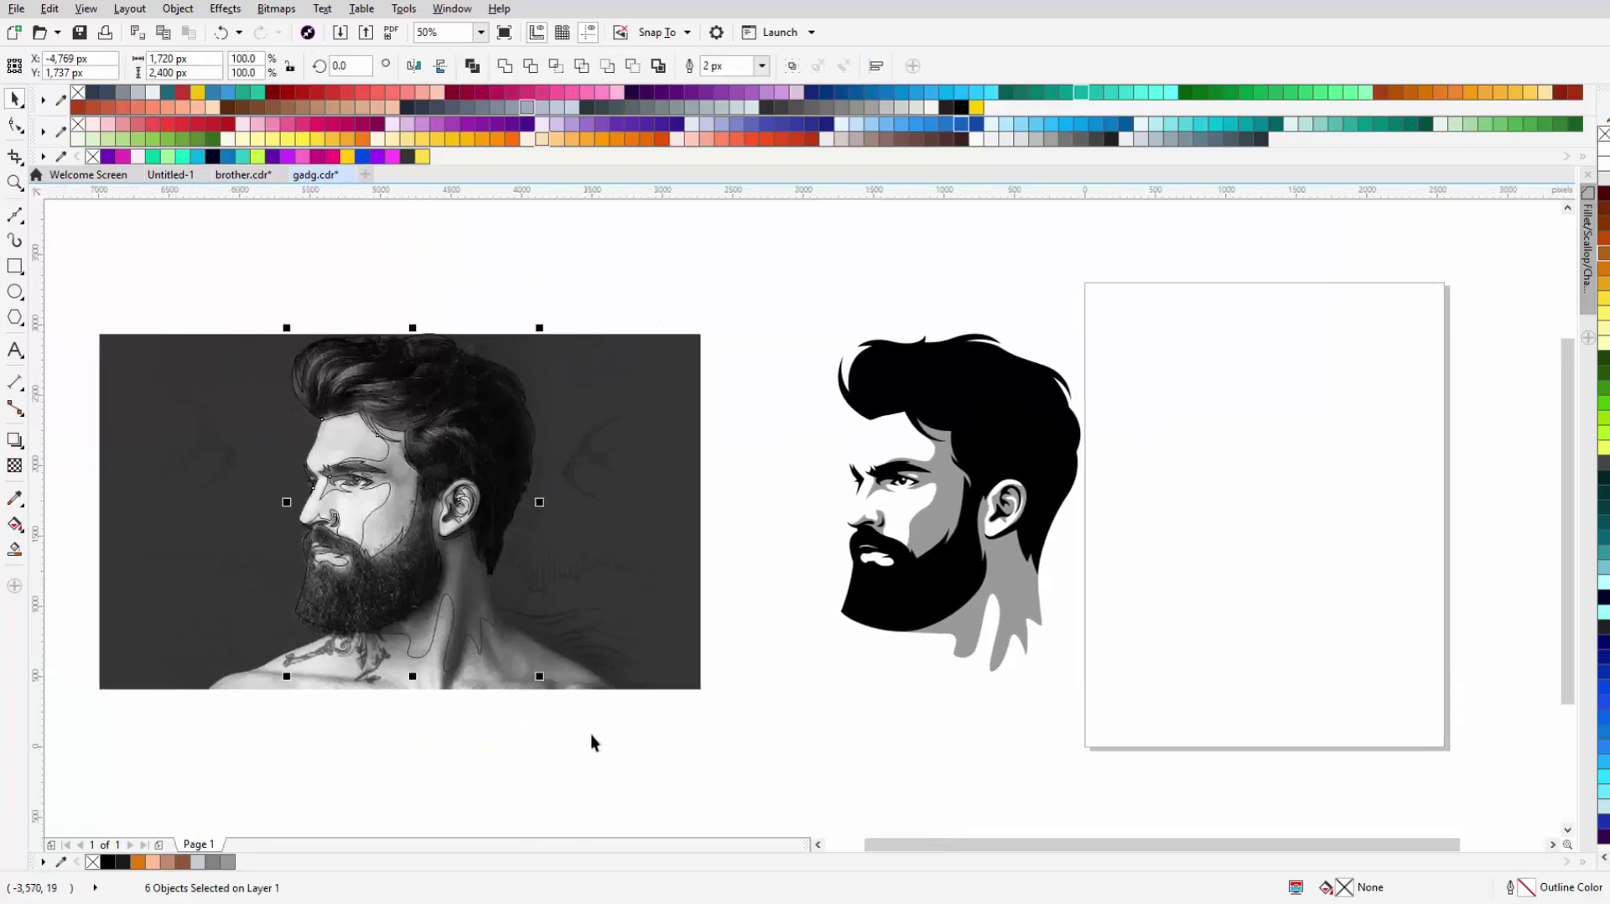
key(Delete)
drag(745, 262, 1107, 696)
drag(868, 390, 325, 391)
Step: Give the head a red outline with no fill, then deselect it
scroll(325, 391, up, 2)
right_click(202, 123)
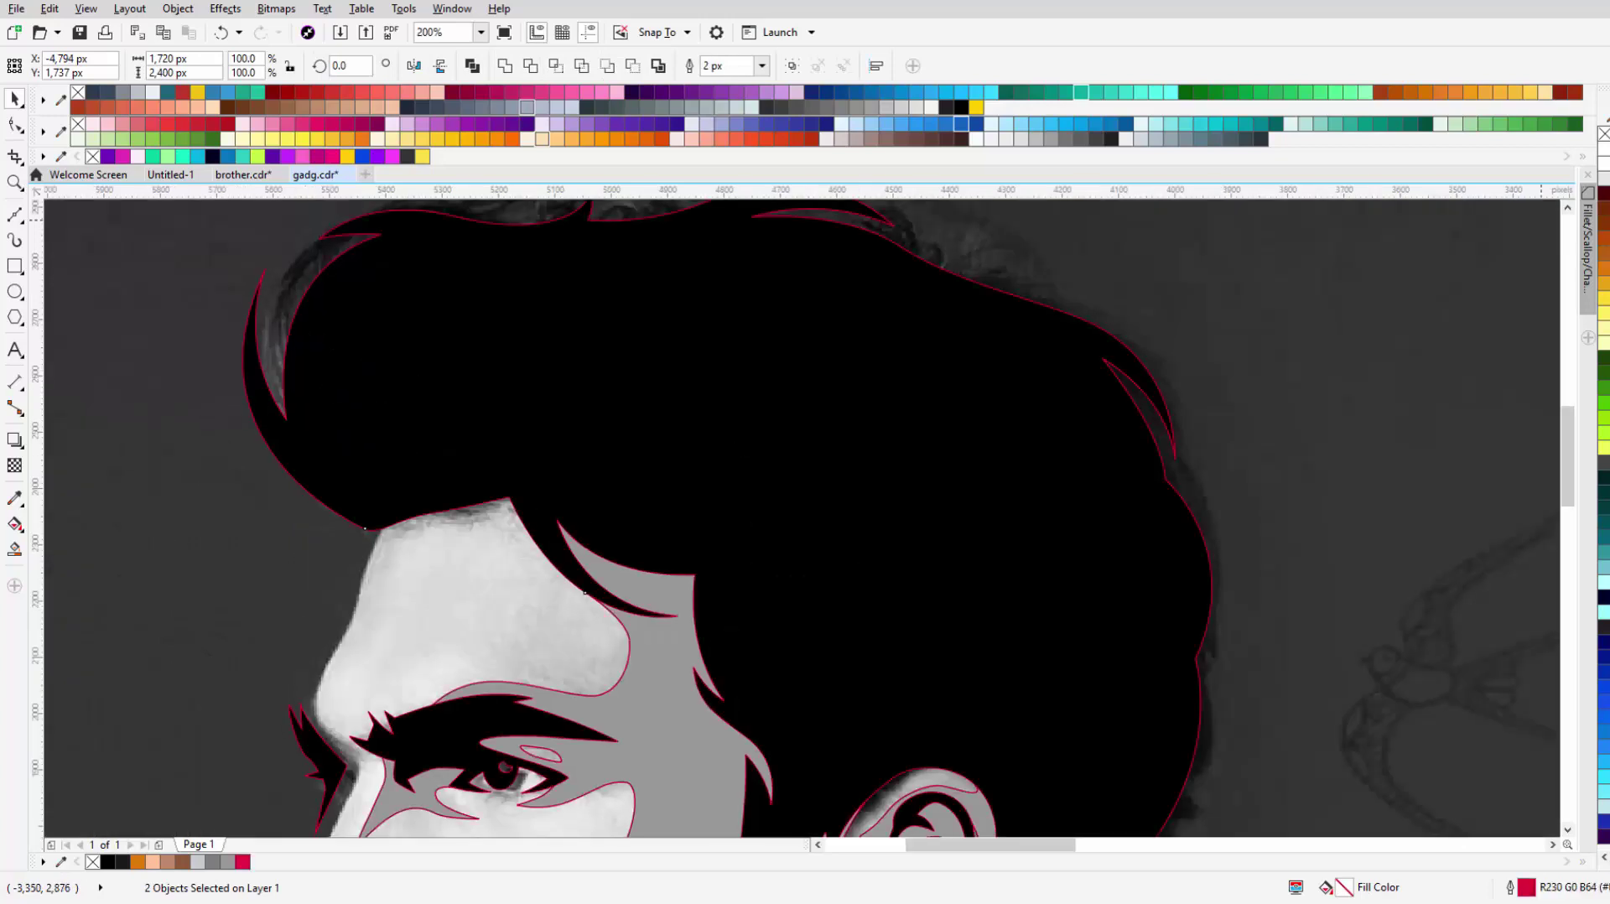
click(78, 124)
scroll(472, 497, up, 1)
key(Escape)
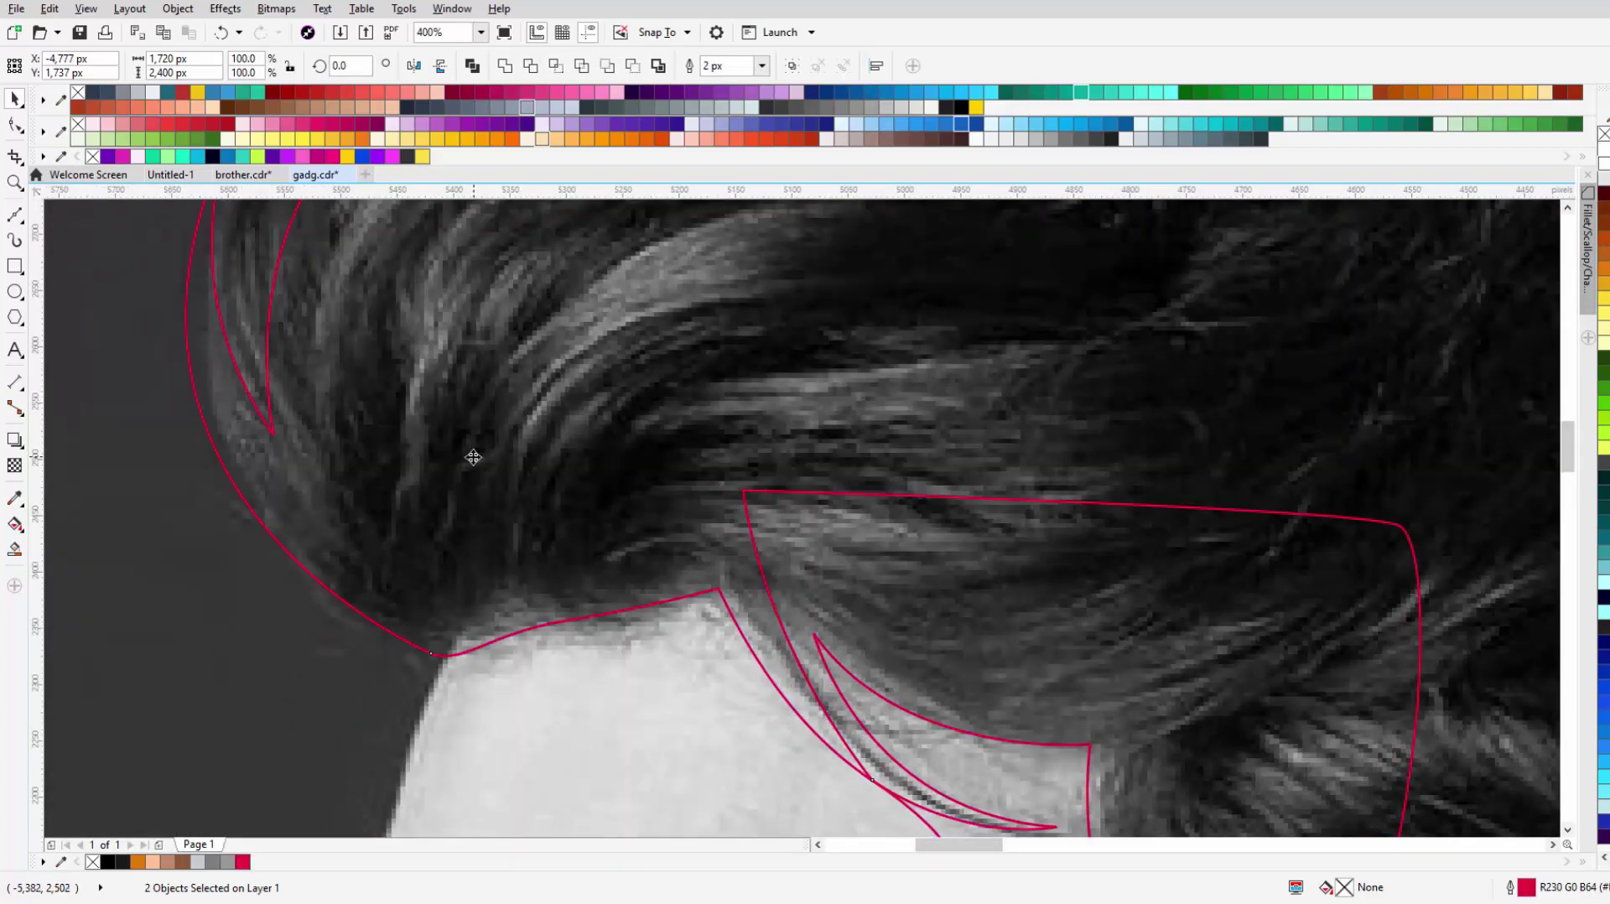
scroll(467, 456, down, 4)
scroll(579, 593, up, 2)
Step: Draw a Bézier curve from below the neck up along its edge
drag(578, 593, 671, 398)
key(F5)
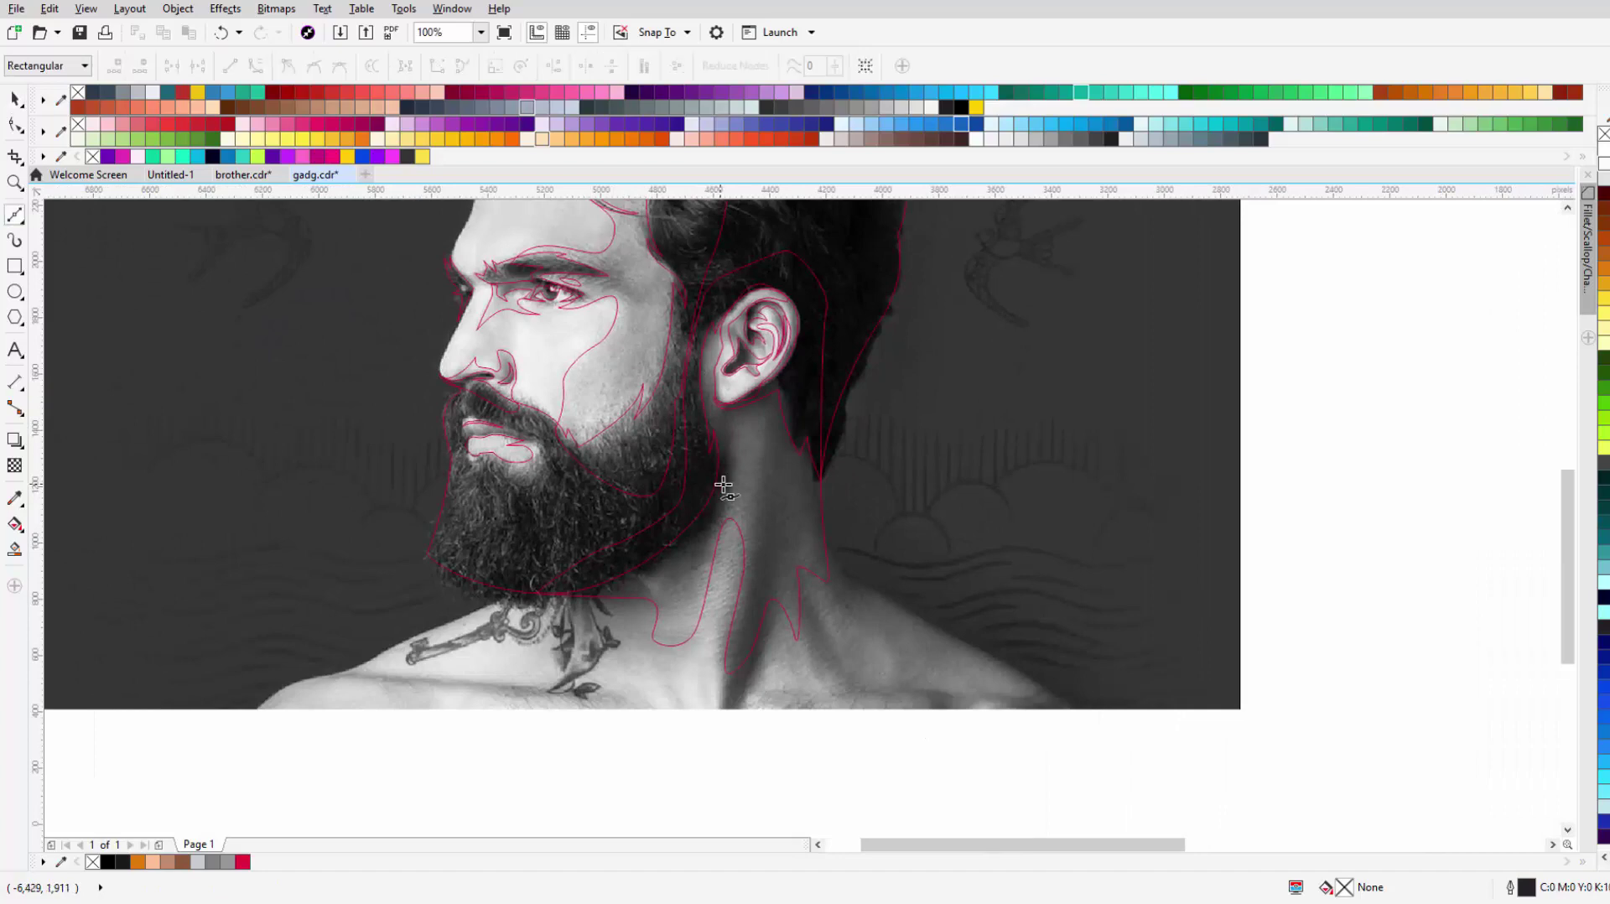
scroll(812, 359, up, 1)
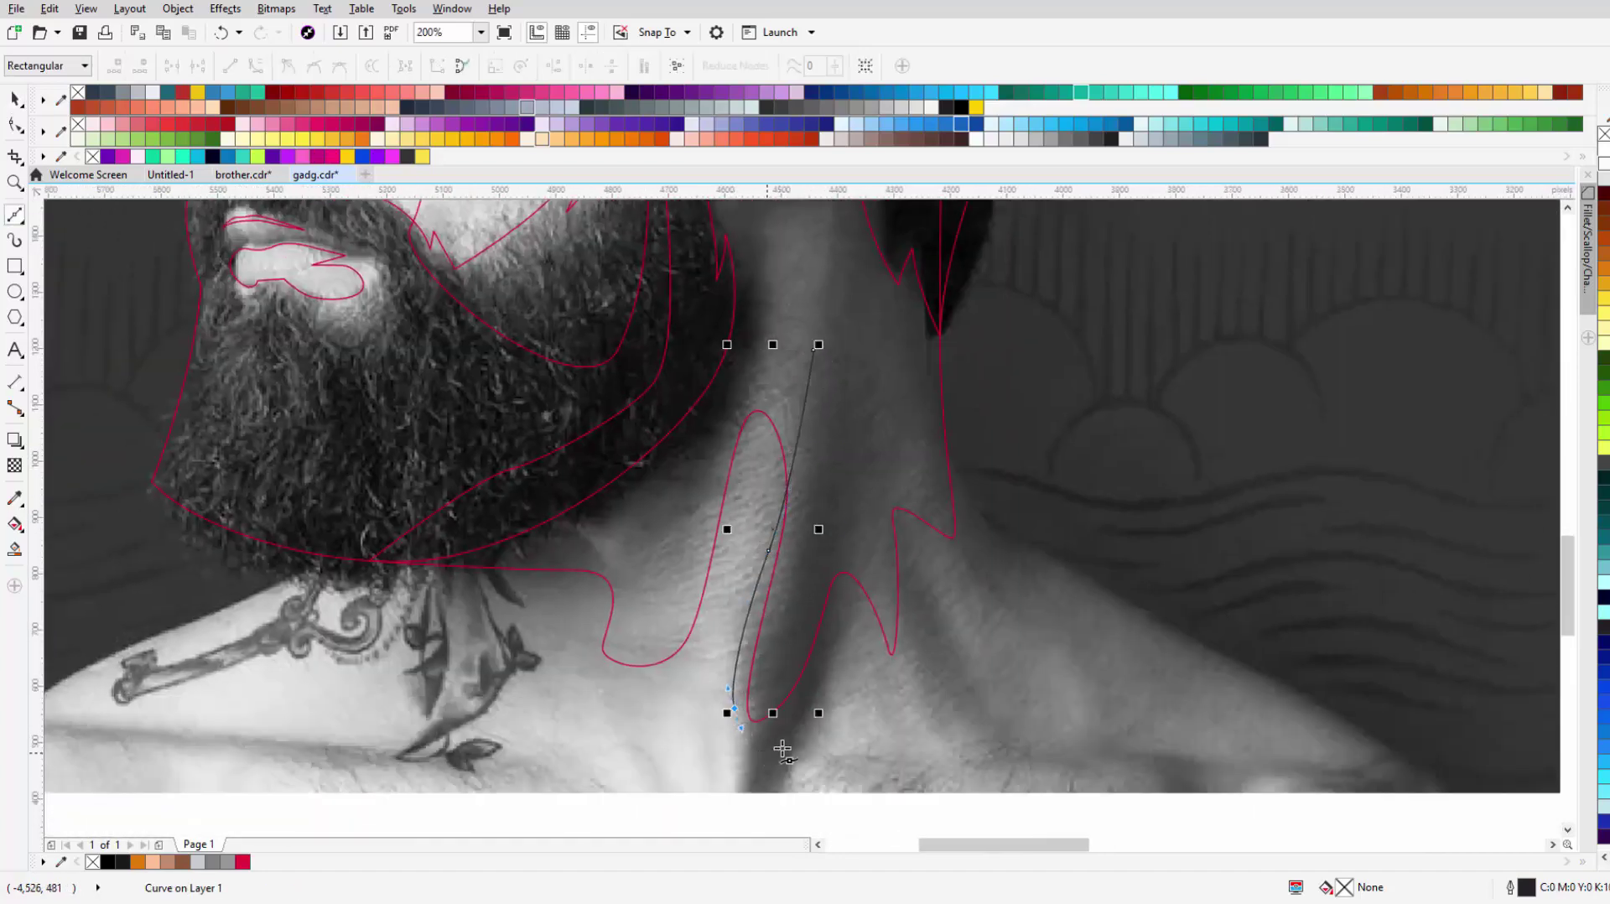
drag(746, 711, 786, 751)
drag(867, 467, 814, 552)
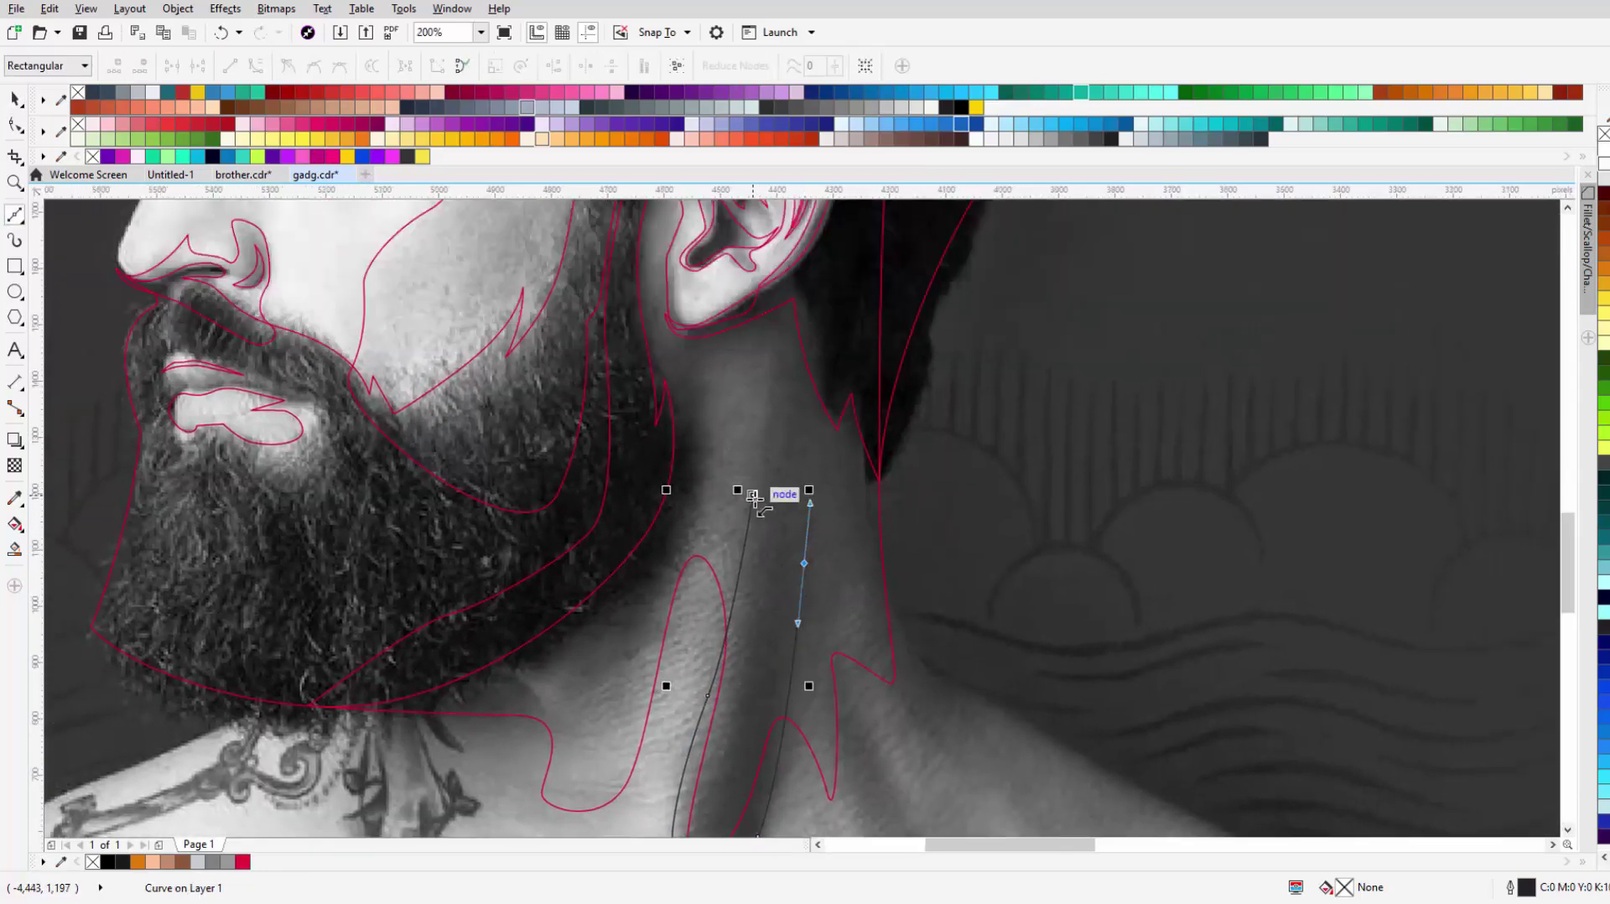
key(space)
Step: Trace a new curve along the hair strands across the front wave
scroll(561, 501, down, 3)
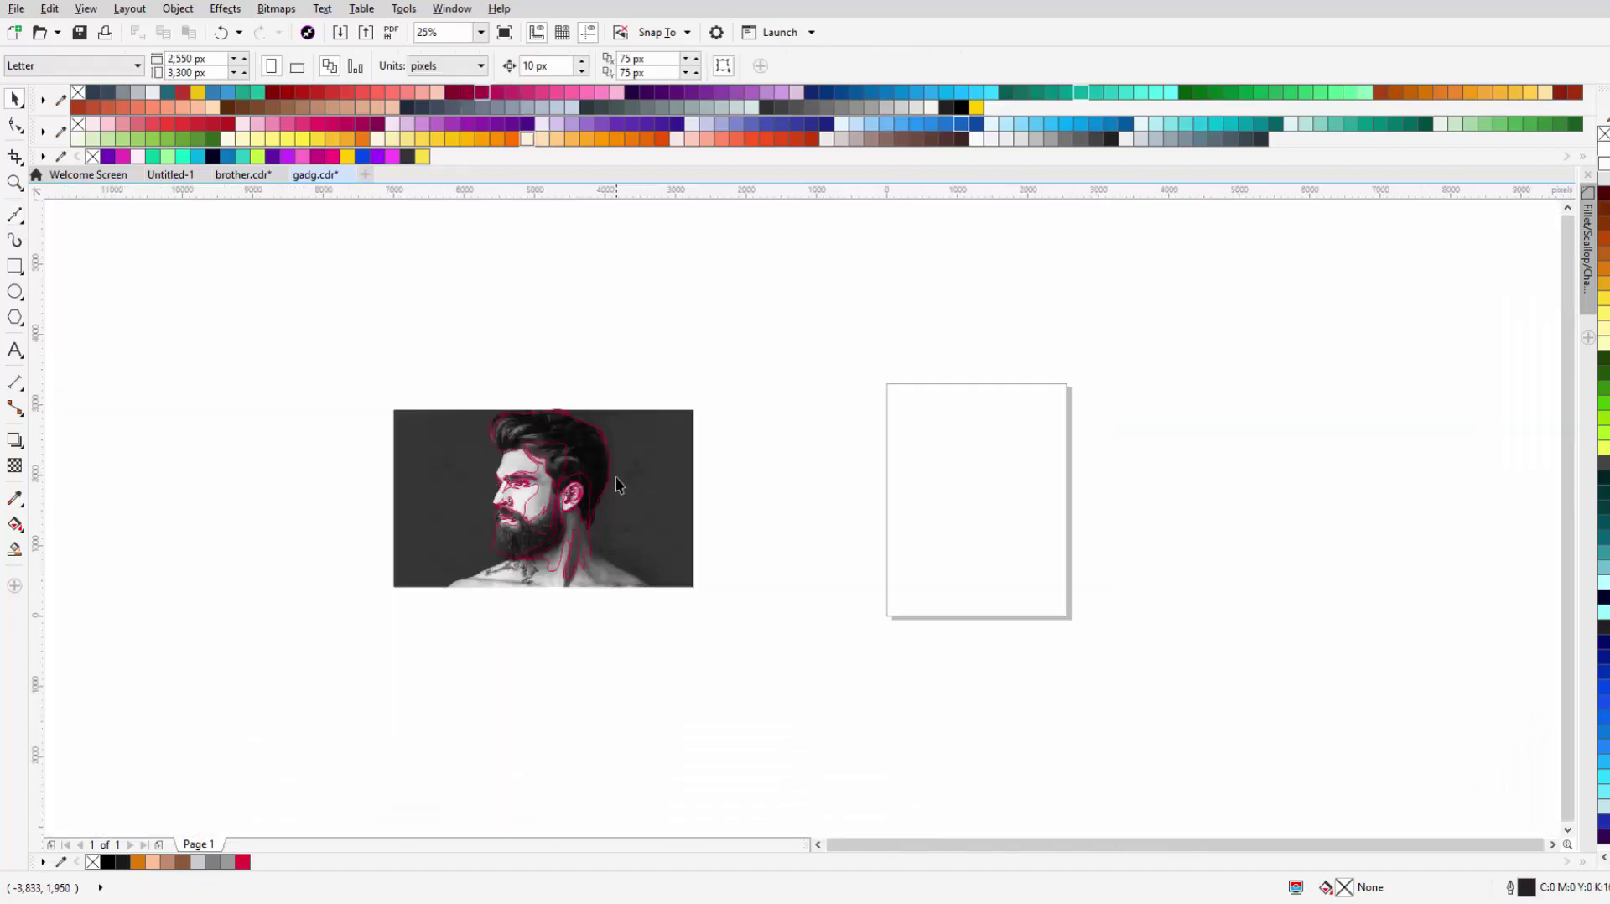
scroll(616, 476, up, 1)
scroll(523, 706, up, 1)
scroll(470, 654, up, 2)
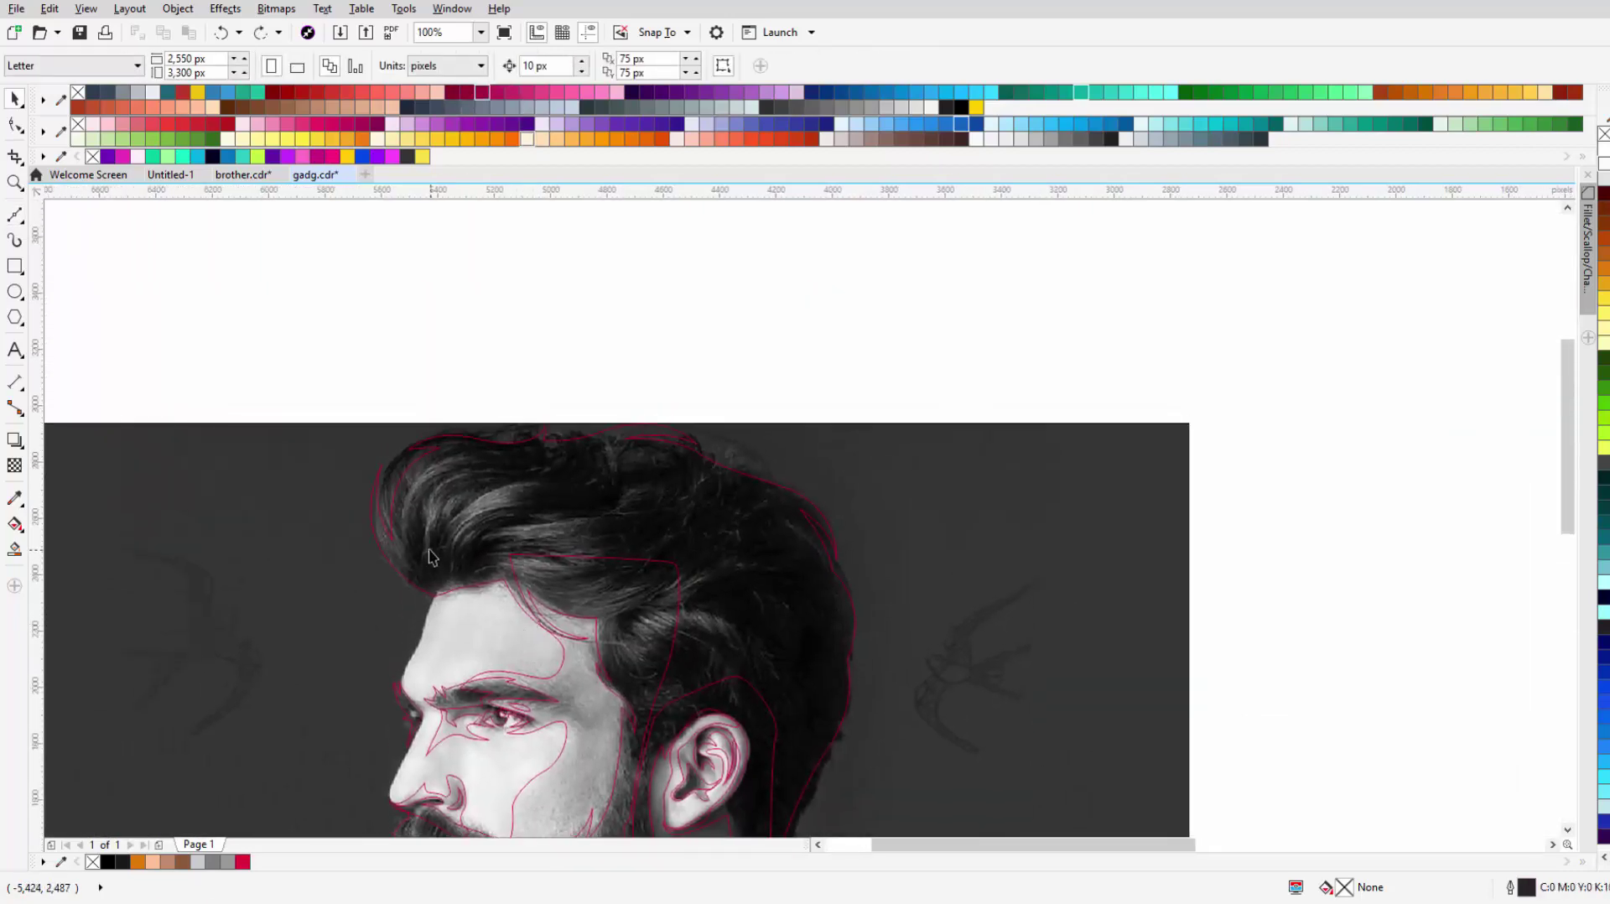
scroll(389, 584, up, 1)
click(15, 215)
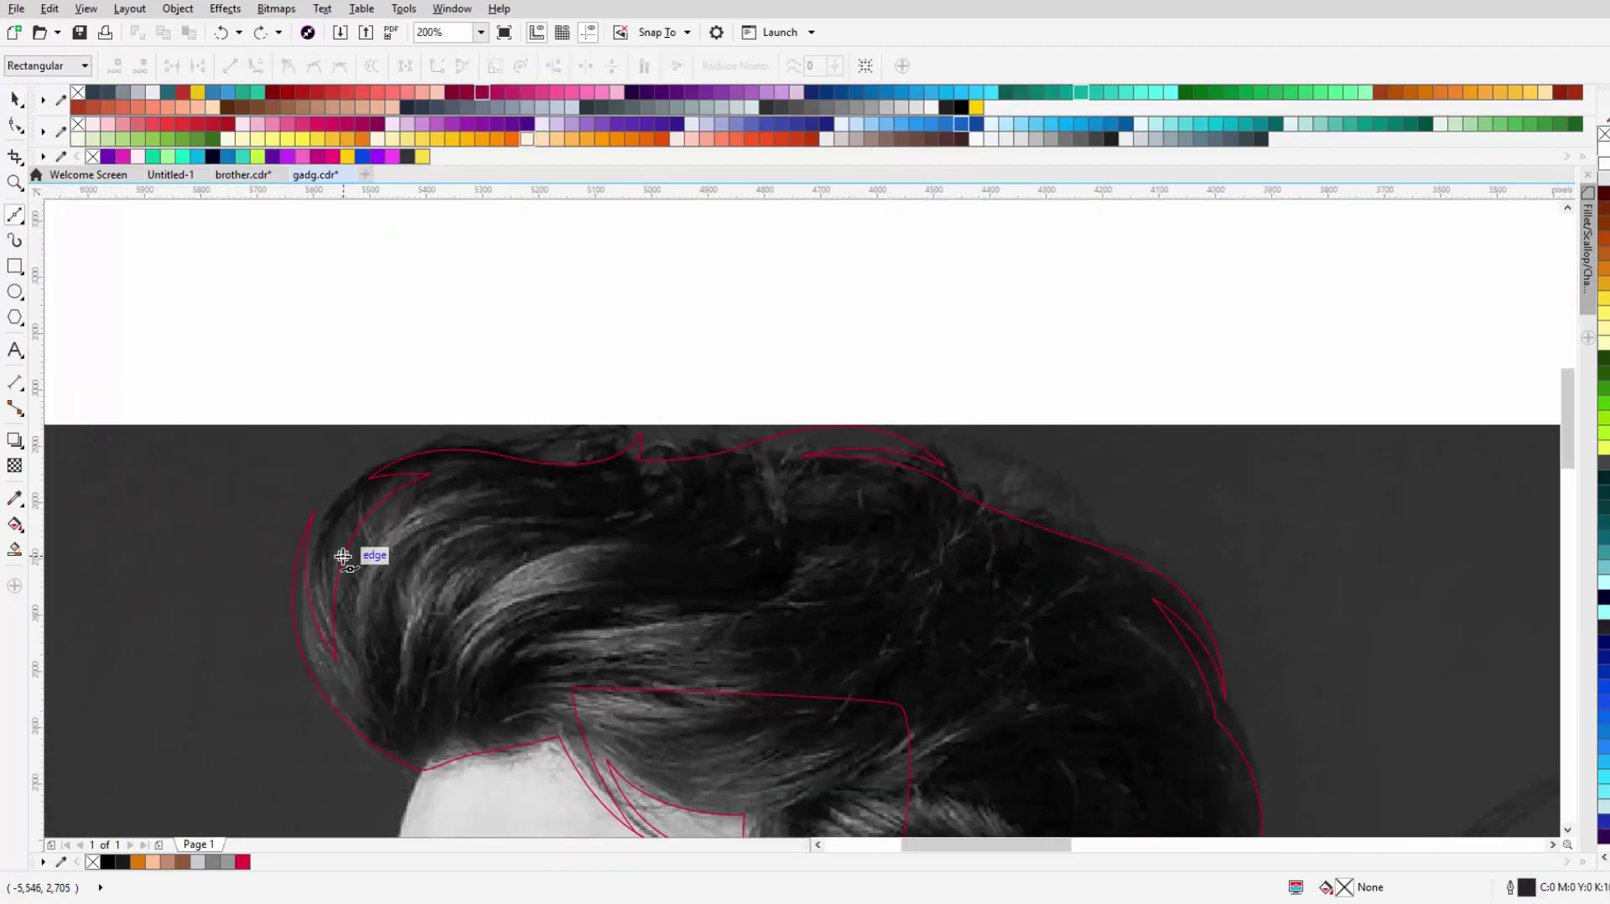
drag(564, 539, 550, 550)
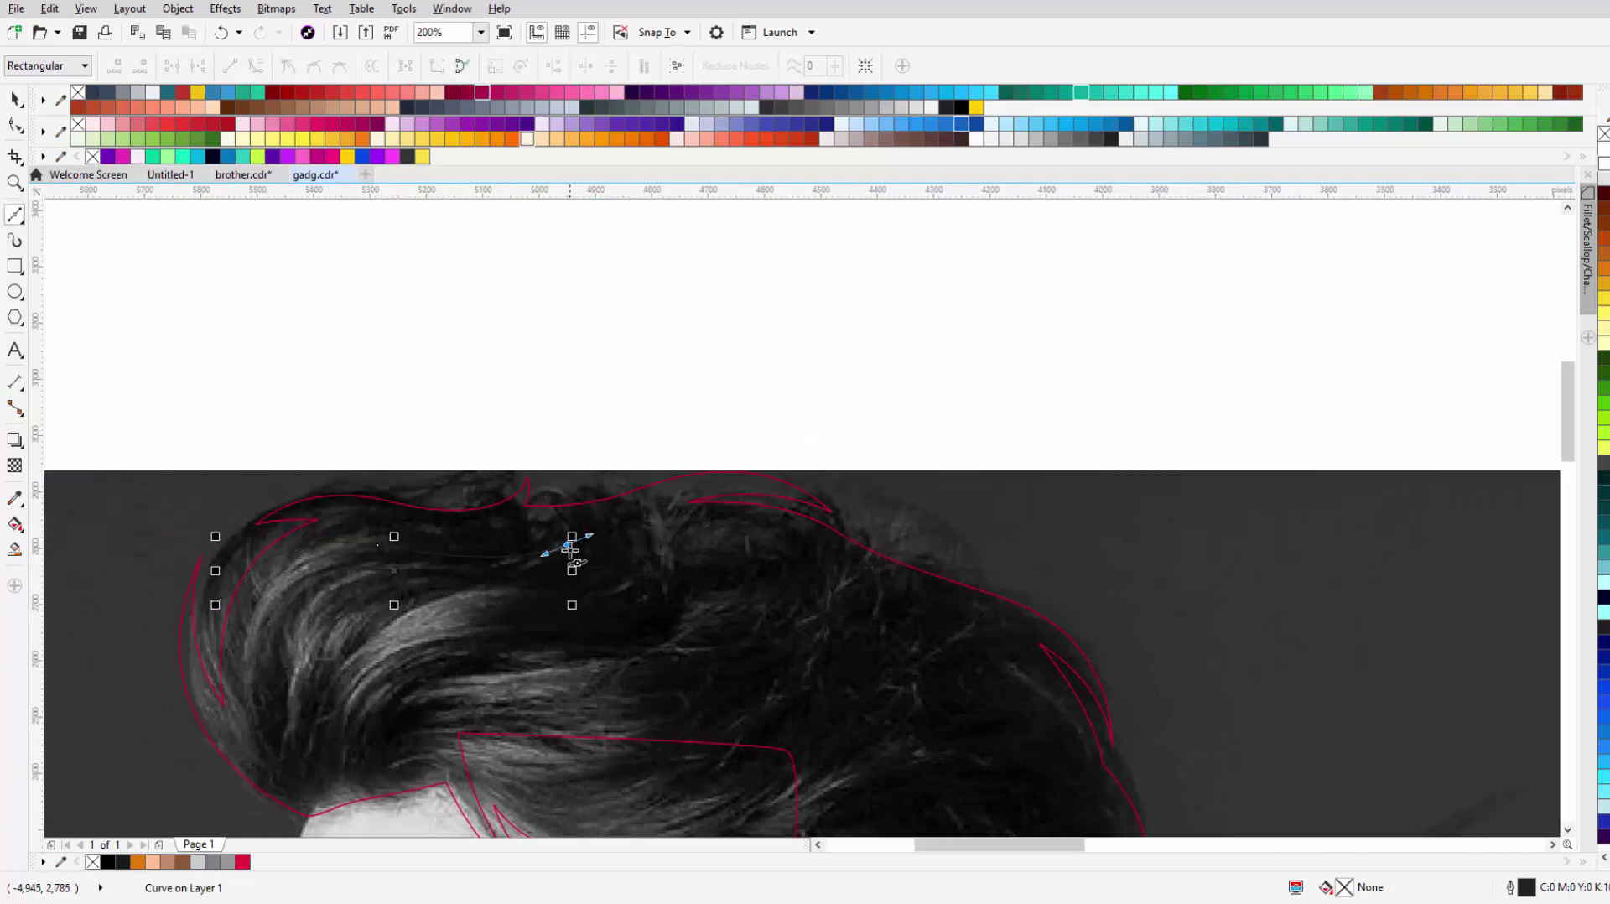
scroll(995, 495, up, 1)
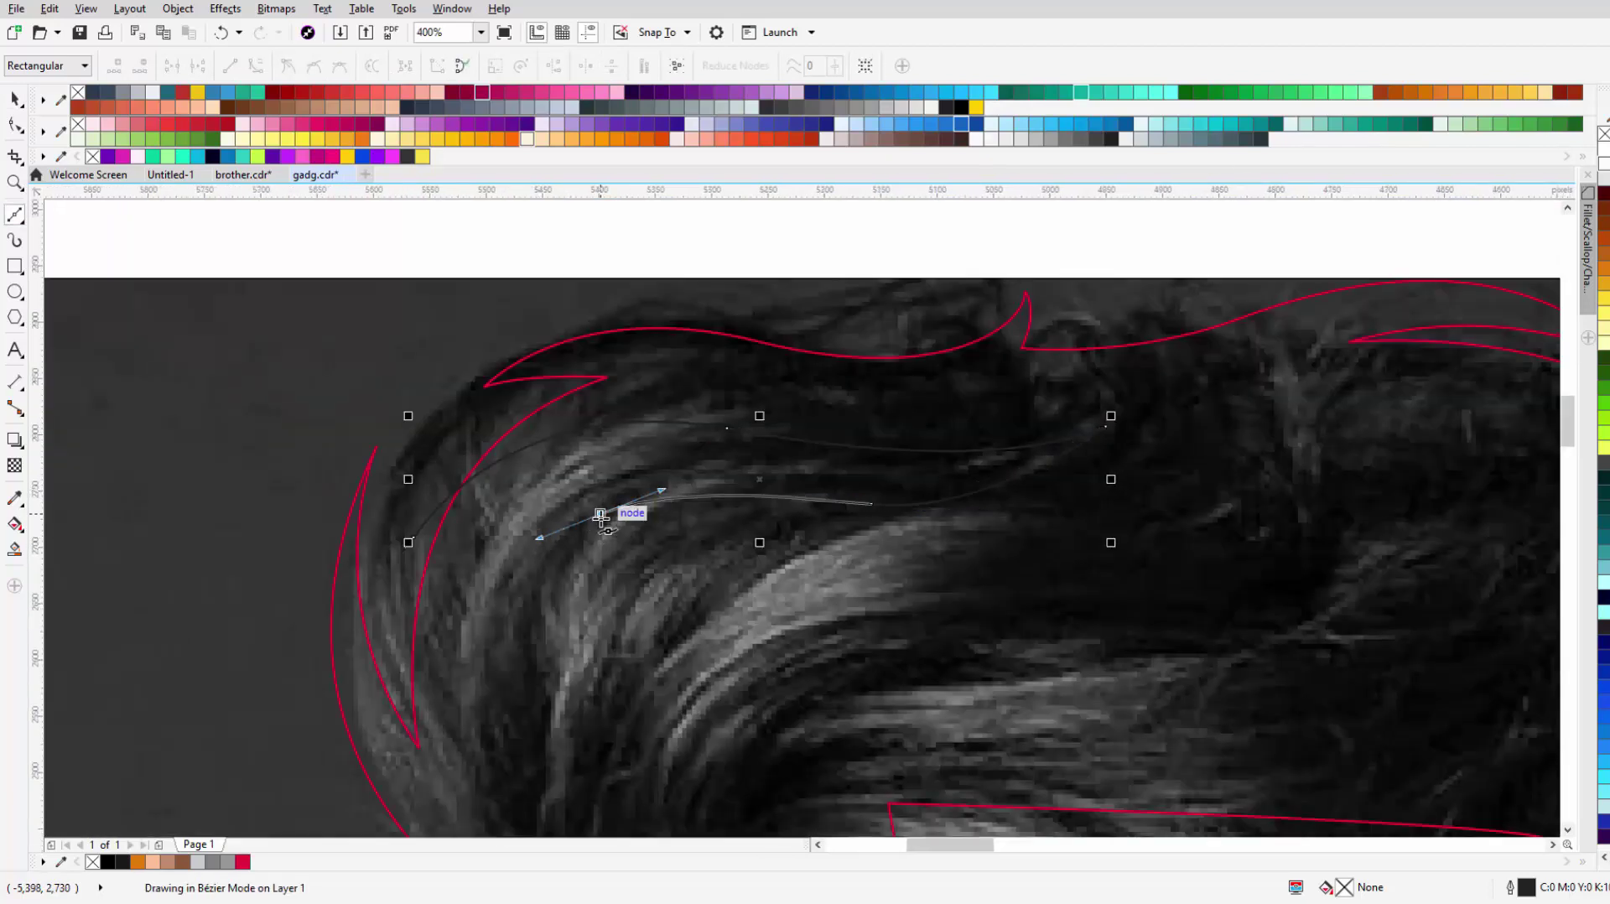
drag(800, 534, 899, 562)
click(1078, 518)
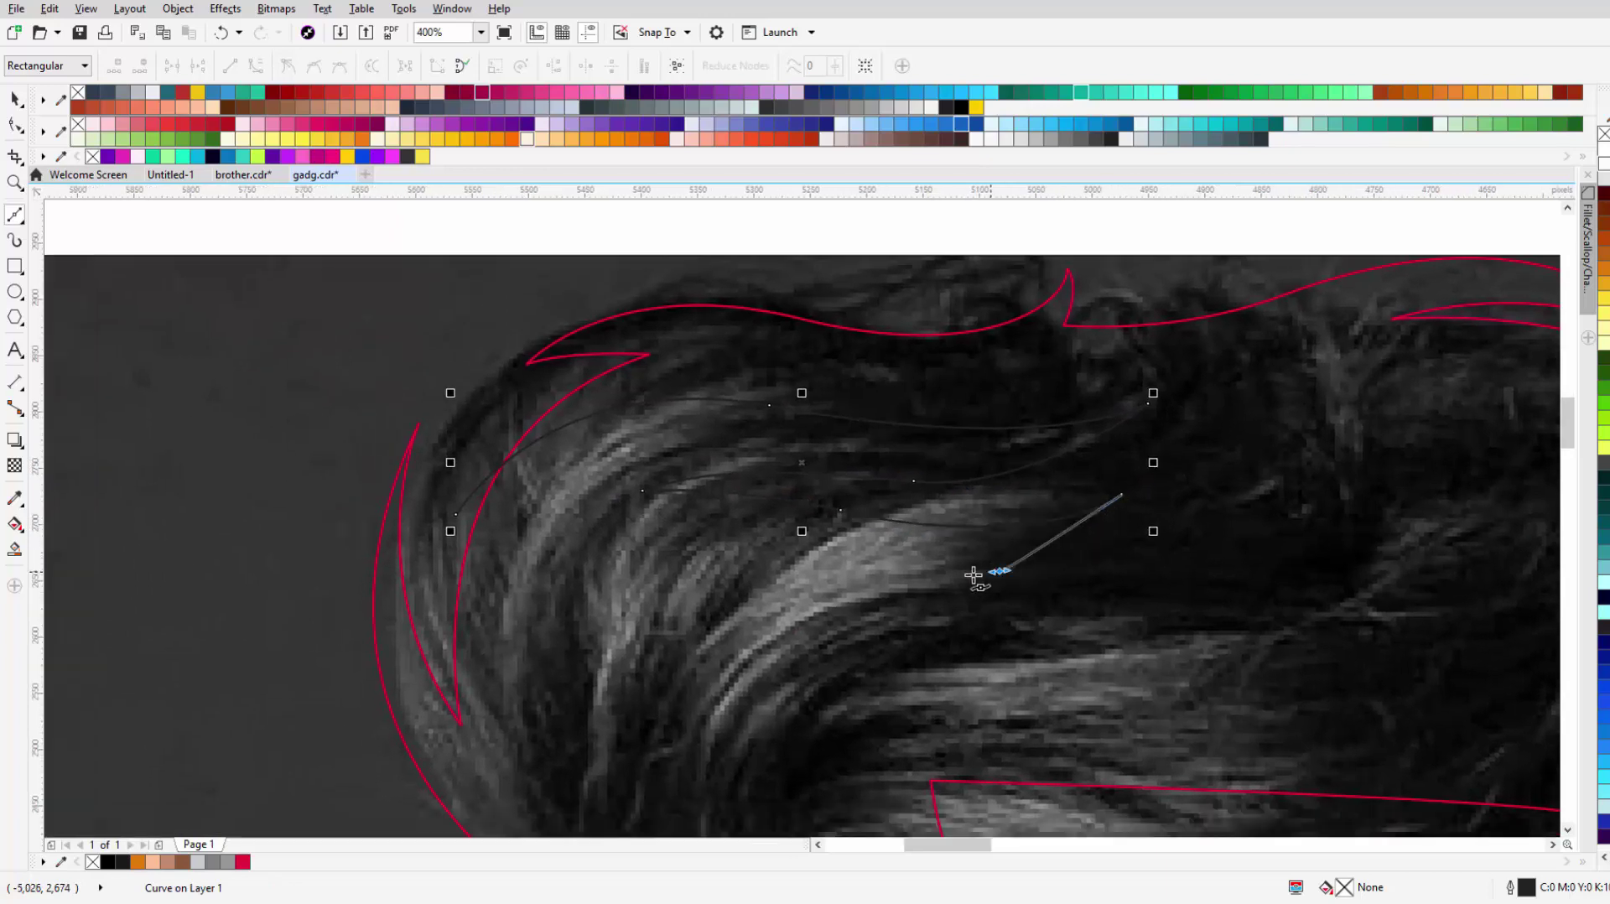
mouse_move(1000, 571)
mouse_down()
mouse_move(906, 577)
mouse_move(922, 547)
mouse_up()
click(785, 625)
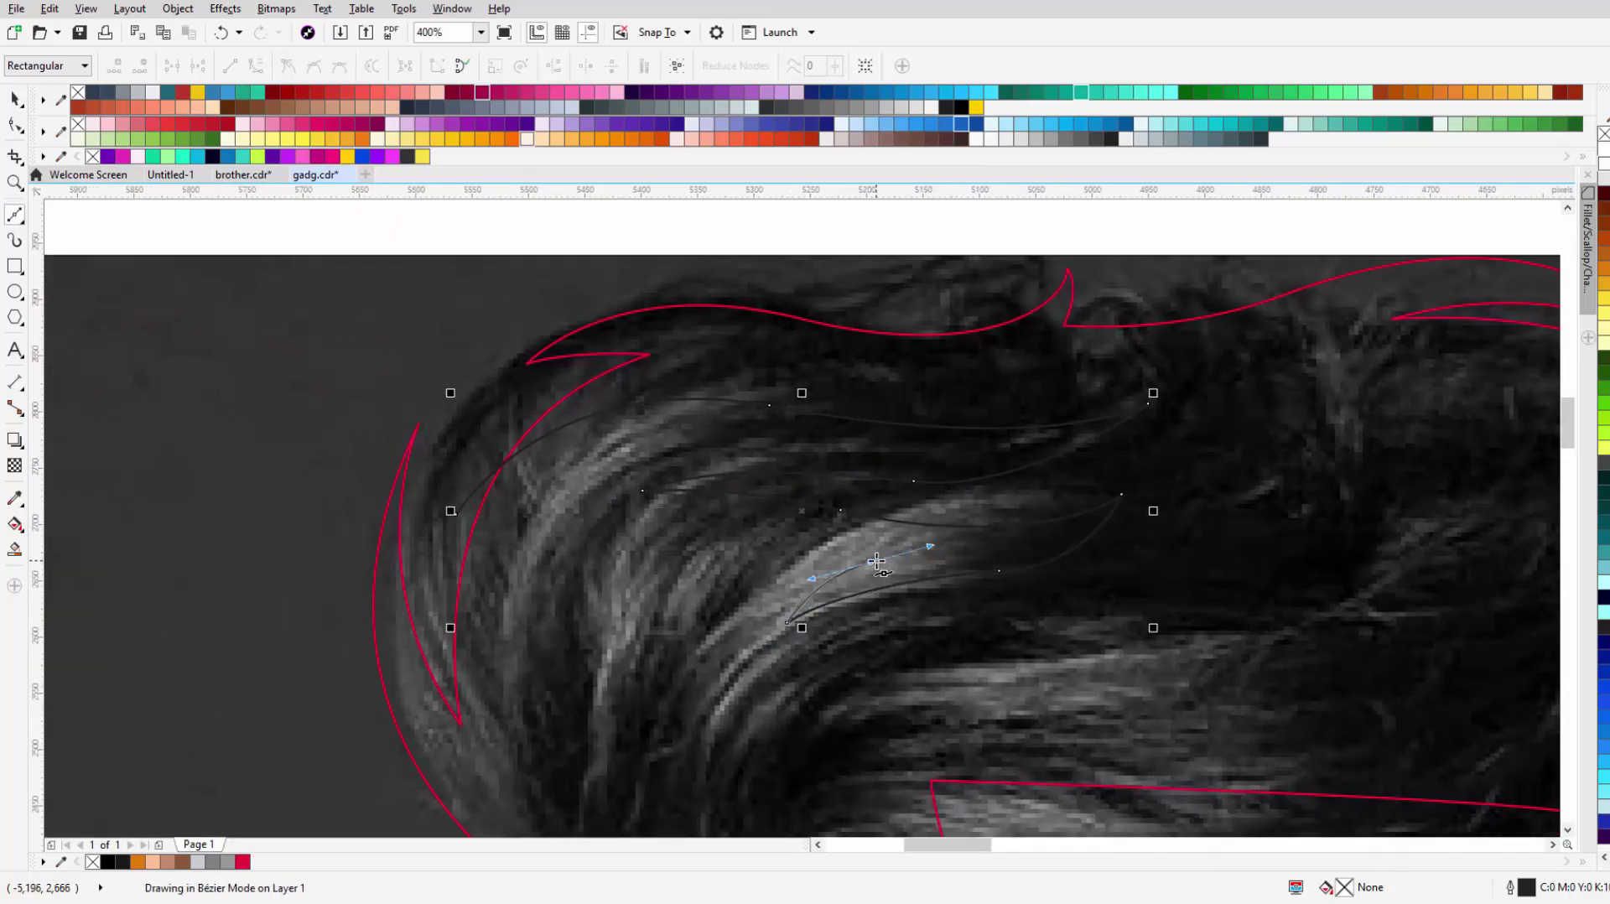
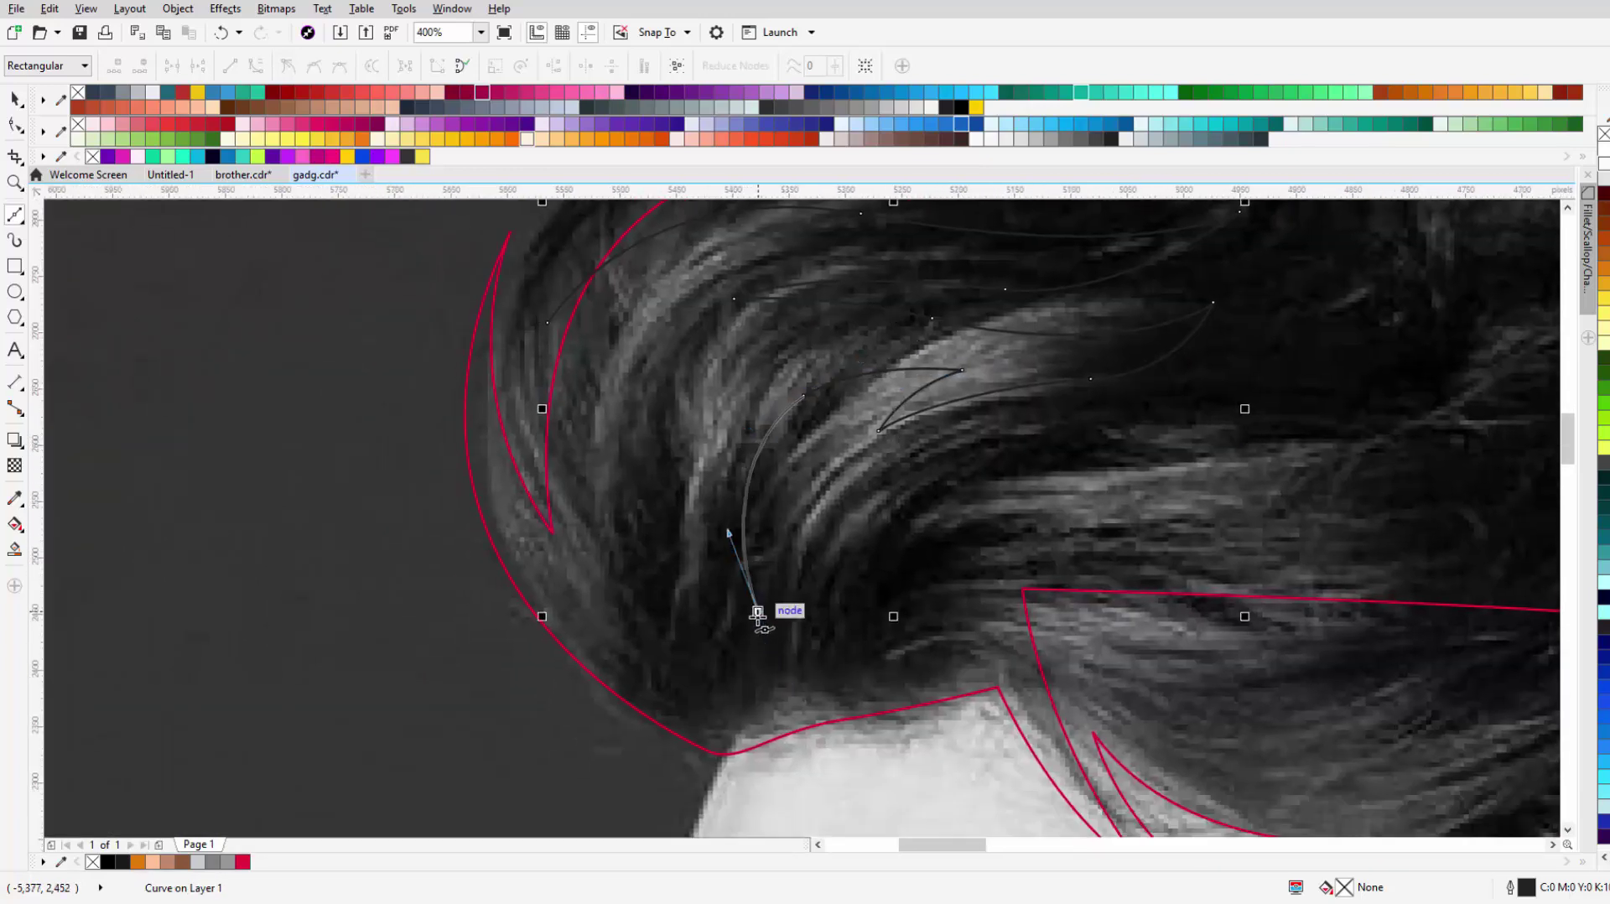
Step: Trace a closed, spiky hair strand along the curl at the front of the hair
click(757, 612)
click(696, 423)
drag(667, 575, 682, 656)
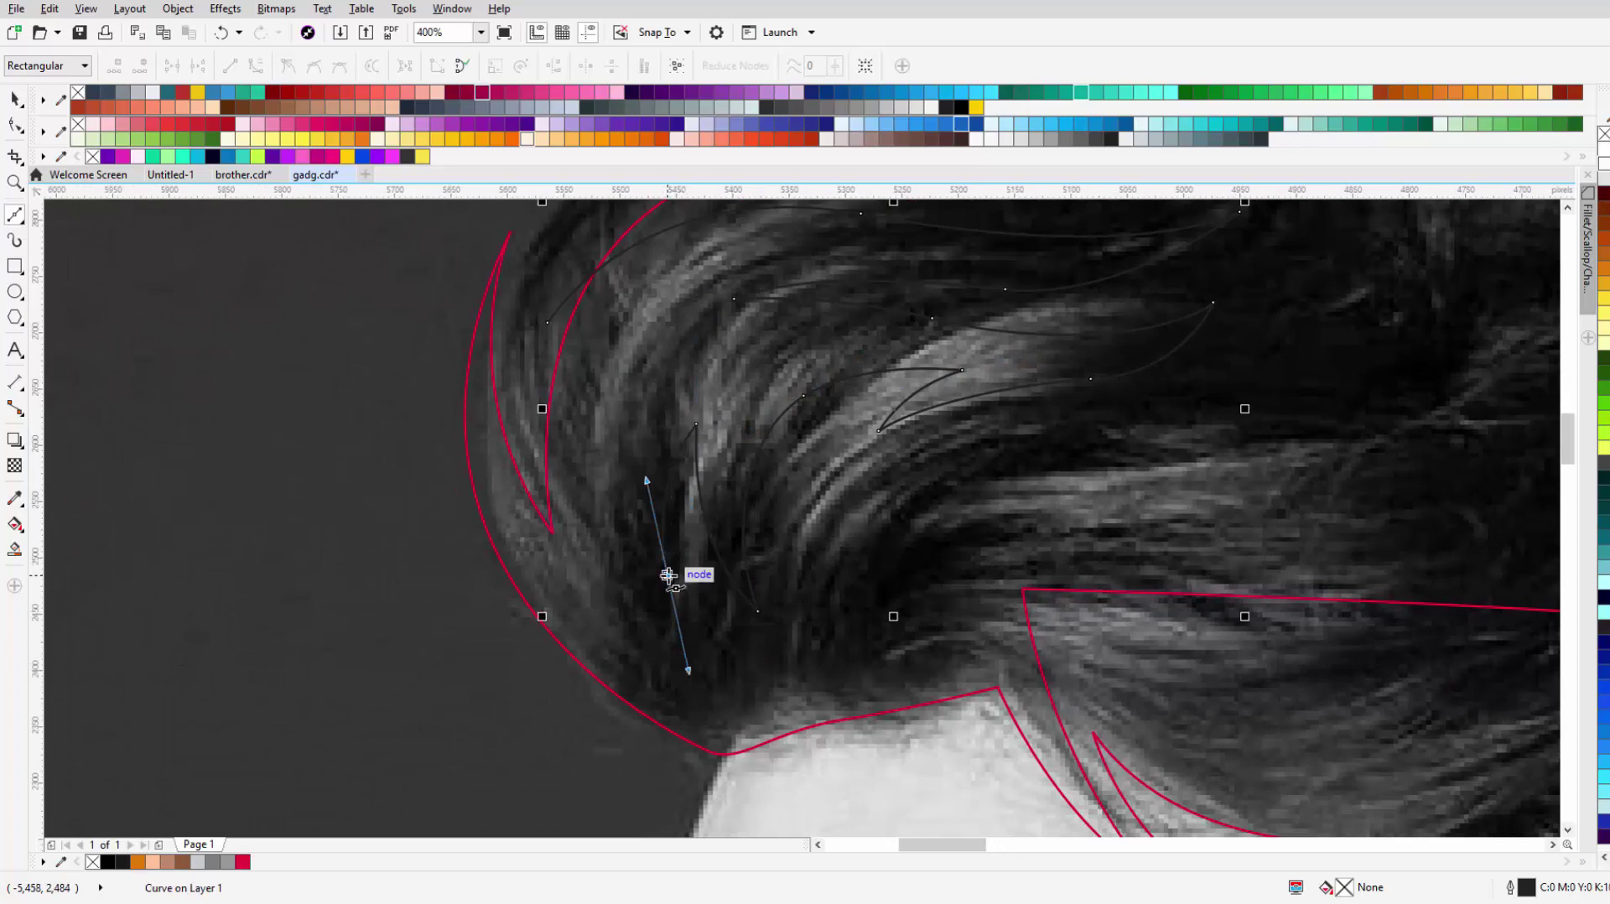
scroll(637, 554, up, 2)
drag(634, 440, 584, 587)
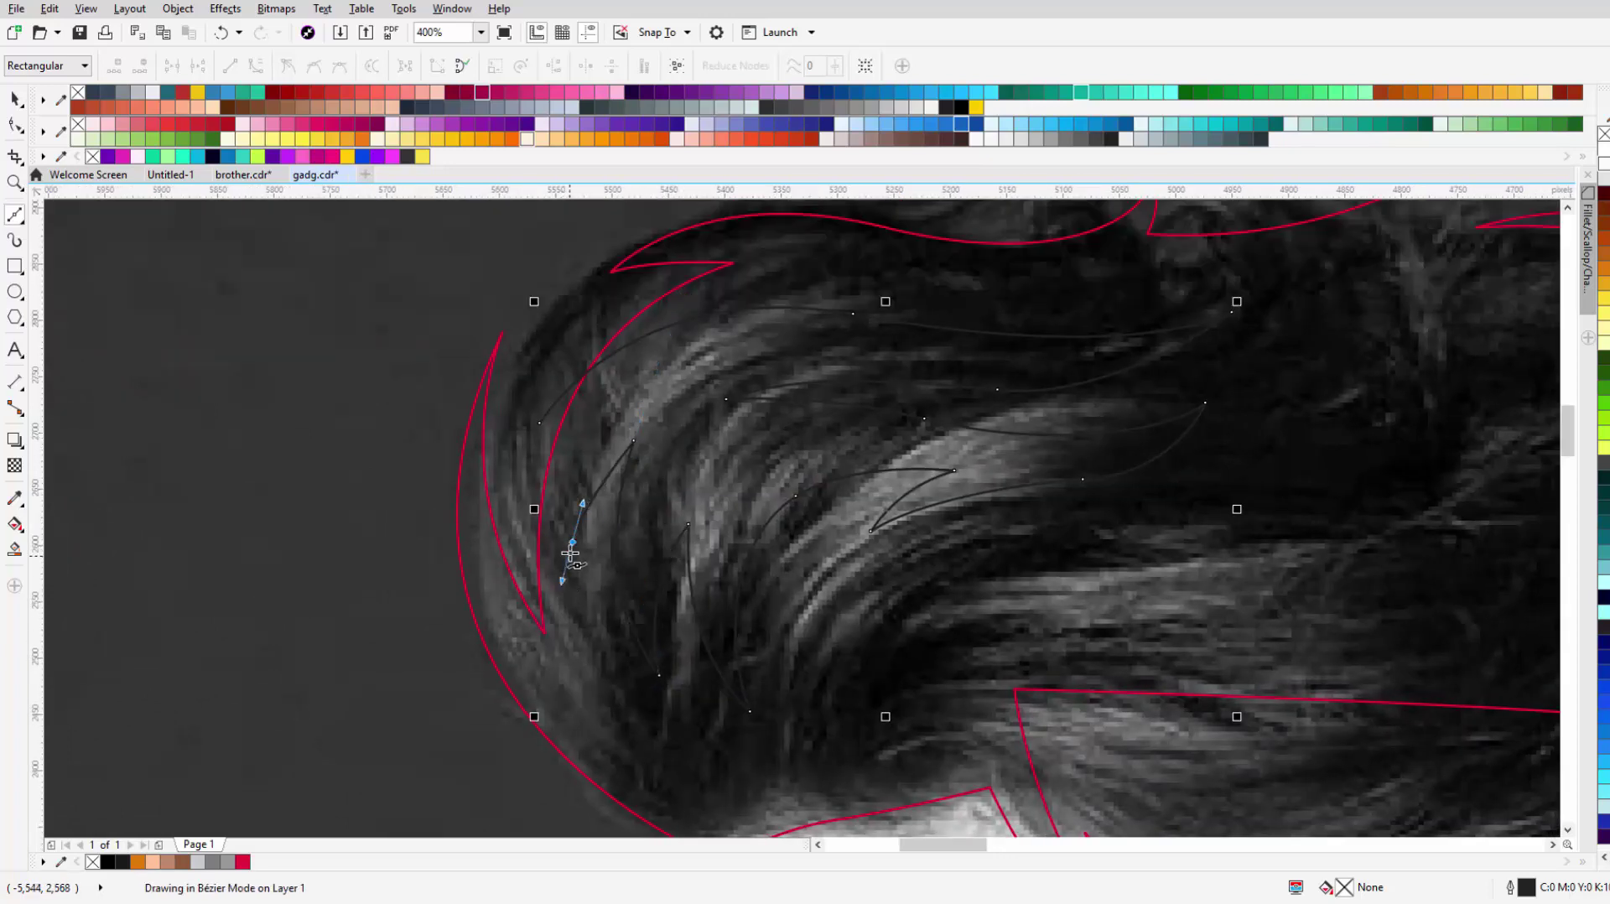
click(540, 424)
Step: Reshape one curved segment of the new hair strand with the Shape tool
key(space)
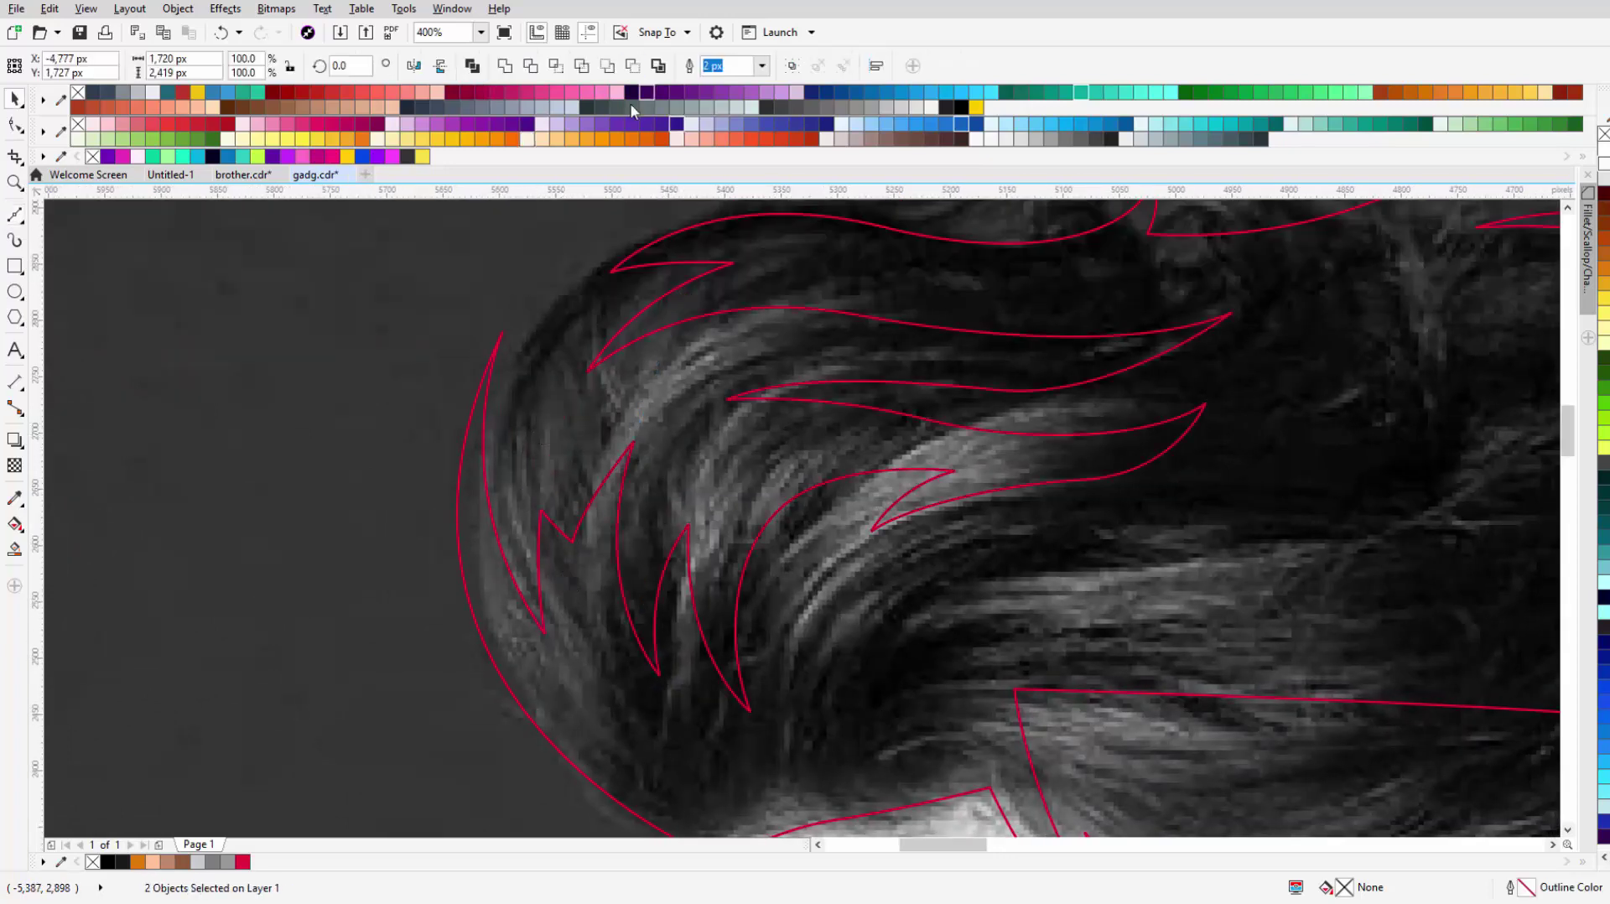
scroll(543, 508, down, 2)
key(F10)
scroll(544, 508, up, 2)
click(567, 538)
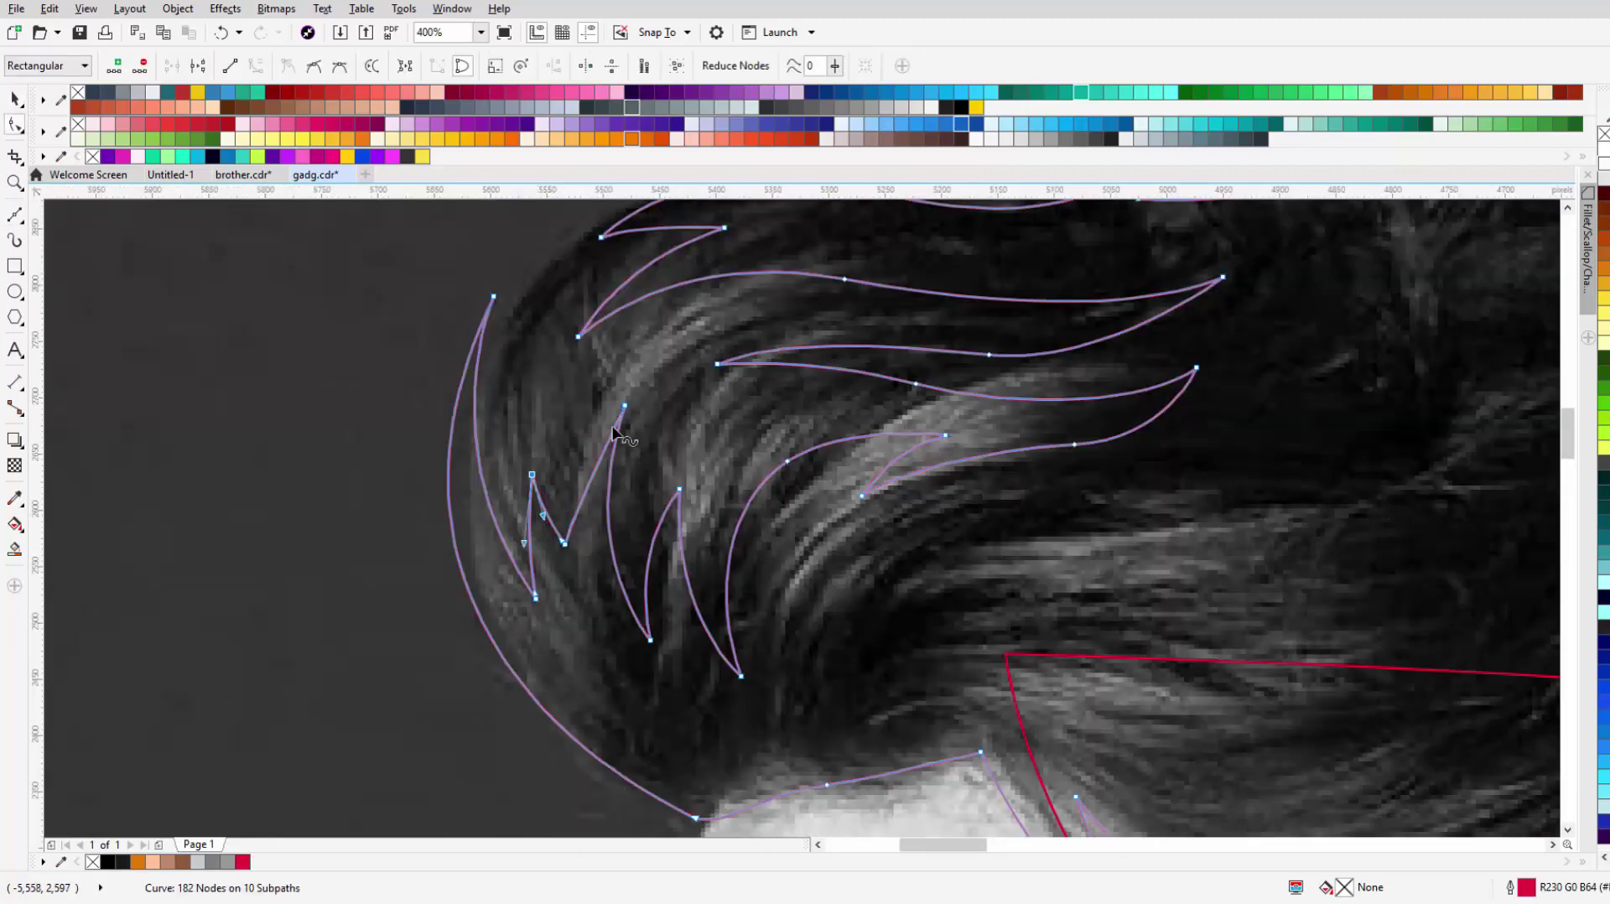
drag(614, 432, 614, 391)
Step: Start a Bézier profile curve at the forehead, adding nodes at the brow ridge and nose tip
key(space)
scroll(758, 394, down, 4)
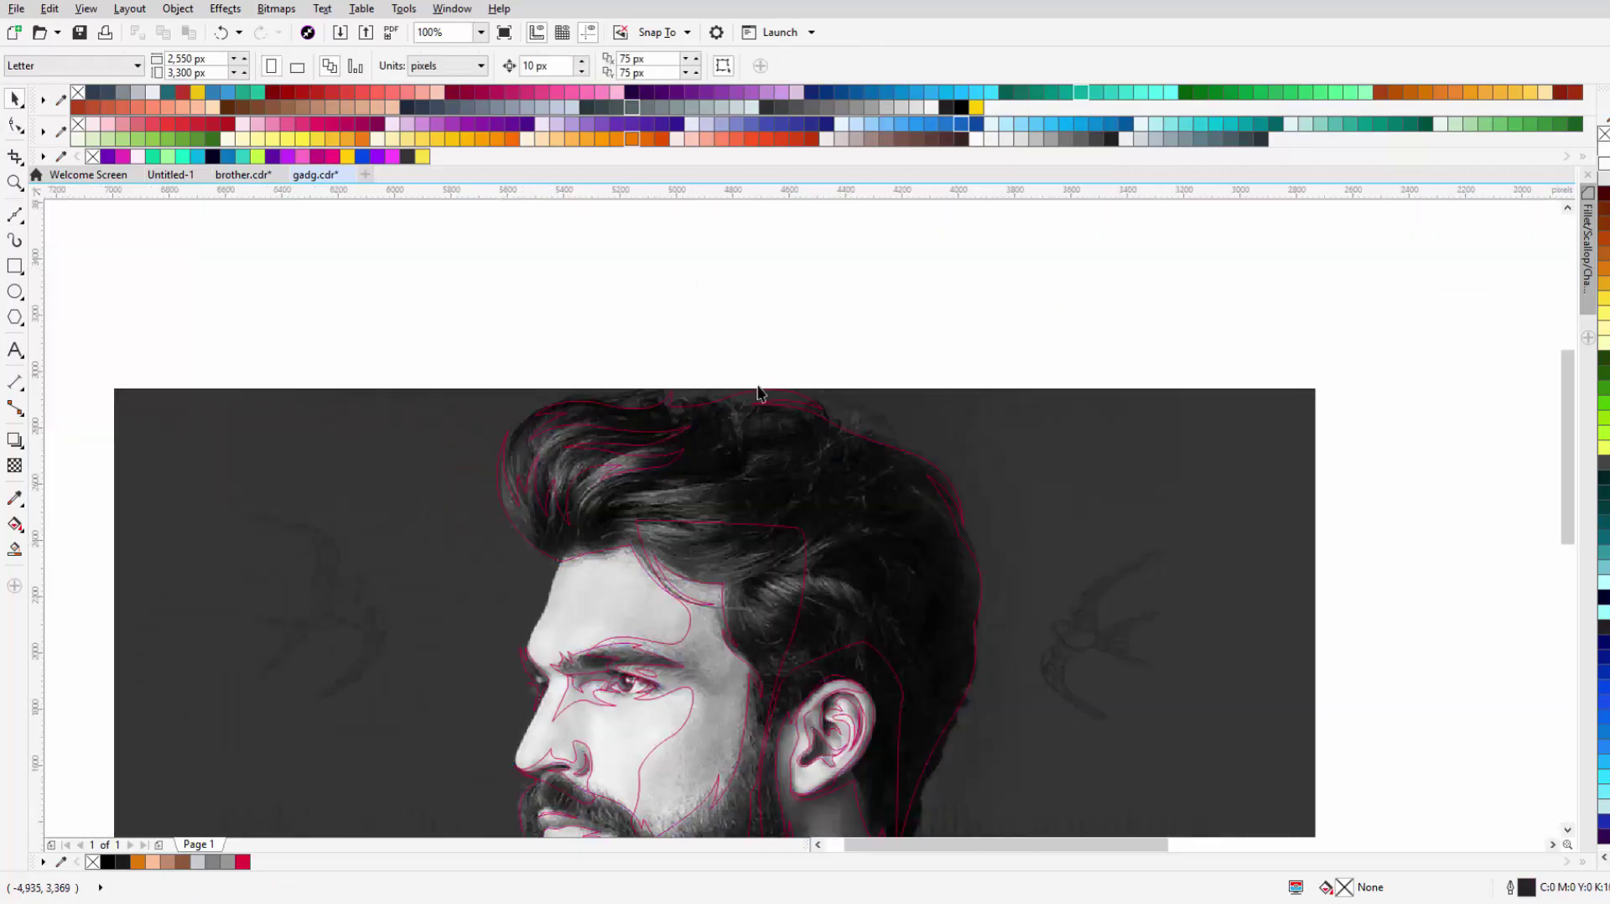
scroll(653, 413, down, 2)
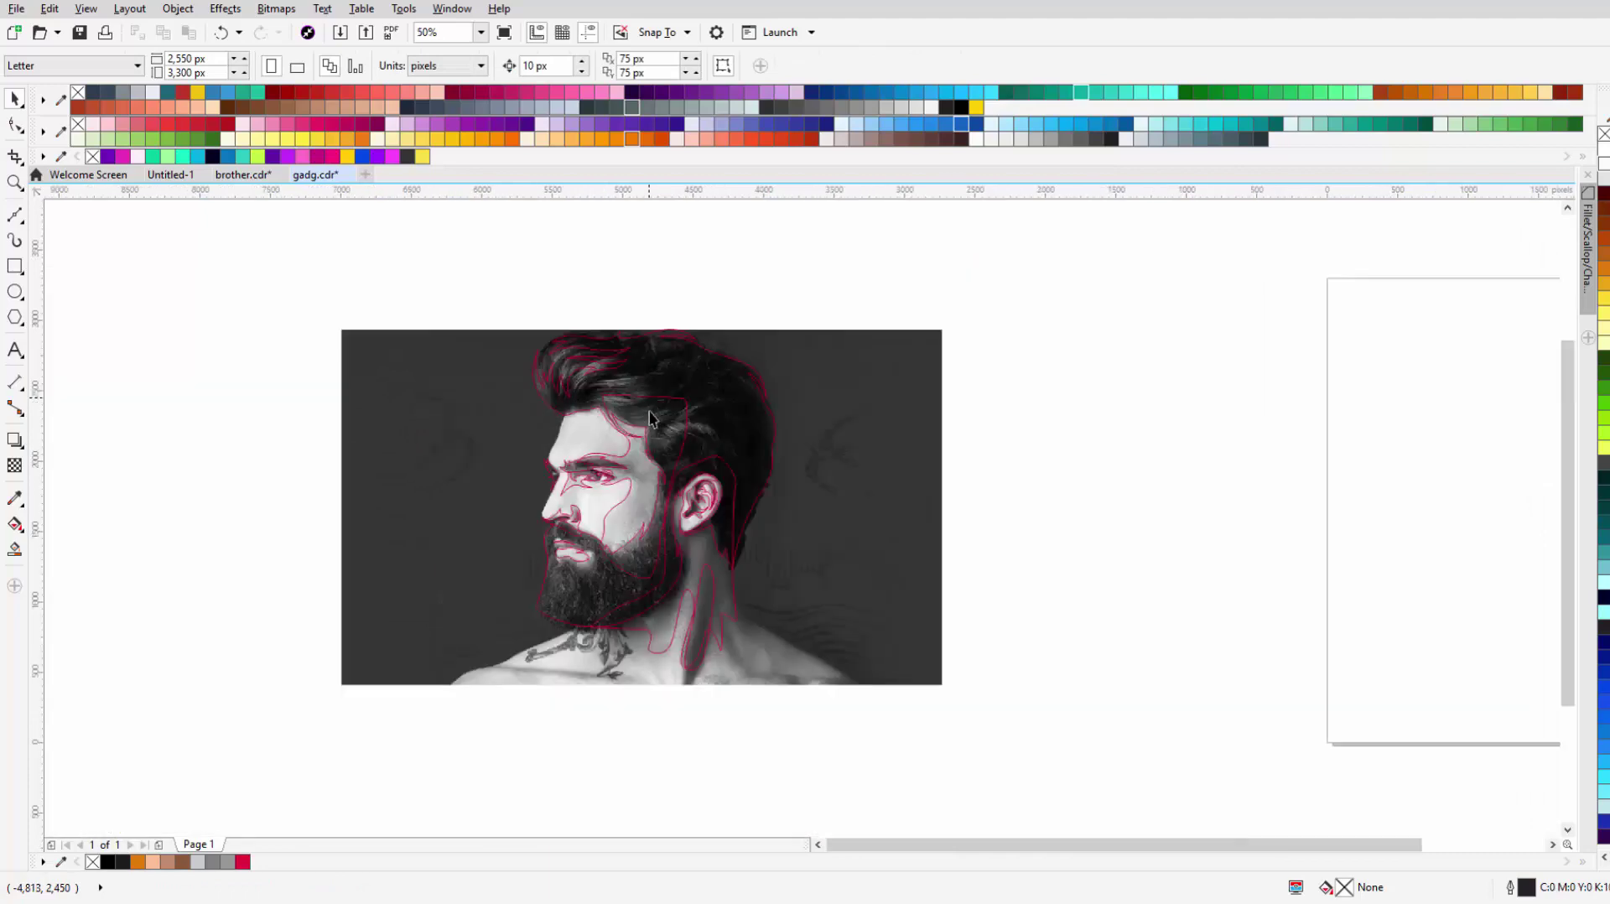
scroll(607, 411, up, 2)
drag(426, 364, 421, 414)
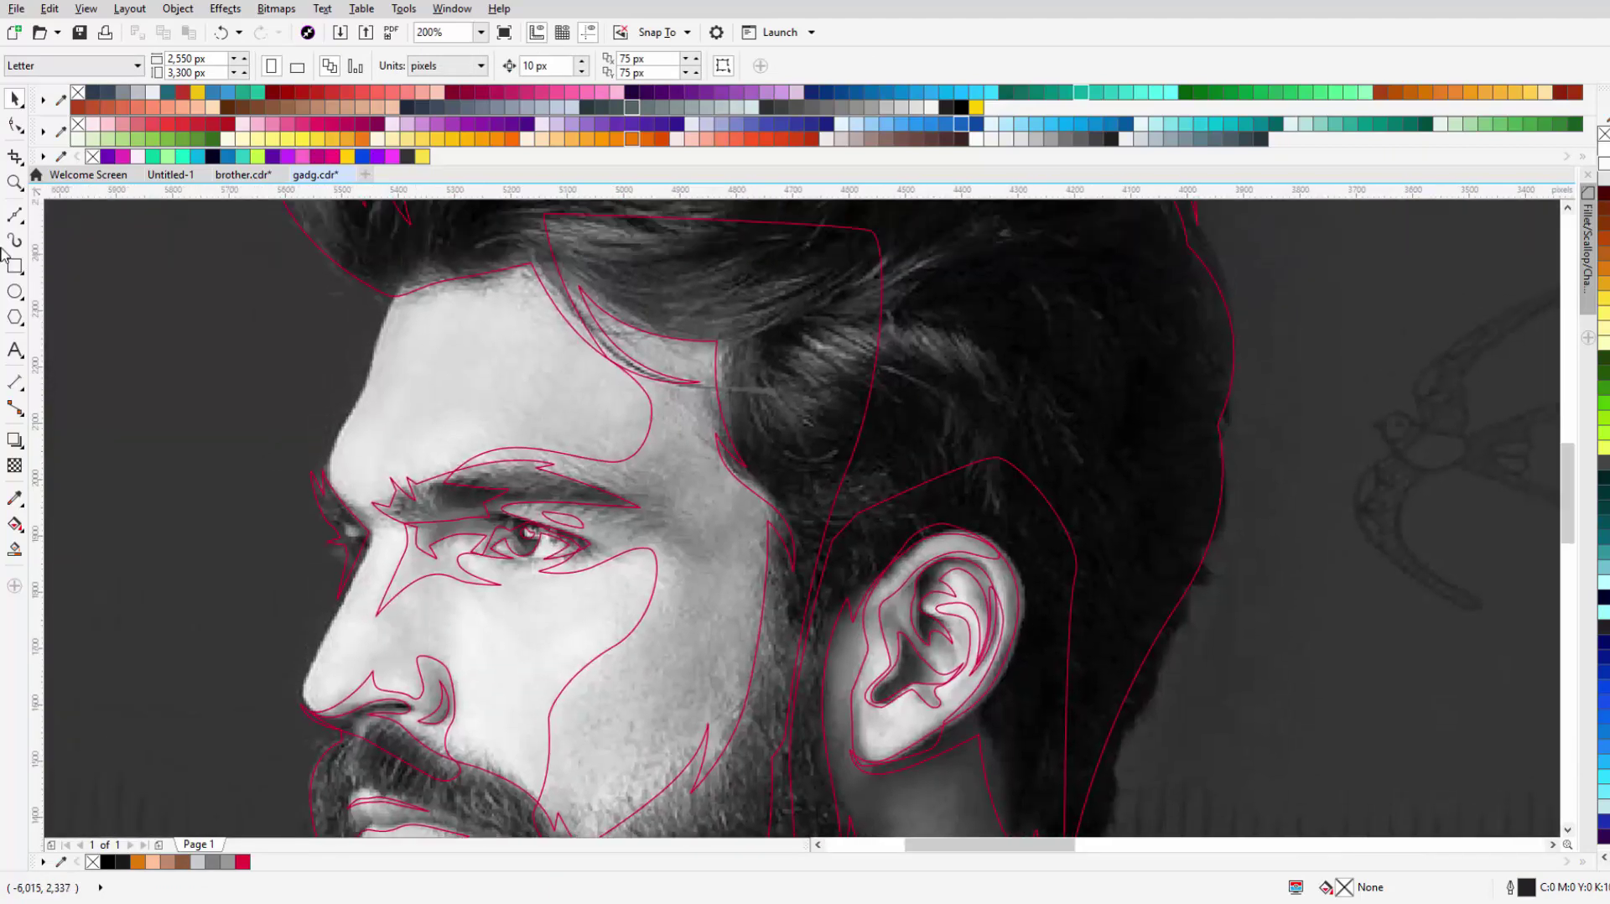
key(F5)
scroll(370, 374, up, 2)
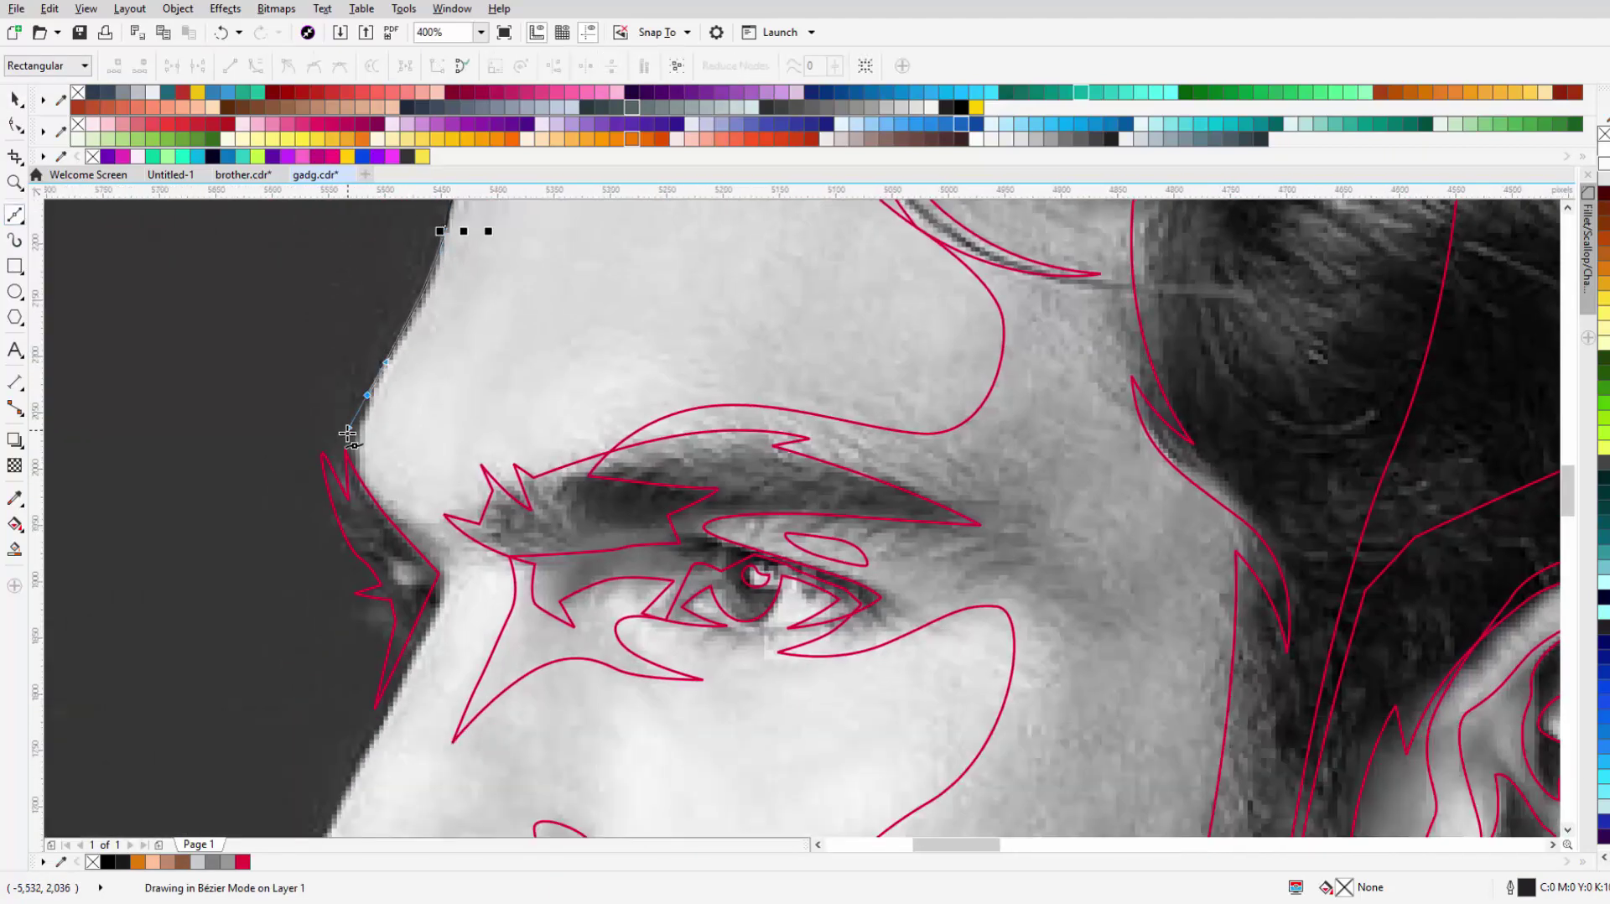
click(343, 451)
scroll(360, 453, down, 3)
click(392, 354)
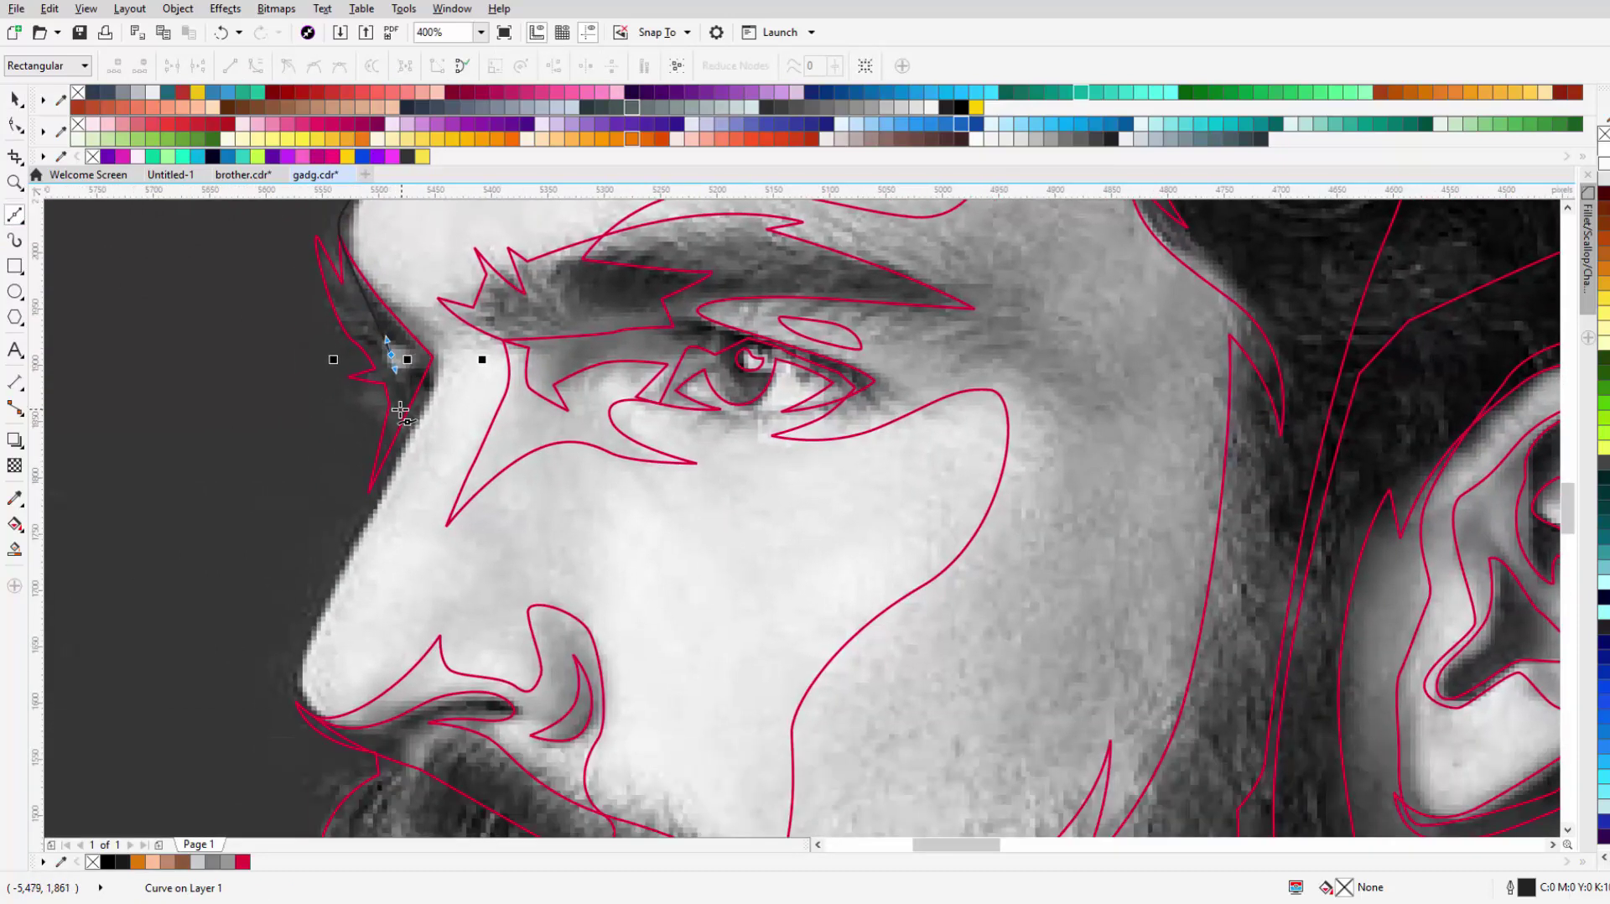
scroll(367, 494, down, 2)
click(335, 561)
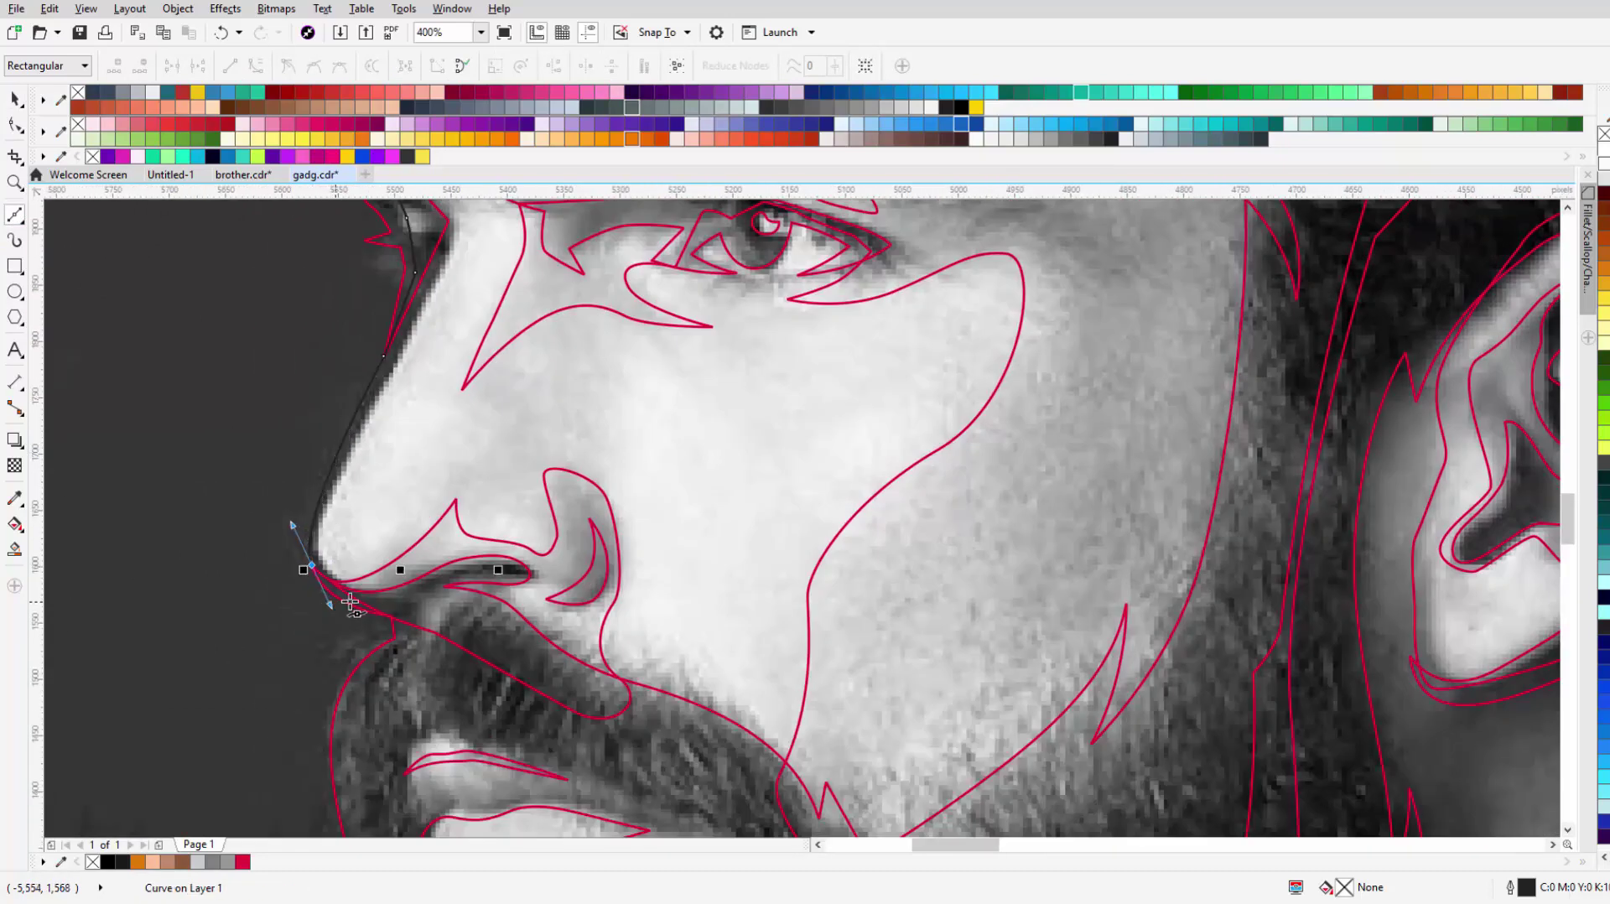
Step: Continue the profile curve along the beard edge, below the beard and up the neck
scroll(412, 592, up, 1)
scroll(554, 651, down, 1)
scroll(629, 546, down, 1)
scroll(688, 486, down, 1)
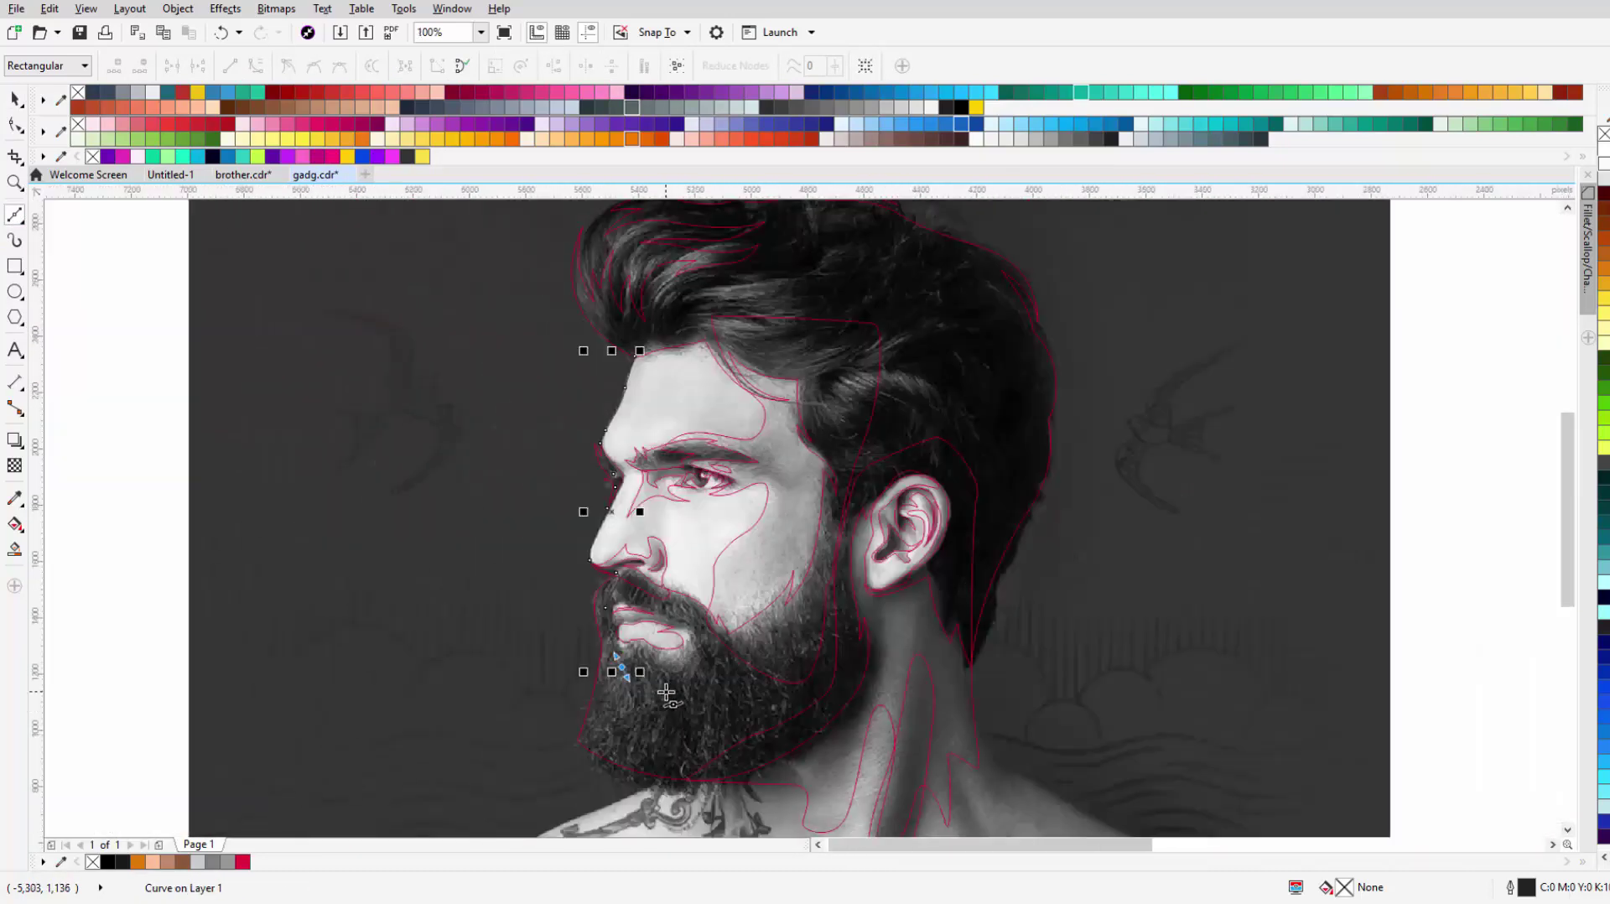
scroll(726, 461, down, 1)
drag(725, 462, 646, 539)
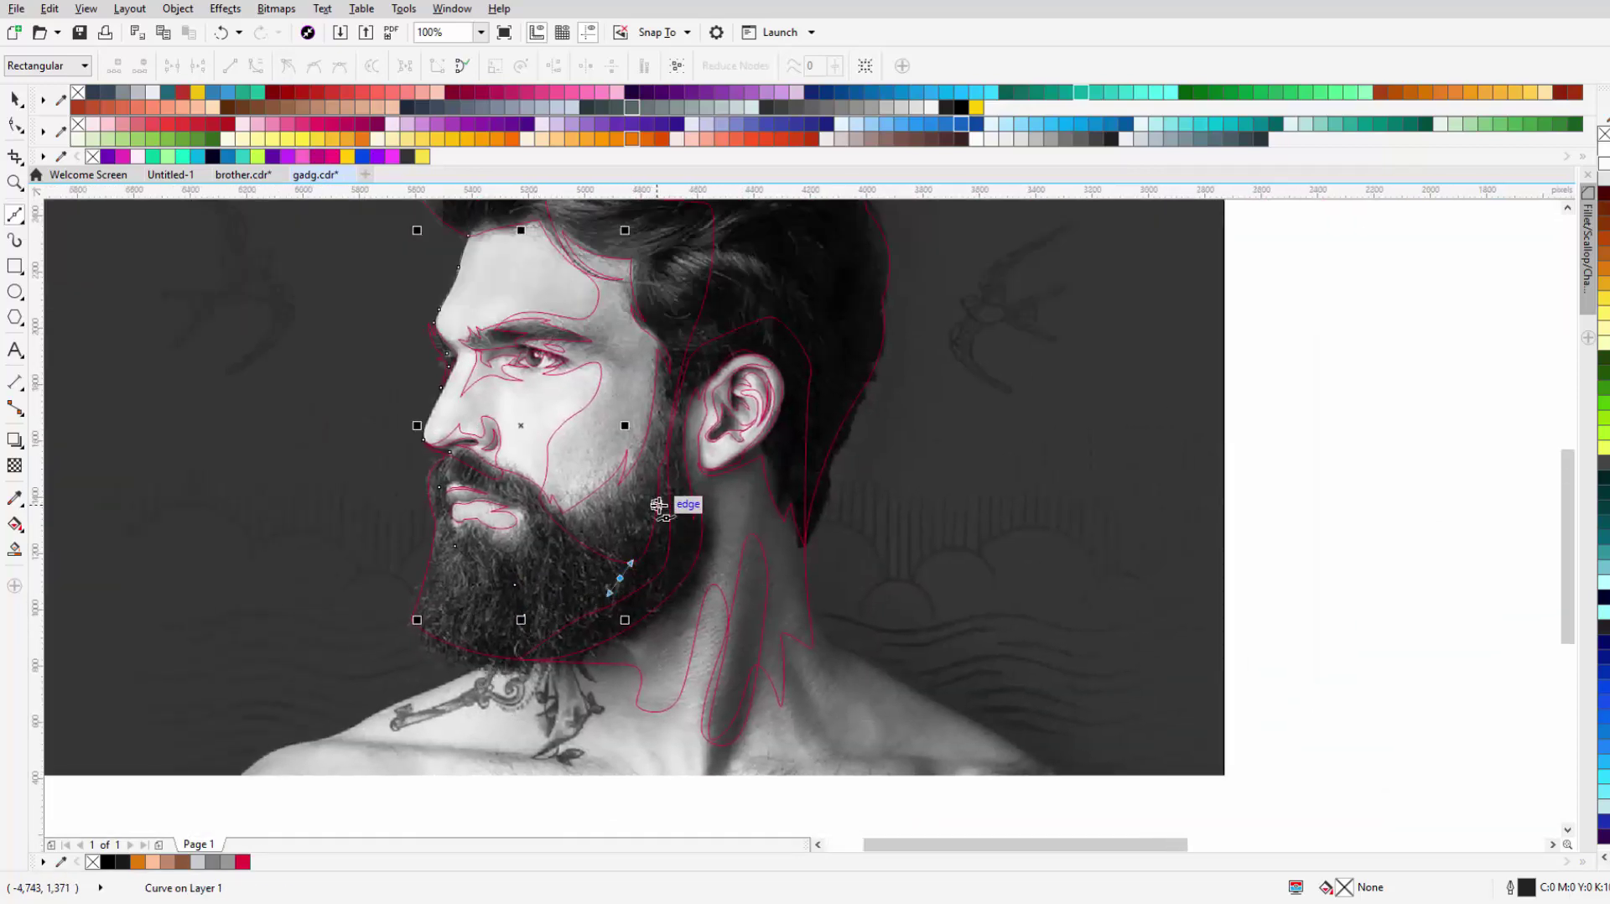
click(713, 604)
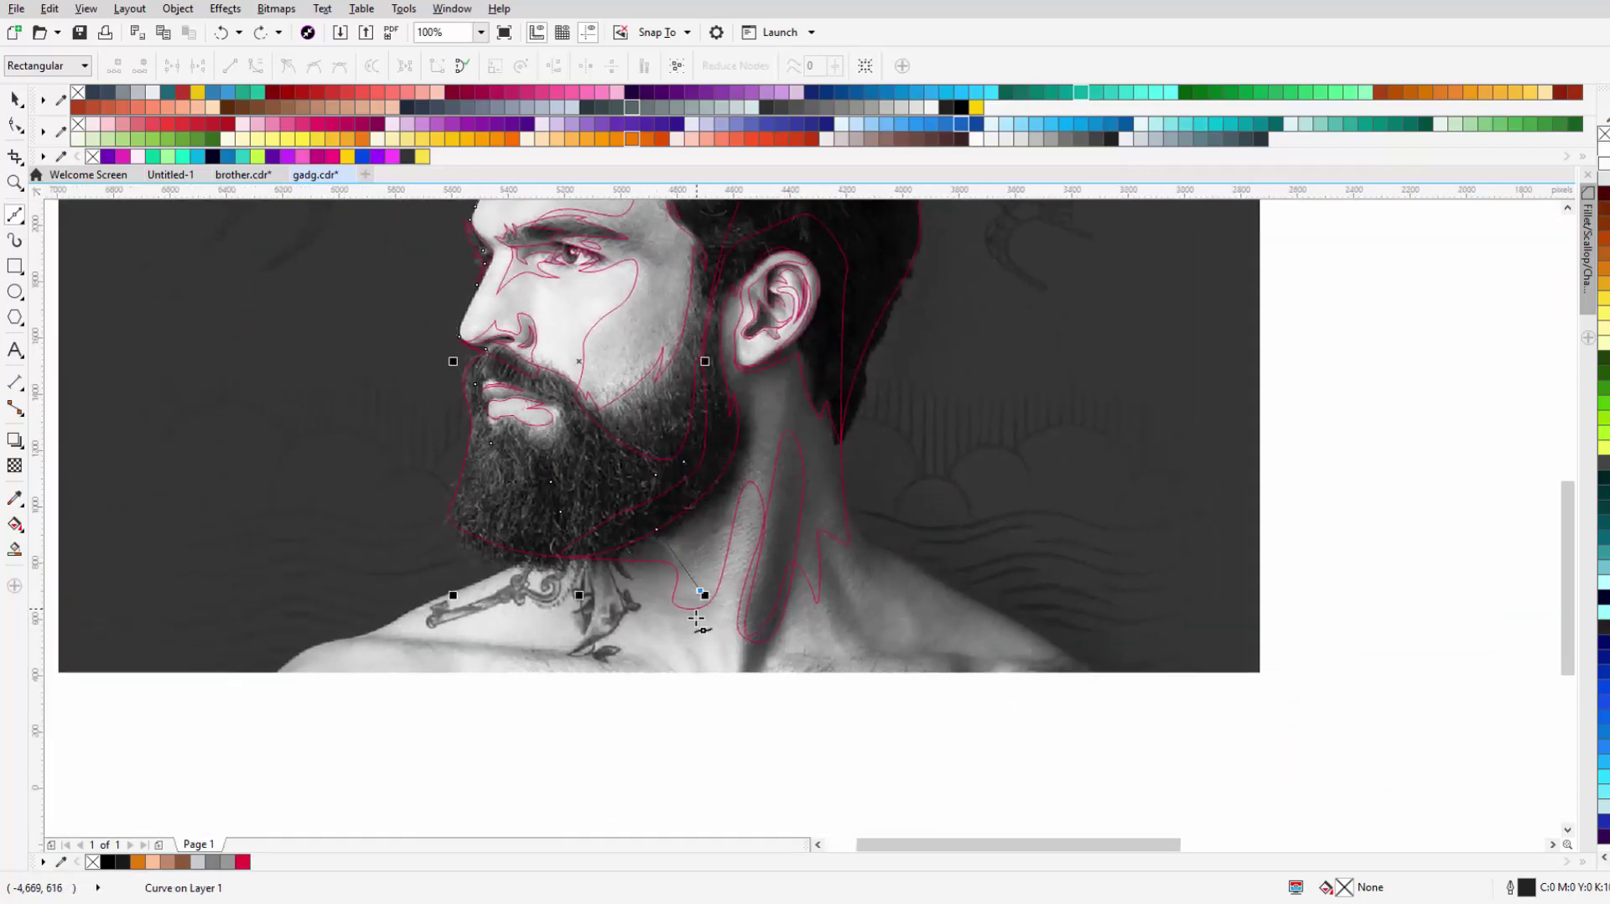
scroll(715, 638, up, 1)
click(687, 651)
drag(802, 620, 860, 507)
scroll(738, 529, down, 2)
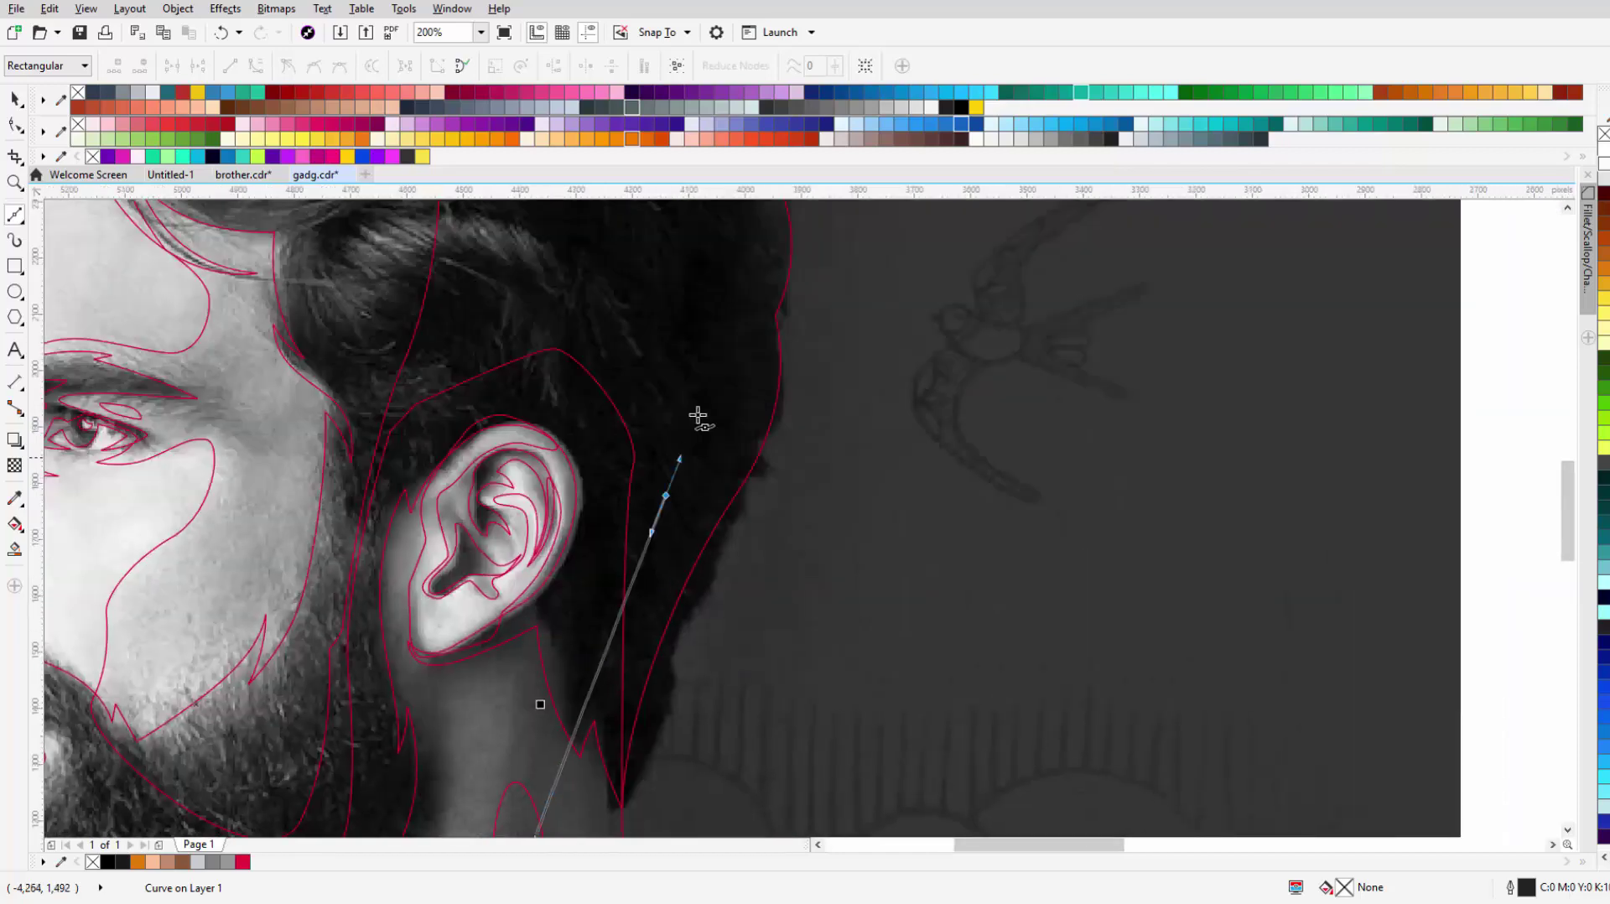
scroll(380, 412, up, 2)
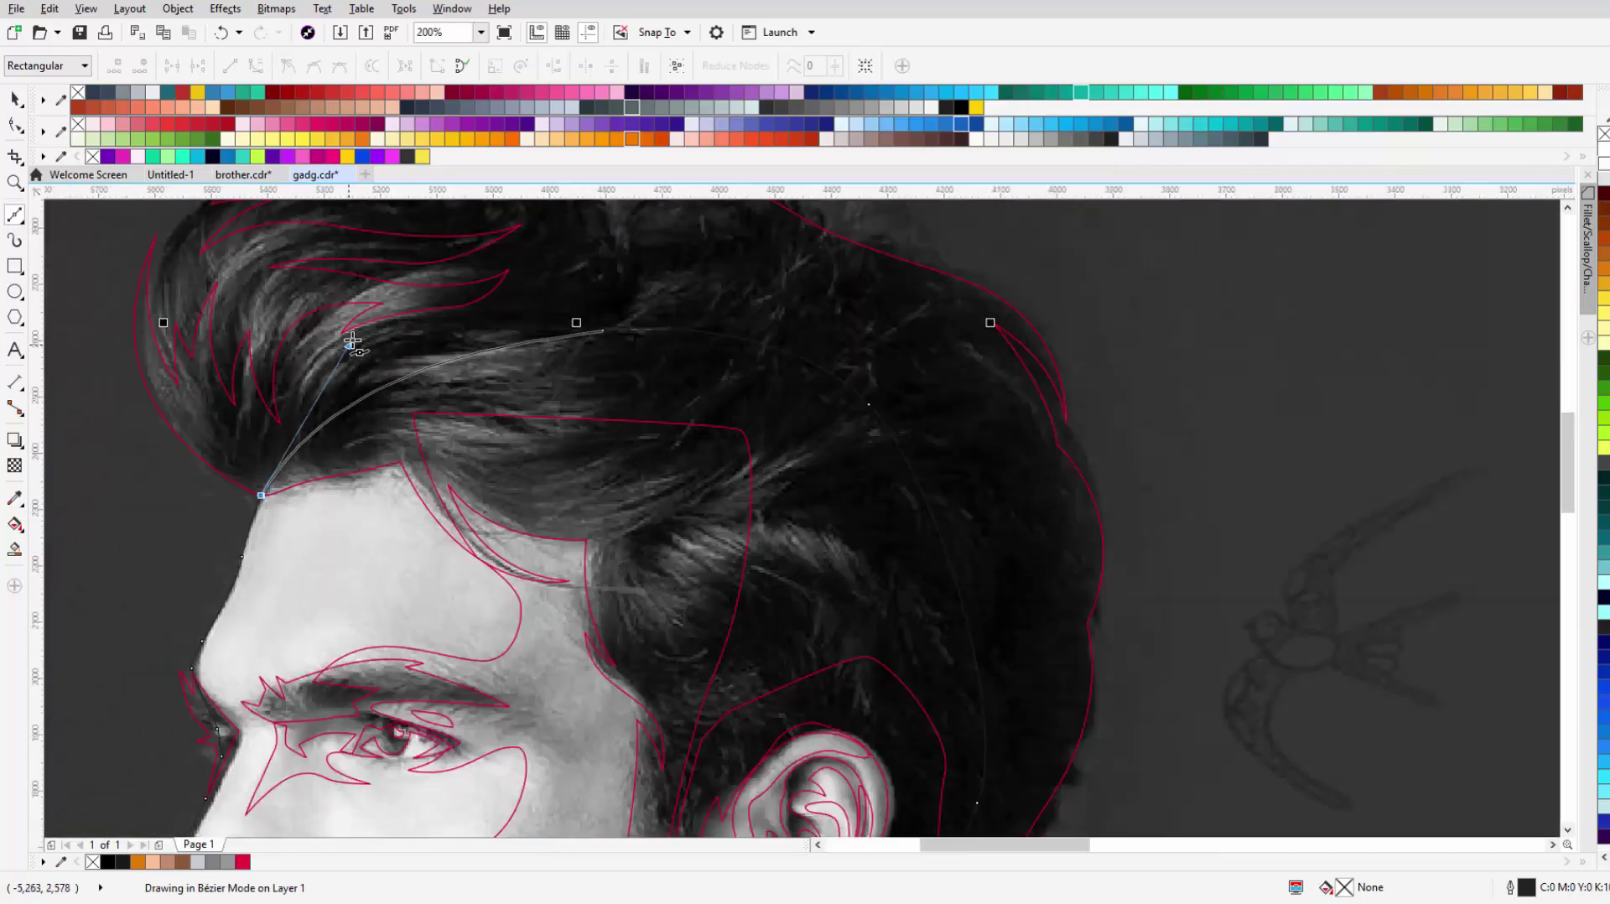
scroll(397, 353, down, 2)
key(space)
shift+click(870, 385)
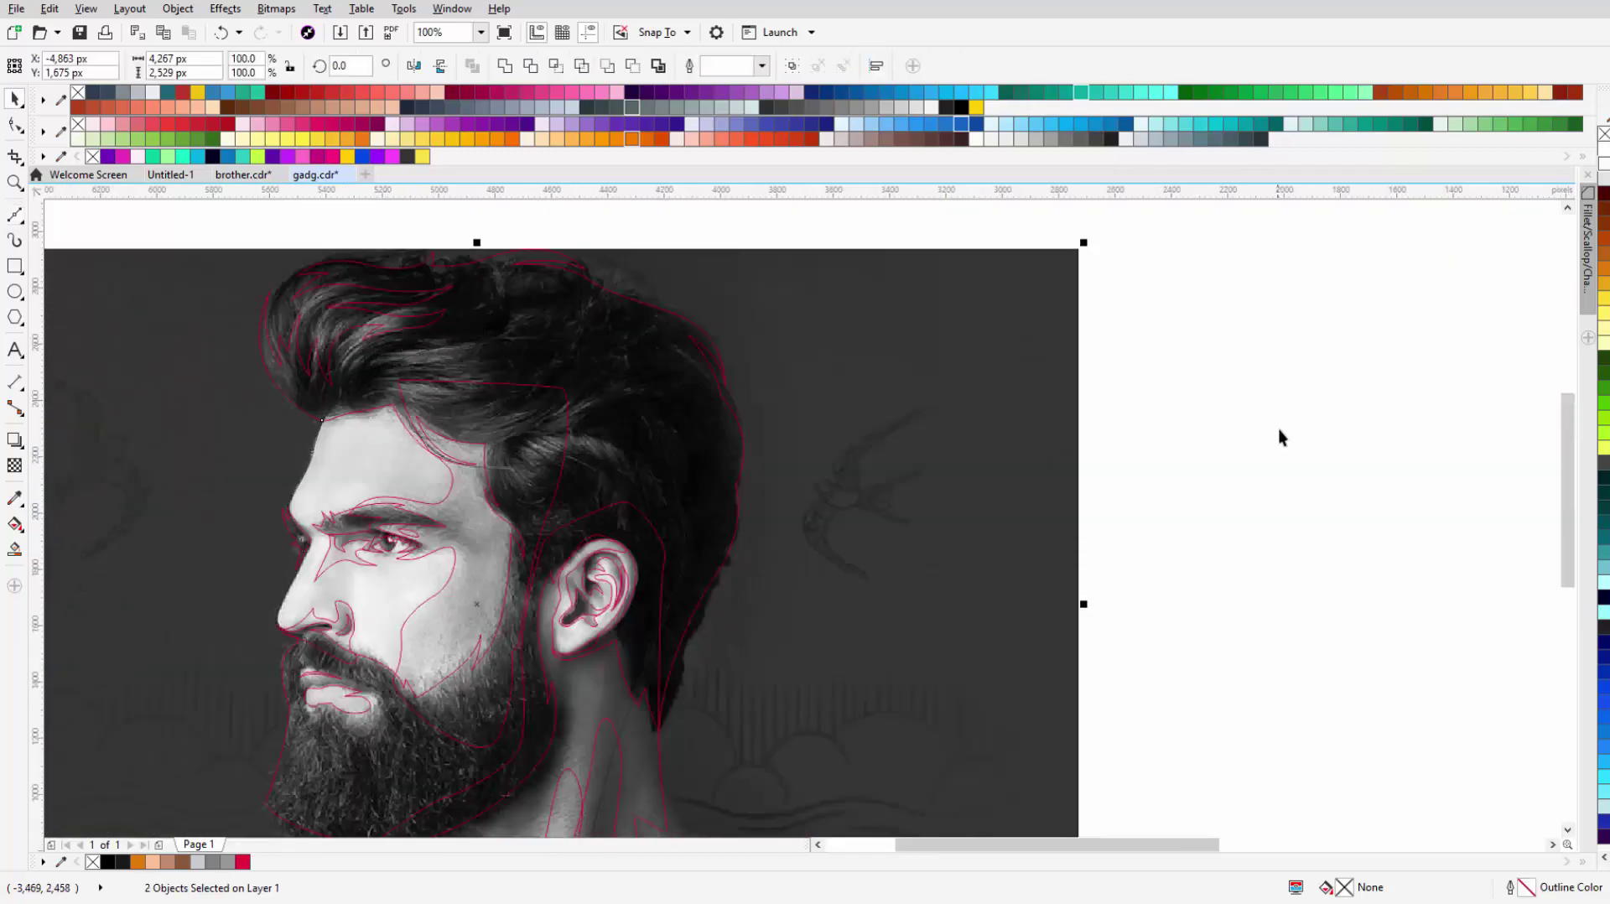
Step: Select the face outline, try a light grey fill, then undo it
click(1278, 429)
scroll(1278, 429, down, 3)
scroll(858, 423, up, 3)
scroll(482, 305, up, 2)
click(426, 394)
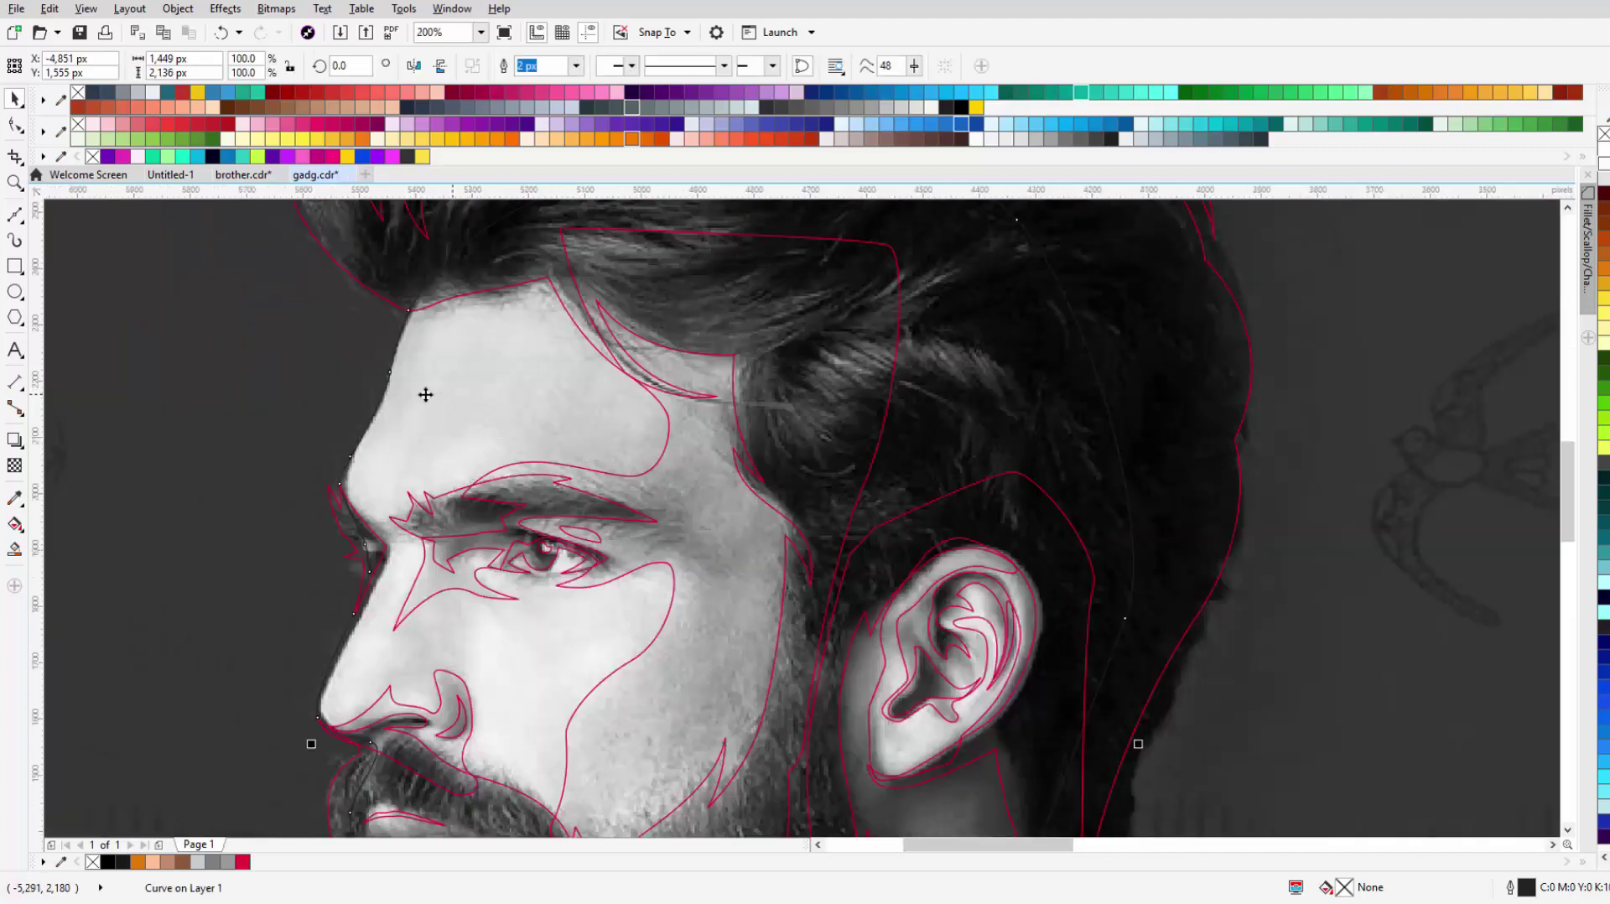
click(724, 743)
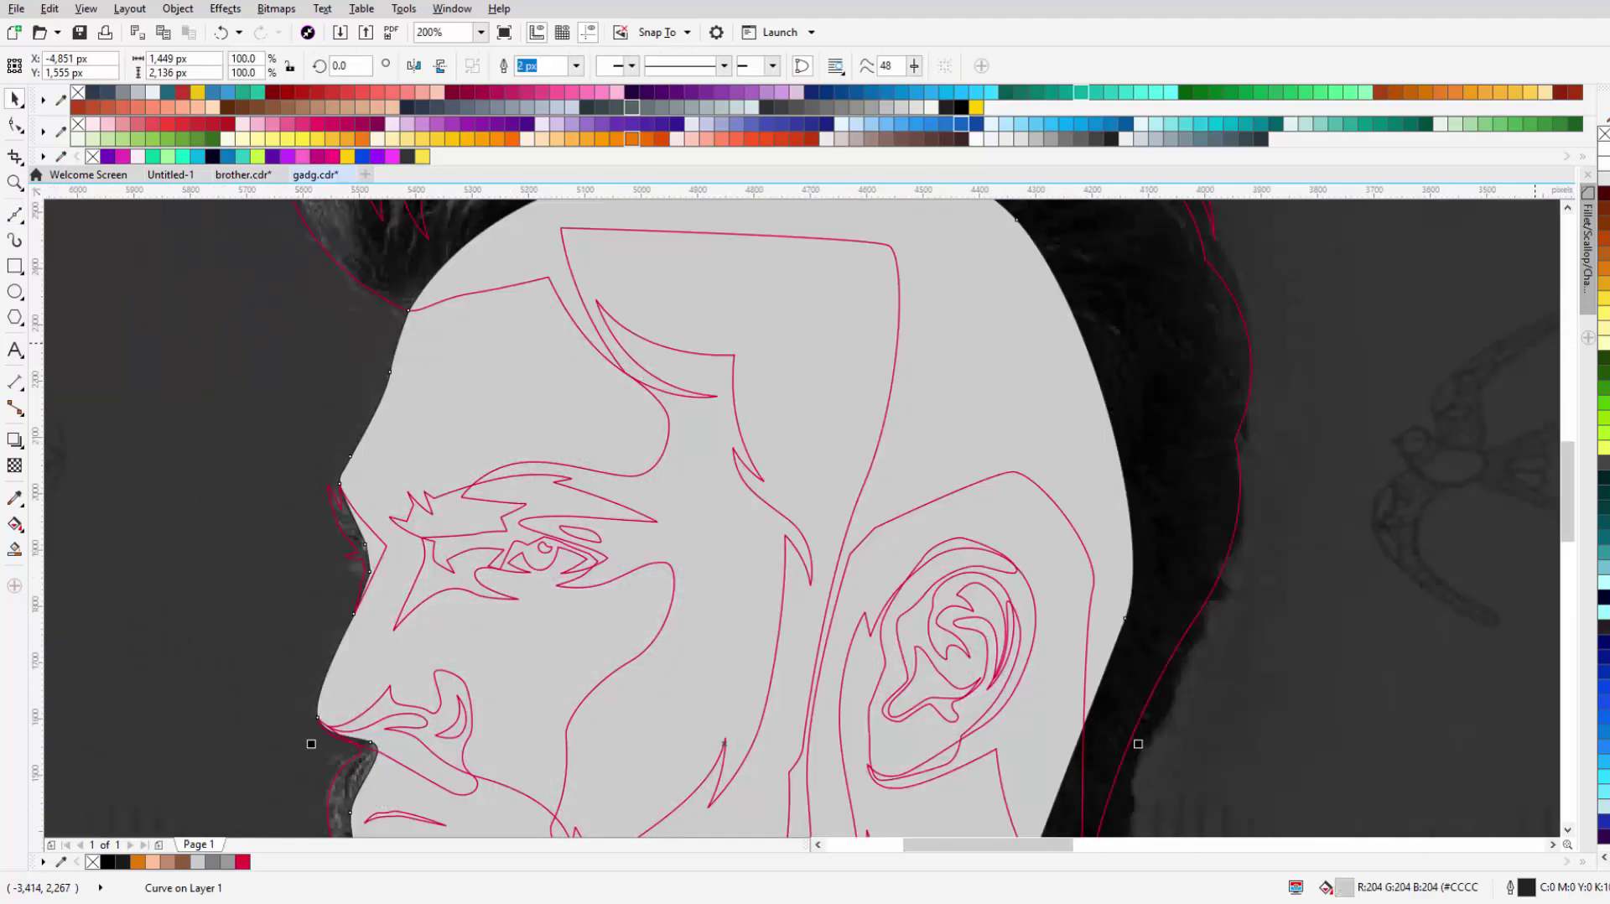
key(ctrl+z)
Step: Add a Bézier node on the forehead of the face outline
key(space)
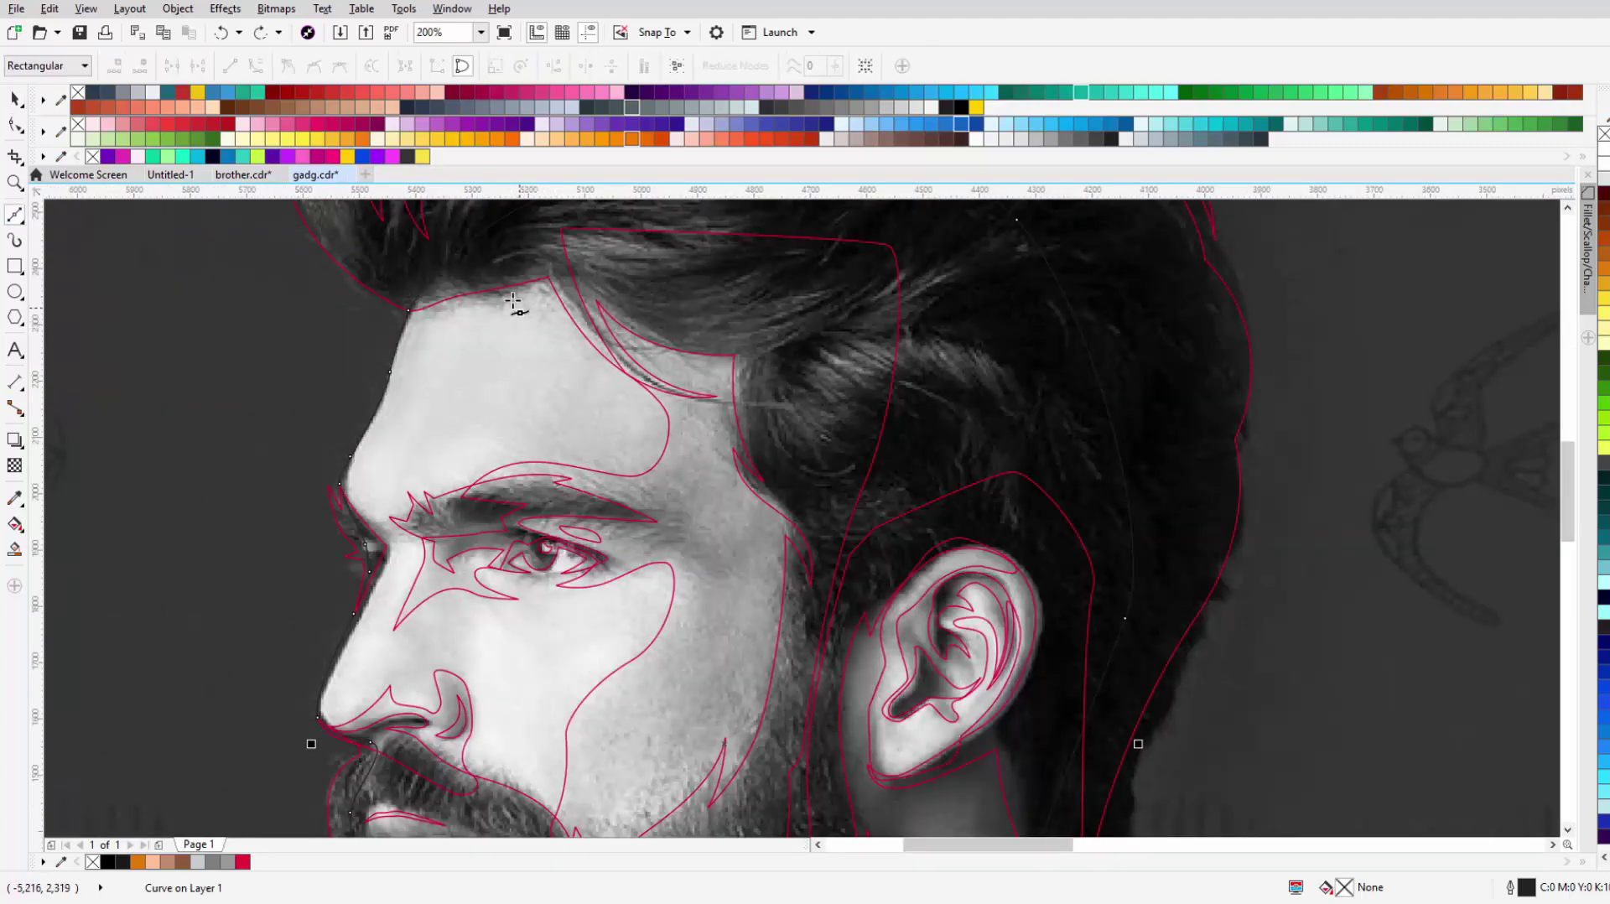
scroll(488, 265, up, 1)
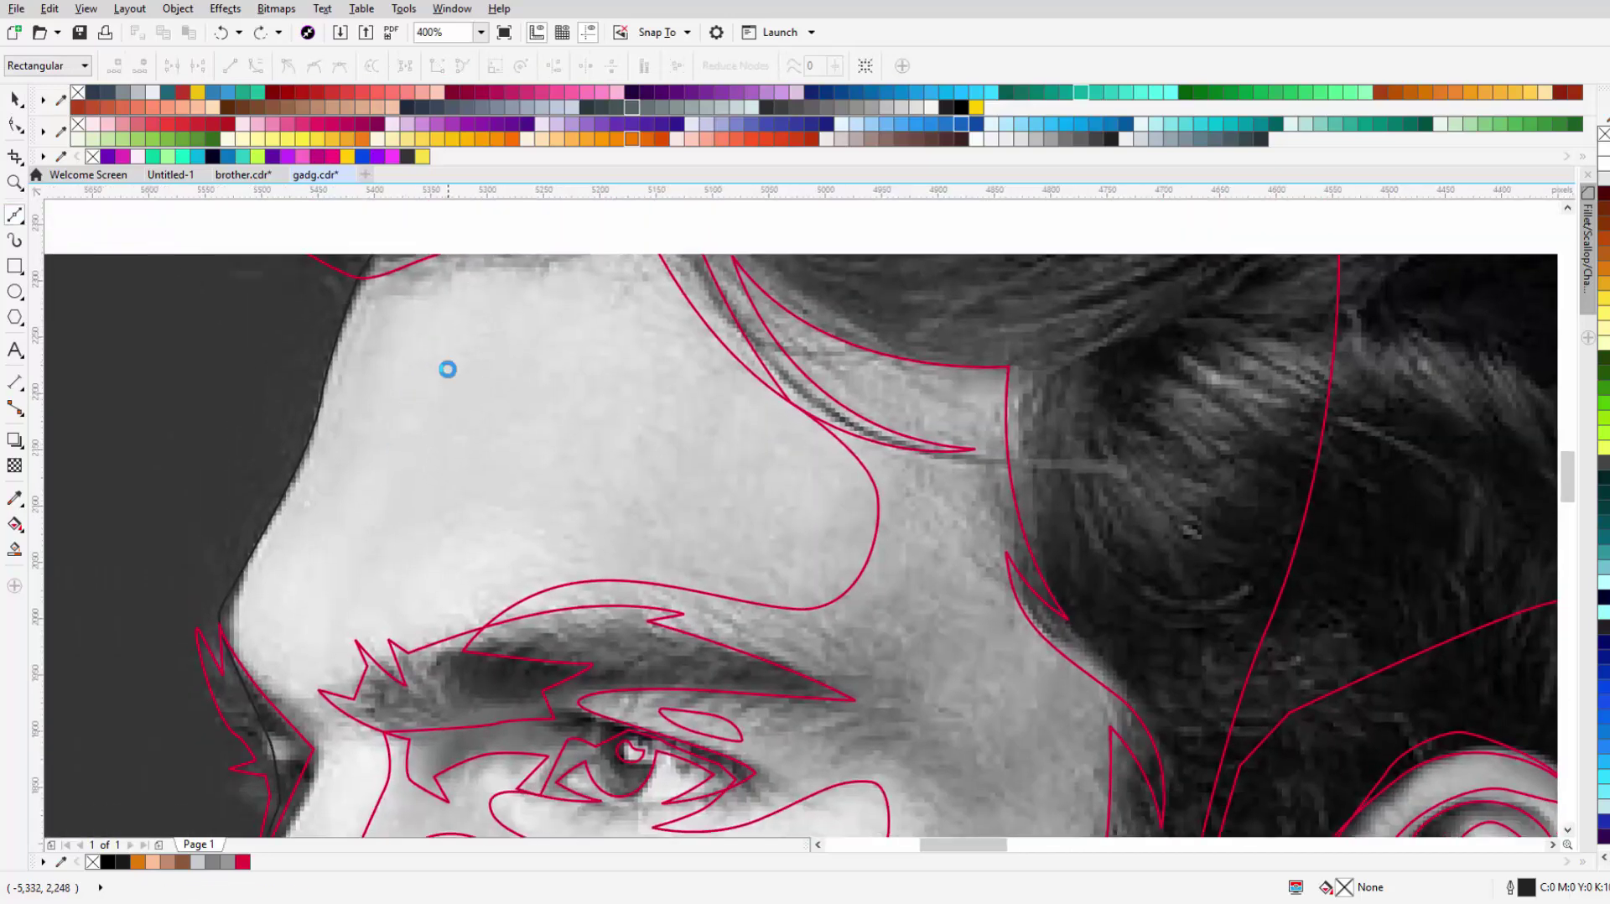
click(393, 439)
scroll(504, 485, down, 2)
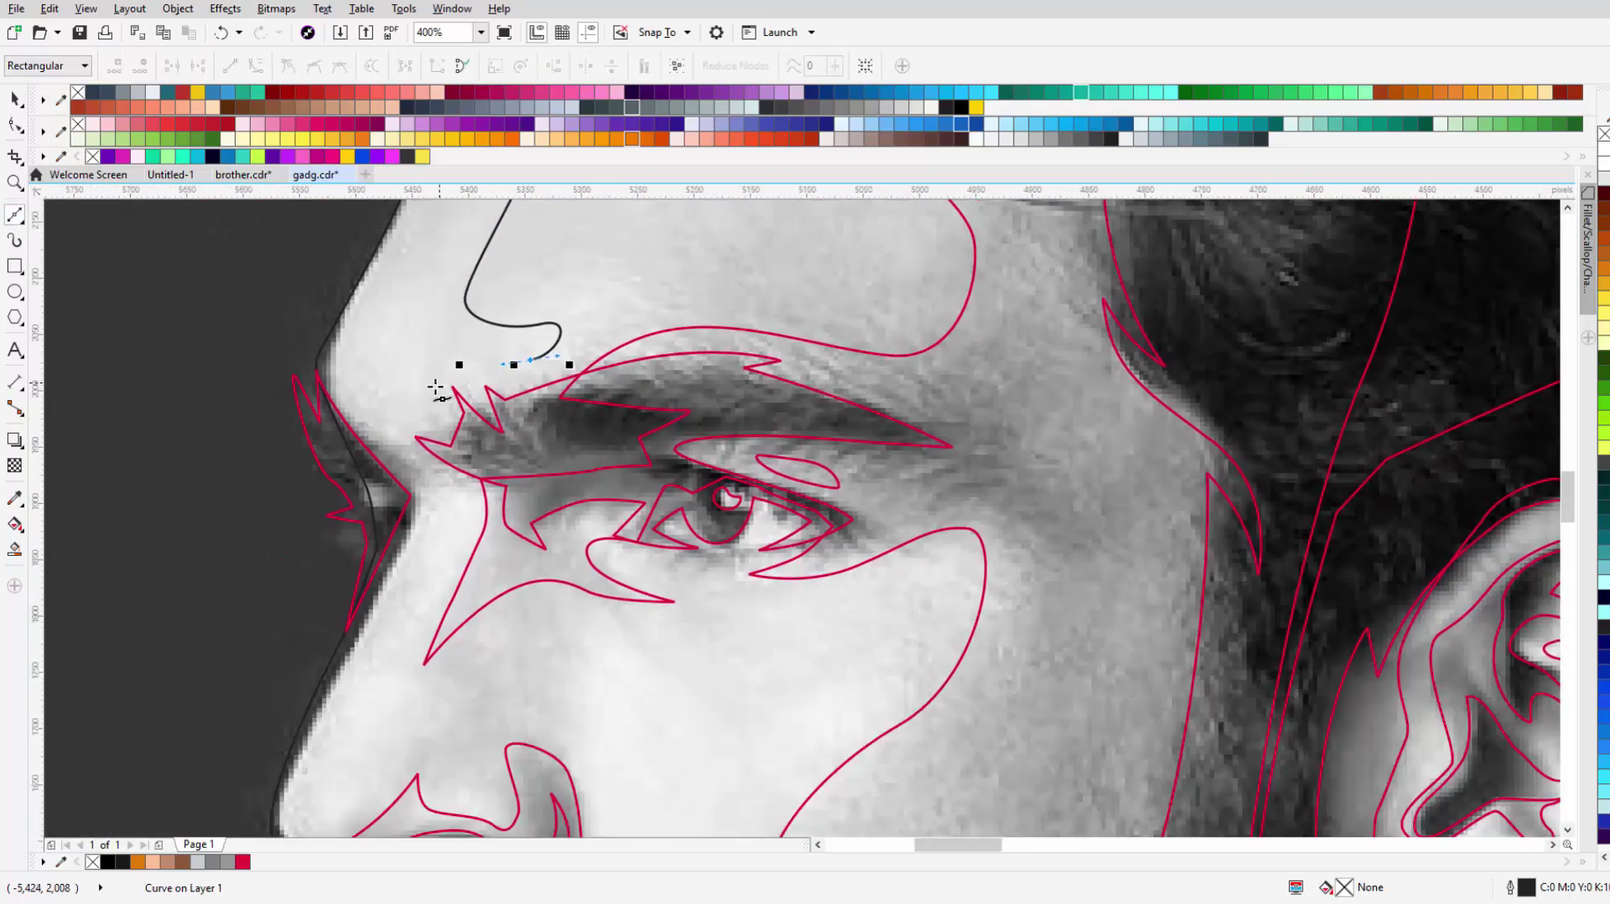
scroll(275, 300, down, 1)
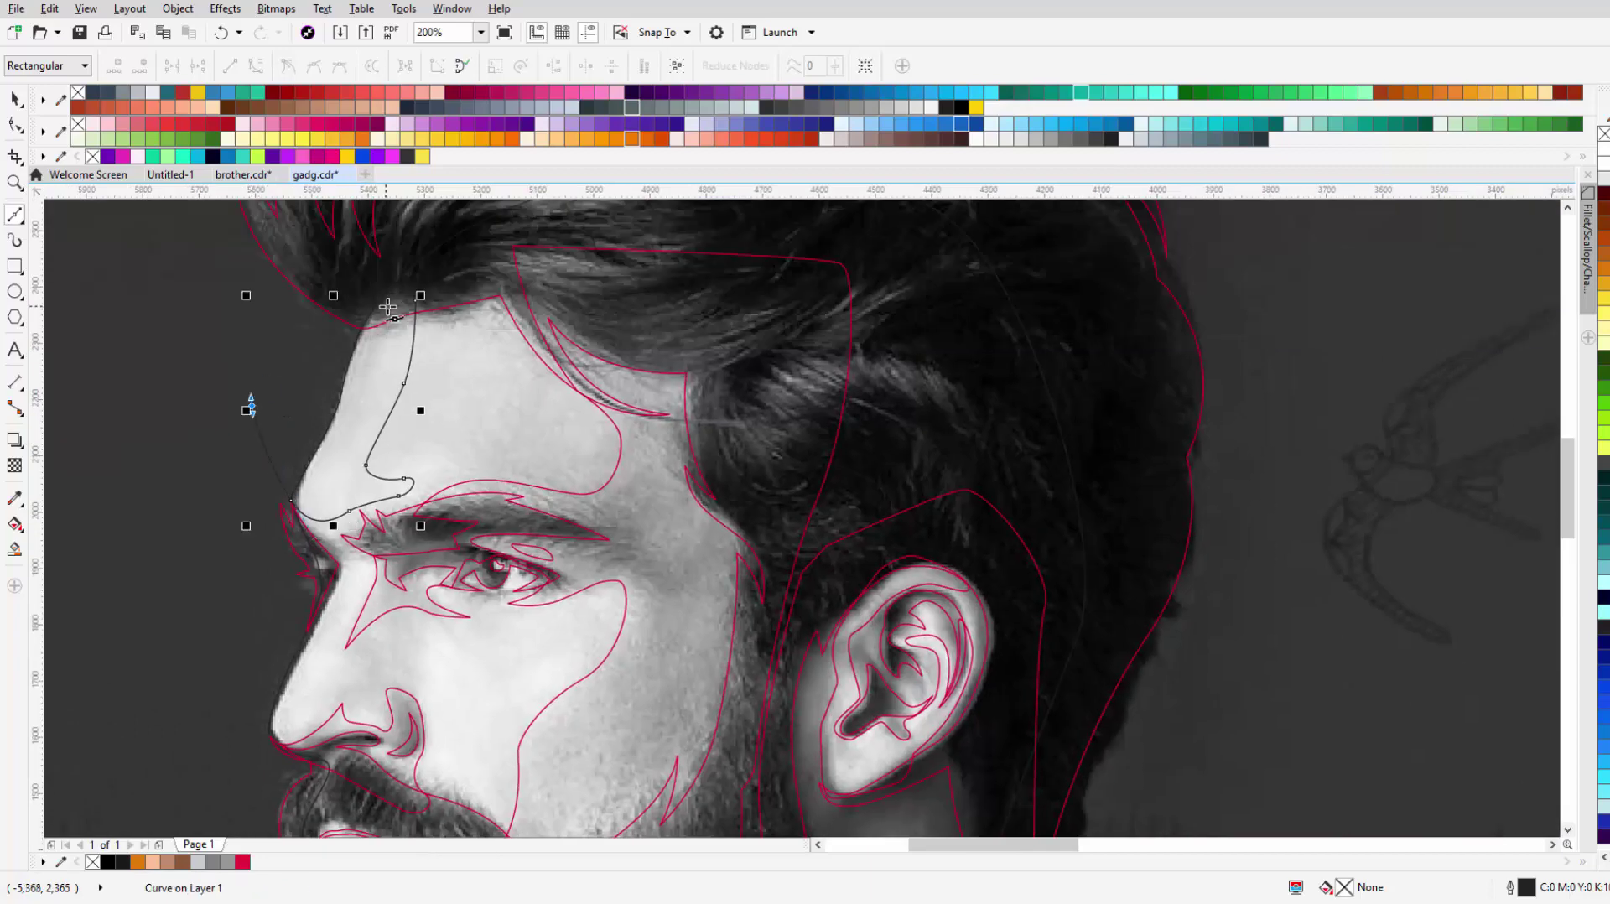
key(space)
scroll(424, 370, up, 2)
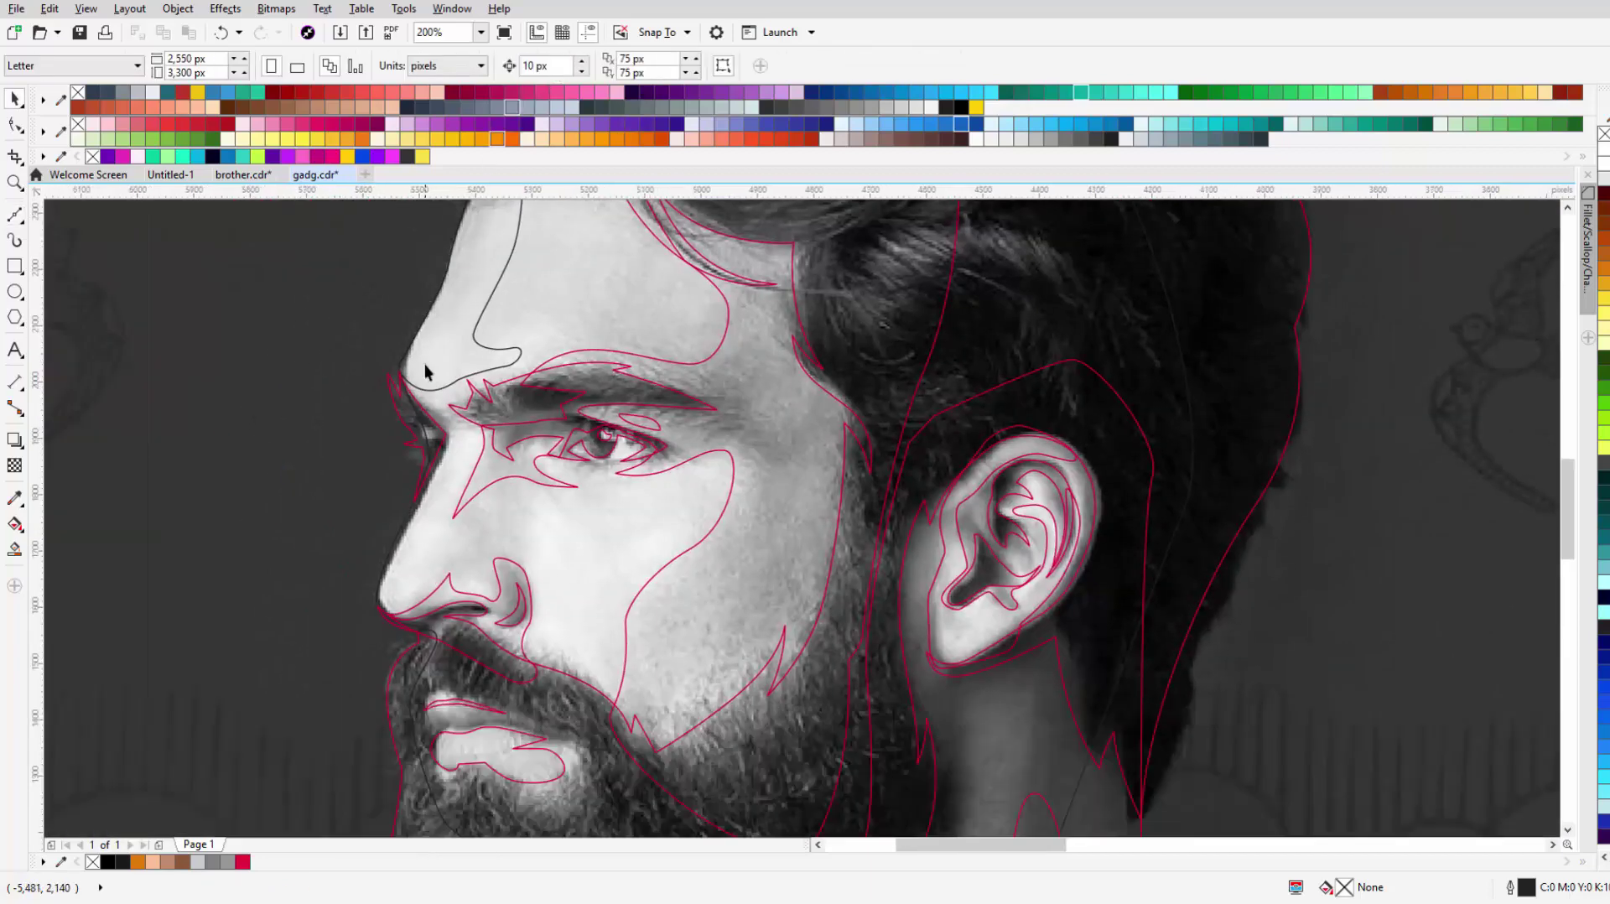
Step: Trace a new curve down the bridge of the nose to the nostril
click(17, 222)
scroll(429, 411, up, 2)
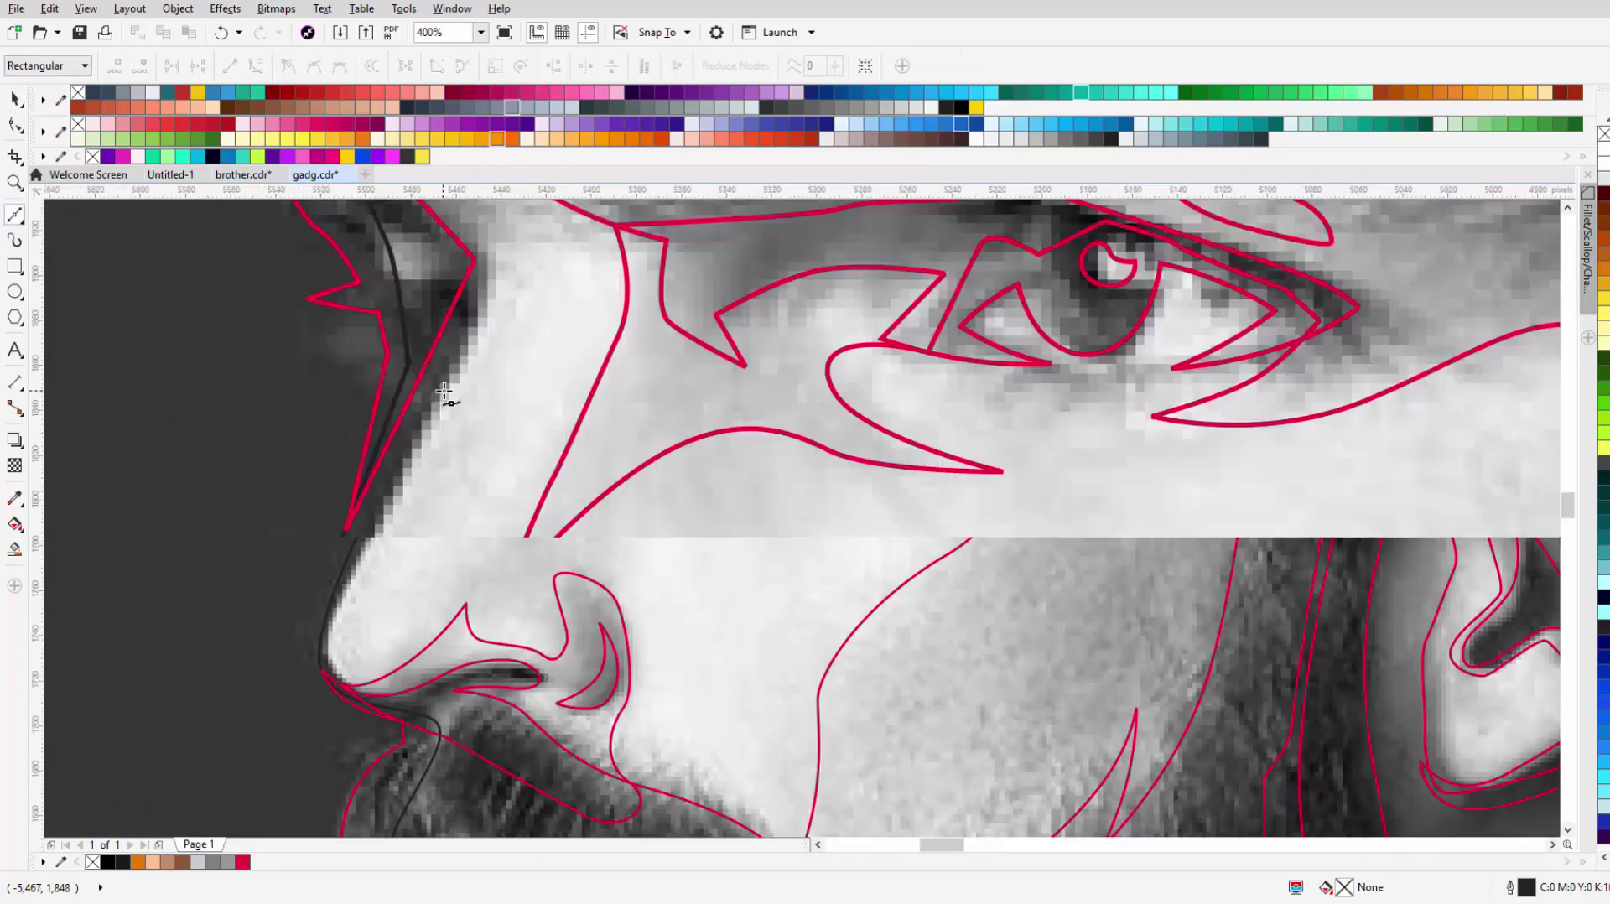
drag(430, 401, 478, 359)
scroll(512, 448, down, 5)
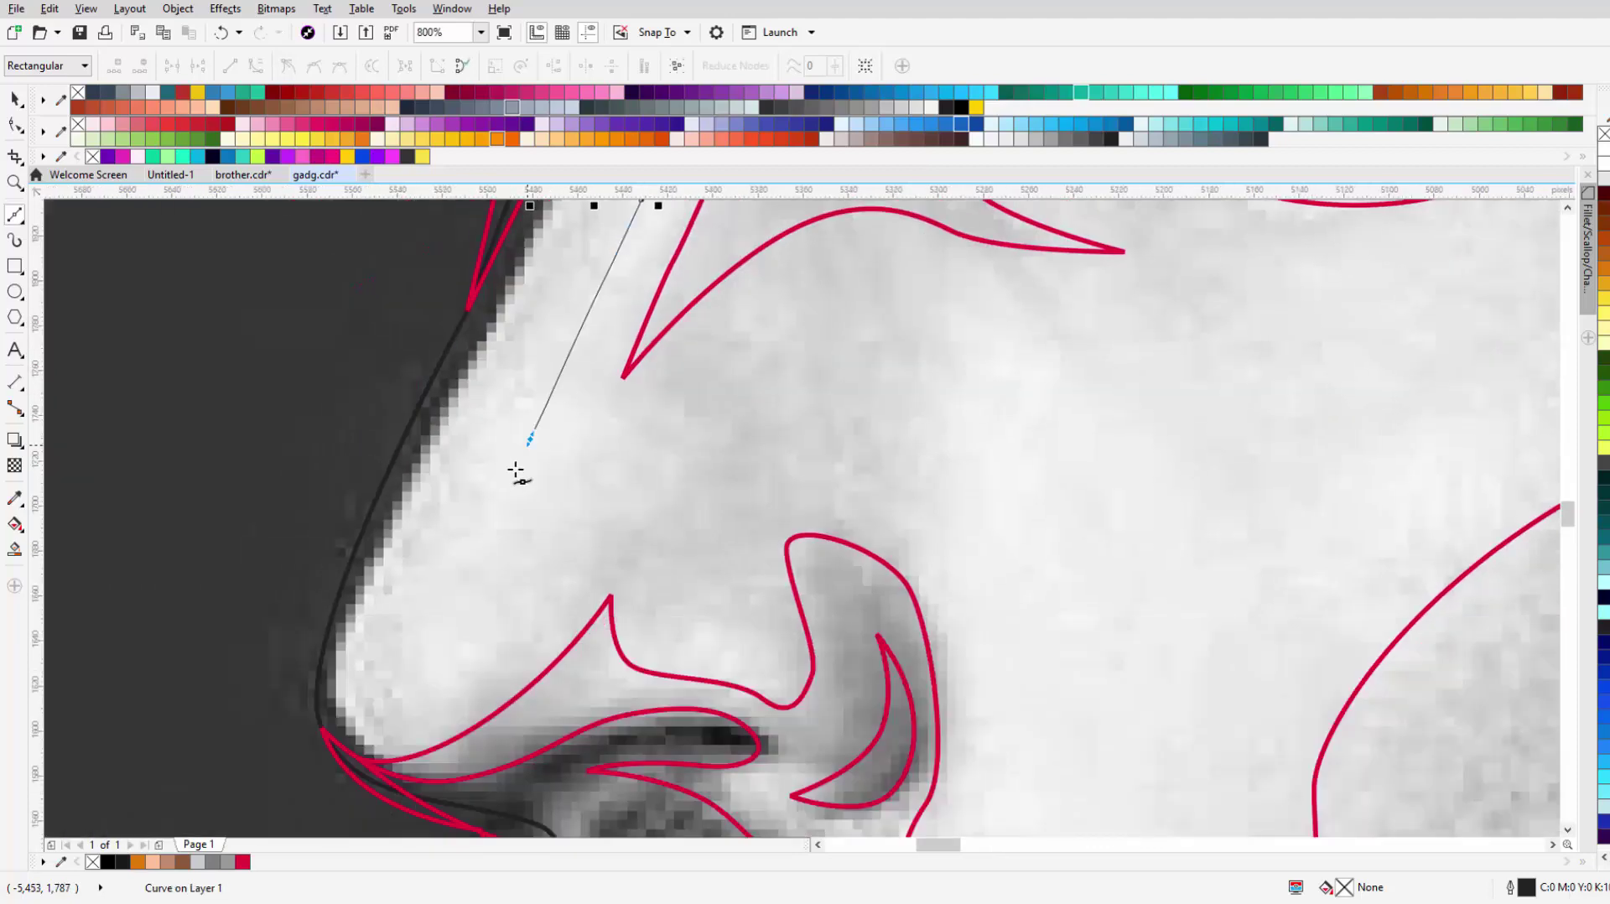
click(532, 431)
click(494, 624)
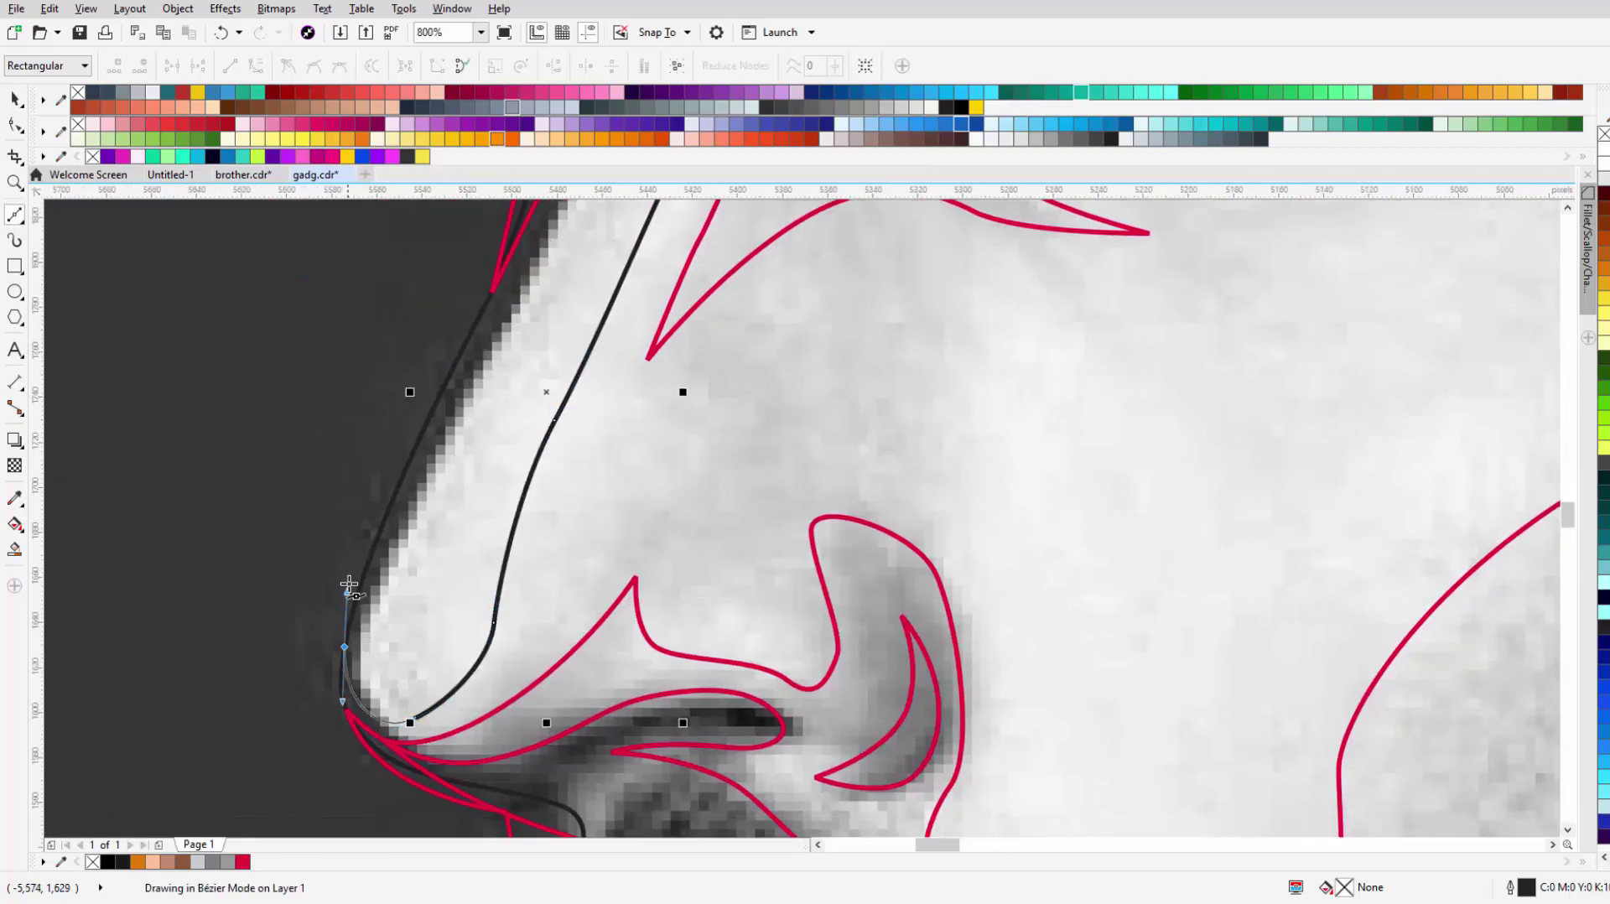
scroll(349, 585, up, 3)
scroll(503, 420, up, 3)
key(space)
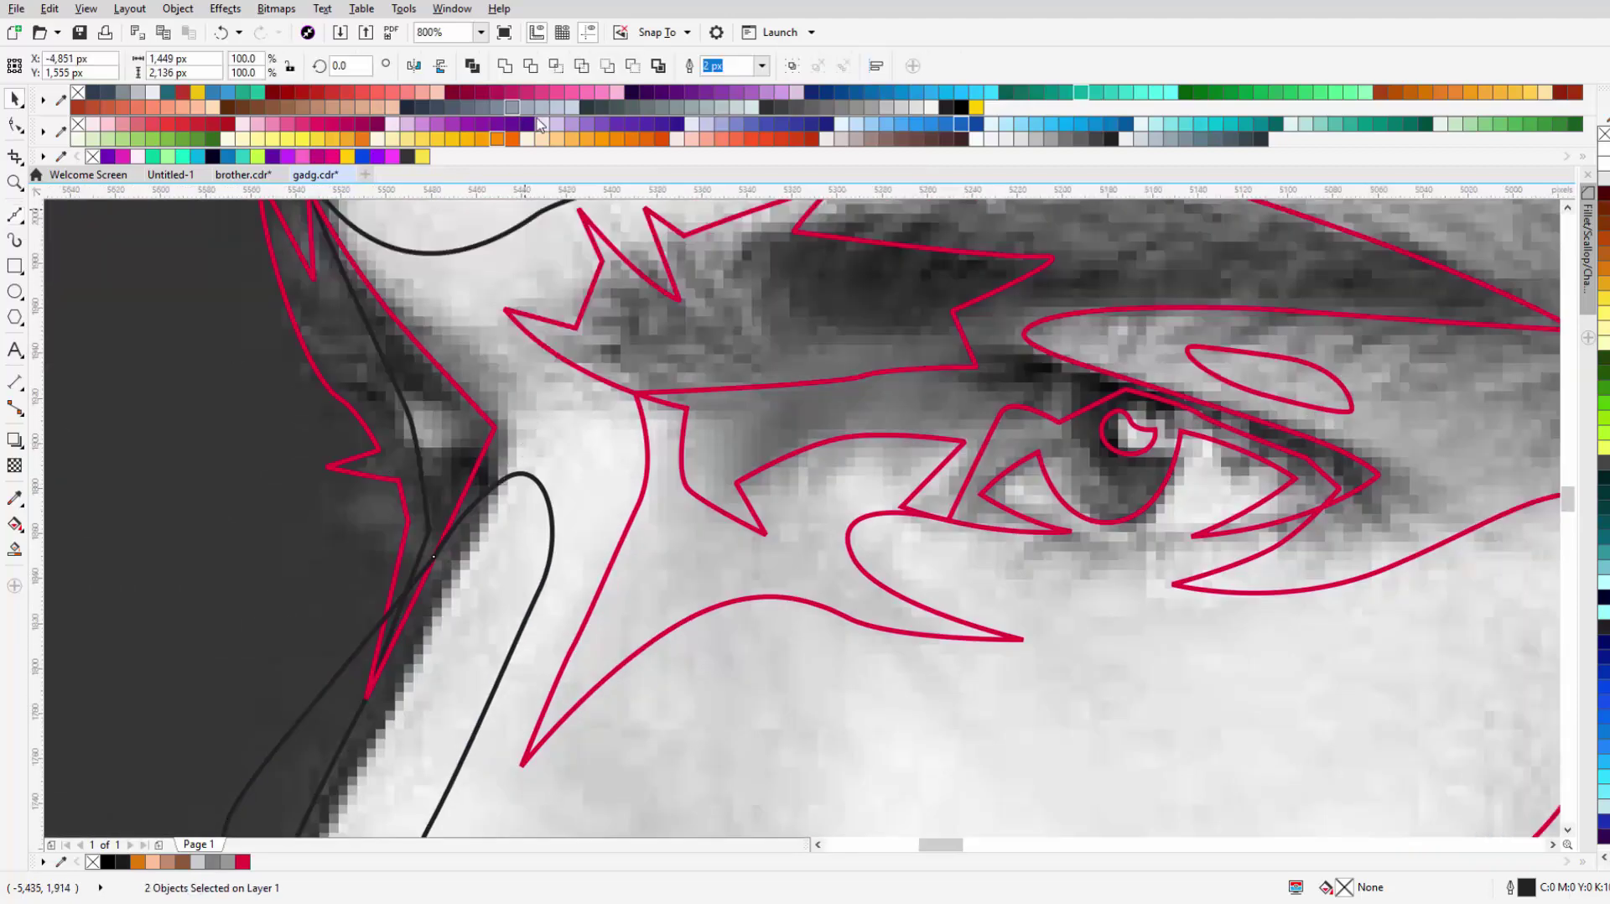
Step: Pan the view to the nose and cheek and reselect the Bézier tool
scroll(522, 394, up, 2)
scroll(386, 378, down, 2)
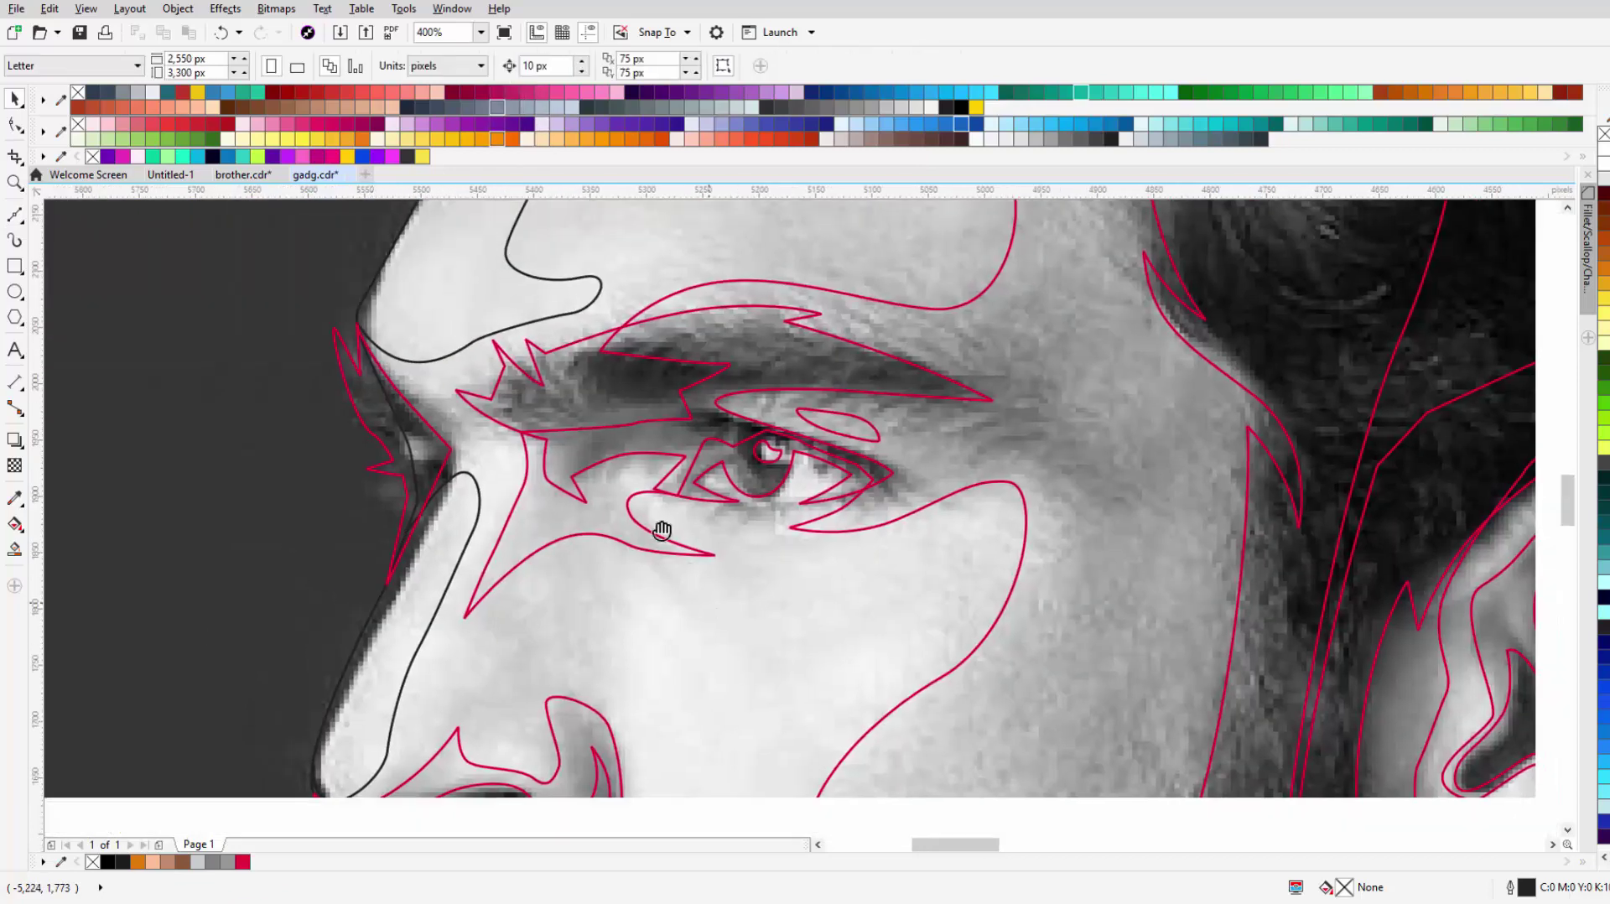
drag(662, 528, 582, 403)
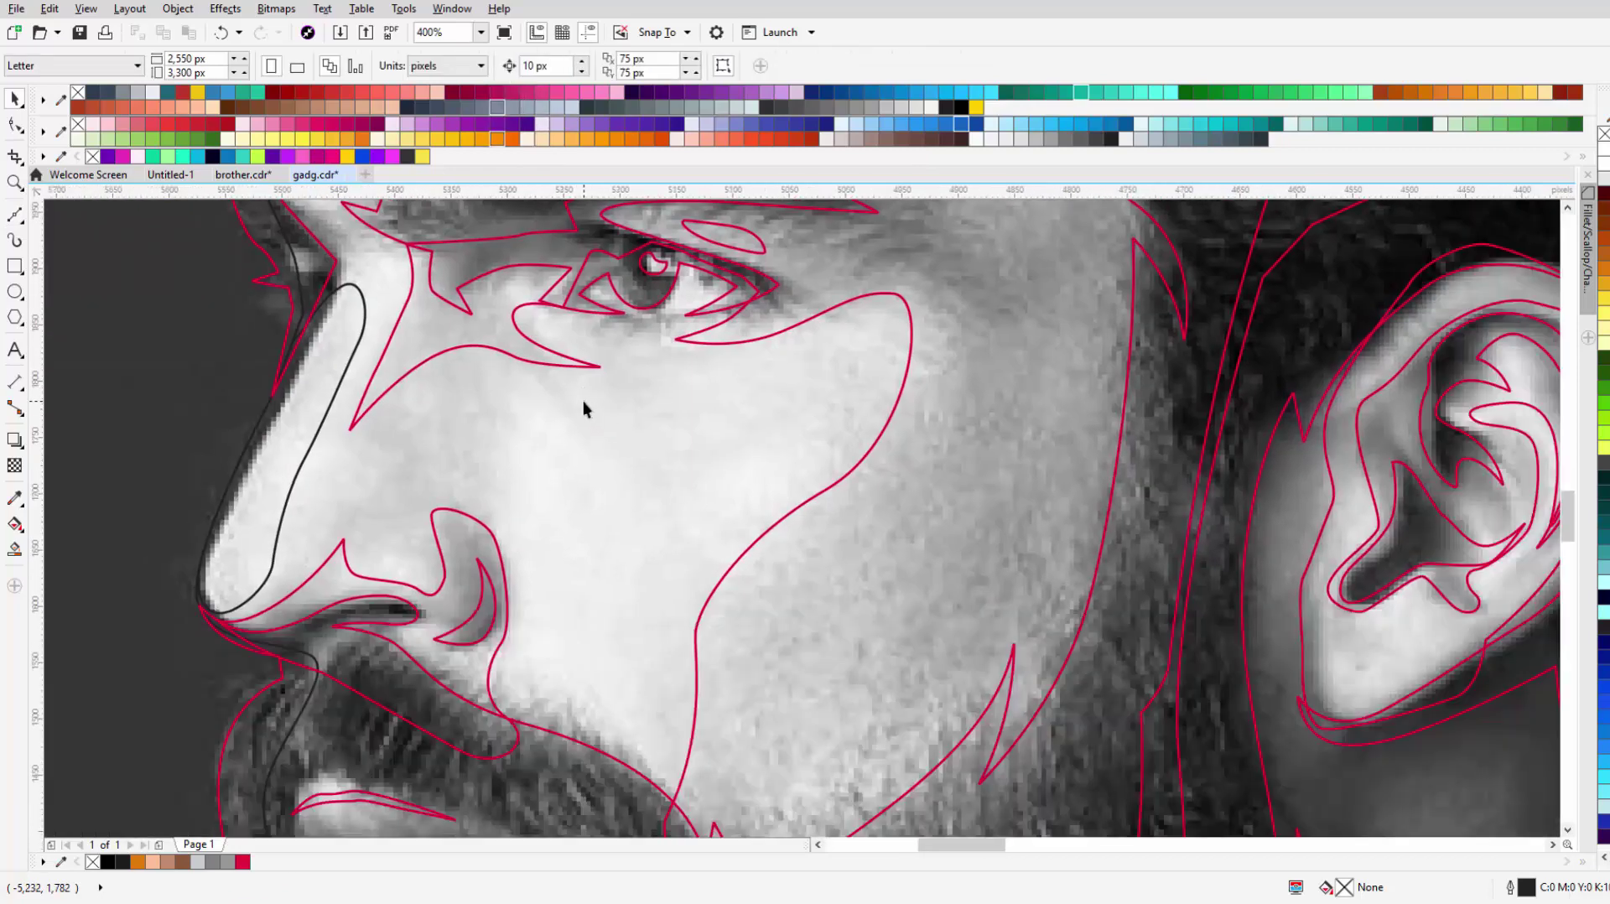
click(13, 216)
scroll(610, 420, up, 1)
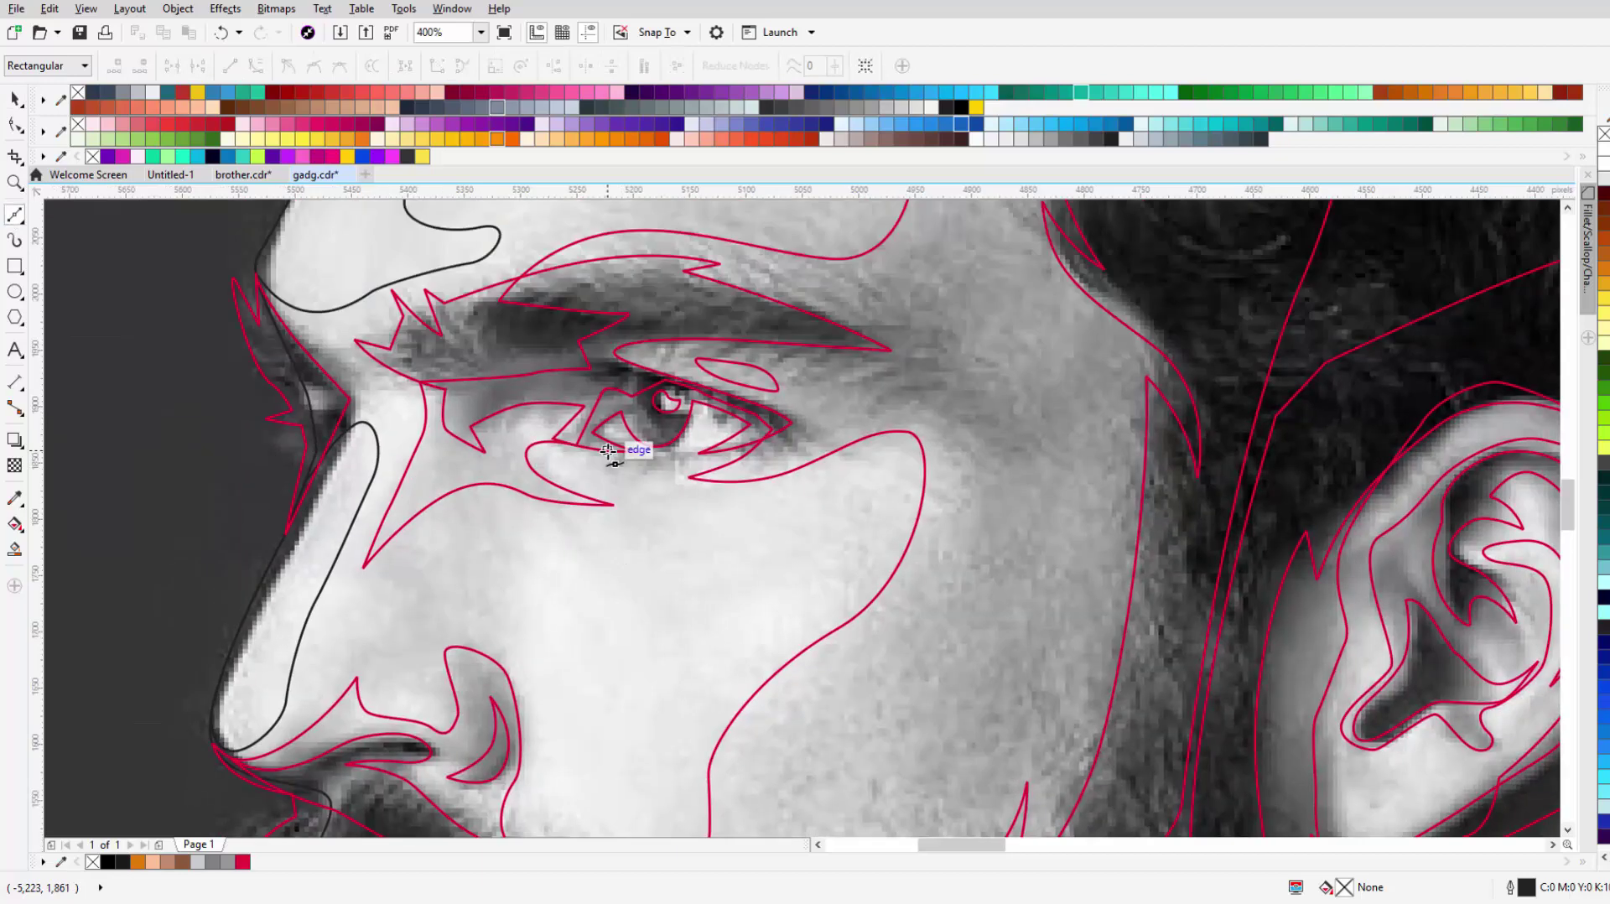
scroll(621, 445, up, 1)
Step: Draw an oval highlight shape under the eye
click(476, 432)
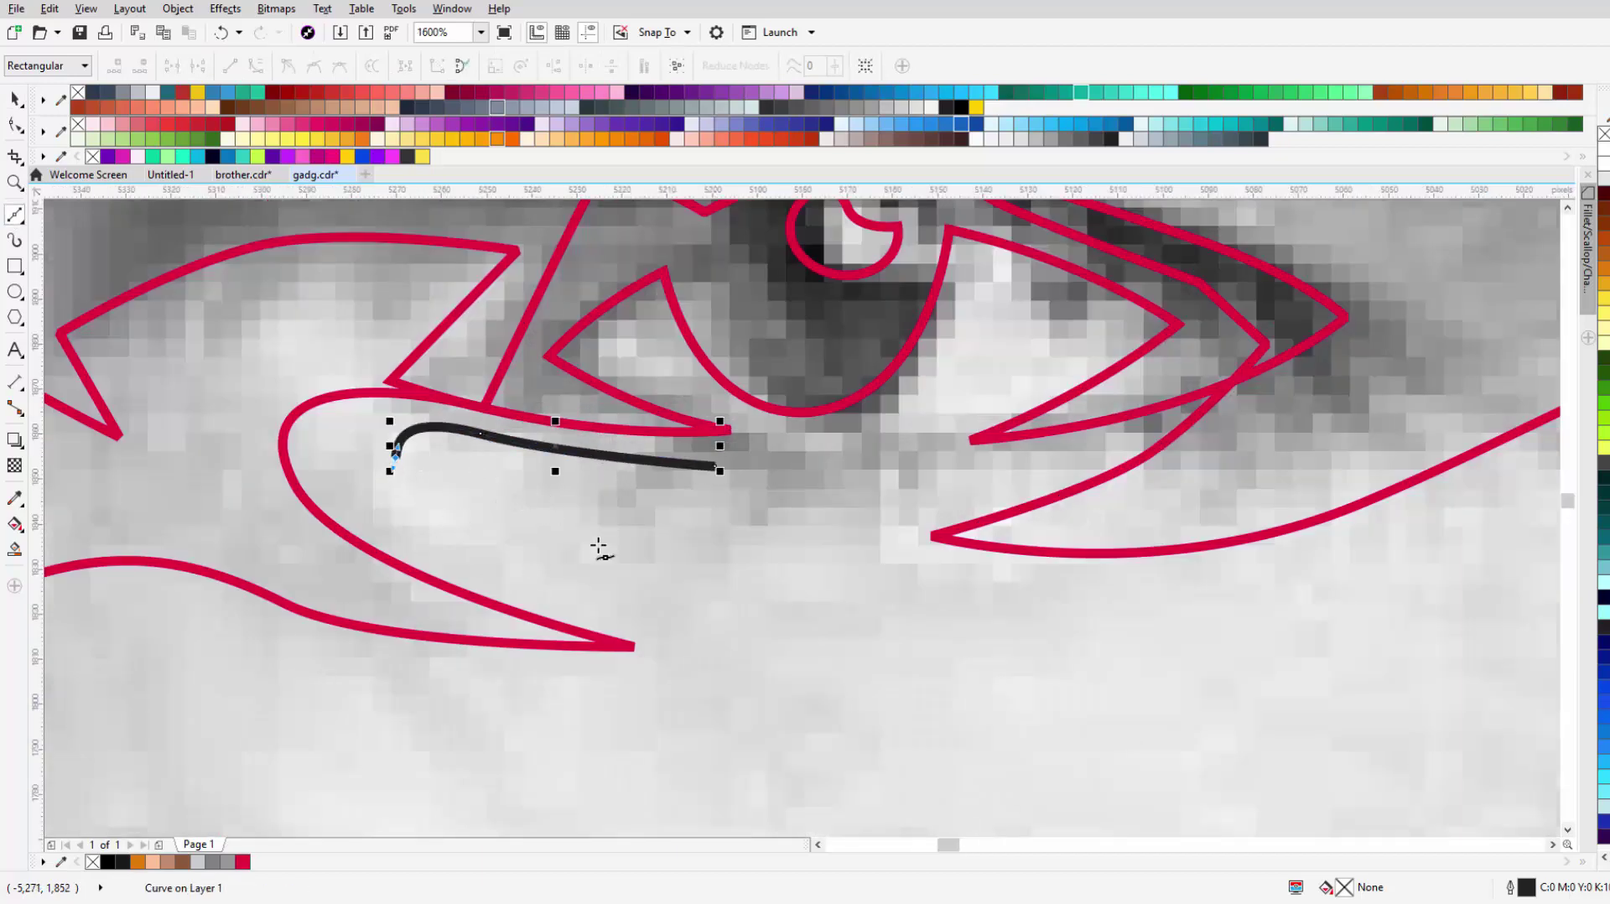
drag(395, 453, 599, 547)
scroll(738, 463, down, 2)
key(space)
shift+click(521, 467)
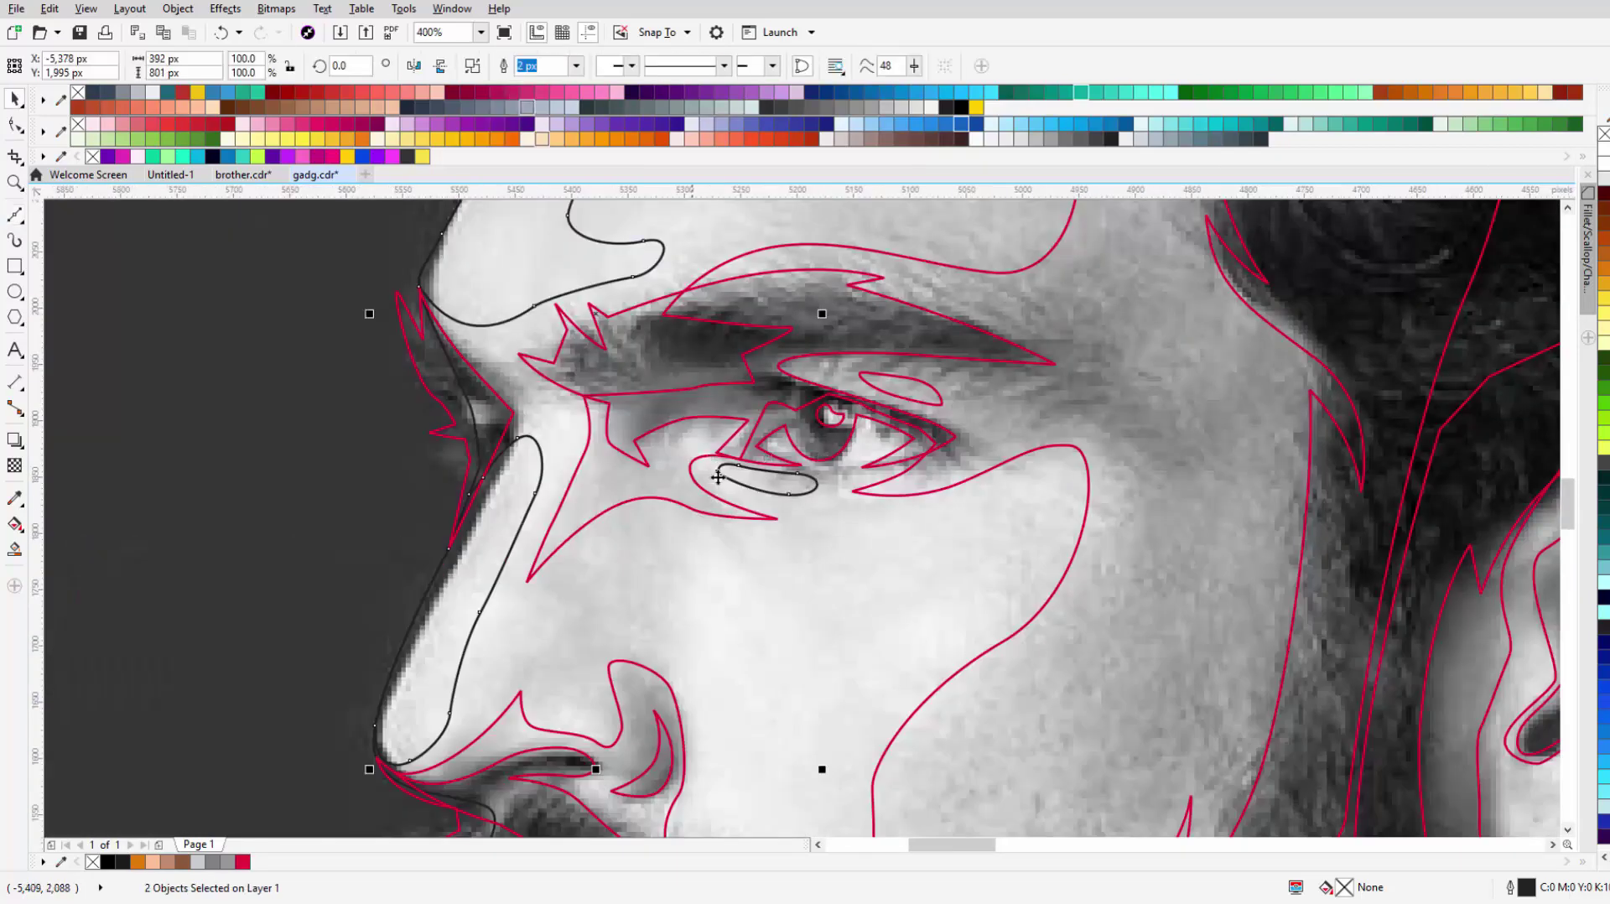
scroll(718, 476, down, 1)
Step: Draw a looped highlight shape on the cheek
key(space)
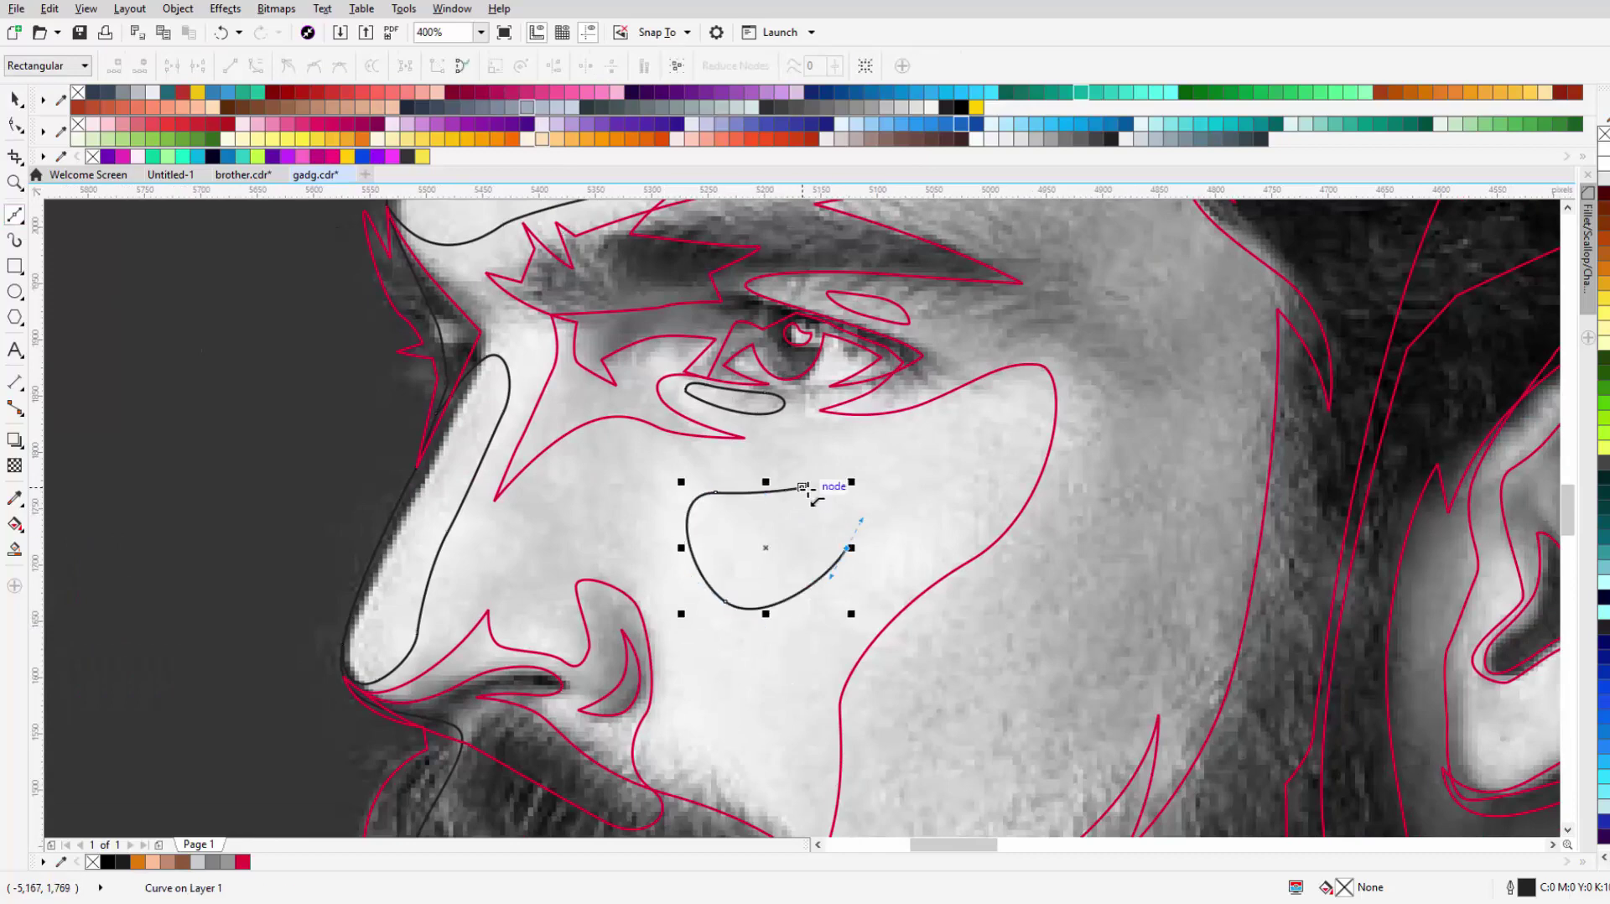
click(803, 486)
key(space)
shift+click(448, 533)
scroll(74, 228, down, 1)
Step: Draw a closed highlight shape beside the nose
key(space)
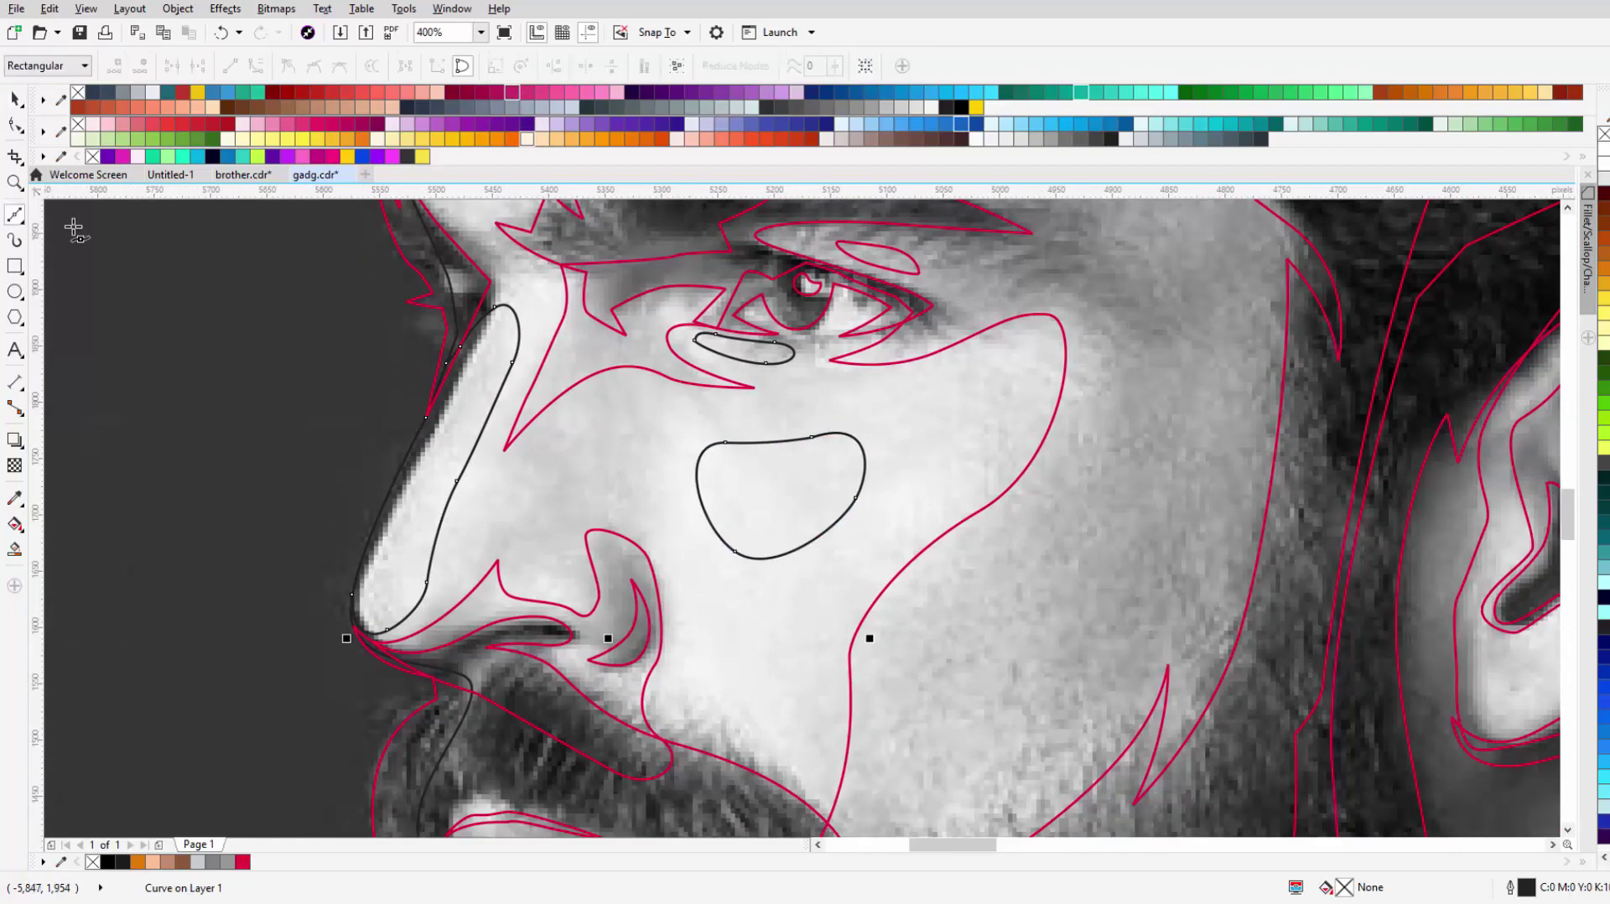
scroll(585, 438, up, 1)
click(633, 367)
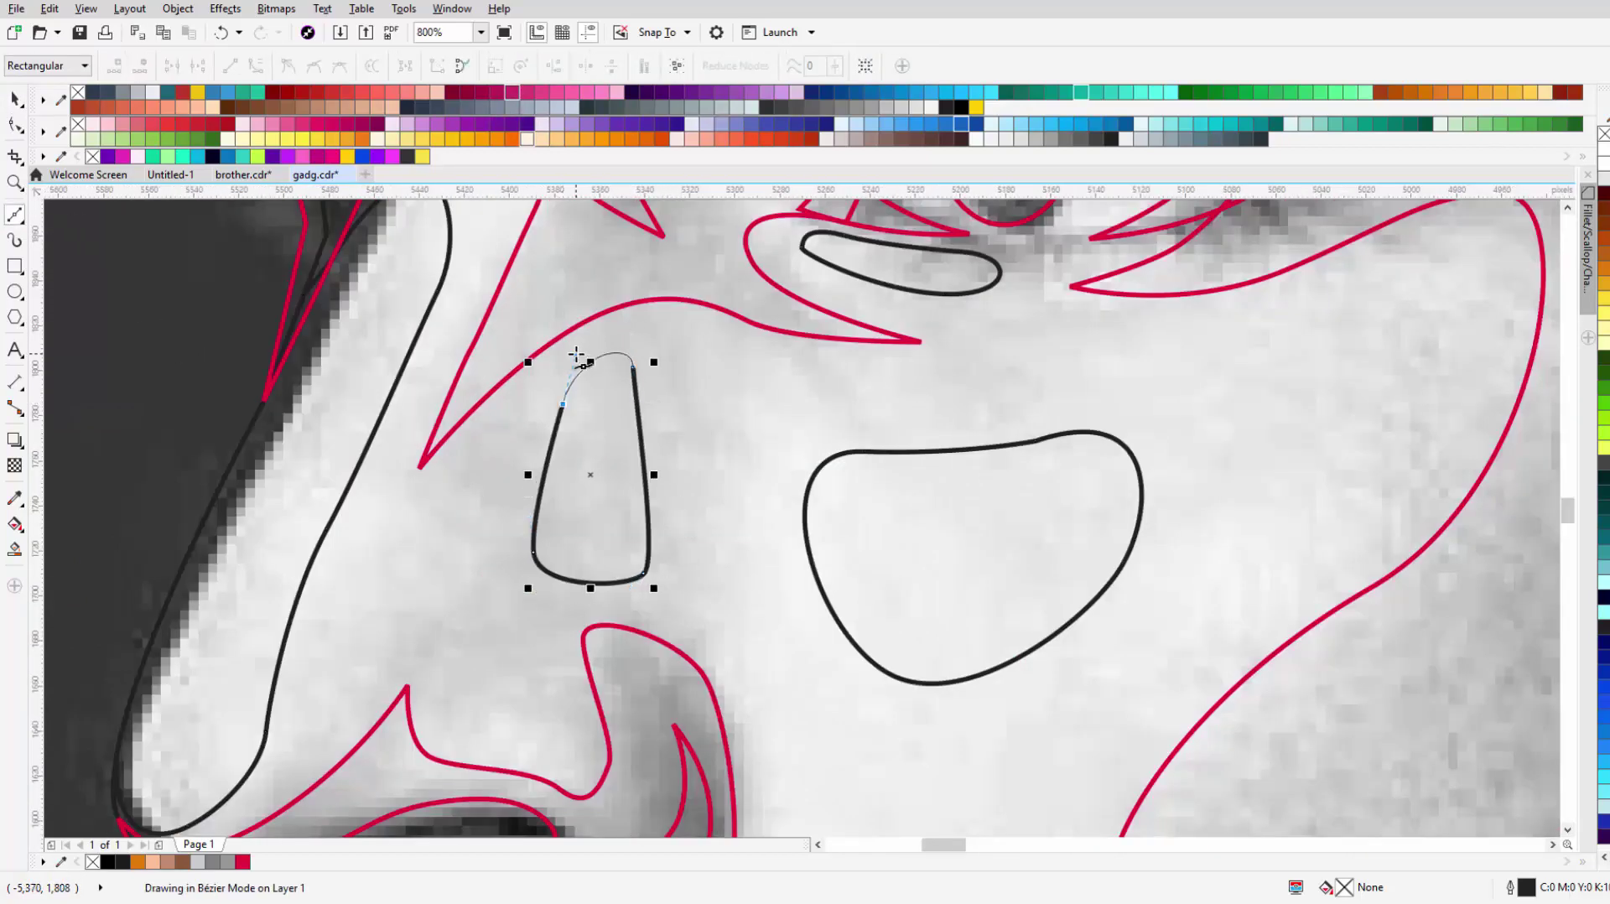
scroll(587, 420, down, 2)
key(space)
scroll(579, 417, up, 1)
scroll(587, 453, down, 2)
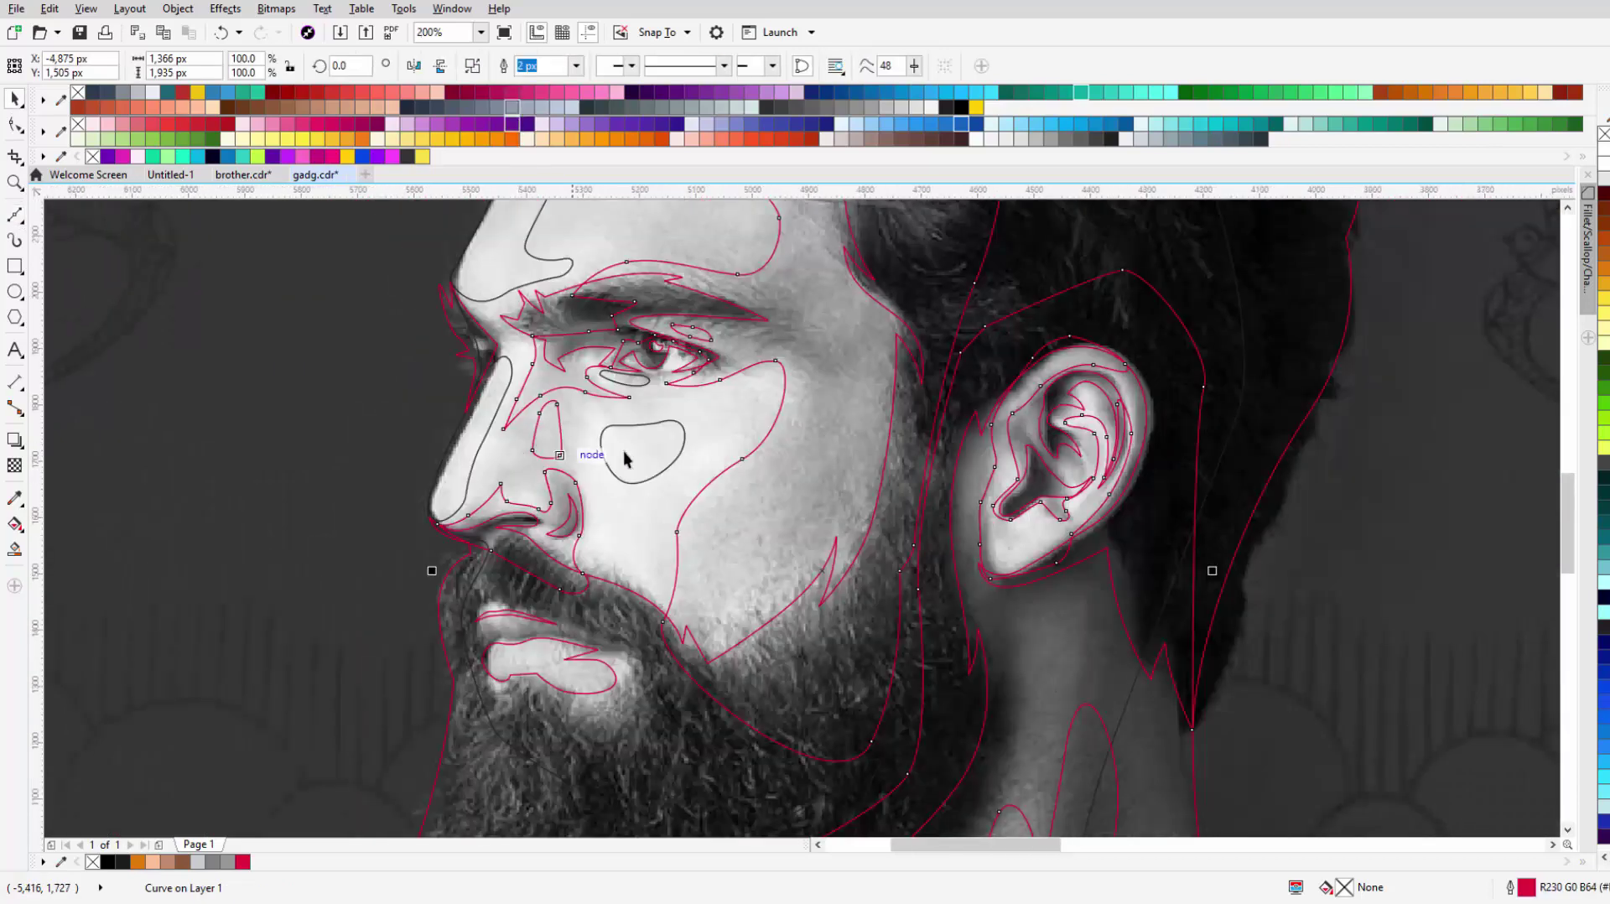
click(580, 457)
scroll(545, 562, up, 2)
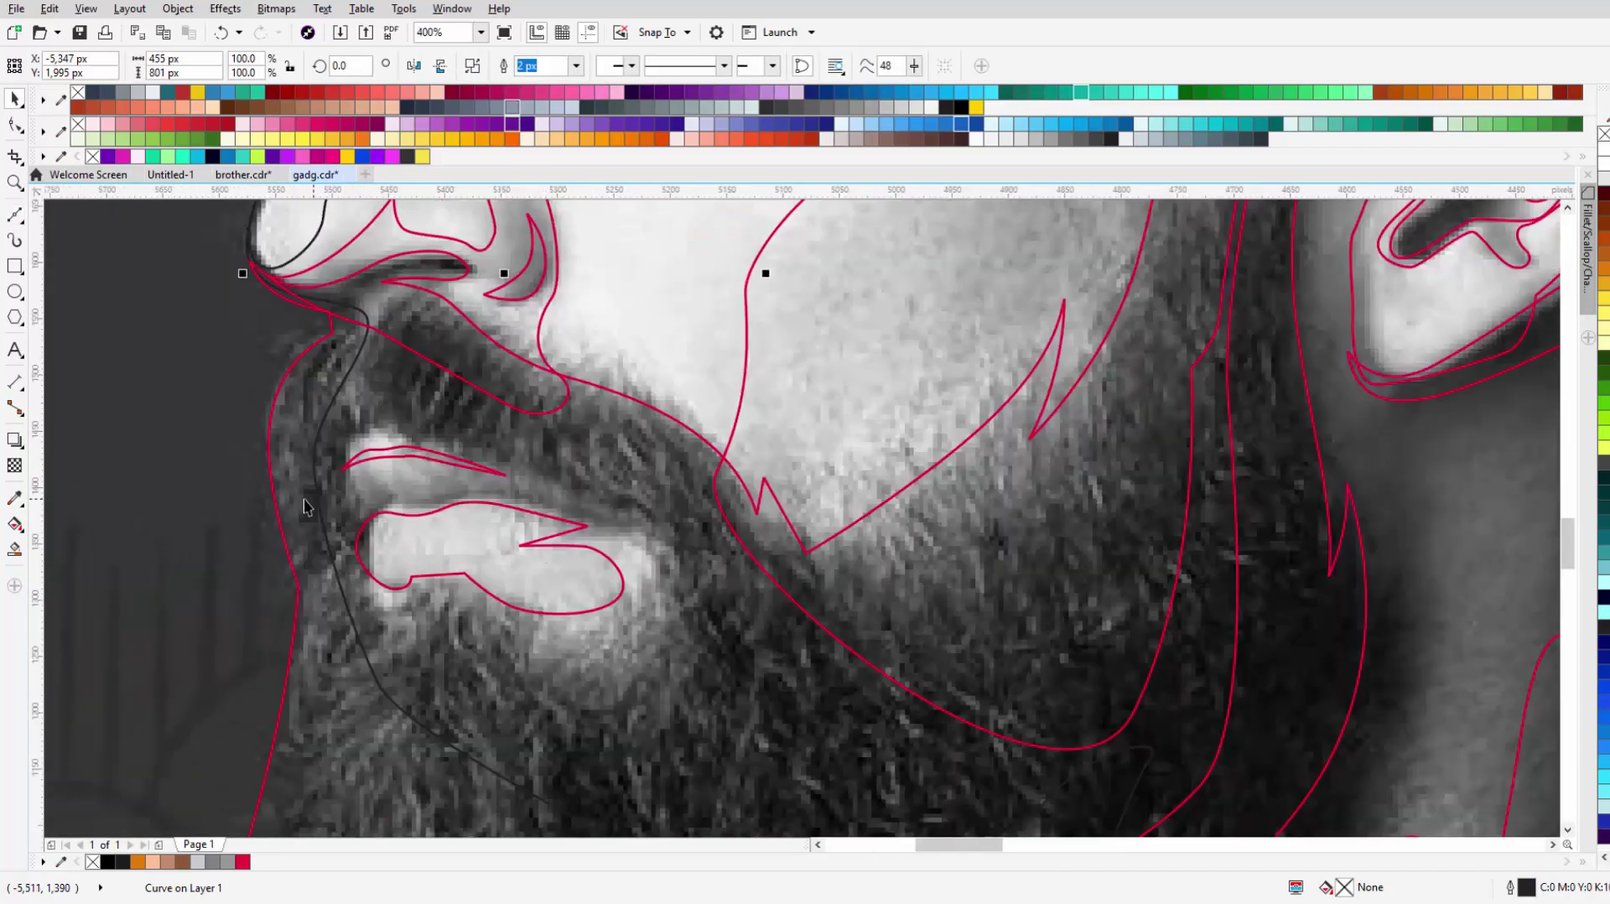
Step: Draw a highlight shape on the lip
key(space)
scroll(373, 518, up, 1)
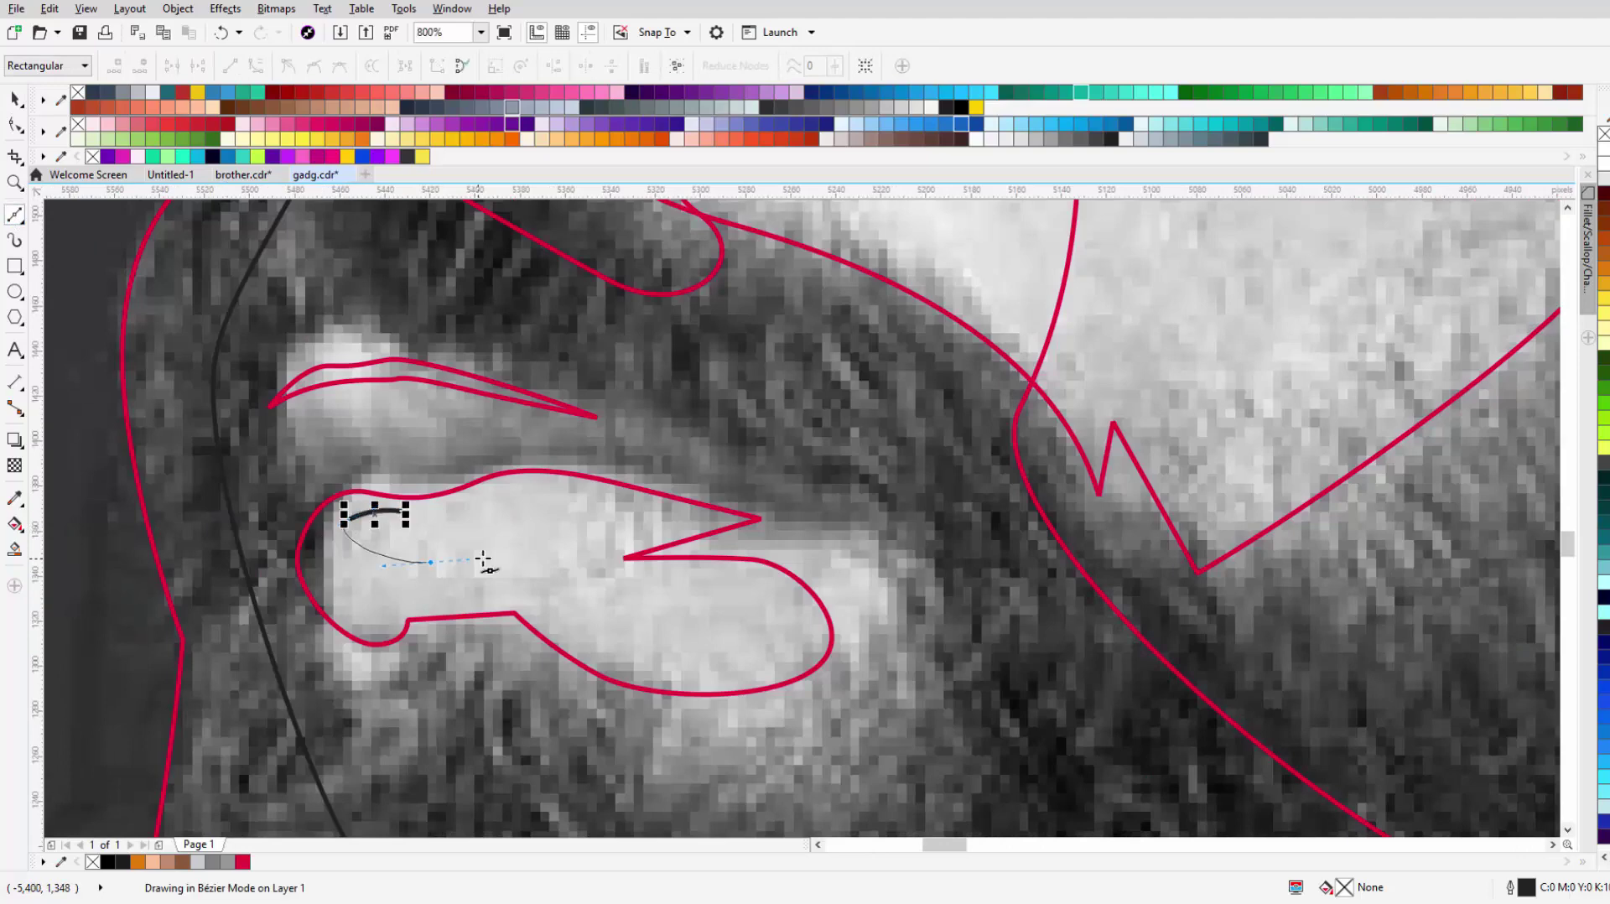
scroll(516, 501, down, 2)
key(space)
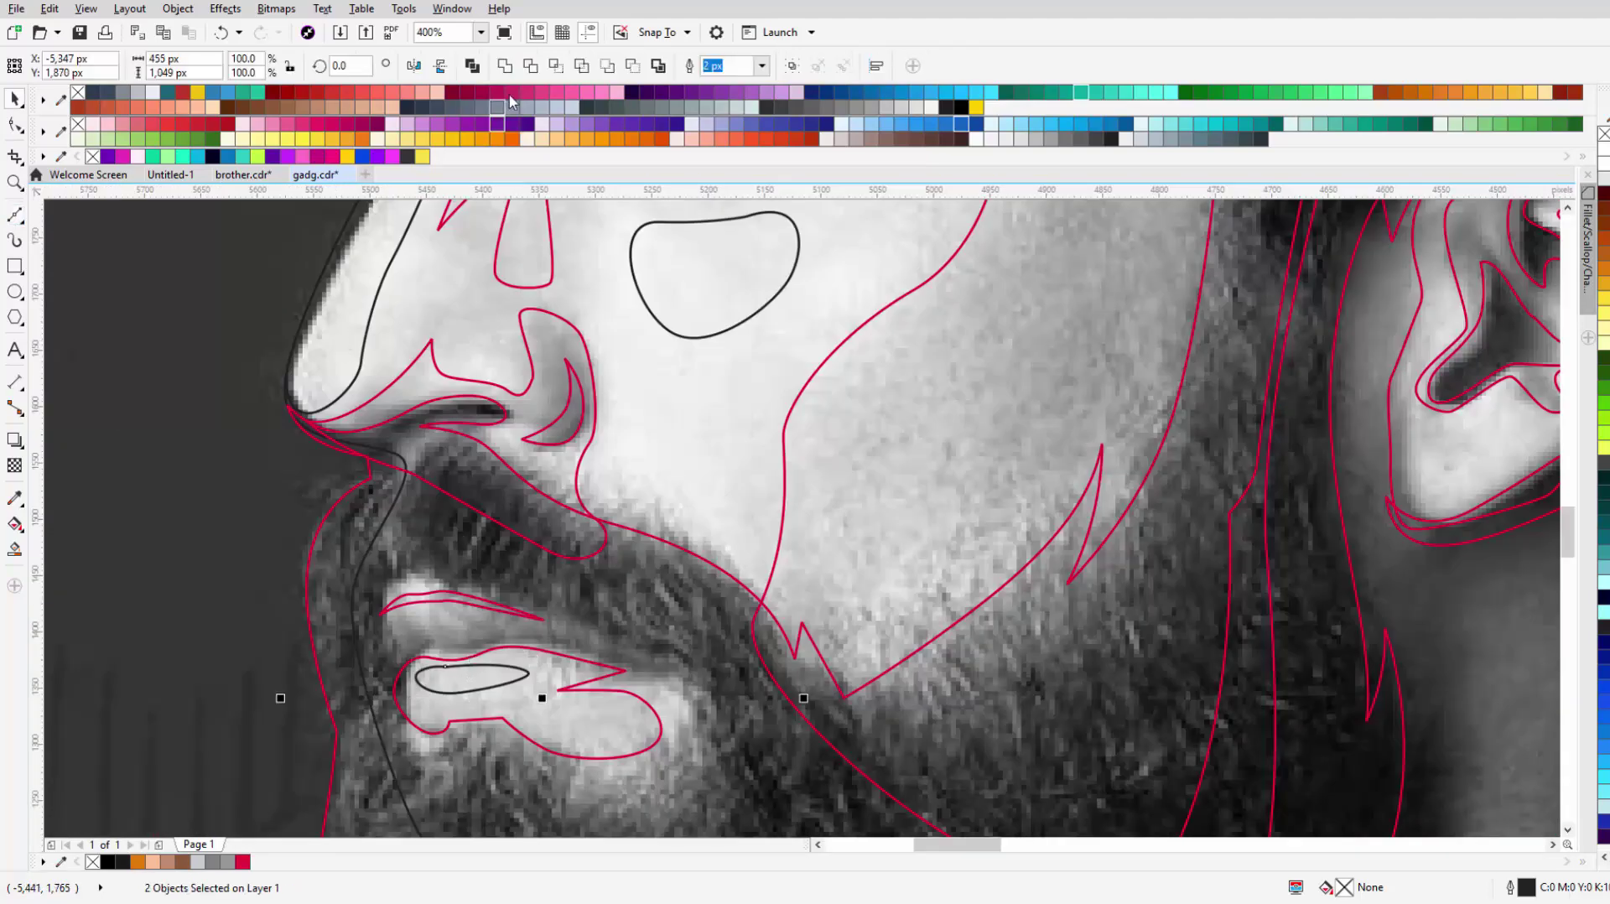
scroll(370, 385, down, 1)
scroll(671, 503, up, 2)
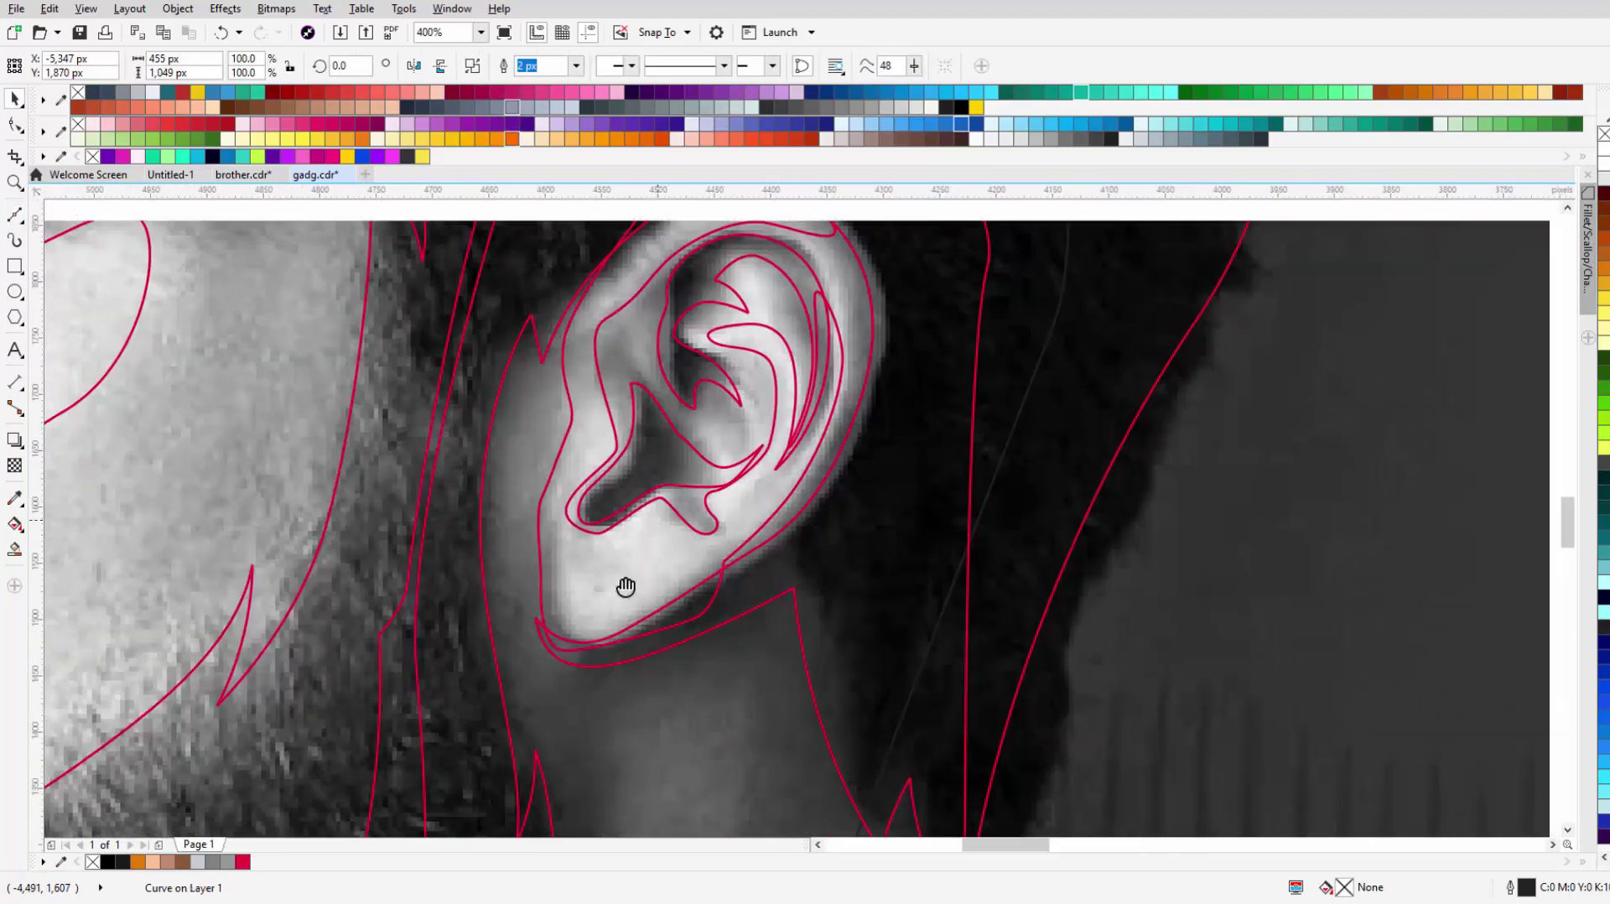
Step: Draw the ear highlights and combine all highlight shapes into one curve with Ctrl+L
key(space)
scroll(667, 255, up, 1)
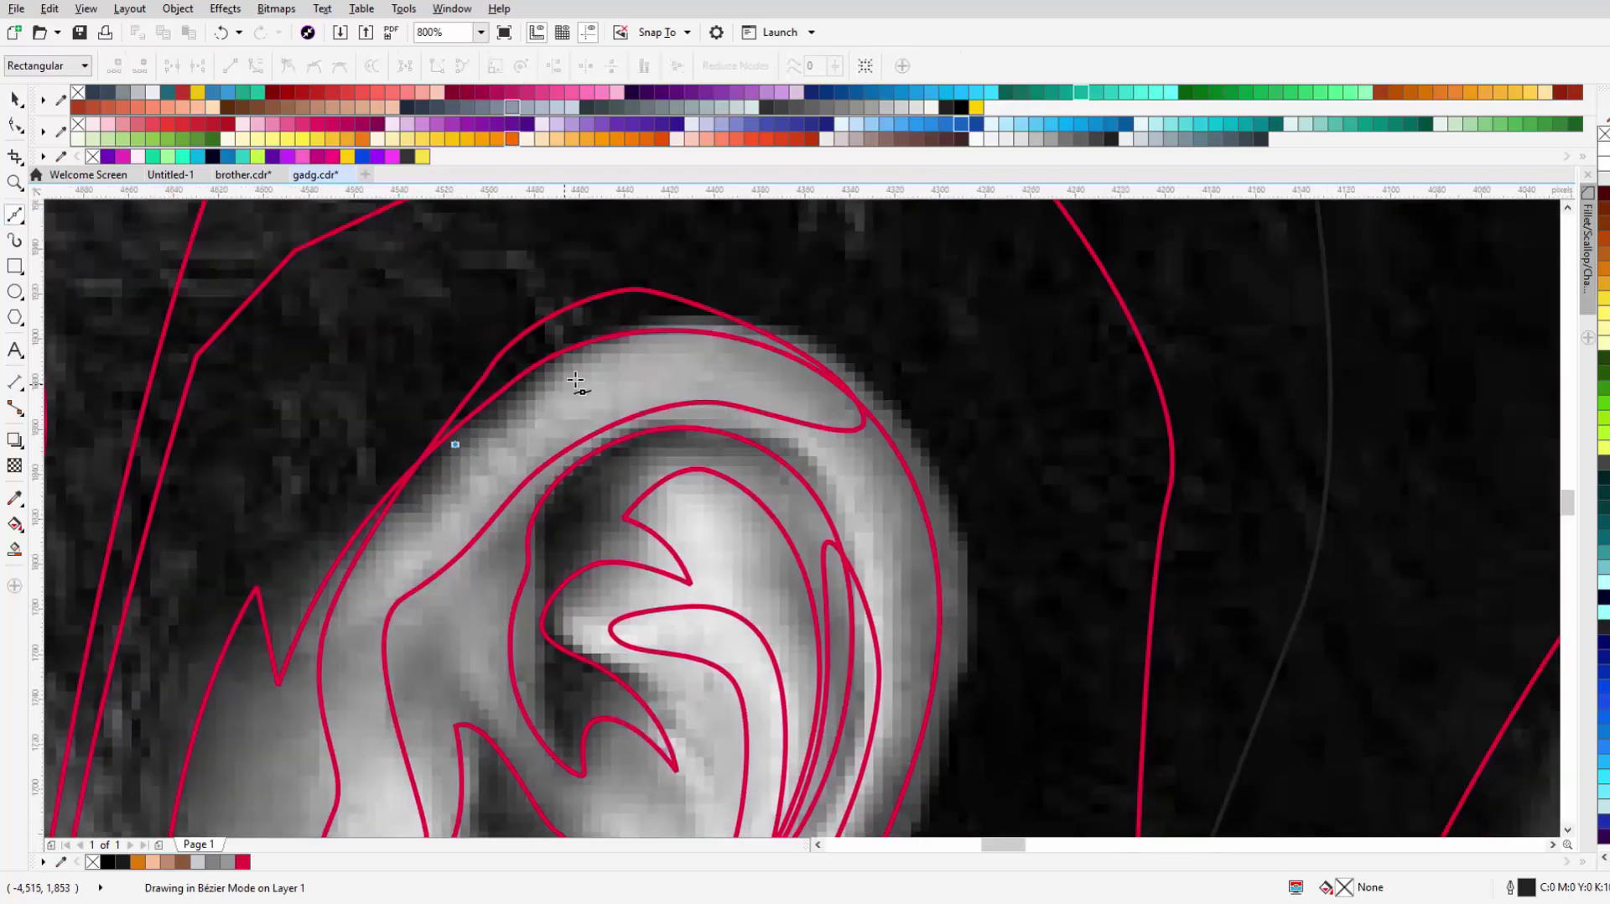
scroll(671, 383, down, 1)
scroll(588, 378, down, 2)
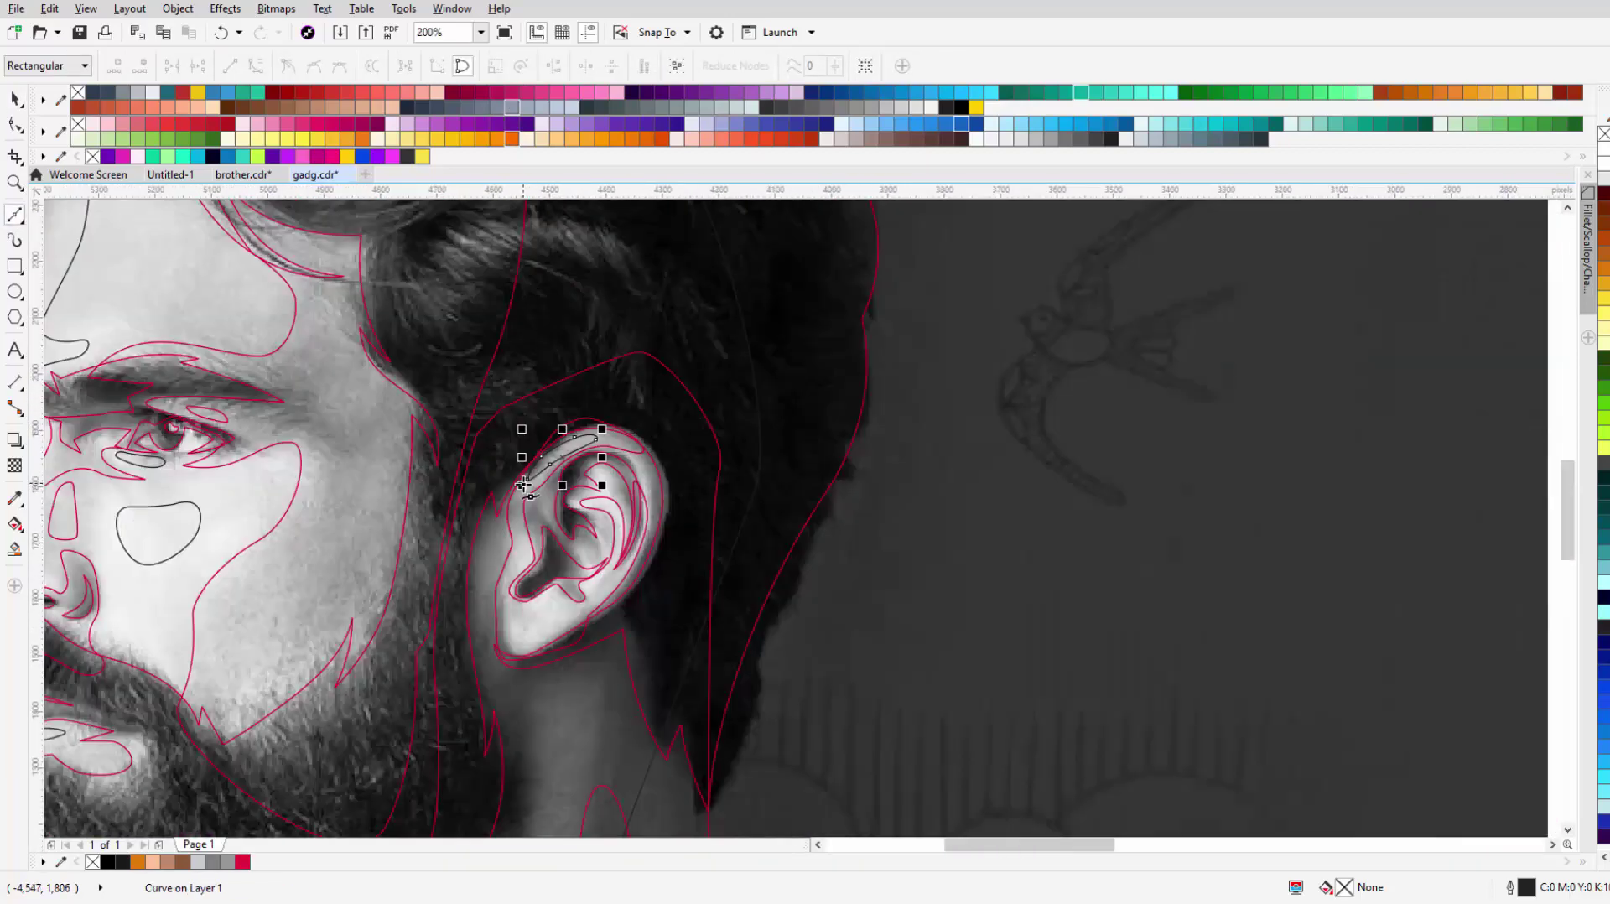
scroll(573, 527, up, 3)
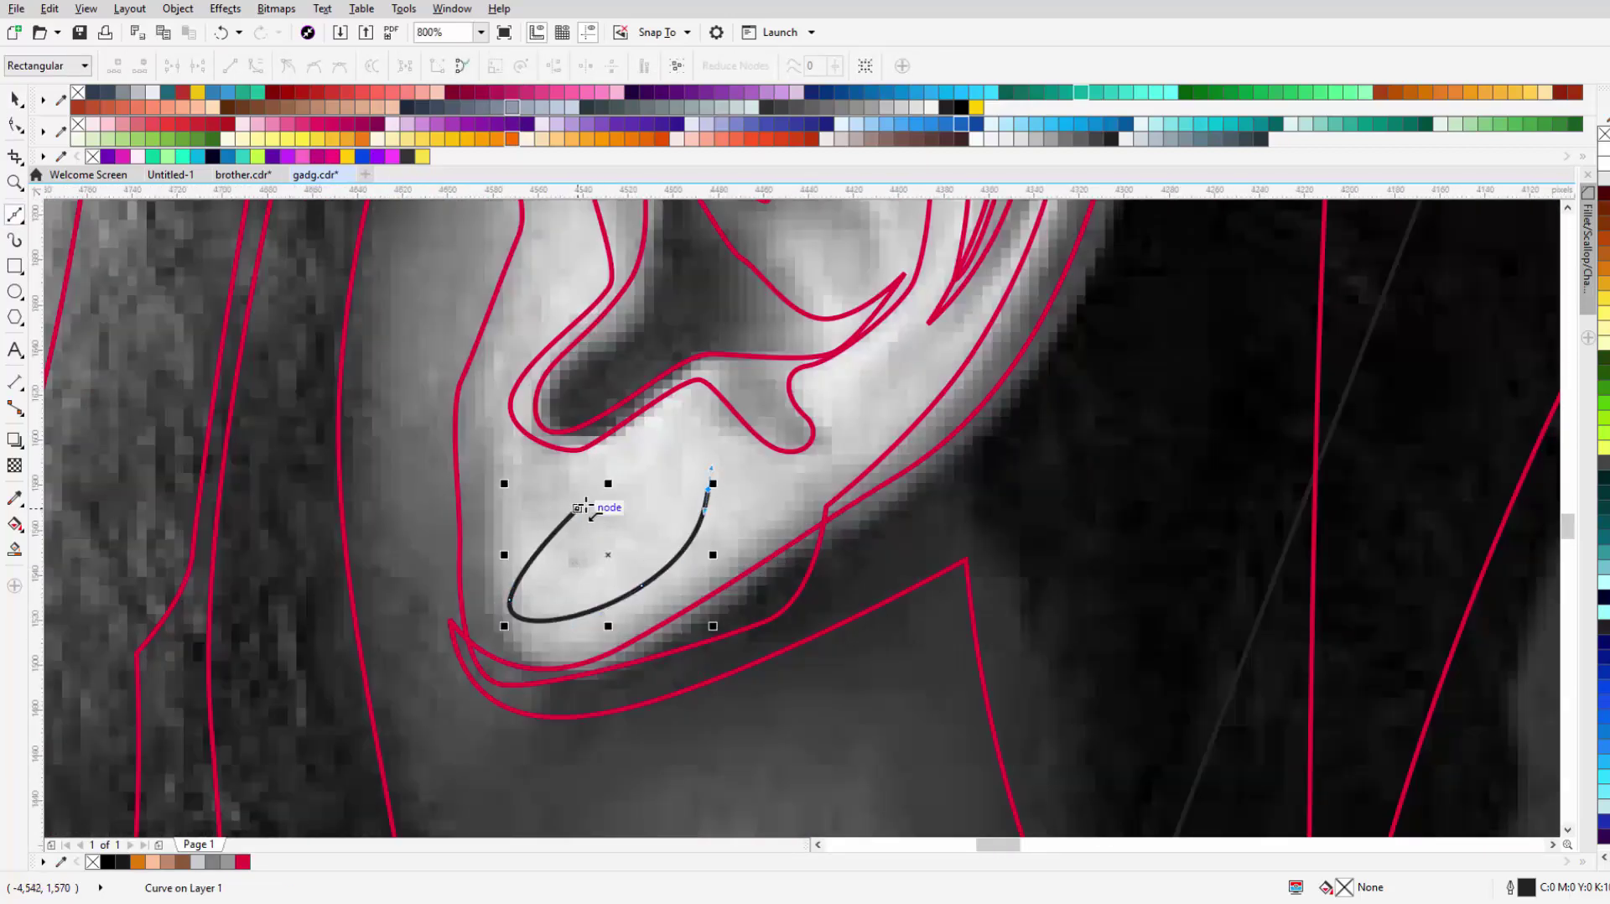
scroll(585, 507, down, 2)
key(space)
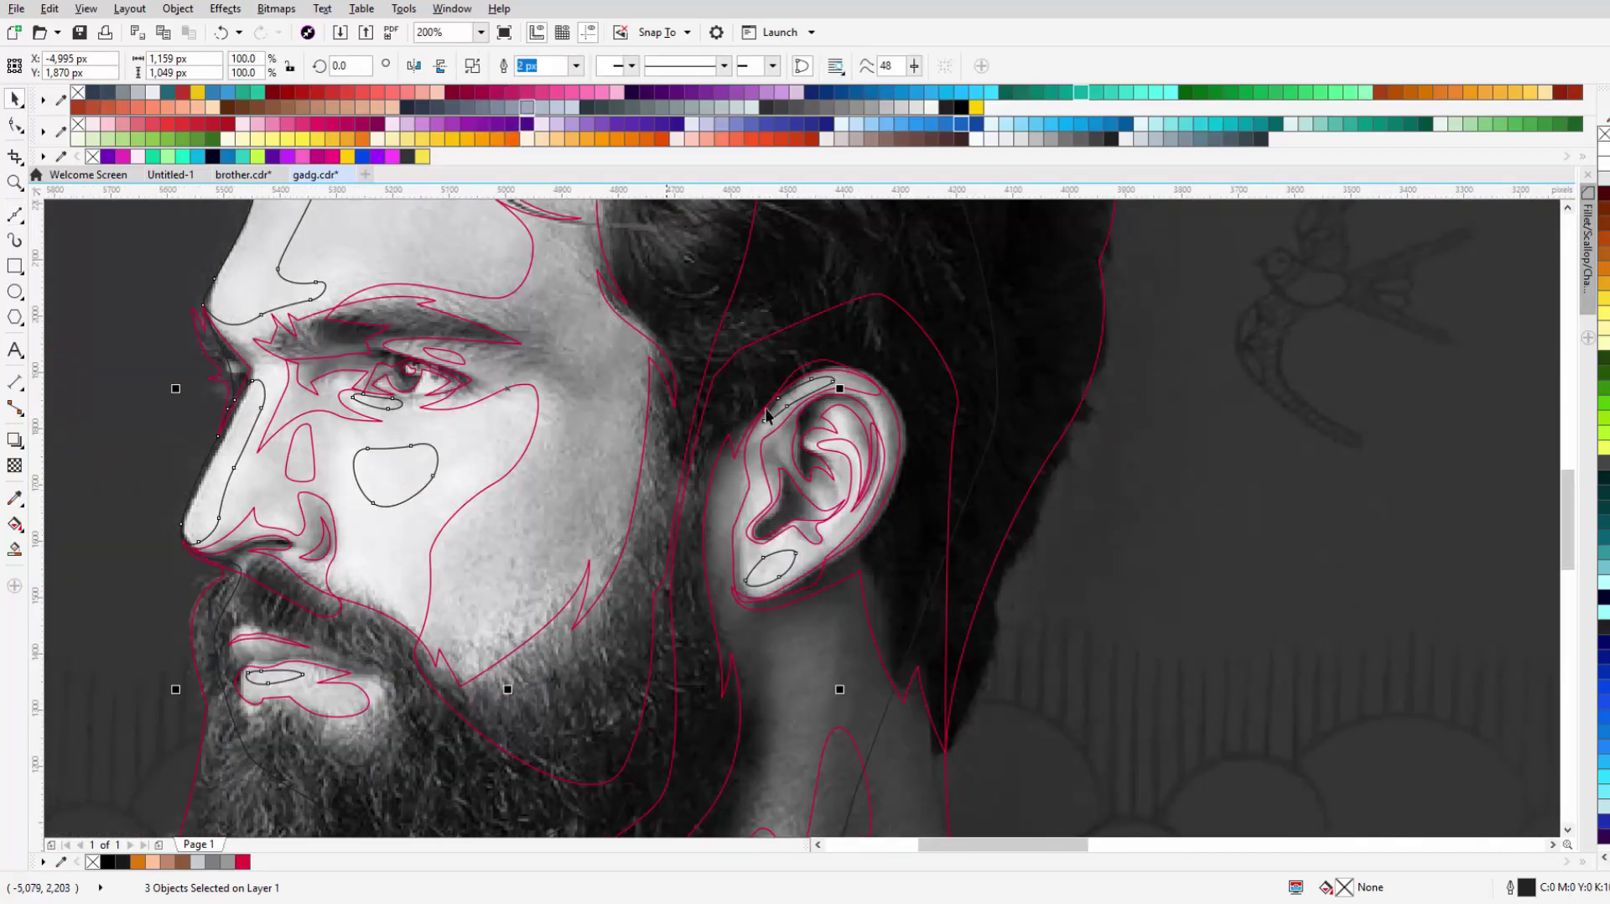
key(ctrl+l)
scroll(1310, 389, right, 1)
Step: Fill the highlights pale yellow and the hair and beard shape black, after undoing trial orange and purple fills
click(1604, 344)
scroll(440, 524, down, 1)
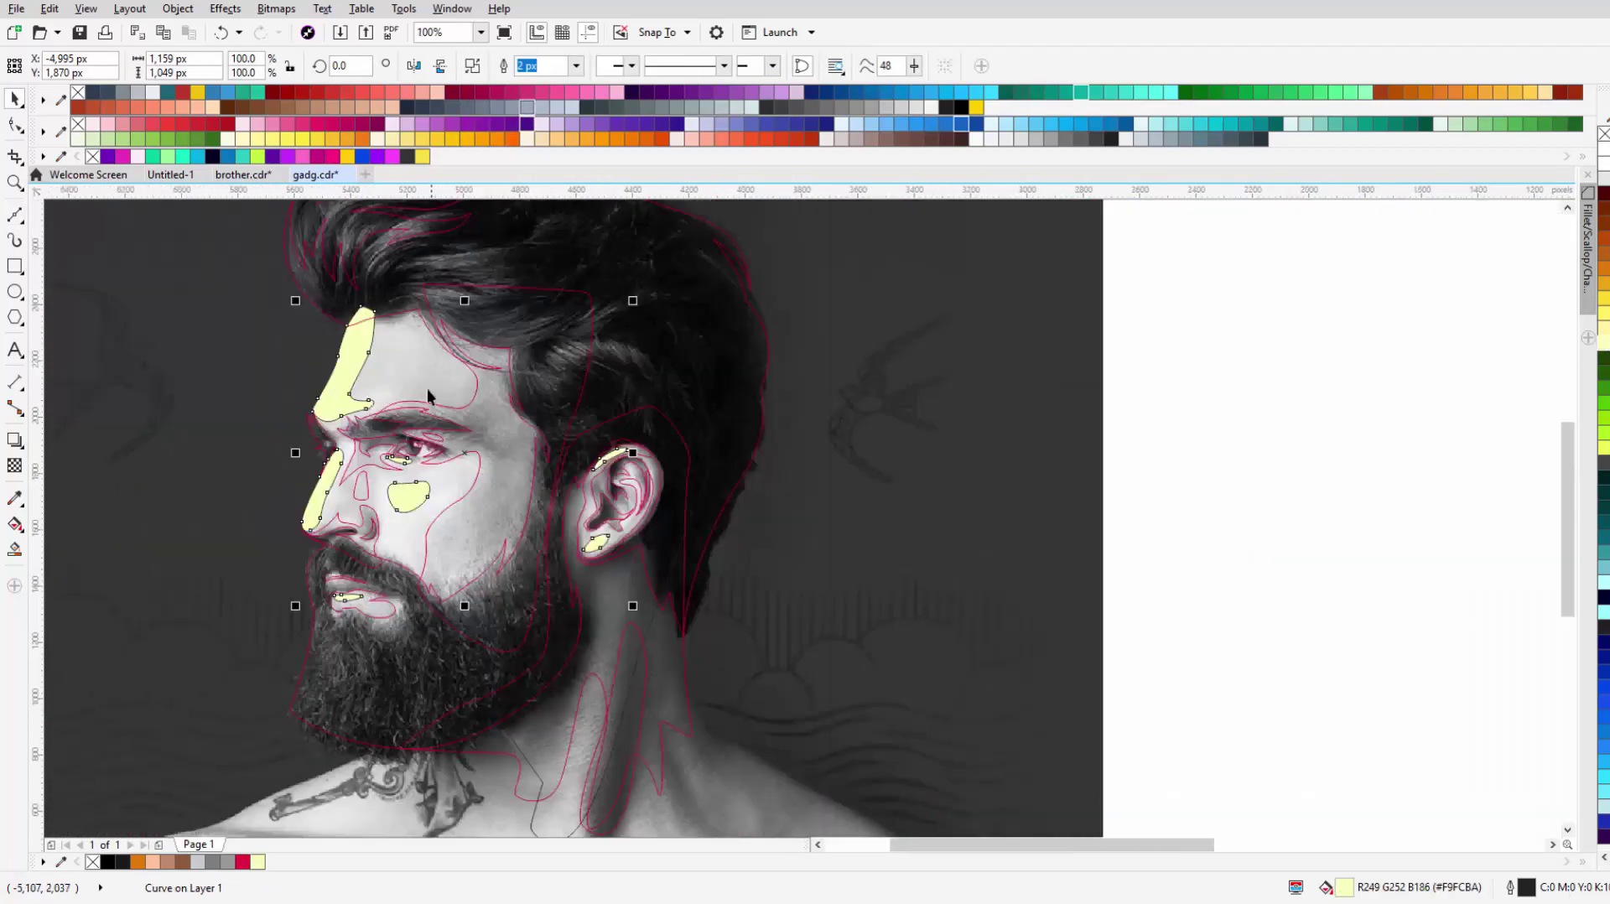
click(1605, 299)
key(ctrl+z)
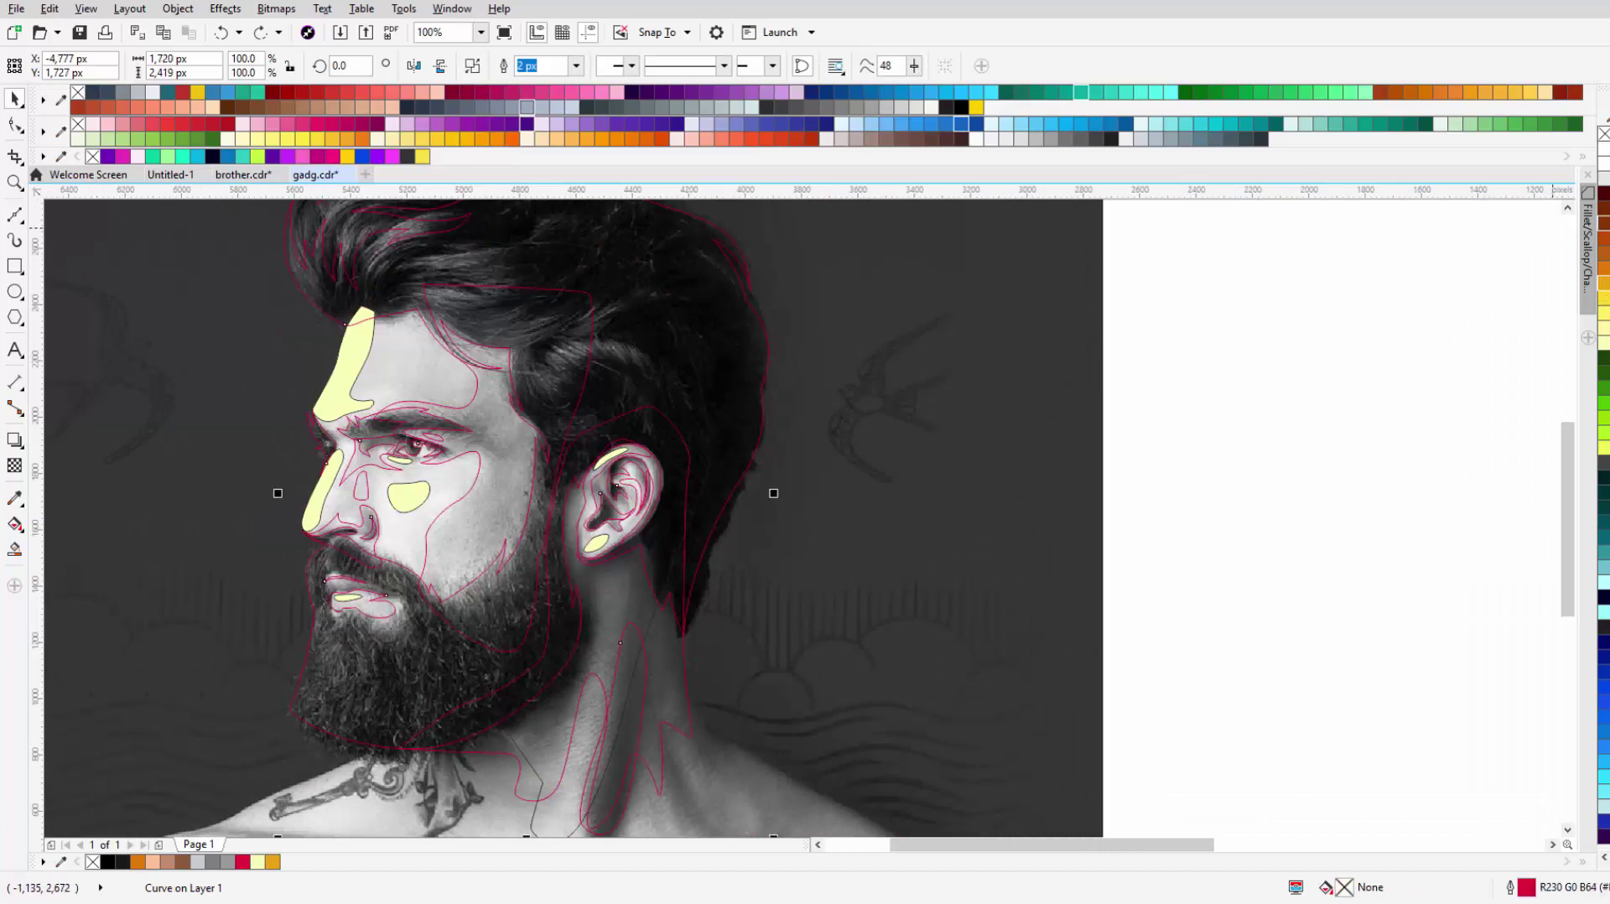
click(1604, 644)
key(ctrl+z)
click(1605, 598)
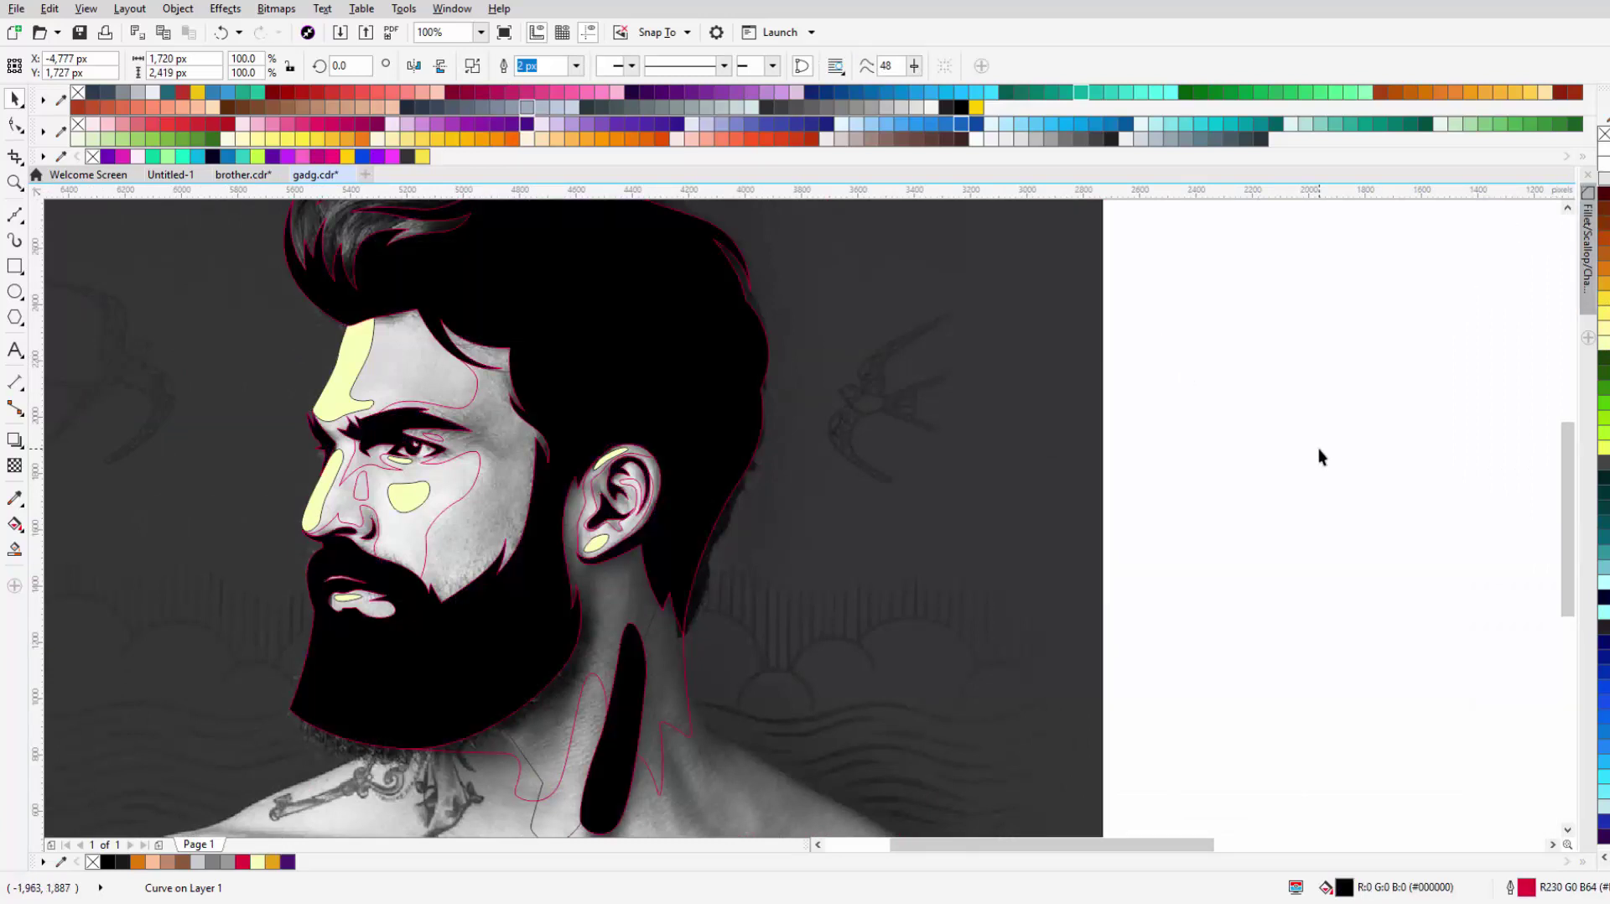
click(1319, 457)
Step: Fill the face grey (#808080) and the lighter face area light grey (#CCCCCC), then select all shapes
scroll(377, 469, up, 1)
click(604, 457)
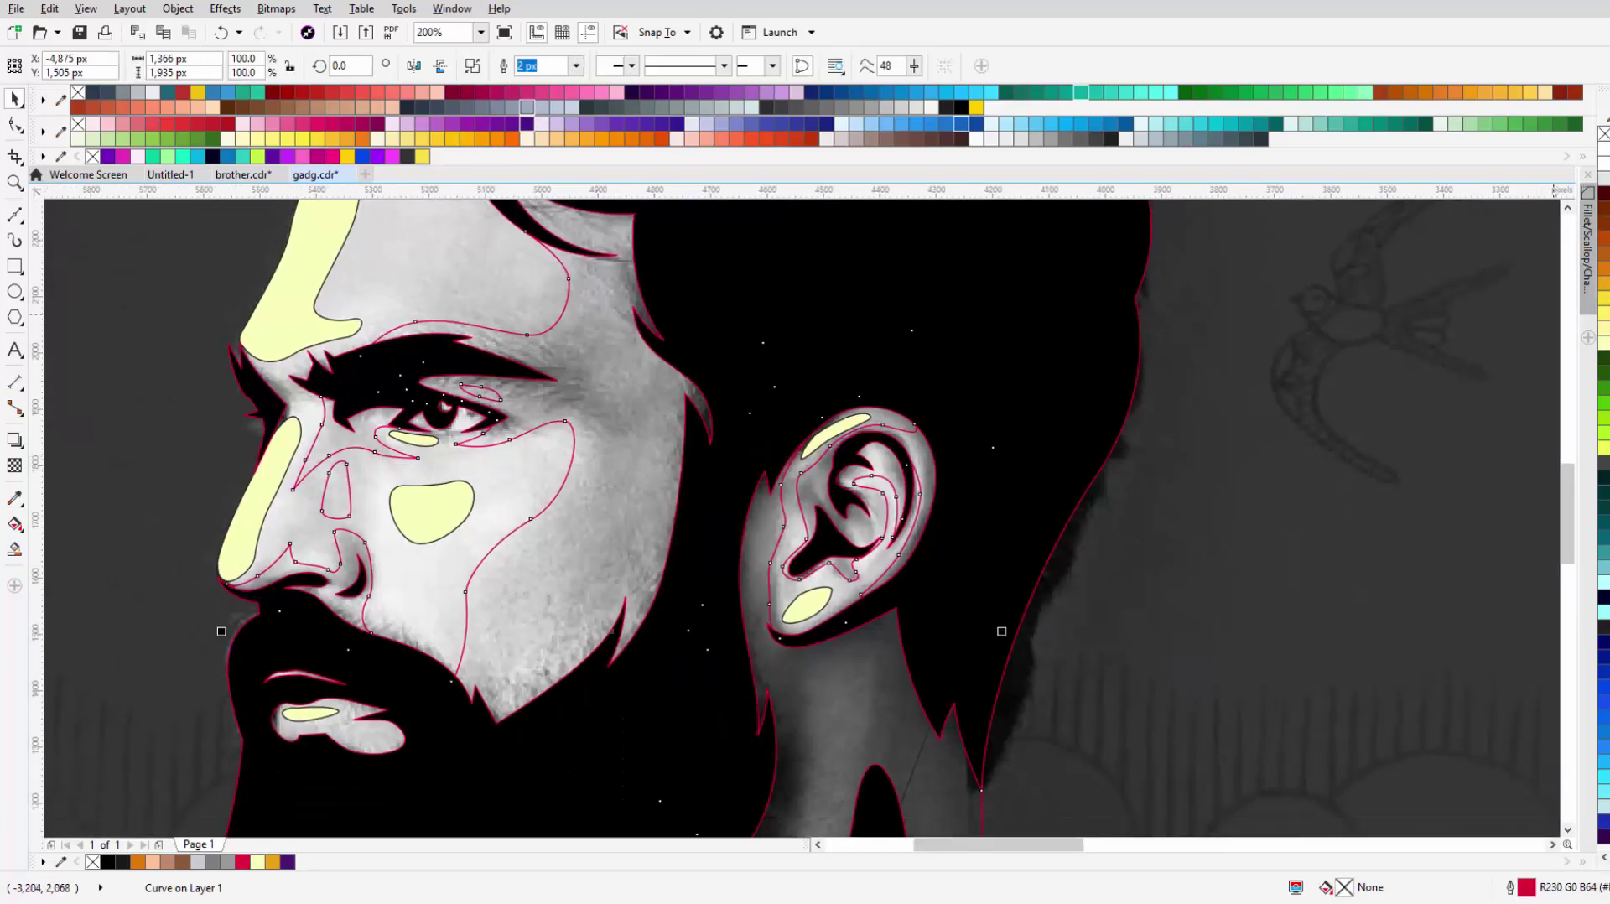
click(1604, 457)
scroll(535, 484, down, 1)
click(564, 357)
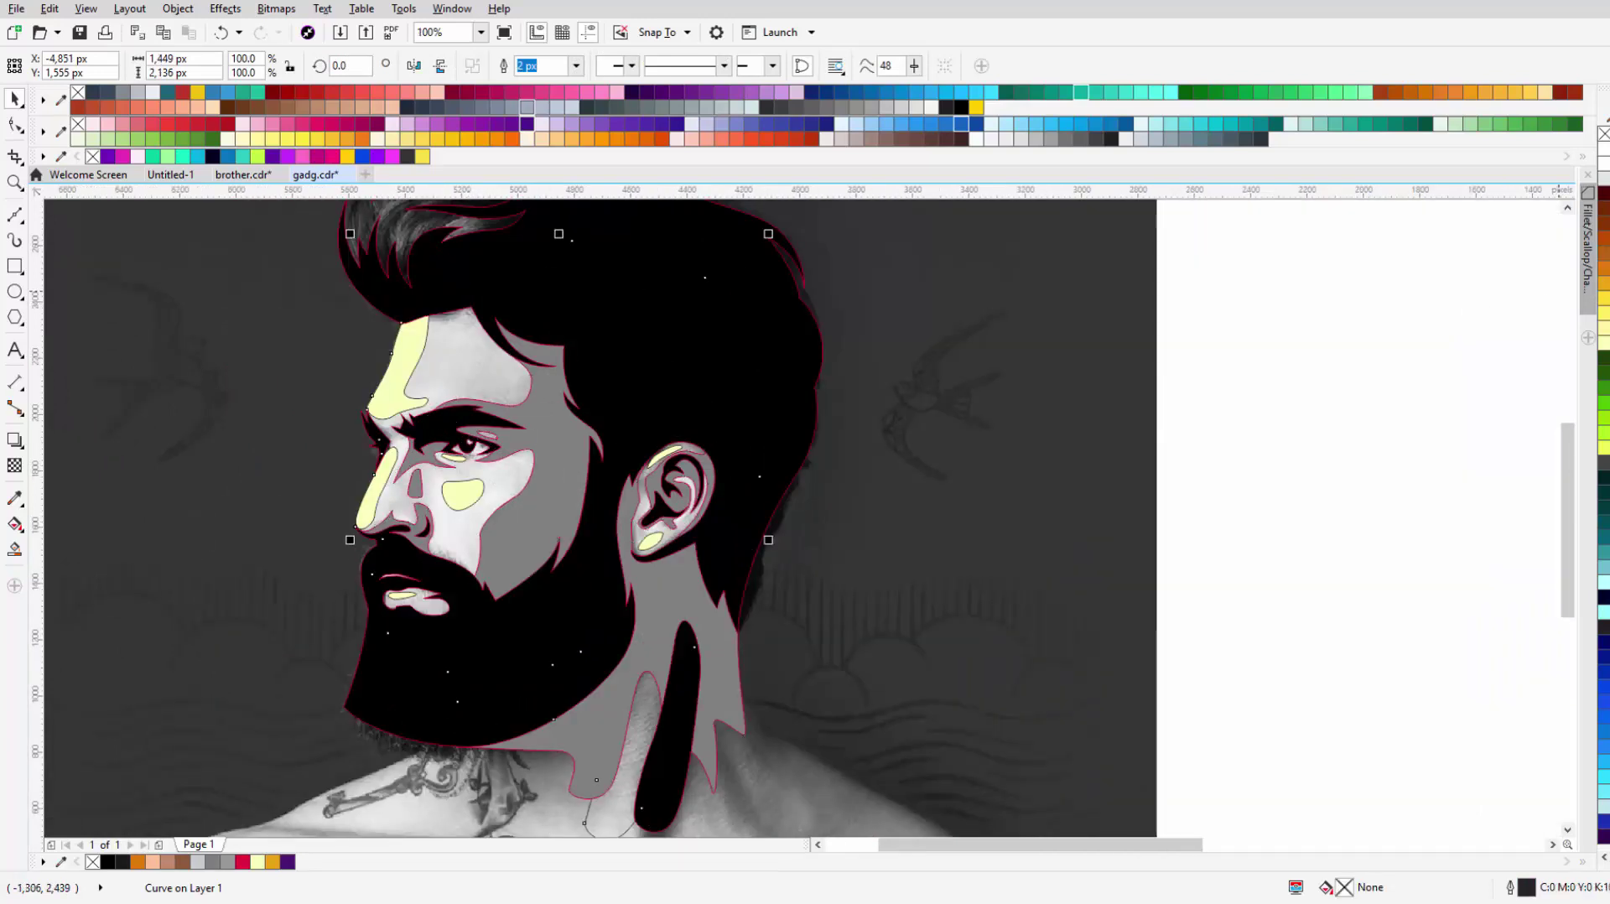
click(1605, 444)
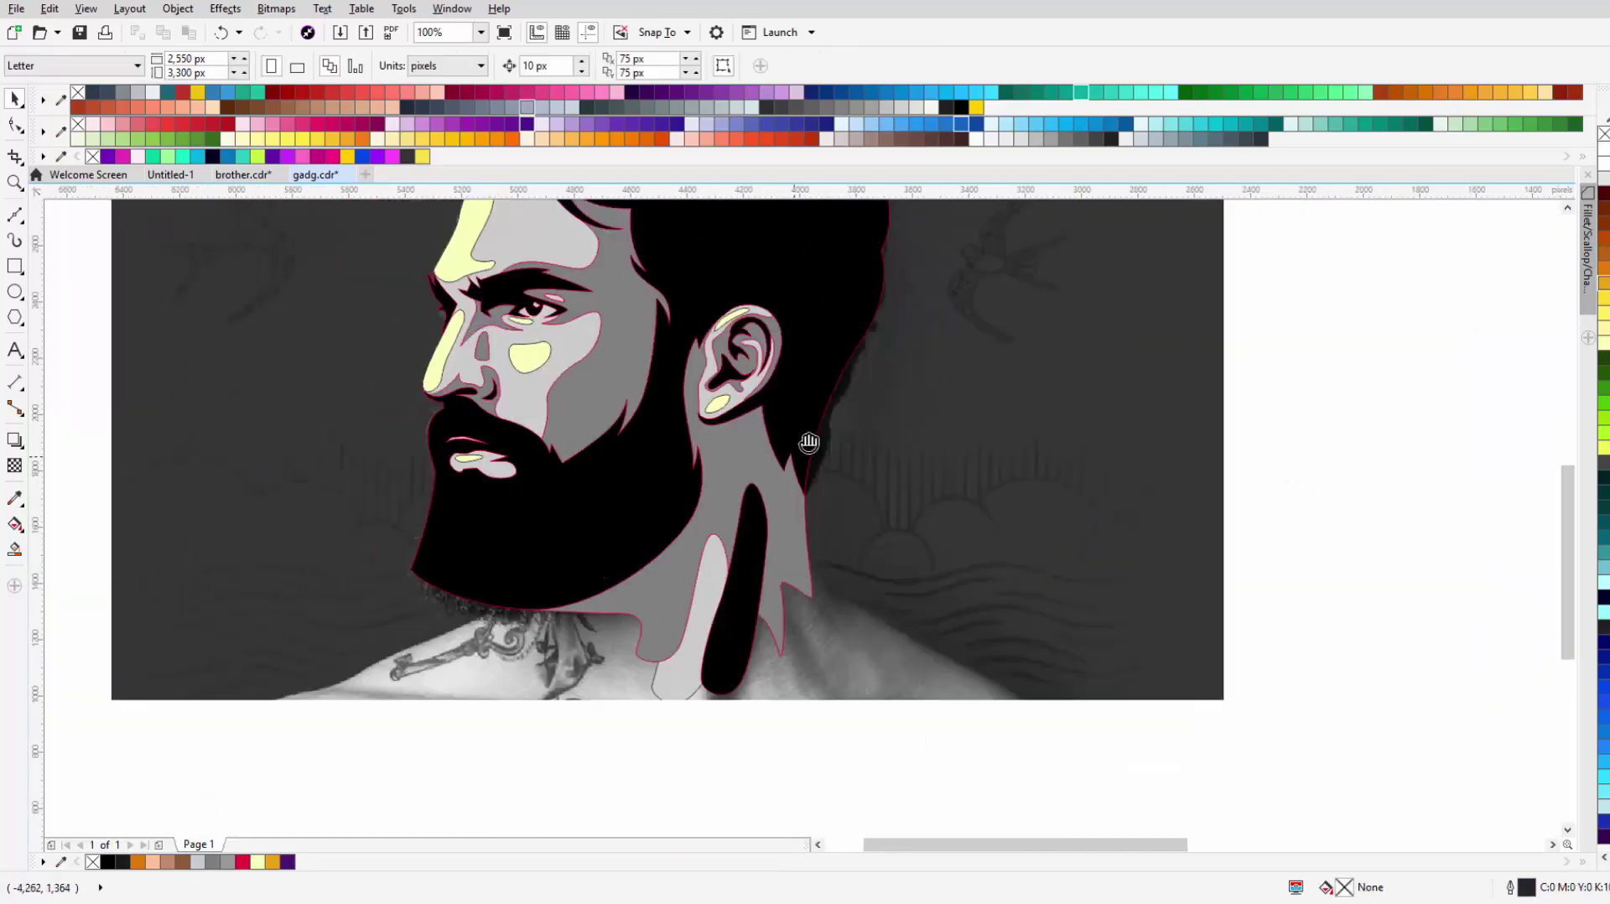
key(ctrl+a)
scroll(789, 467, down, 1)
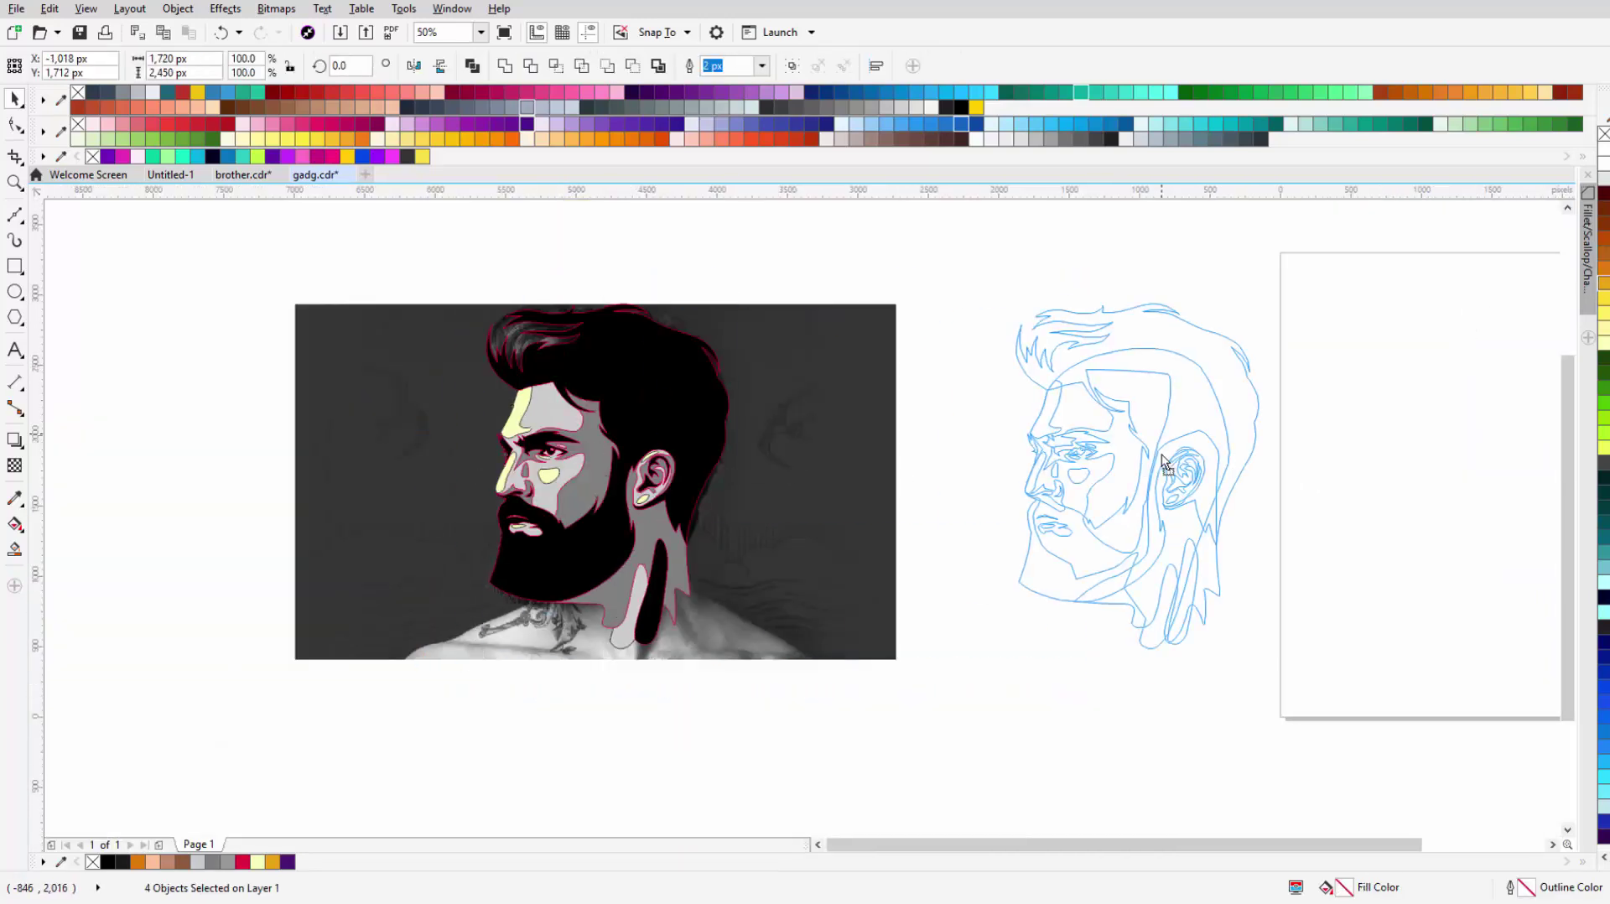
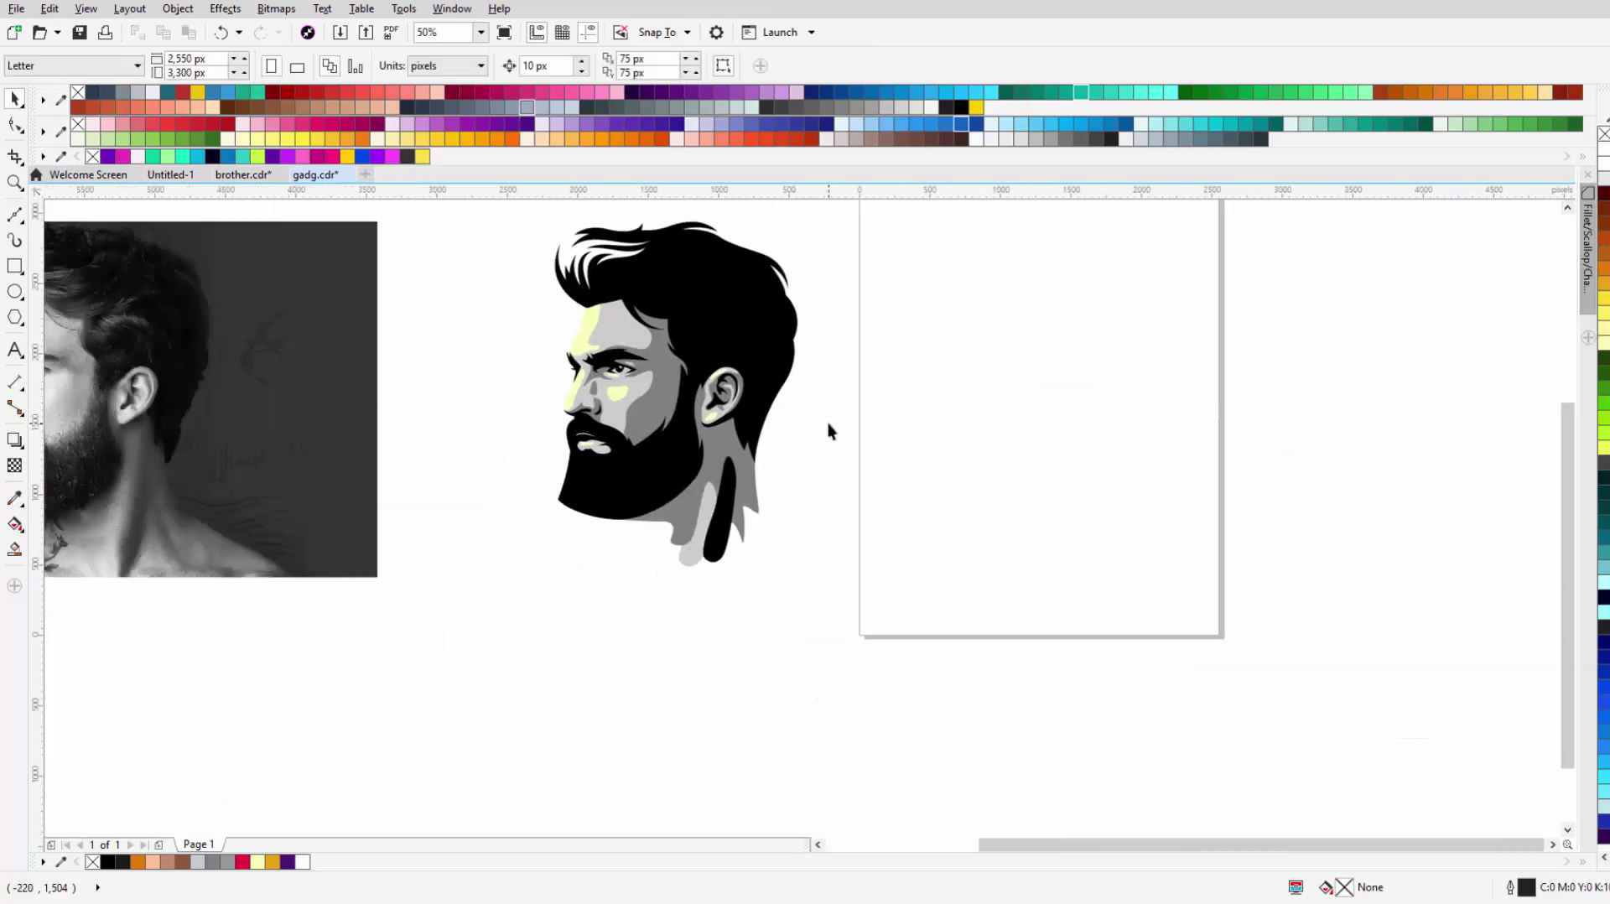
Step: Draw a closed black collar curve beneath the bearded man's neck with the Bézier tool
key(F5)
scroll(586, 577, up, 1)
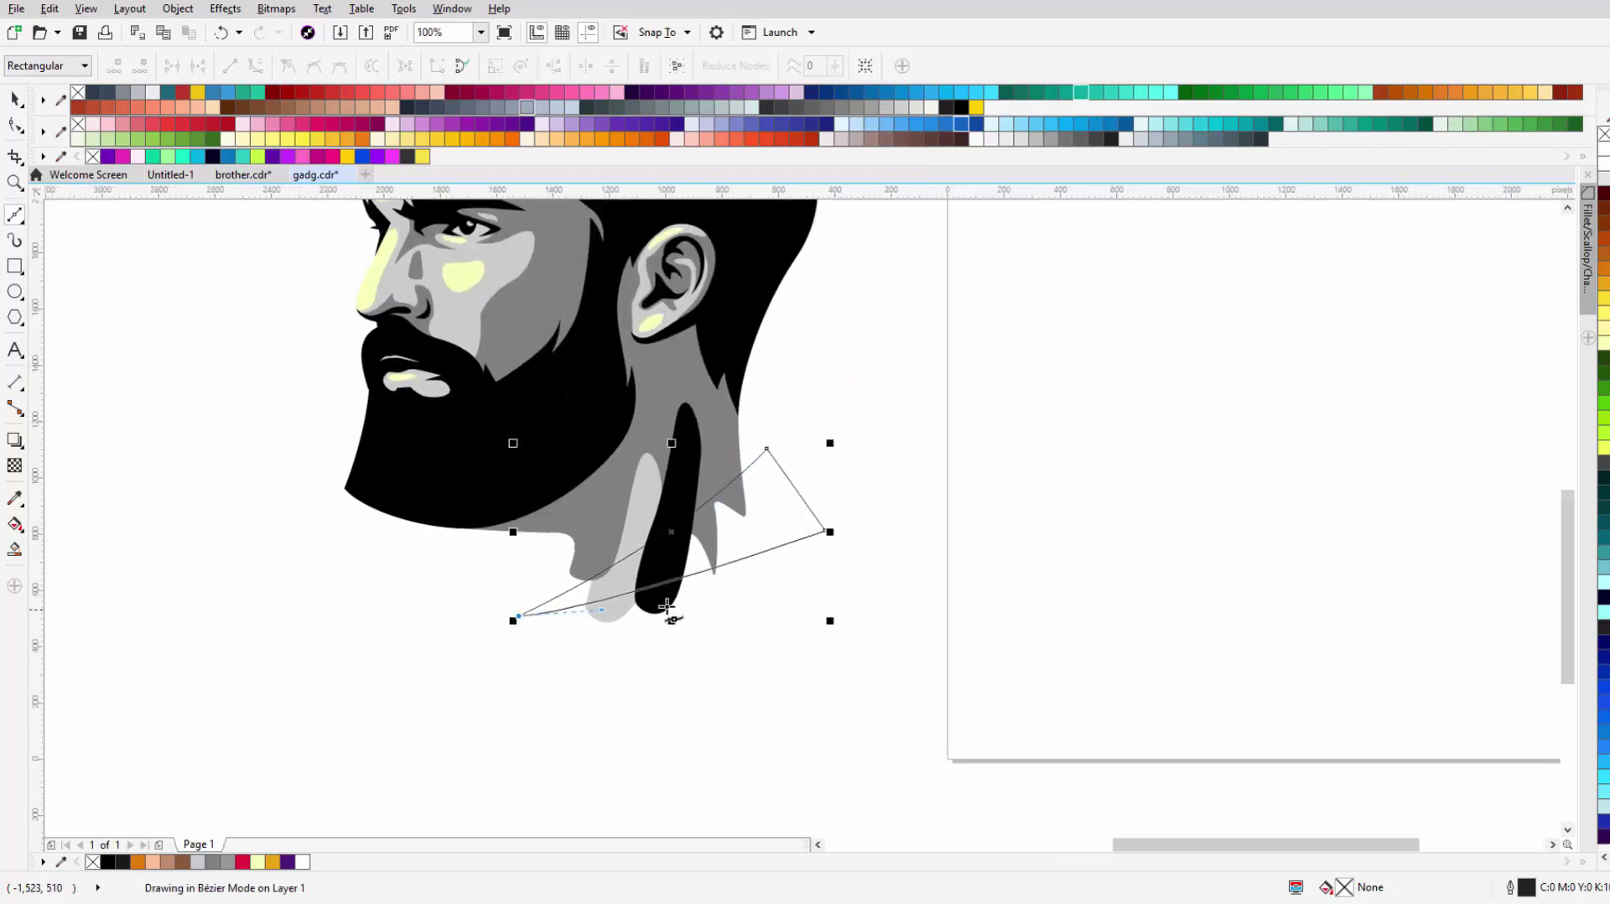
scroll(667, 606, down, 2)
key(space)
scroll(710, 565, up, 2)
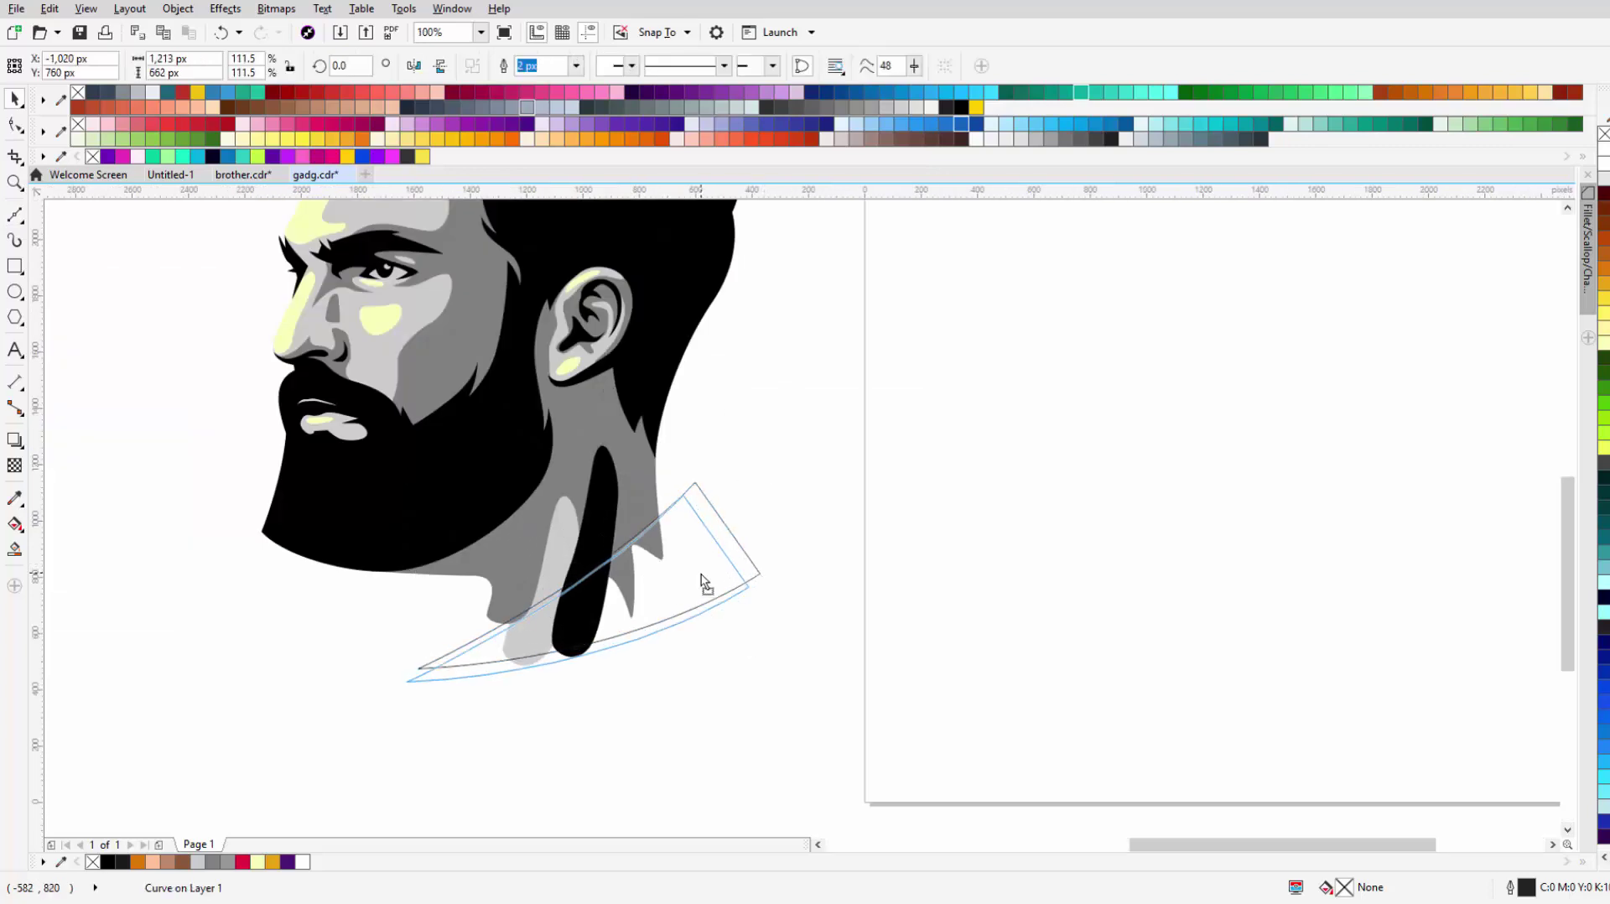
key(Escape)
scroll(755, 470, down, 4)
Step: Round the collar's upper tip by deleting its top corner node and dragging a control handle
drag(521, 638, 521, 638)
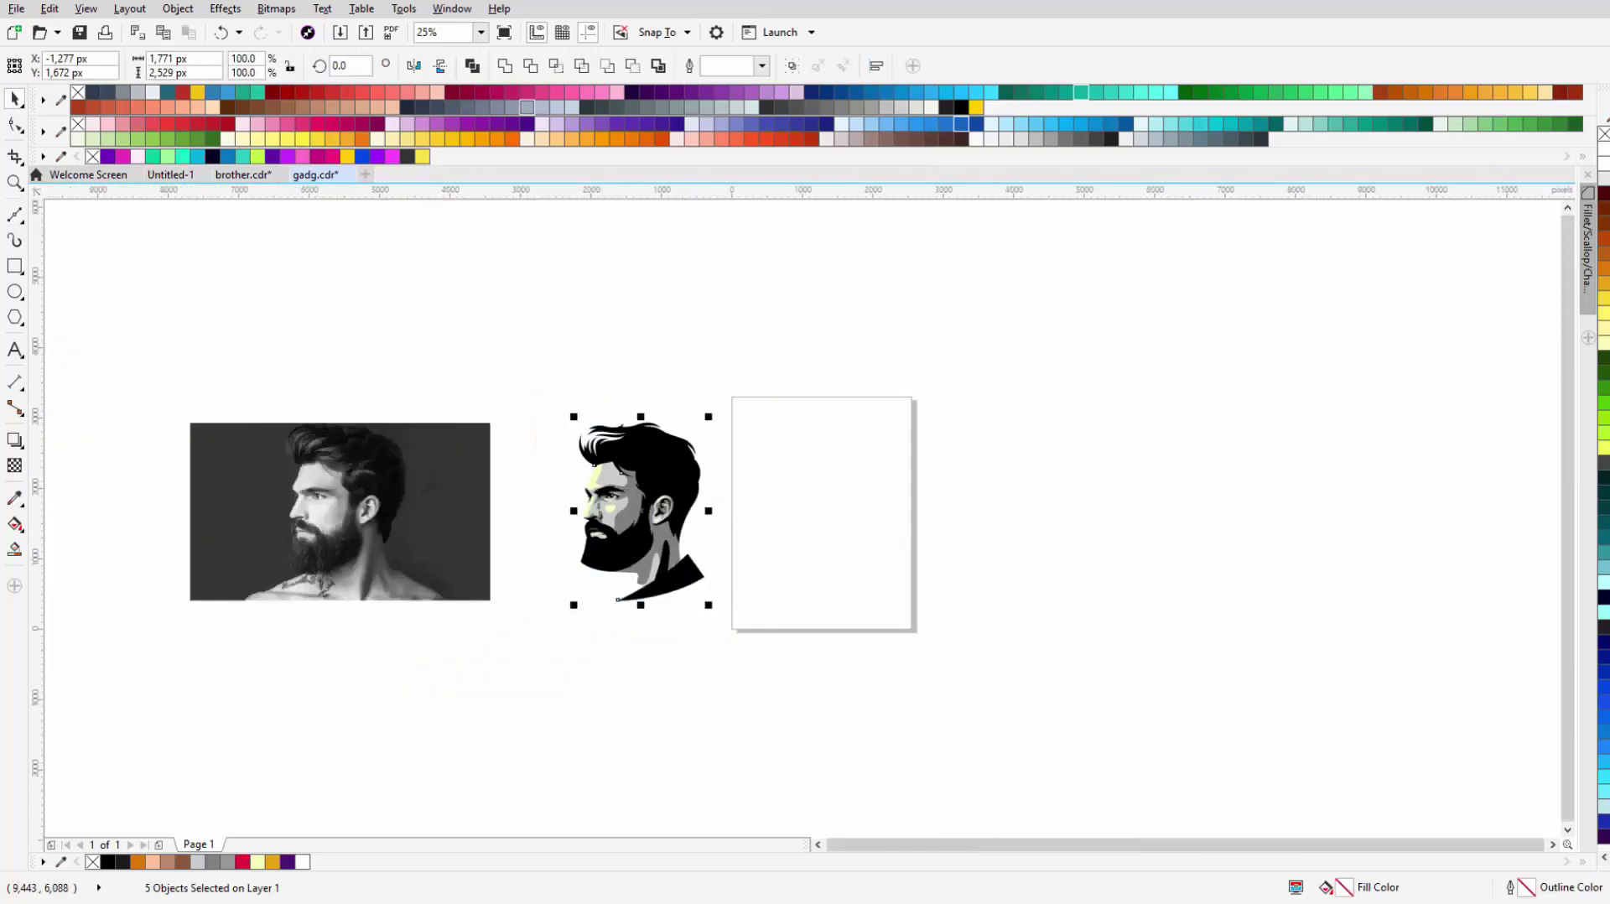
scroll(755, 520, up, 1)
scroll(780, 551, down, 2)
key(F10)
scroll(780, 551, up, 1)
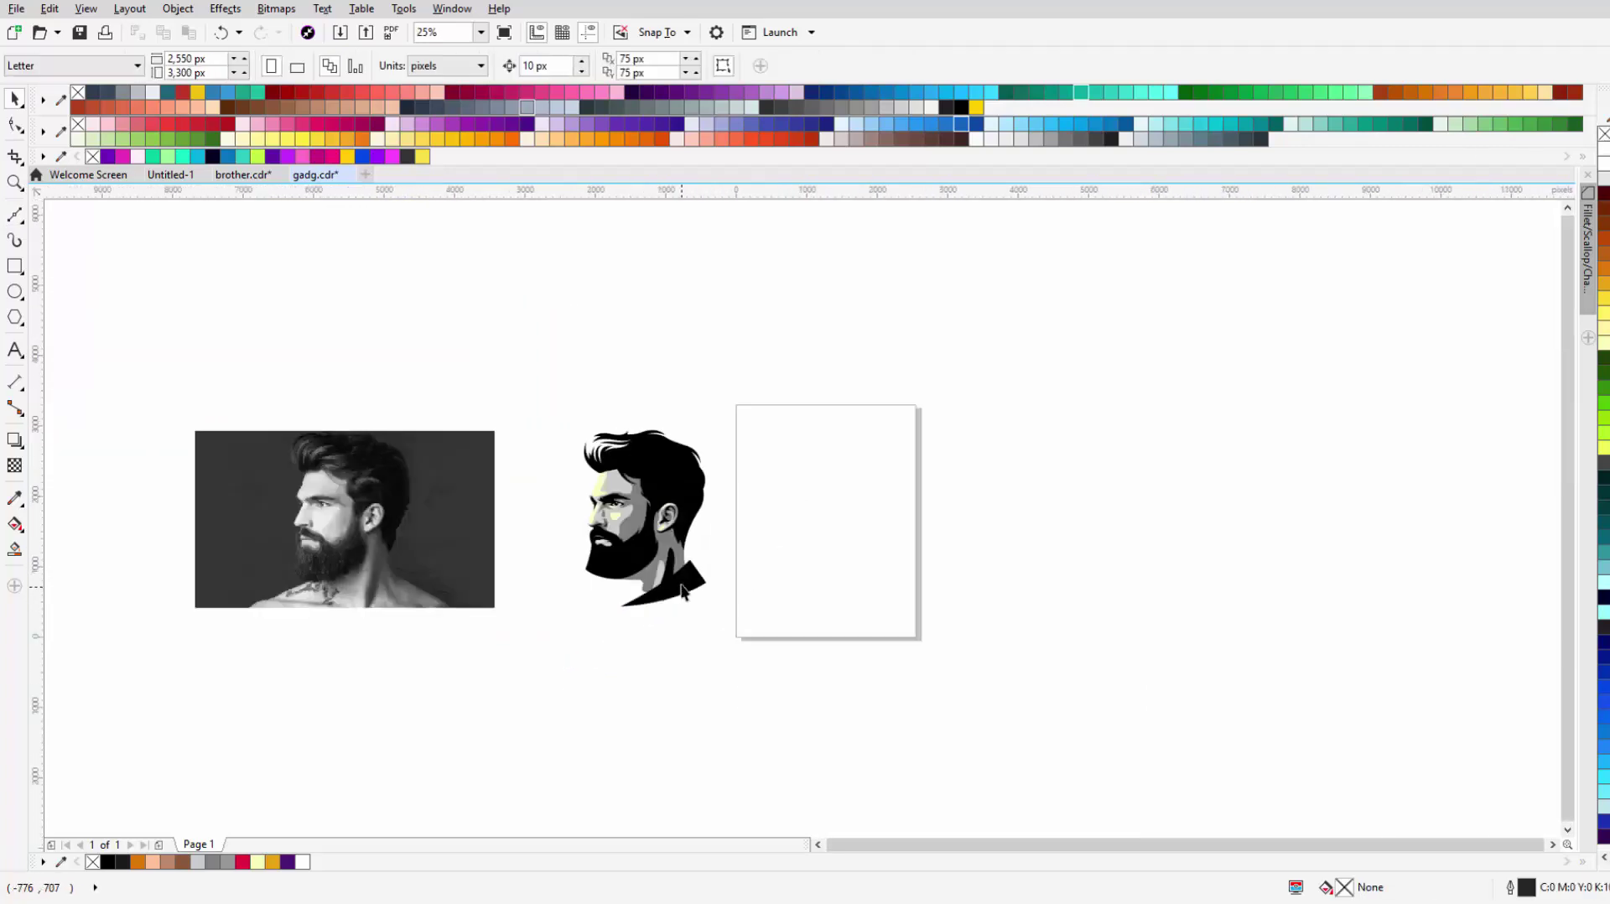
scroll(719, 526, up, 3)
click(718, 526)
click(568, 512)
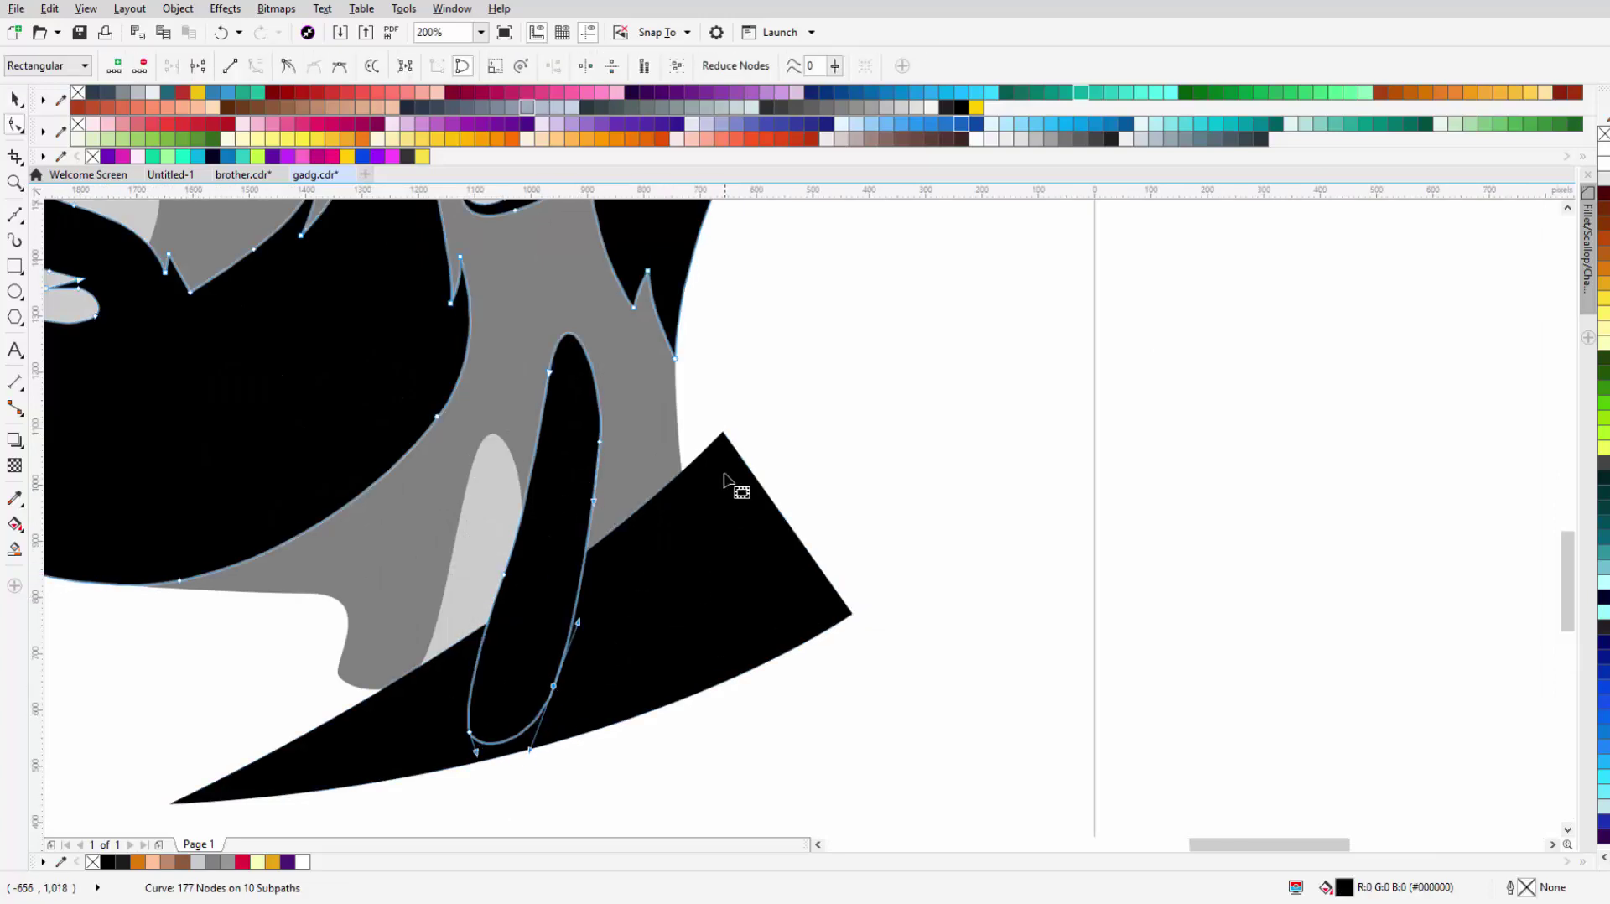
click(684, 476)
double_click(720, 430)
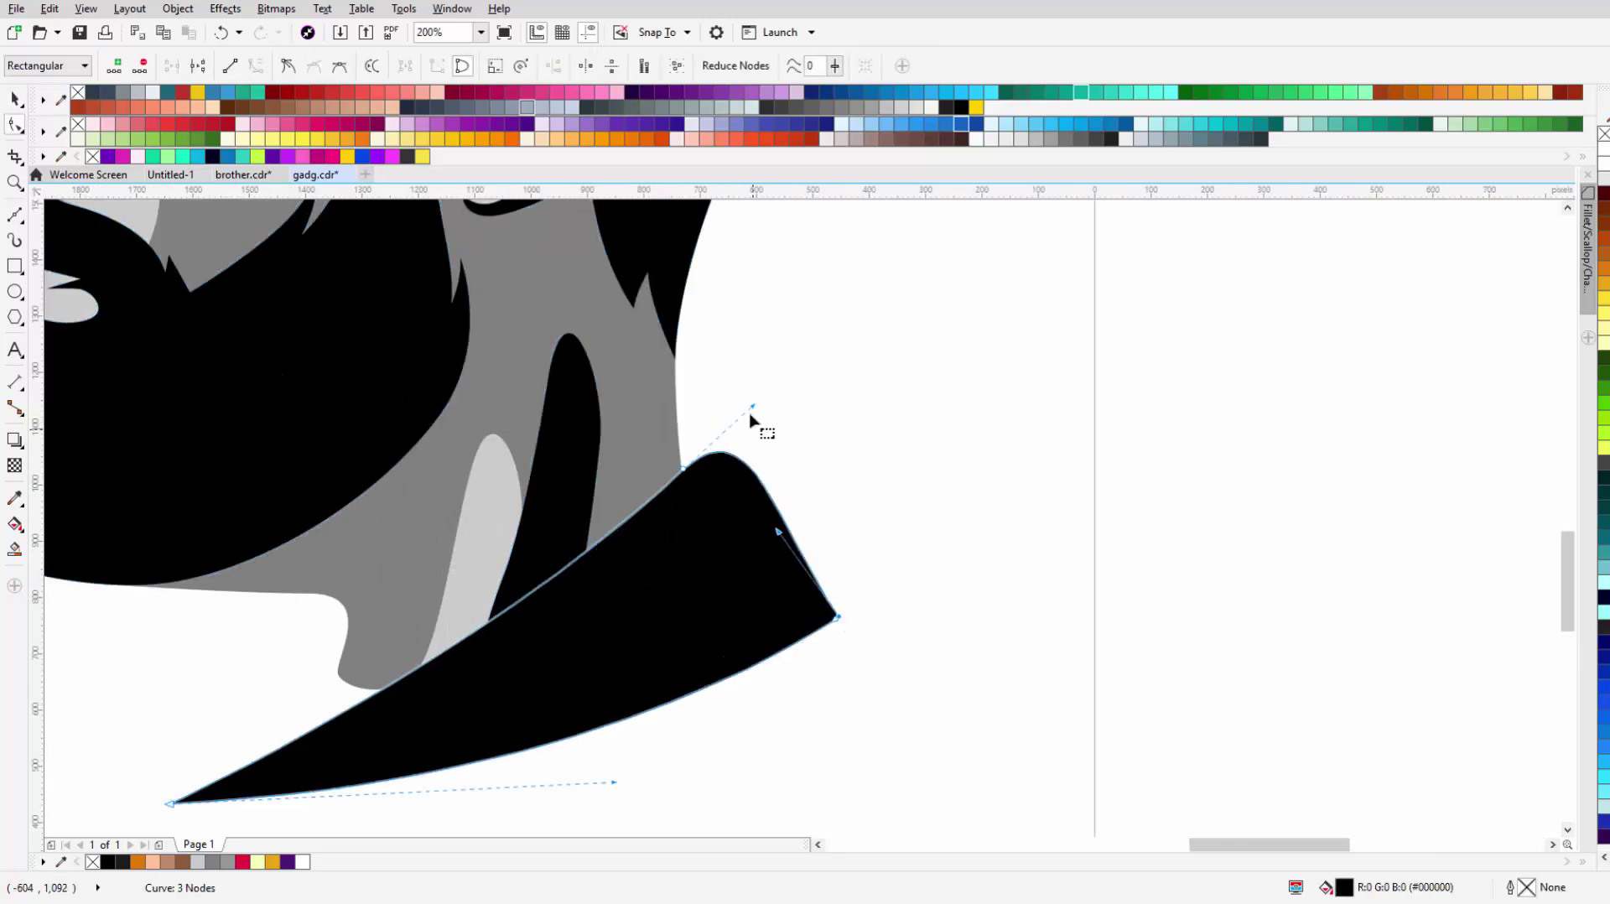
drag(731, 432, 504, 684)
scroll(638, 545, down, 2)
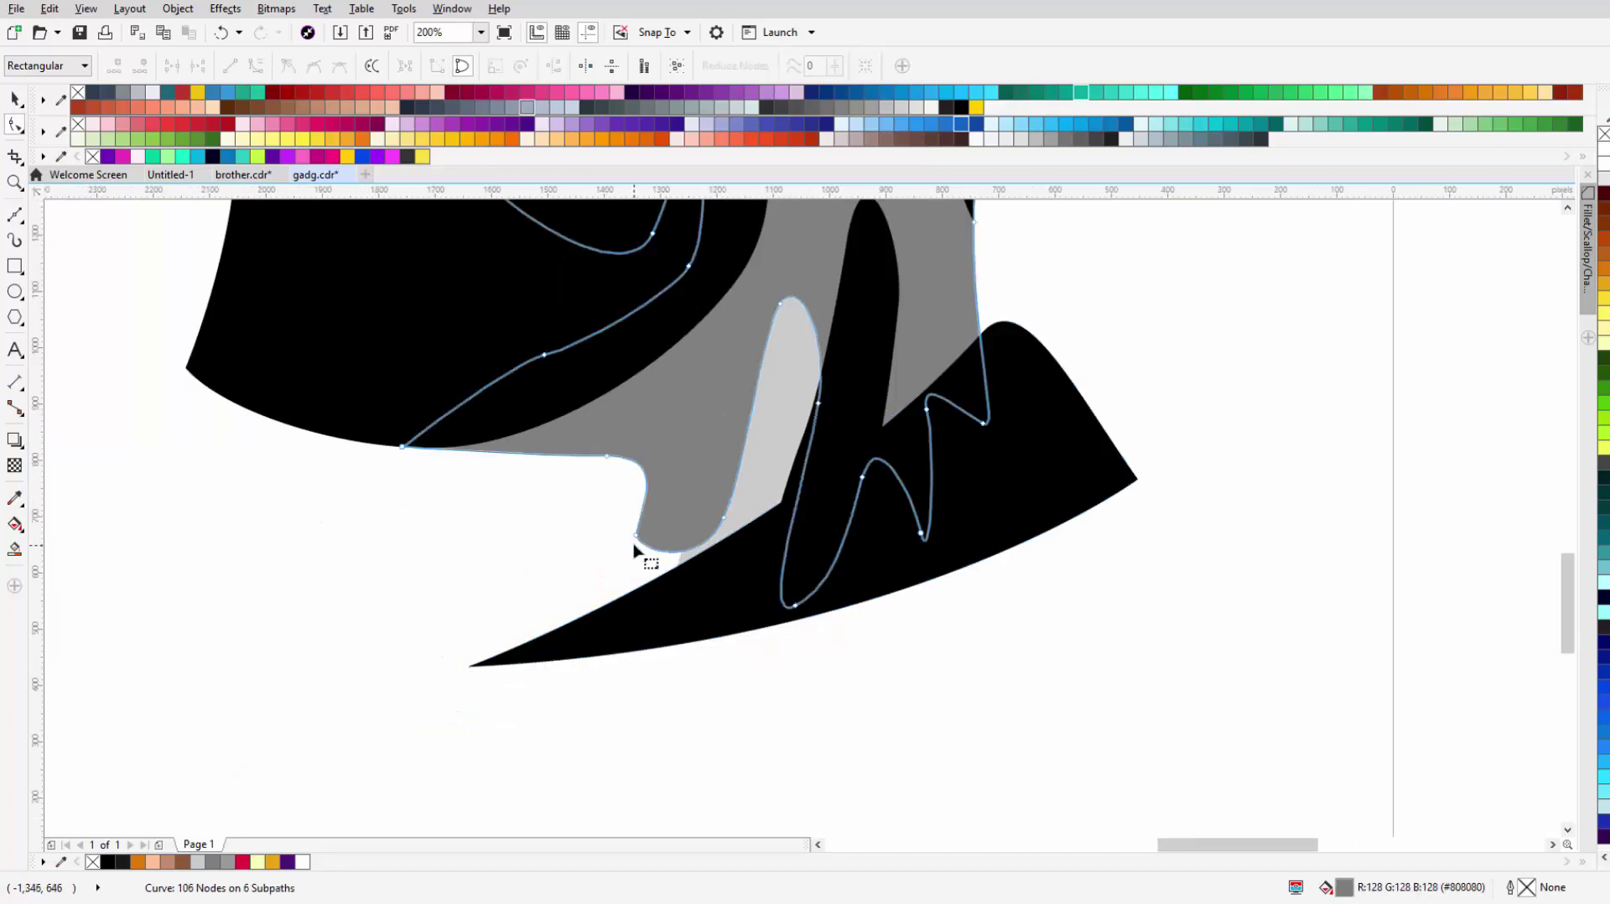
scroll(755, 537, down, 4)
scroll(740, 545, up, 3)
Step: Fill the rectangle beside the portrait with dark navy
scroll(740, 549, down, 2)
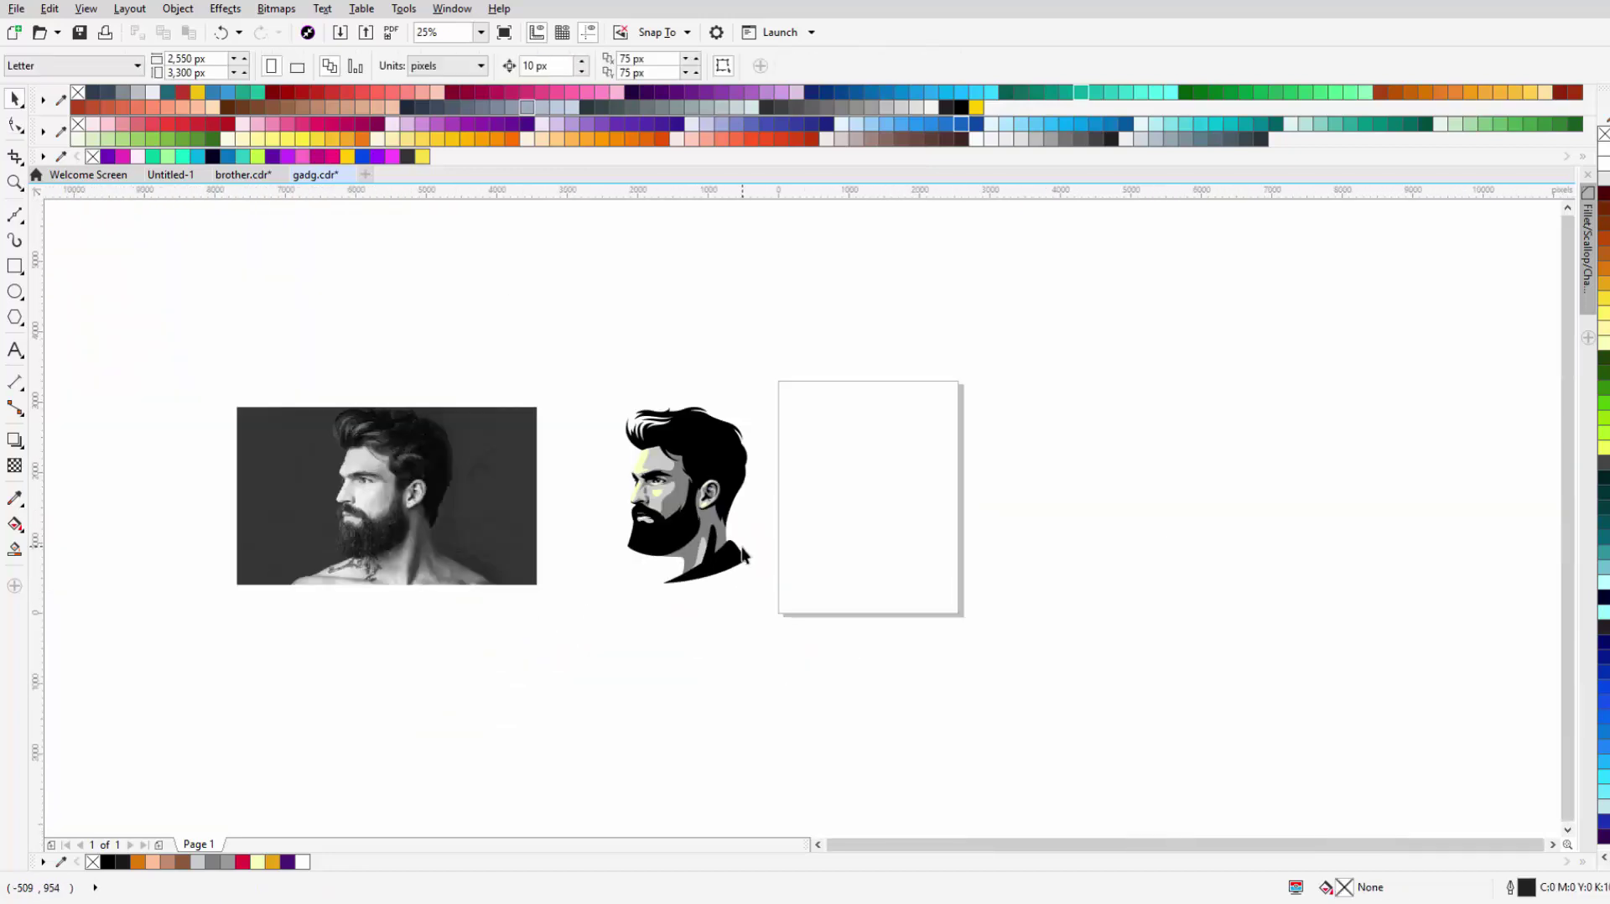
scroll(739, 554, up, 2)
click(738, 553)
scroll(761, 527, down, 3)
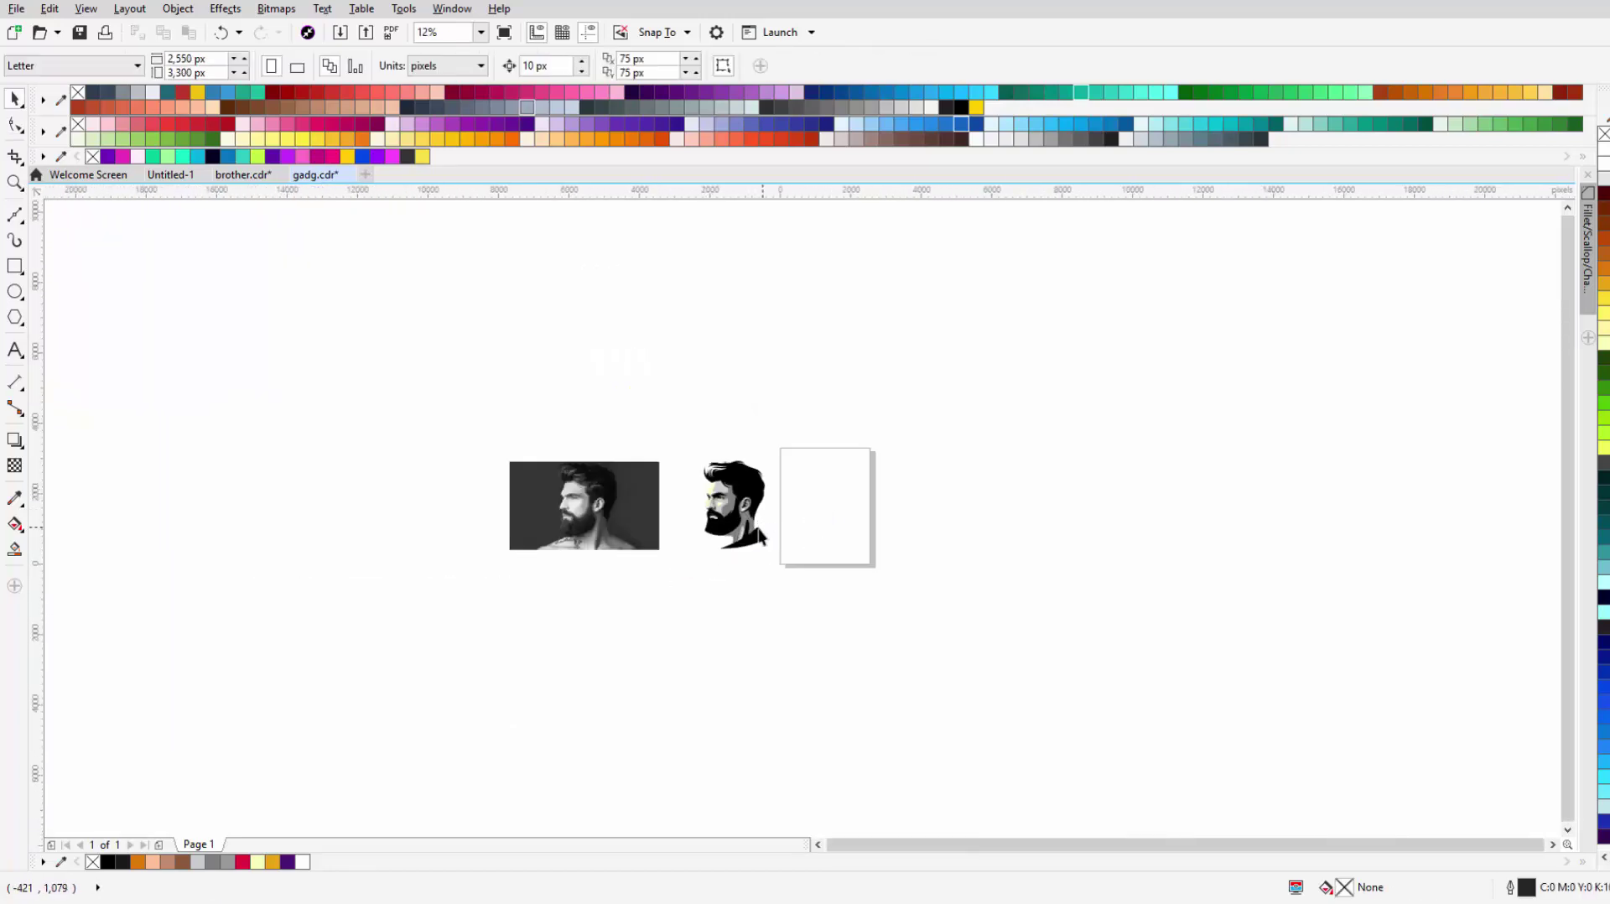
scroll(780, 504, up, 3)
scroll(802, 490, down, 3)
scroll(765, 482, up, 2)
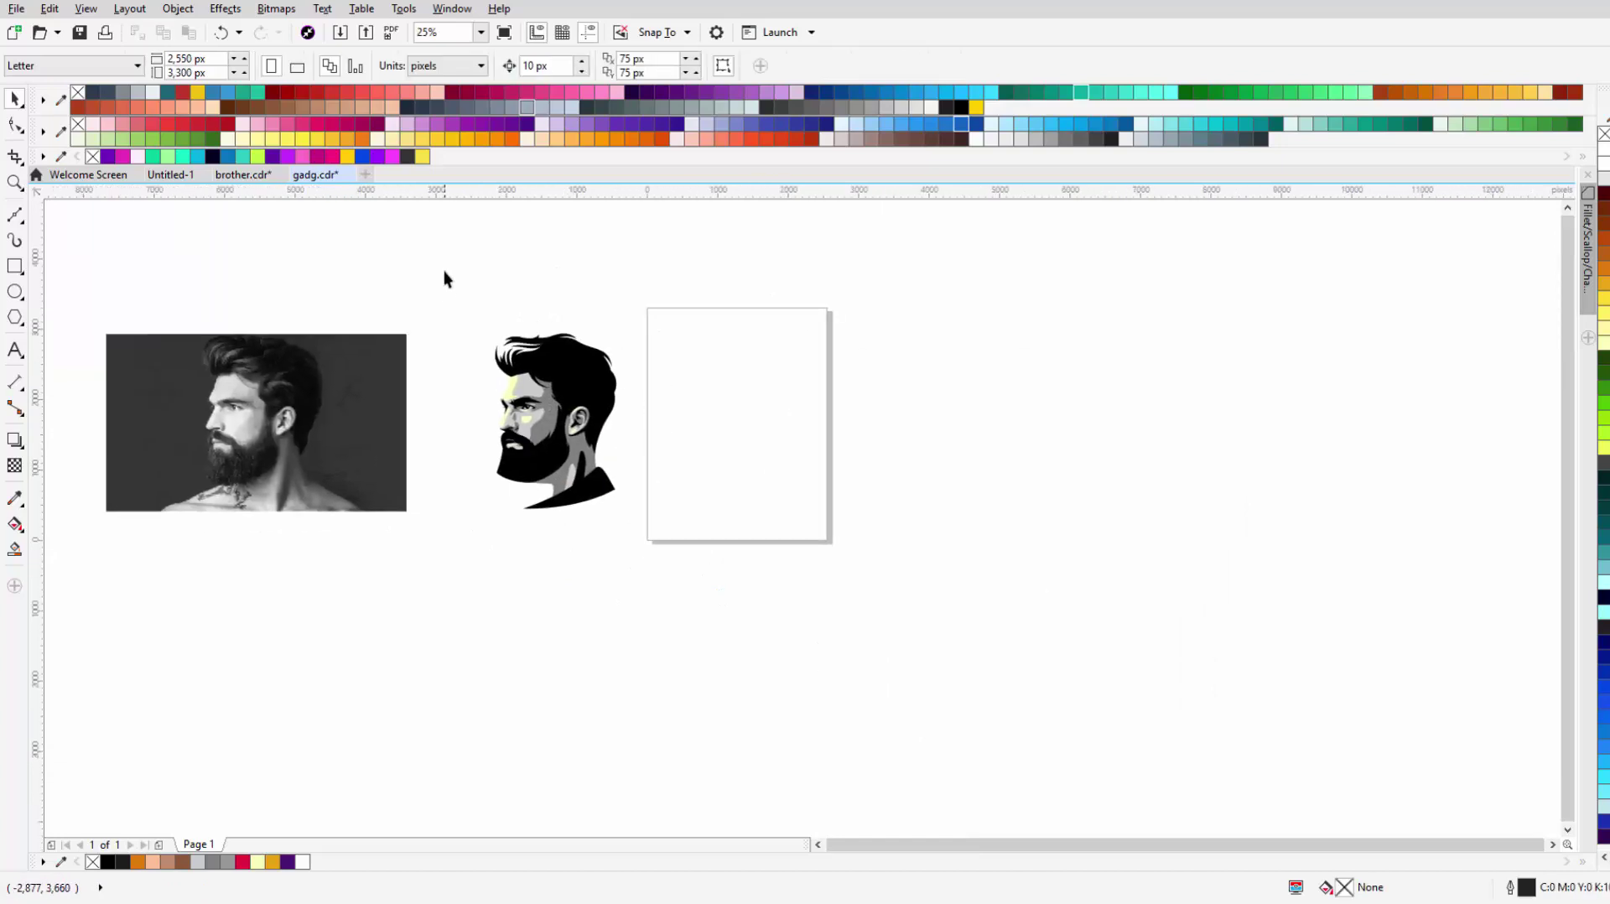
scroll(458, 353, up, 2)
scroll(457, 352, up, 3)
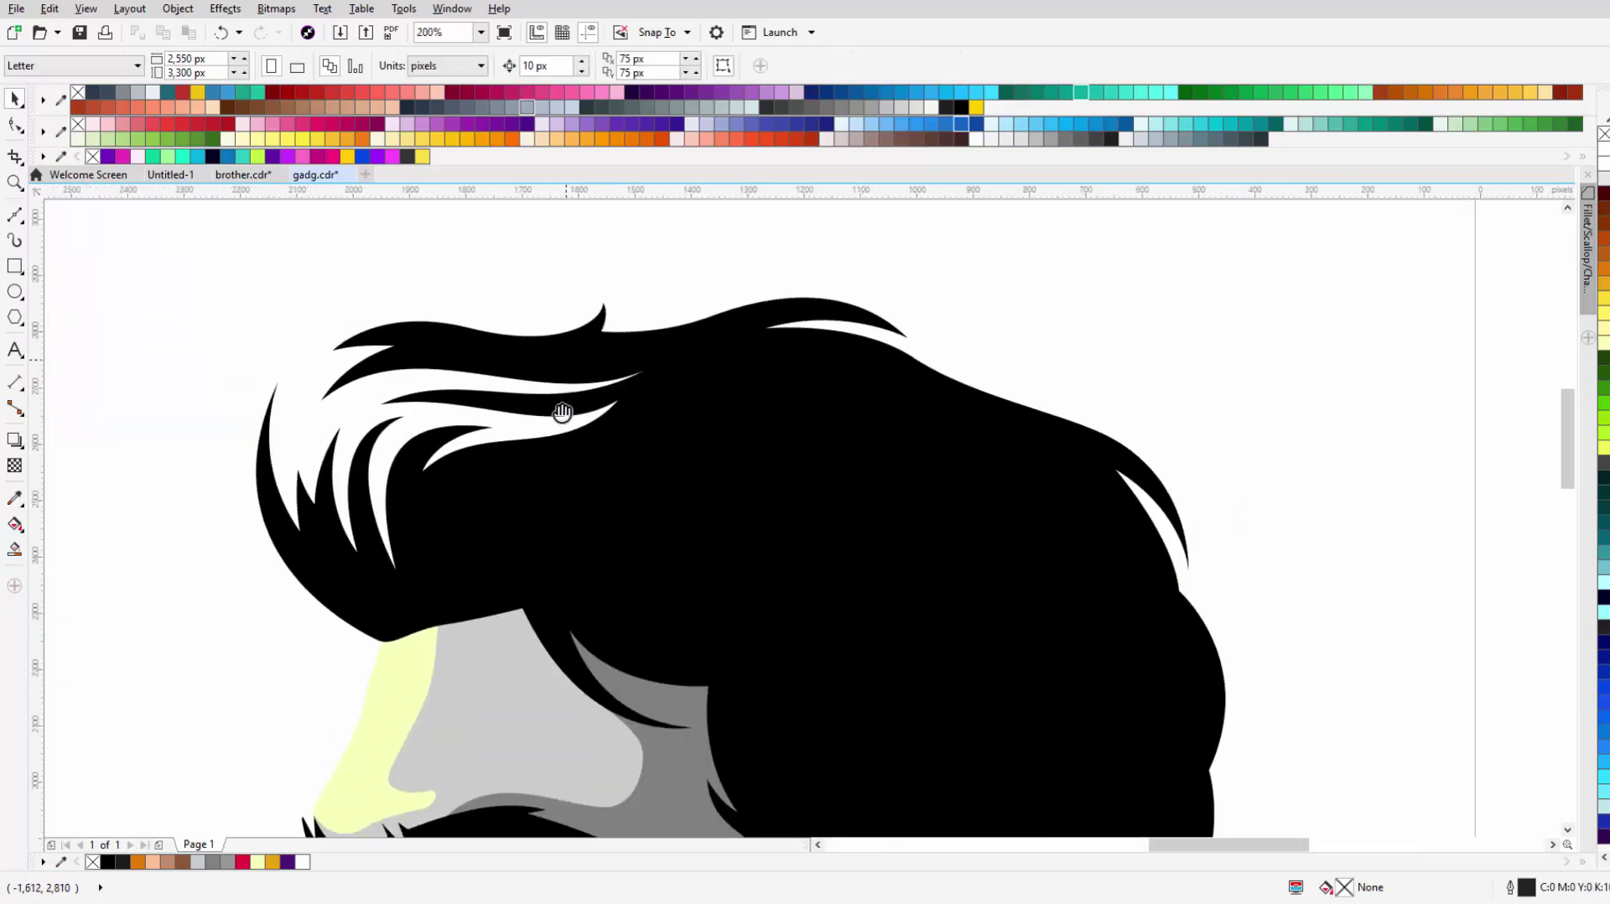
scroll(565, 414, down, 3)
click(772, 417)
key(shift+F11)
click(1024, 596)
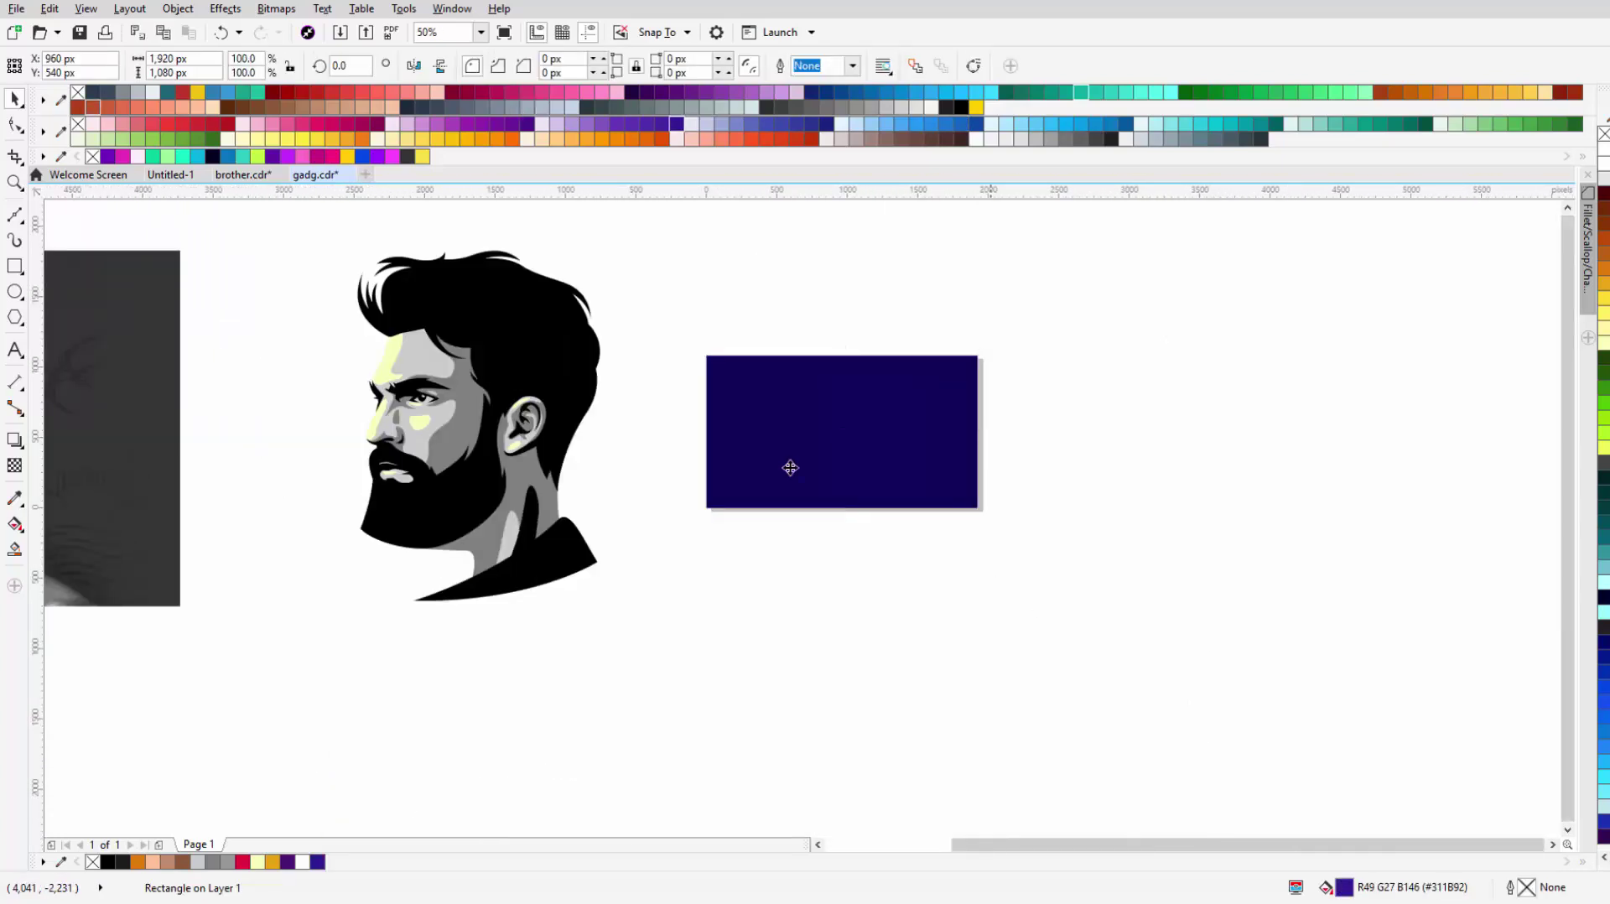
Step: Merge the collar into the head shape with Ctrl+L and fill it dark purple
key(Tab)
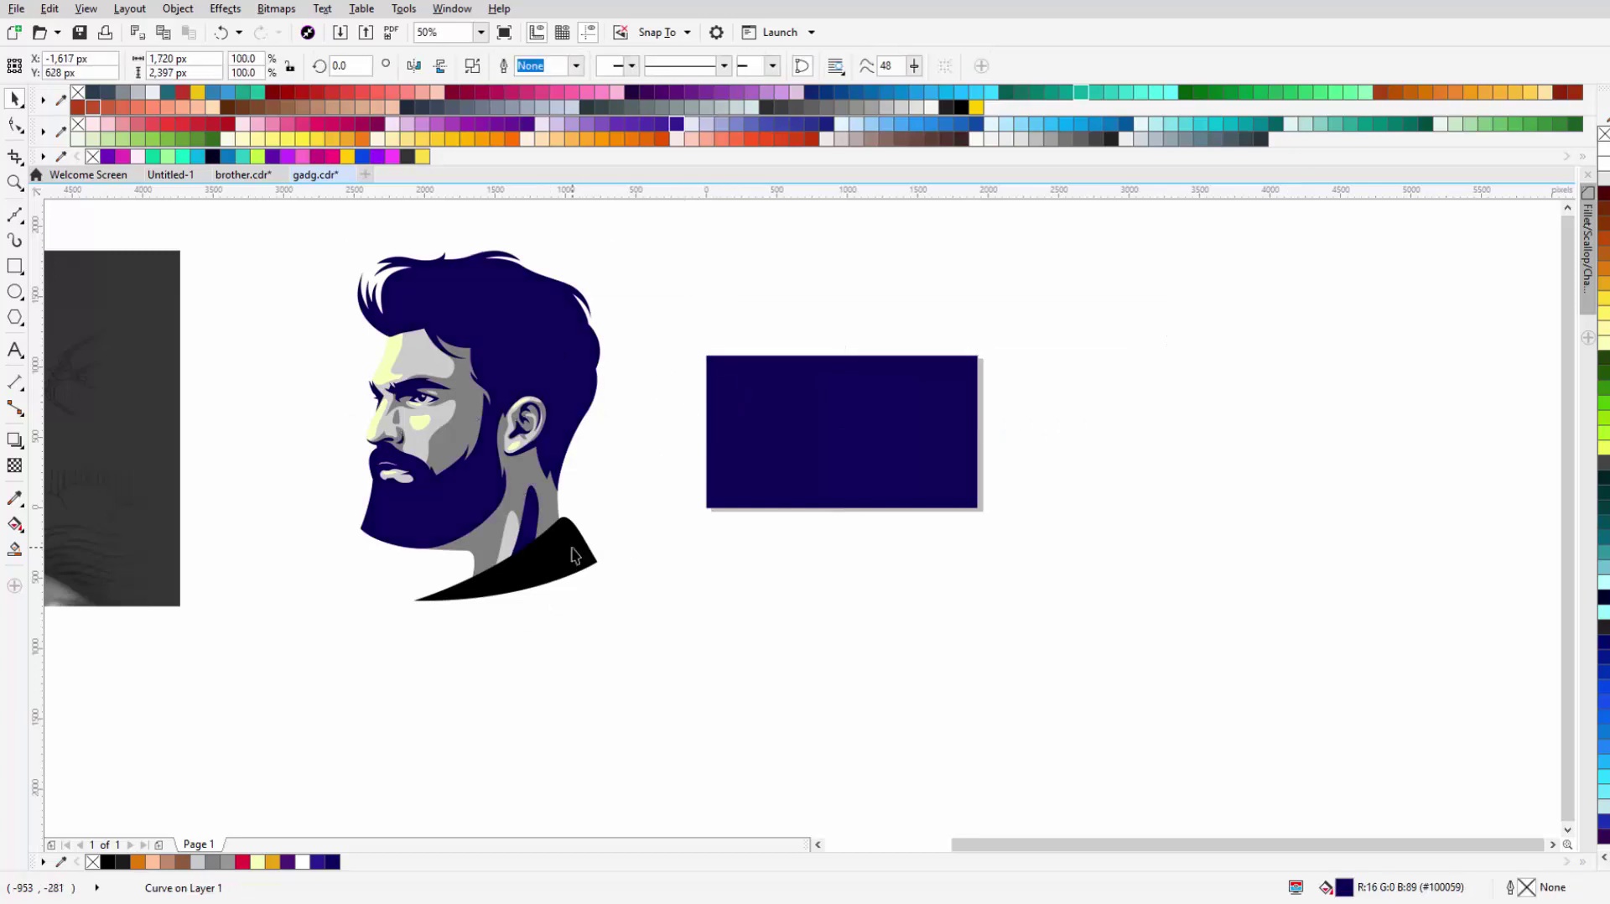
shift+click(533, 516)
key(ctrl+l)
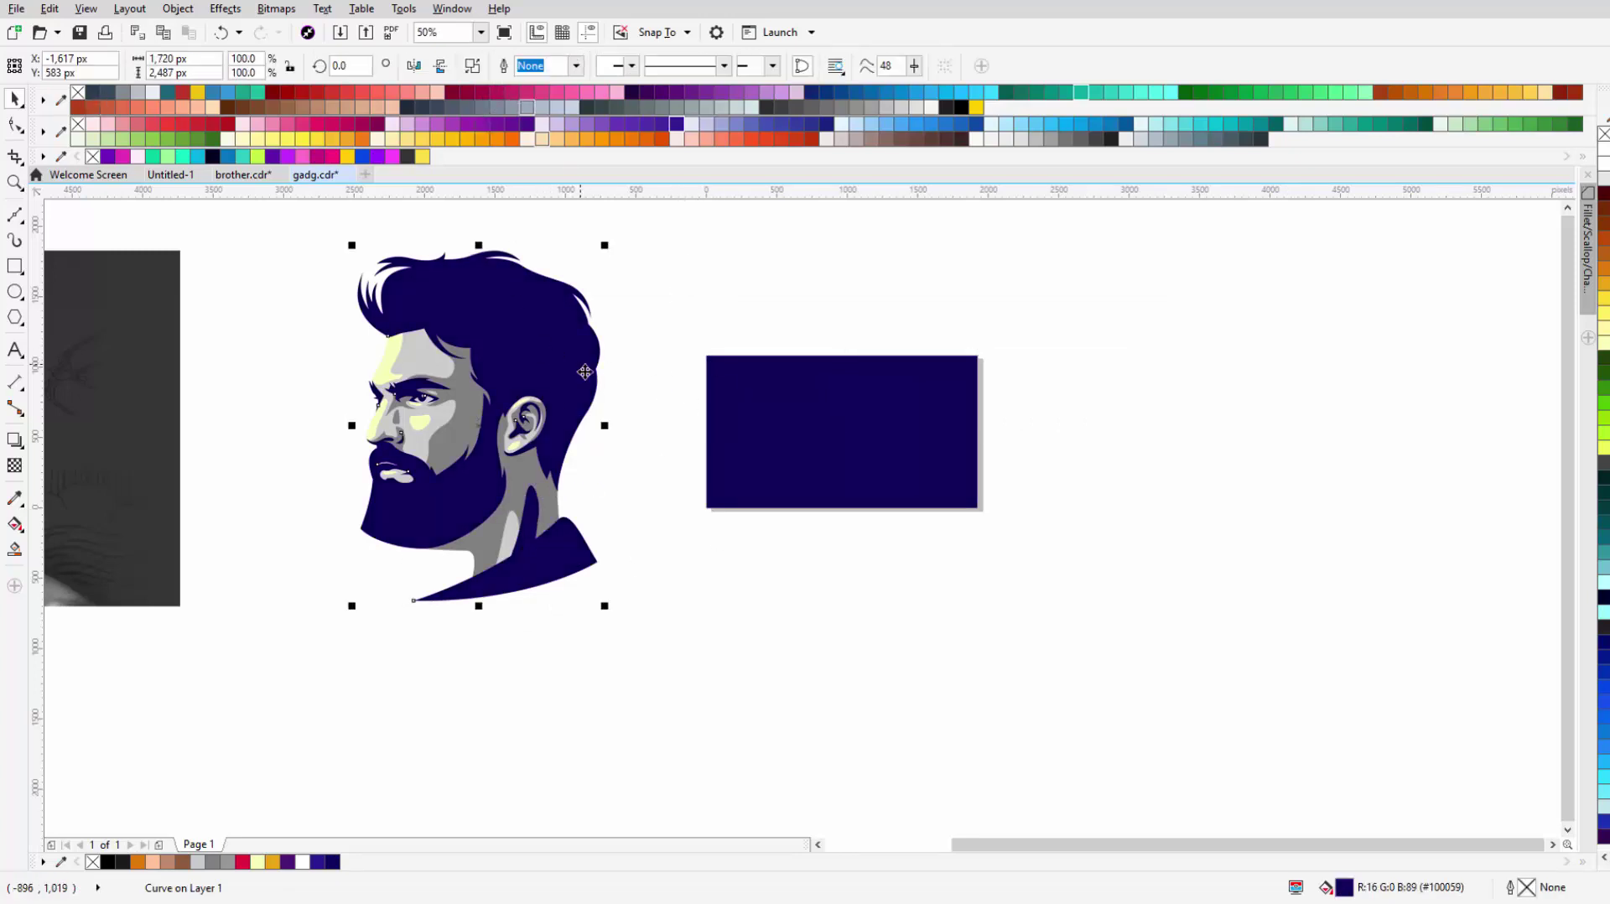
double_click(1342, 892)
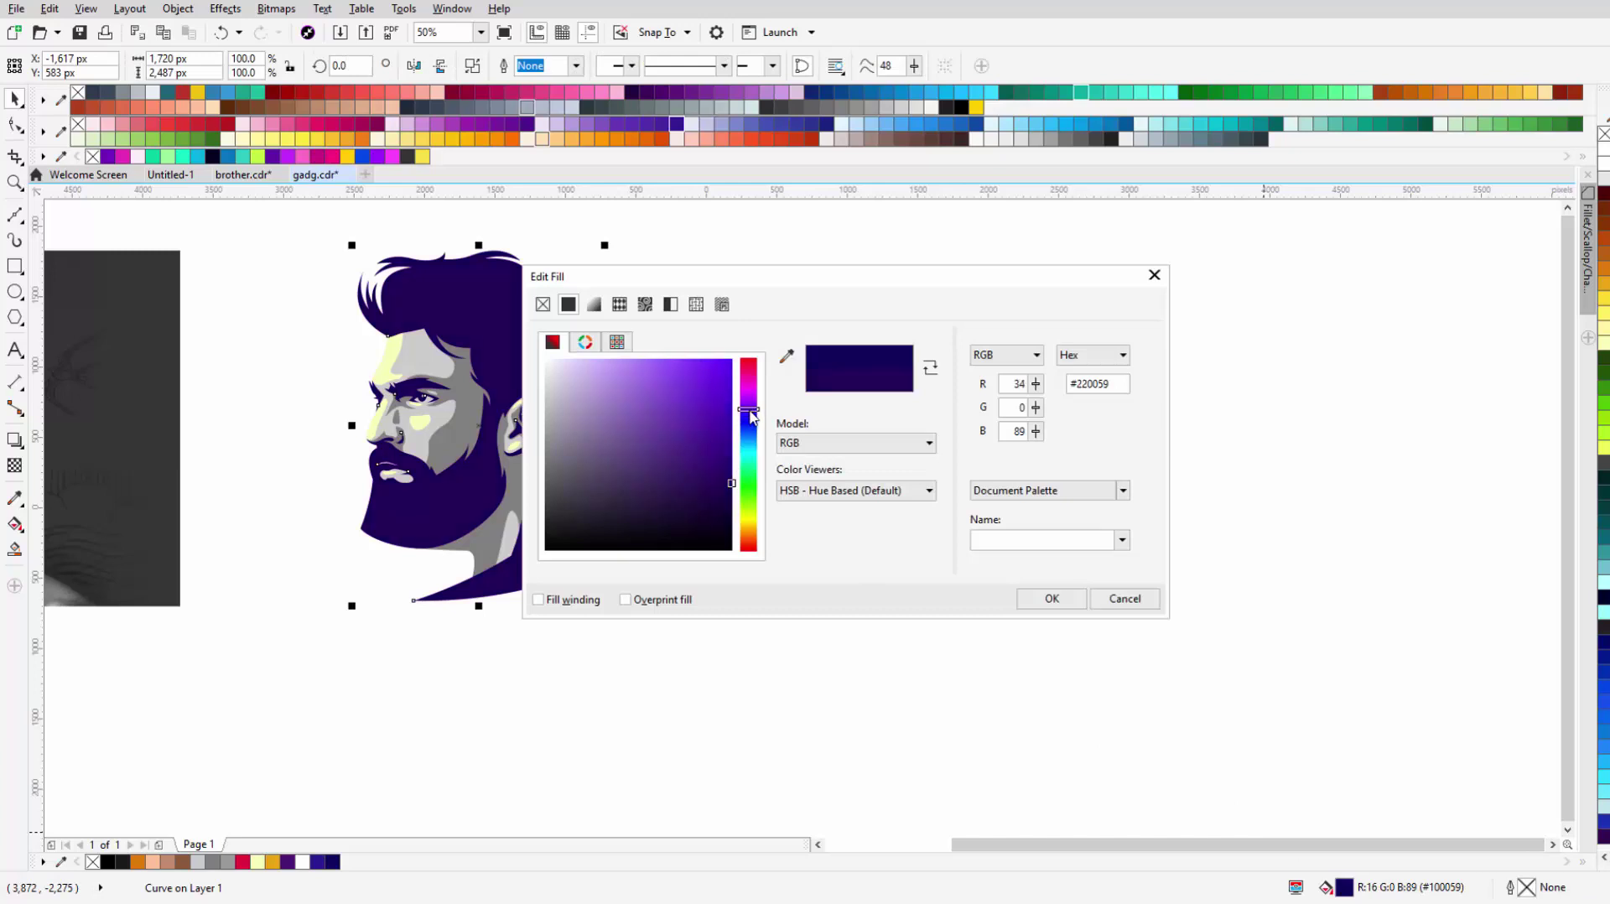
click(1051, 598)
Step: Recolour the light face areas yellow and the grey face-shadow shapes magenta
scroll(400, 340, up, 2)
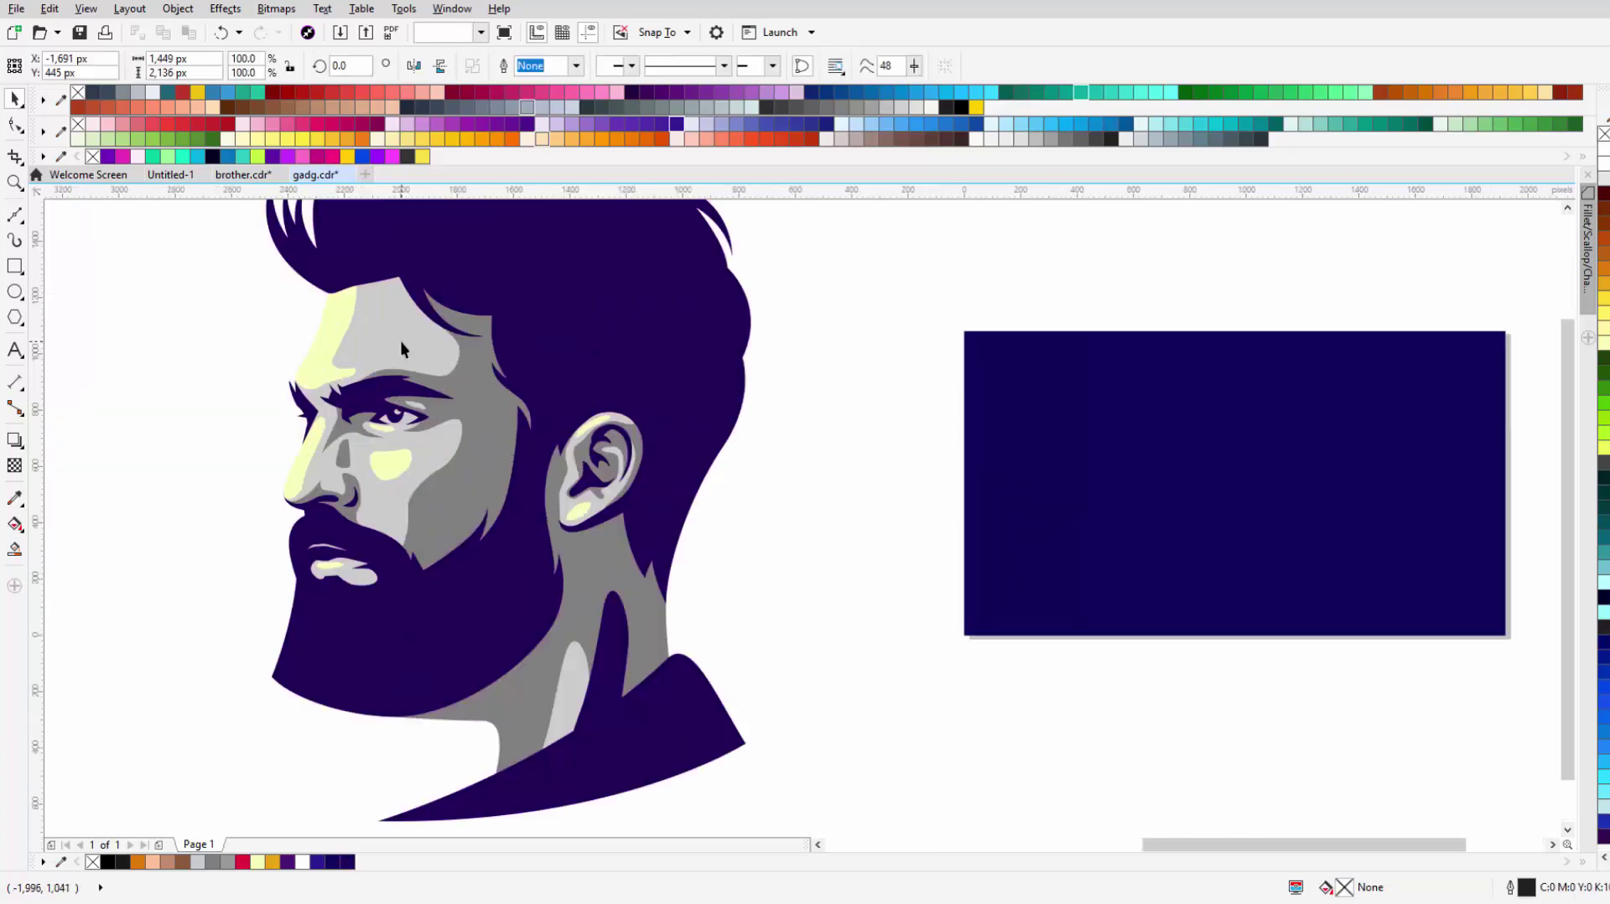
click(348, 107)
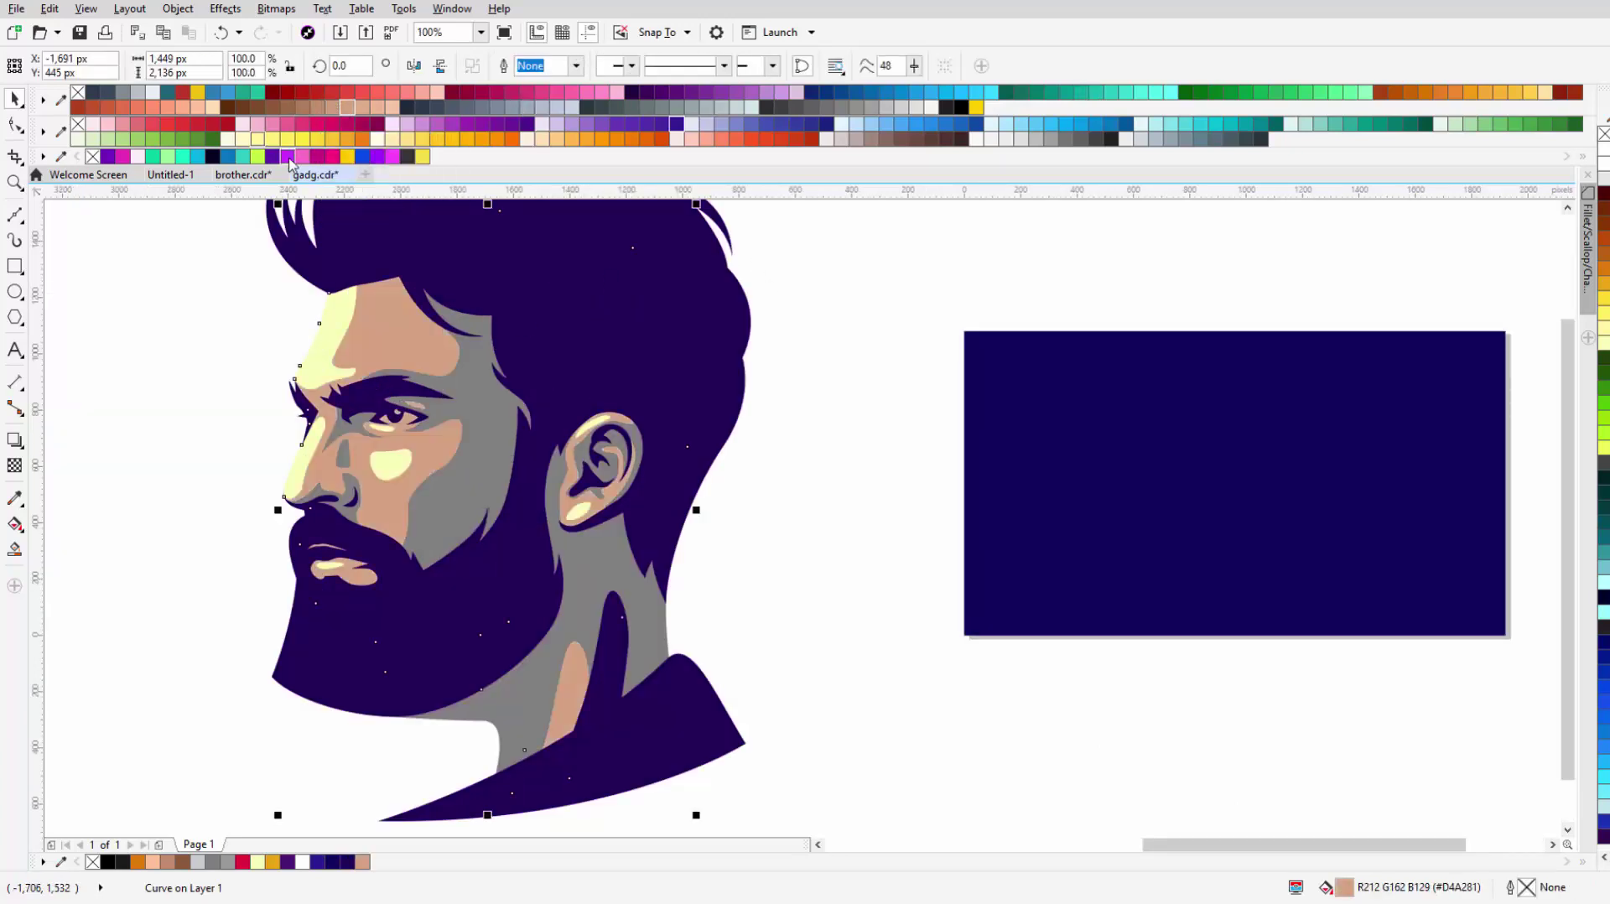
click(347, 156)
click(539, 374)
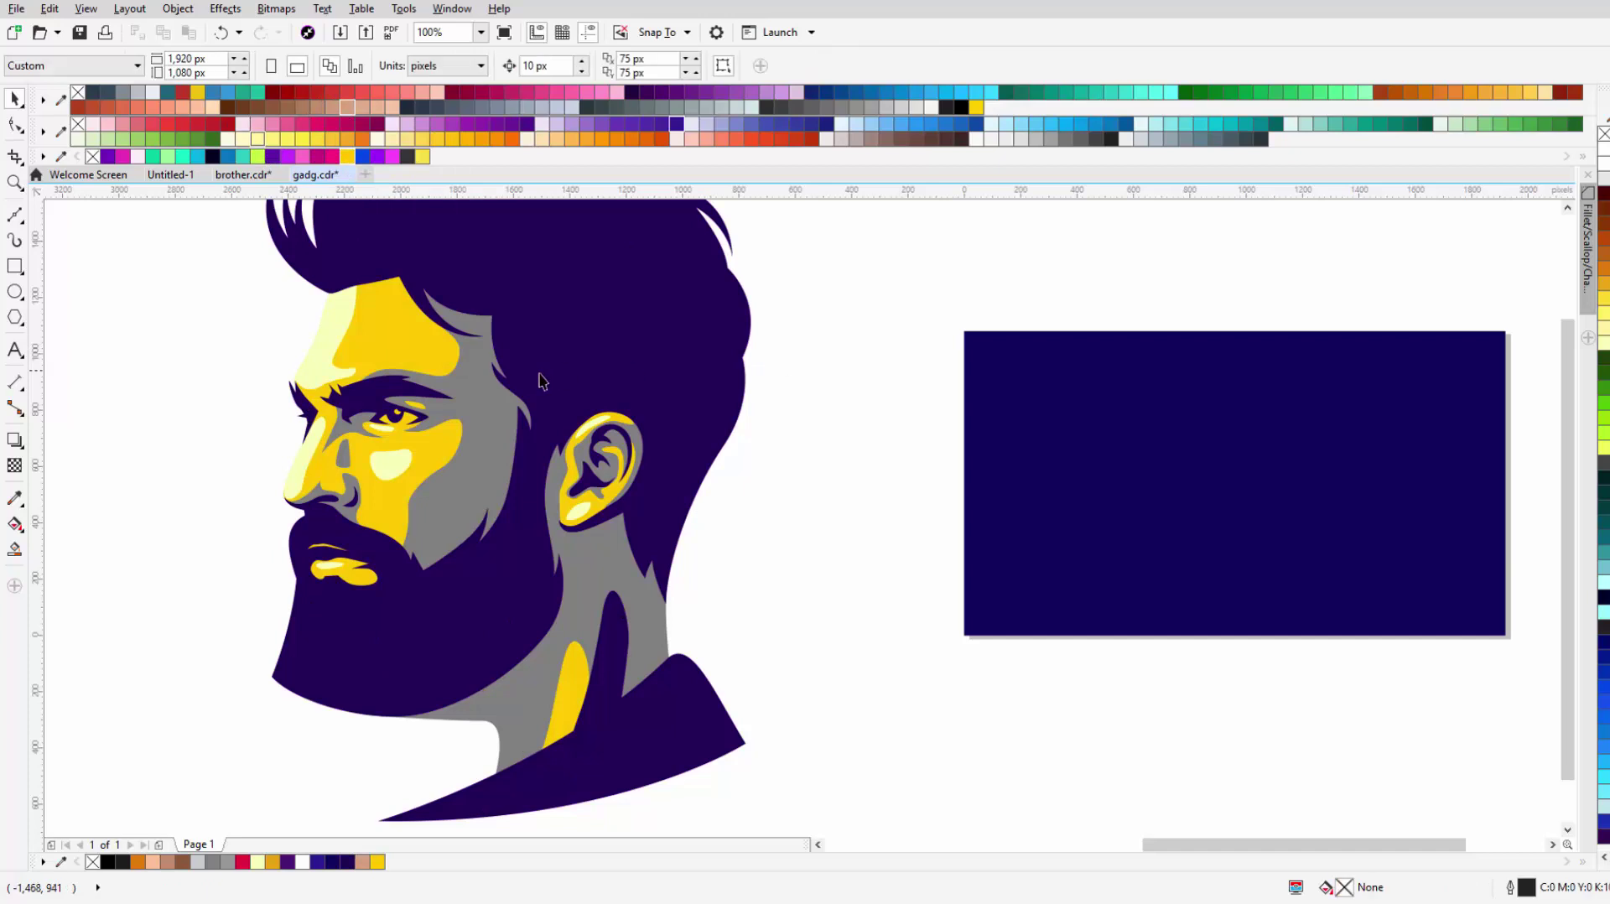
click(333, 156)
scroll(420, 441, down, 3)
click(421, 441)
scroll(421, 441, up, 2)
Step: Reshape the curve along the neck edge with the Shape tool so it hugs the neck
scroll(632, 414, up, 1)
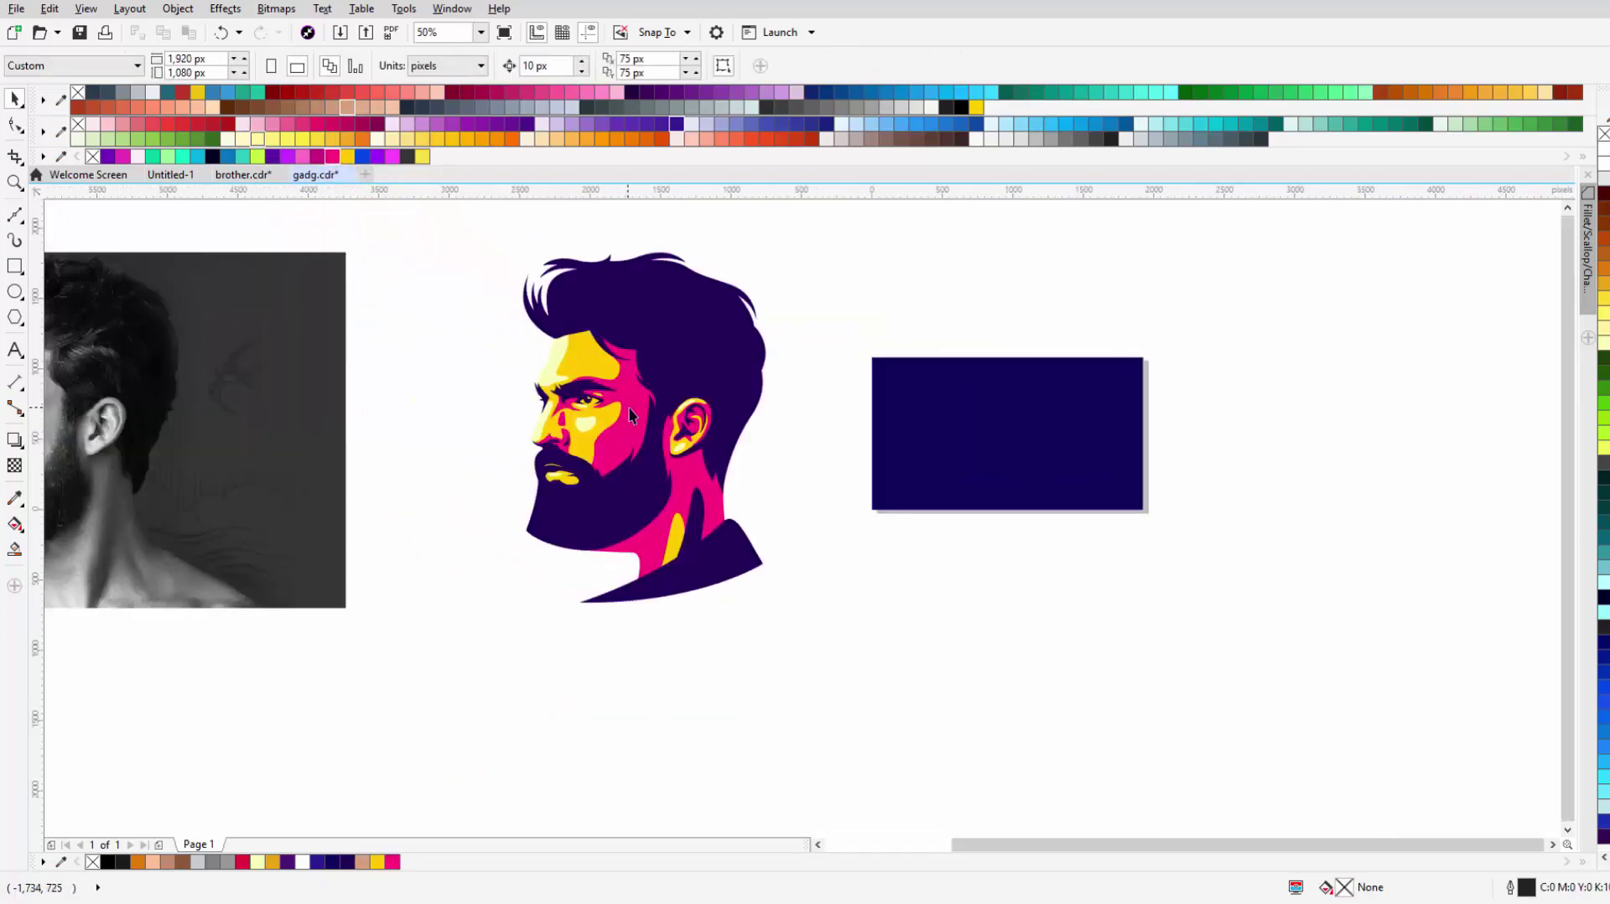
scroll(632, 415, up, 1)
scroll(646, 428, down, 2)
scroll(638, 432, up, 1)
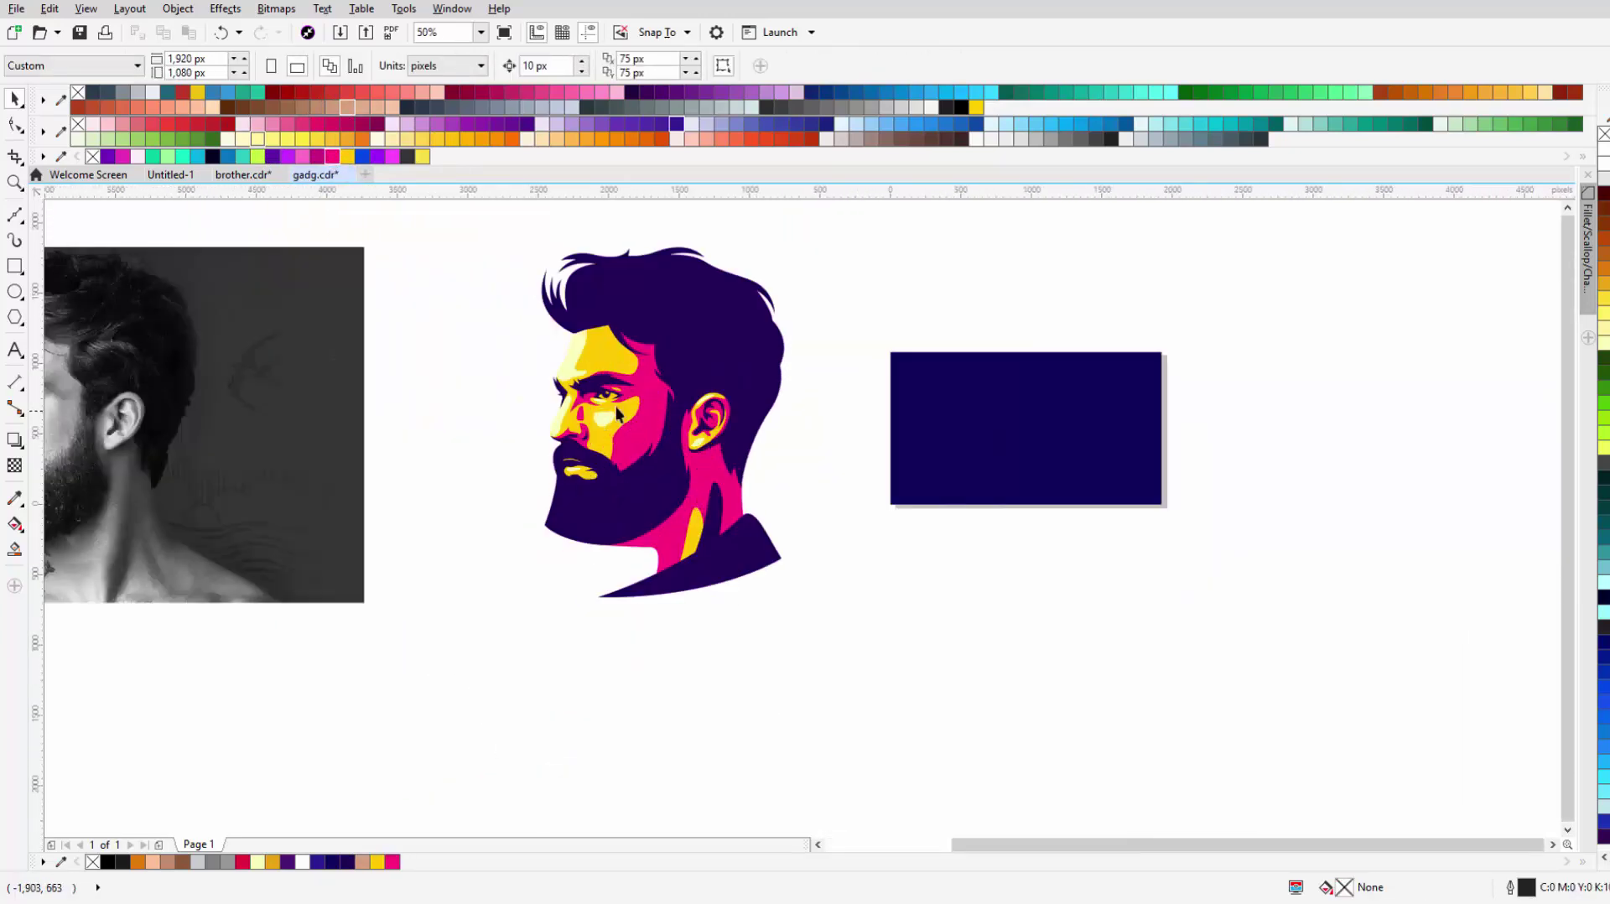
scroll(617, 413, up, 1)
scroll(629, 420, down, 1)
scroll(646, 424, up, 1)
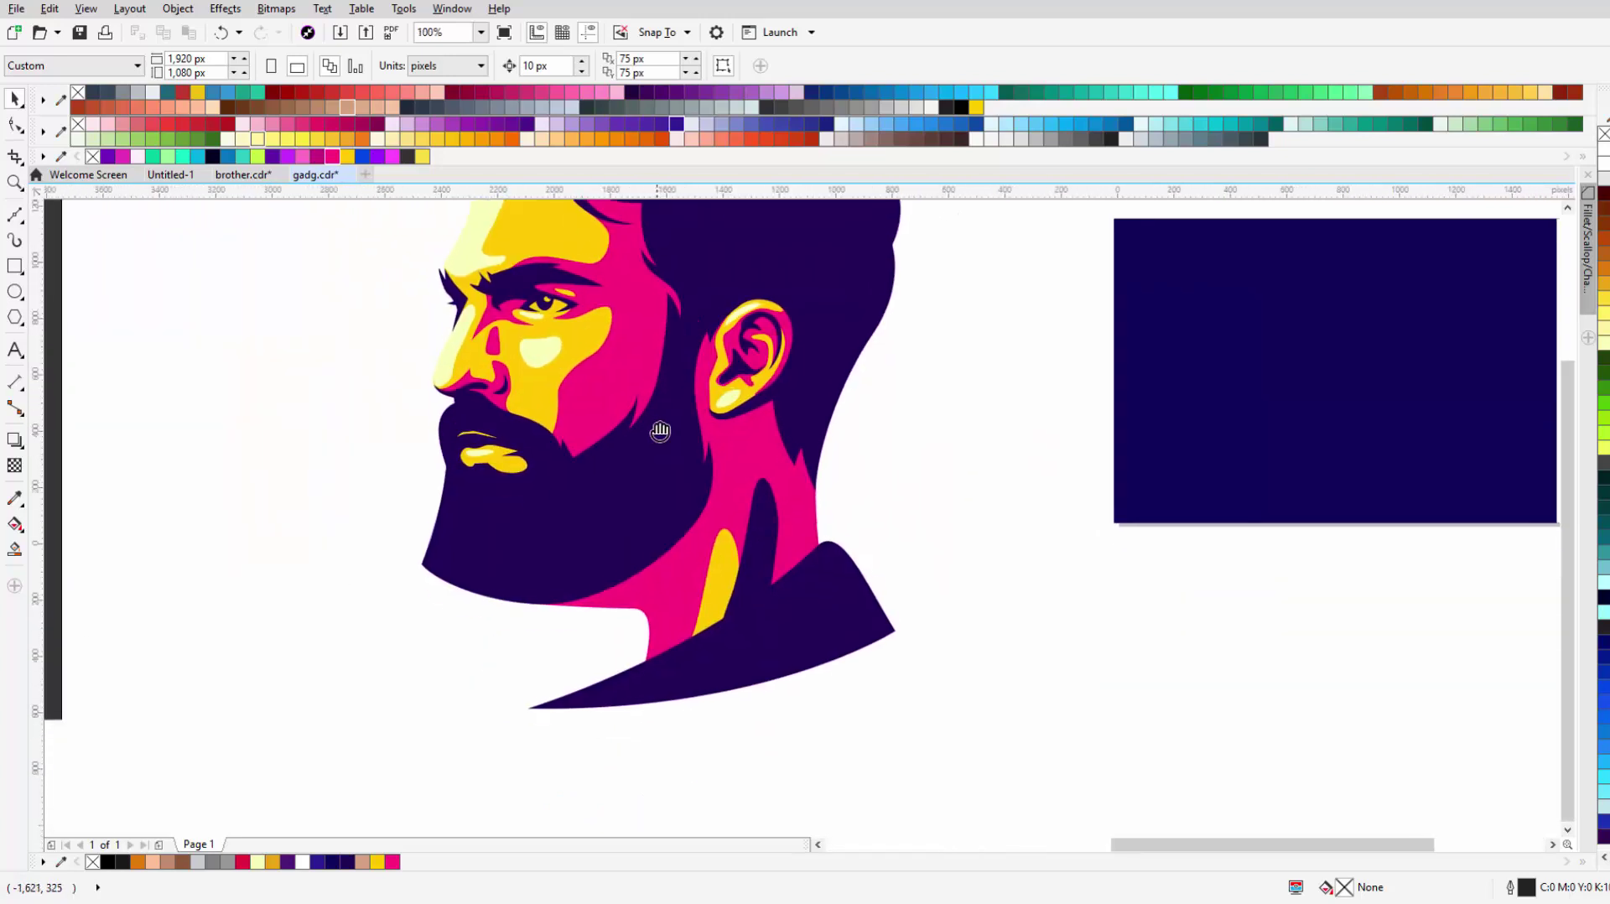
scroll(660, 431, down, 2)
scroll(736, 546, up, 1)
scroll(691, 426, up, 1)
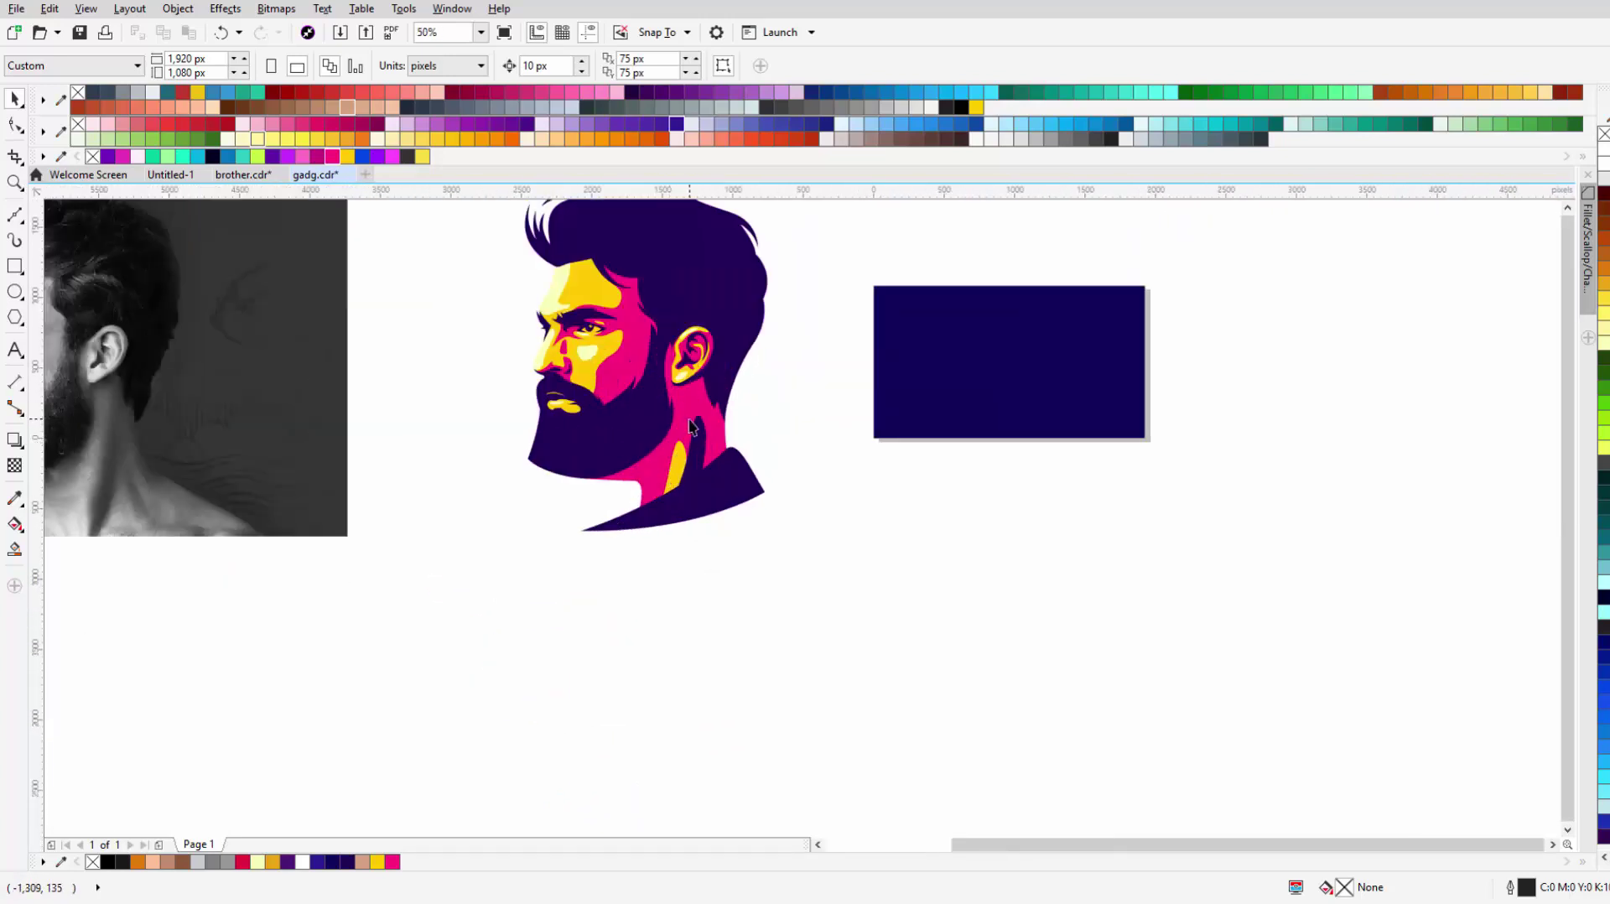
scroll(735, 396, up, 1)
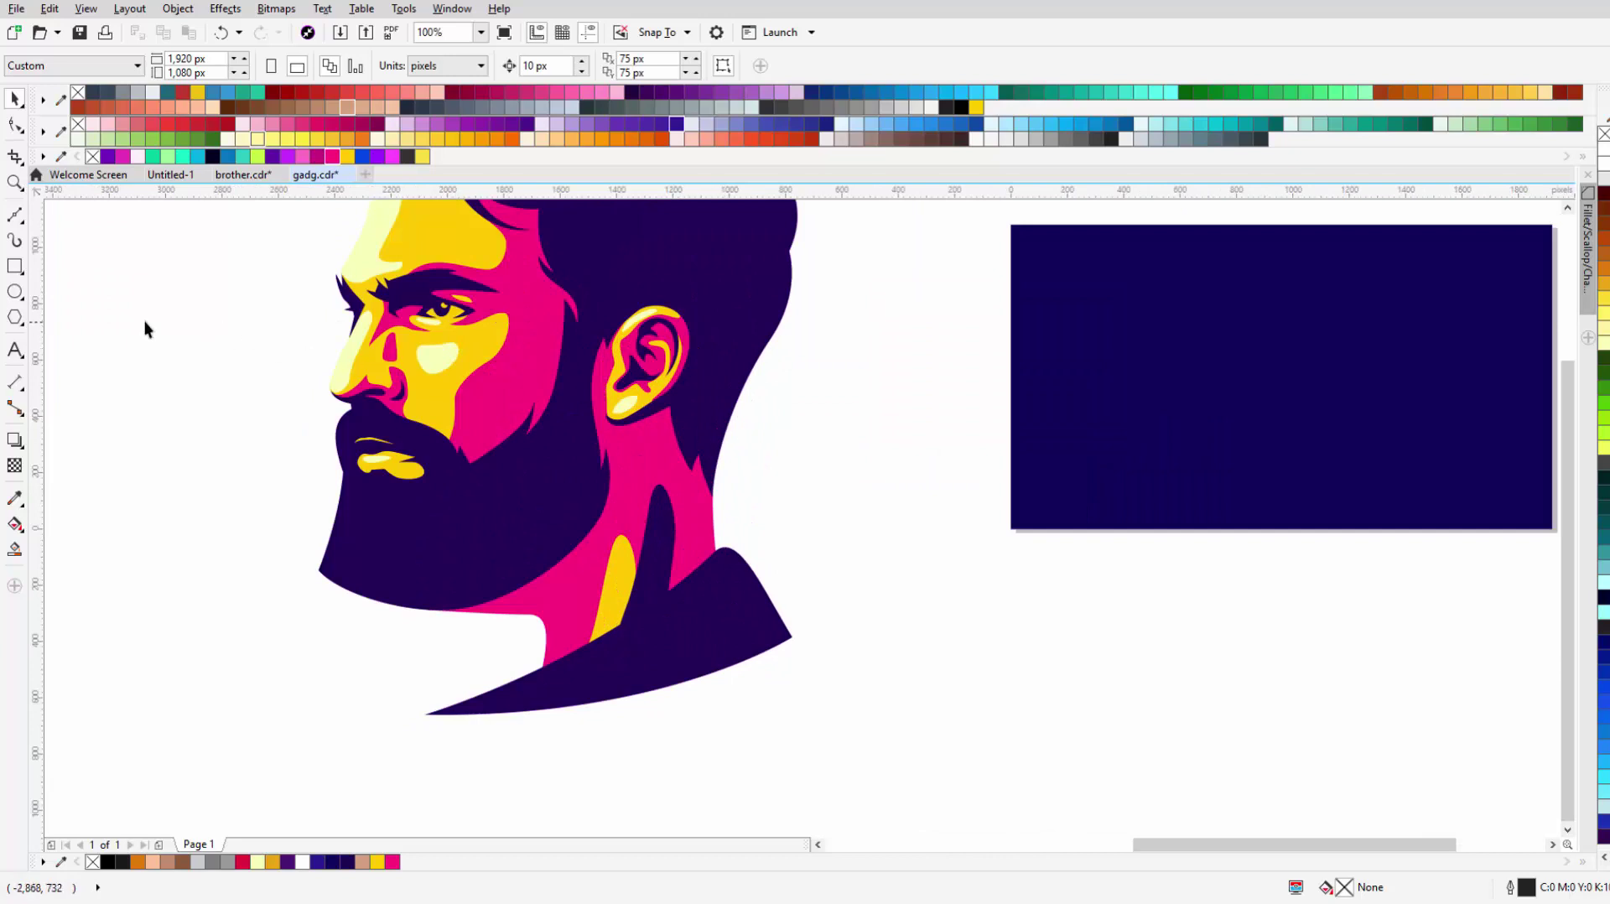
key(F10)
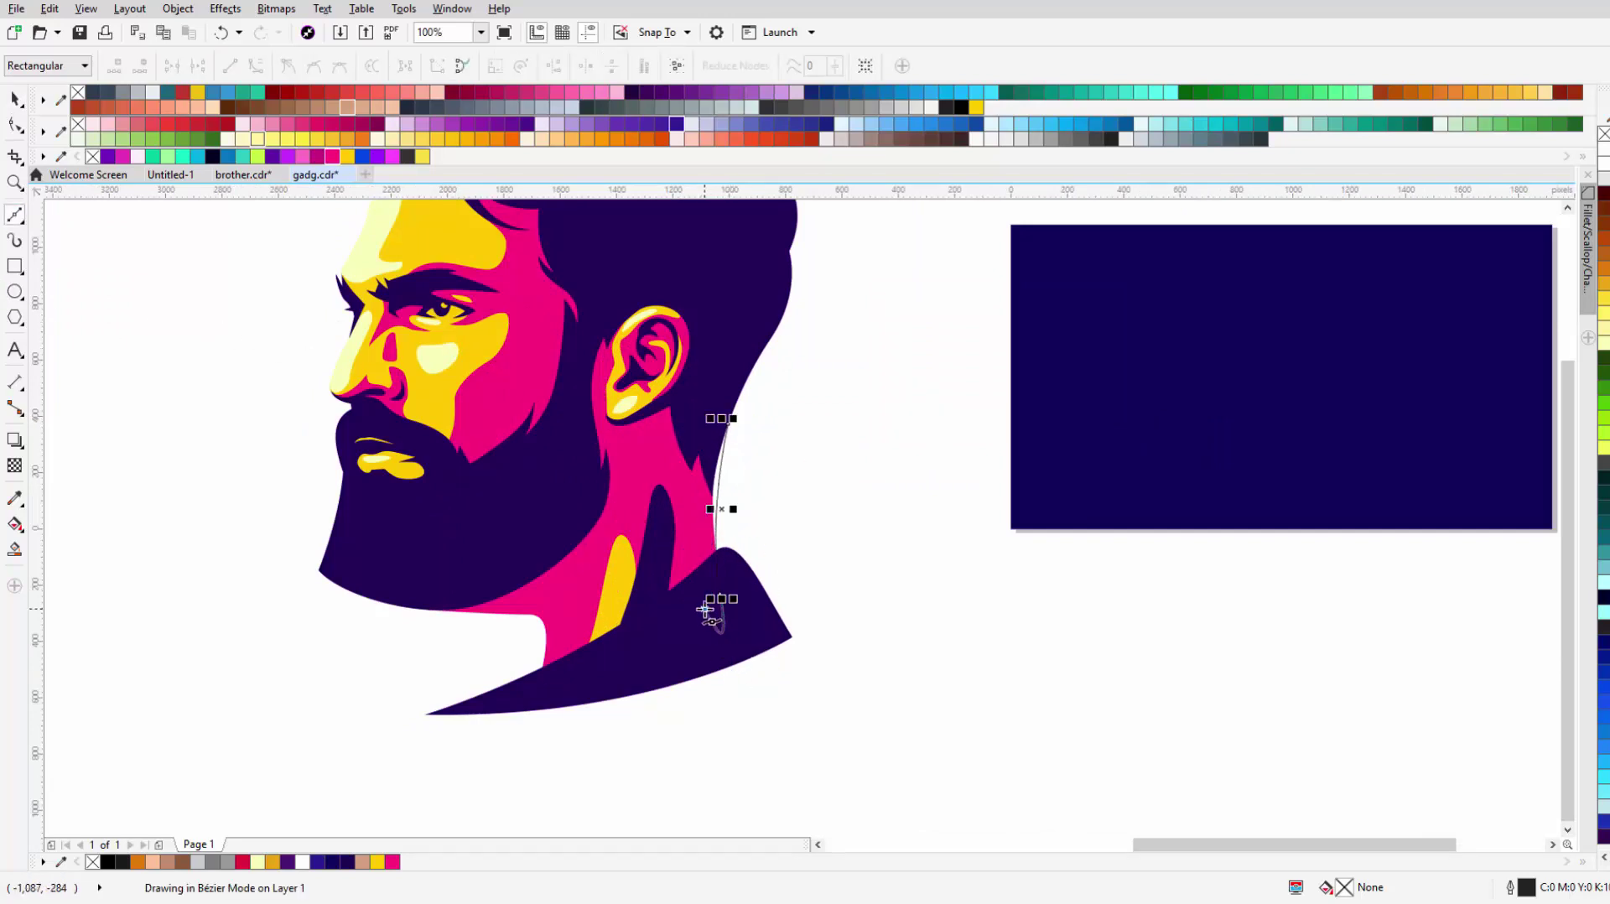
scroll(705, 610, up, 1)
drag(736, 359, 776, 375)
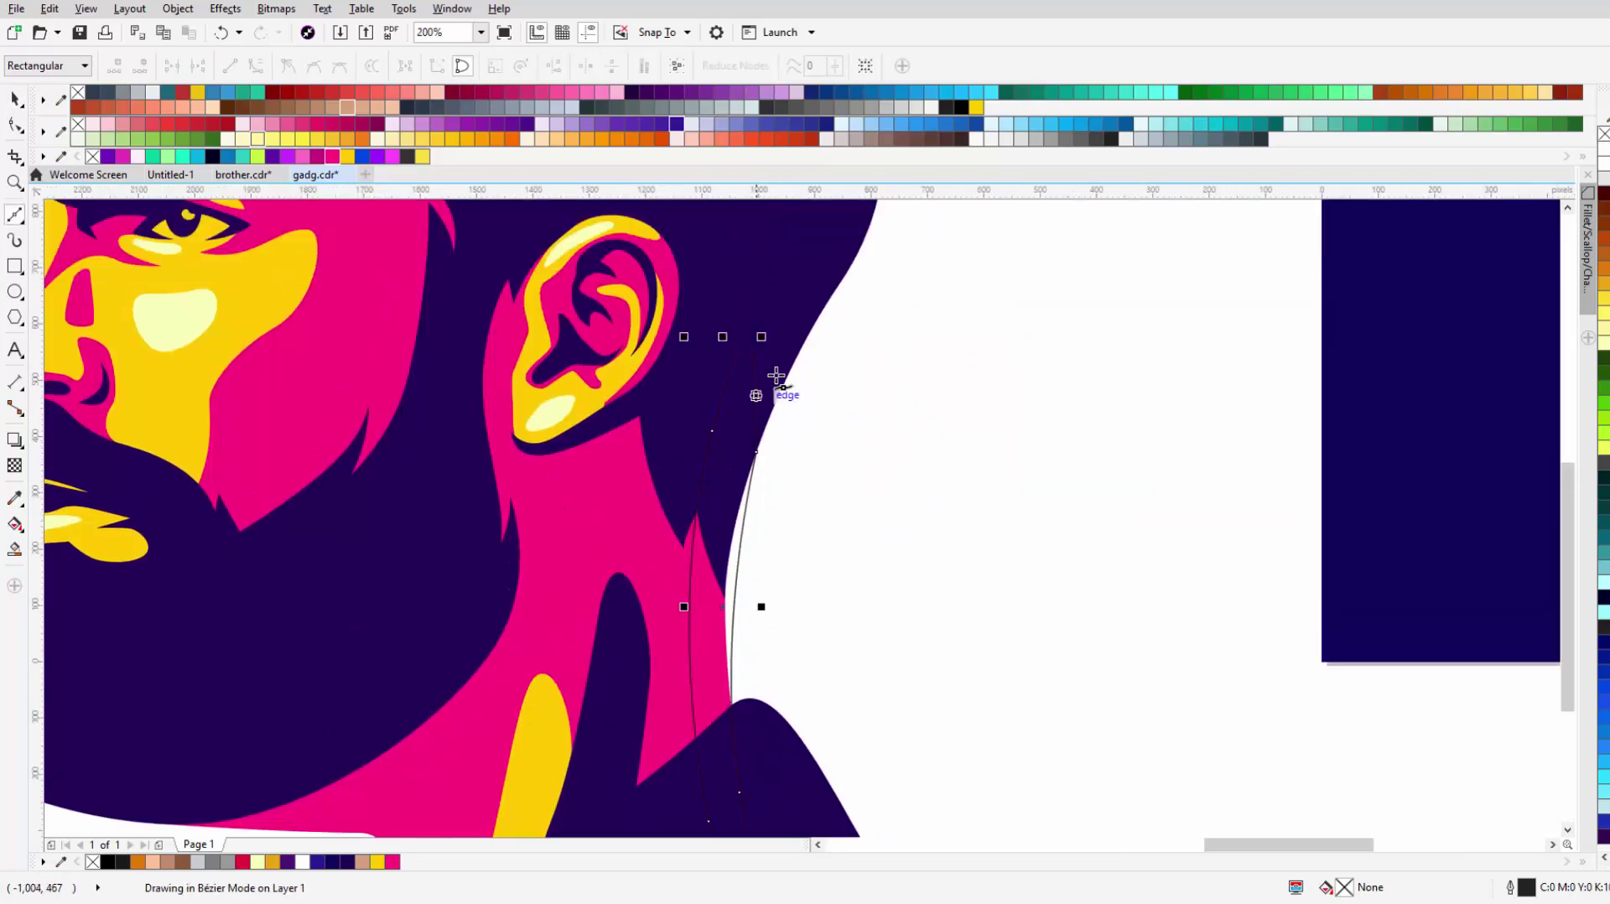
key(F10)
scroll(776, 375, down, 2)
scroll(776, 375, down, 2)
scroll(772, 453, up, 3)
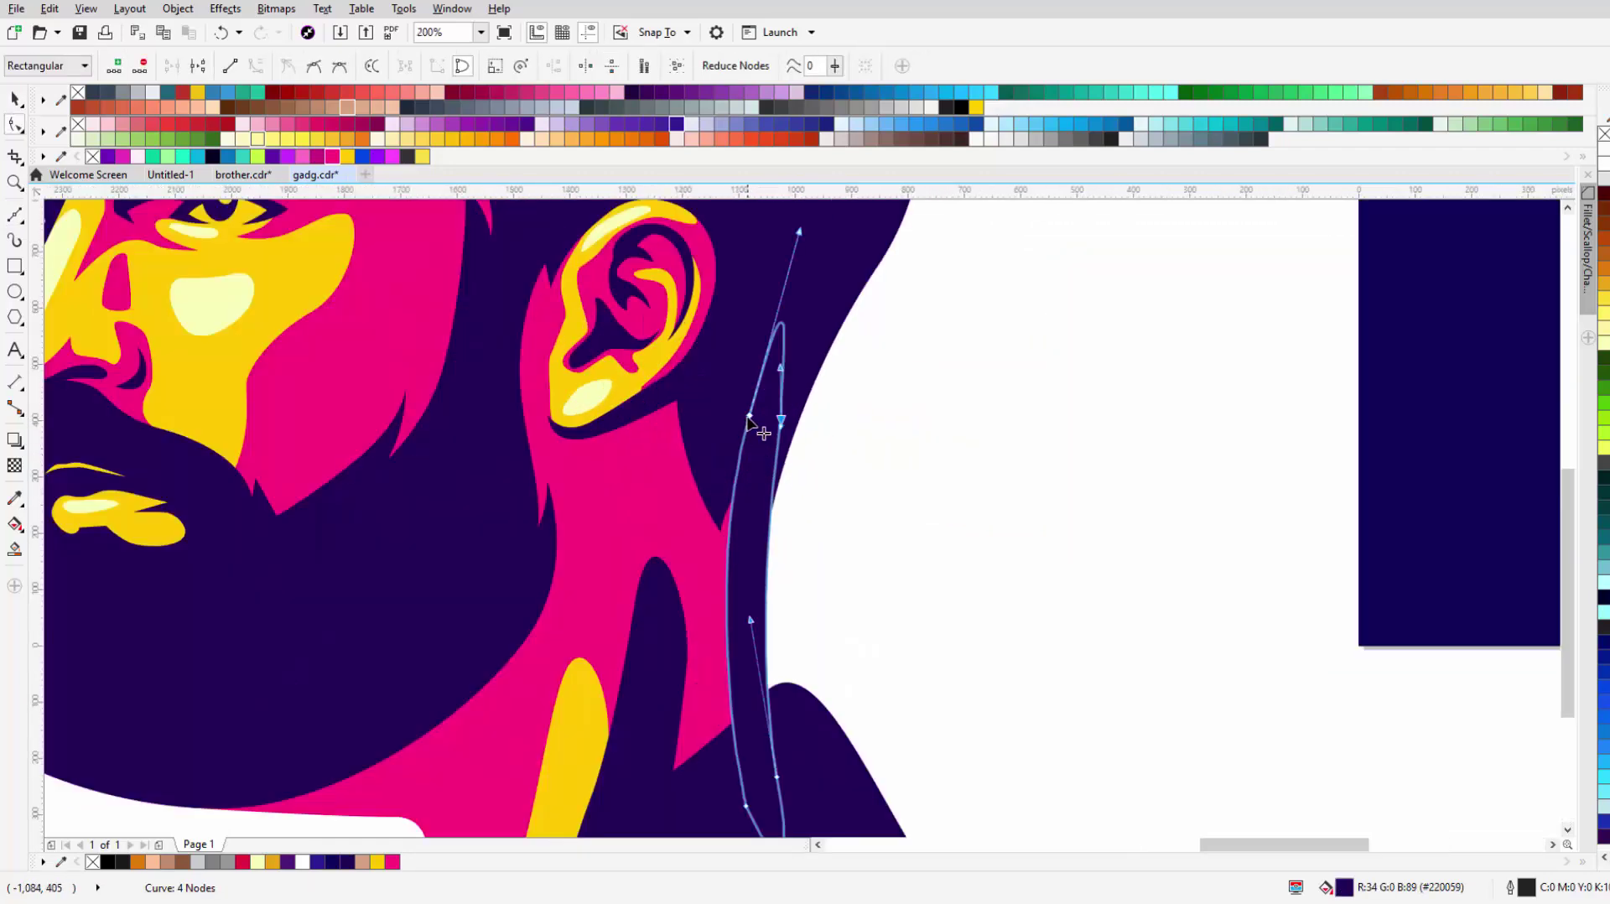
scroll(767, 439, up, 1)
drag(762, 424, 761, 558)
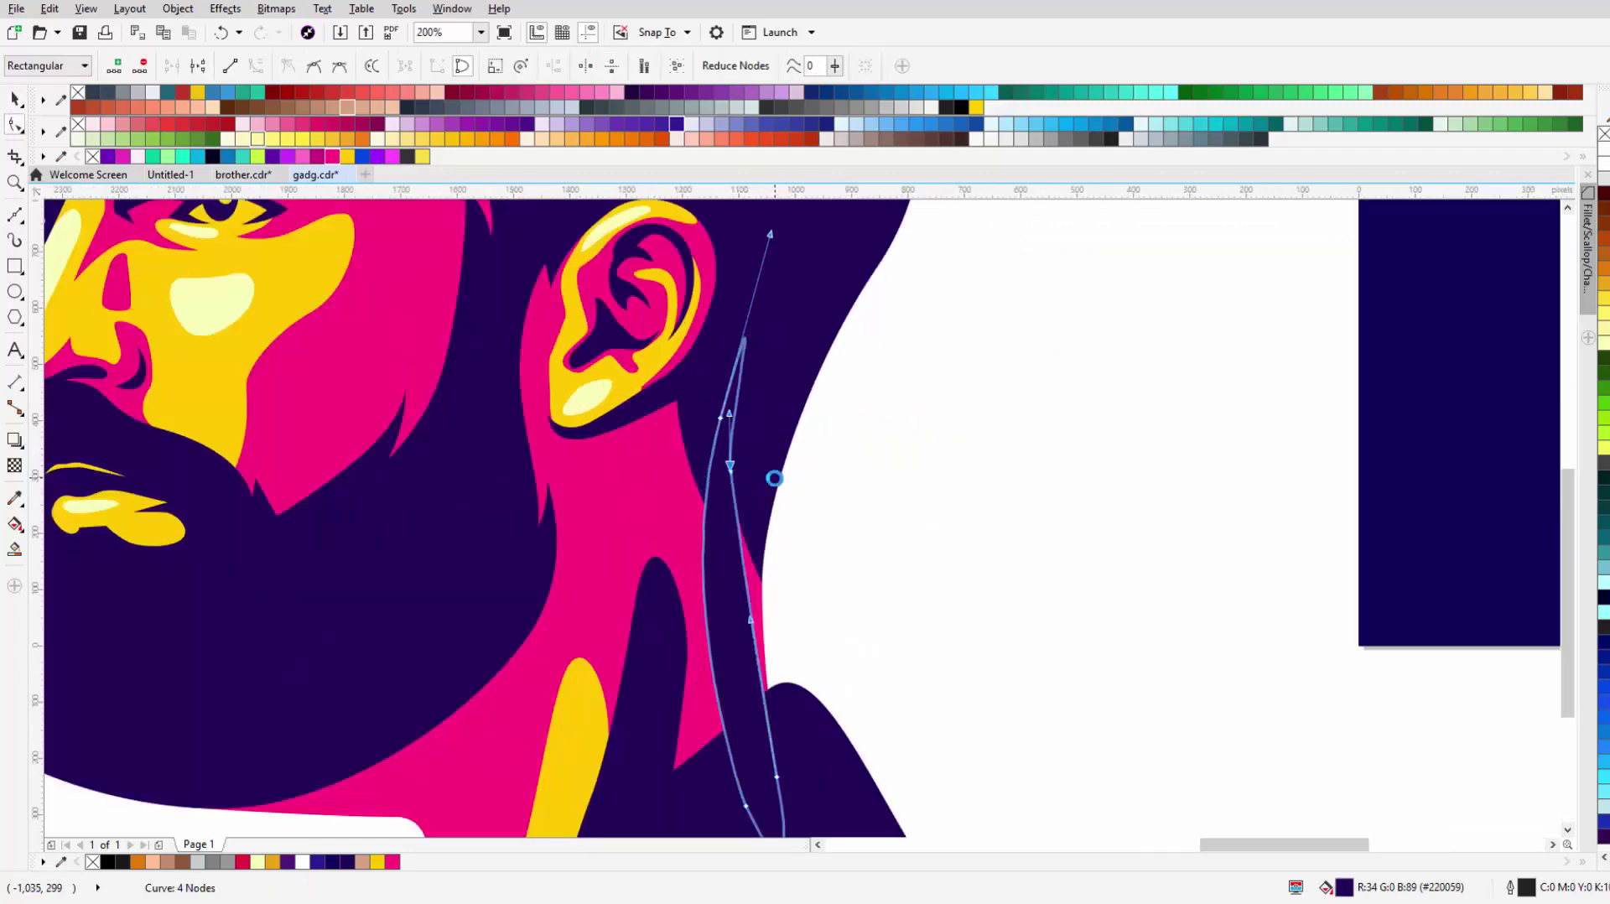
Step: Bend the thin earring curve below the ear by pulling its node handle
scroll(759, 555, down, 3)
scroll(738, 551, up, 3)
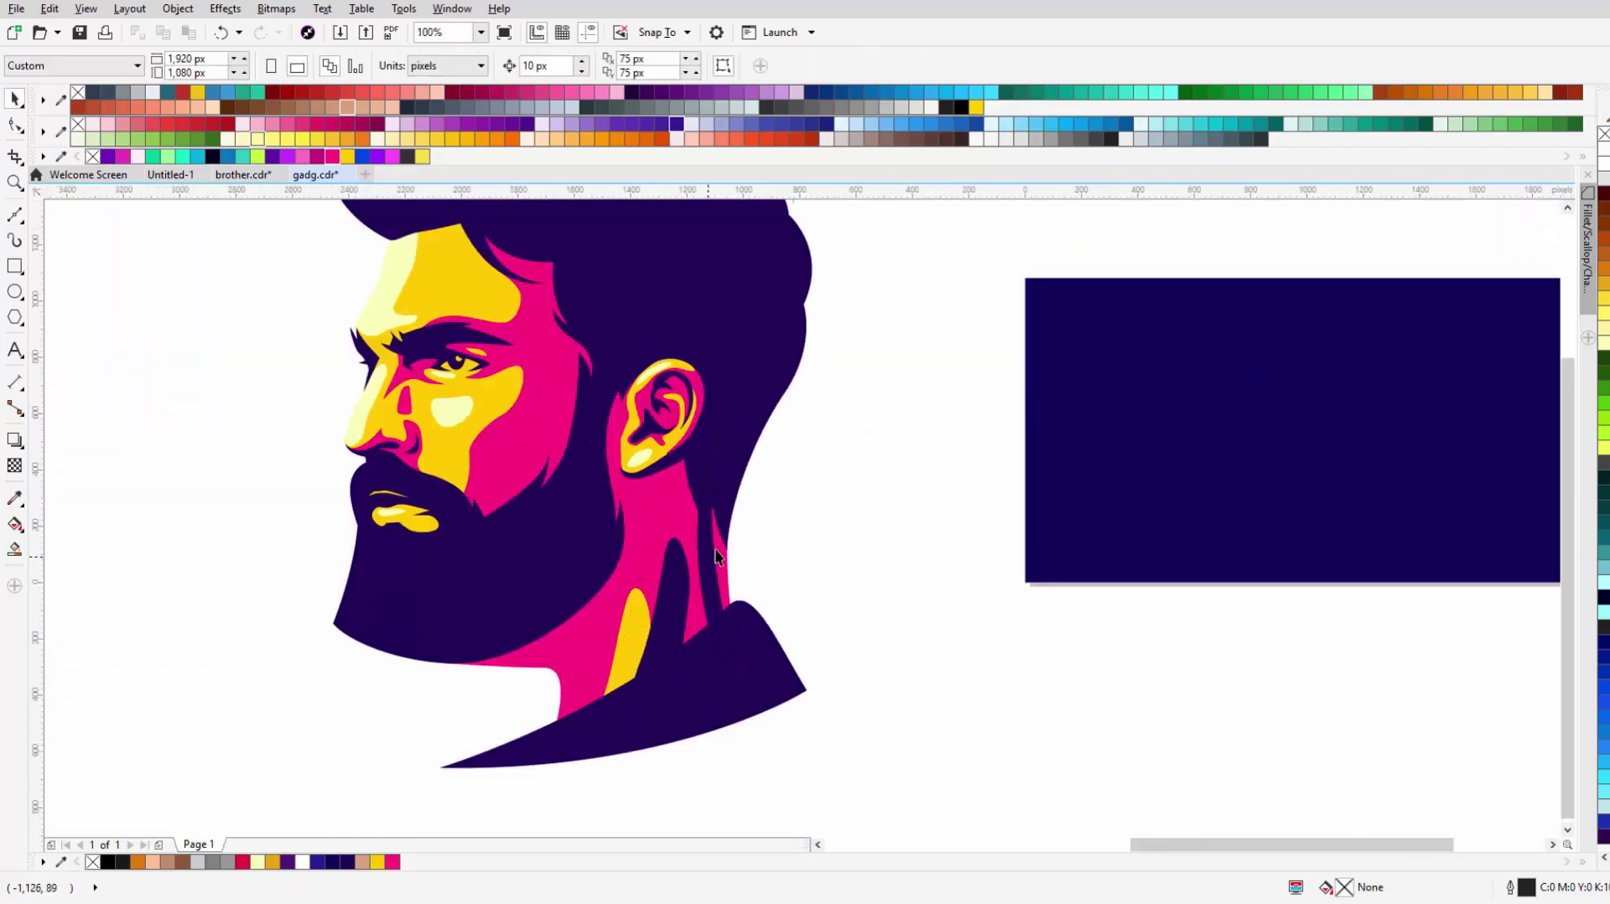
click(726, 550)
key(space)
scroll(874, 555, down, 3)
scroll(864, 515, down, 2)
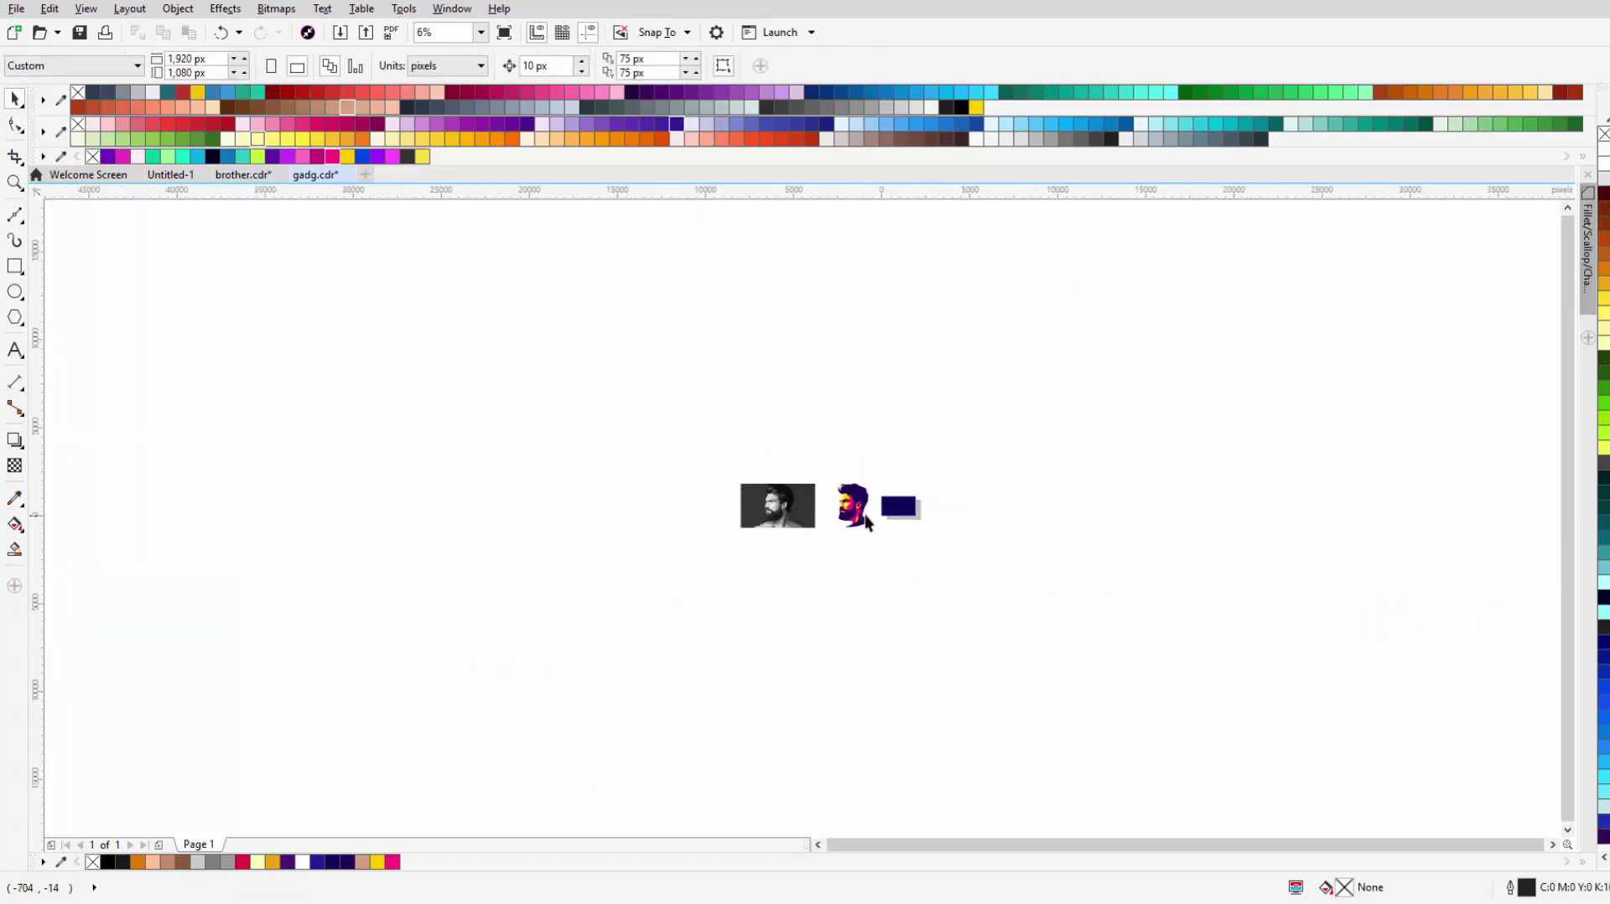
scroll(864, 515, up, 2)
drag(915, 352, 742, 579)
scroll(852, 483, up, 3)
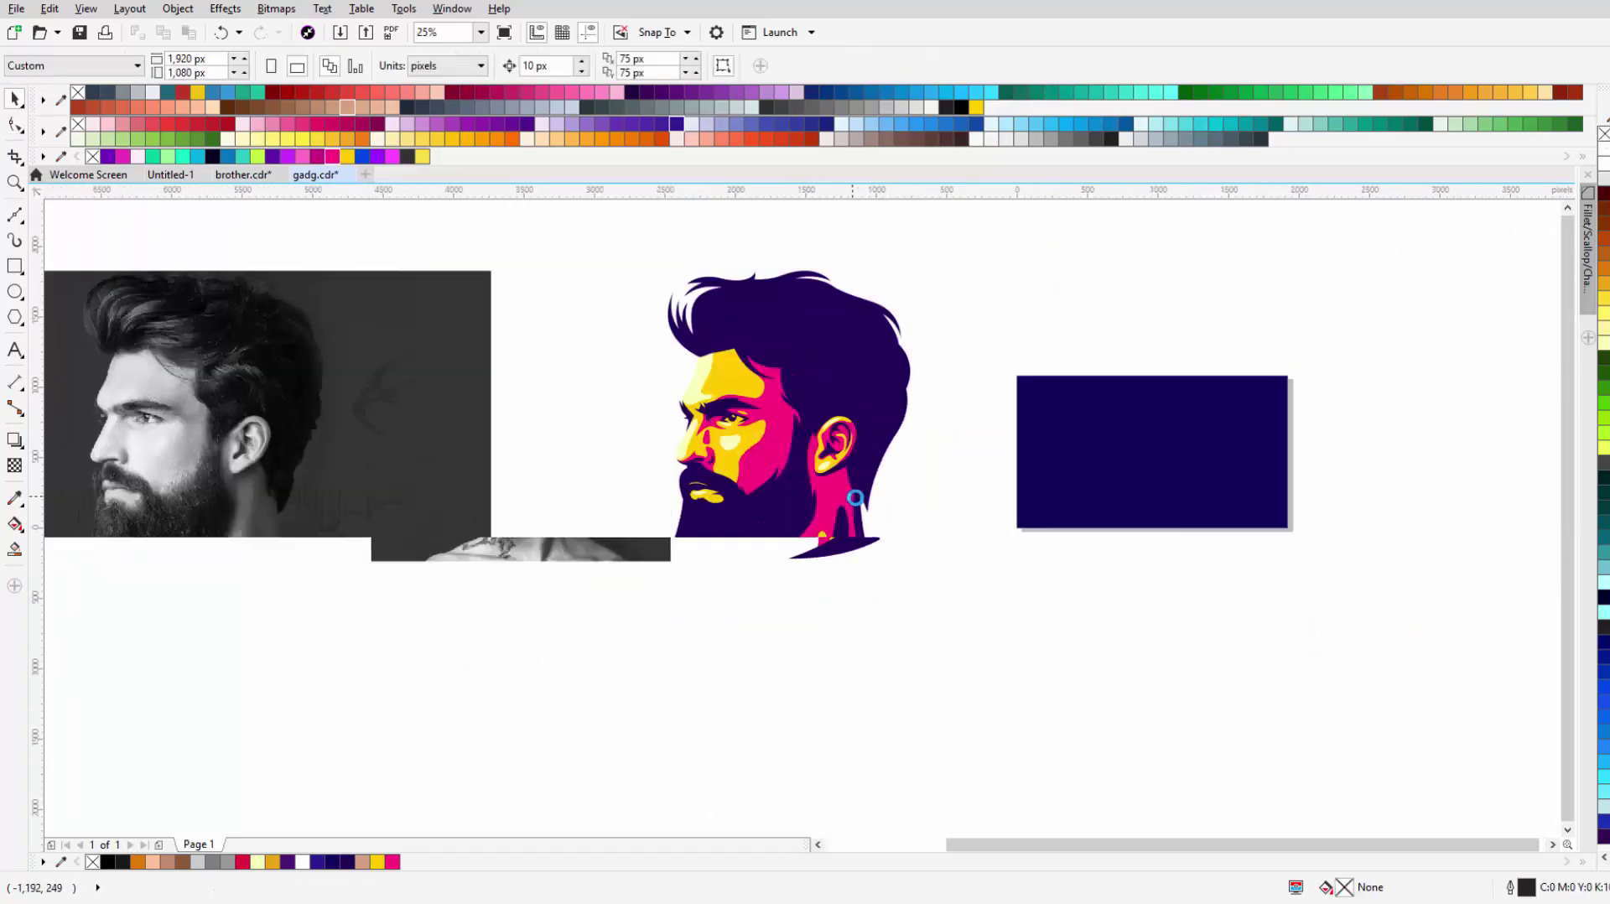
scroll(852, 484, up, 2)
double_click(875, 503)
drag(875, 436, 803, 560)
scroll(803, 567, down, 3)
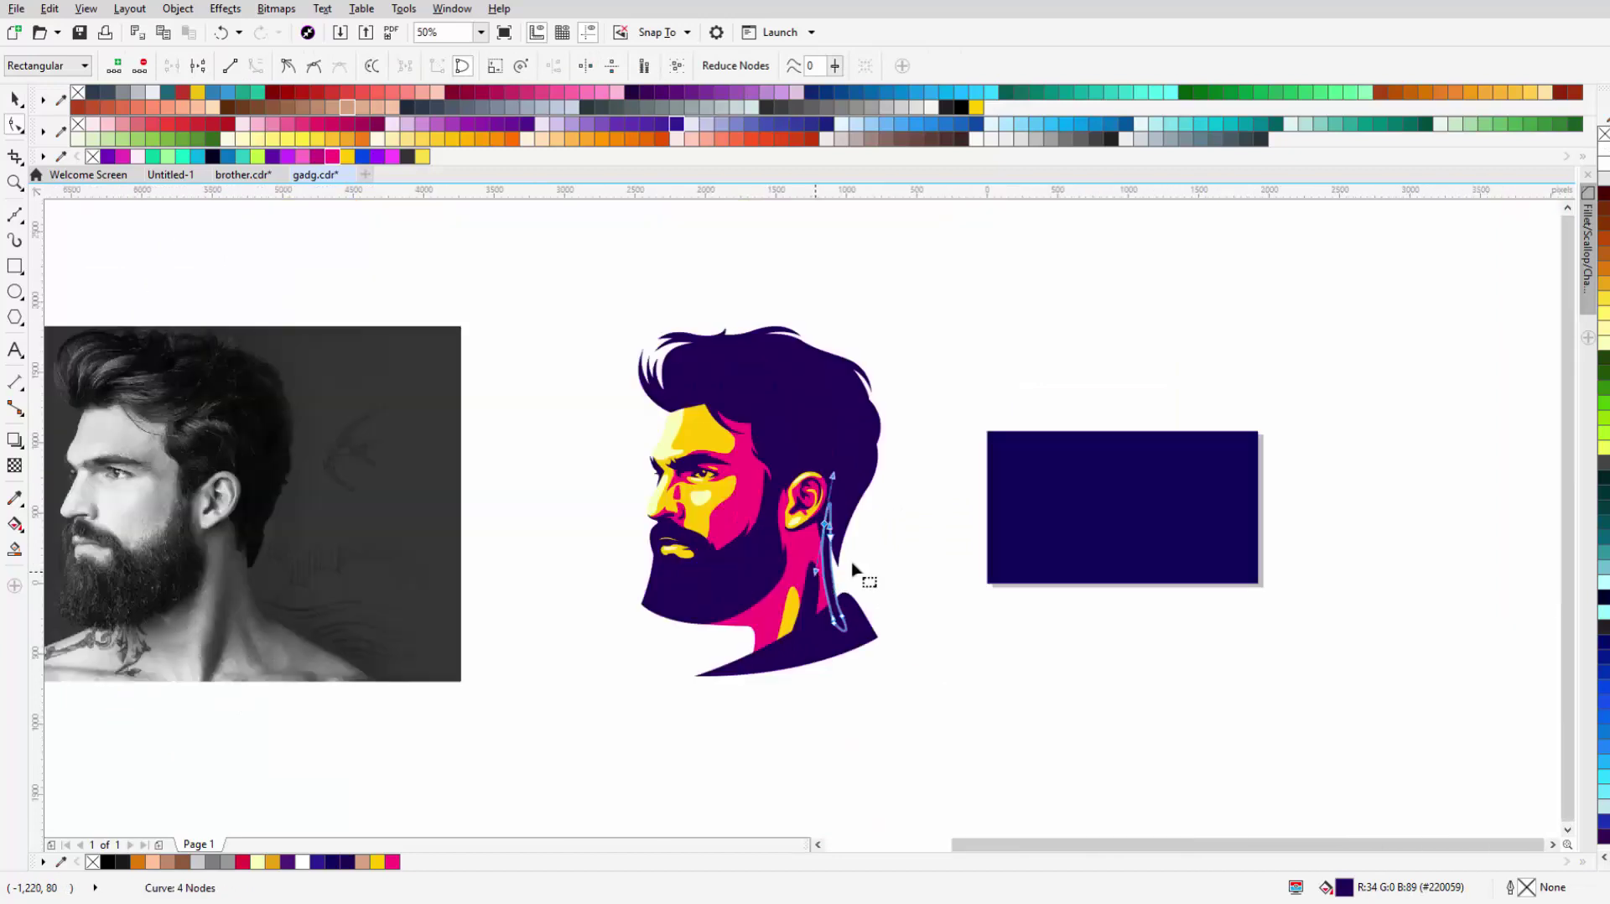
scroll(856, 576, down, 2)
scroll(880, 545, up, 4)
scroll(927, 668, down, 3)
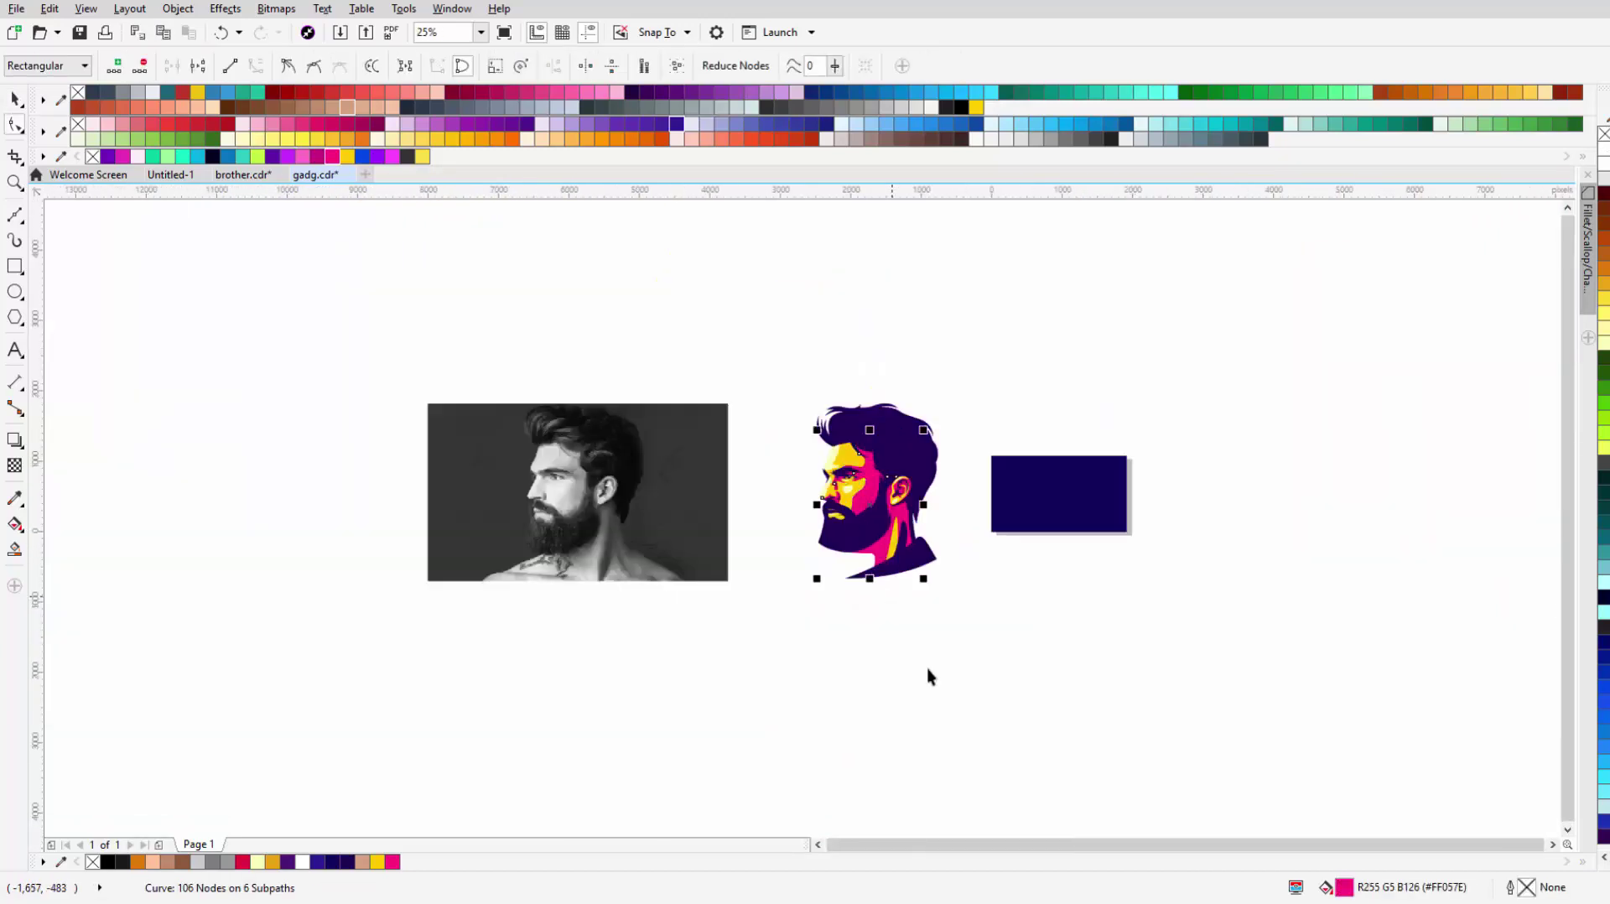
scroll(924, 659, down, 2)
key(space)
scroll(925, 659, up, 1)
scroll(890, 642, up, 3)
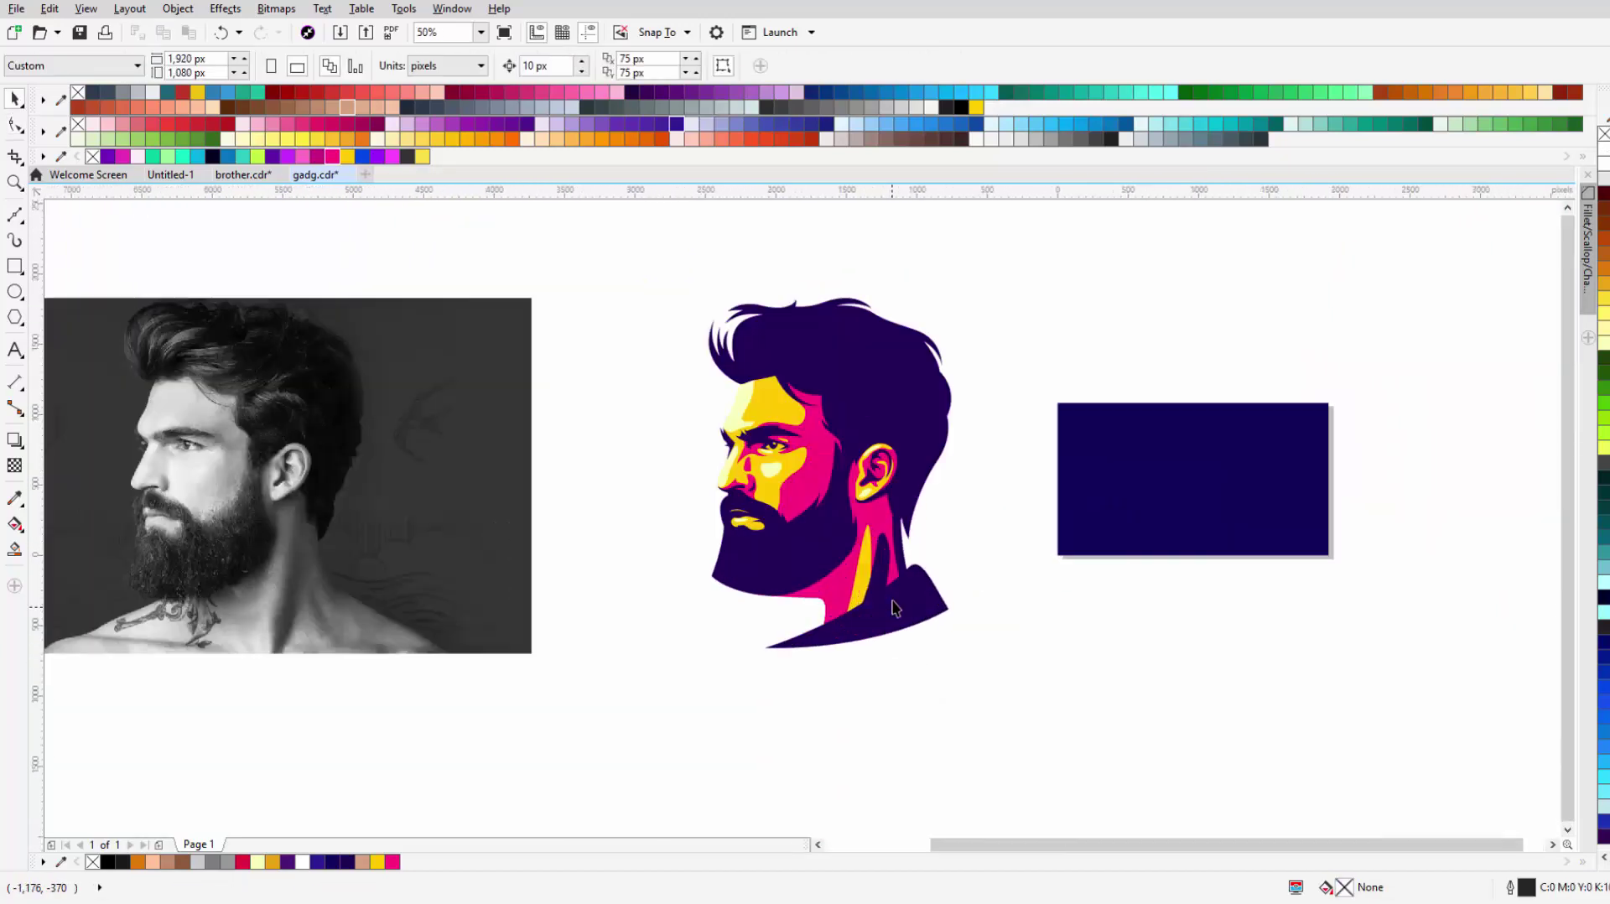
key(space)
scroll(906, 588, up, 3)
scroll(894, 509, down, 3)
scroll(894, 509, up, 2)
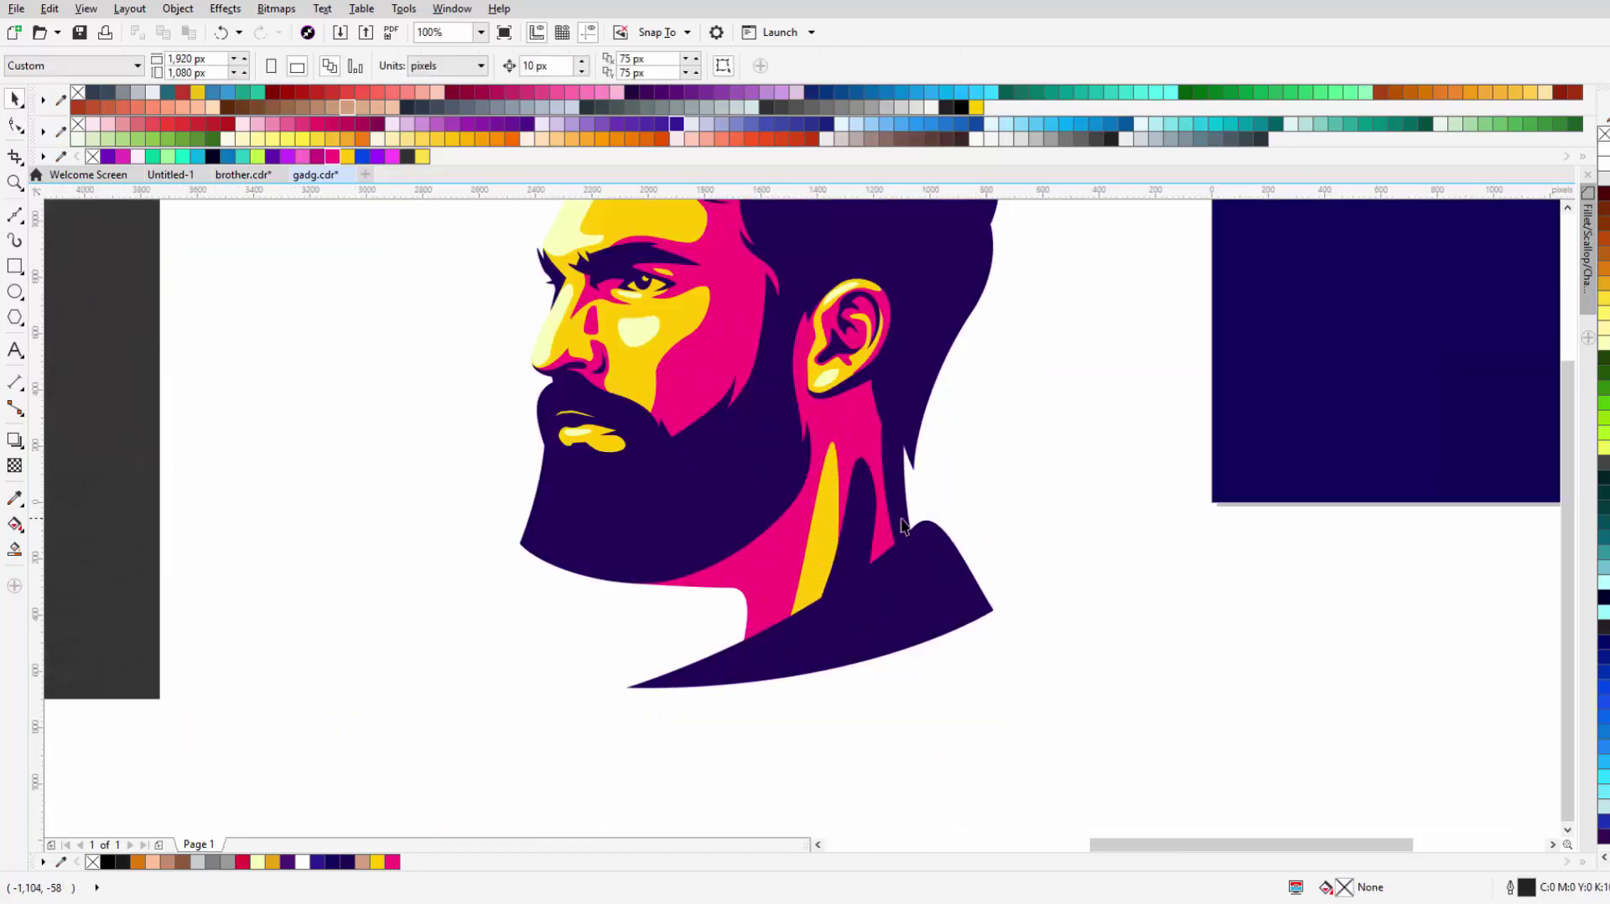
scroll(931, 587, down, 3)
key(space)
scroll(701, 587, up, 1)
key(space)
scroll(702, 563, up, 1)
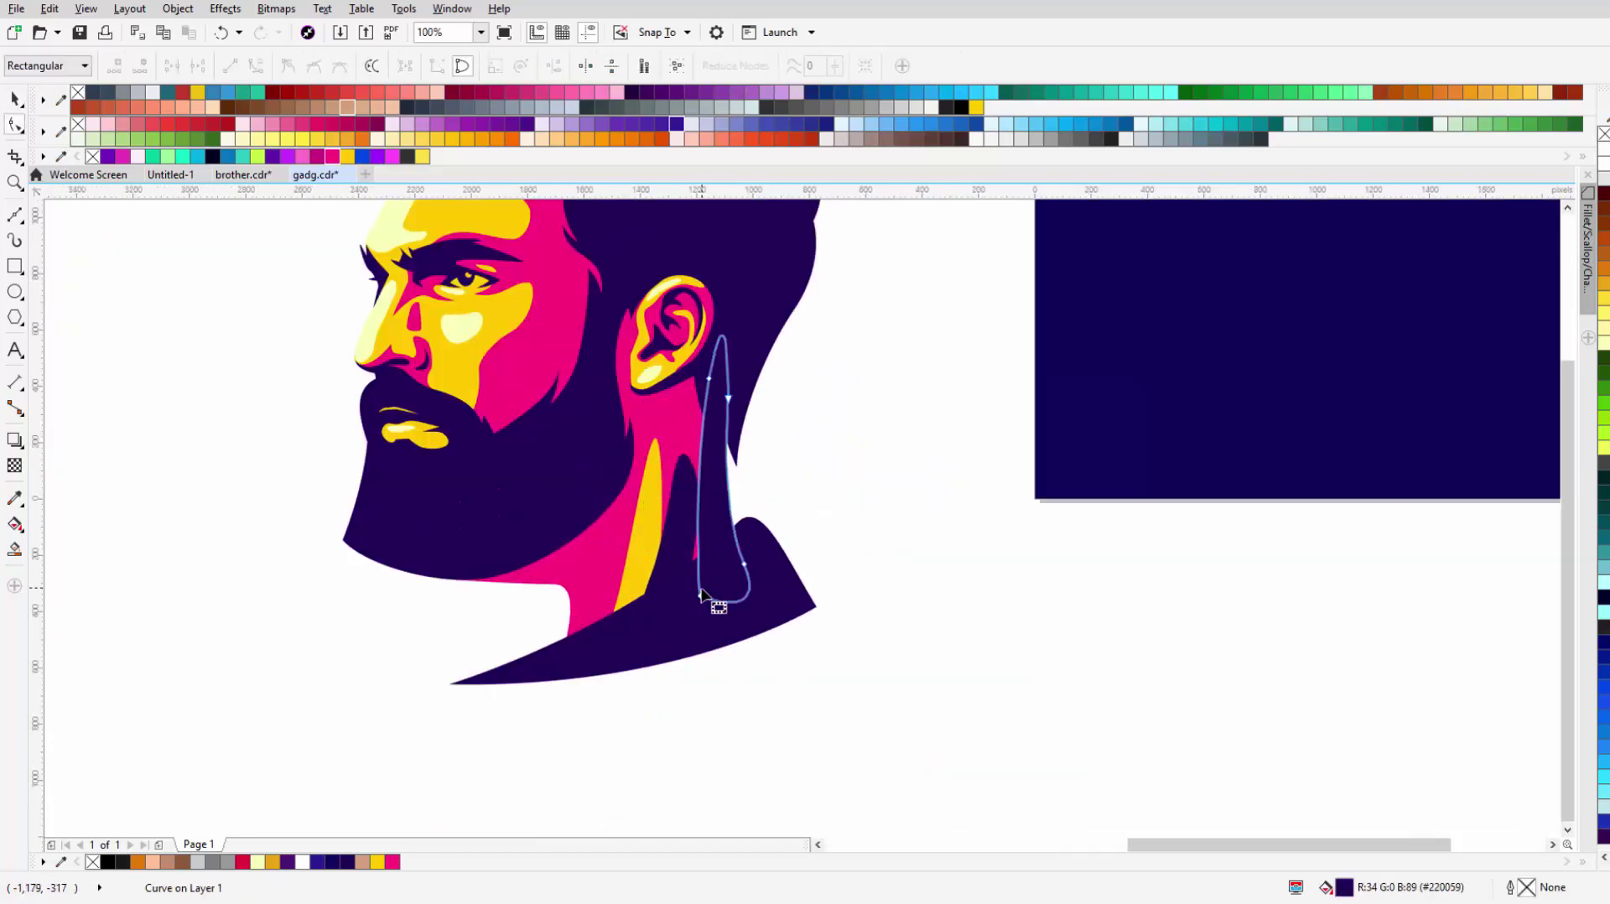
scroll(683, 616, down, 2)
key(space)
scroll(646, 592, up, 3)
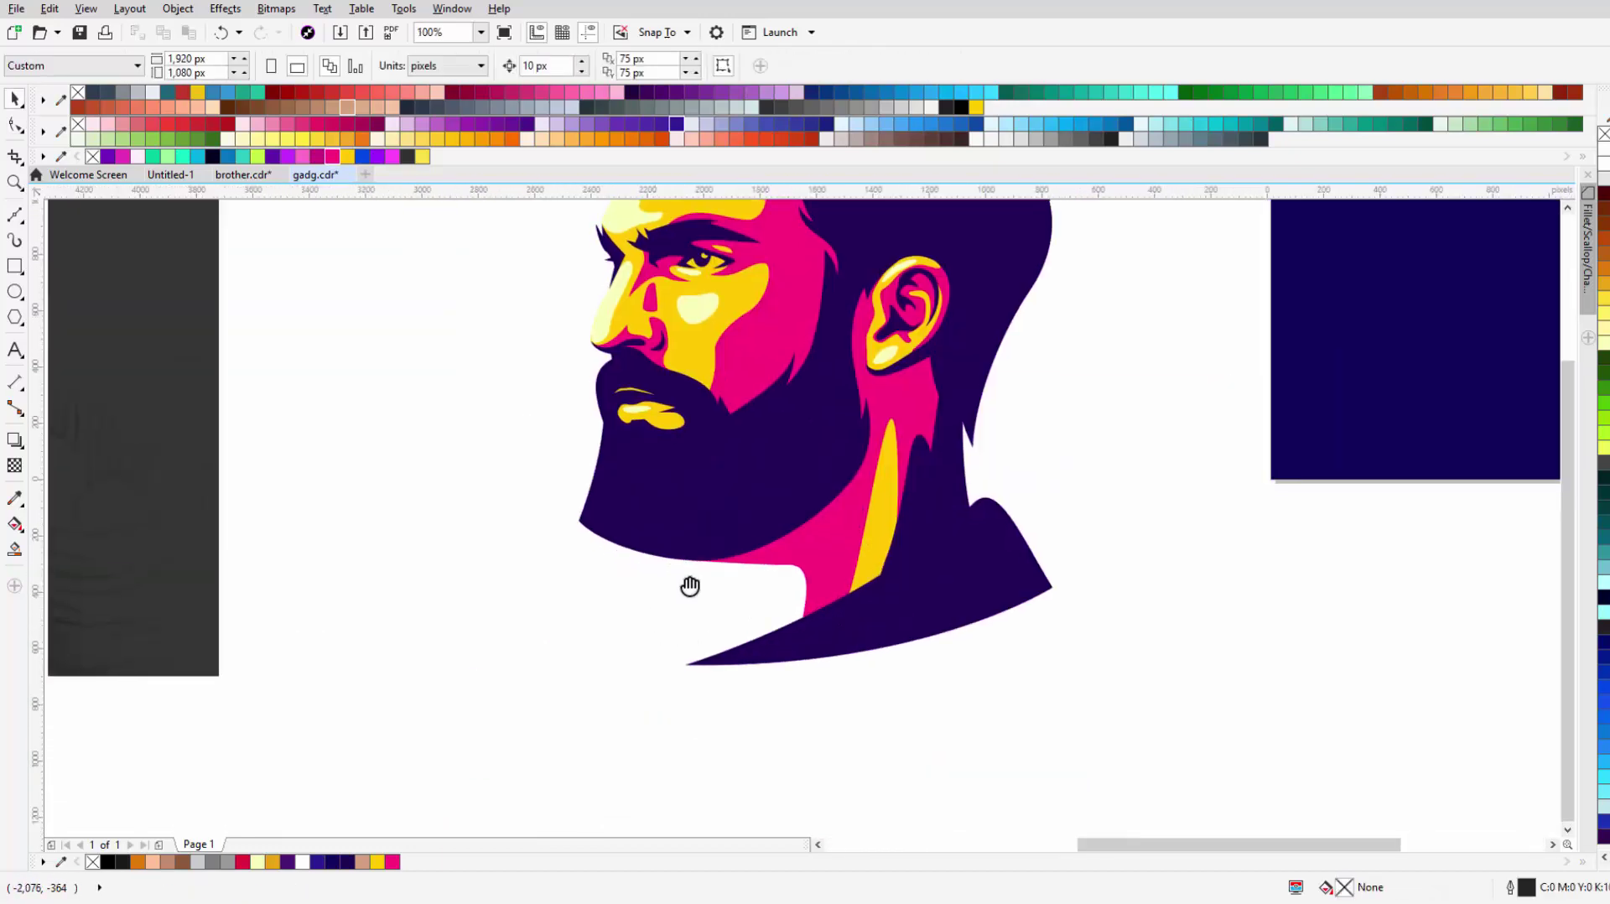
scroll(495, 570, down, 3)
scroll(726, 520, up, 2)
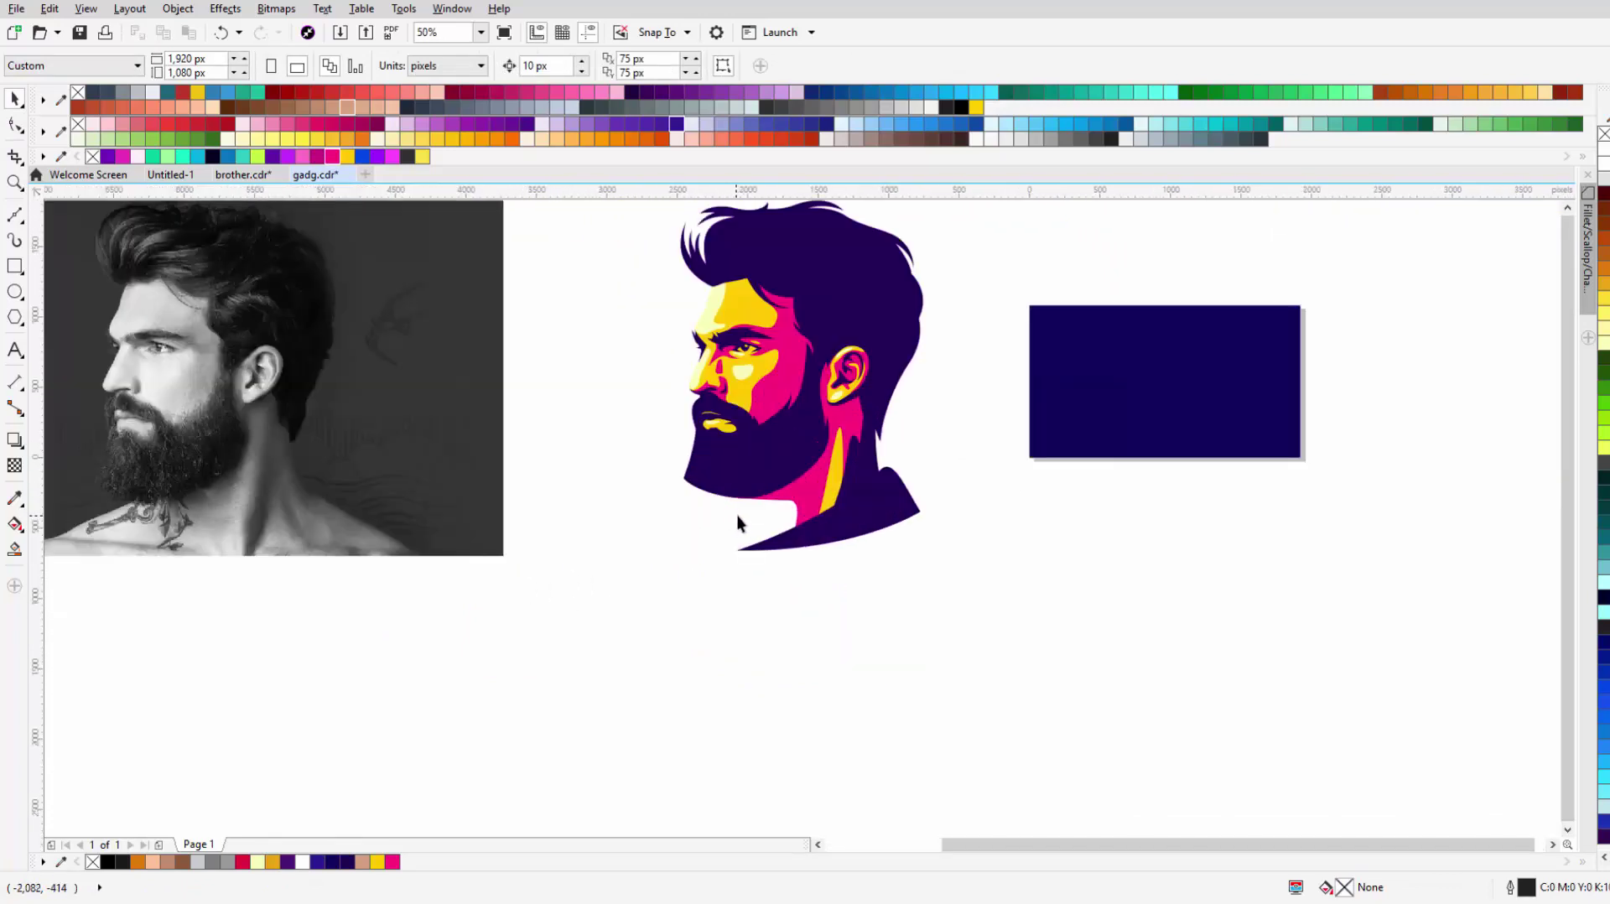
click(765, 539)
key(space)
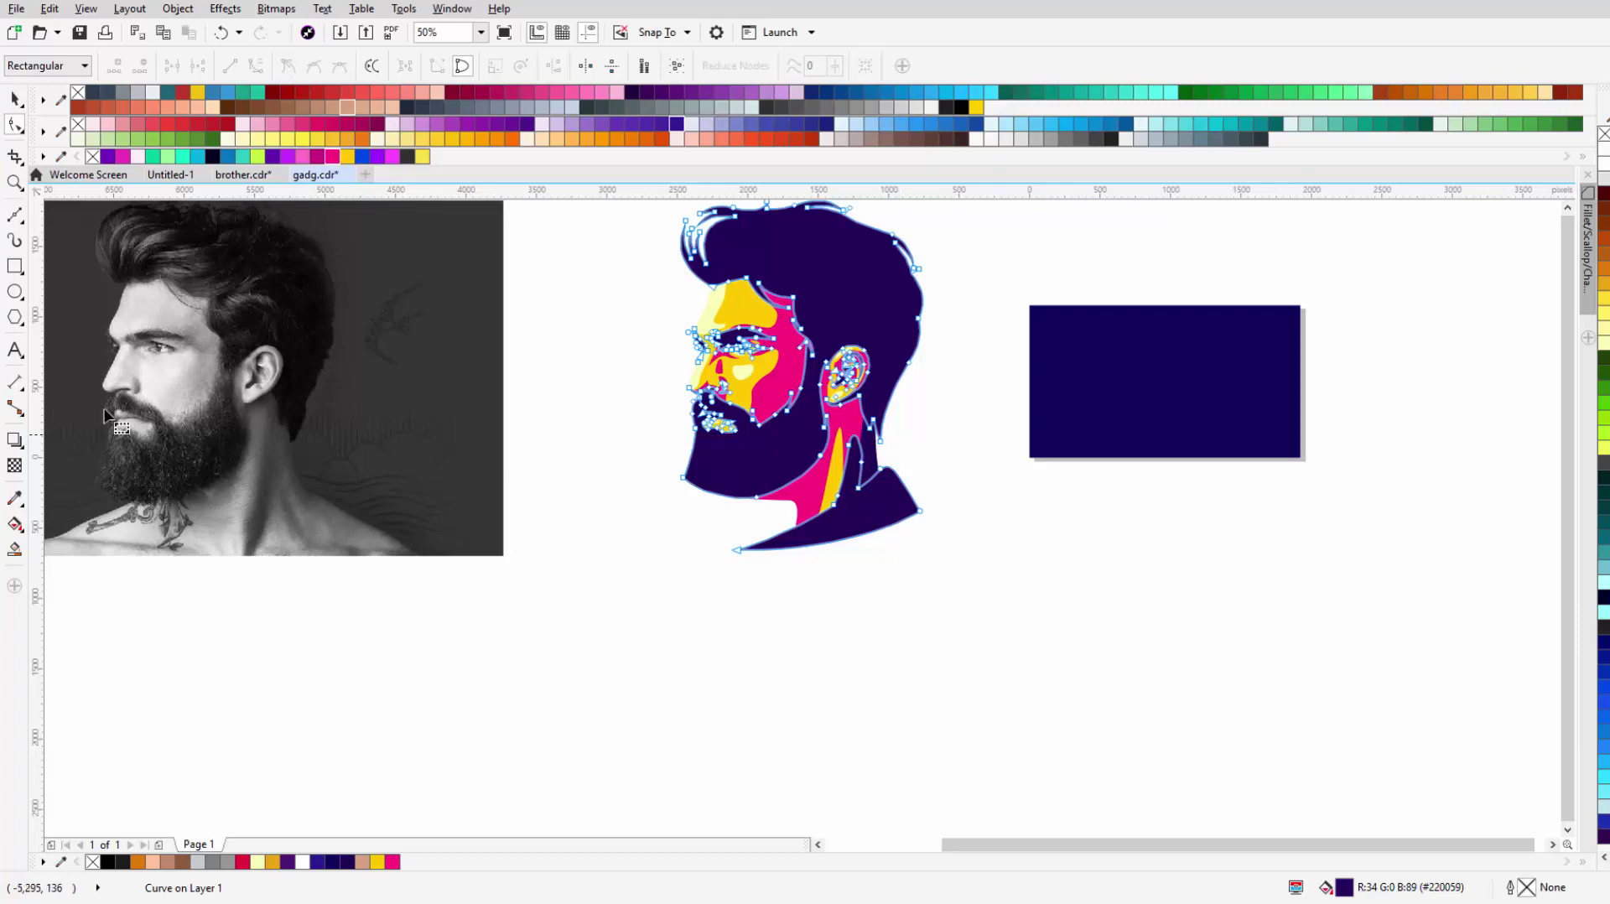
key(space)
key(space)
scroll(650, 564, down, 2)
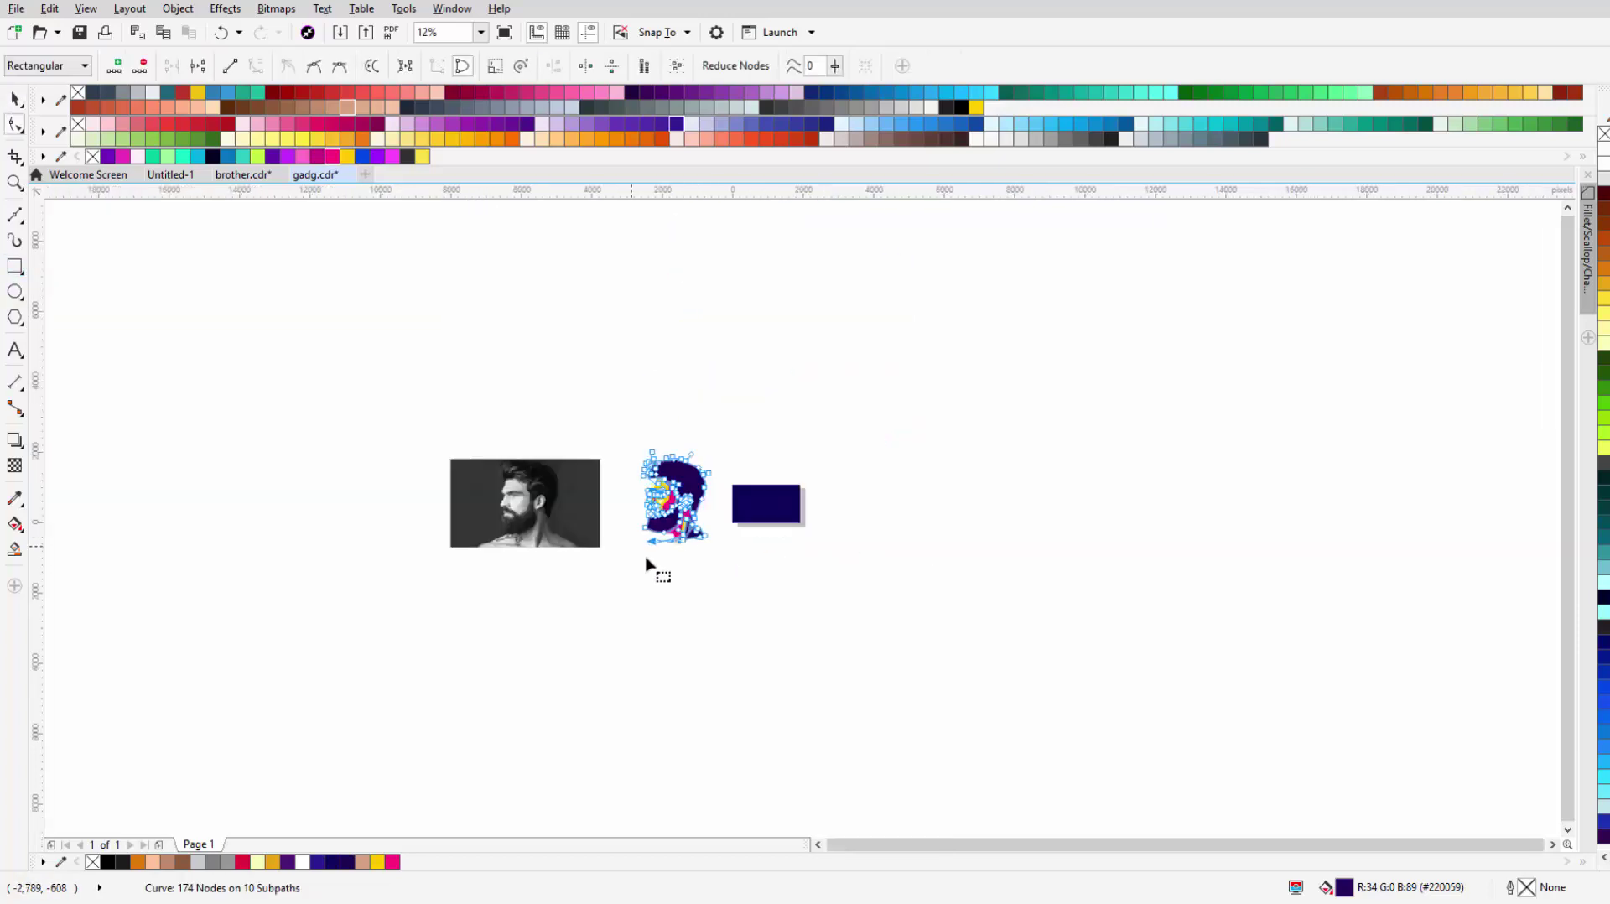
key(space)
scroll(692, 544, up, 2)
click(692, 541)
key(space)
scroll(730, 512, up, 1)
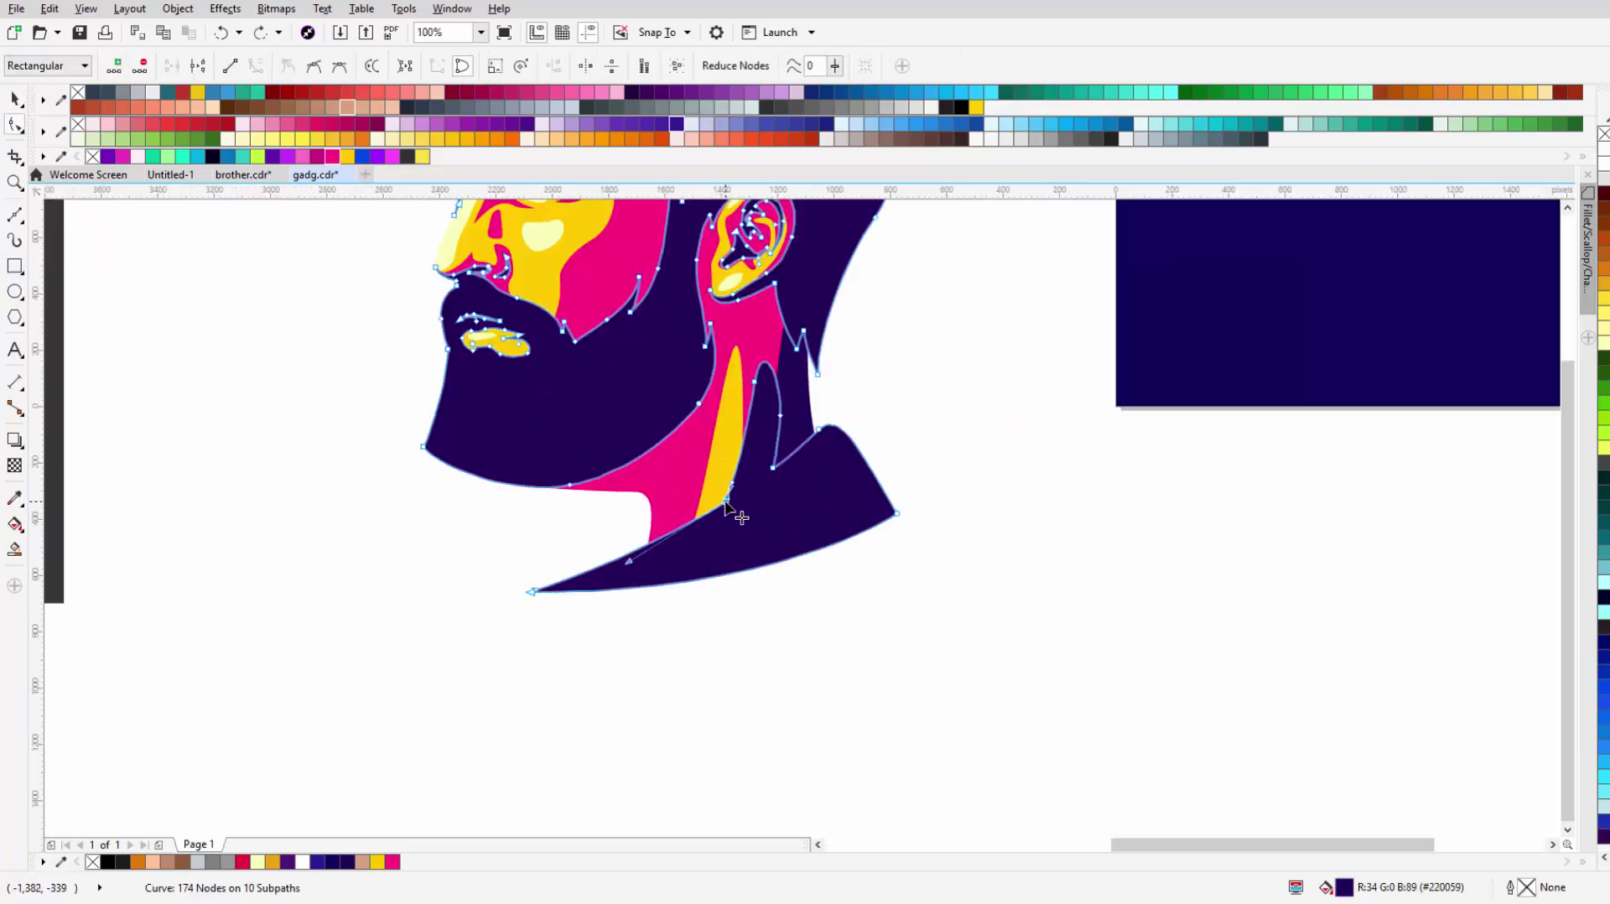
key(space)
scroll(550, 606, down, 3)
scroll(662, 513, up, 1)
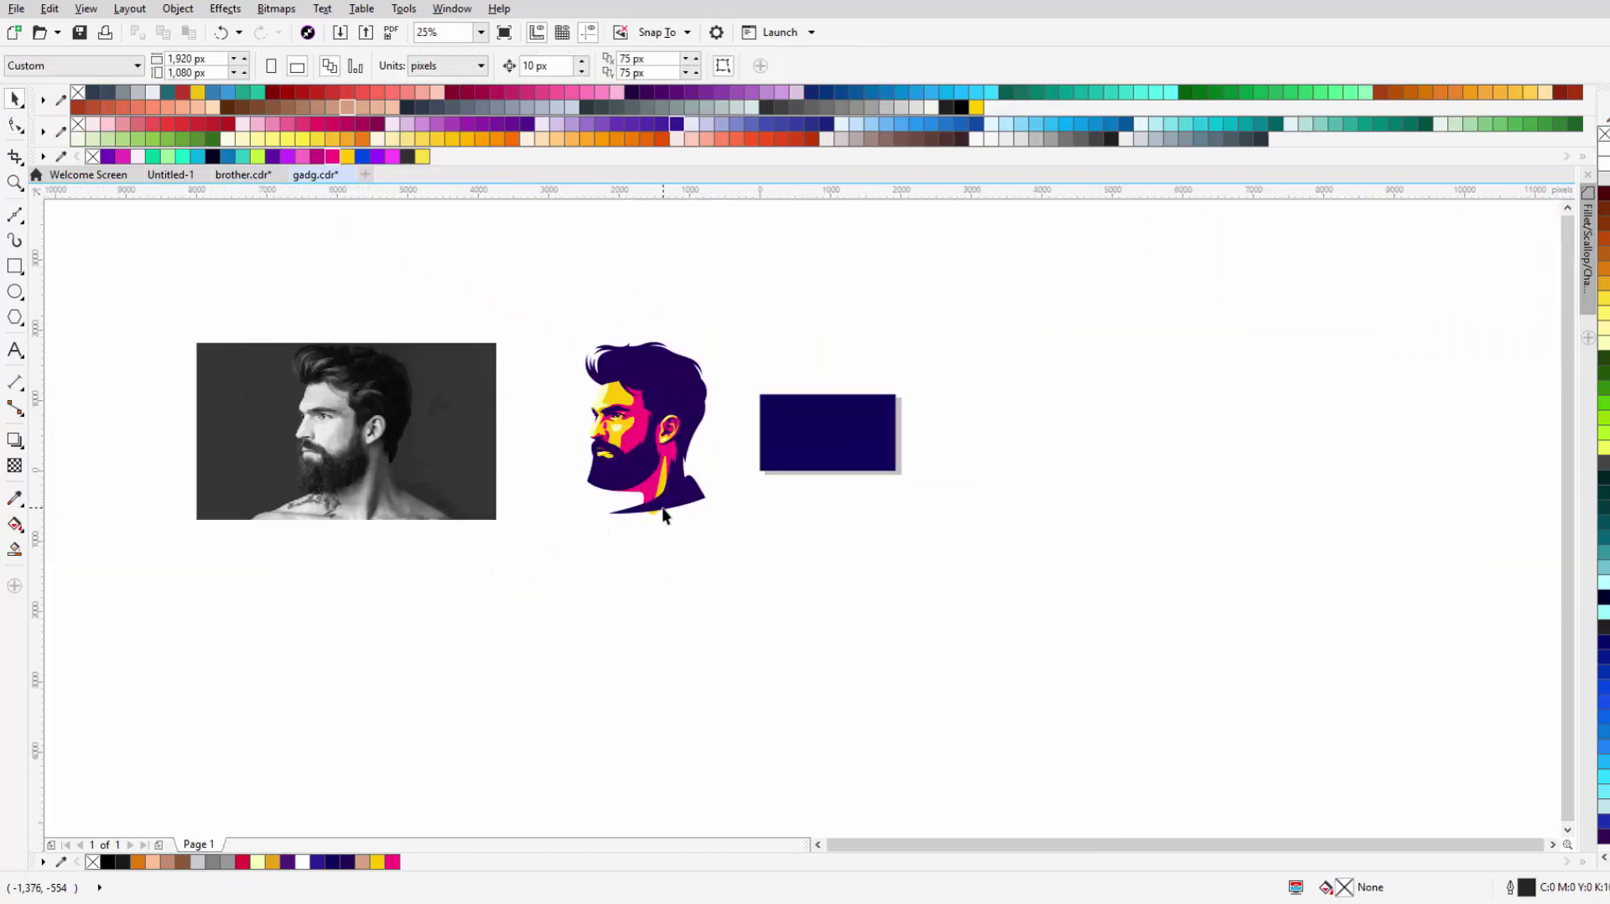
scroll(663, 514, up, 1)
scroll(663, 514, up, 2)
Step: Draw a closed collar shape under the chin with the Bézier tool
click(15, 216)
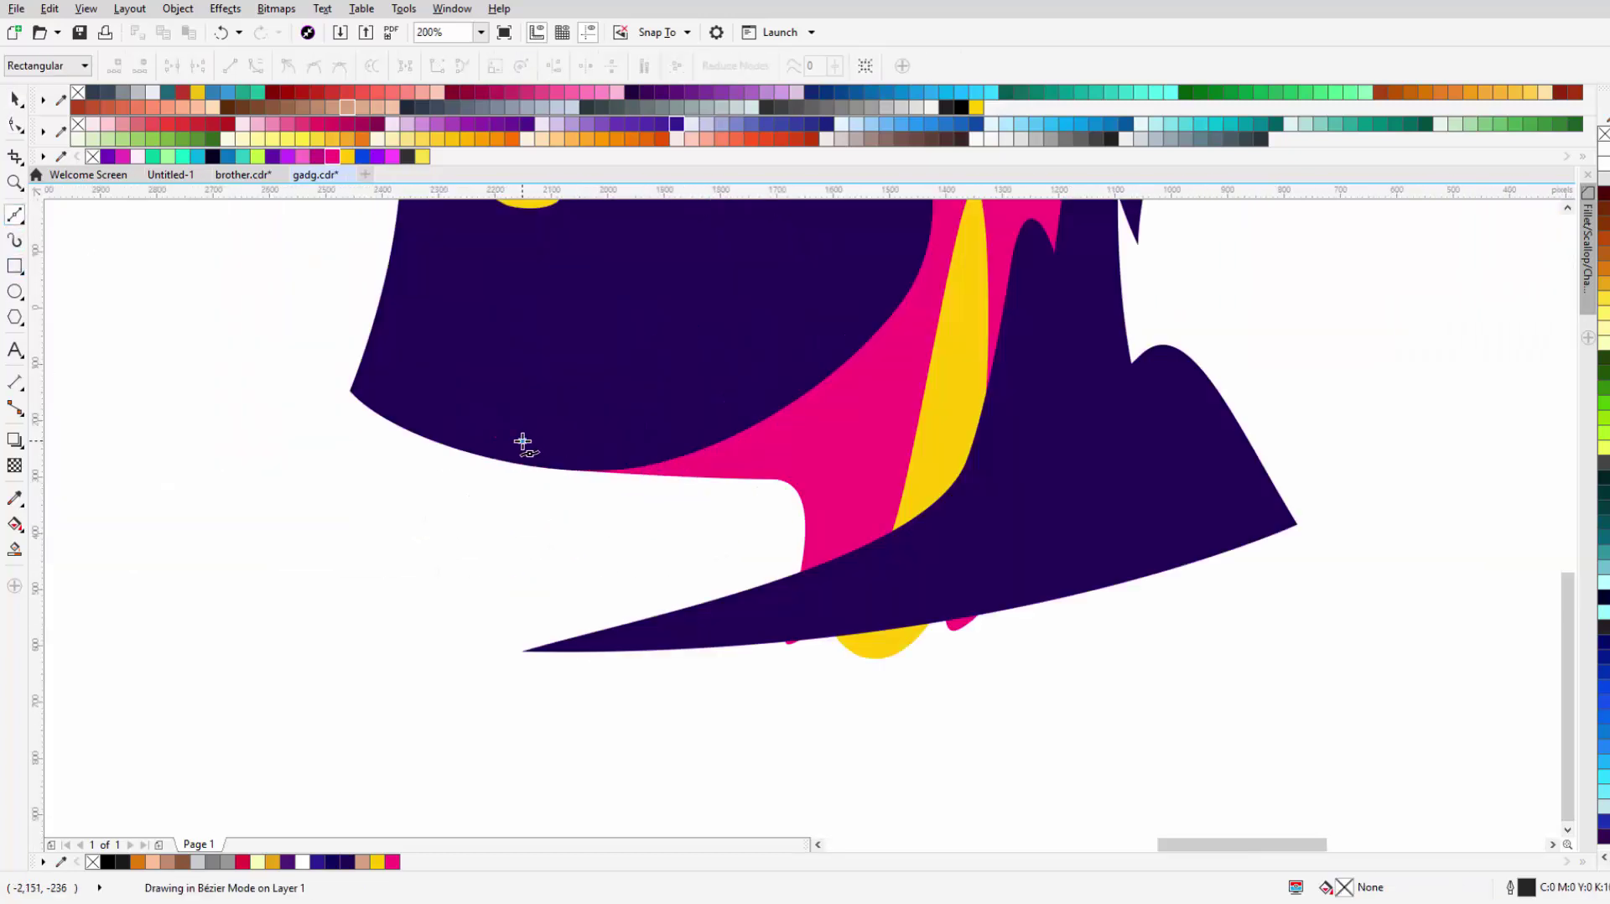
drag(687, 631, 788, 621)
click(523, 440)
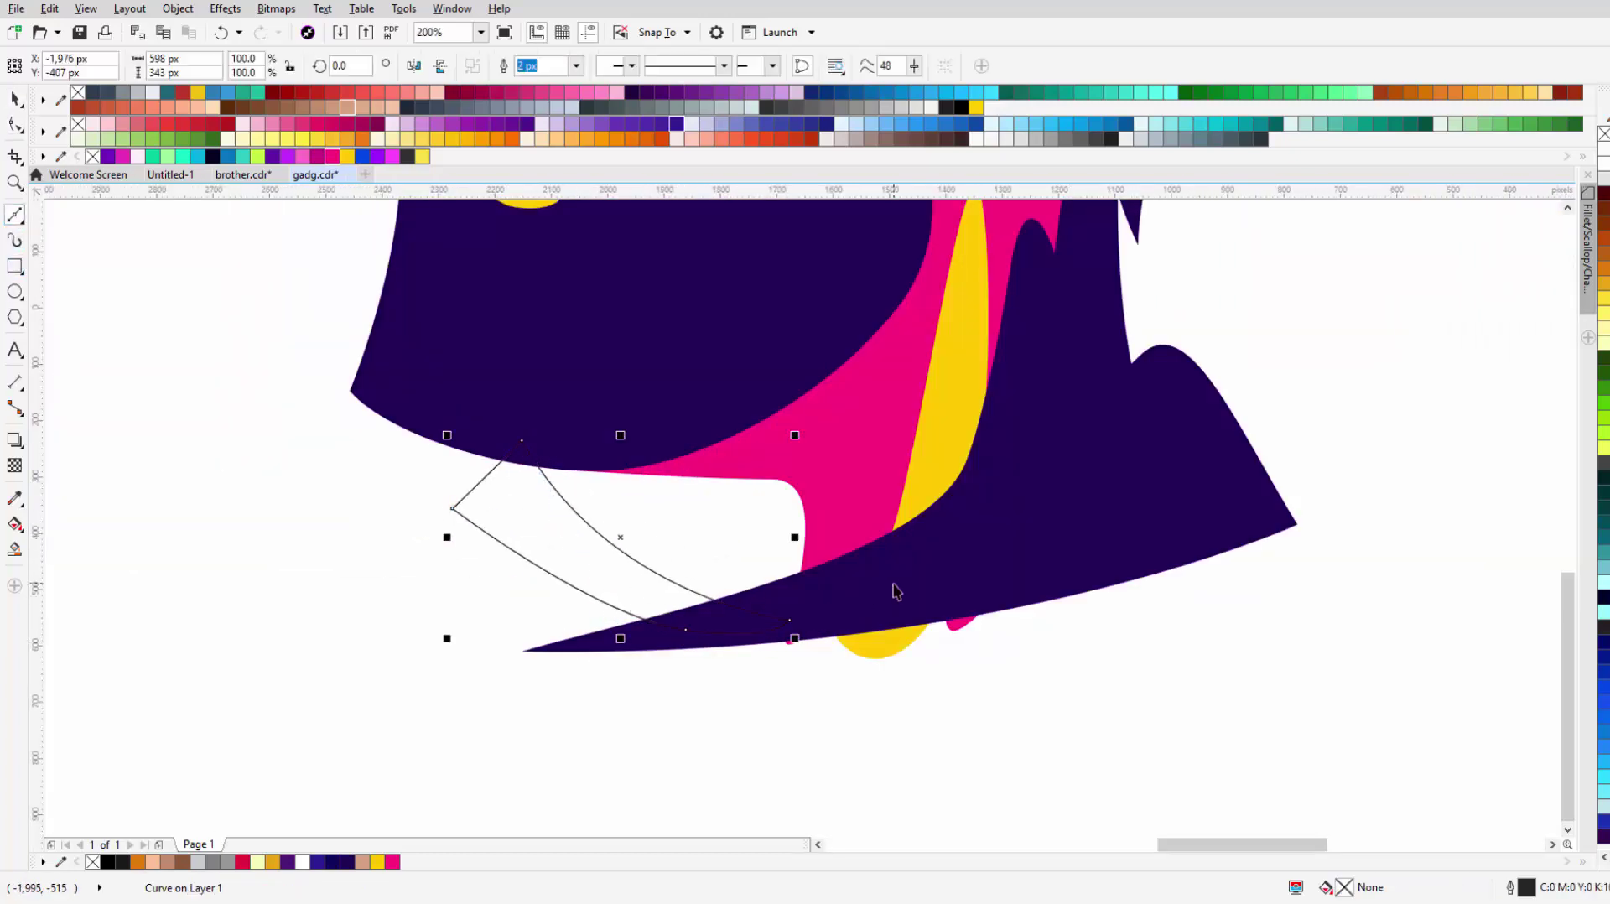
scroll(555, 678, down, 3)
scroll(556, 678, up, 2)
click(583, 585)
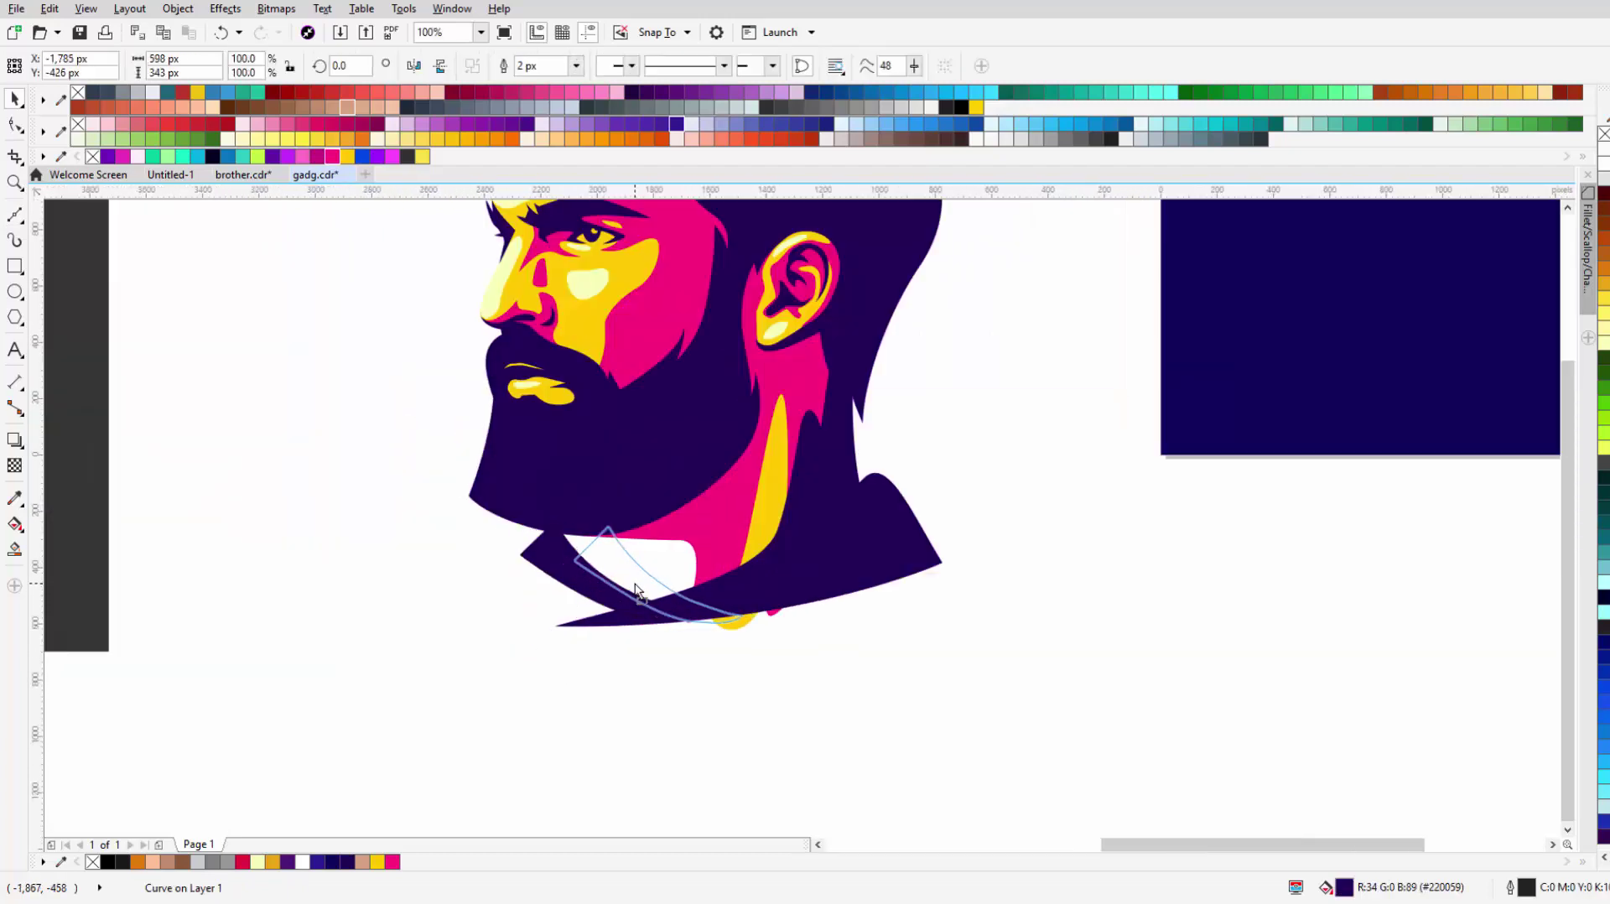
scroll(602, 688, down, 3)
scroll(587, 638, up, 1)
scroll(544, 551, up, 2)
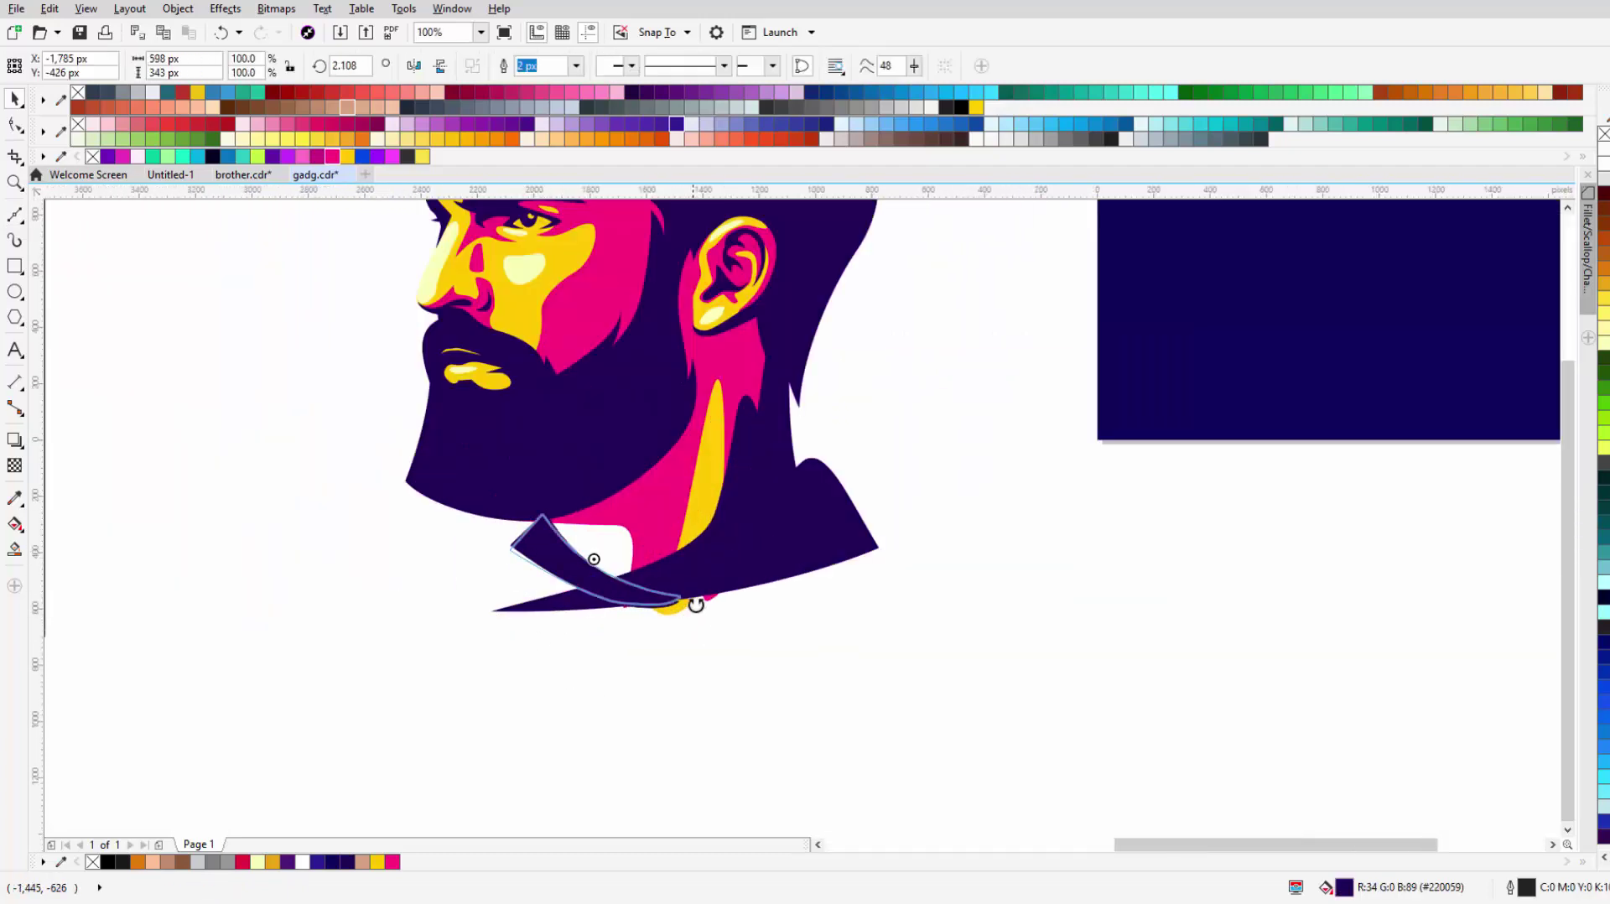
scroll(696, 603, down, 3)
Step: Pull the collar's top point up under the chin
key(F10)
scroll(766, 667, up, 4)
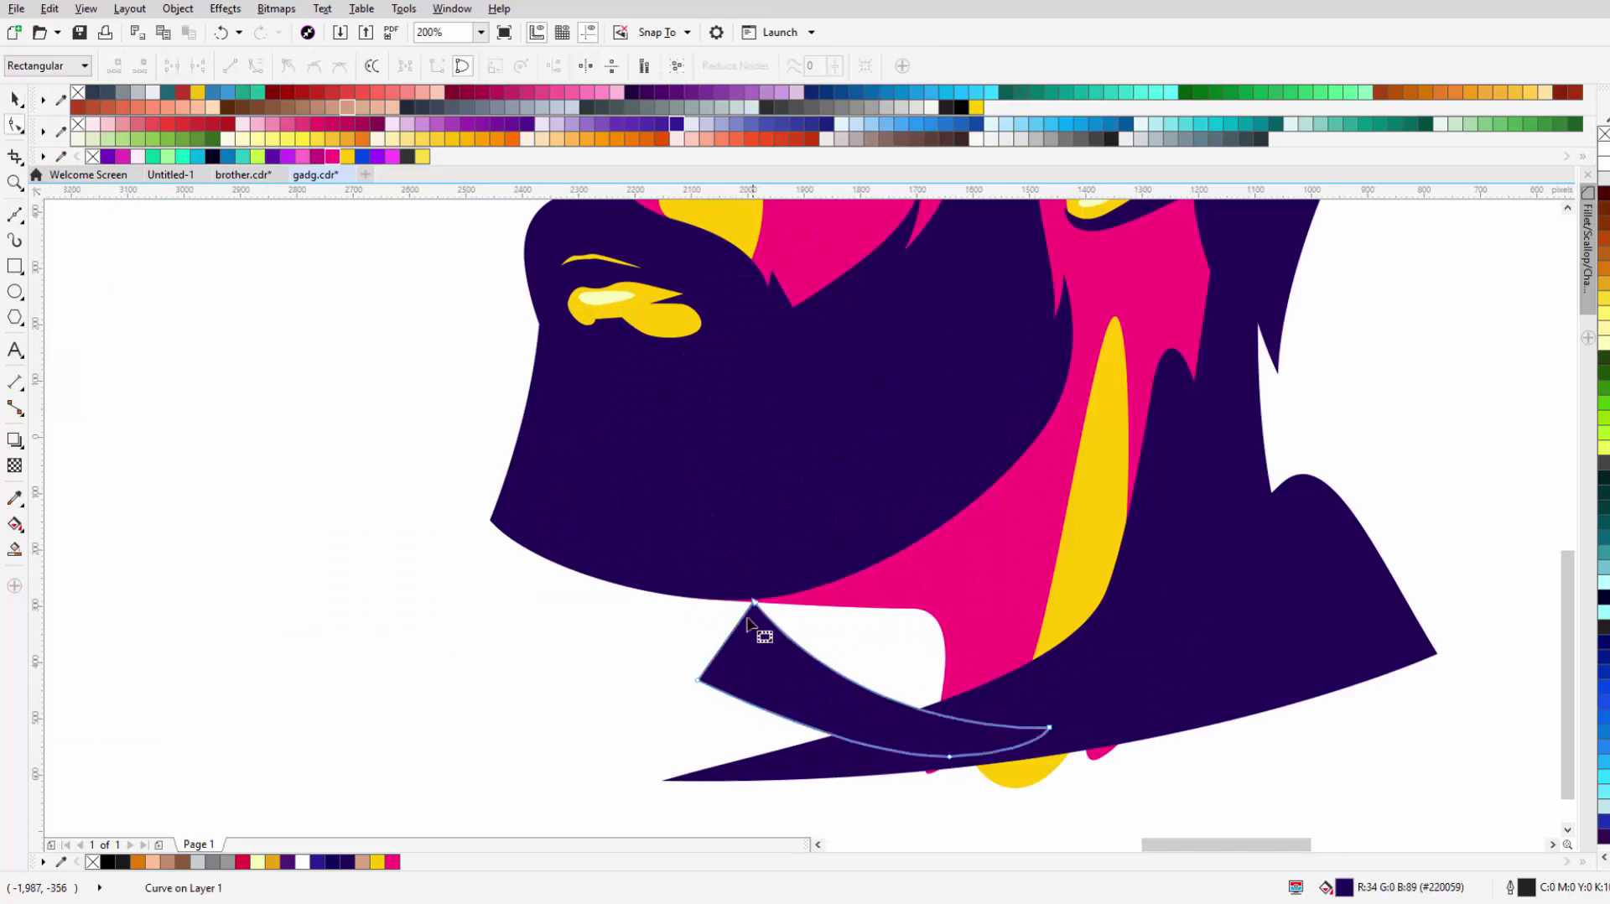
drag(749, 620, 742, 579)
scroll(696, 671, down, 5)
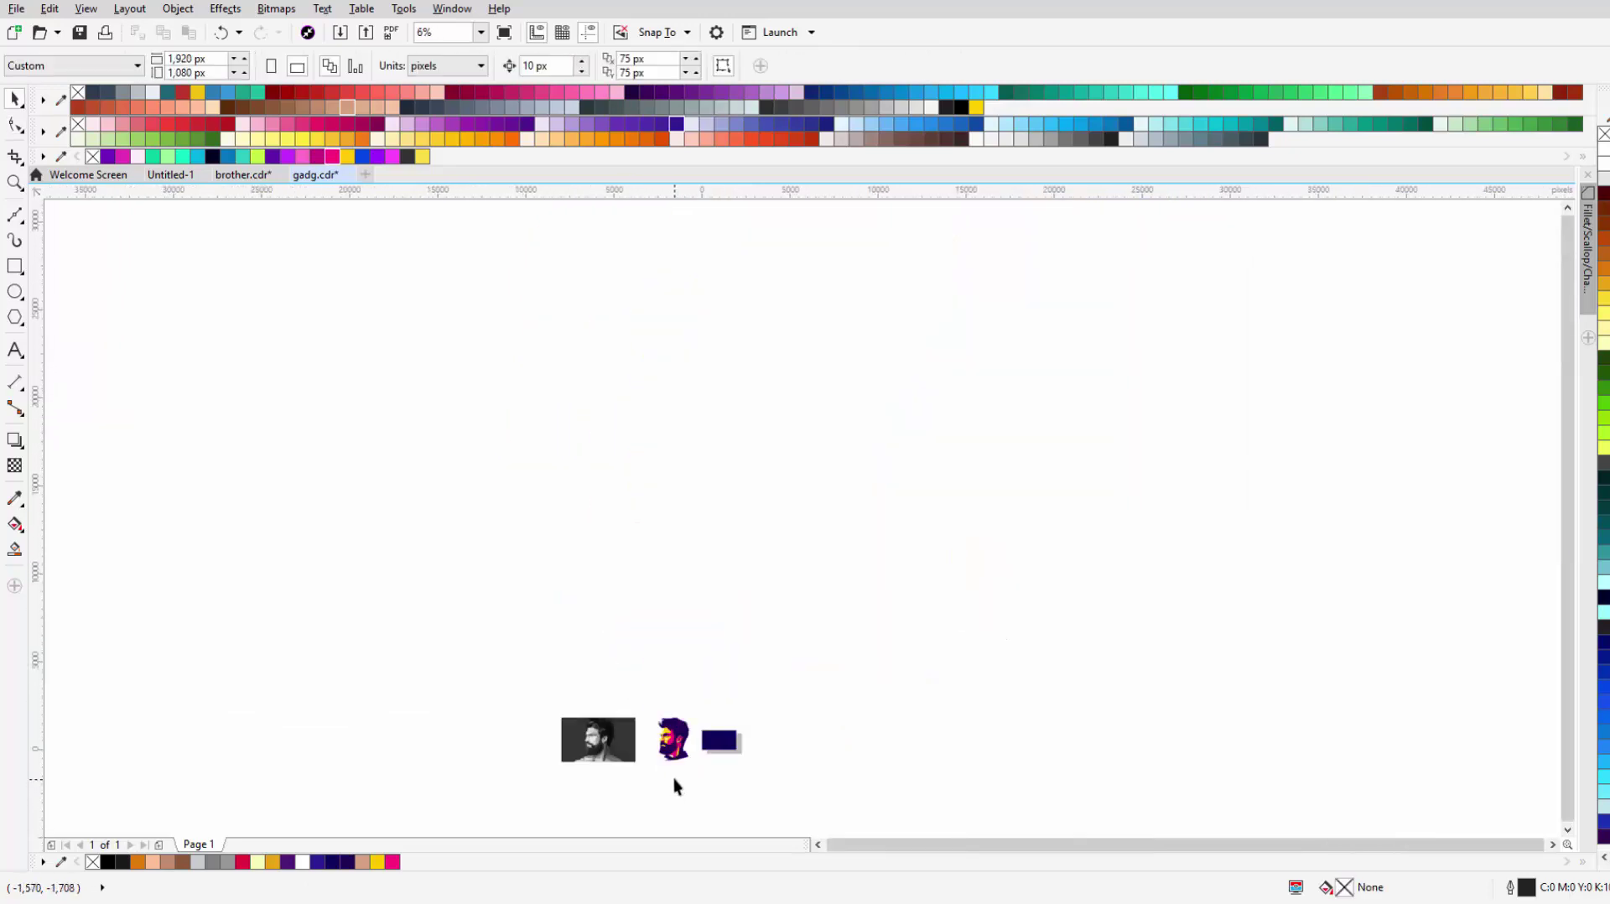
scroll(676, 786, up, 1)
scroll(654, 755, up, 2)
Step: Refine the collar's lower corner and stretch its right point further right
key(F10)
drag(615, 727, 588, 772)
scroll(627, 764, down, 4)
scroll(637, 738, up, 2)
scroll(654, 688, up, 1)
scroll(696, 612, up, 2)
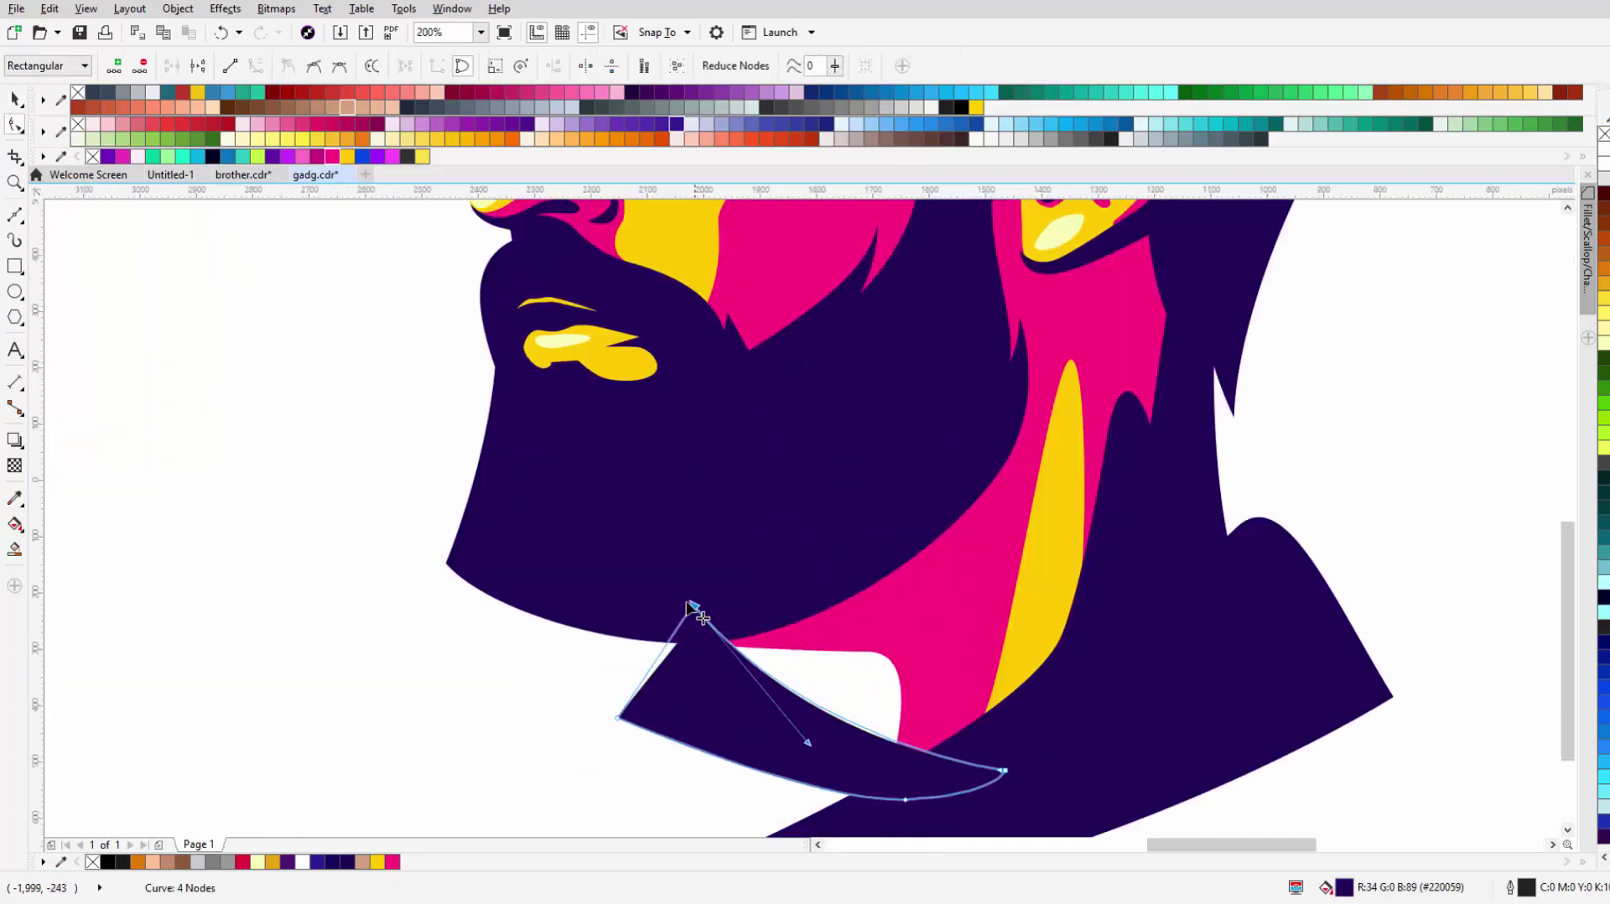
drag(1004, 770, 1054, 773)
scroll(839, 713, down, 2)
scroll(780, 721, up, 1)
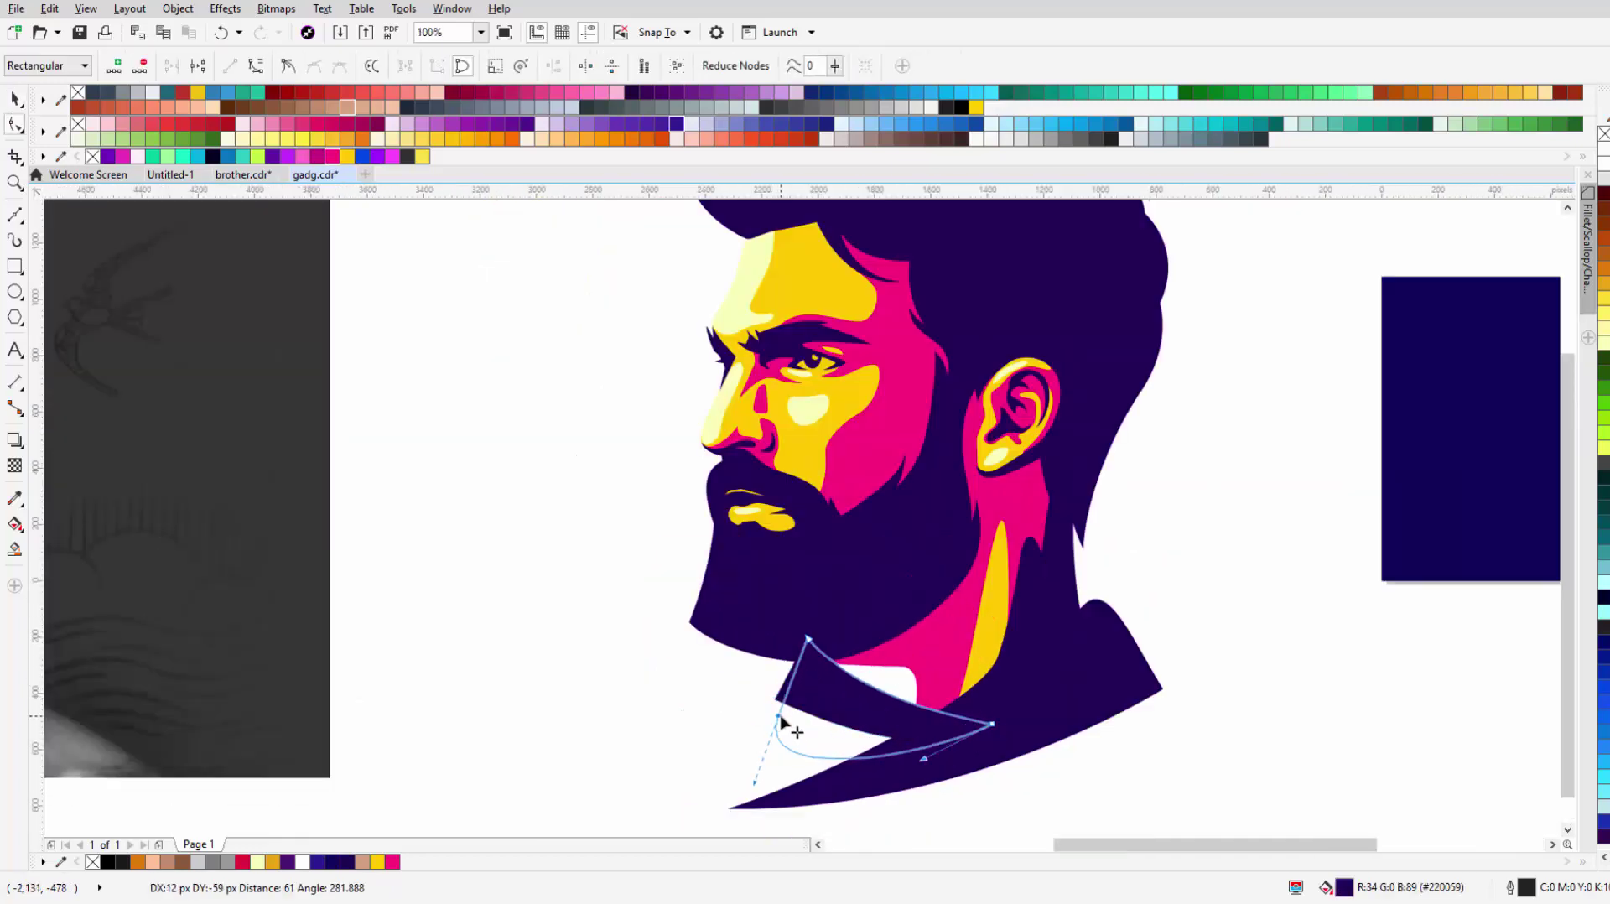
scroll(738, 718, down, 1)
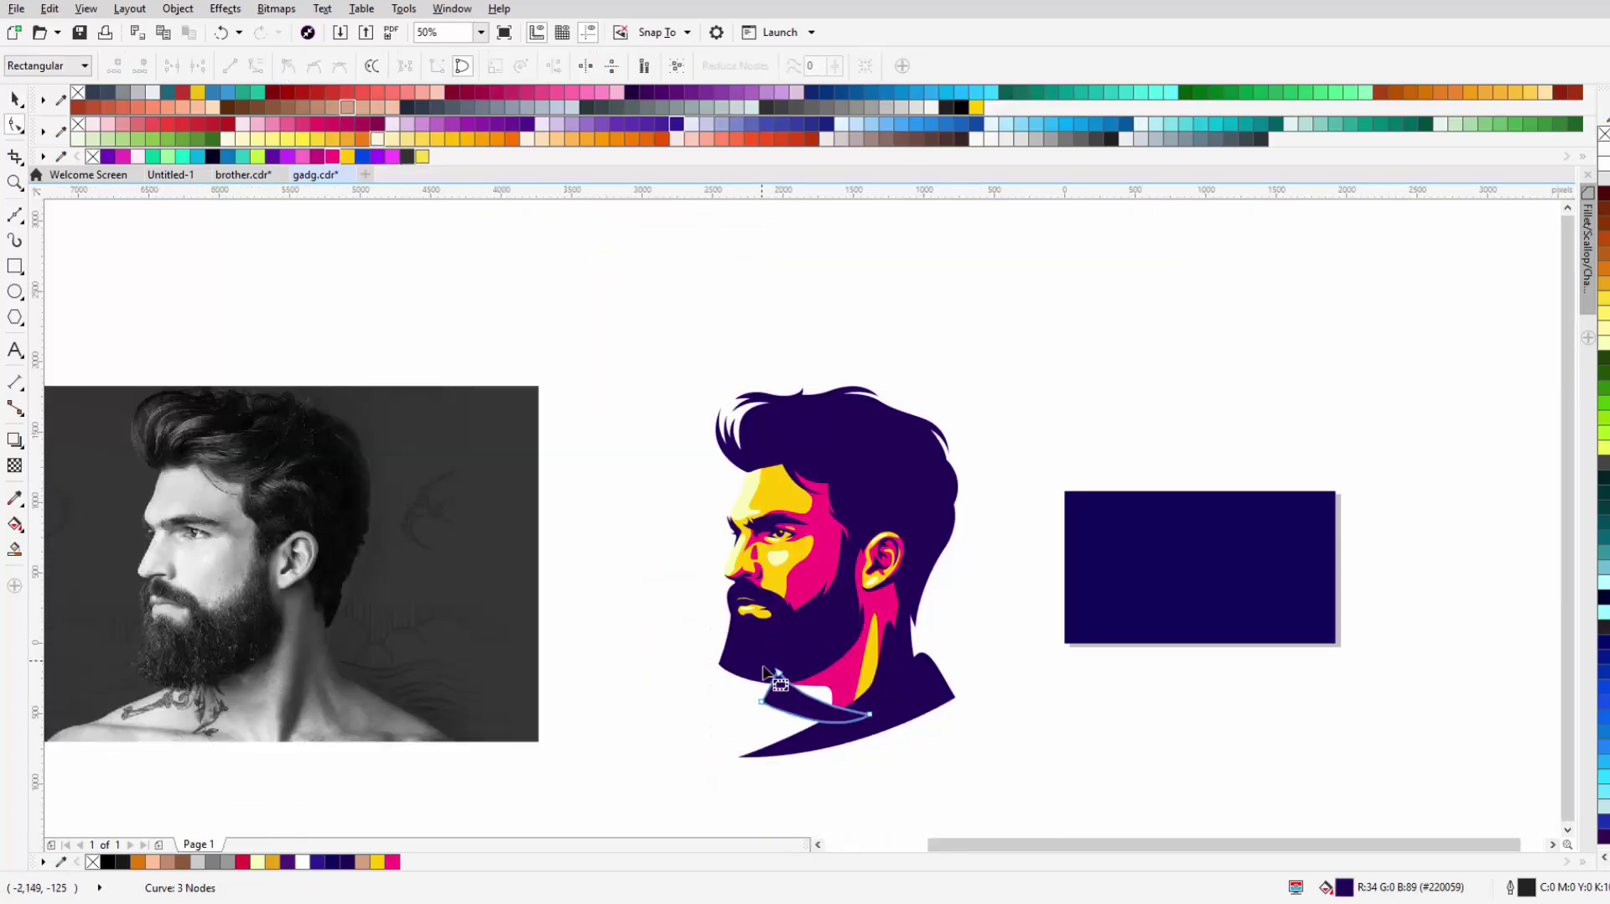
scroll(765, 674, up, 1)
scroll(746, 603, down, 3)
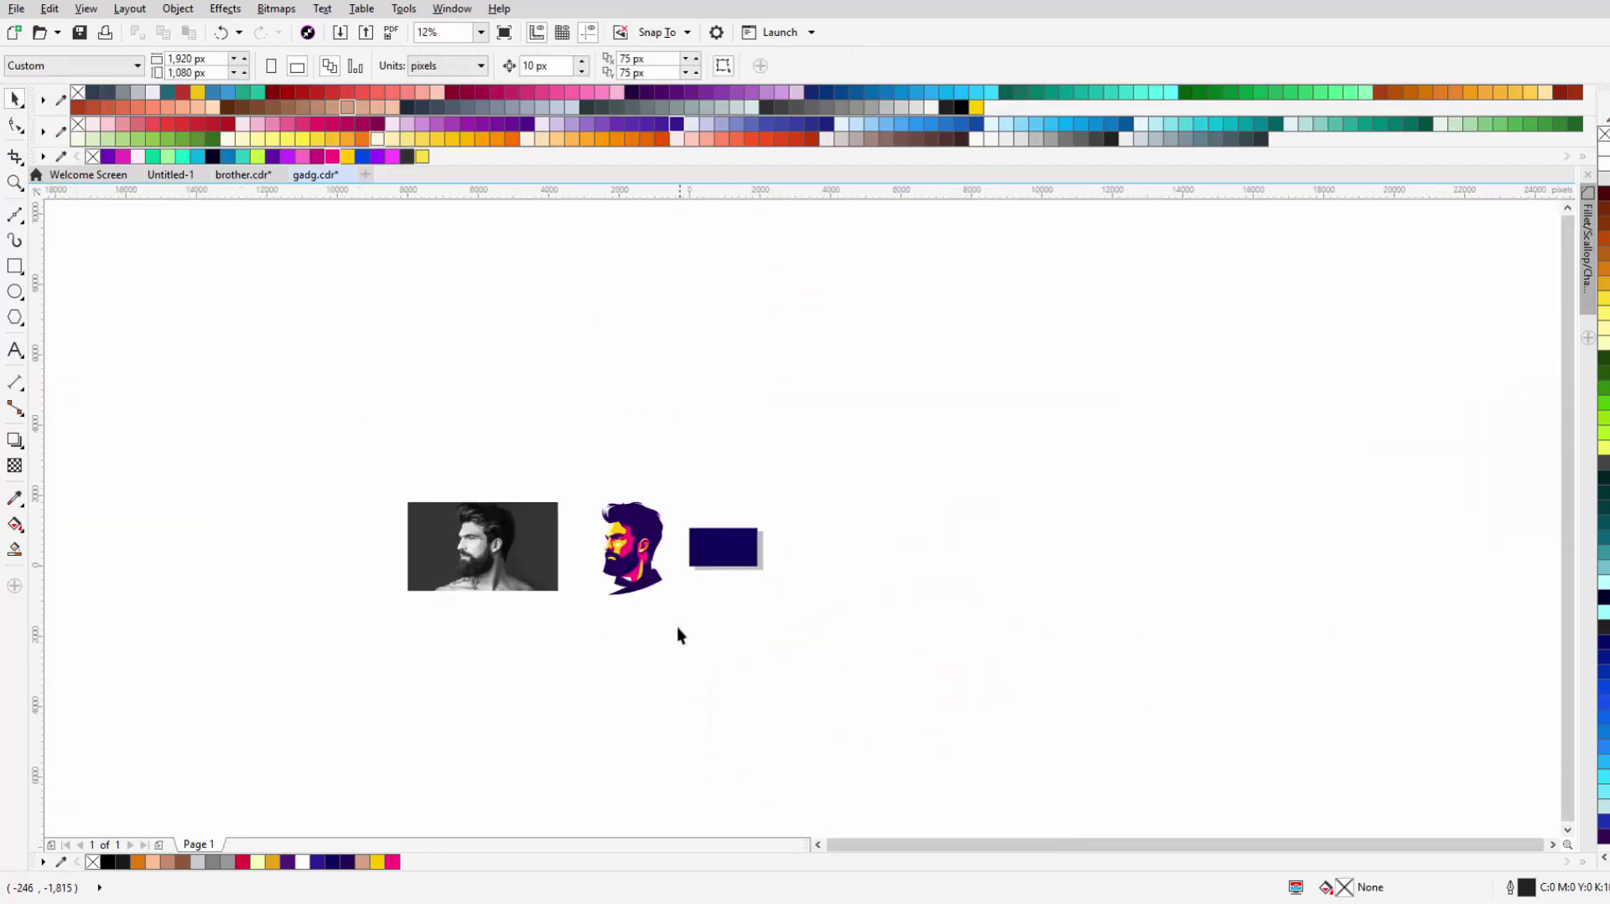
scroll(678, 635, up, 1)
scroll(643, 599, up, 2)
click(595, 602)
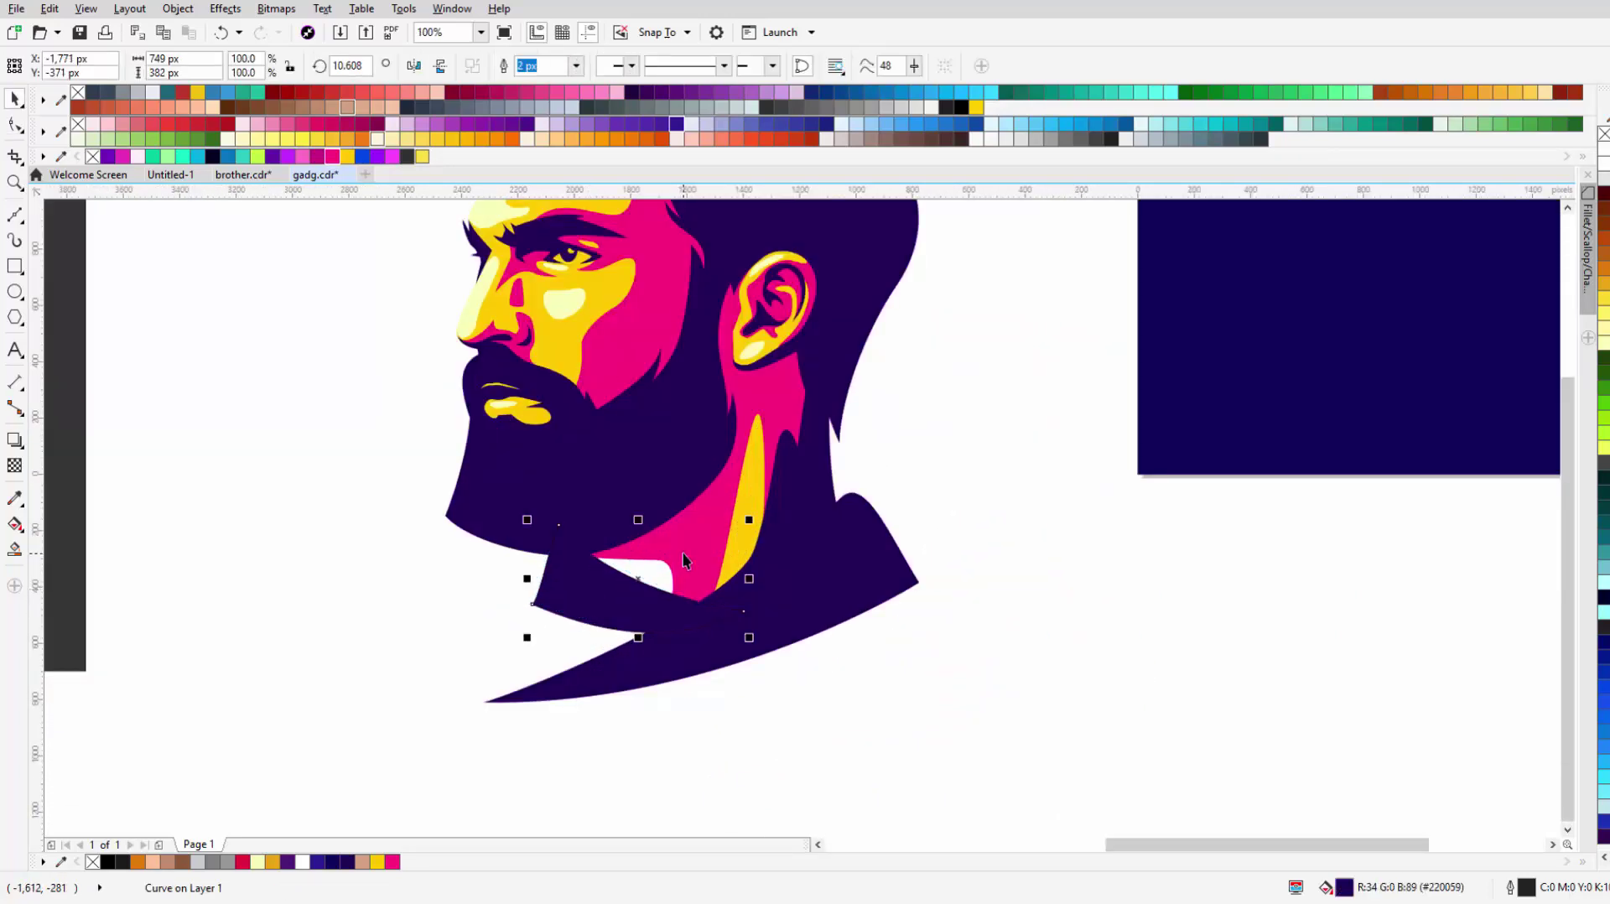
key(Escape)
scroll(640, 702, down, 3)
scroll(609, 663, up, 1)
scroll(611, 665, up, 1)
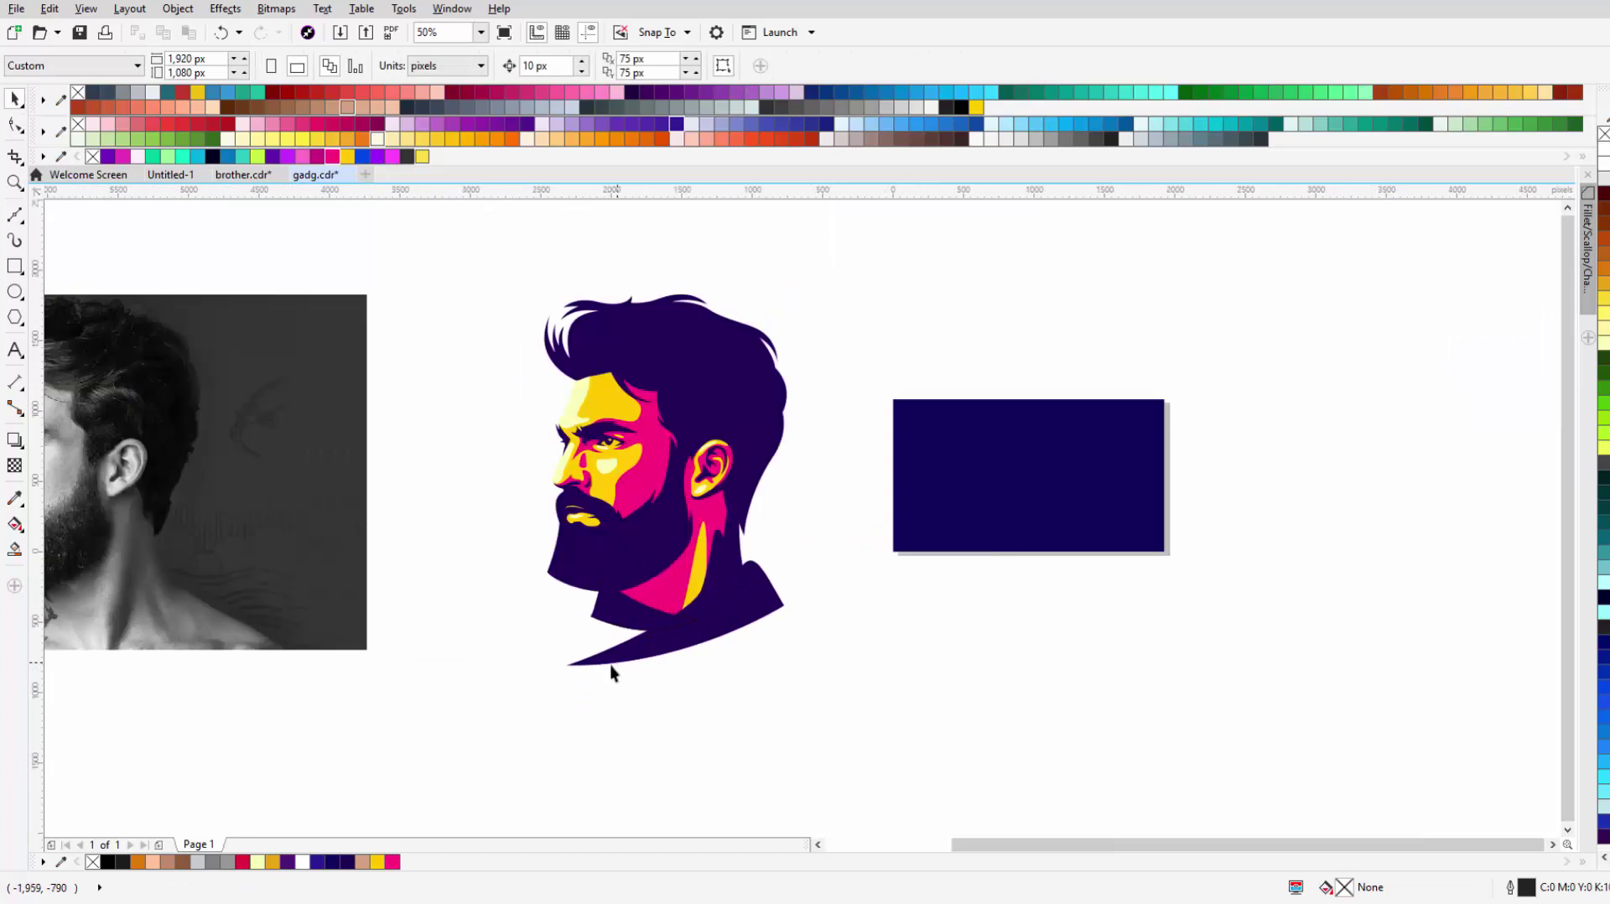
scroll(634, 625, up, 2)
Step: Trace a curved cheek shadow band from the temple down toward the beard
click(15, 215)
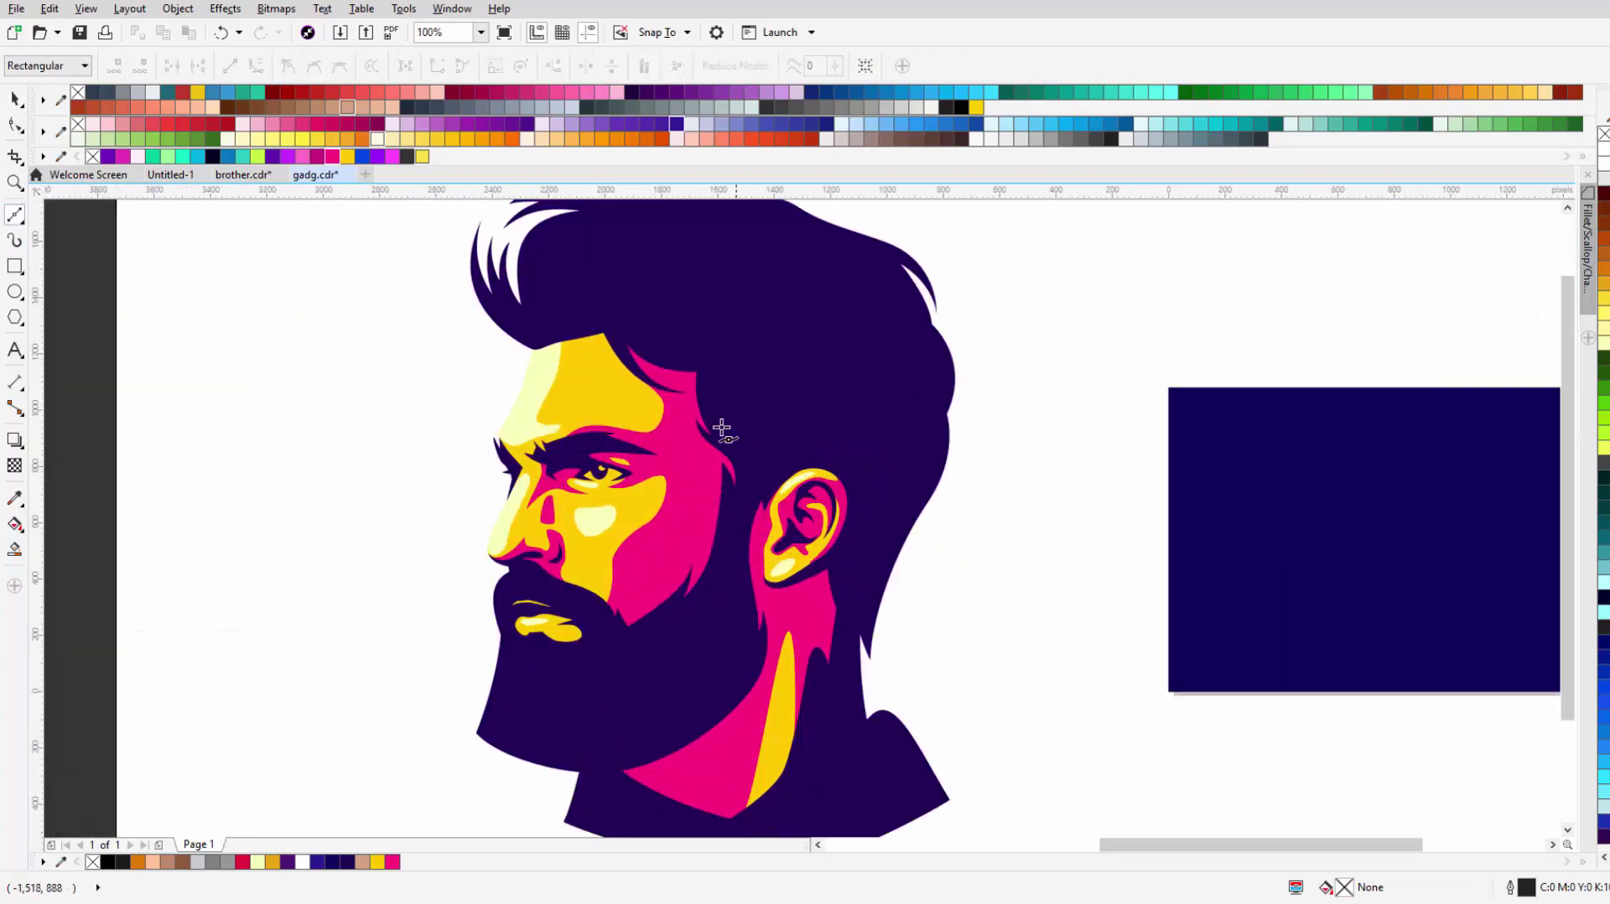
scroll(719, 422, up, 2)
scroll(688, 545, down, 2)
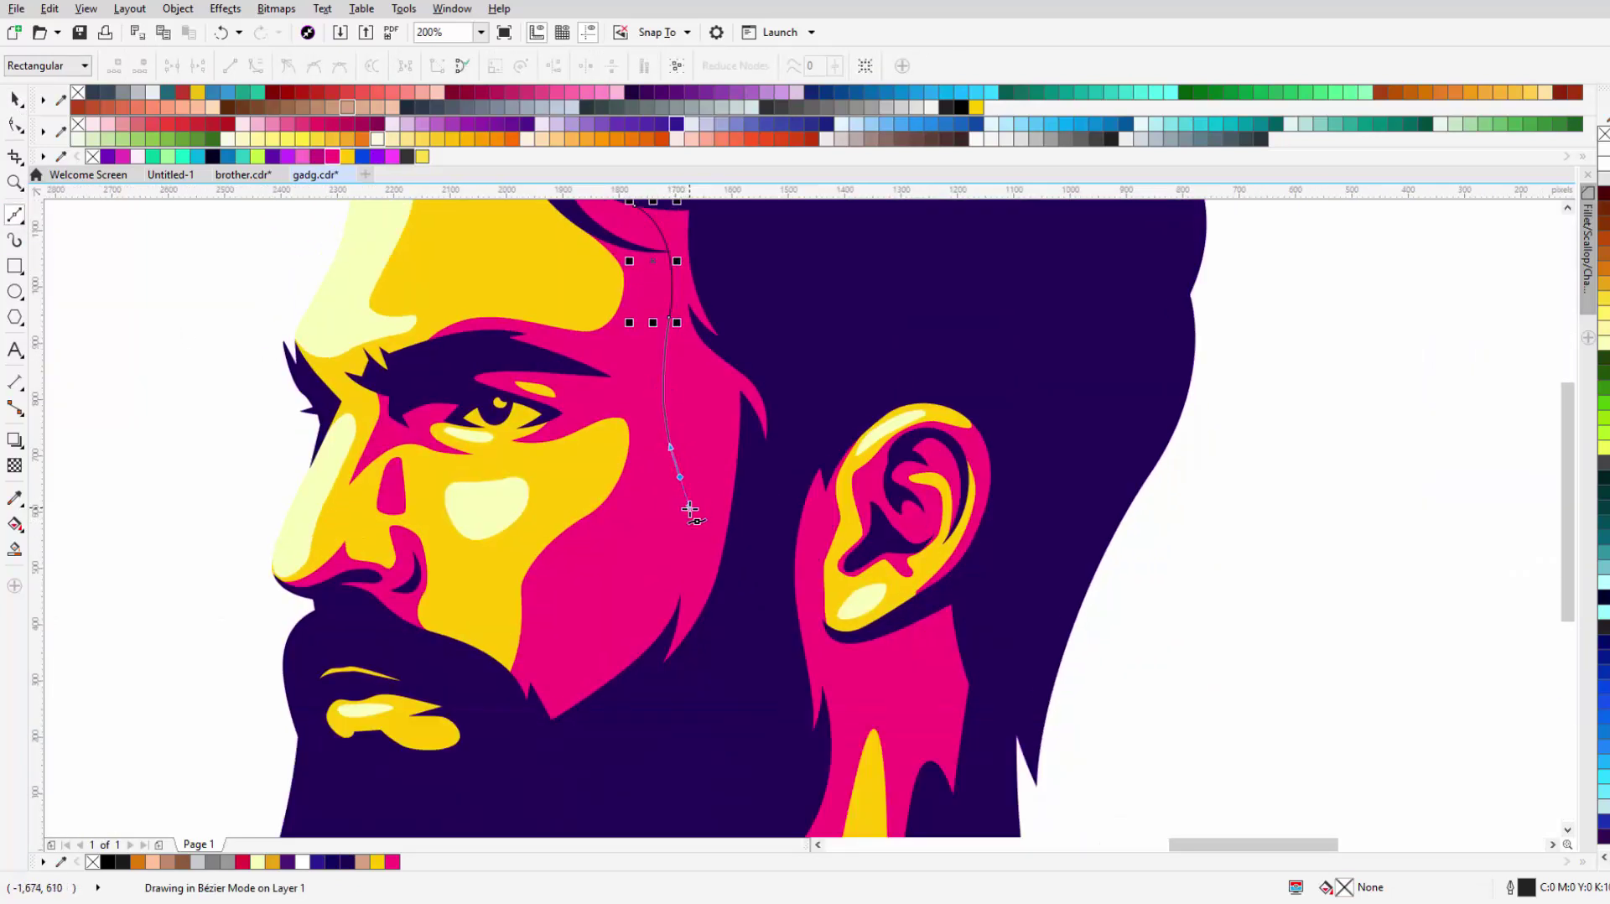
scroll(683, 503, down, 1)
drag(632, 580, 609, 593)
scroll(621, 604, down, 1)
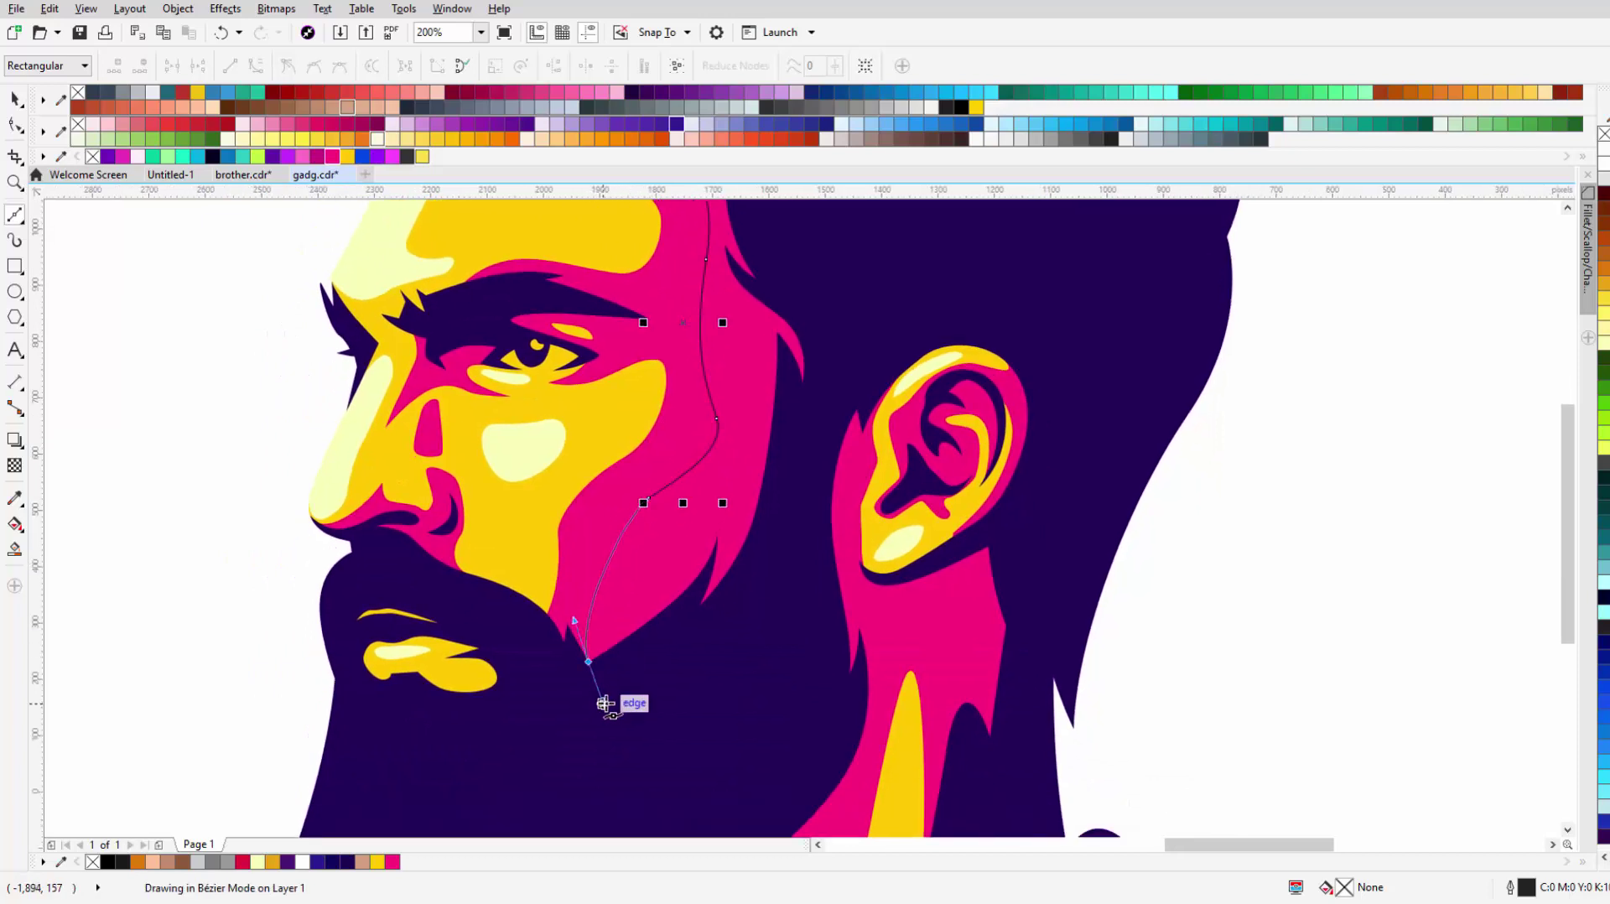
drag(791, 602, 799, 580)
scroll(726, 608, up, 2)
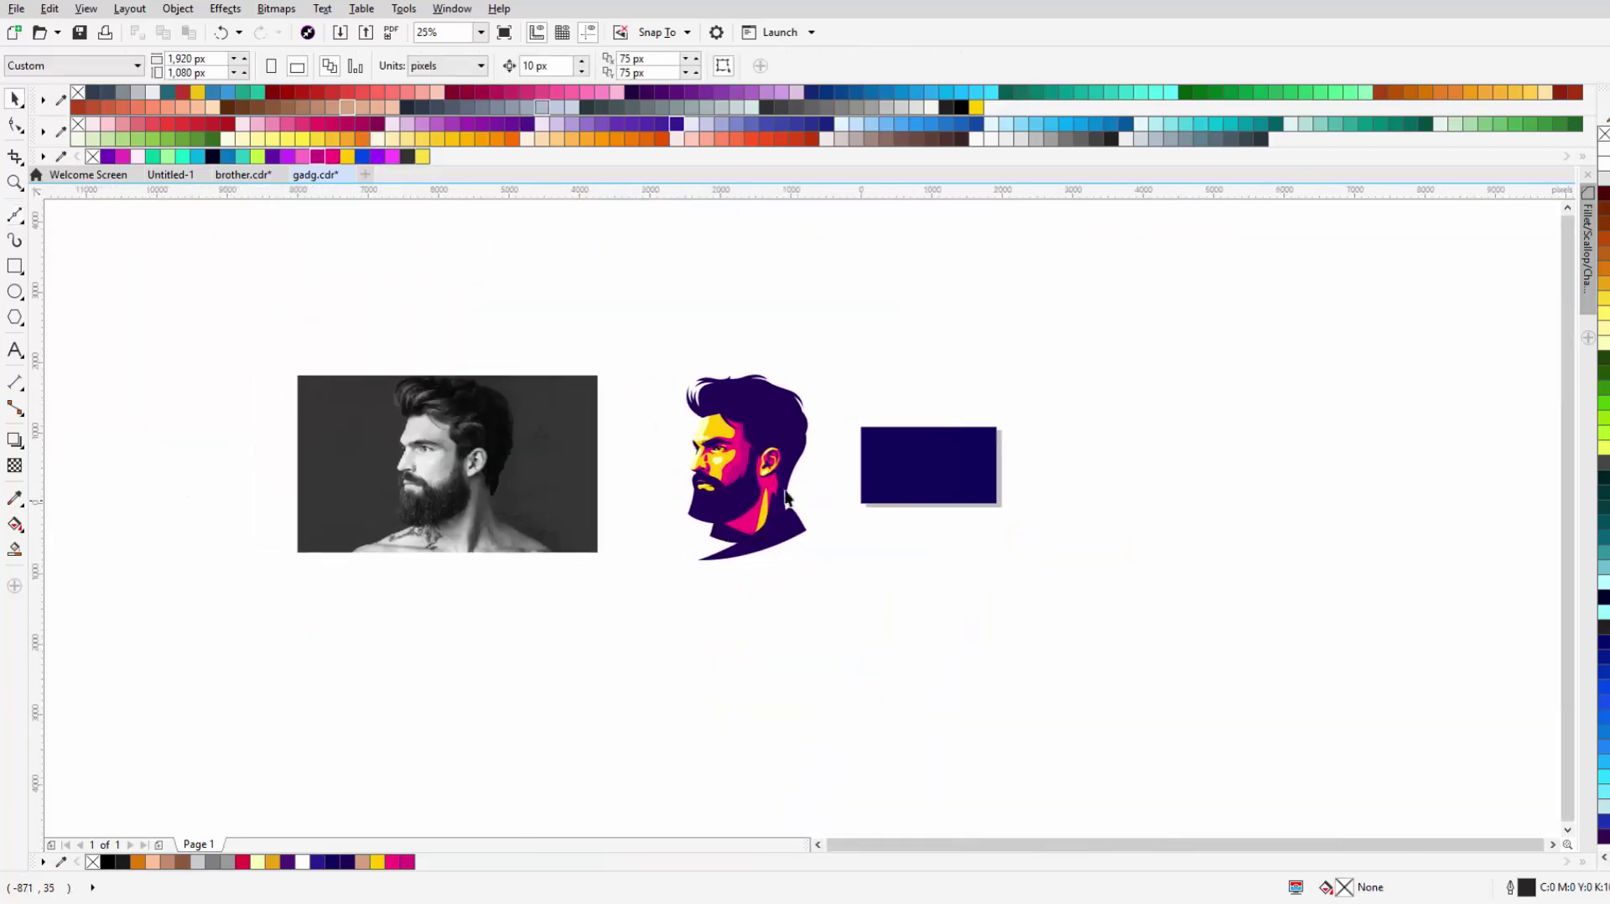
Step: Inspect the new magenta cheek shadow's nodes with the Shape tool
key(F10)
click(669, 495)
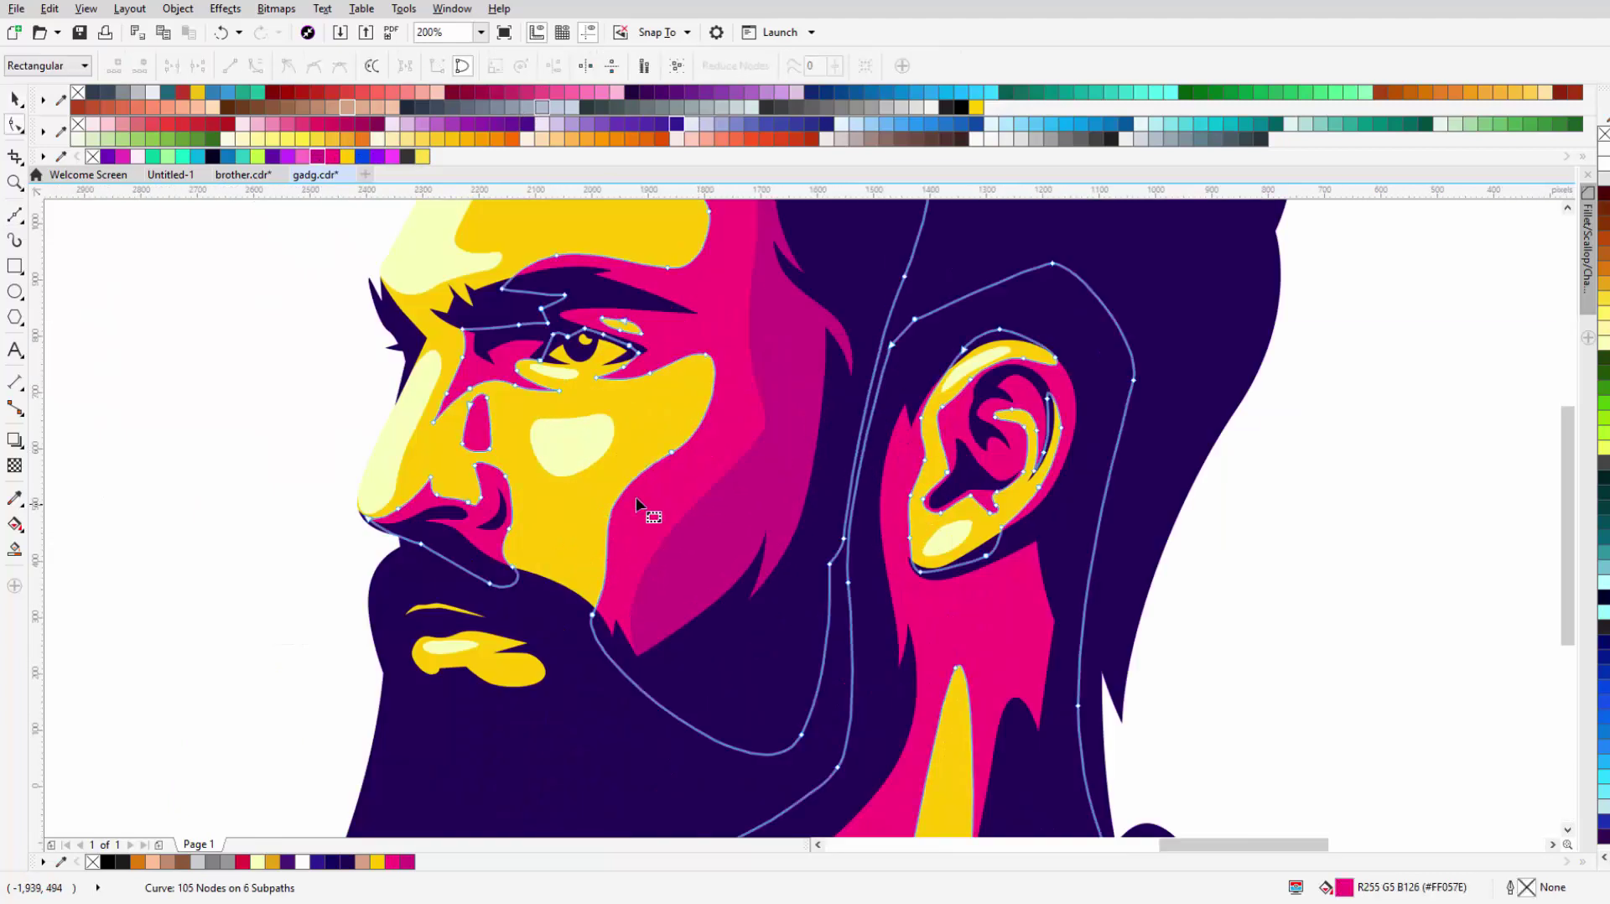
scroll(859, 495, up, 1)
scroll(835, 527, up, 2)
scroll(835, 526, up, 2)
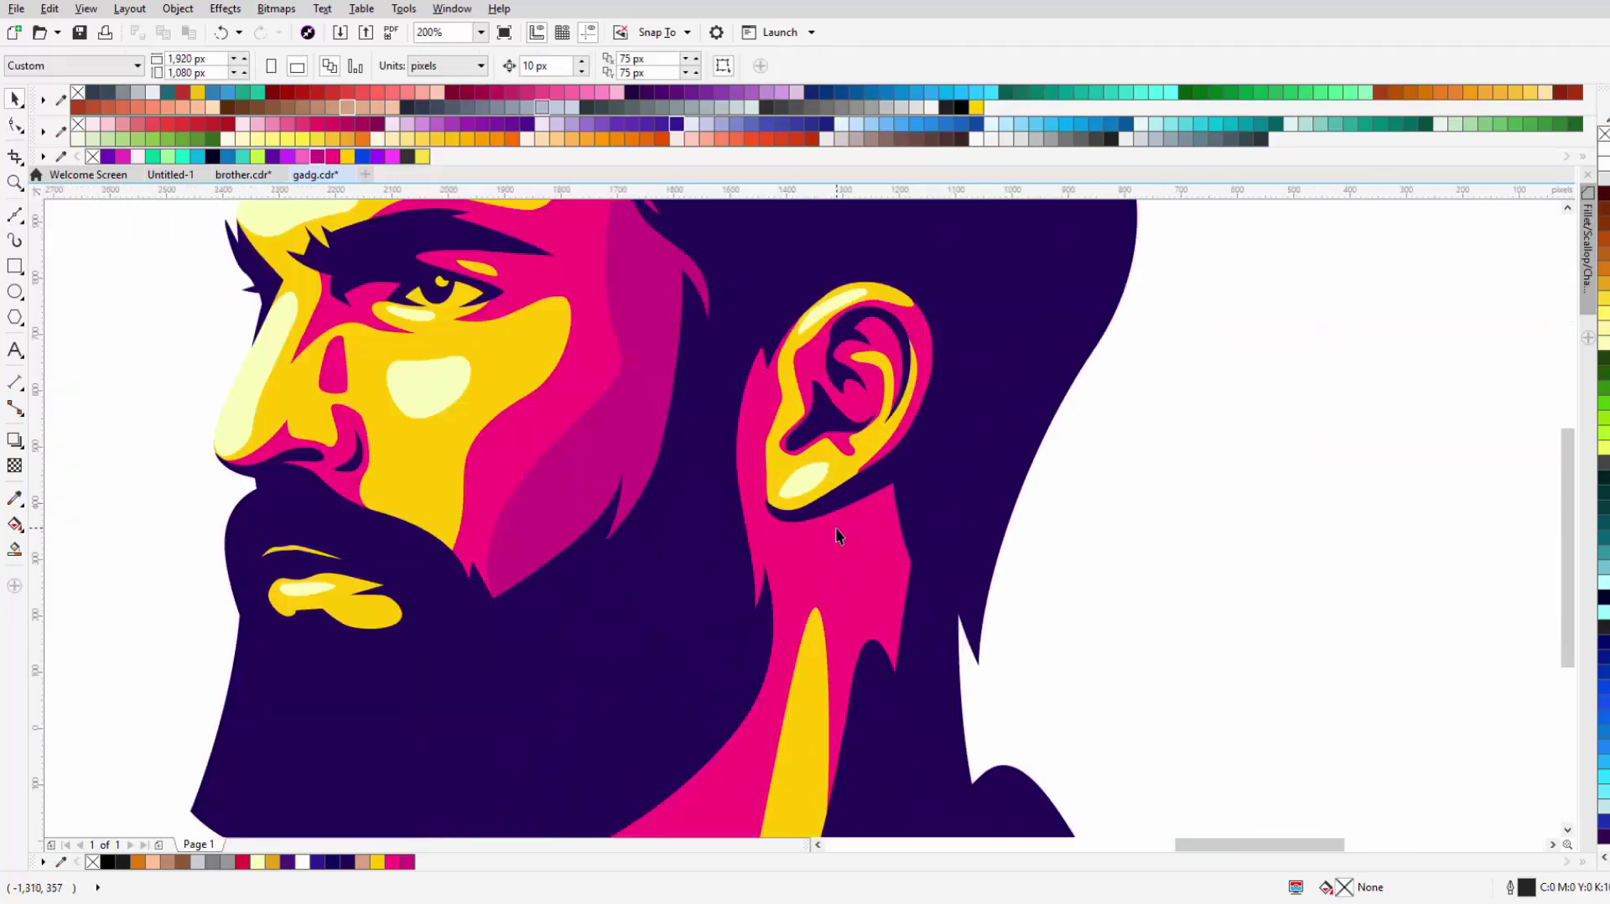
Step: Trace a closed Bézier curve along the ear's inner fold, ending back at its start node
click(14, 215)
scroll(739, 426, up, 2)
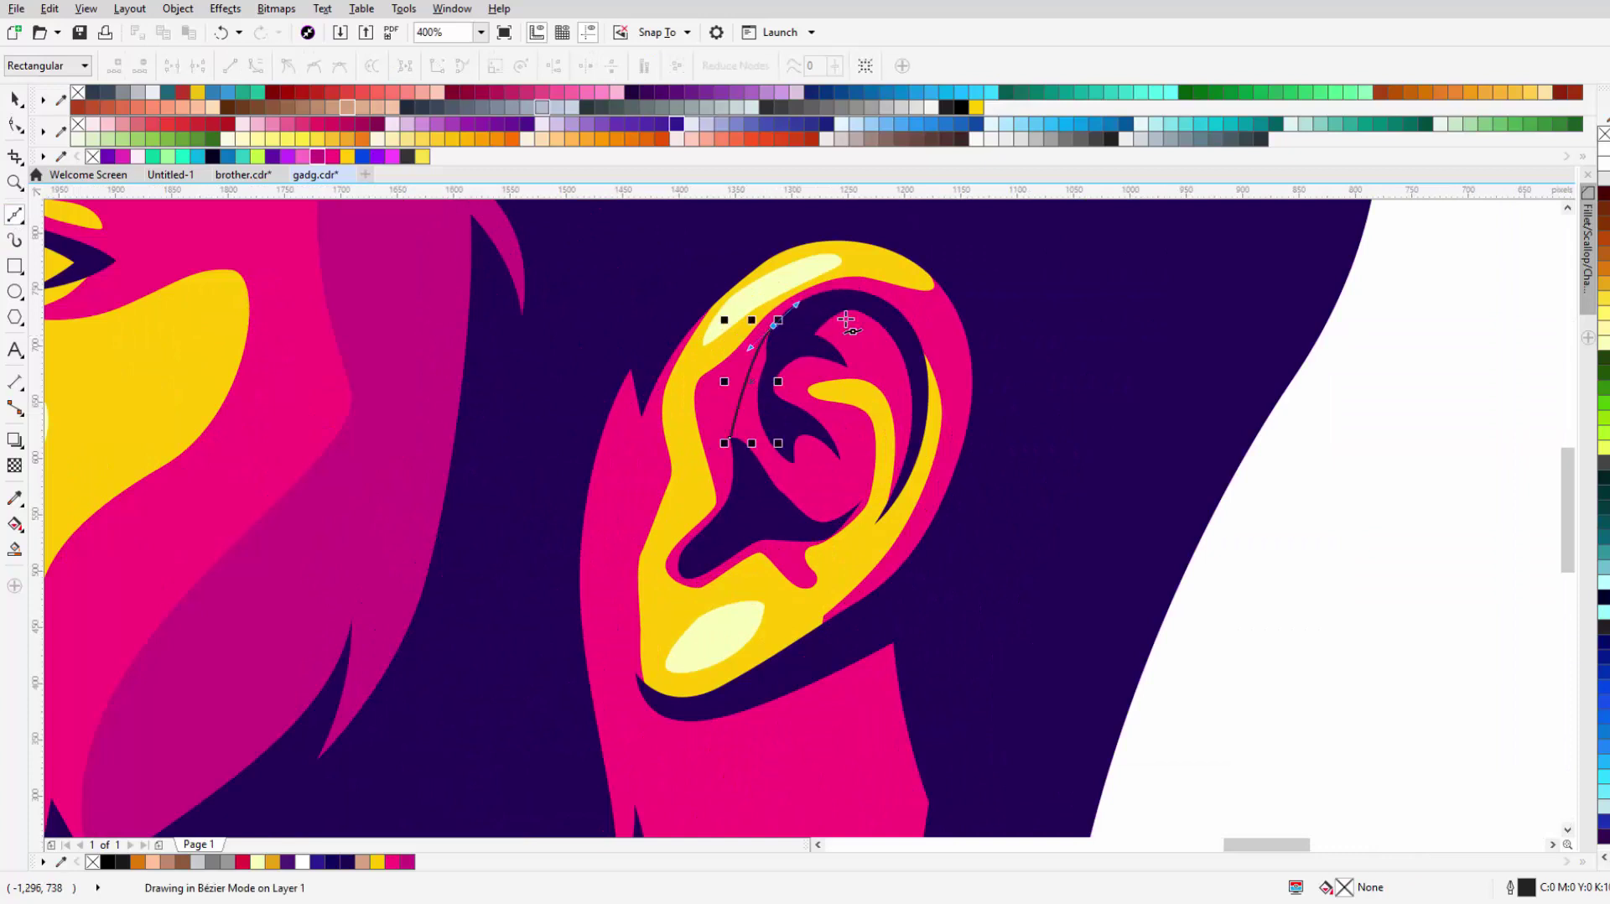
scroll(847, 323, up, 2)
click(956, 432)
drag(864, 472, 826, 463)
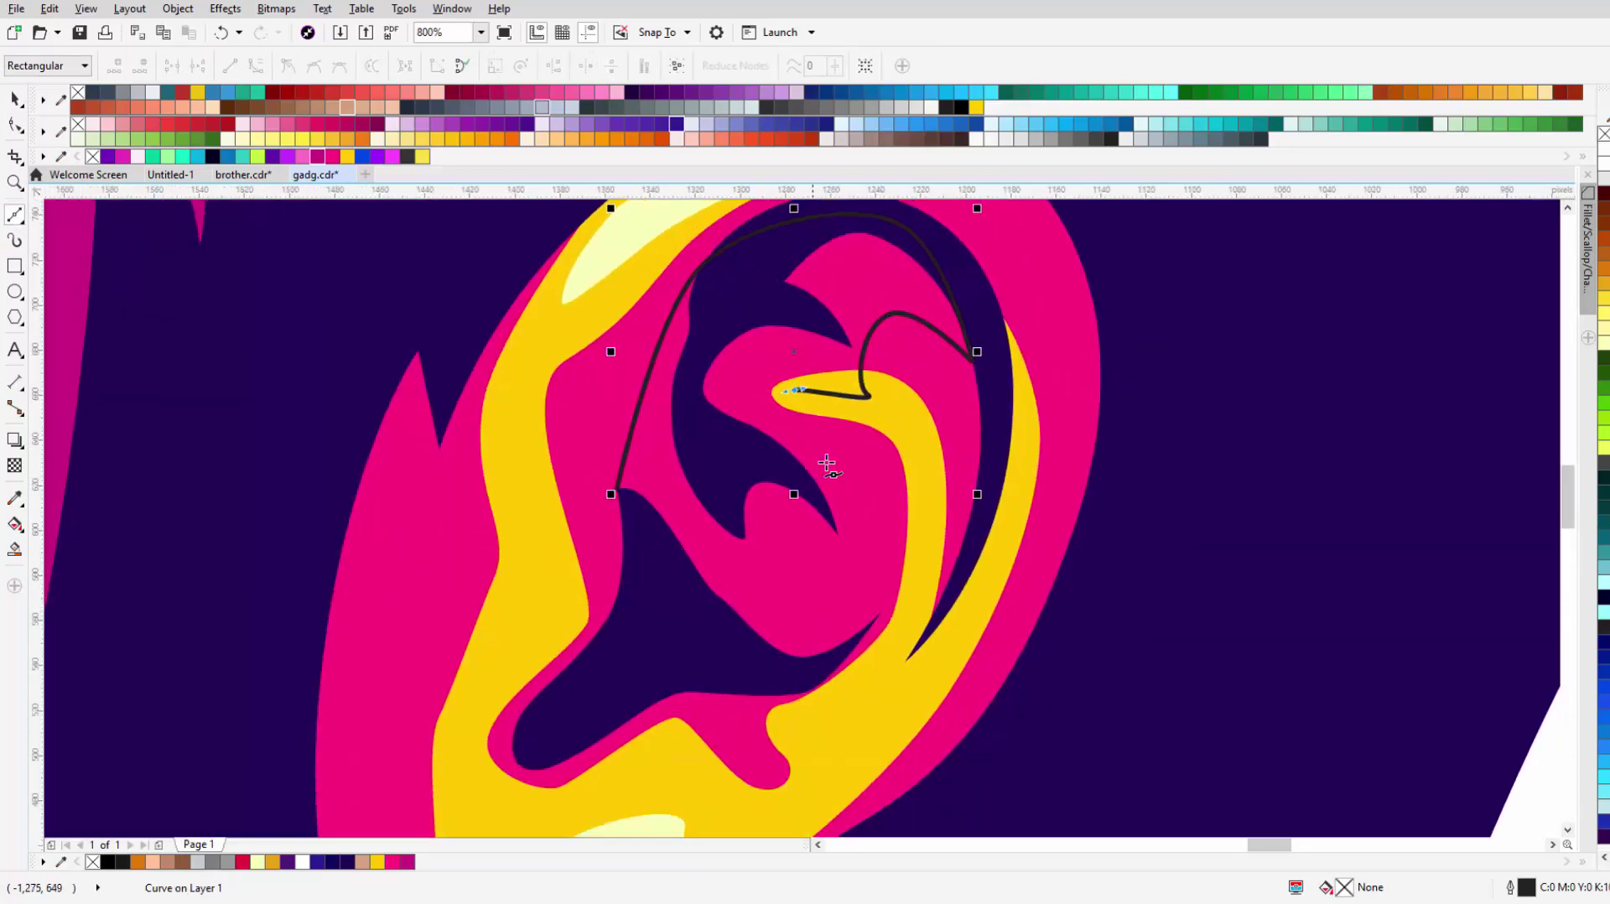
drag(667, 593, 669, 595)
scroll(719, 531, down, 4)
scroll(719, 531, up, 4)
key(space)
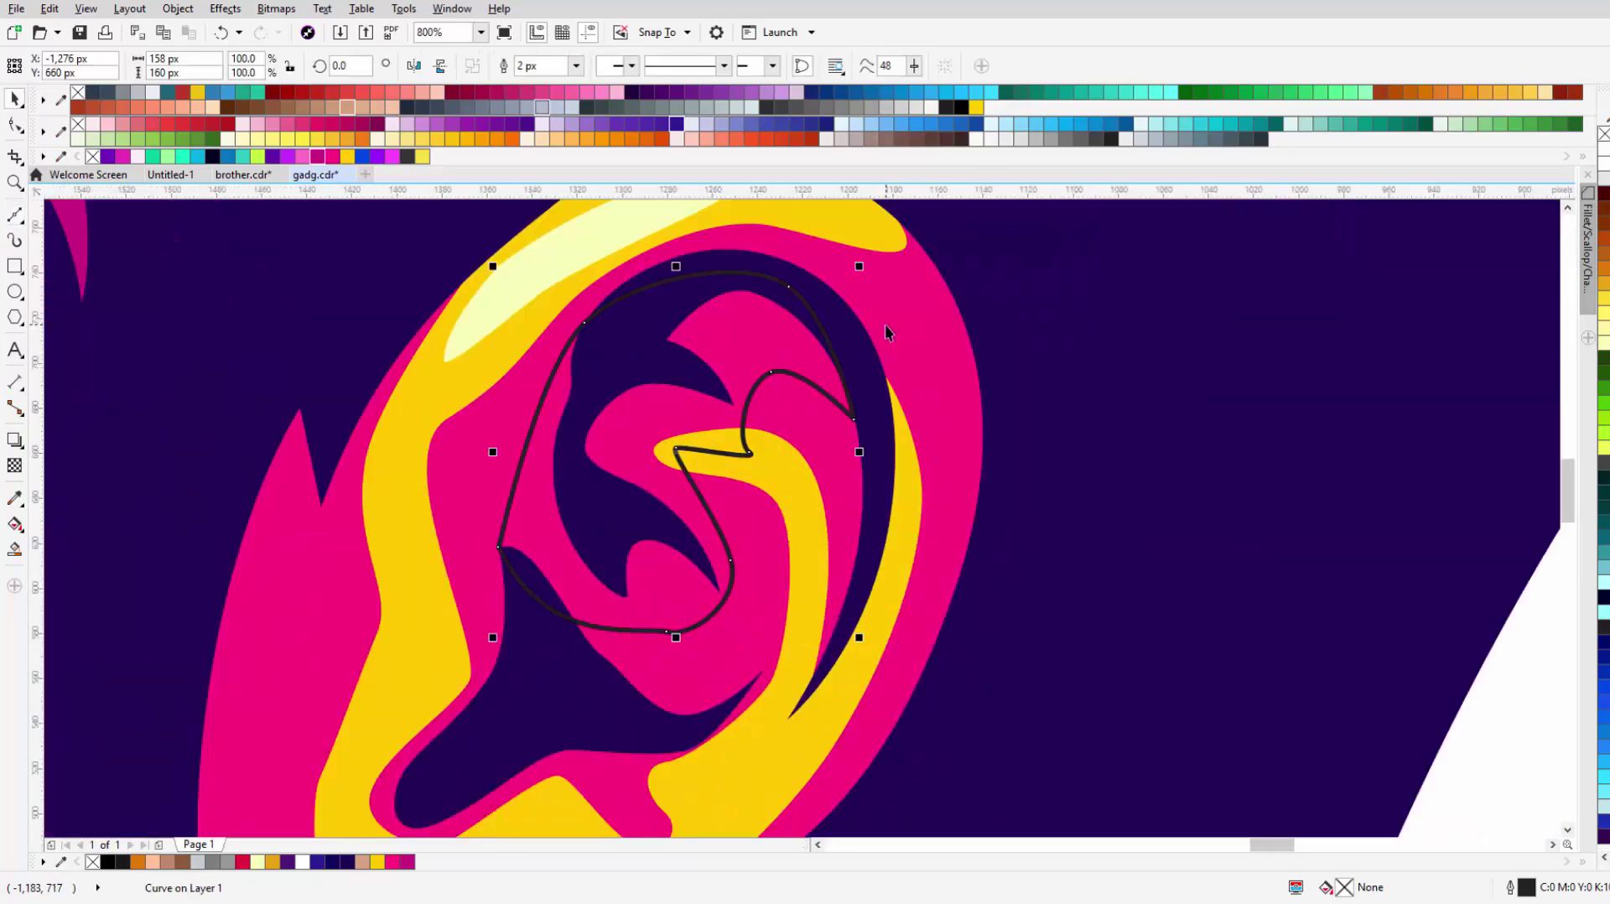
scroll(431, 359, down, 4)
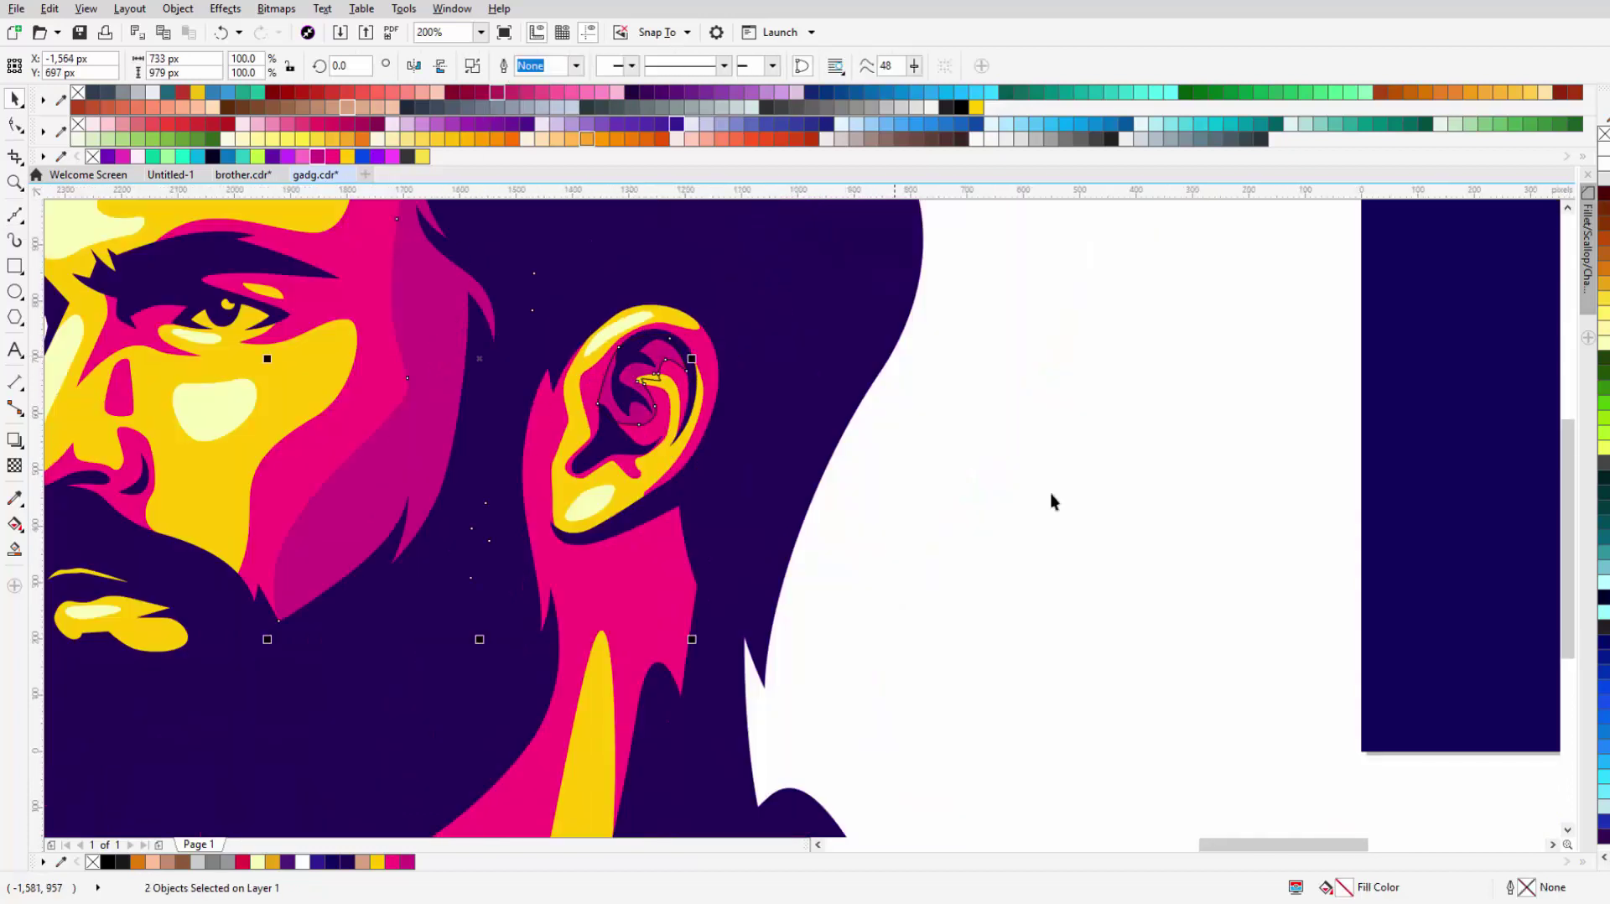
scroll(1053, 500, up, 3)
scroll(739, 522, down, 5)
scroll(658, 425, up, 3)
scroll(658, 425, up, 1)
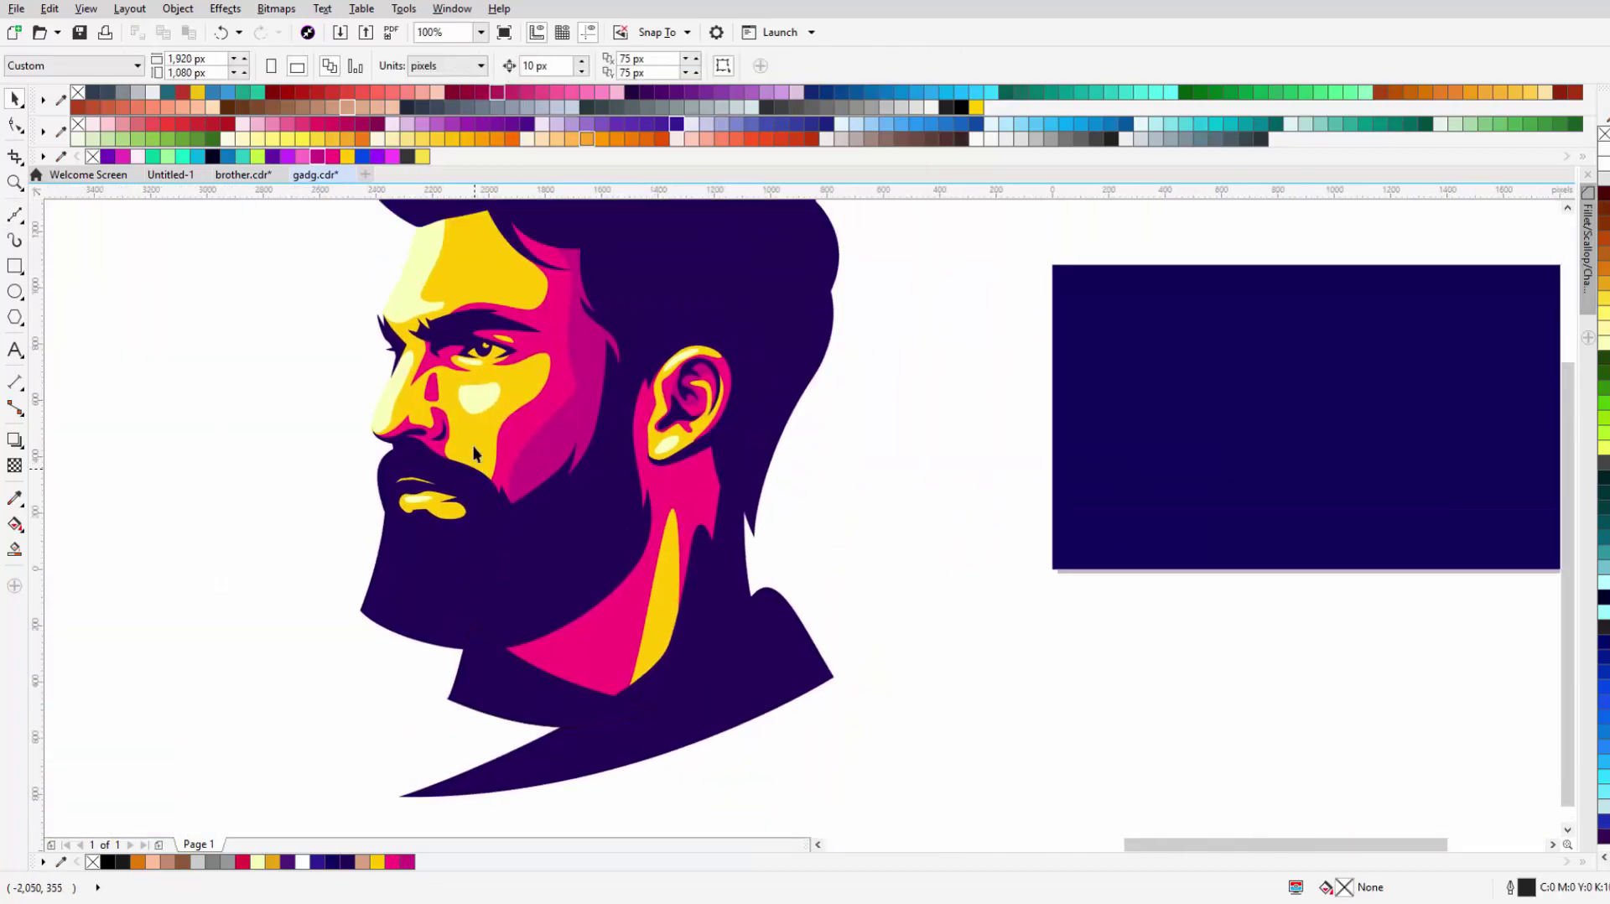
key(space)
Step: Draw a curve bending down the neck from just below the ear
scroll(658, 454, up, 2)
scroll(658, 454, up, 2)
click(648, 417)
drag(738, 514, 810, 525)
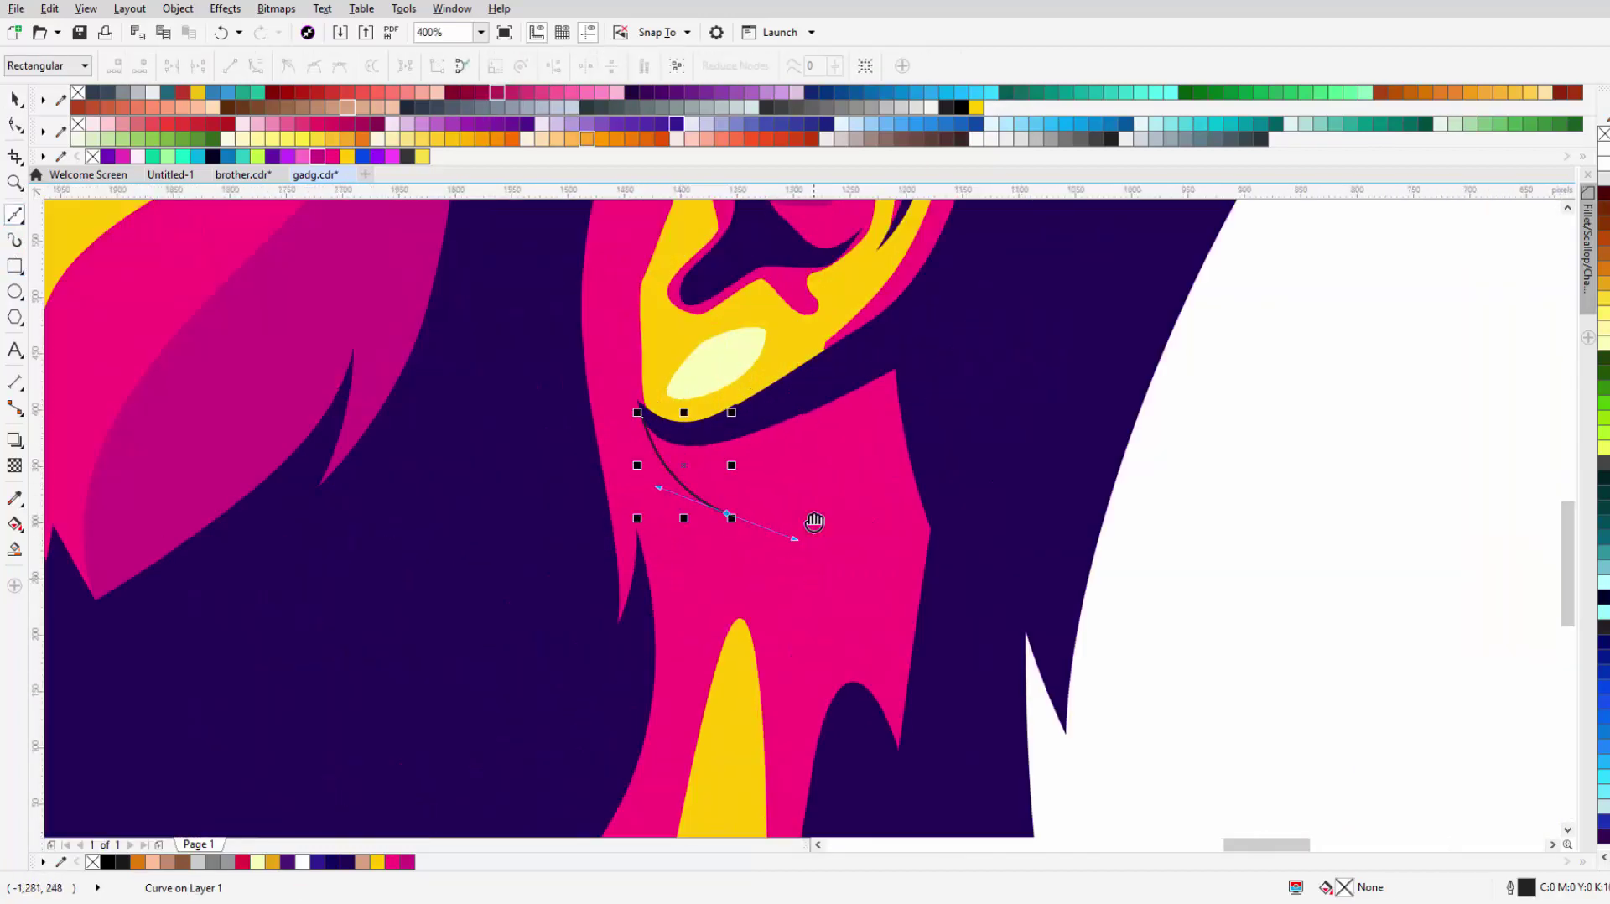
scroll(806, 586, down, 2)
scroll(733, 453, down, 1)
scroll(733, 453, down, 3)
click(769, 531)
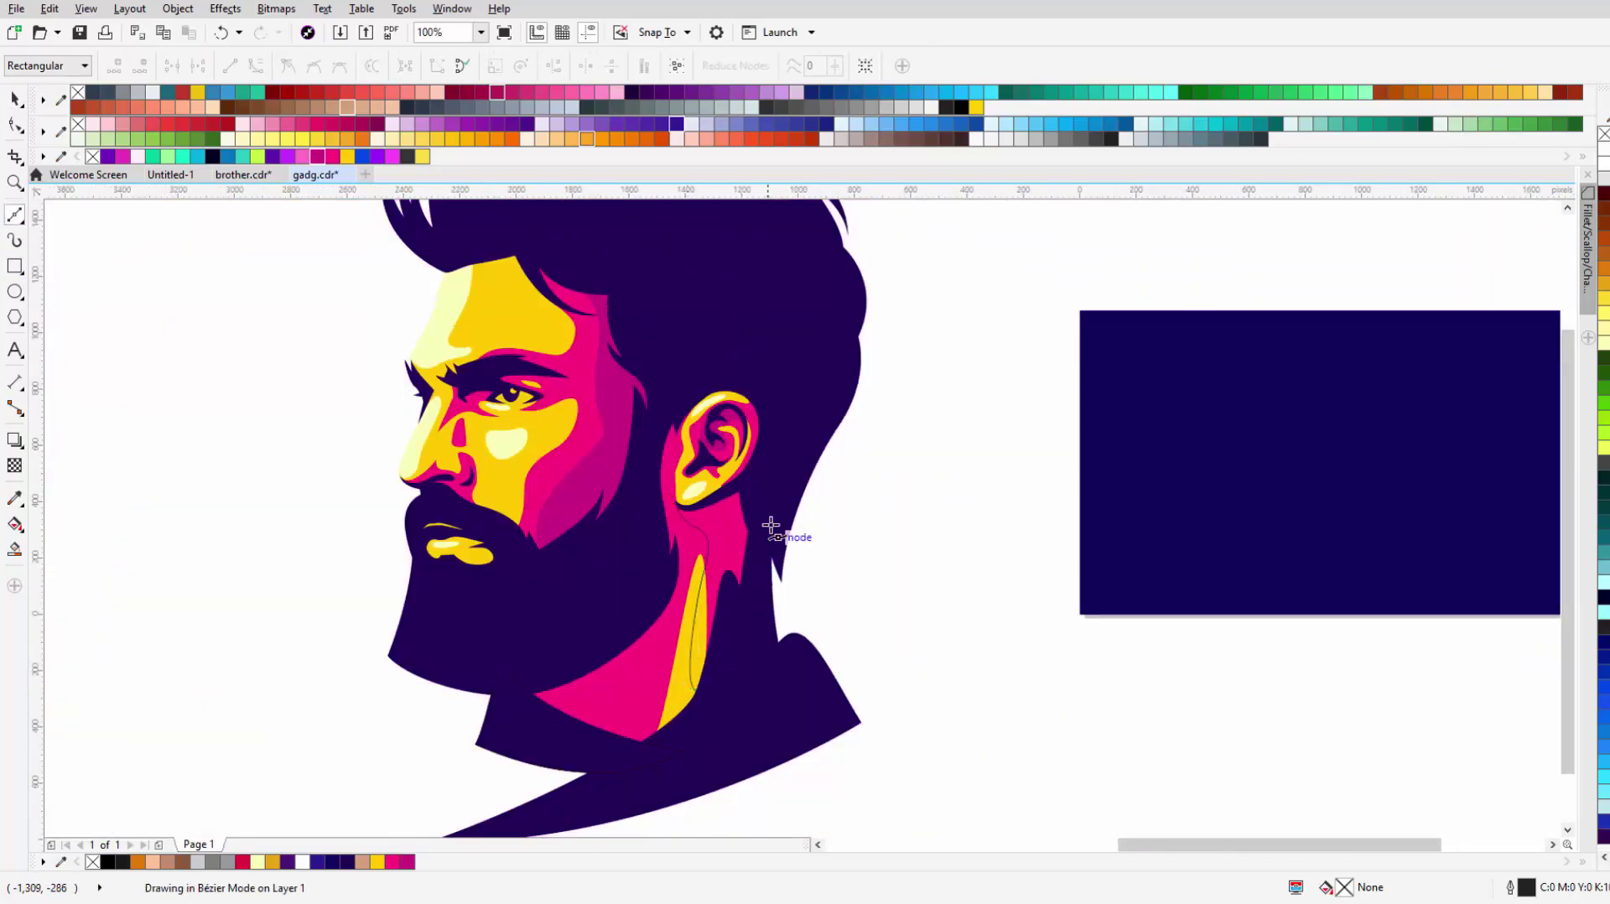
scroll(737, 439, up, 3)
key(space)
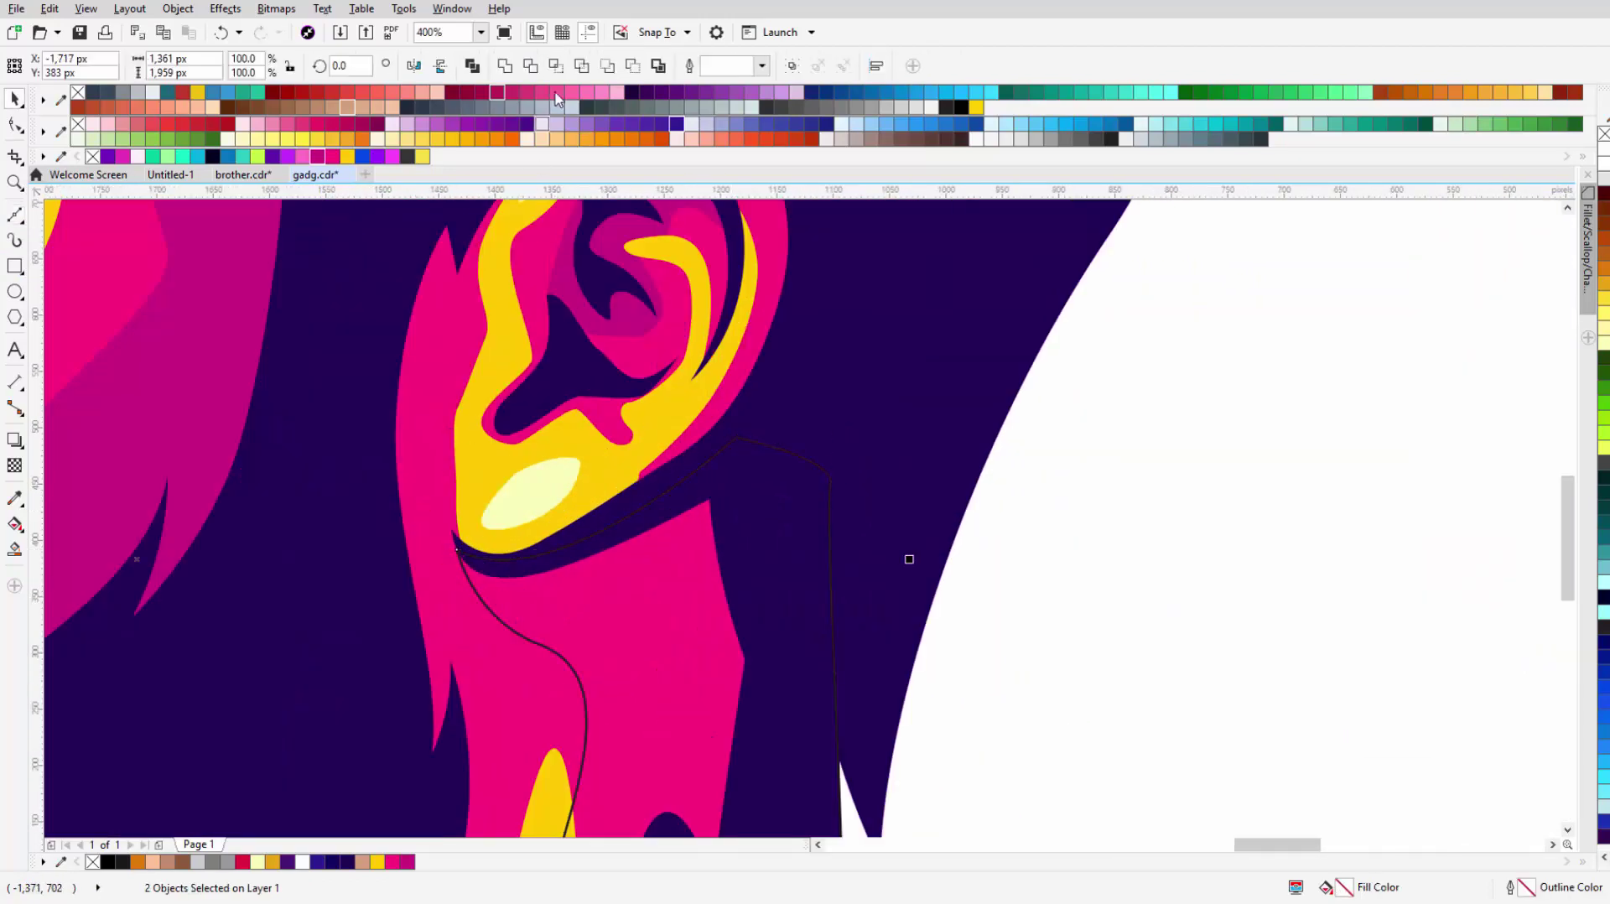
scroll(906, 558, down, 1)
scroll(462, 424, up, 1)
key(Escape)
scroll(1100, 629, down, 4)
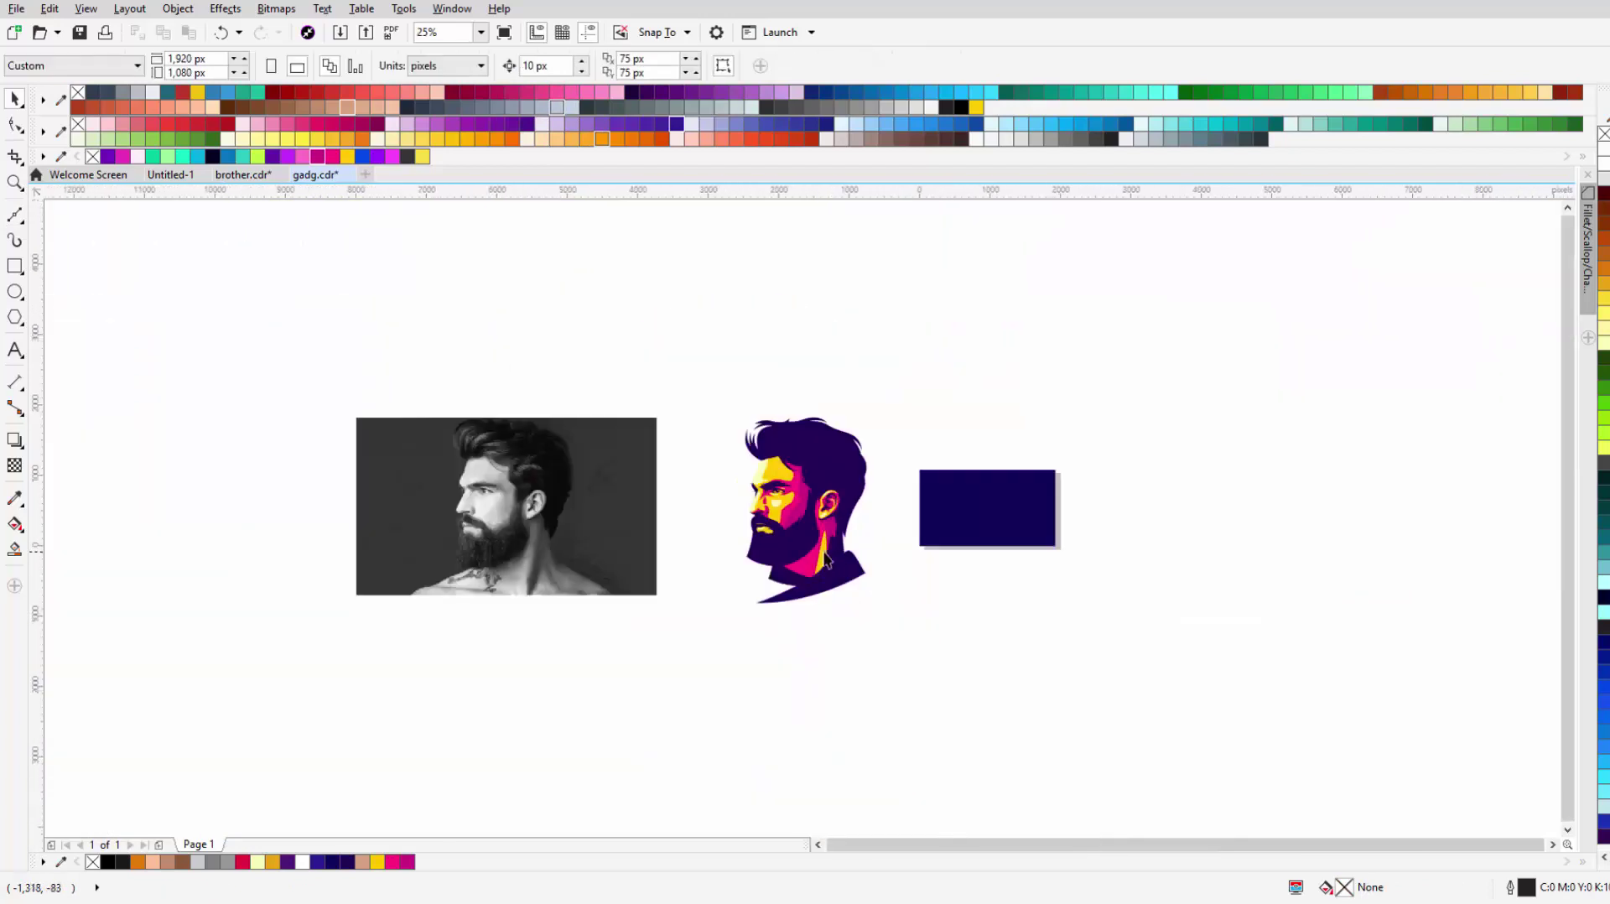
scroll(825, 567, up, 3)
Step: Draw a closed Bézier curve around the pink throat, running from the jaw down toward the collar
click(13, 216)
click(864, 405)
drag(867, 515, 823, 554)
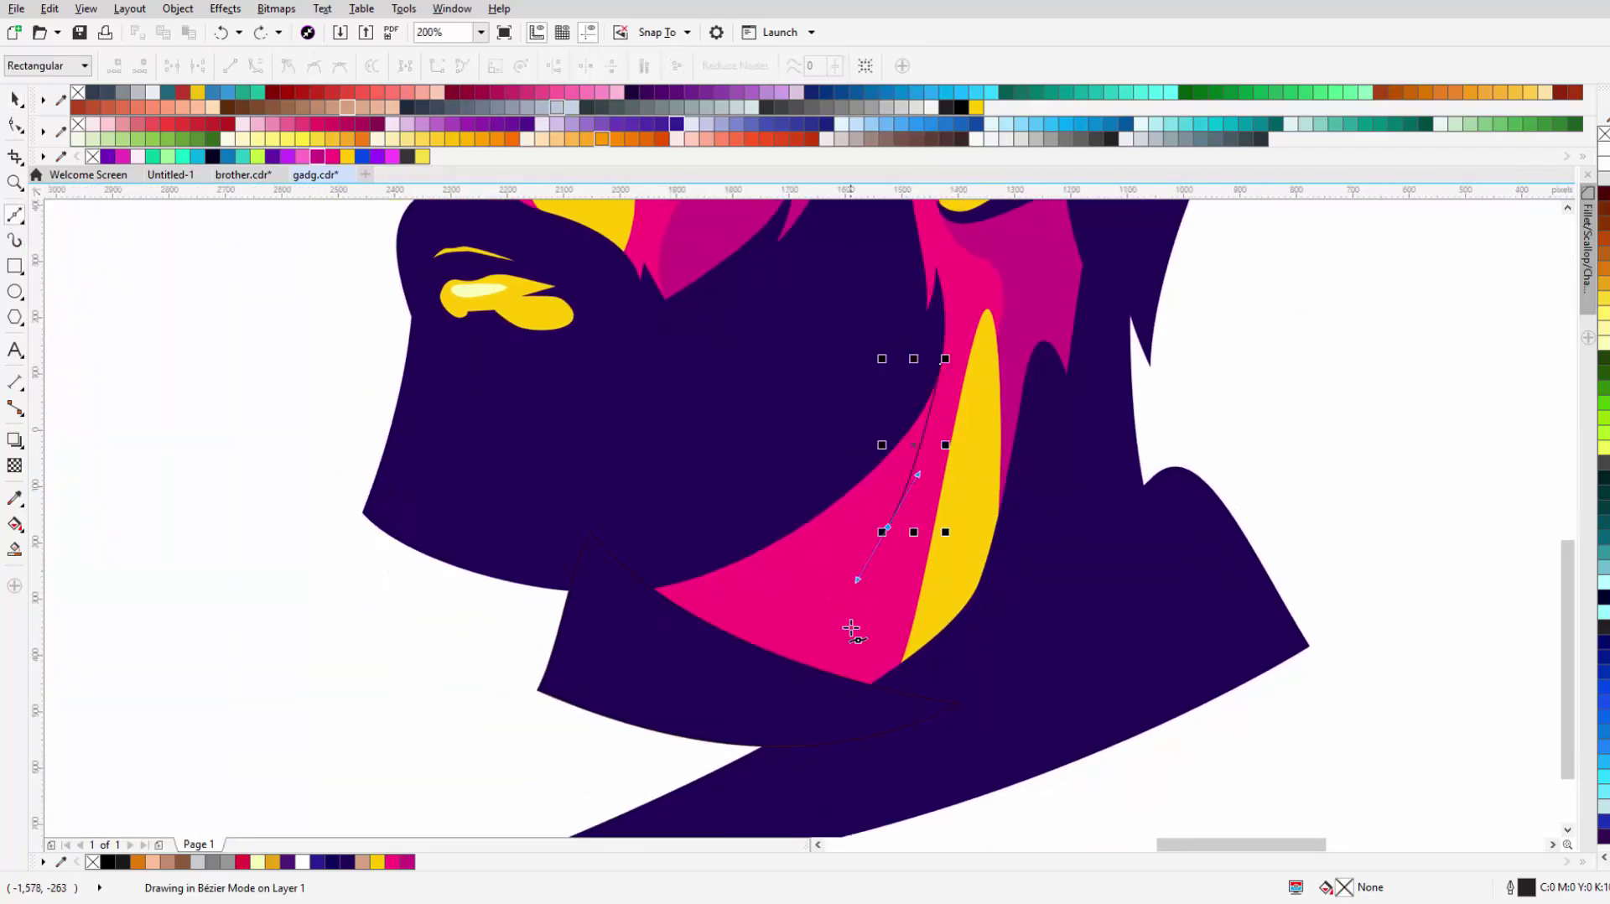
drag(813, 621, 755, 620)
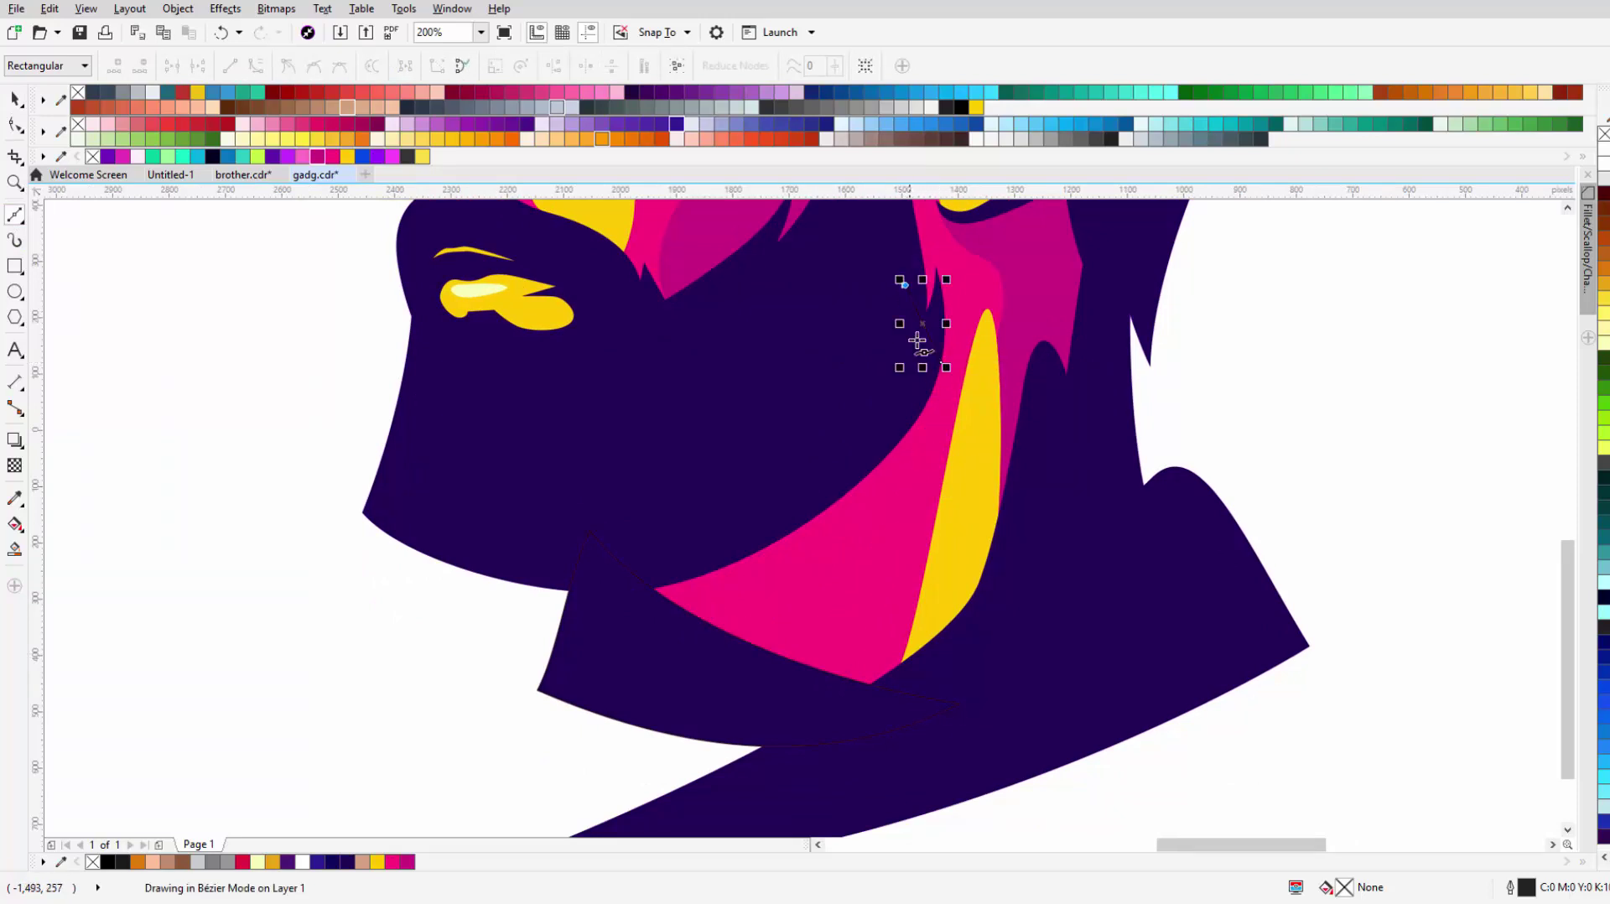
click(841, 606)
click(746, 600)
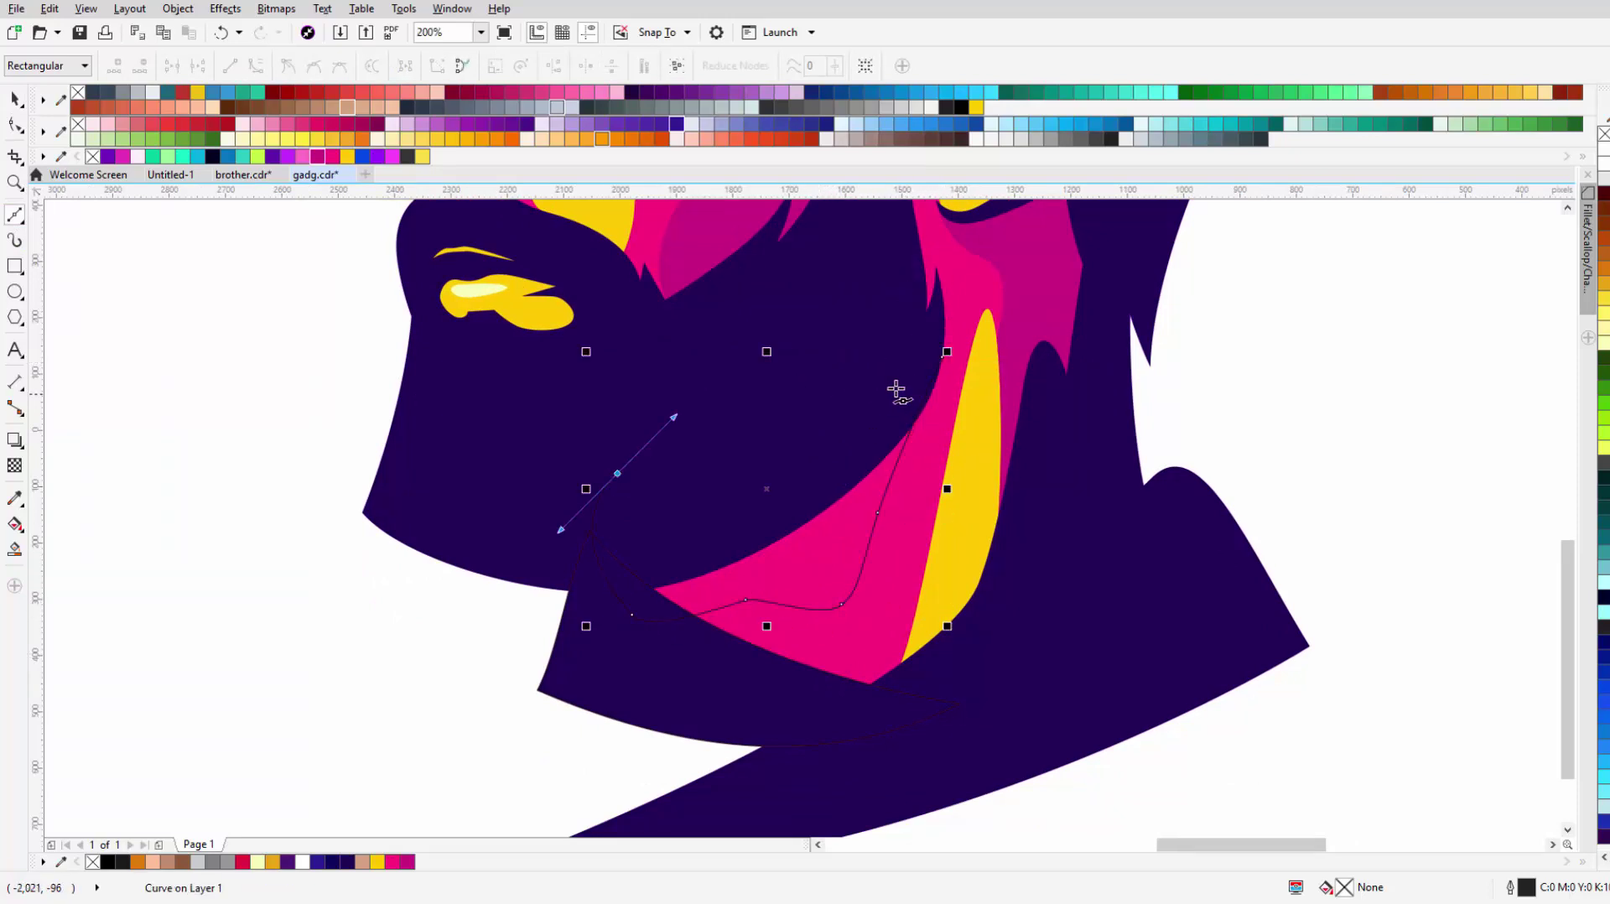
click(941, 358)
key(space)
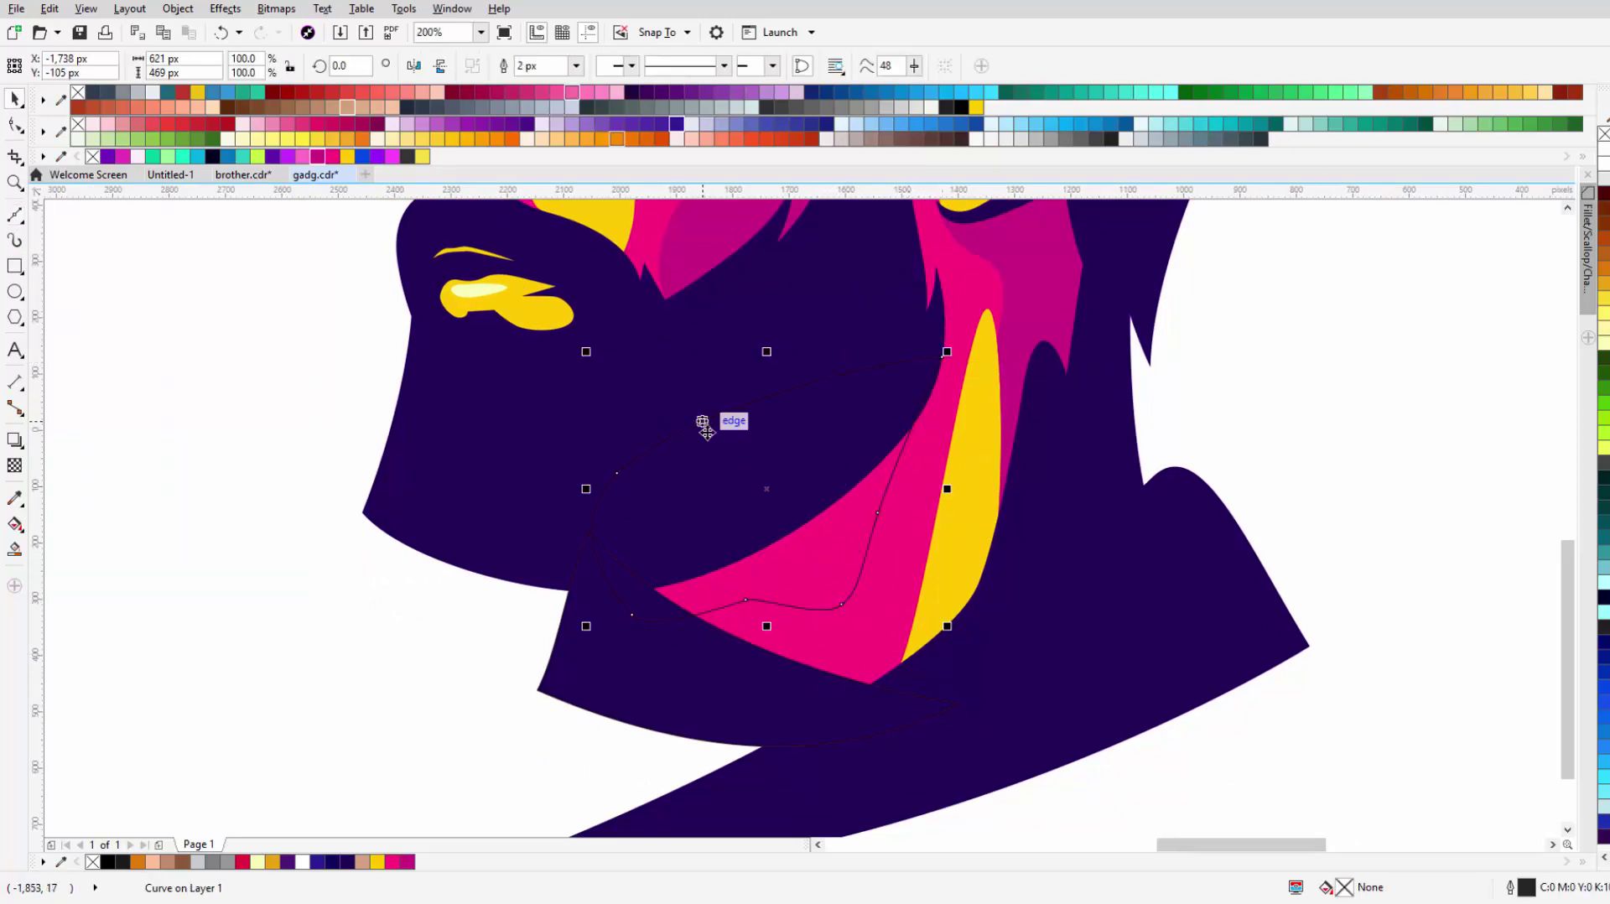
scroll(705, 428, down, 2)
scroll(582, 614, down, 5)
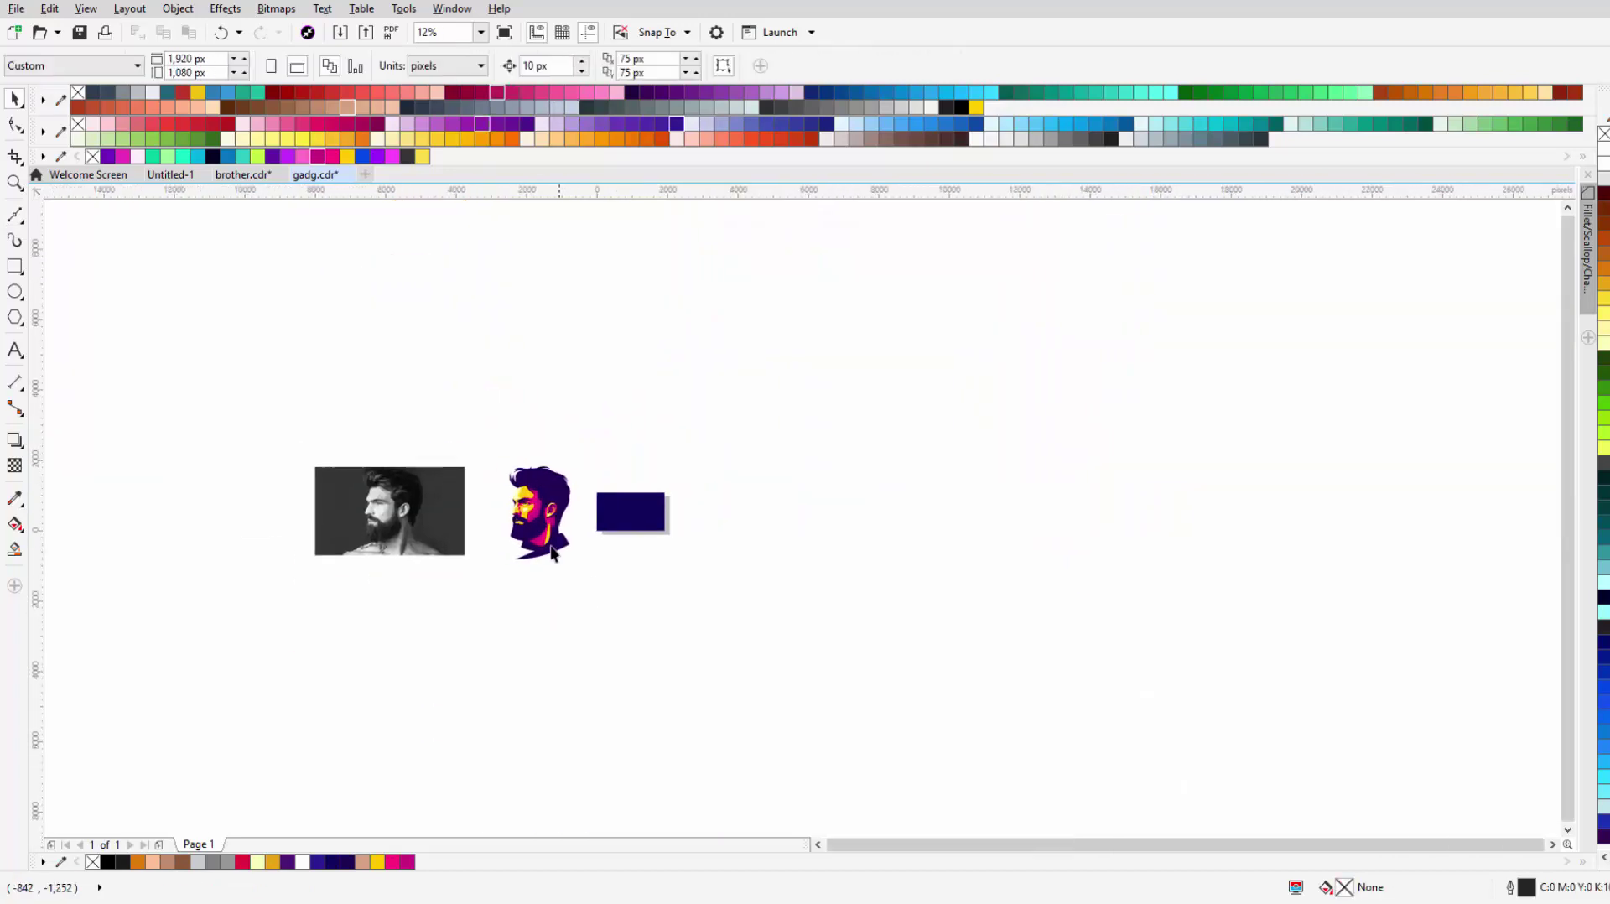
scroll(552, 553, up, 2)
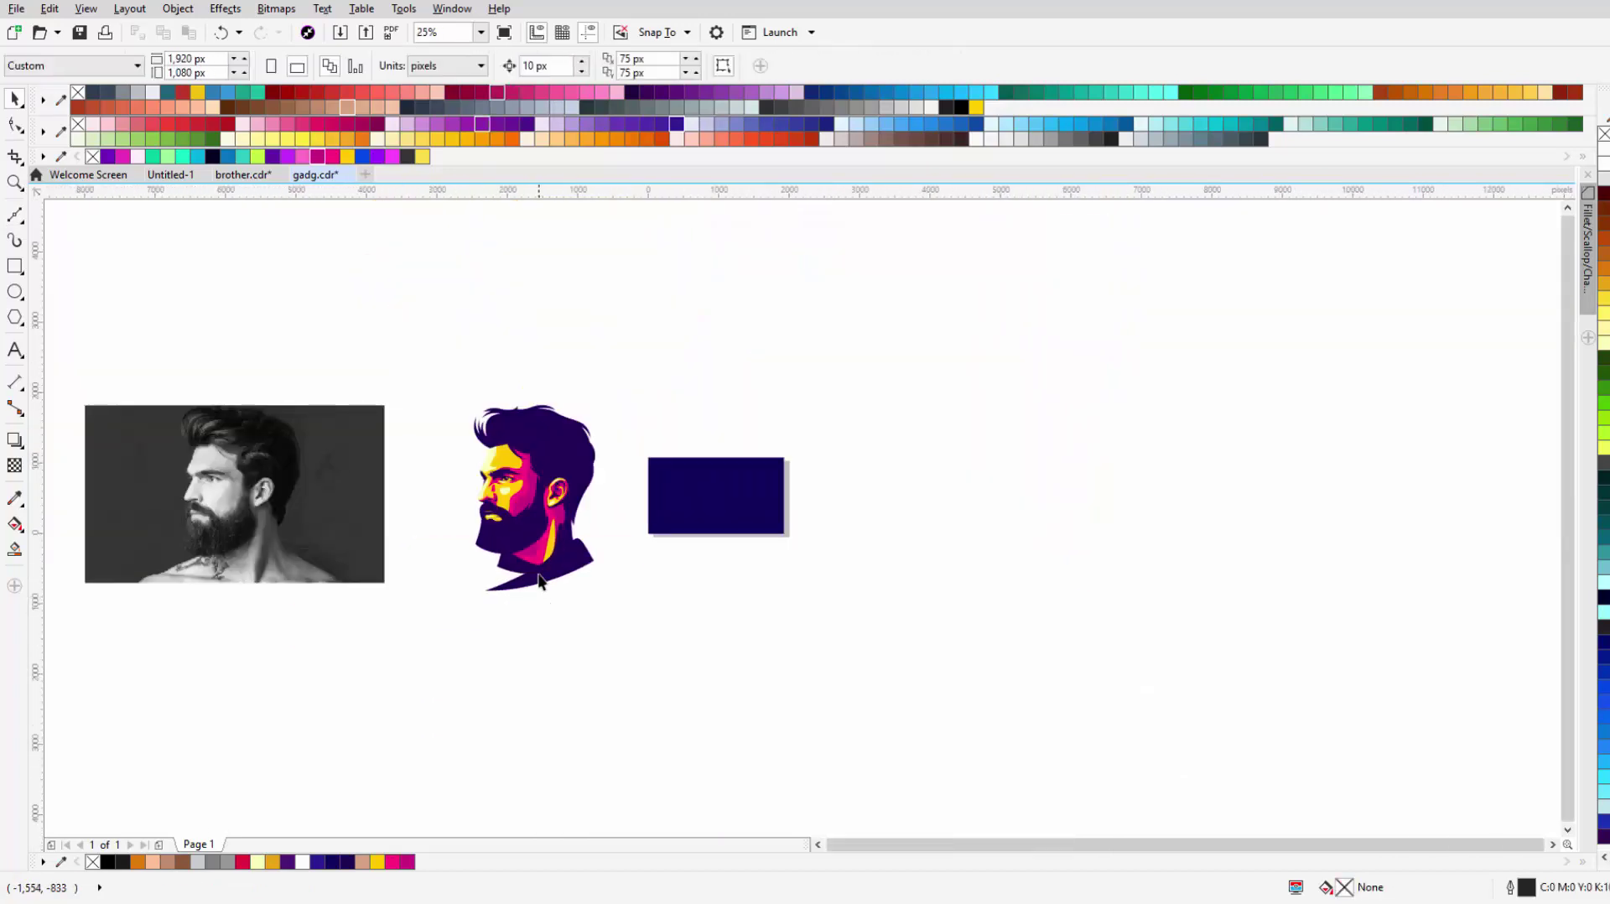
scroll(562, 452, up, 2)
scroll(688, 428, down, 4)
Step: Group the seven head pieces, weld them into one silhouette, and fill it yellow
key(Tab)
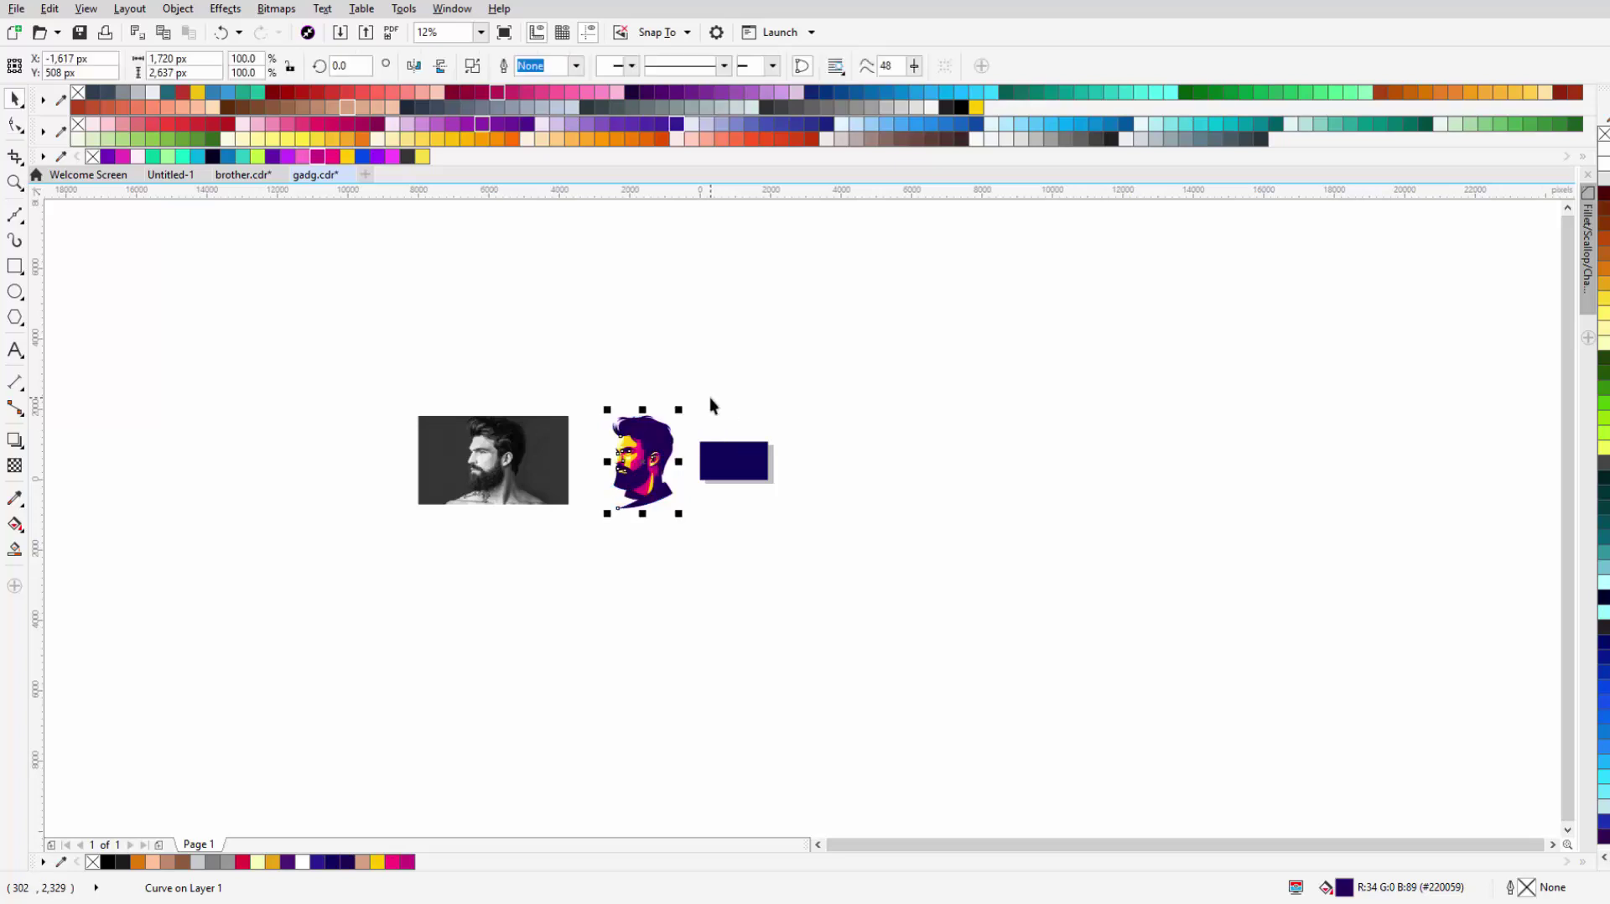
click(710, 406)
scroll(697, 416, up, 4)
drag(382, 785, 384, 784)
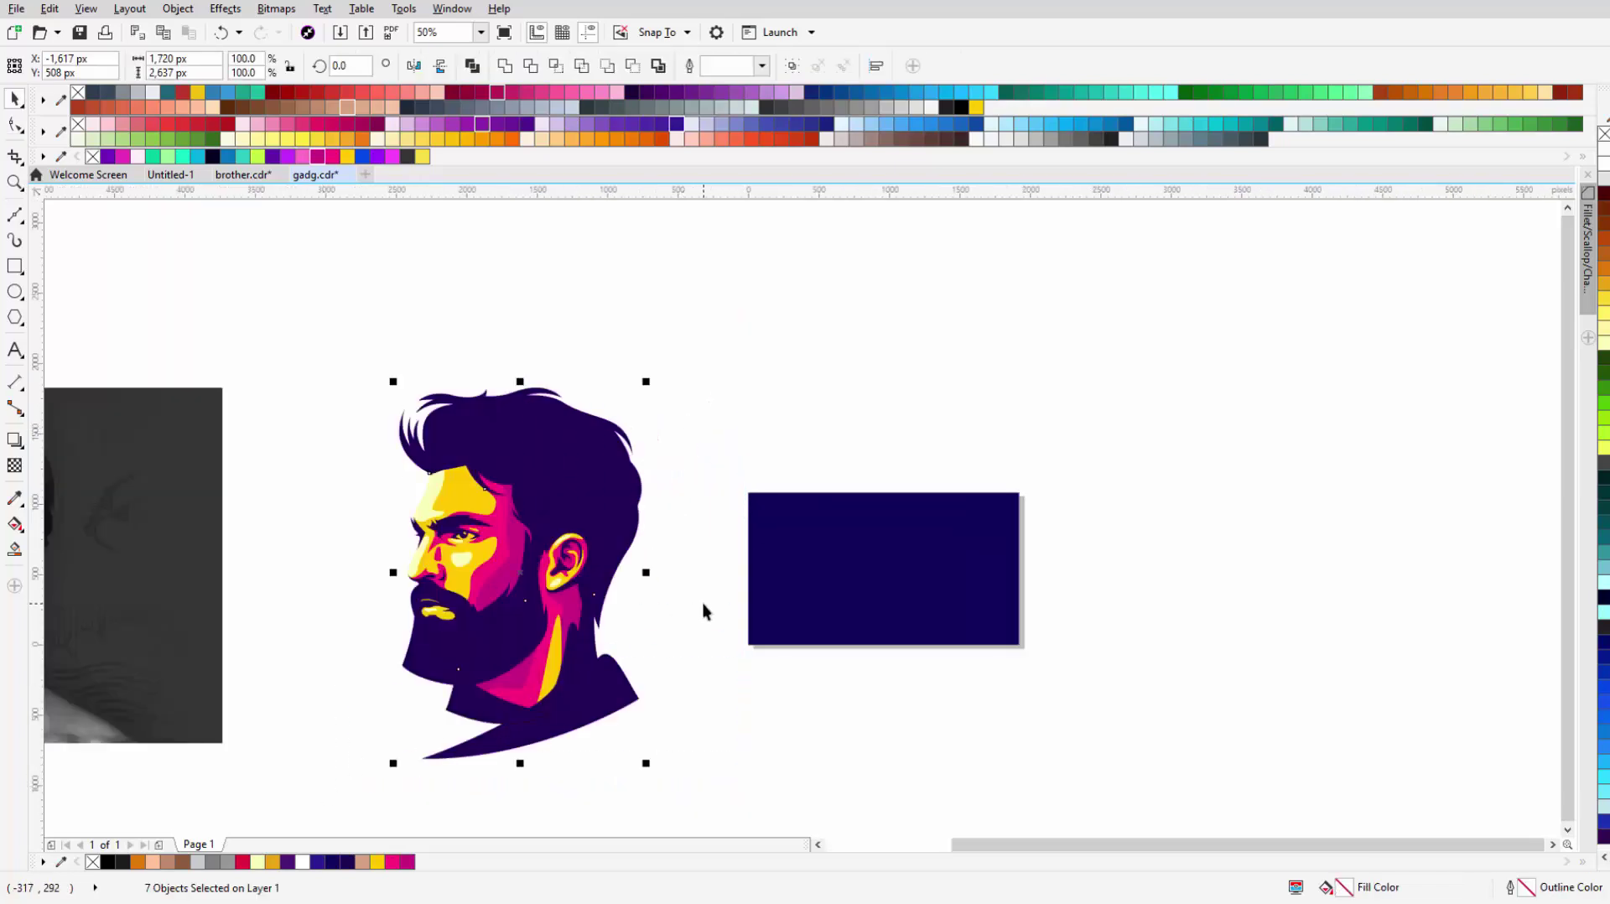
key(ctrl+g)
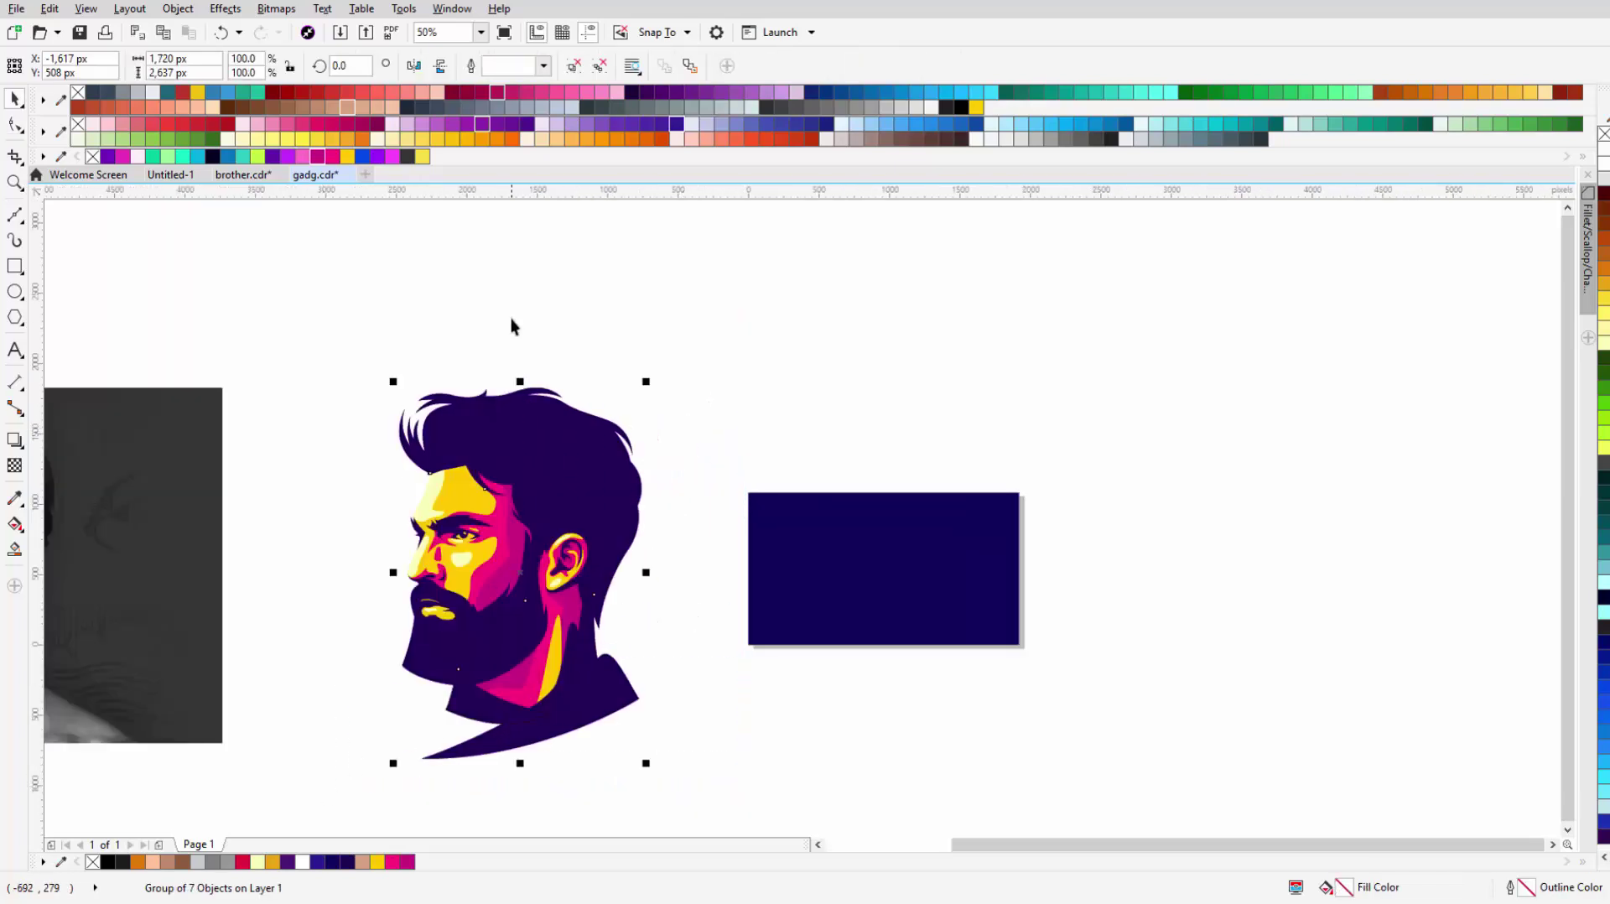
key(ctrl+l)
click(497, 139)
Step: Apply an outside contour to the silhouette and widen it into a thick violet border
click(21, 450)
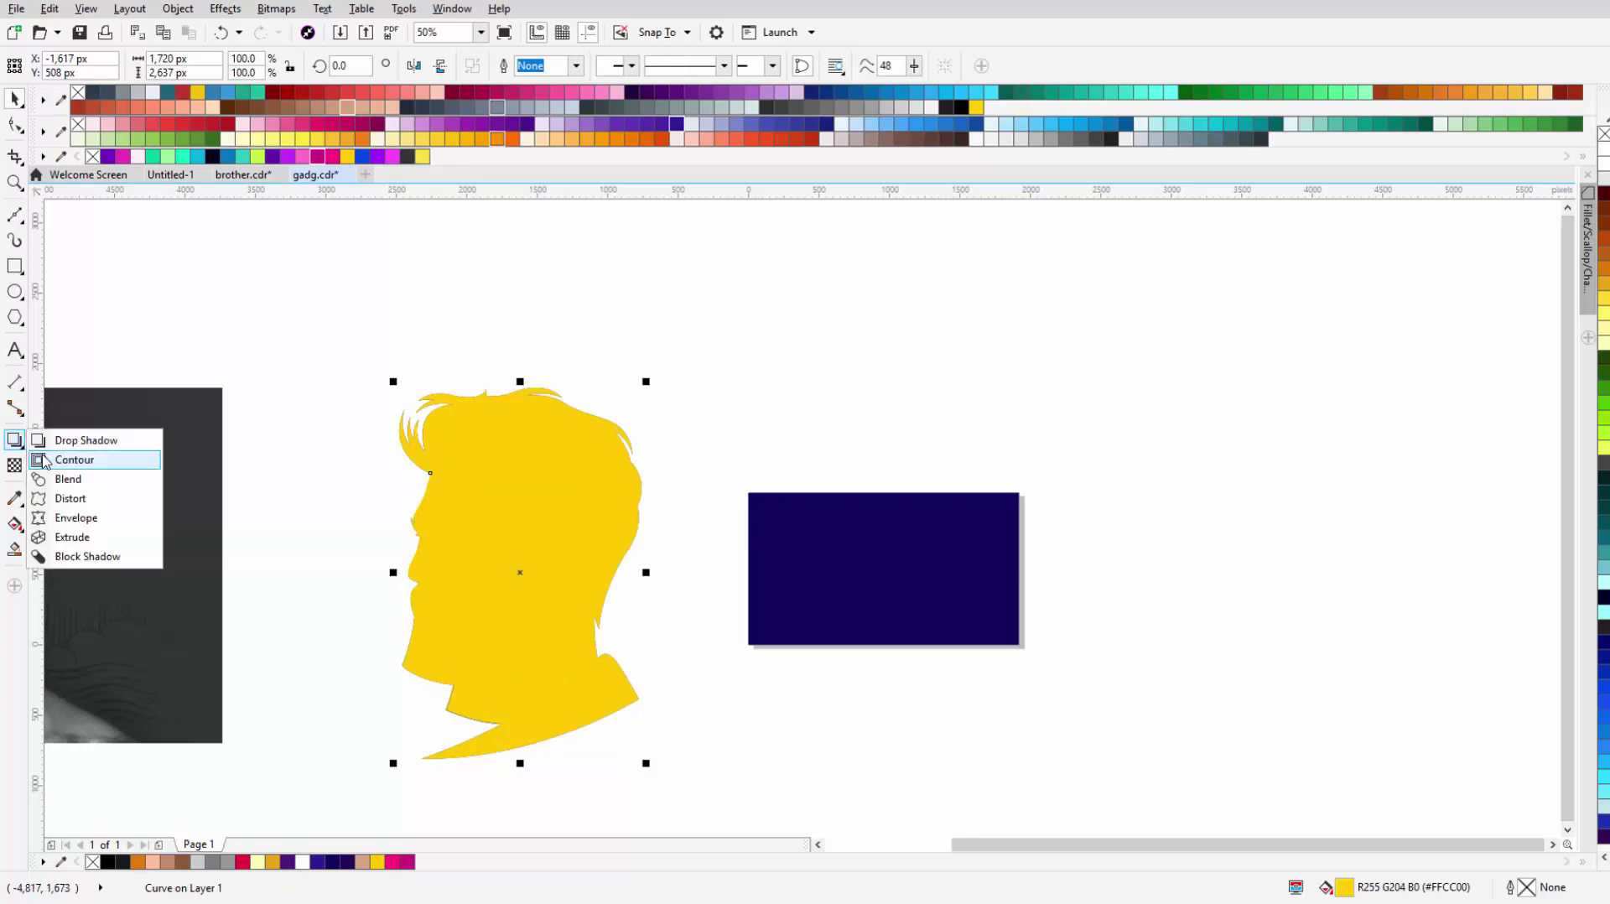
click(72, 460)
scroll(643, 512, up, 1)
drag(642, 511, 671, 511)
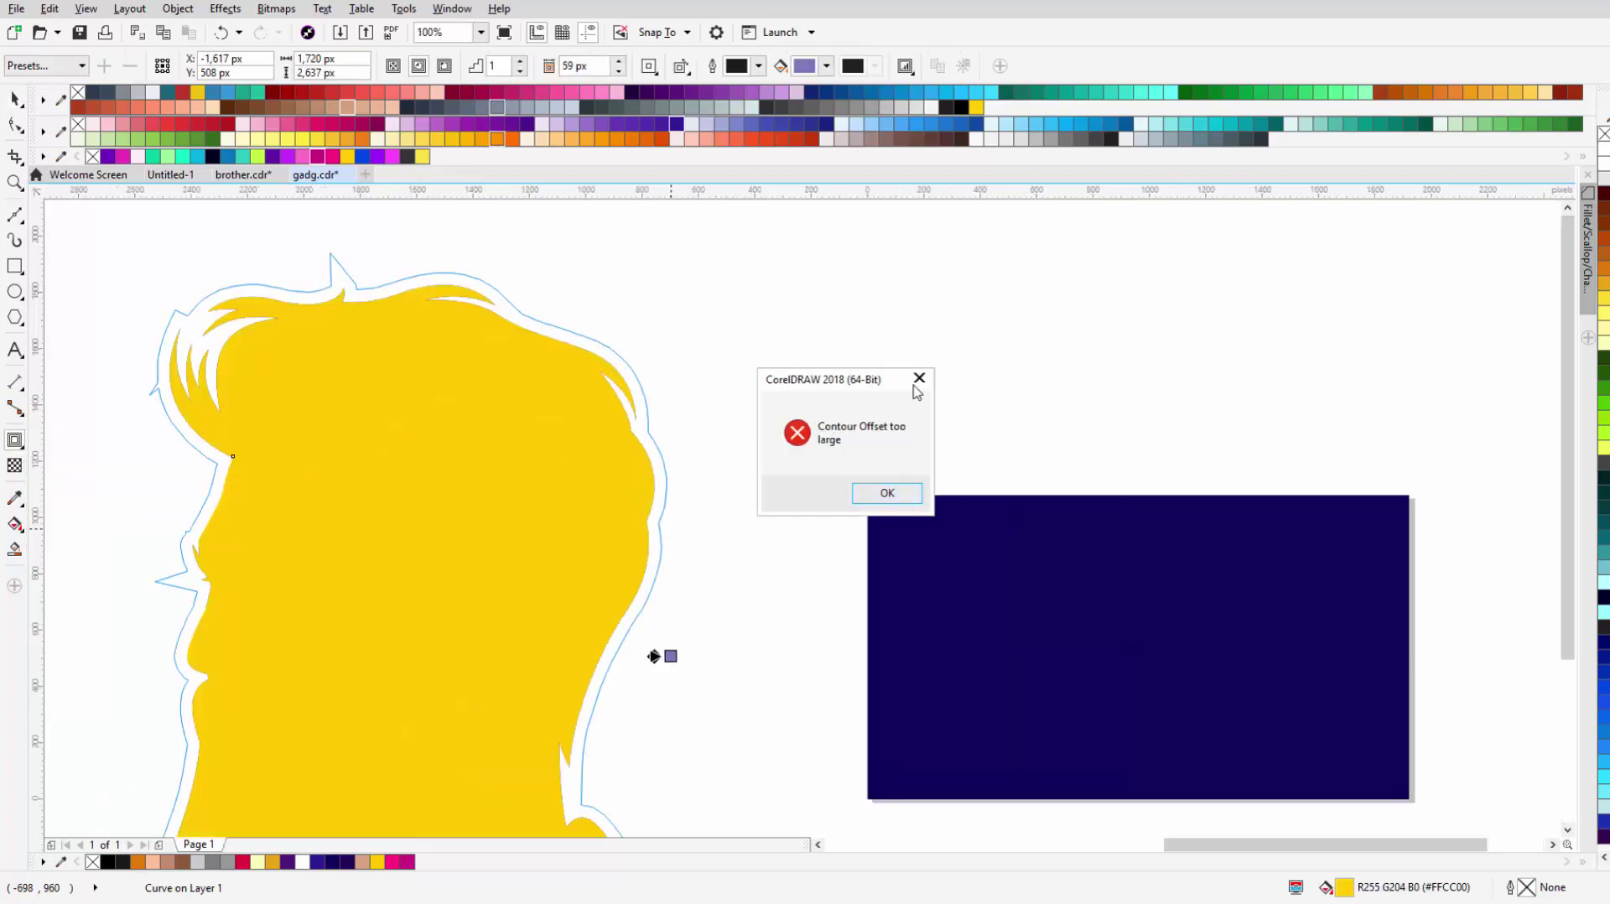
key(Return)
scroll(626, 560, up, 1)
drag(626, 560, 658, 577)
click(15, 440)
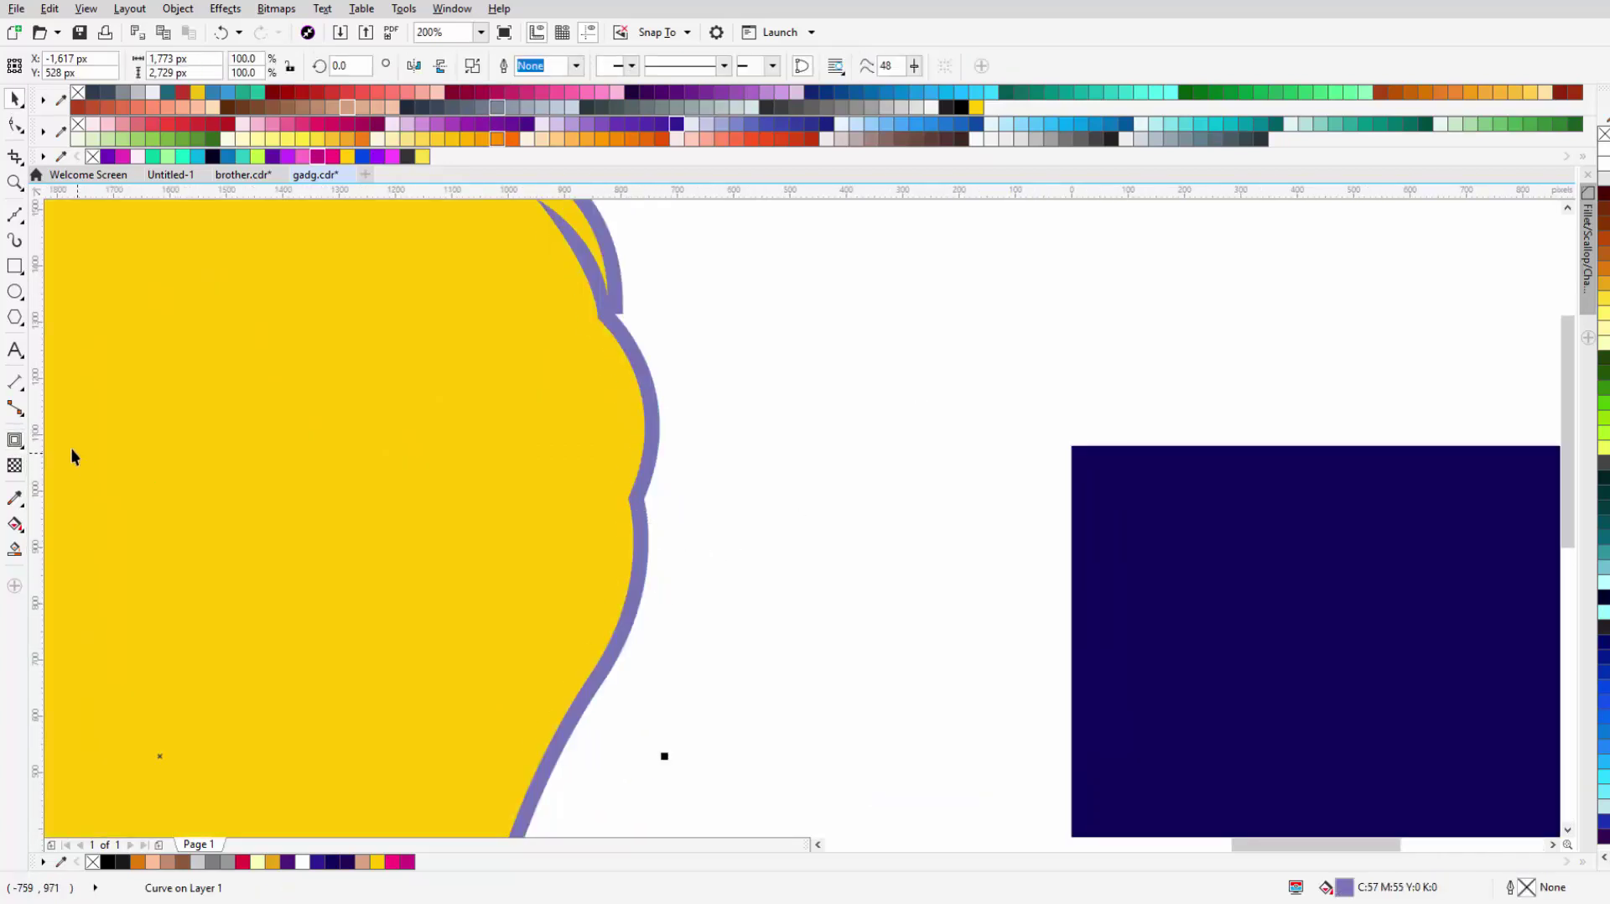
click(631, 610)
drag(663, 639, 731, 720)
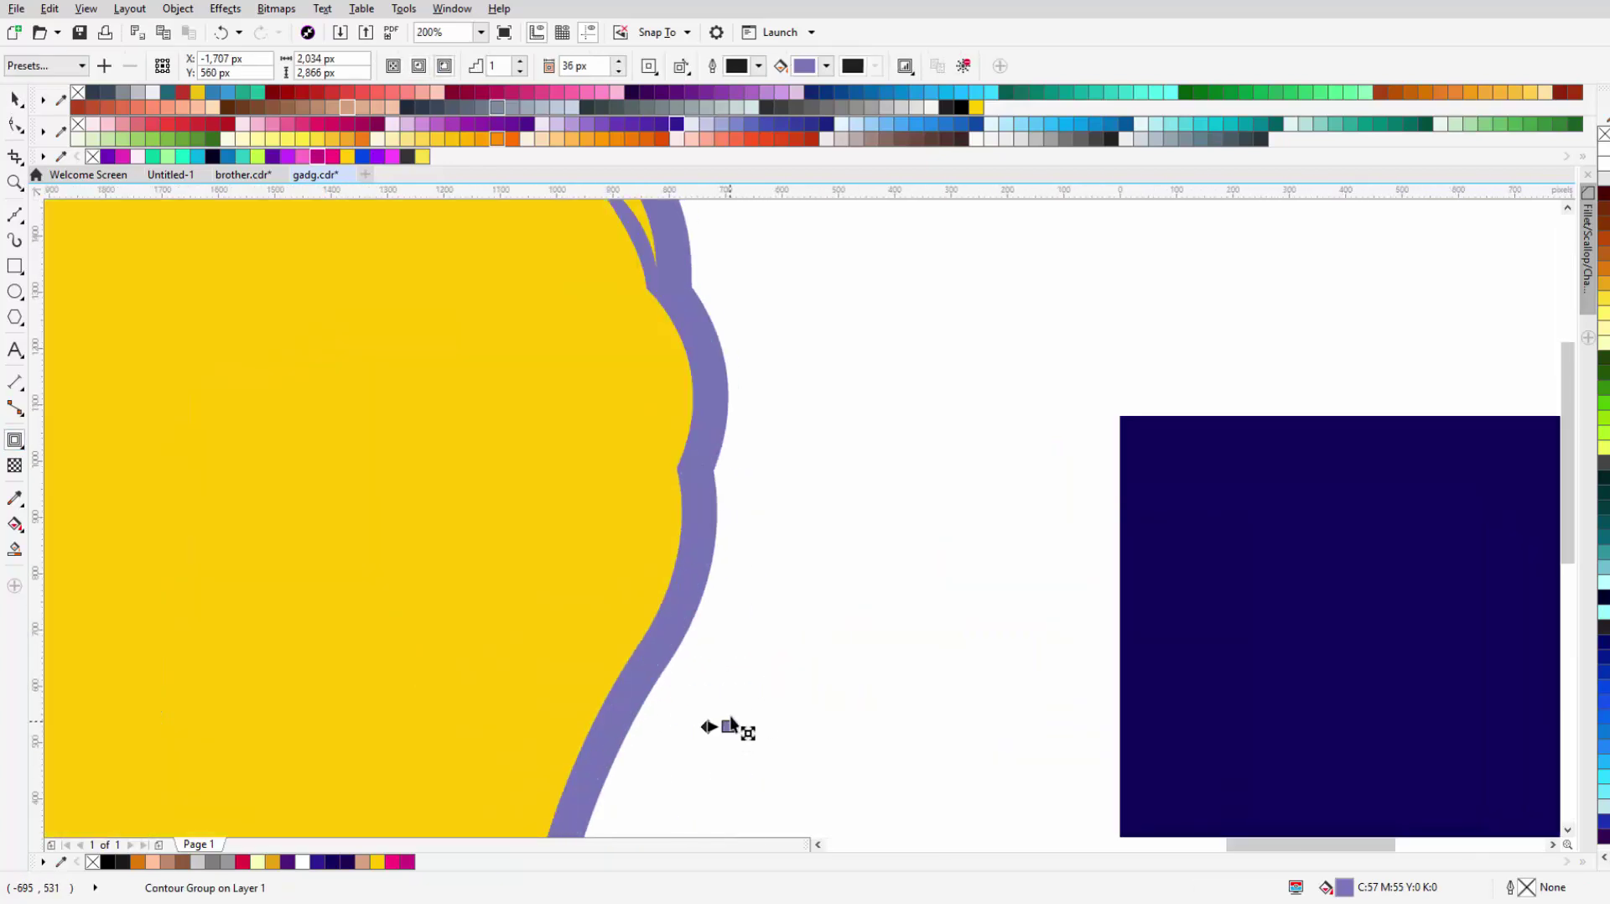
Step: Break the contour apart from the silhouette and send the violet border behind the portrait
key(ctrl+k)
click(694, 532)
key(shift+Page_Up)
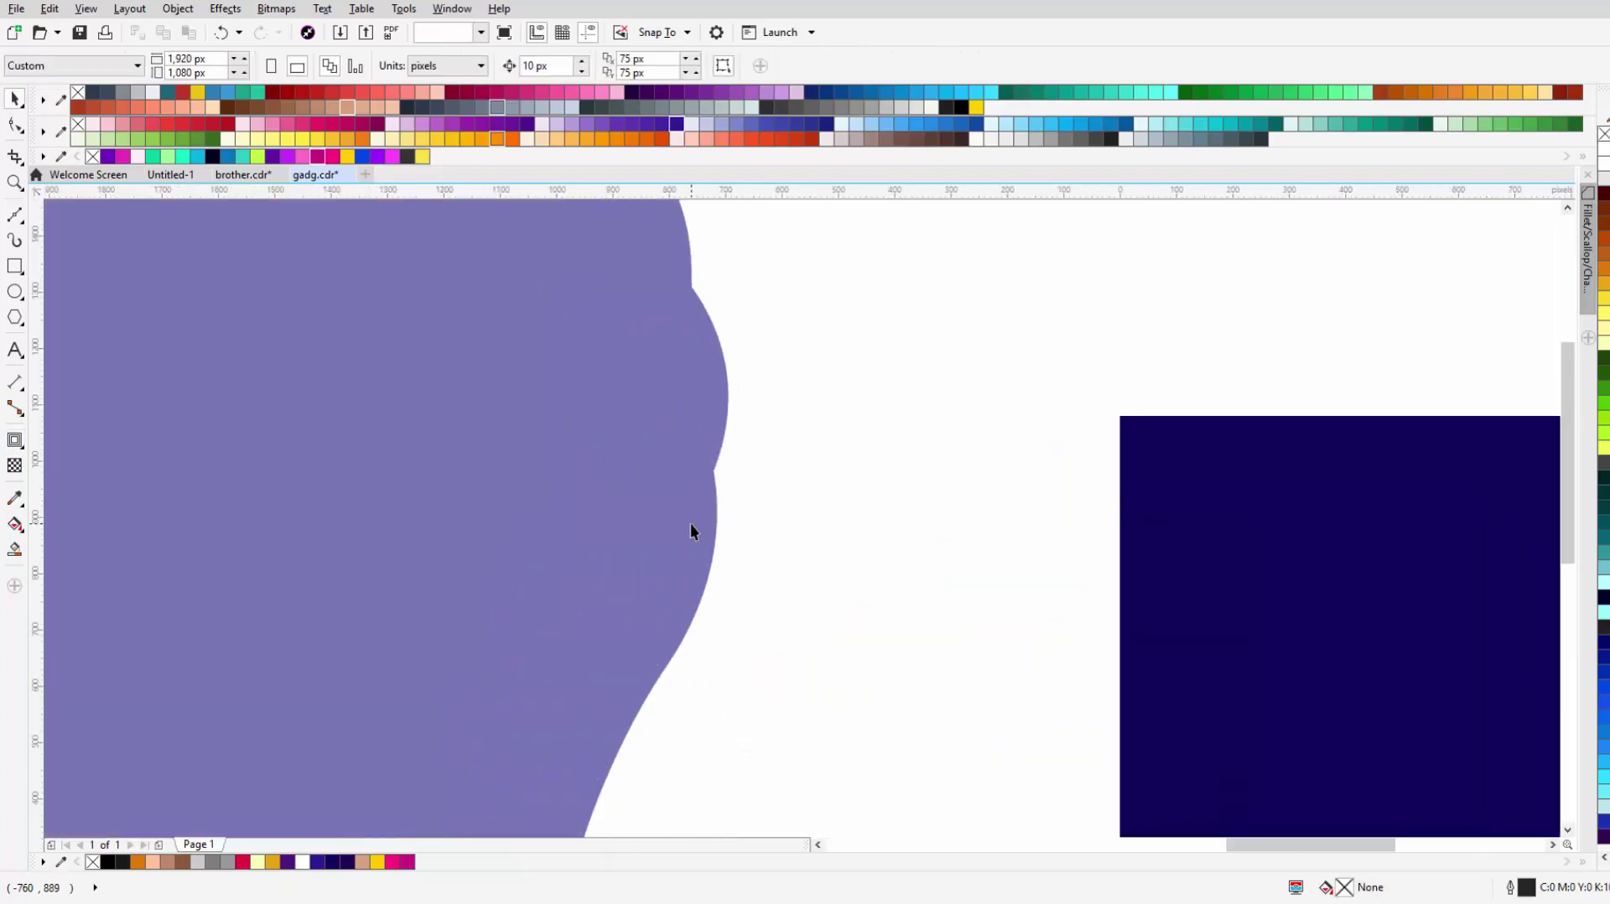
scroll(694, 531, down, 1)
scroll(738, 543, down, 1)
key(shift+Page_Down)
scroll(742, 502, up, 2)
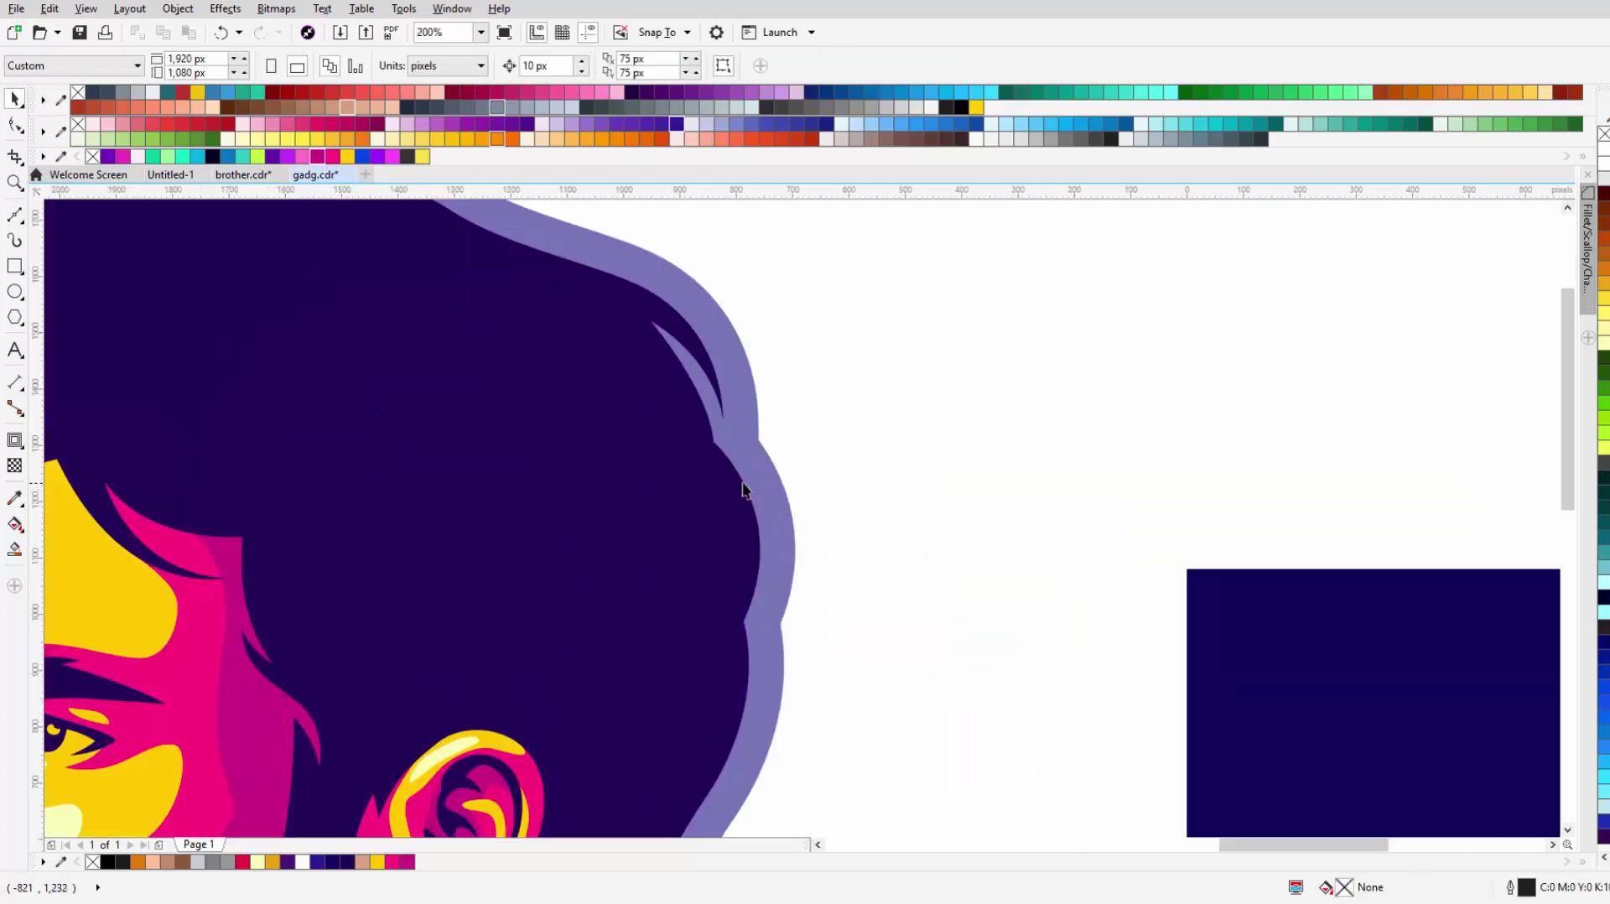
key(Escape)
scroll(750, 511, down, 3)
Step: Delete the border's stray spike node beside the nose and select the crowded nose-edge nodes
scroll(539, 458, up, 4)
double_click(539, 458)
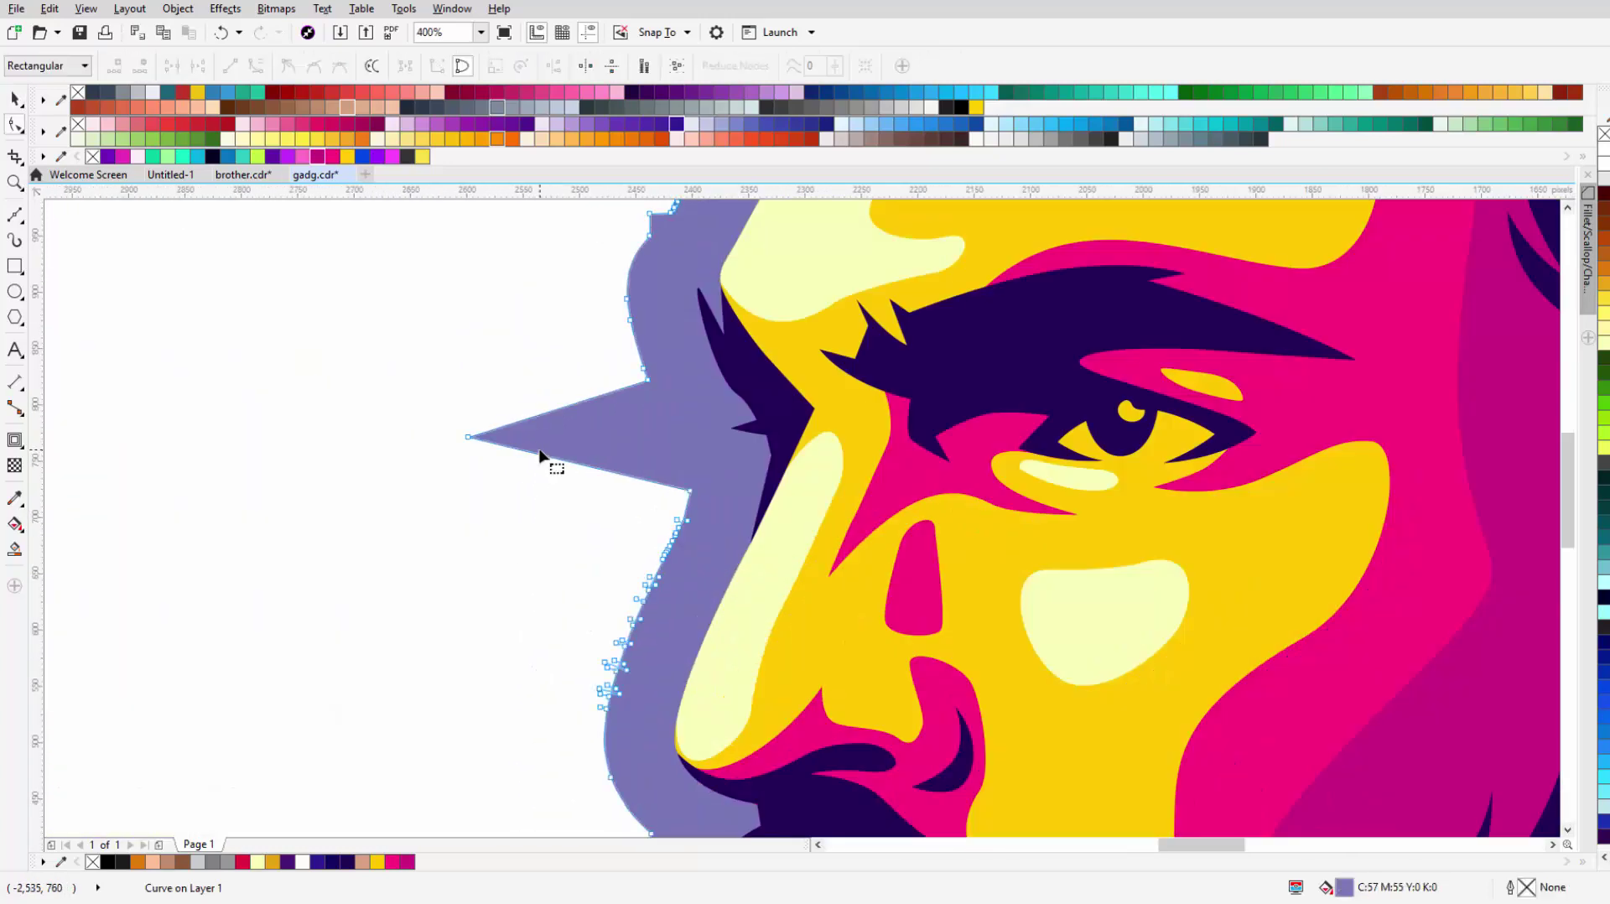
key(Delete)
scroll(620, 663, down, 1)
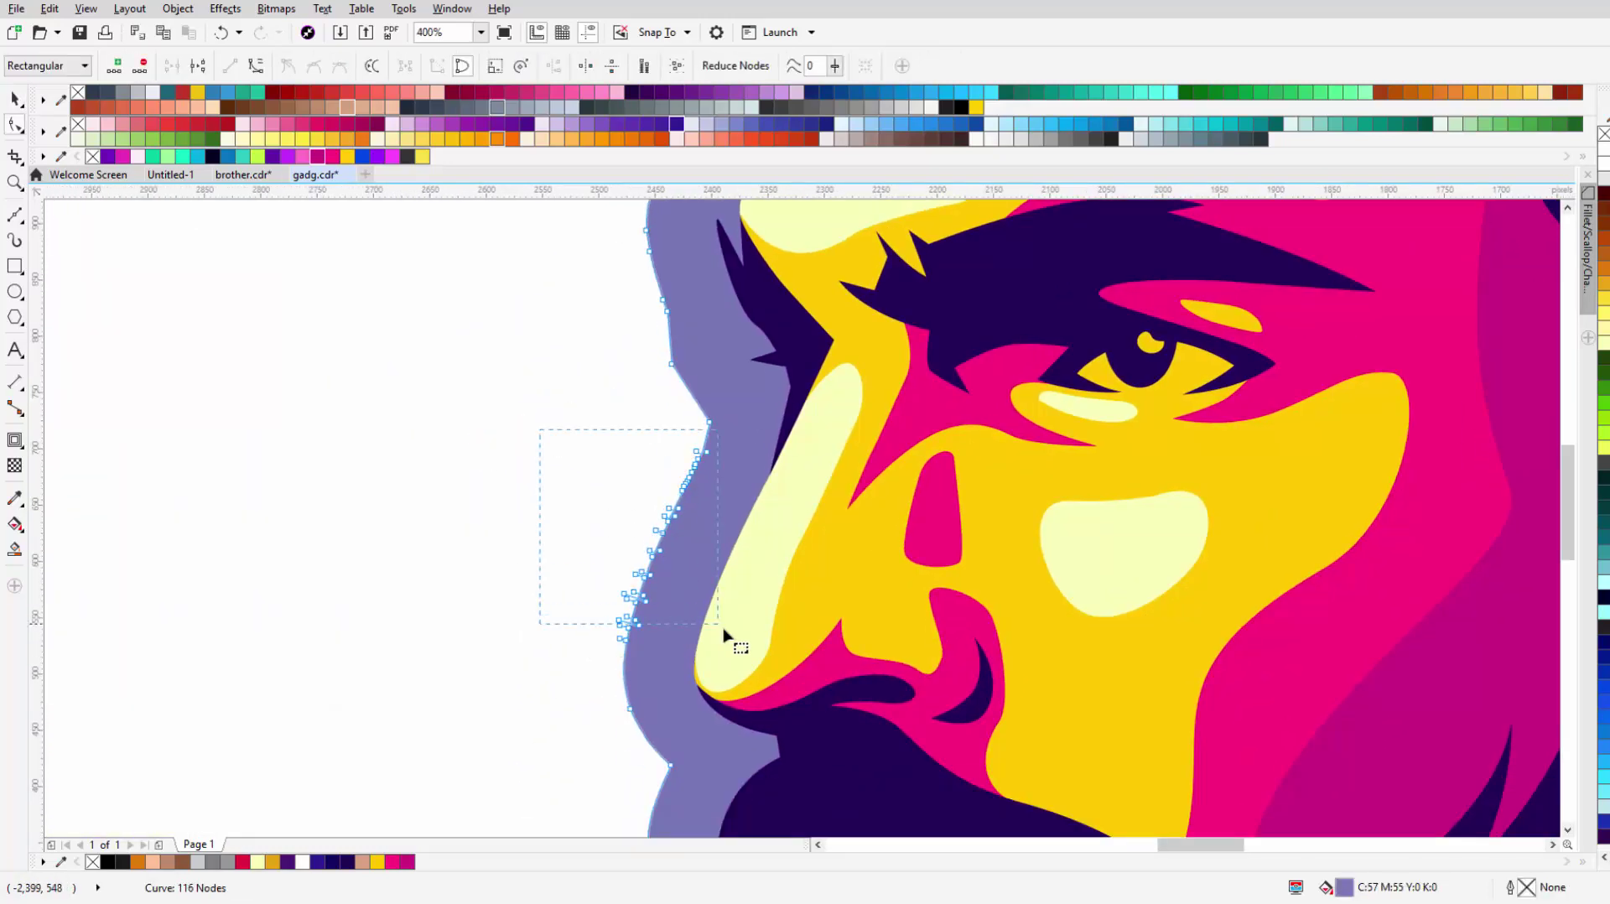
drag(724, 636, 745, 656)
scroll(747, 656, down, 2)
scroll(520, 504, up, 1)
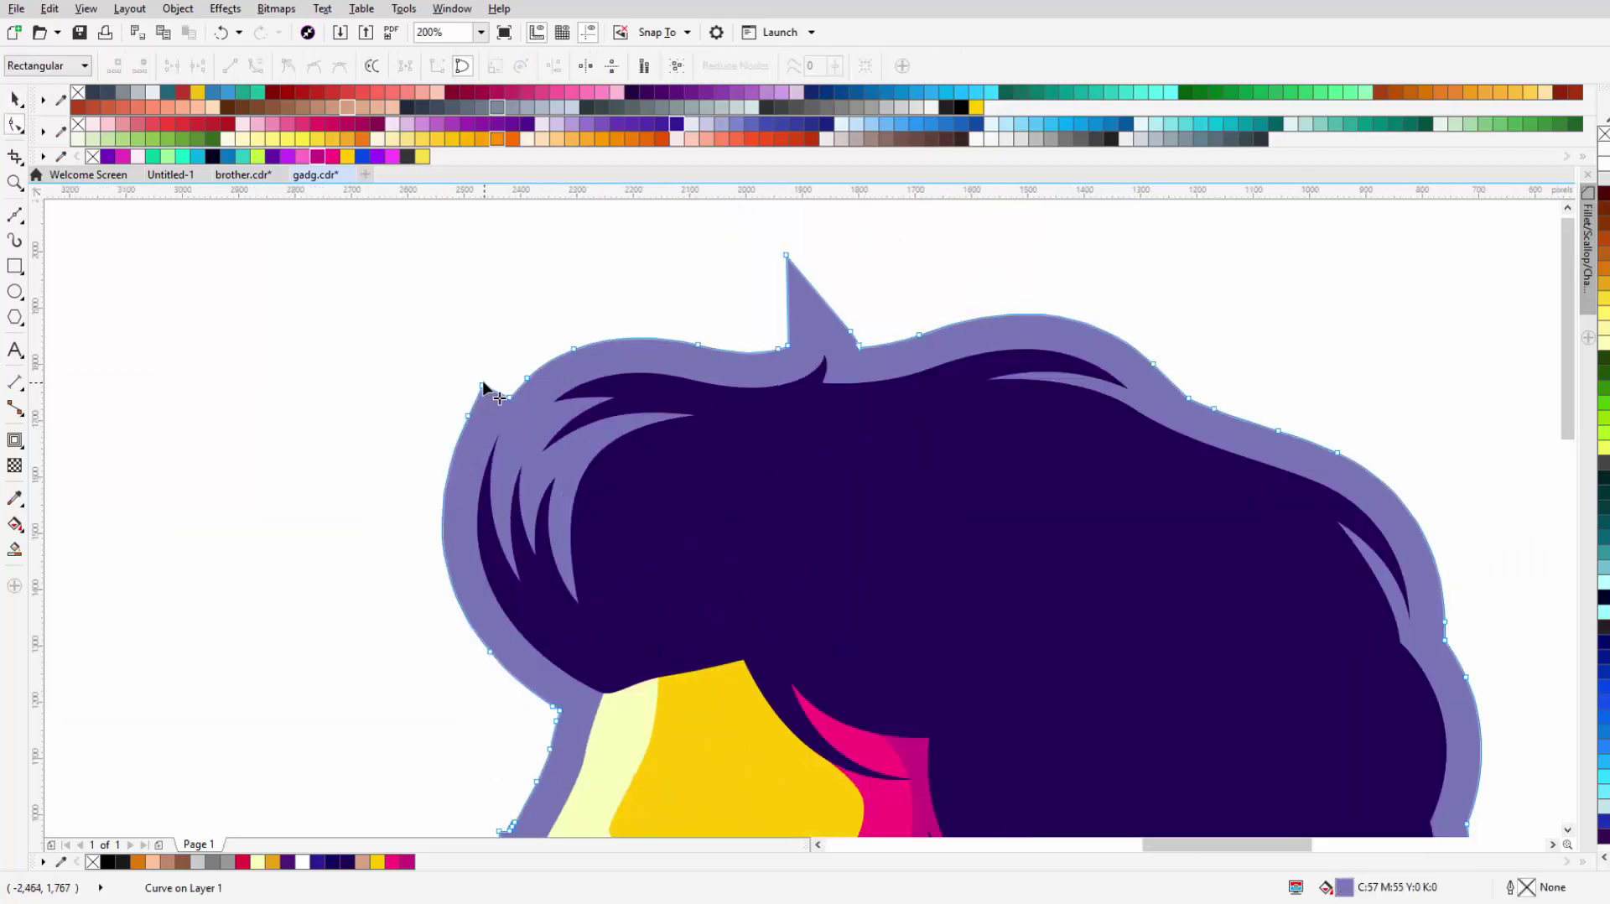
Step: Drag the border's hair nodes to smooth out the spike along the top of the hair
drag(484, 386, 507, 350)
scroll(459, 456, up, 2)
scroll(460, 456, right, 3)
drag(495, 407, 555, 463)
click(553, 462)
scroll(555, 467, up, 1)
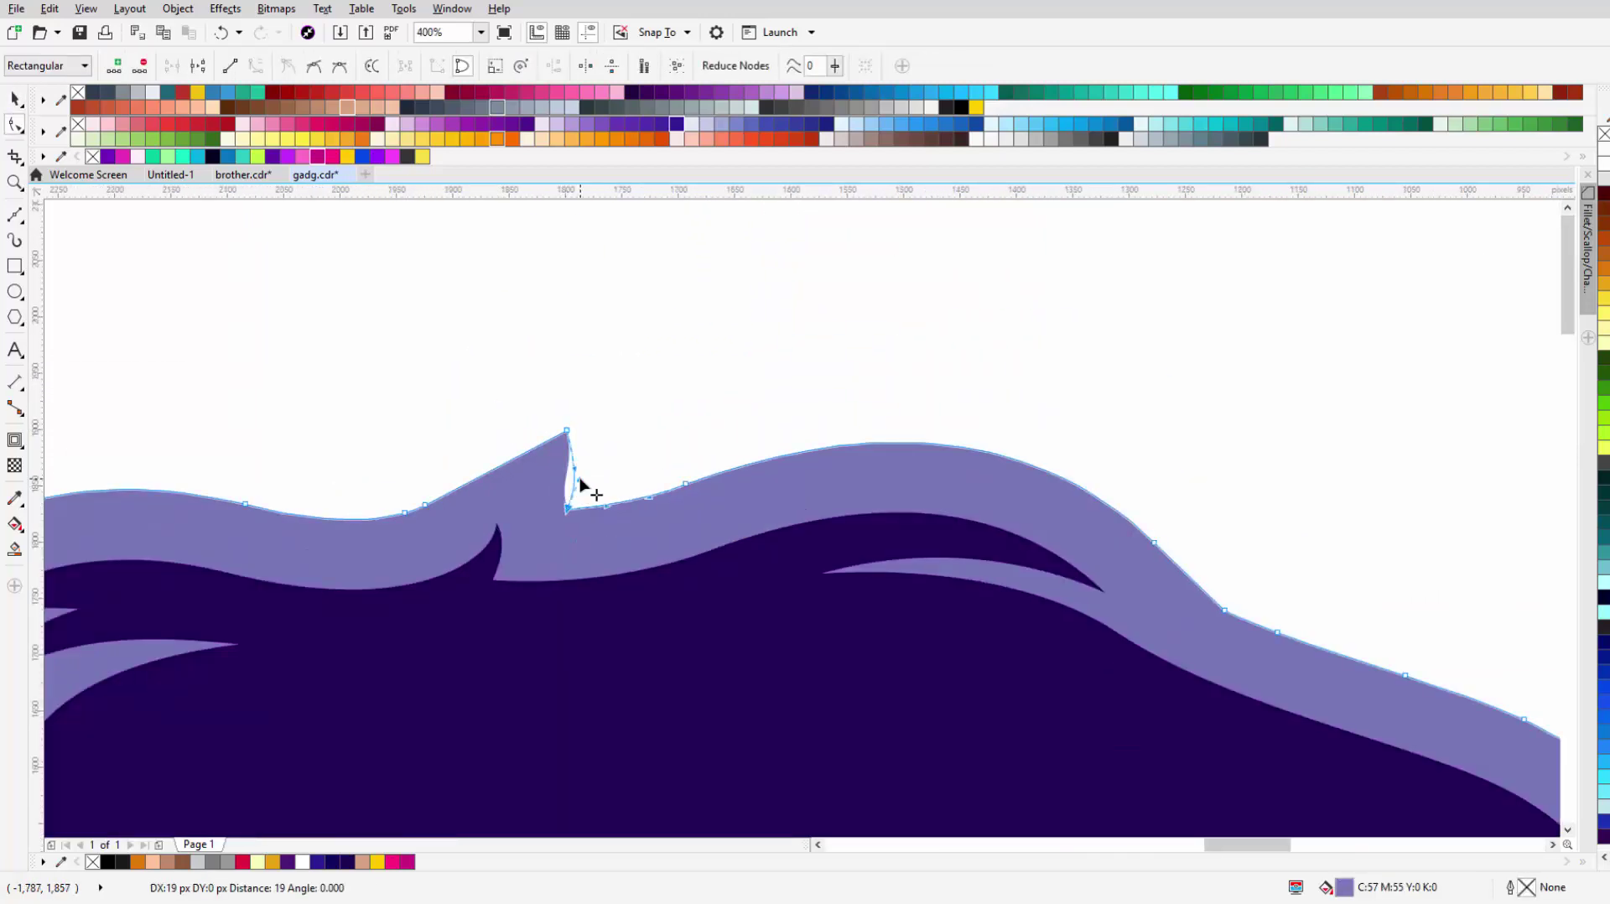
drag(567, 430, 552, 431)
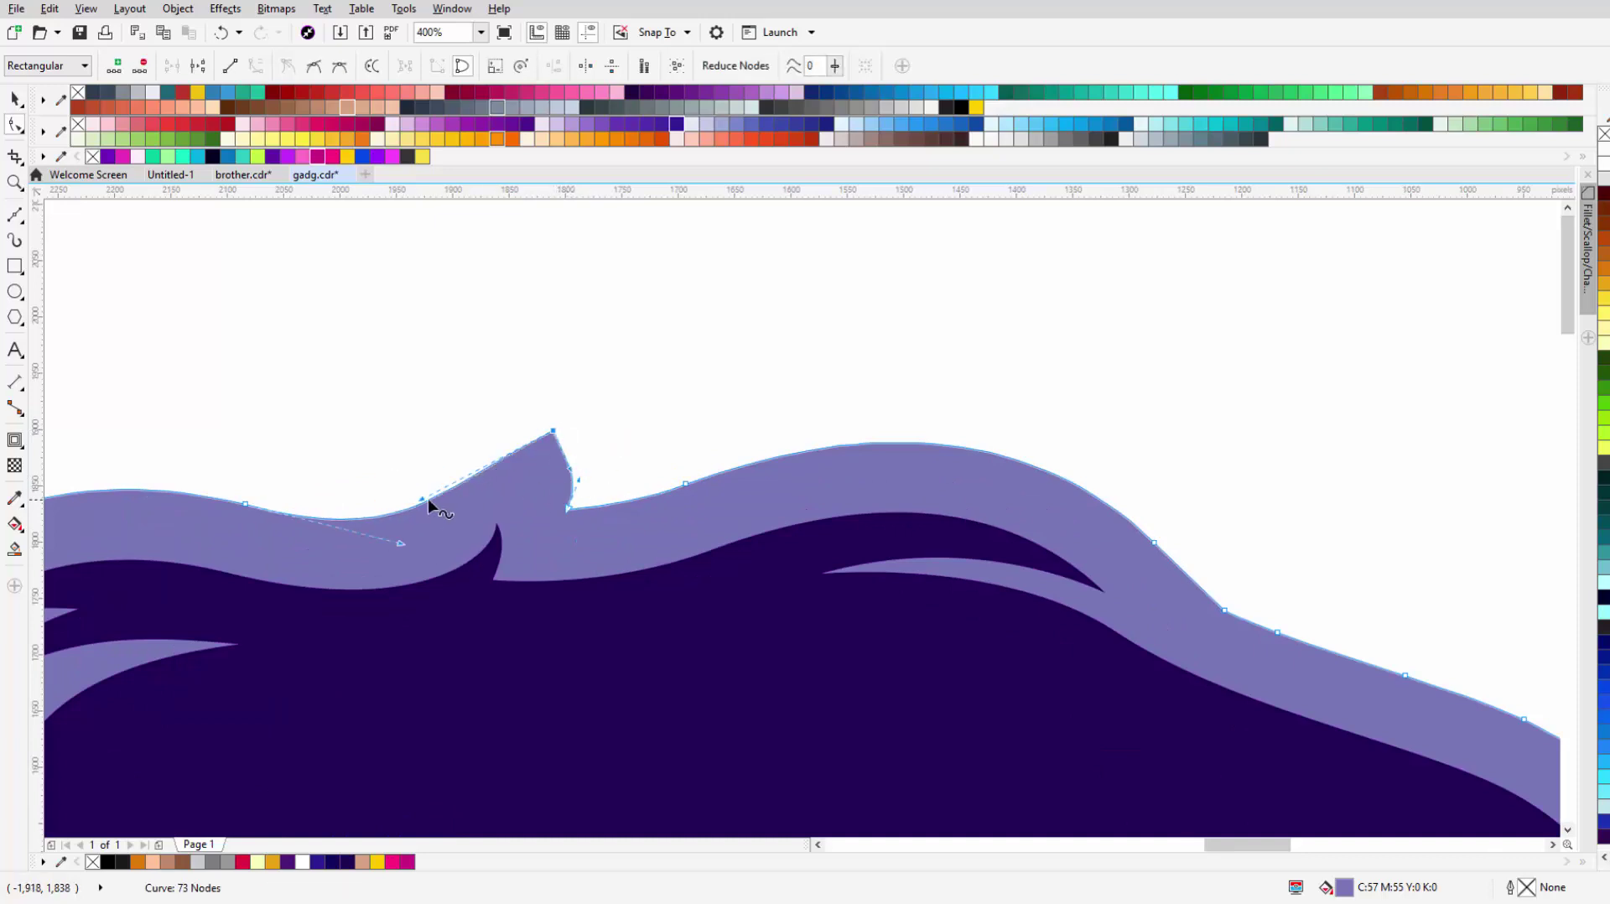
Step: Recolour the head border magenta from the palette
key(space)
scroll(587, 486, down, 10)
scroll(671, 503, up, 5)
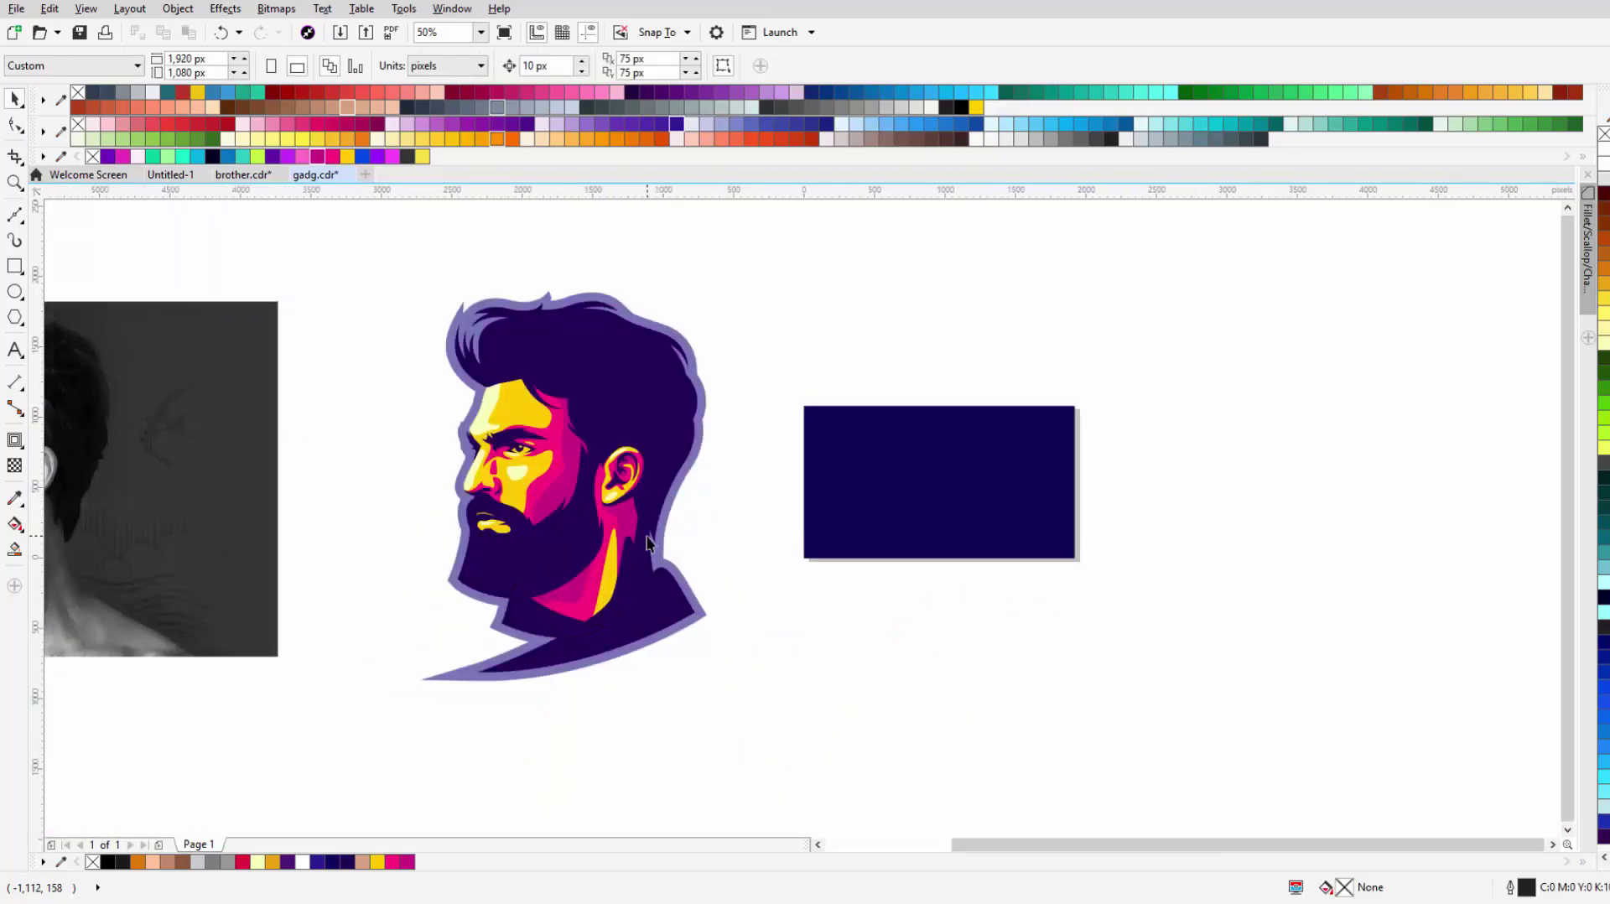
scroll(612, 522, up, 2)
click(676, 546)
scroll(676, 546, down, 3)
scroll(682, 591, up, 2)
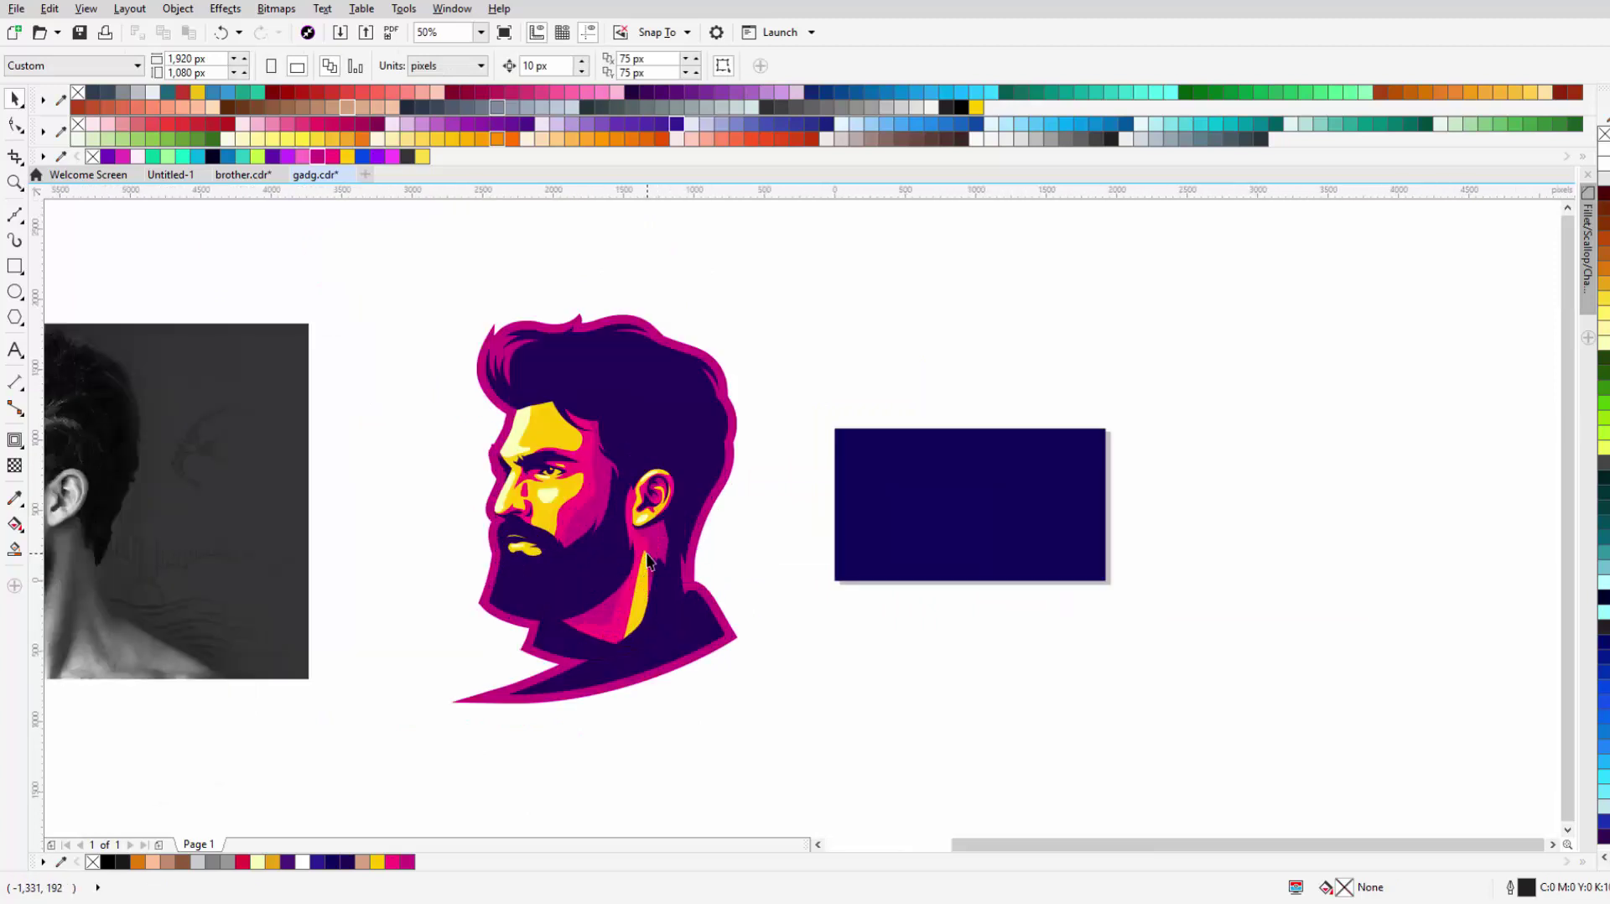